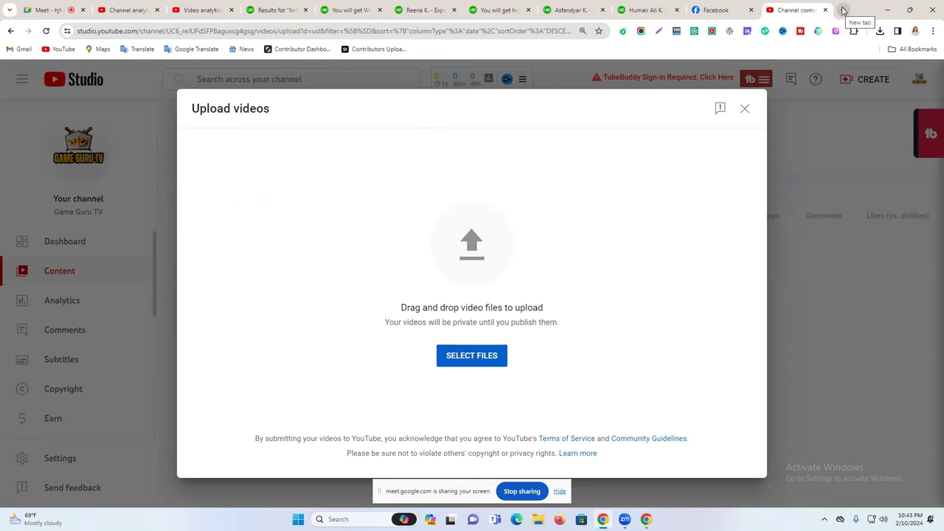
Open a new blank tab next to the YouTube Studio upload page.
left_click(843, 10)
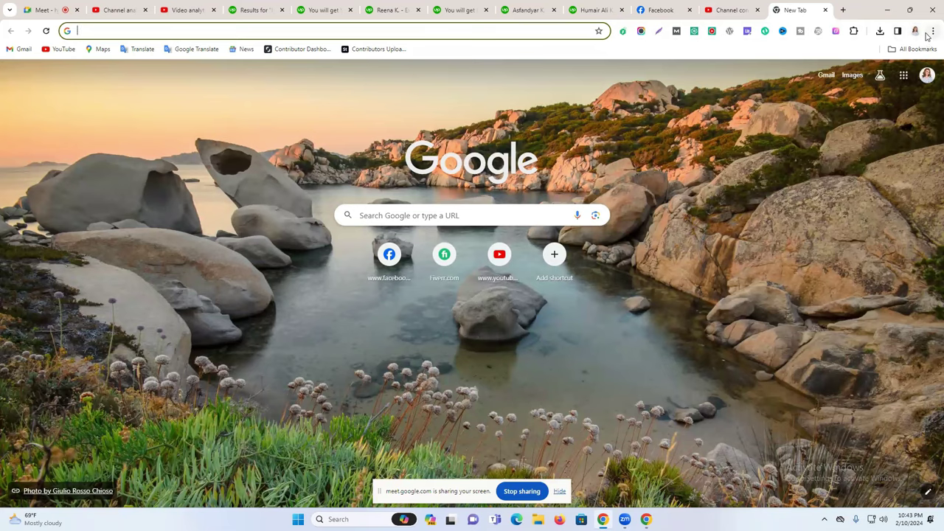
left_click(738, 7)
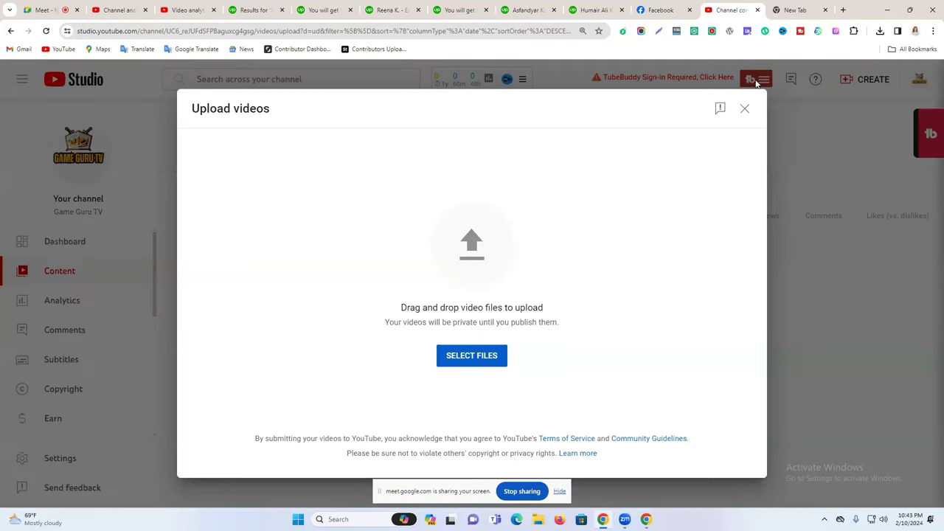
left_click(812, 7)
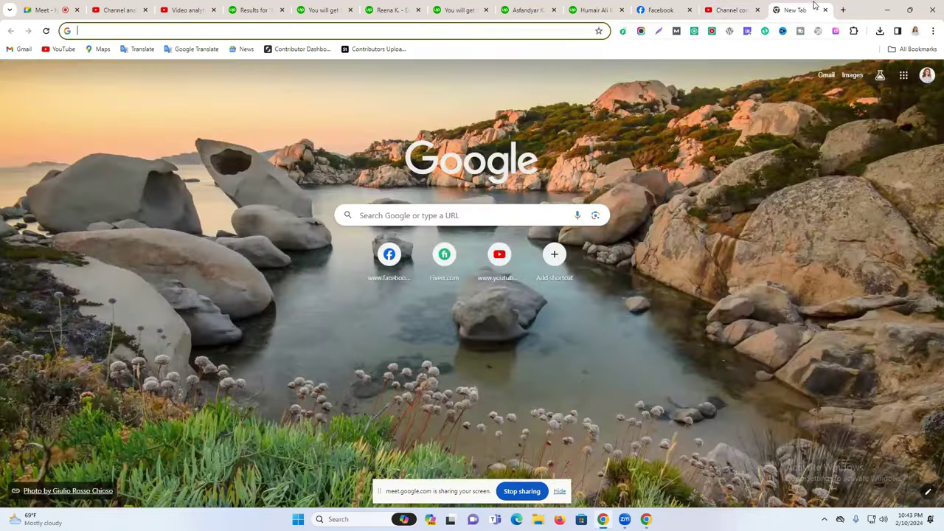
left_click(731, 7)
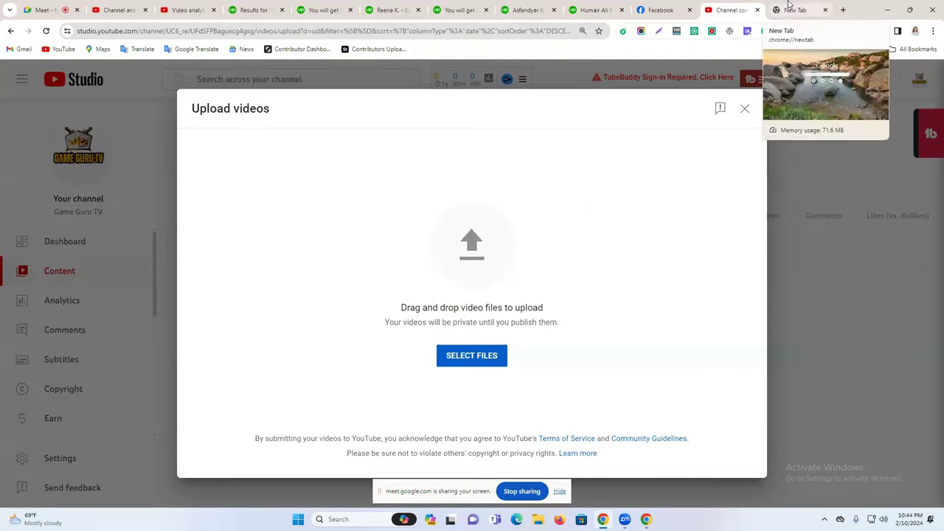
left_click(789, 9)
Open Chrome's Extensions management page from the main menu.
left_click(933, 31)
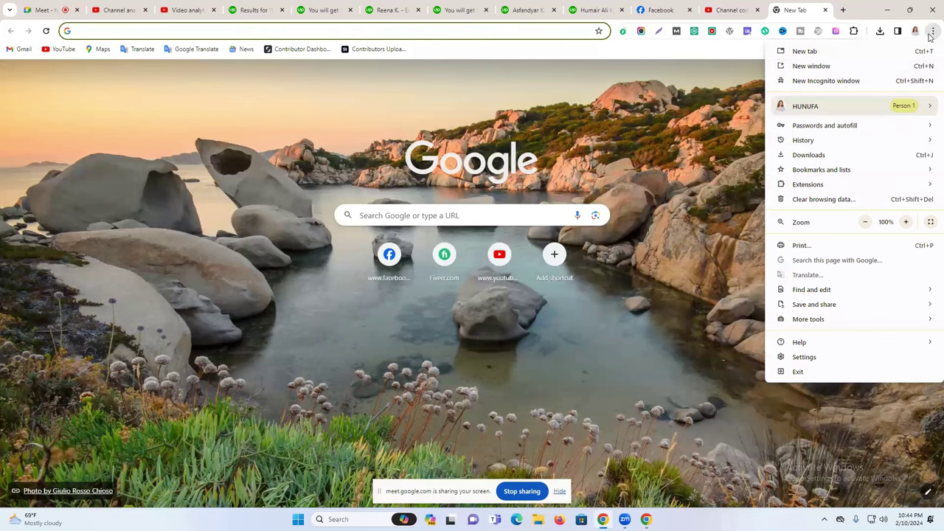
mouse_move(809, 186)
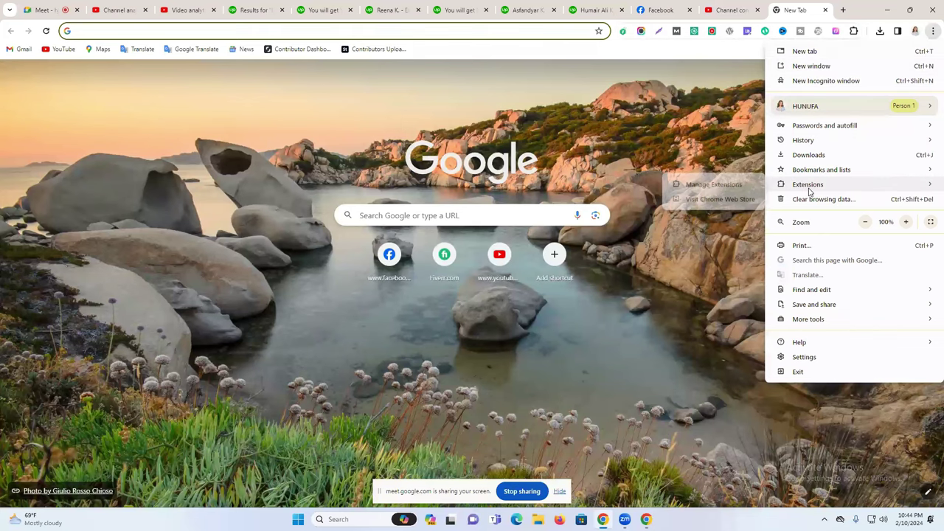
left_click(714, 186)
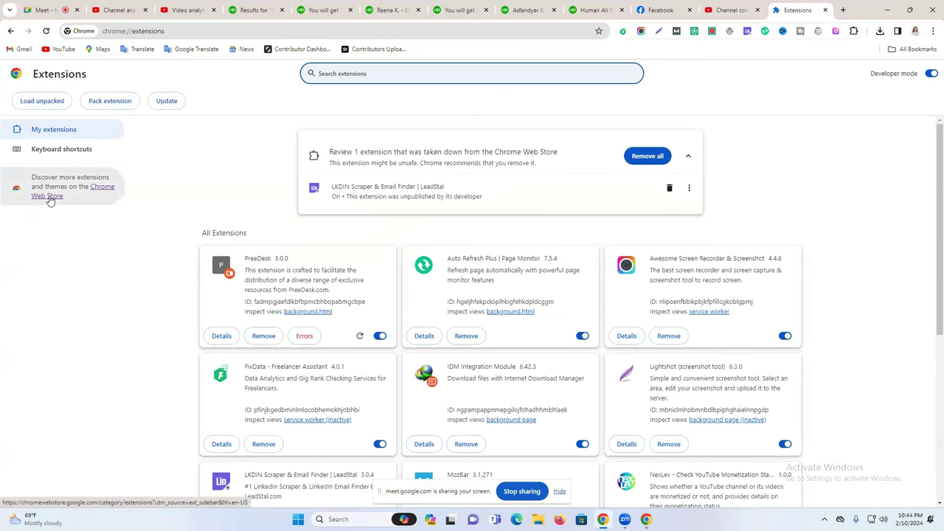
Go to the Chrome Web Store, search for VIDIQ, and open vidIQ Vision for YouTube.
left_click(49, 198)
left_click(763, 10)
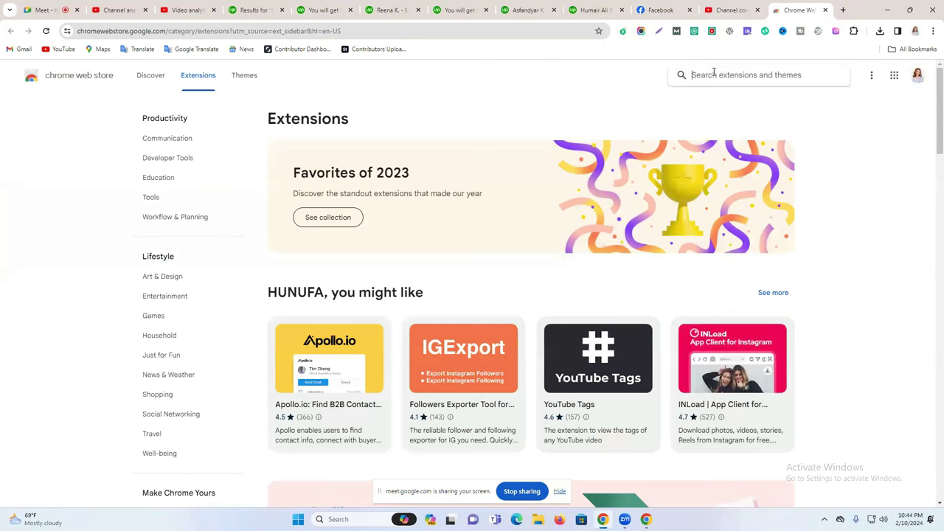
type("VIDIQ")
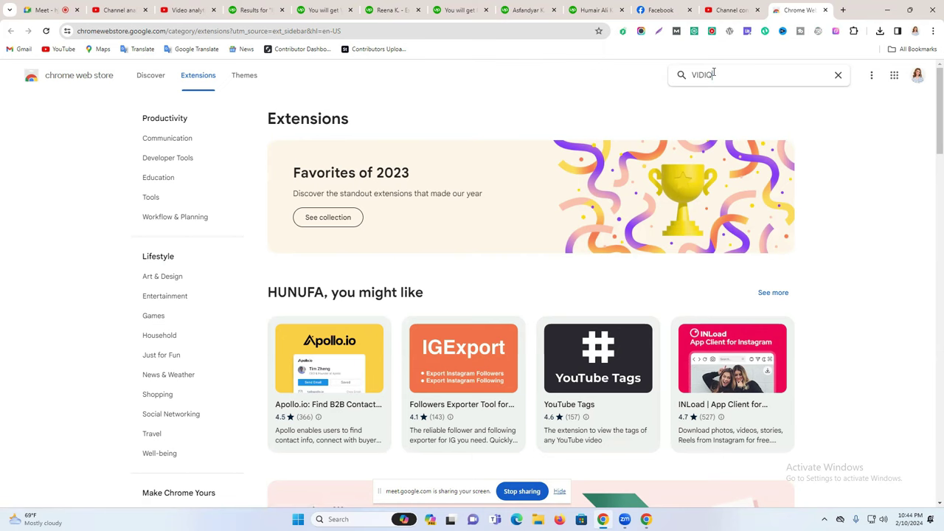
key("Return")
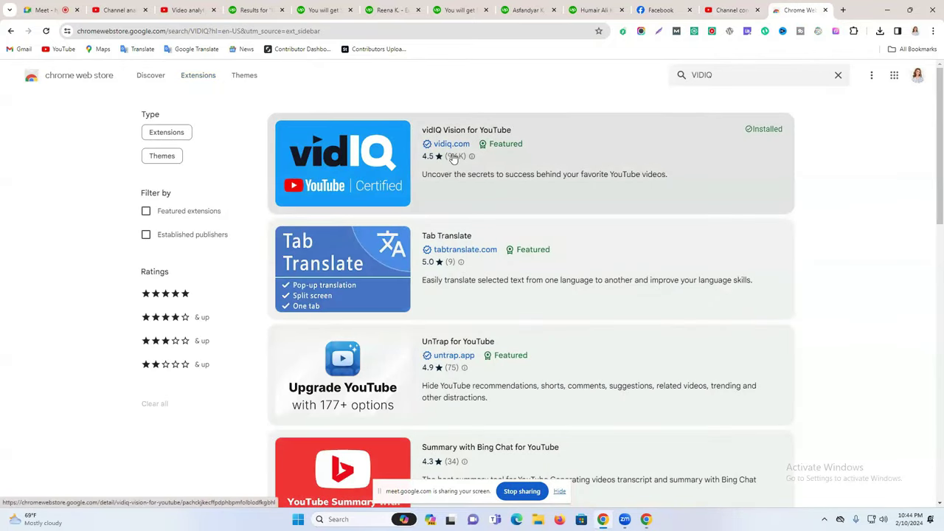
left_click(512, 157)
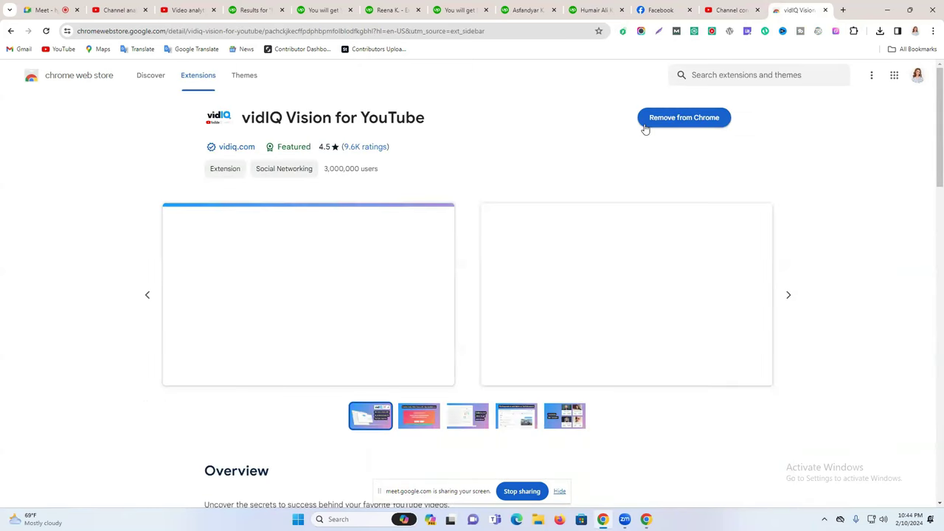
Remove vidIQ Vision from Chrome with an abuse report and close the report page.
left_click(656, 124)
left_click(648, 88)
left_click(719, 119)
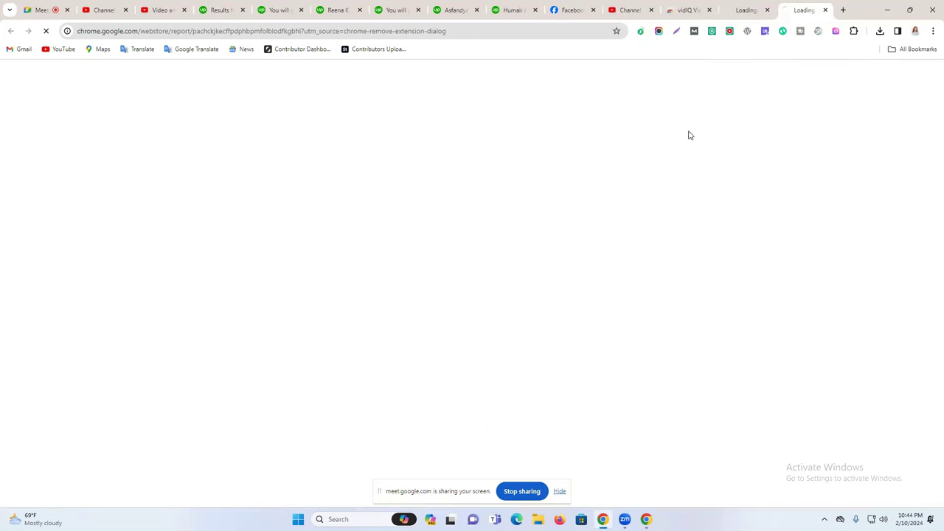
left_click(744, 8)
left_click(821, 10)
left_click(826, 10)
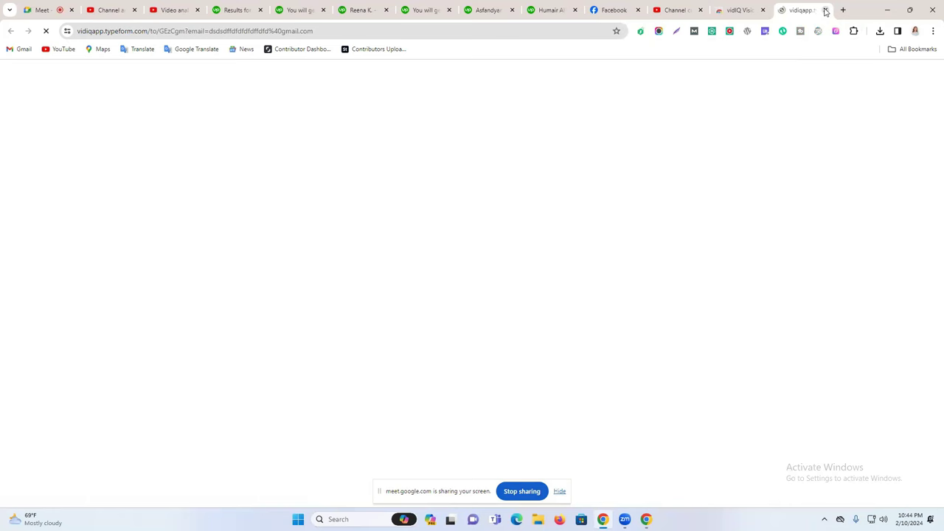
Close the leftover feedback tab and add vidIQ Vision back to Chrome.
left_click(772, 7)
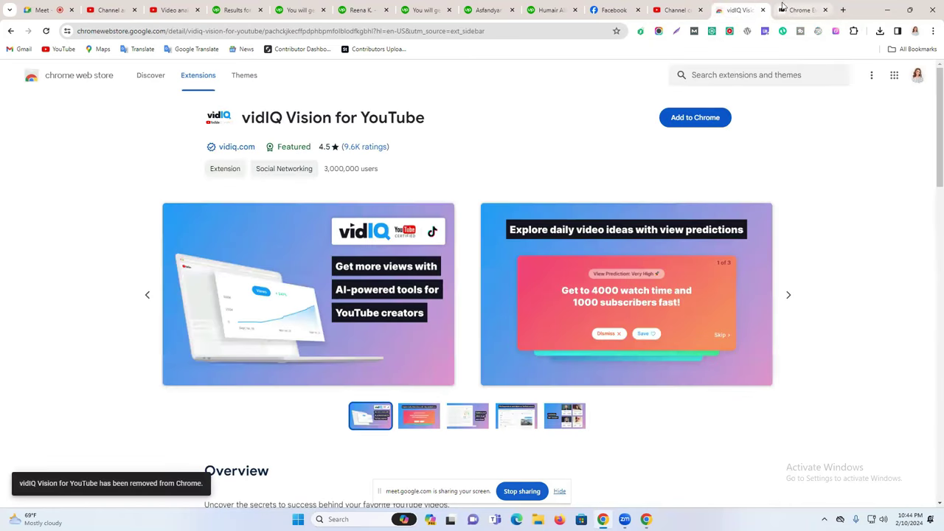
left_click(826, 10)
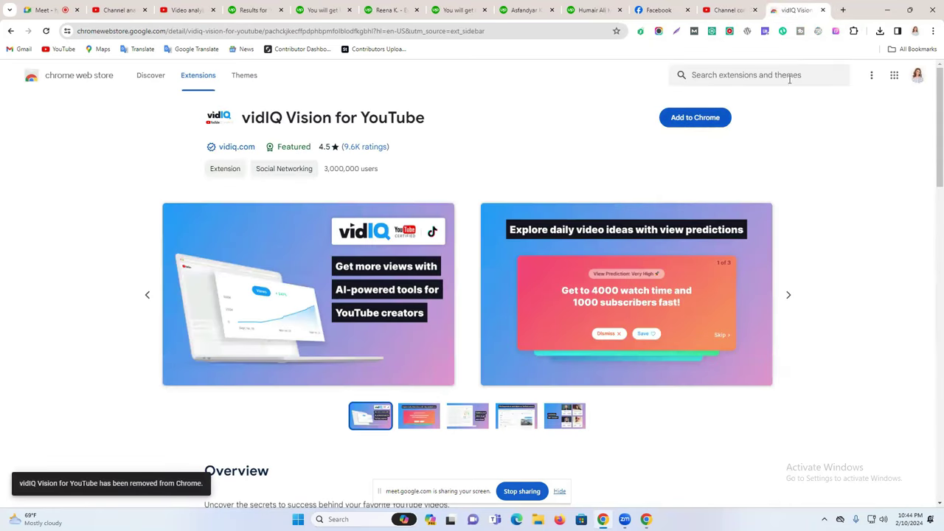
left_click(694, 120)
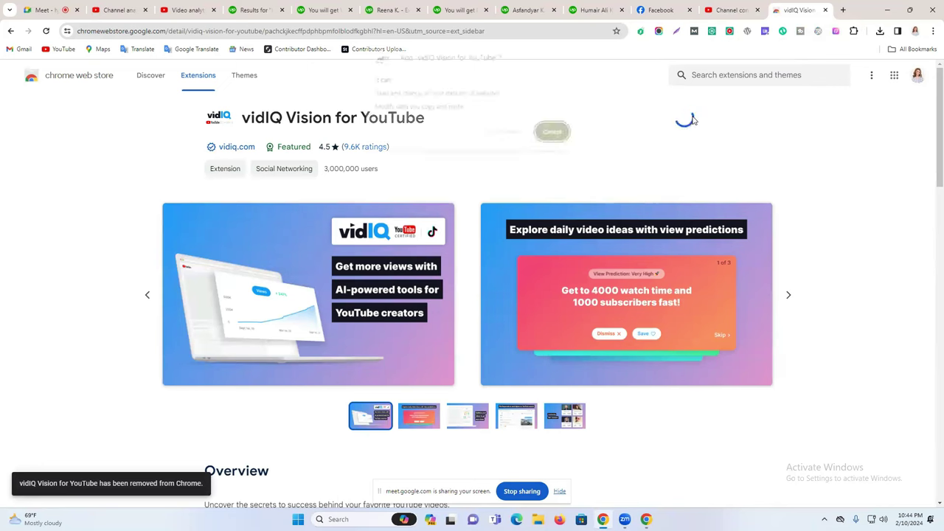
left_click(505, 133)
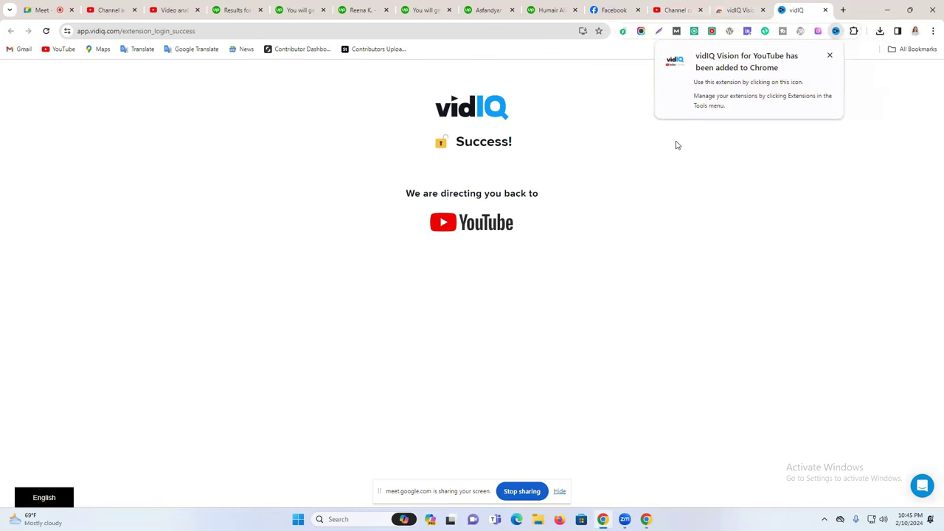
Scroll through vidIQ's post-install page, then return to the vidIQ Vision store page.
left_click(748, 6)
left_click(800, 9)
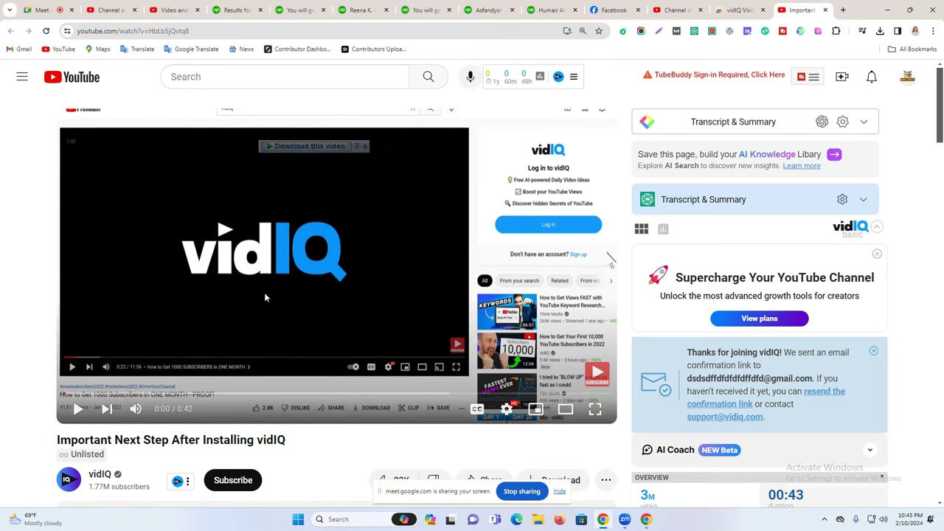
scroll(295, 293, "down", 1)
scroll(295, 293, "down", 2)
scroll(800, 132, "up", 3)
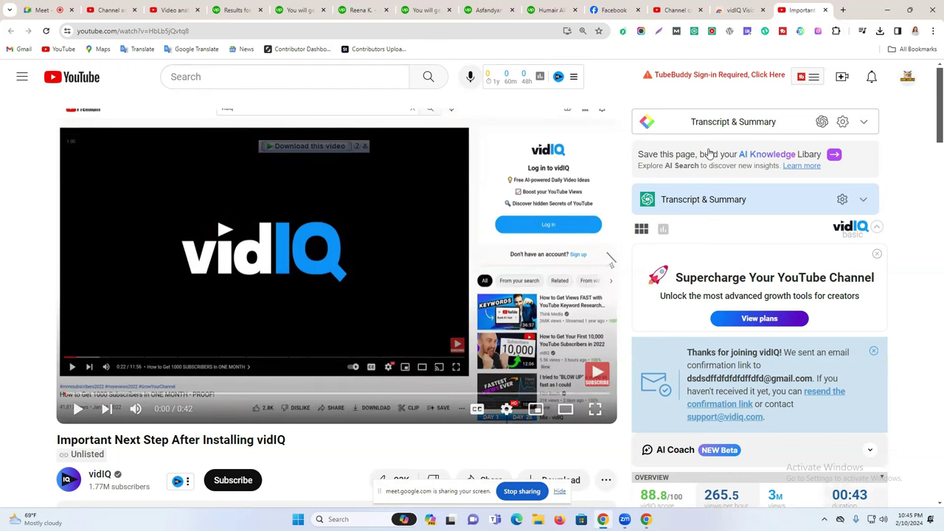
left_click(738, 9)
Pin vidIQ Vision to the Chrome toolbar and close its store page.
left_click(836, 31)
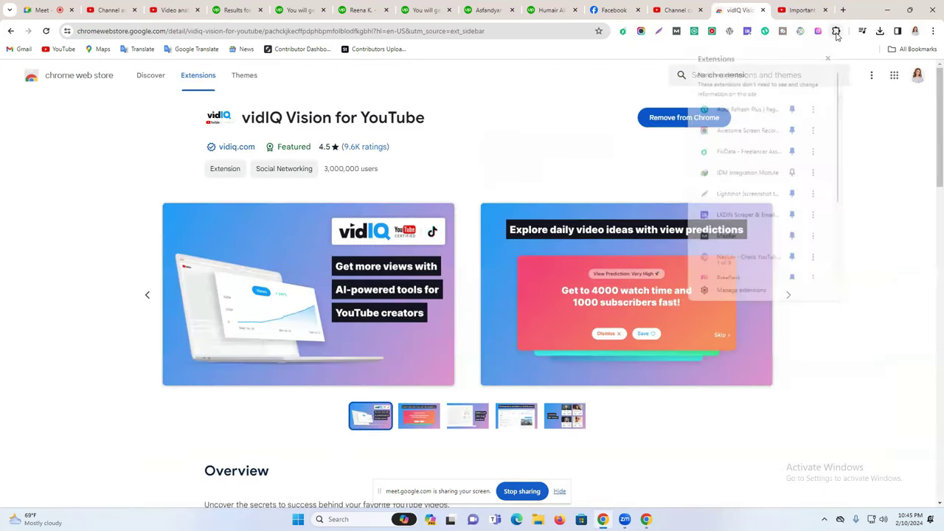
scroll(793, 184, "down", 3)
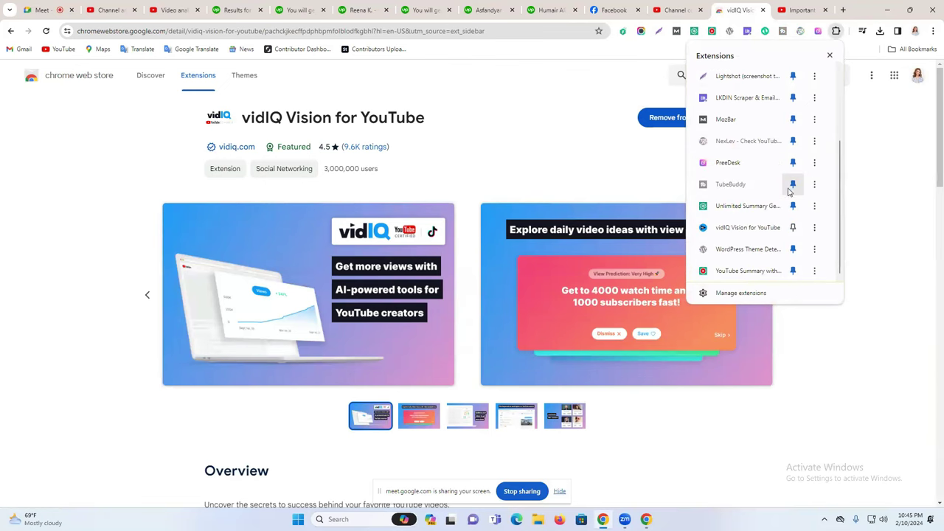
left_click(794, 228)
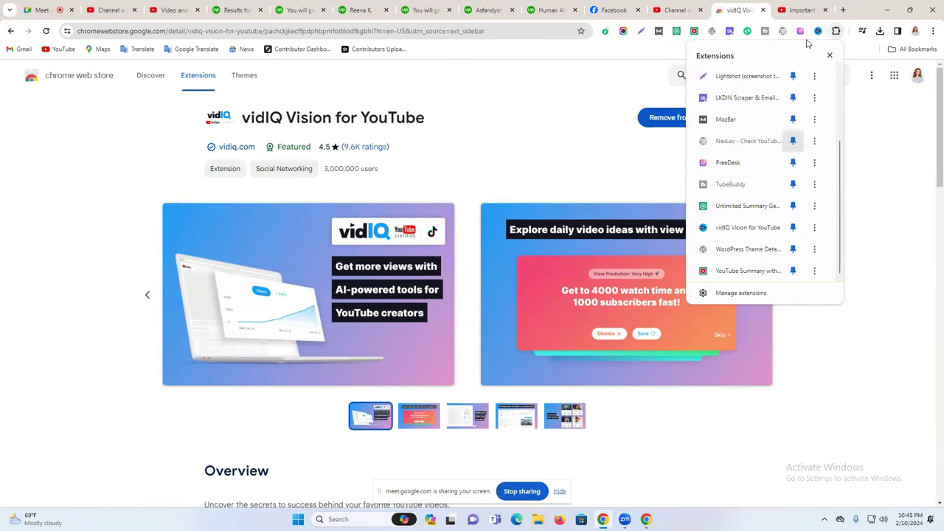
left_click(763, 10)
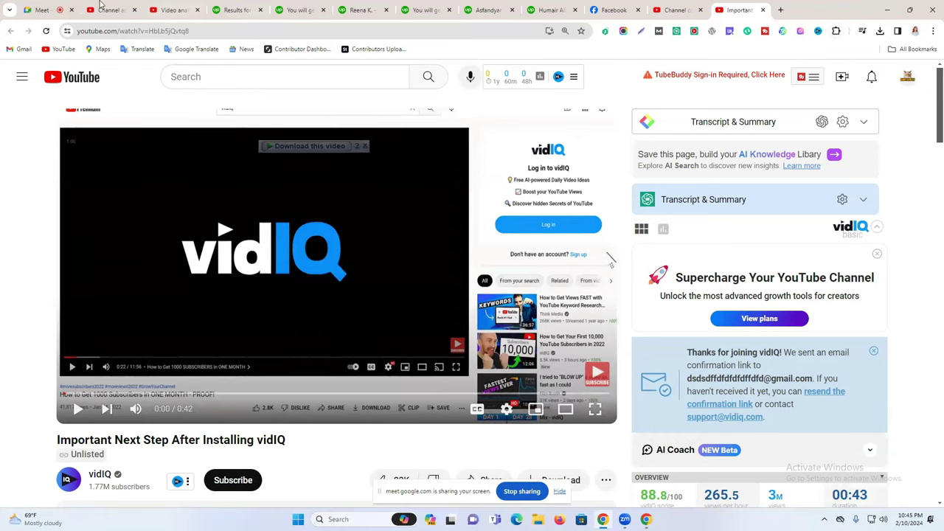
Admit the waiting participant into the Google Meet call, then return to the vidIQ video.
left_click(39, 9)
left_click(887, 230)
left_click(801, 9)
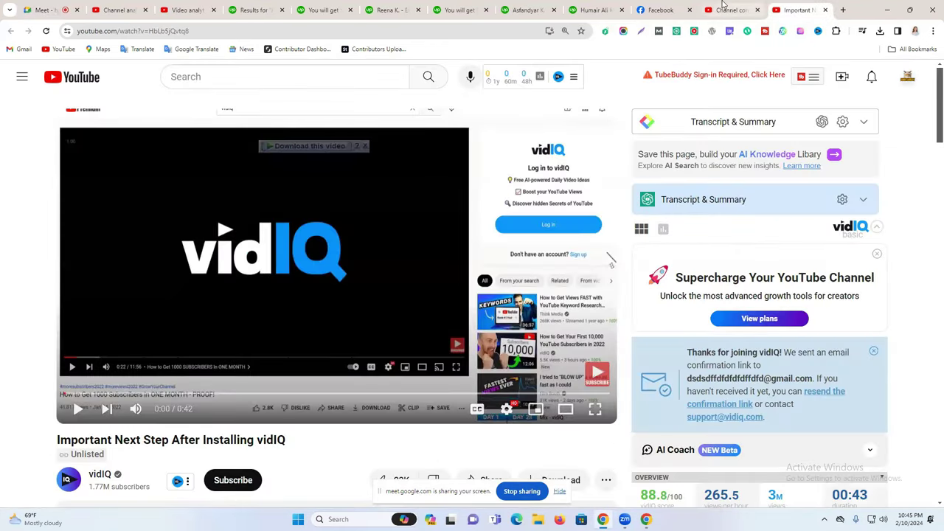
left_click(730, 10)
left_click(801, 10)
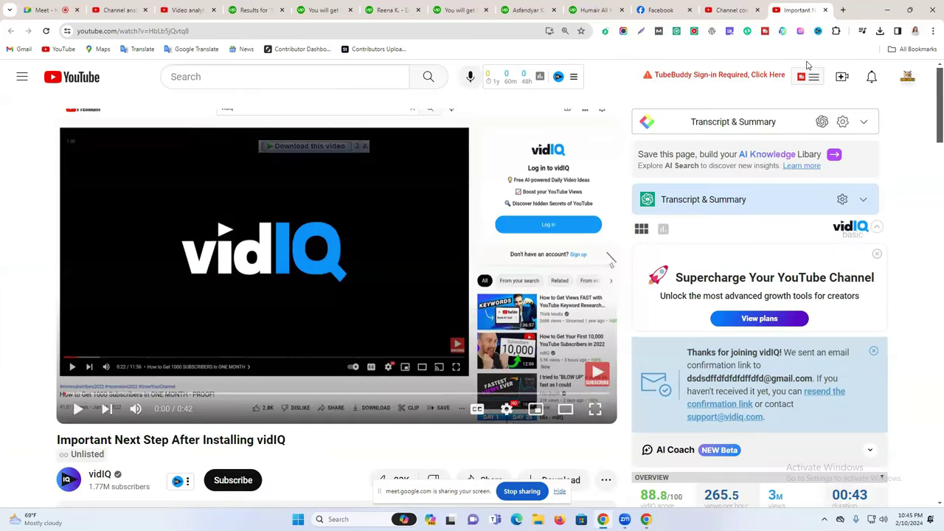
Review the installed extensions list, then open a new blank tab.
left_click(836, 31)
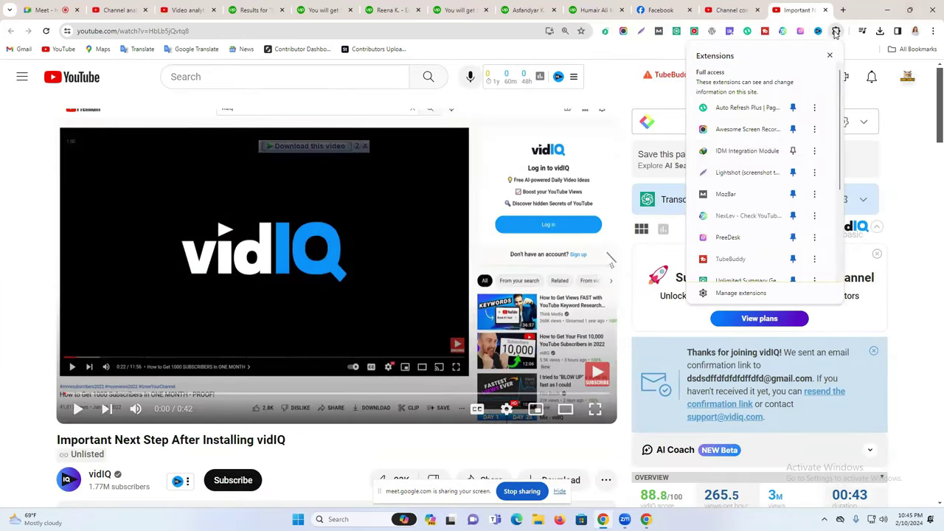
scroll(730, 279, "down", 3)
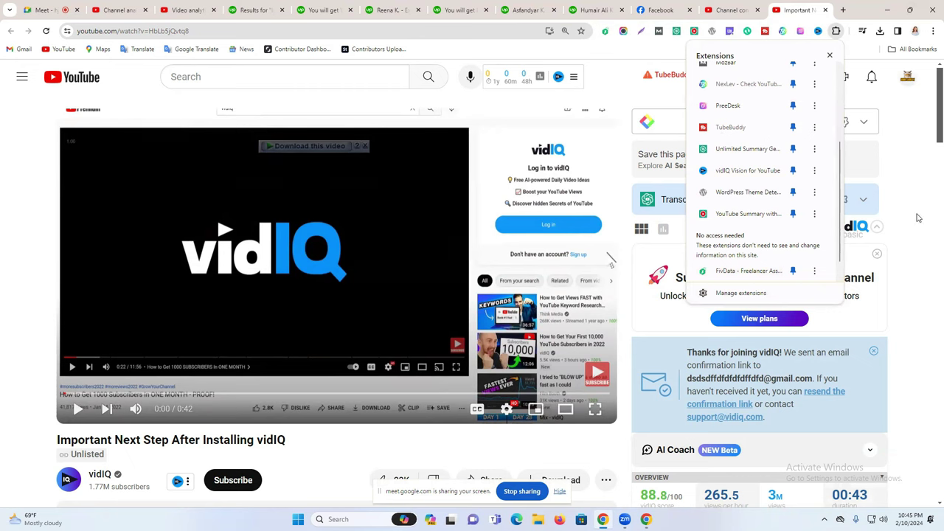
scroll(697, 155, "up", 1)
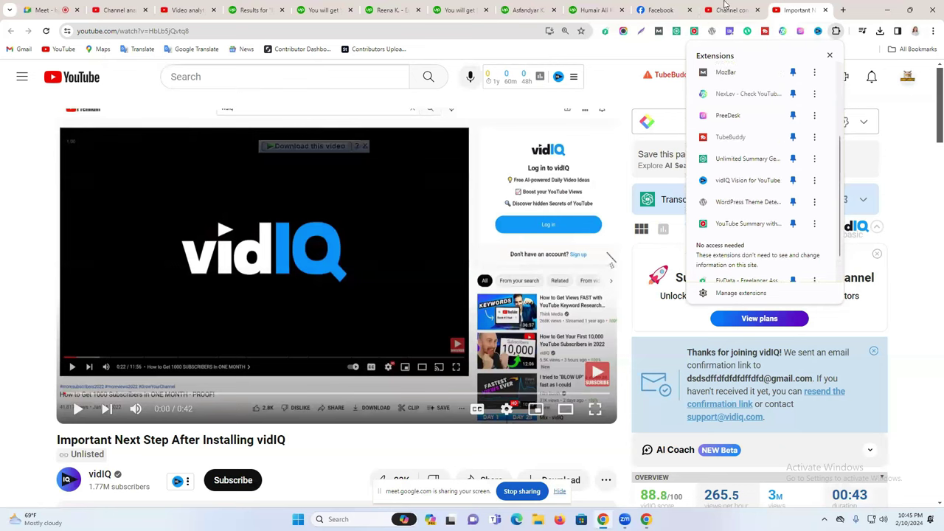
scroll(745, 196, "down", 1)
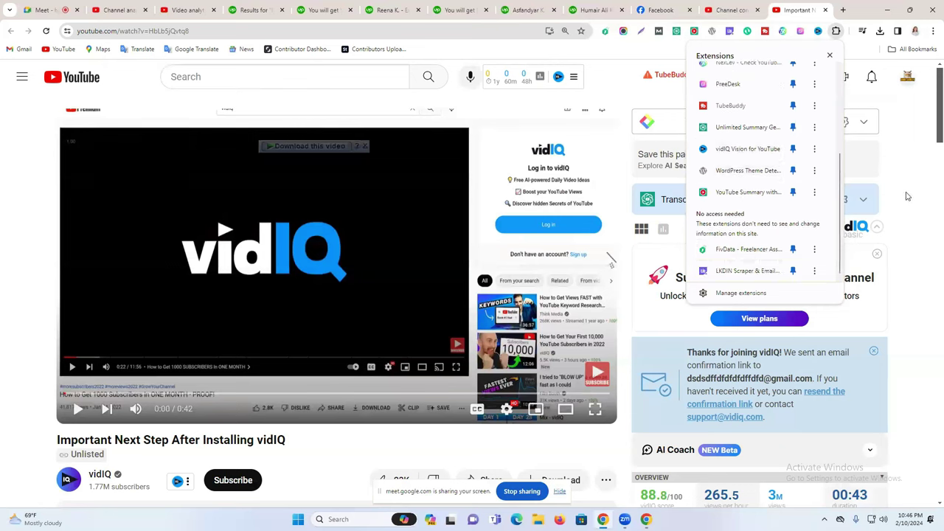
scroll(811, 111, "up", 1)
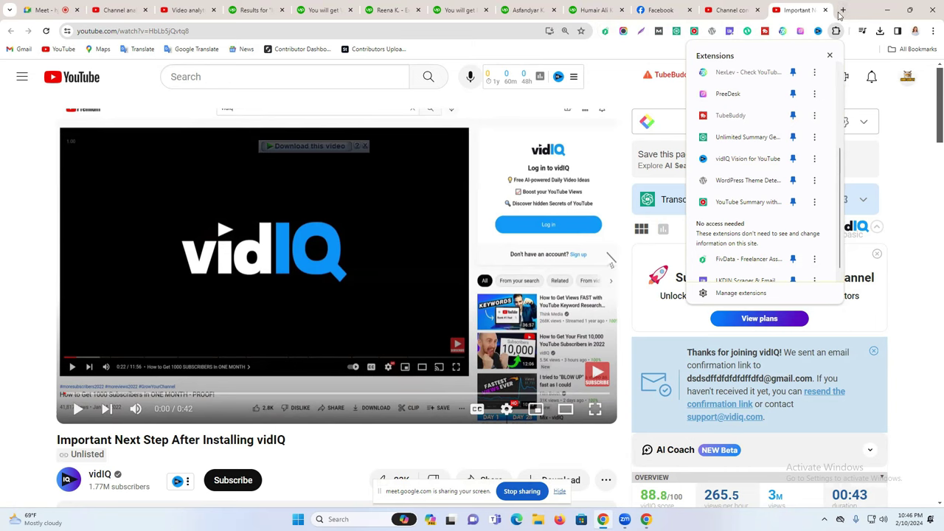
left_click(842, 9)
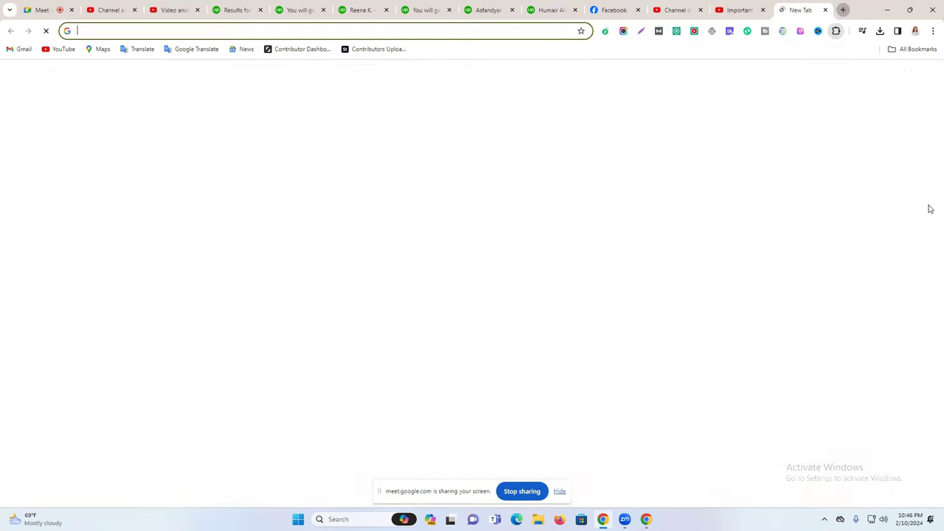
Glance at the vidIQ tutorial video tab before returning to the blank new tab.
left_click(228, 30)
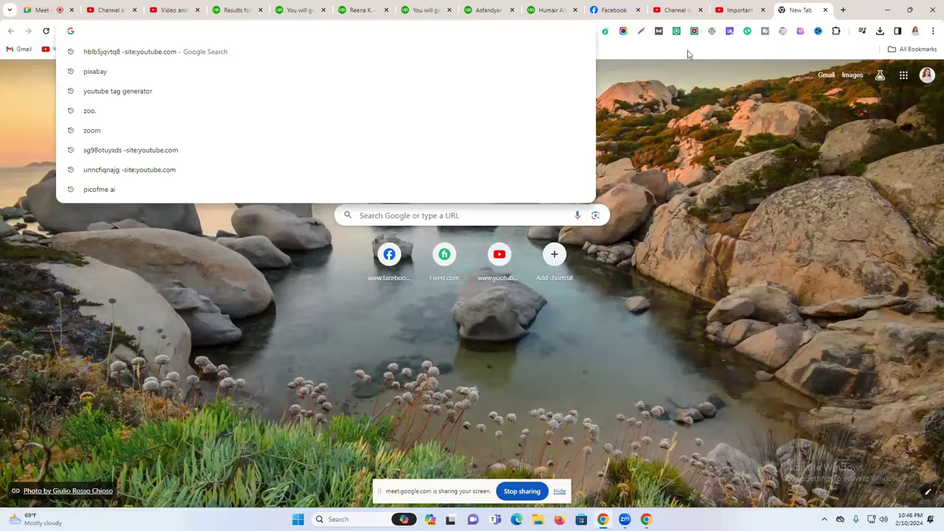
left_click(748, 3)
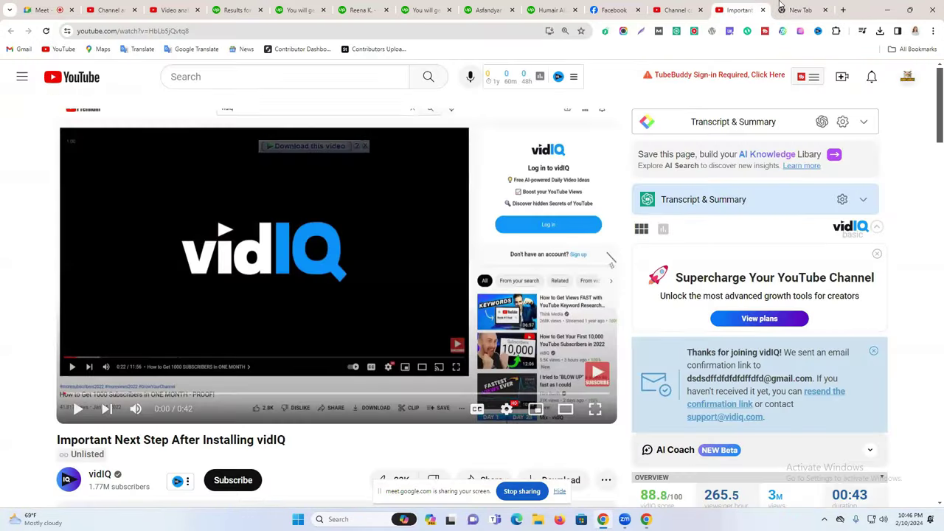
left_click(800, 9)
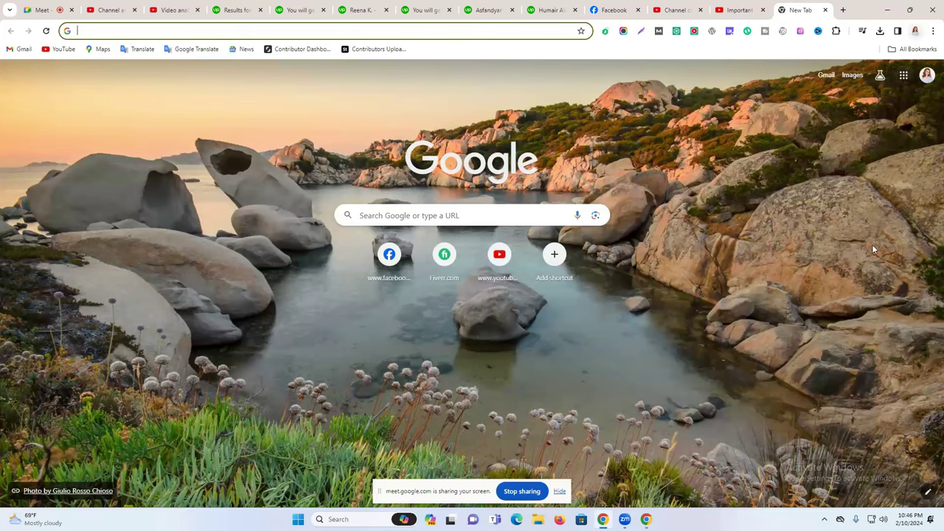
left_click(741, 7)
left_click(797, 8)
Search Google for 'vidiq extension', skim the results, and switch to Firefox.
left_click(498, 32)
type("vid")
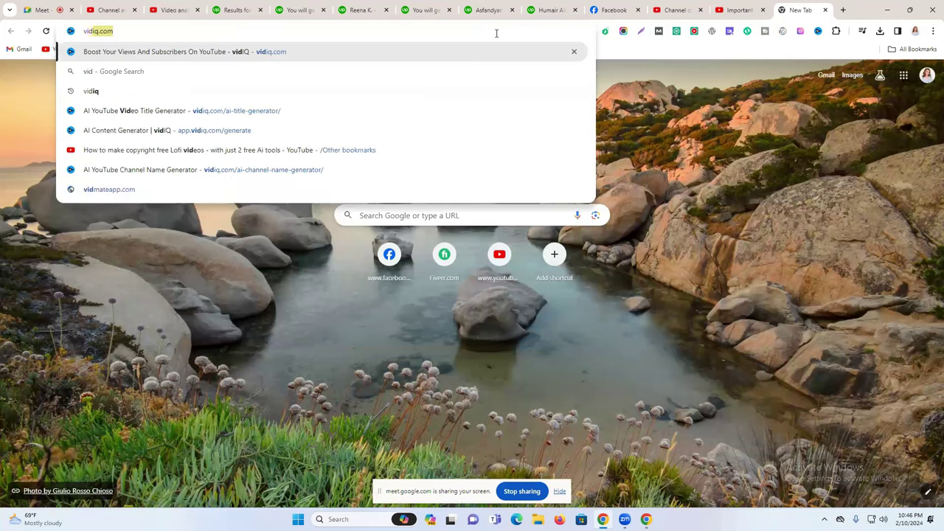
type("i")
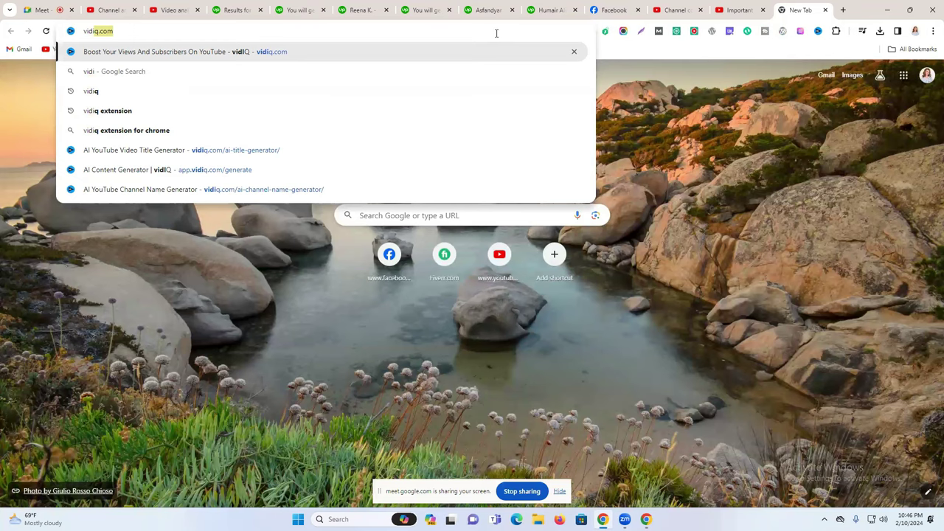
type("q")
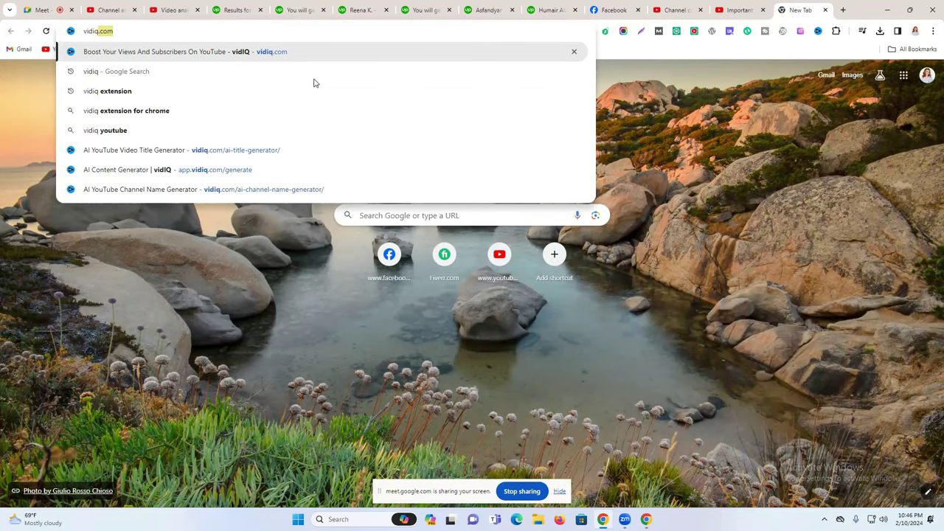
left_click(255, 96)
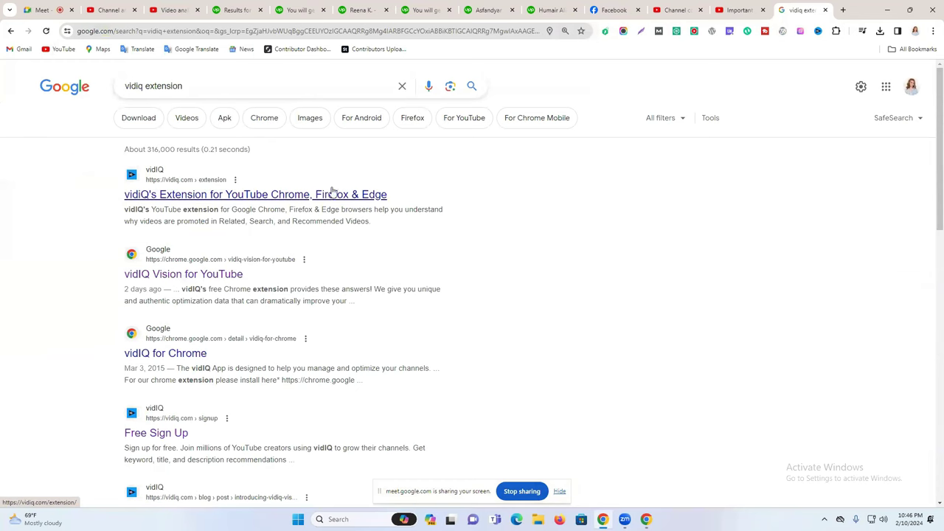
scroll(161, 207, "down", 1)
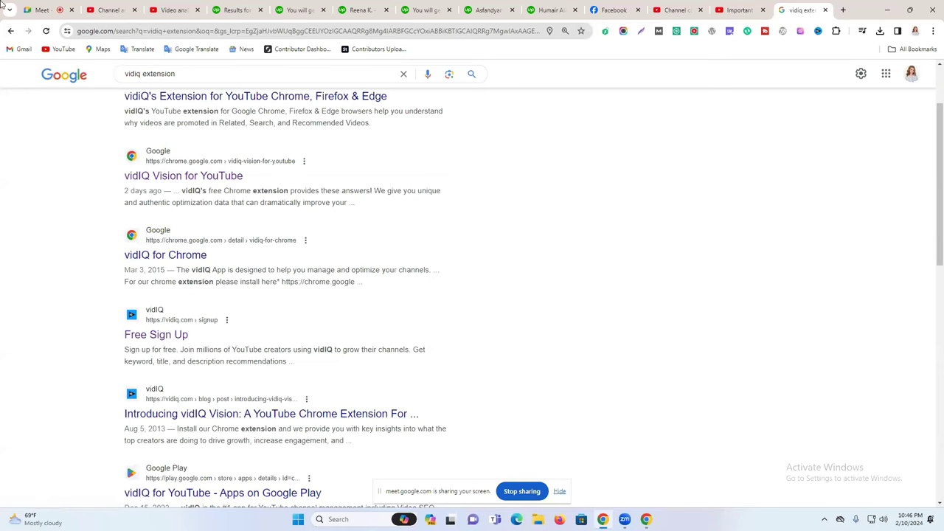
left_click(559, 520)
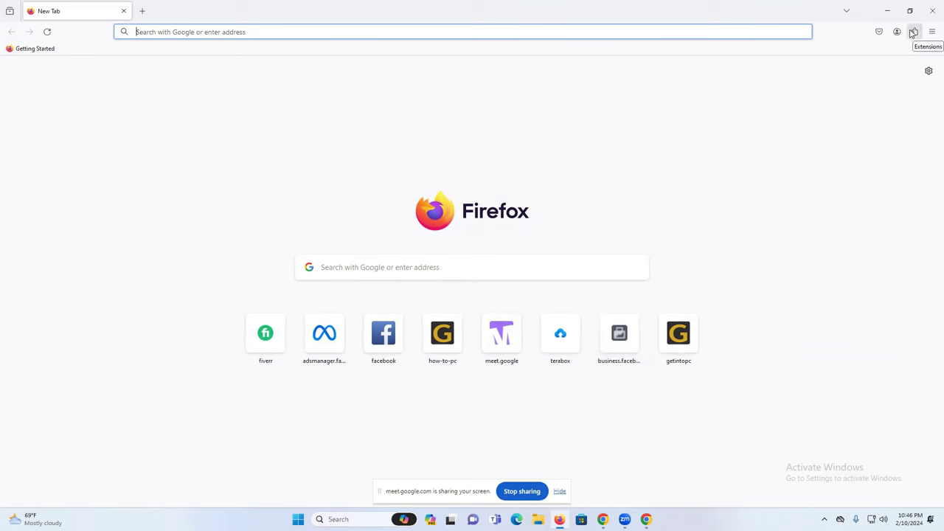
Open Firefox's add-ons manager and search the add-ons site for 'vidiq'.
left_click(914, 32)
left_click(793, 129)
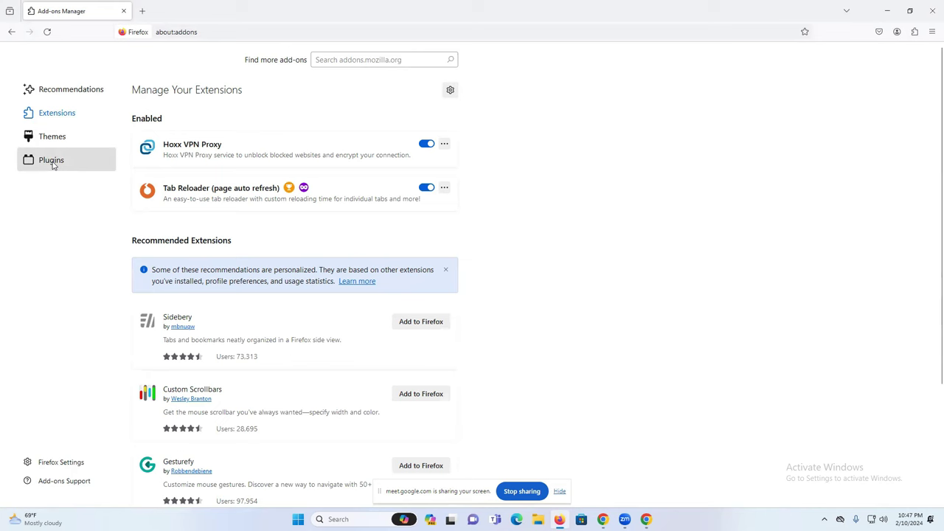
left_click(51, 161)
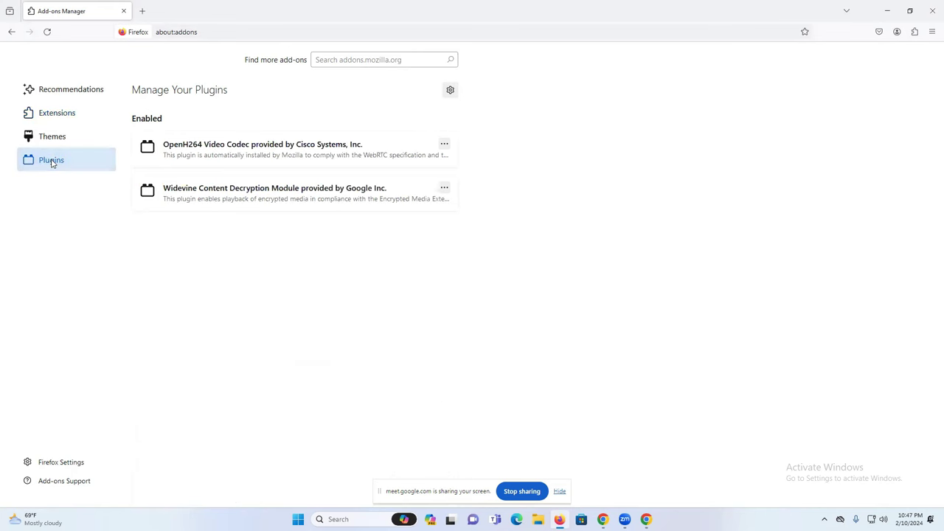
left_click(325, 59)
left_click(106, 110)
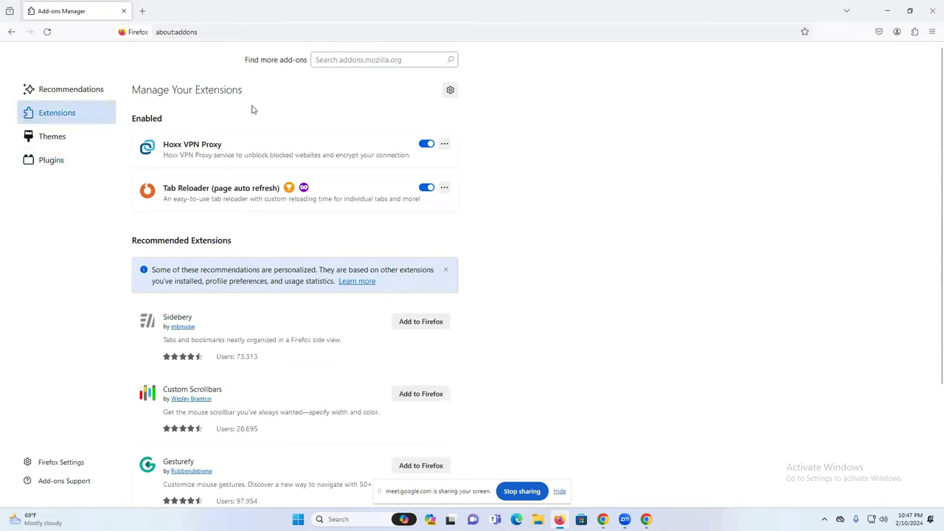
left_click(358, 60)
type("vidiq")
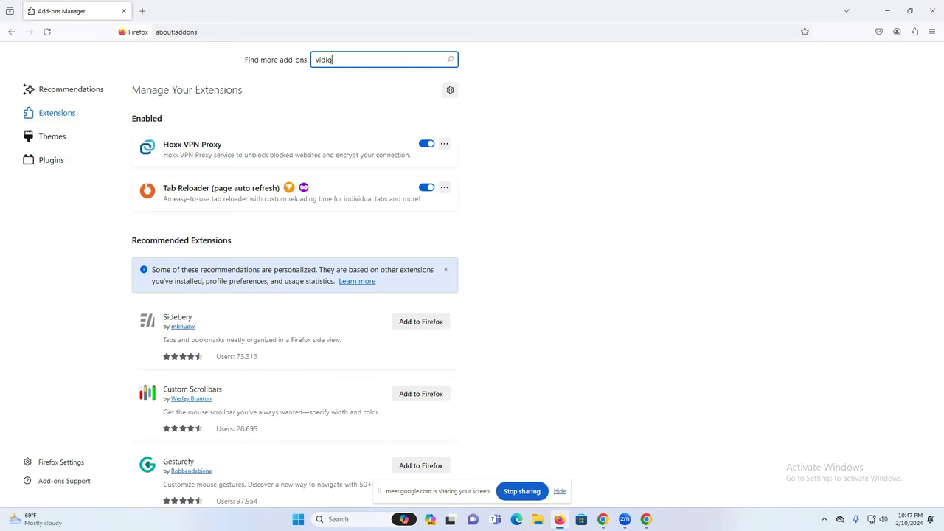
key("Return")
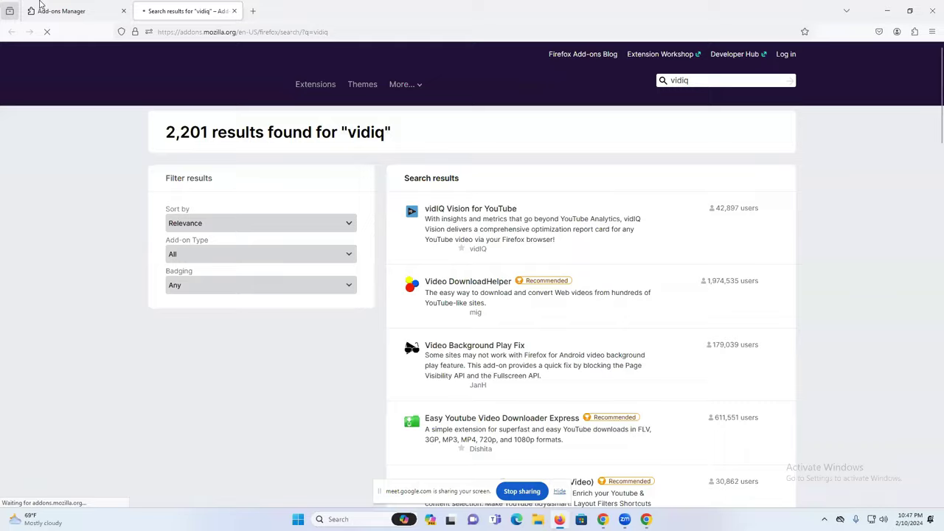
left_click(40, 9)
left_click(159, 10)
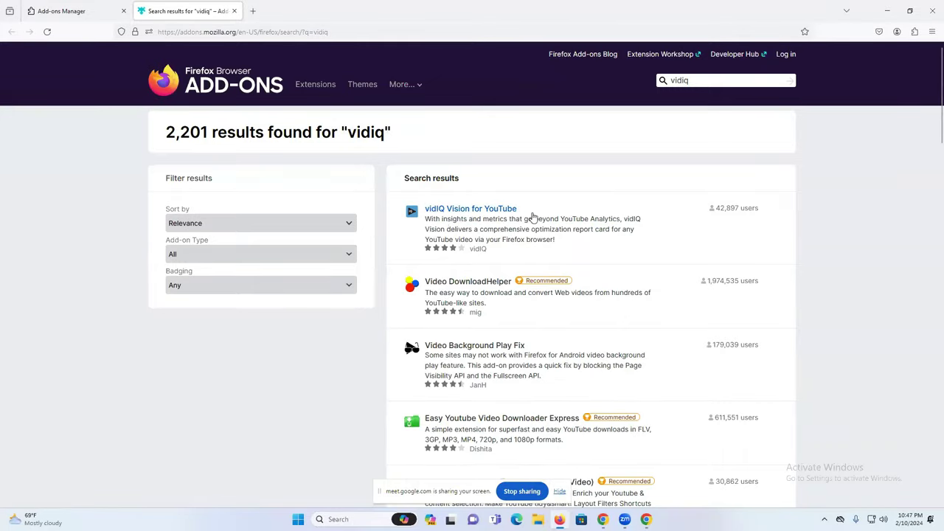
Install vidIQ Vision for YouTube in Firefox, allowing it in private windows.
left_click(477, 219)
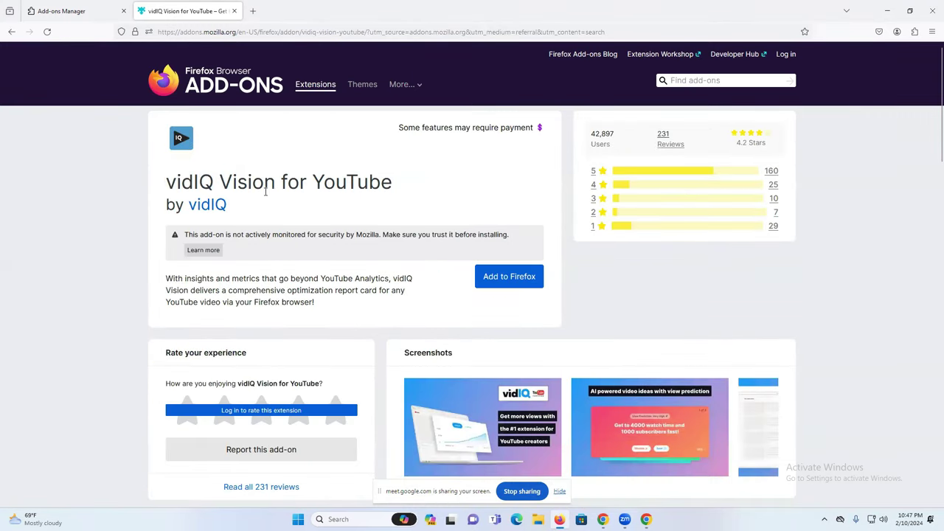
left_click(495, 277)
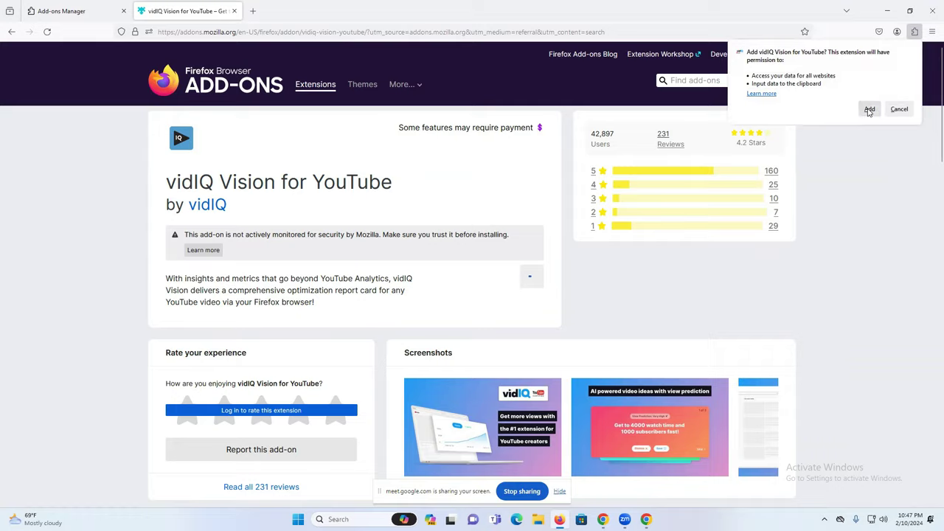
left_click(870, 110)
left_click(790, 86)
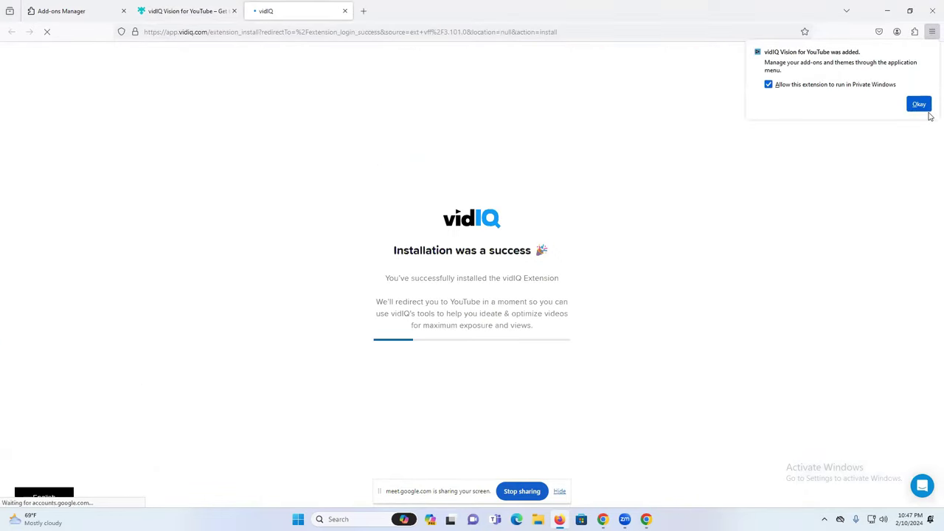
left_click(922, 106)
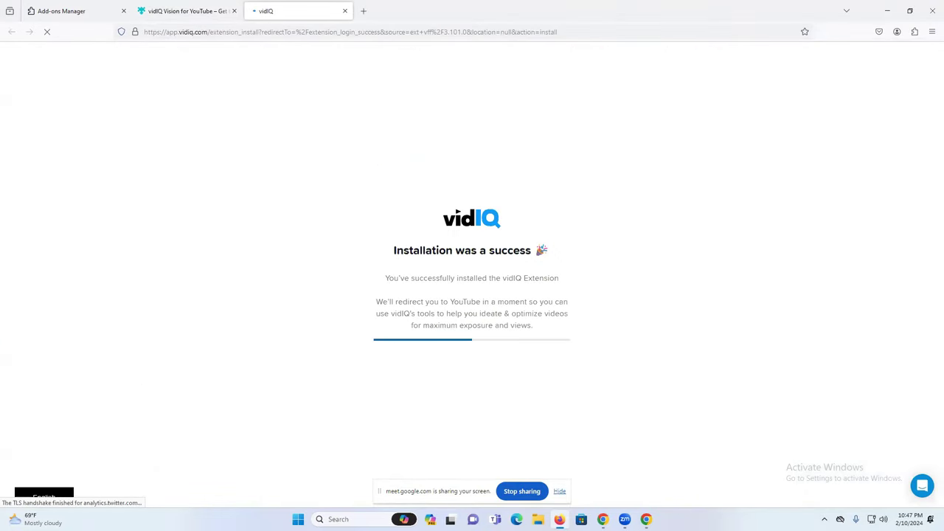
Compare the add-on page tab with vidIQ's success page.
left_click(225, 7)
left_click(285, 7)
left_click(194, 11)
left_click(290, 8)
left_click(197, 9)
left_click(270, 7)
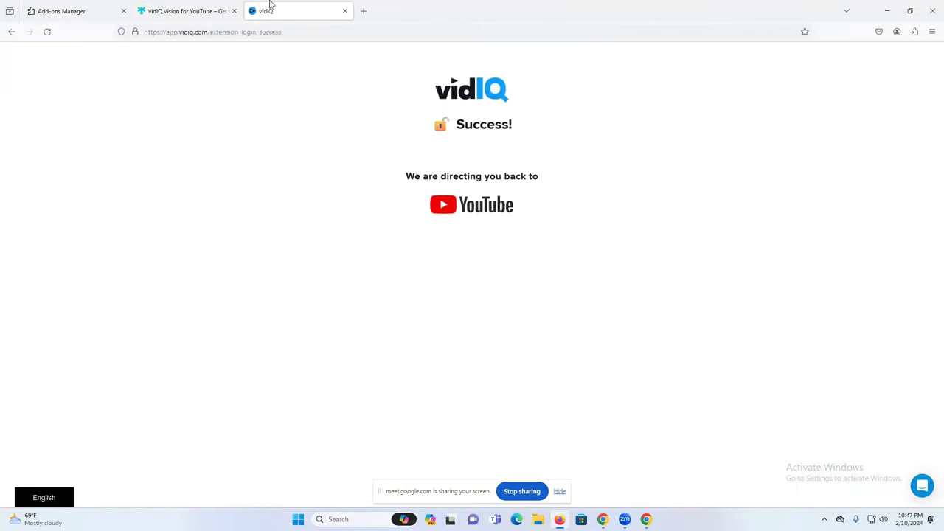
Open YouTube's home page in a new tab via Google and close the vidIQ tutorial tab.
left_click(362, 11)
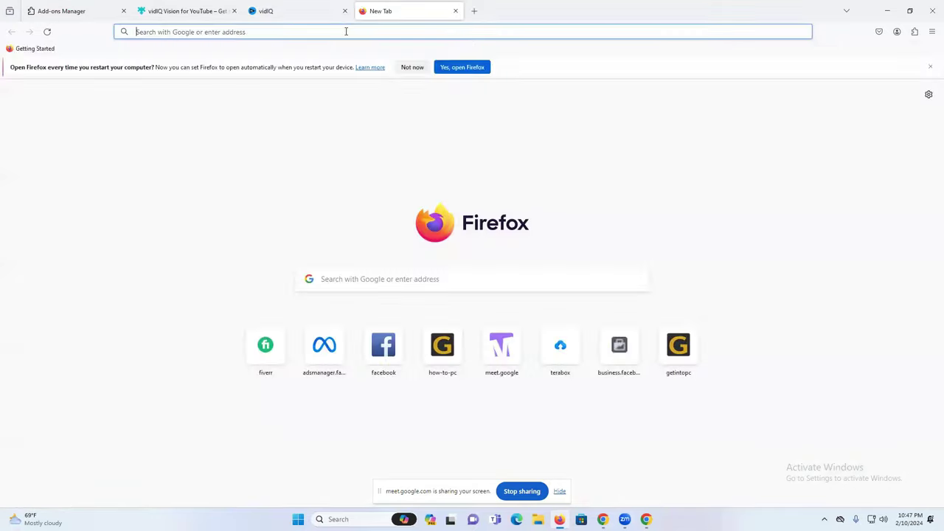
type("y")
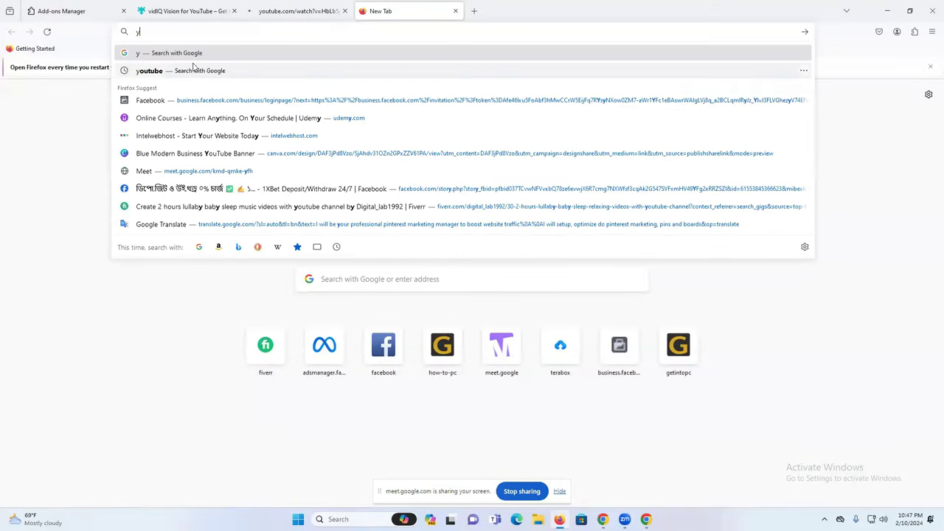
left_click(181, 70)
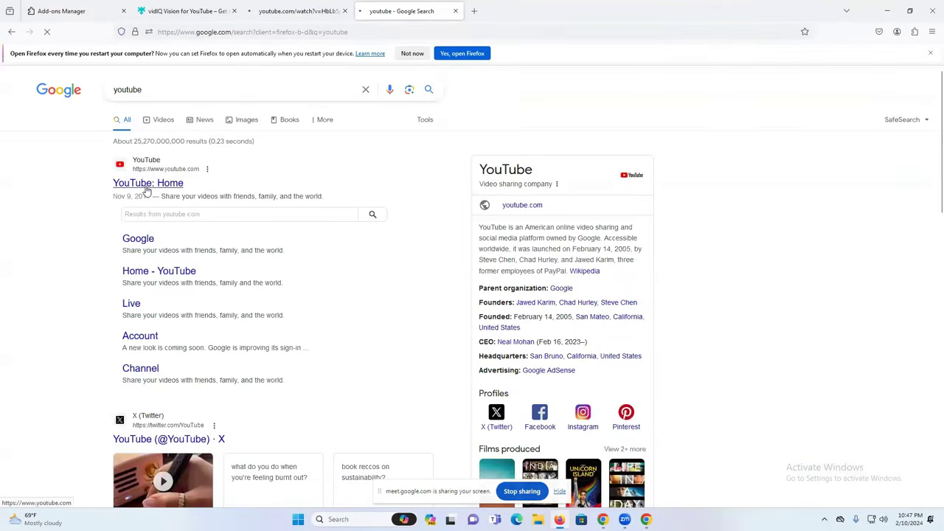
left_click(175, 182)
left_click(332, 9)
left_click(346, 11)
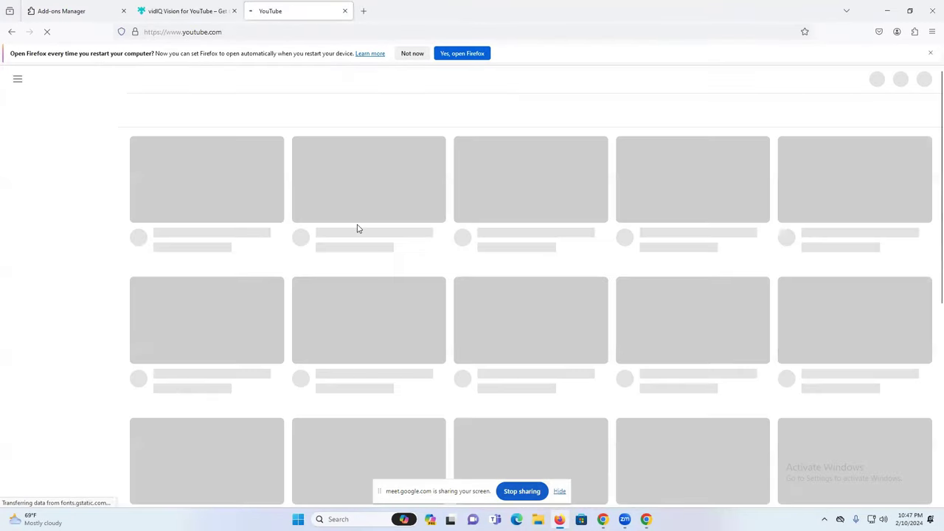
Decline Firefox's restart prompt and activate vidIQ on YouTube.
left_click(412, 53)
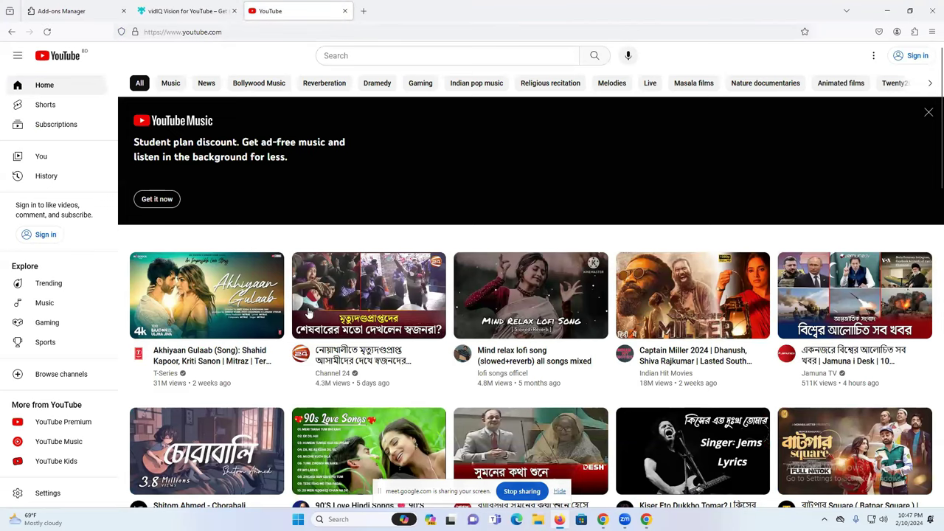
scroll(443, 303, "down", 2)
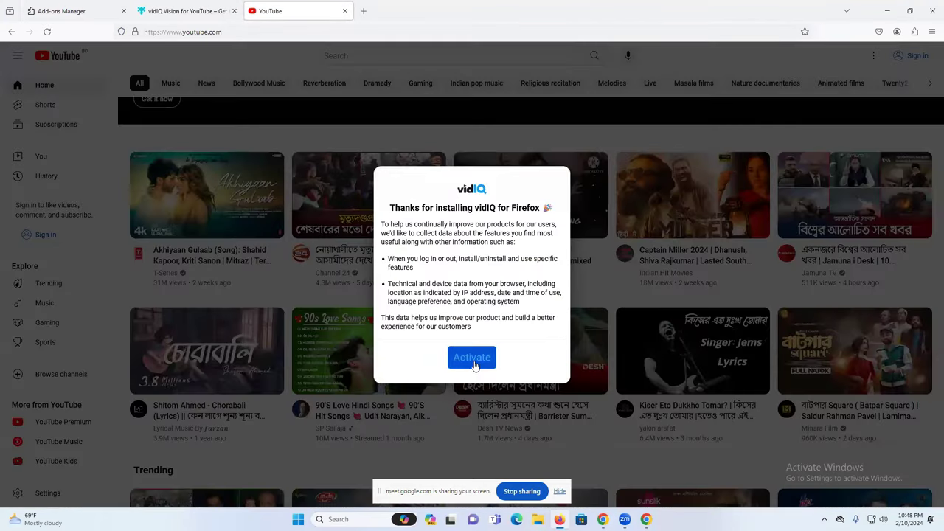
left_click(474, 362)
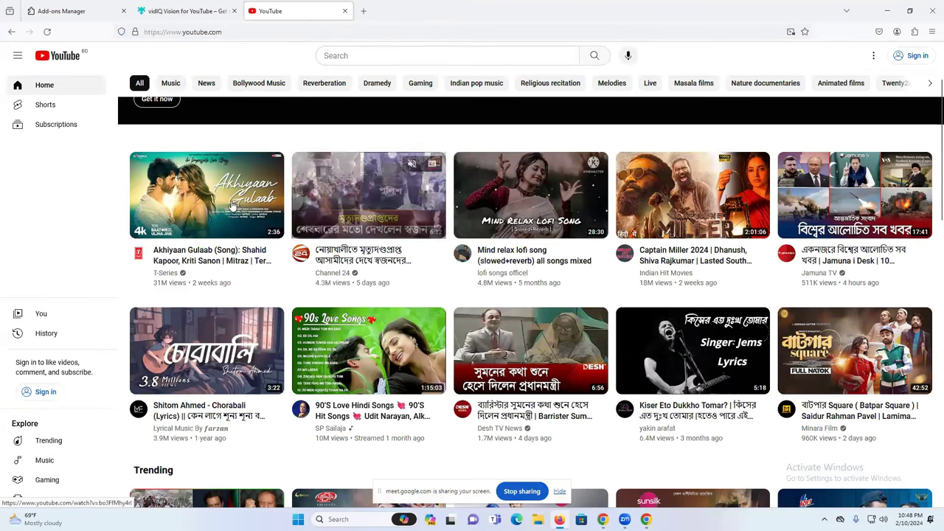
Open the Mind relax lofi song video, scroll through its vidIQ sidebar, then return to Chrome.
left_click(520, 205)
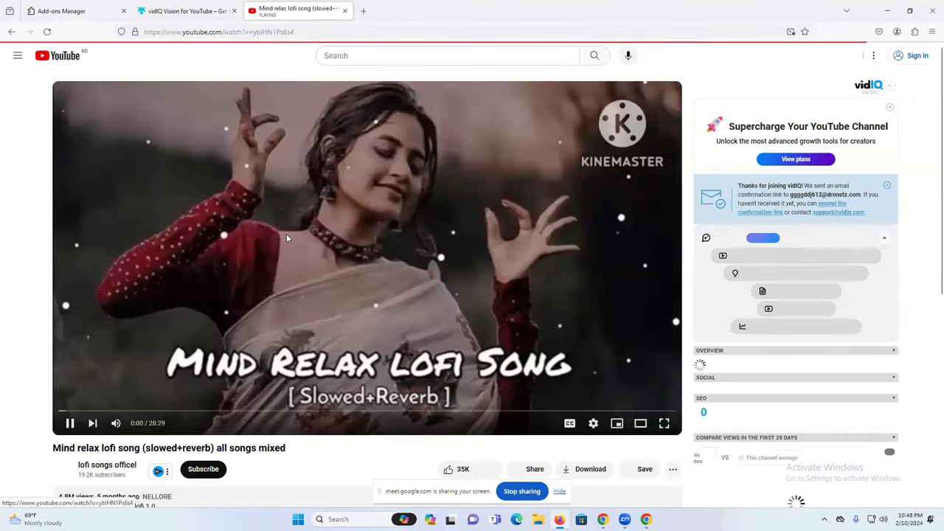
scroll(856, 217, "down", 5)
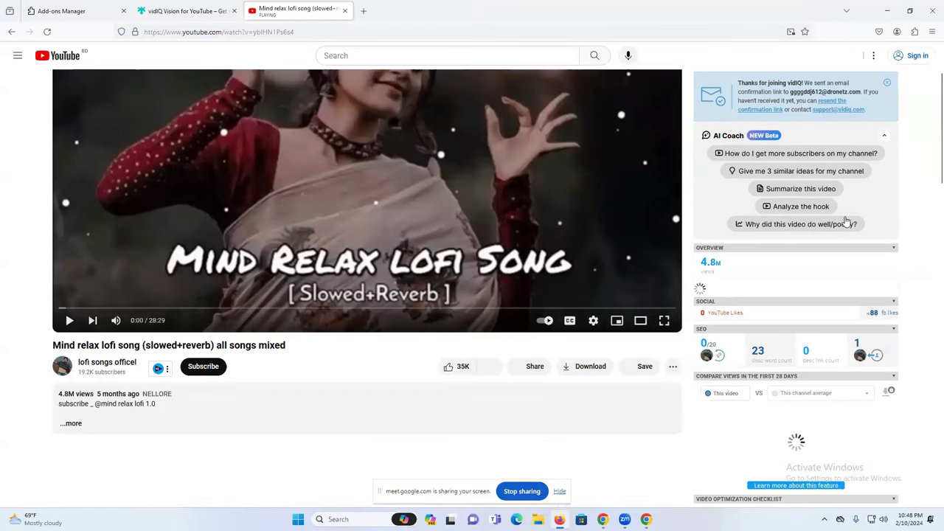
scroll(846, 220, "down", 5)
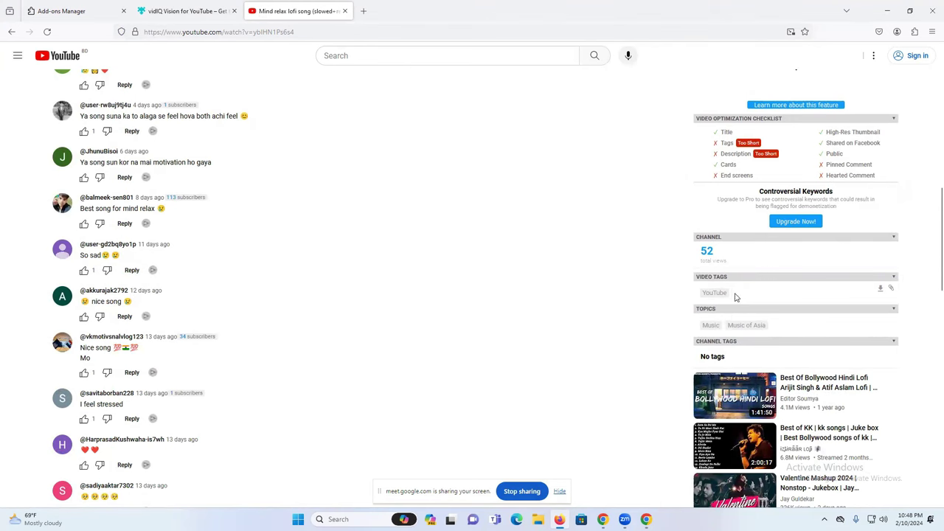
scroll(759, 284, "up", 10)
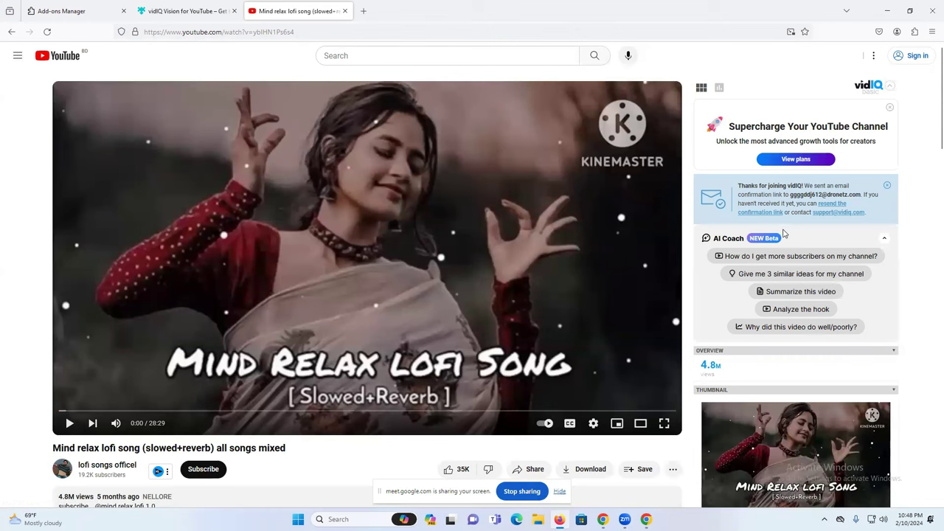
scroll(787, 233, "down", 15)
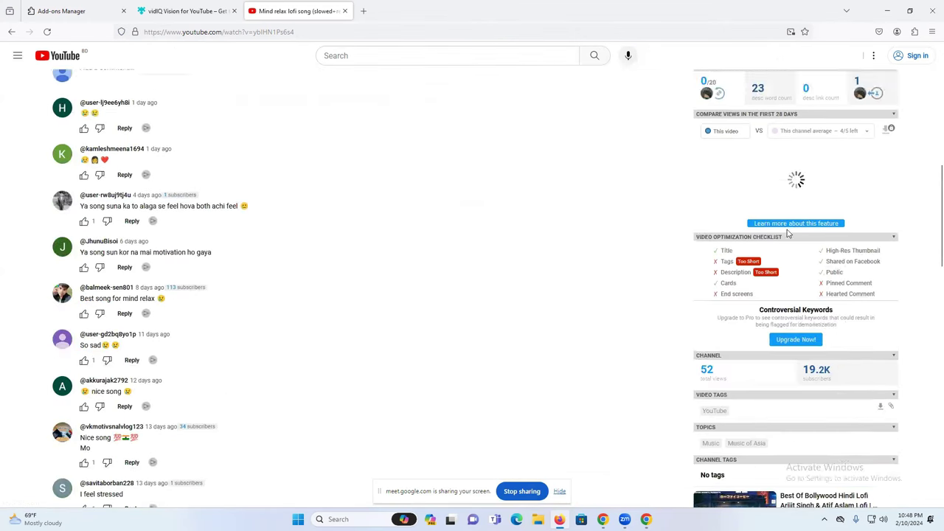
scroll(810, 253, "down", 3)
key("alt+Tab")
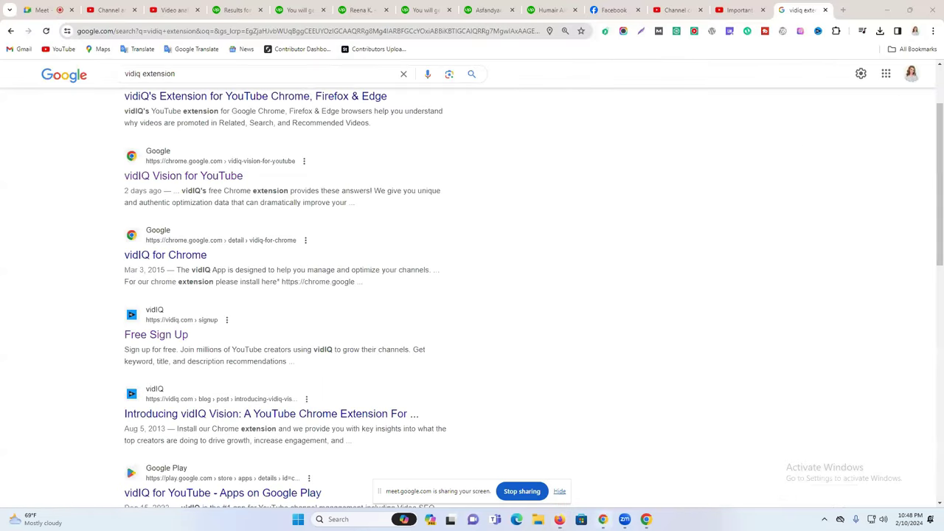
Check the Google Meet participants, then return to the 'Important Next Step After Installing vidIQ' video.
left_click(76, 8)
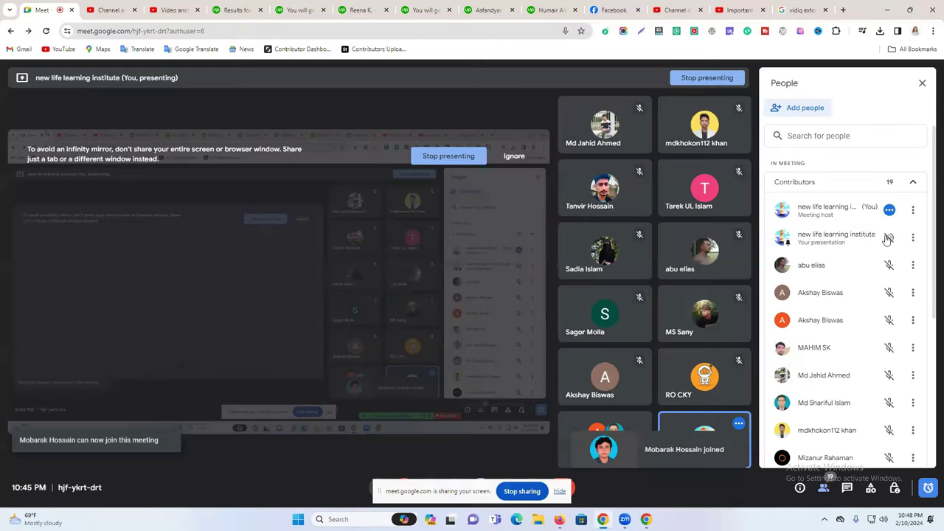
left_click(647, 519)
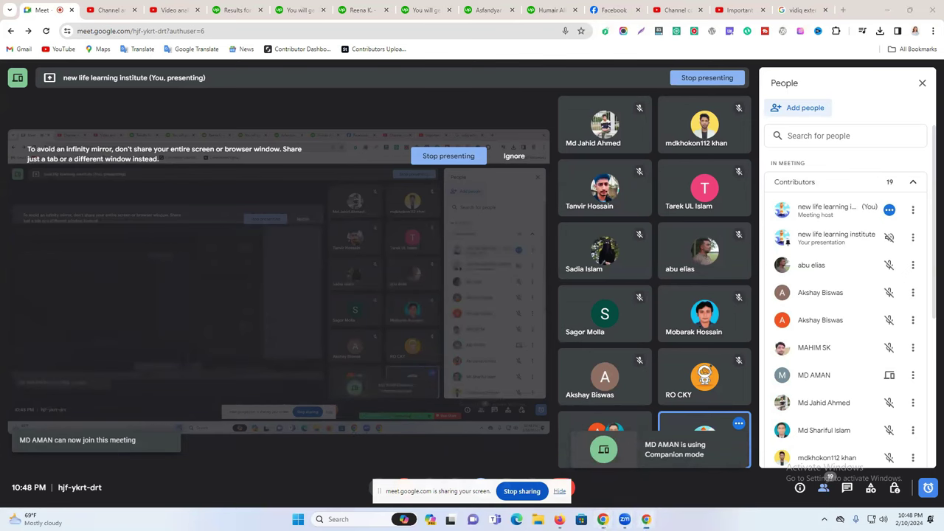
left_click(708, 9)
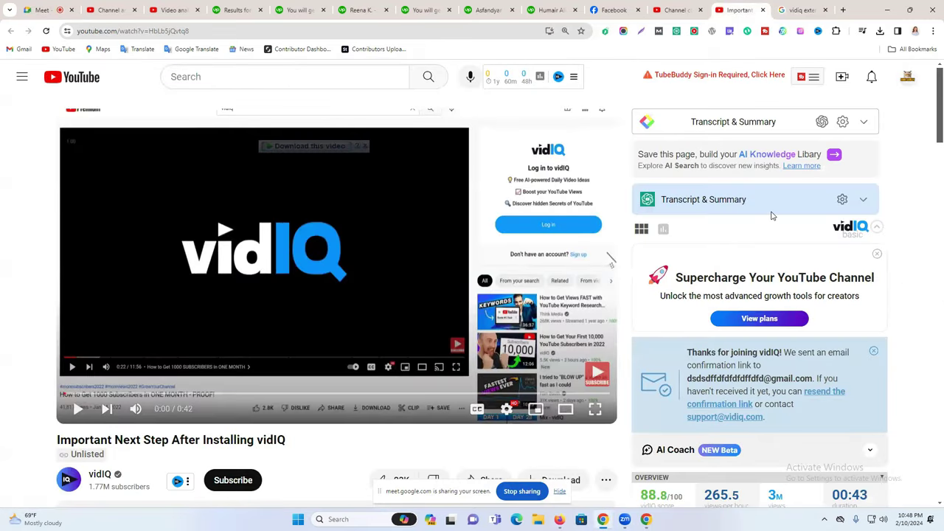
Open the video's vidIQ scorecard in a new tab from its score.
scroll(772, 216, "down", 15)
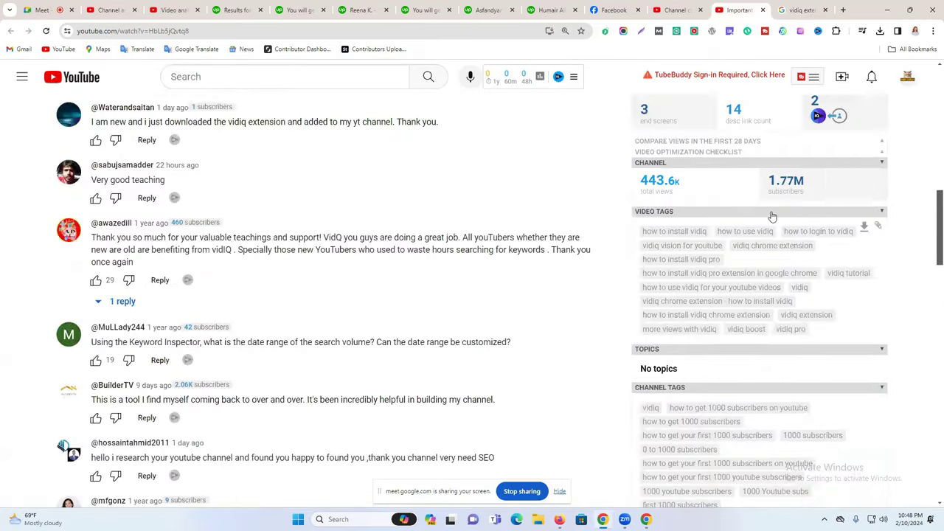
scroll(772, 216, "down", 5)
scroll(773, 216, "up", 11)
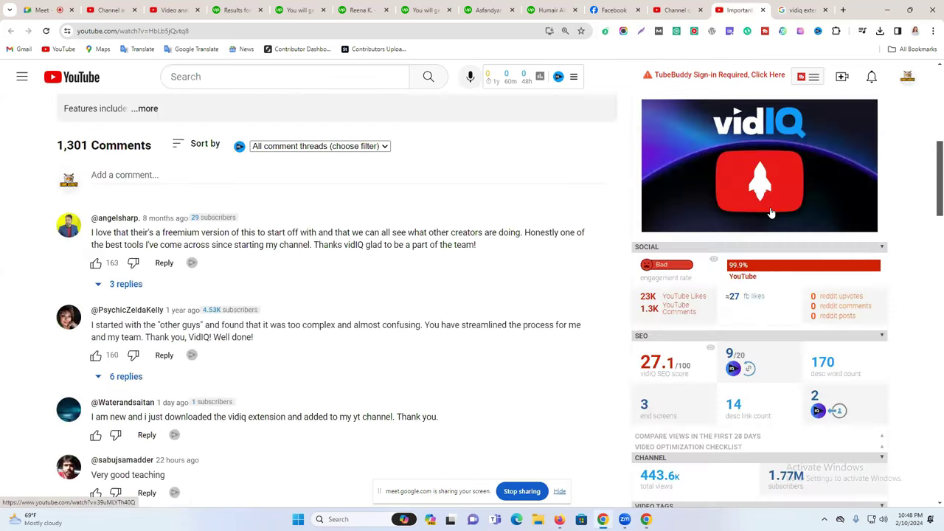
scroll(805, 173, "up", 3)
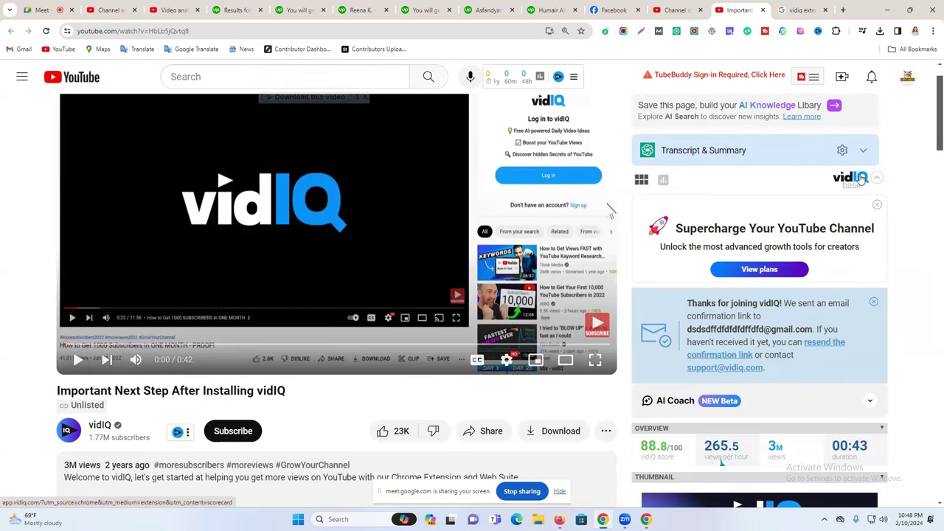
left_click(861, 179)
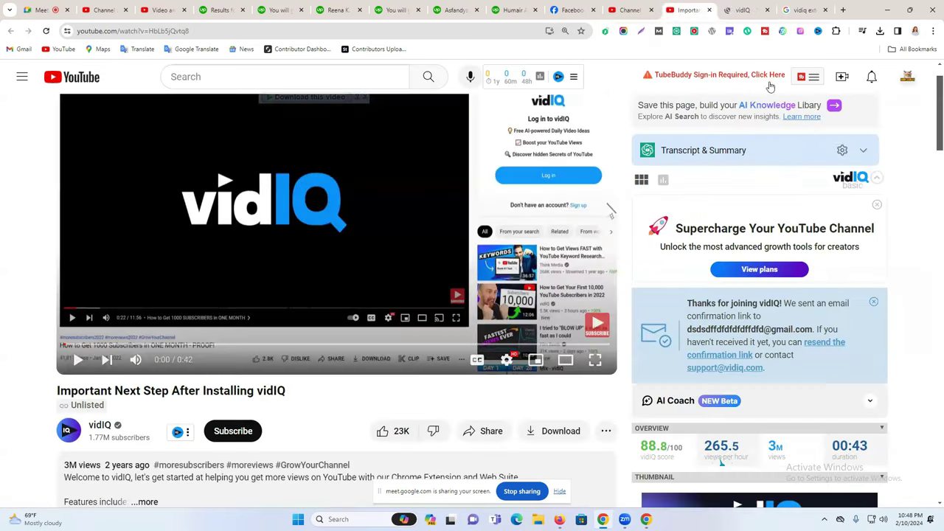
Dismiss the 'Thanks for joining vidIQ' notice in the sidebar.
scroll(732, 218, "down", 1)
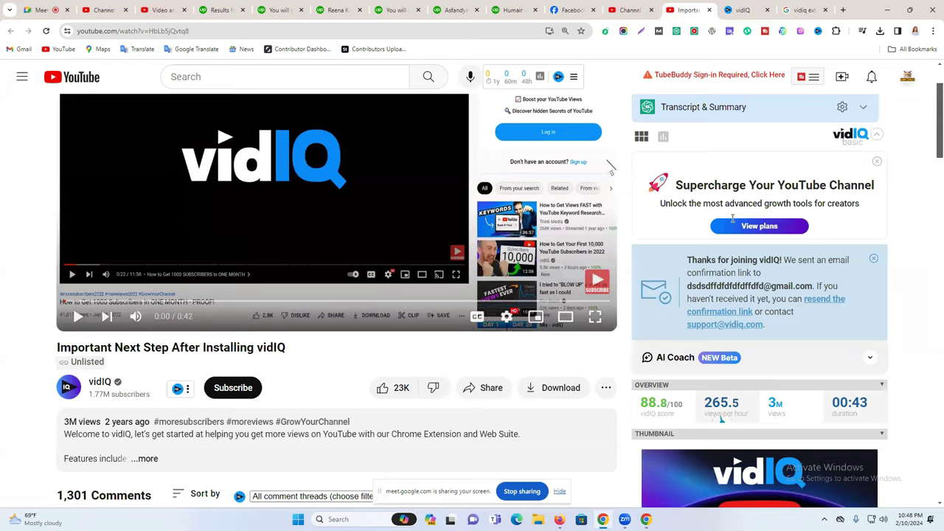
scroll(733, 218, "down", 6)
scroll(791, 211, "up", 4)
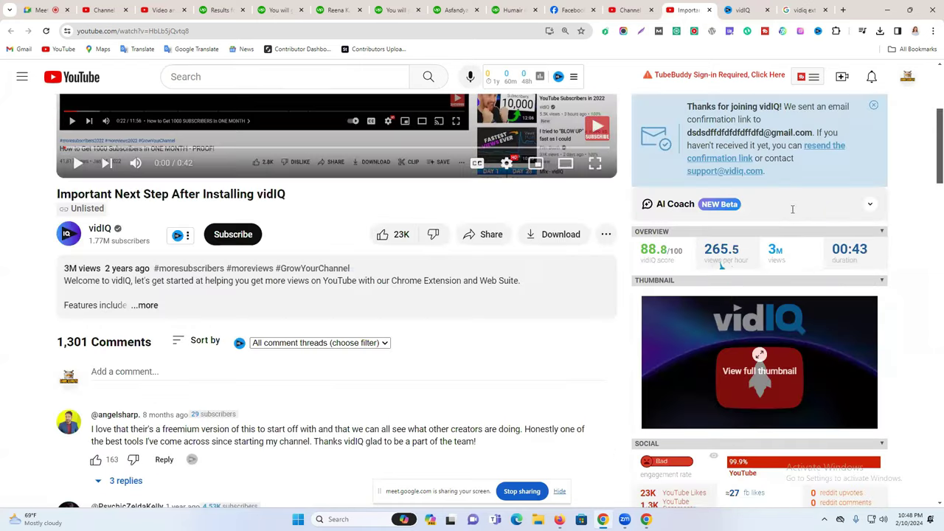
scroll(794, 225, "up", 3)
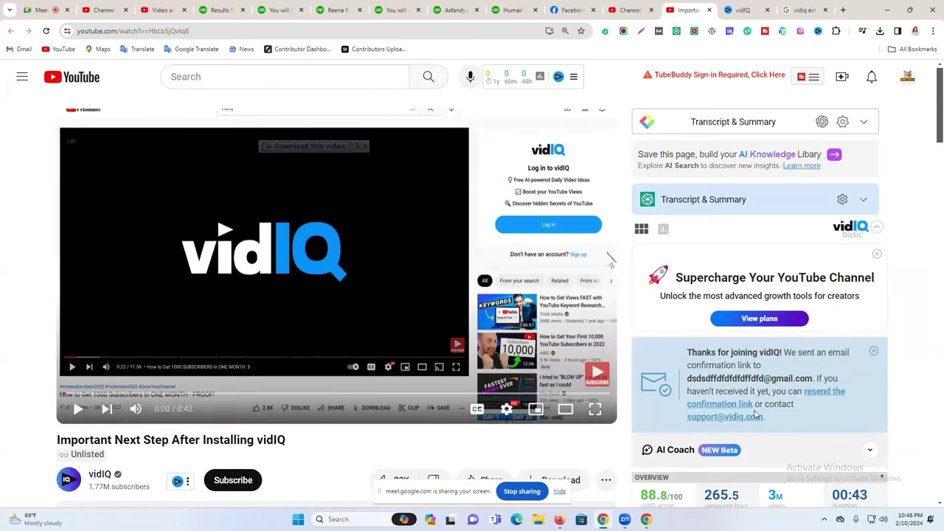
left_click(874, 351)
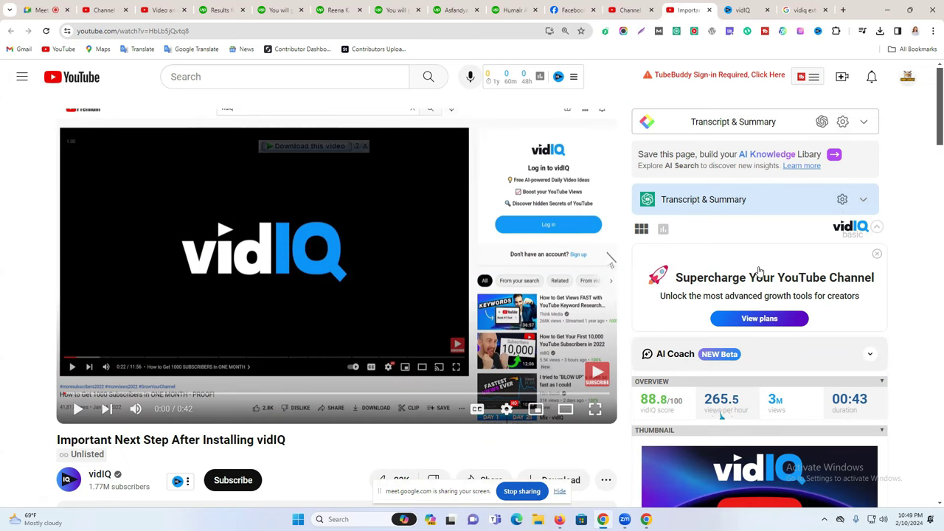
Review the SEO breakdown: 27.1/100 overall, Actionable 27.1/50, Performance 0/50.
scroll(759, 270, "down", 9)
scroll(759, 271, "down", 4)
scroll(775, 253, "up", 6)
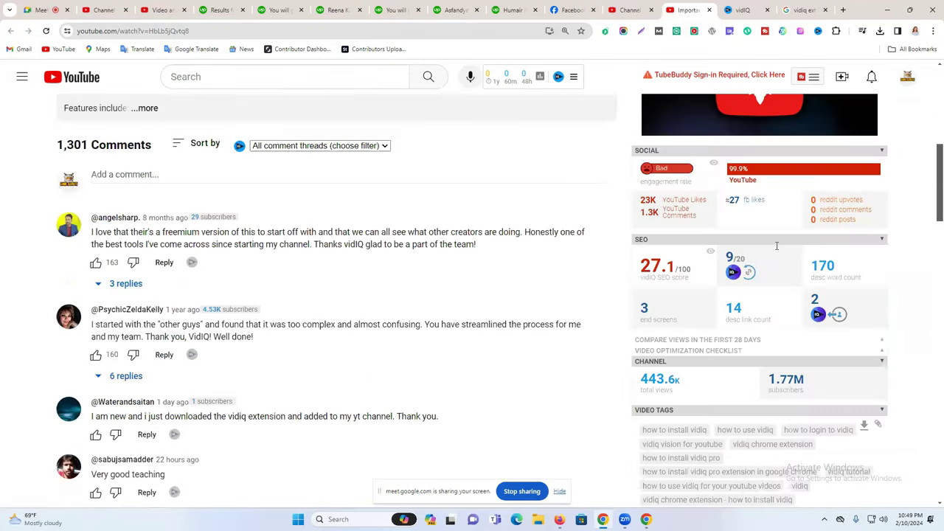
scroll(777, 246, "up", 5)
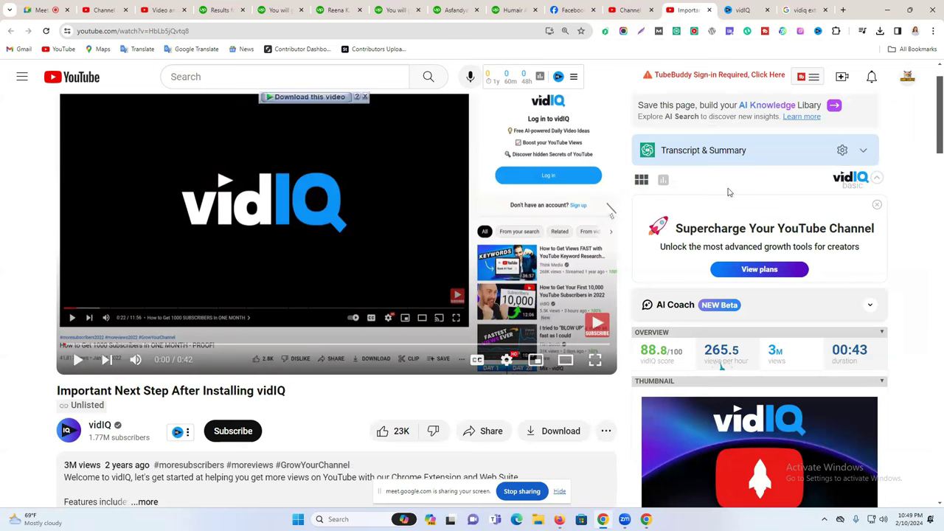
scroll(726, 186, "down", 7)
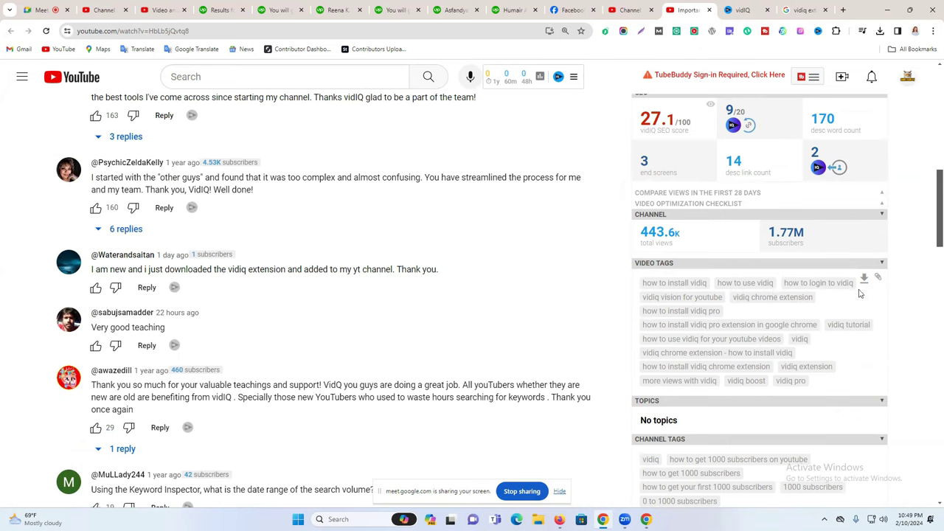
scroll(769, 317, "down", 3)
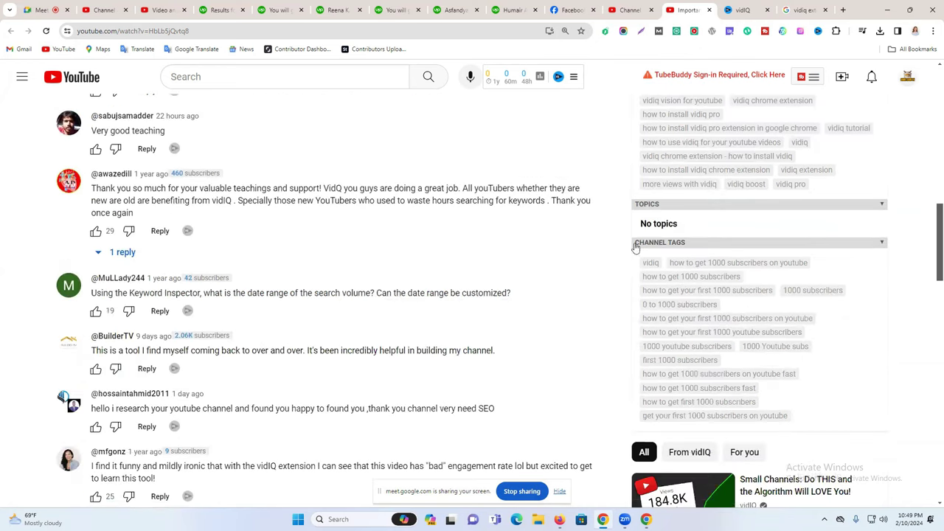
scroll(710, 266, "up", 6)
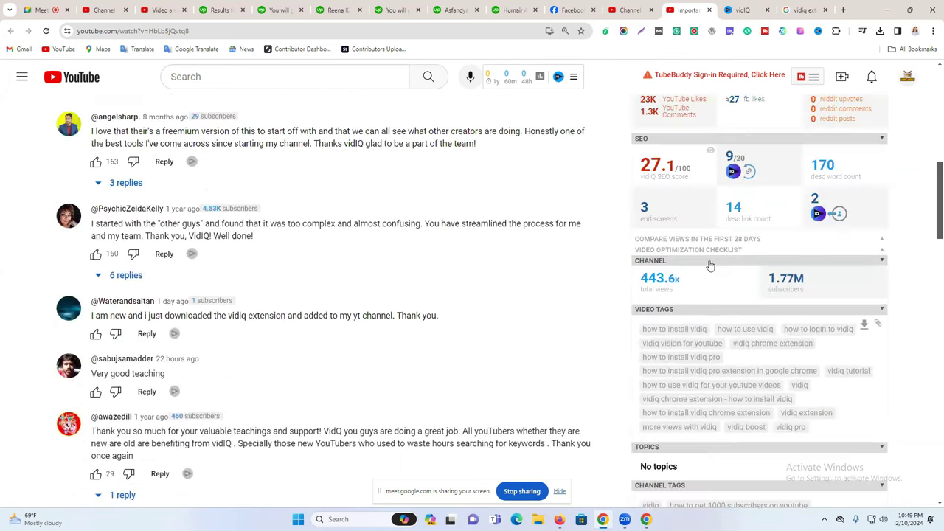
scroll(642, 259, "down", 2)
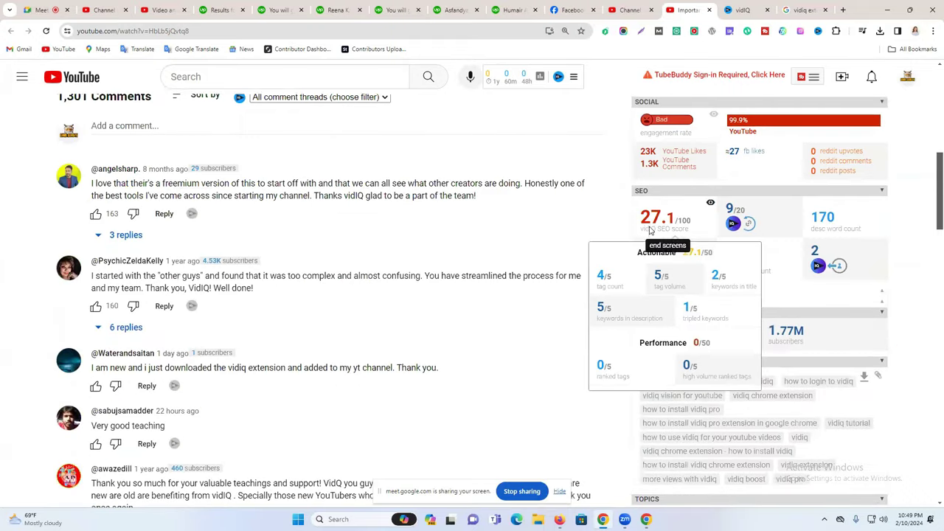
Select the competitor video's full Video Tags list in the vidIQ panel.
triple_click(649, 216)
triple_click(649, 216)
triple_click(649, 209)
scroll(493, 197, "up", 5)
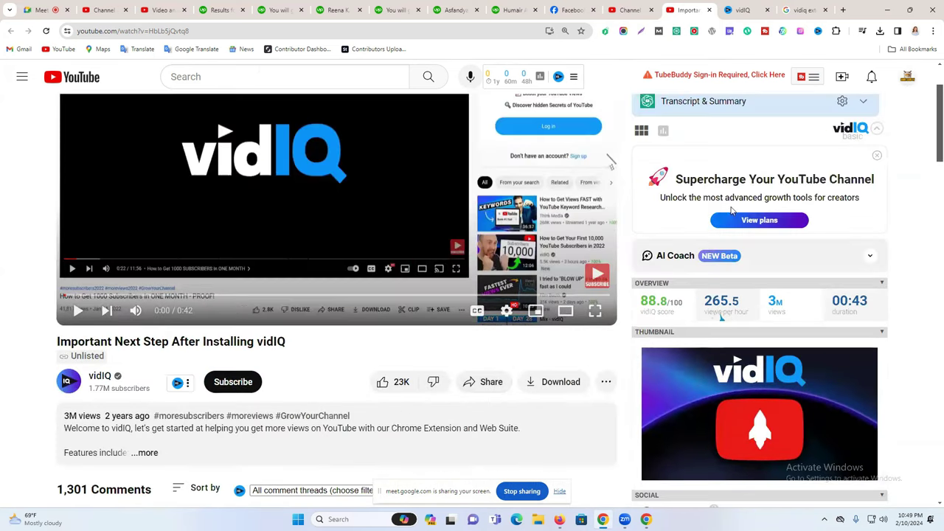
scroll(664, 344, "down", 5)
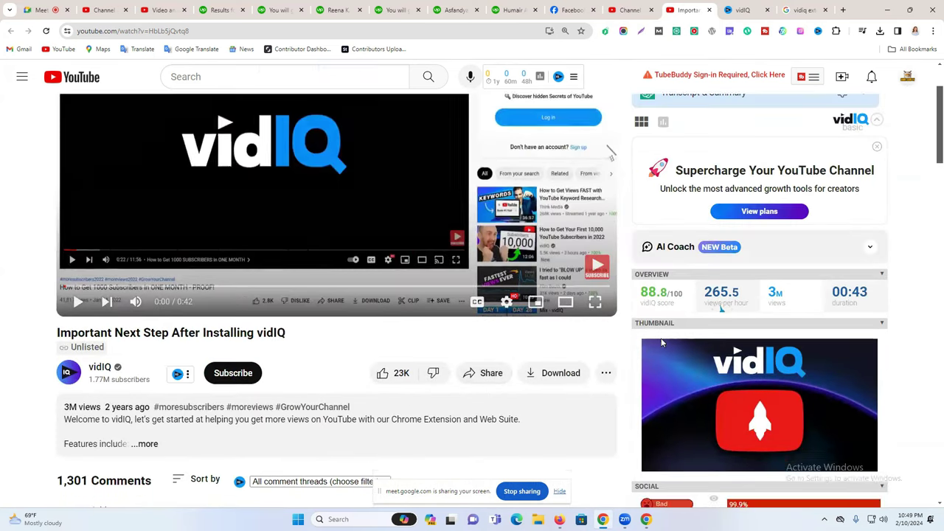
scroll(704, 304, "down", 1)
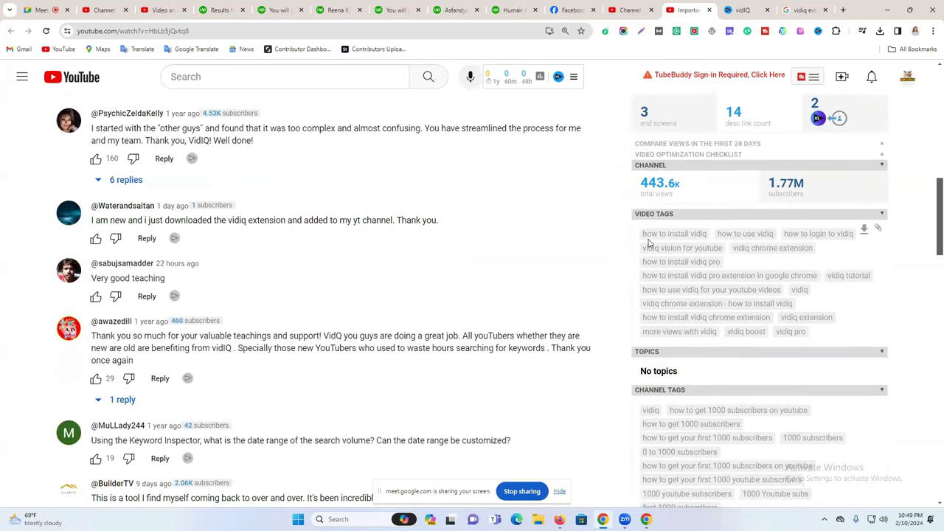
mouse_move(639, 234)
left_mouse_down()
mouse_move(812, 253)
mouse_move(878, 321)
mouse_move(706, 306)
mouse_move(632, 241)
left_mouse_up()
left_click(883, 323)
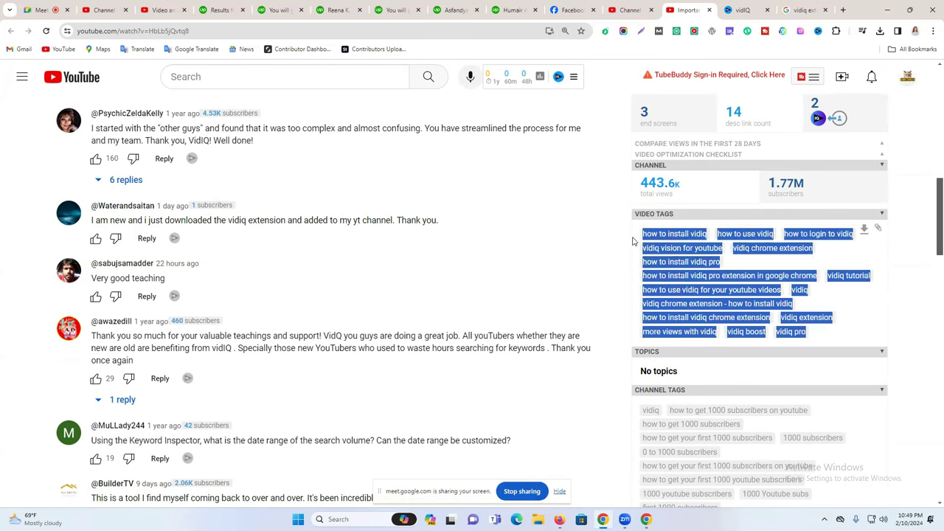
In YouTube Studio's Upload videos dialog, use SELECT FILES to bring up the file browser.
scroll(820, 276, "up", 2)
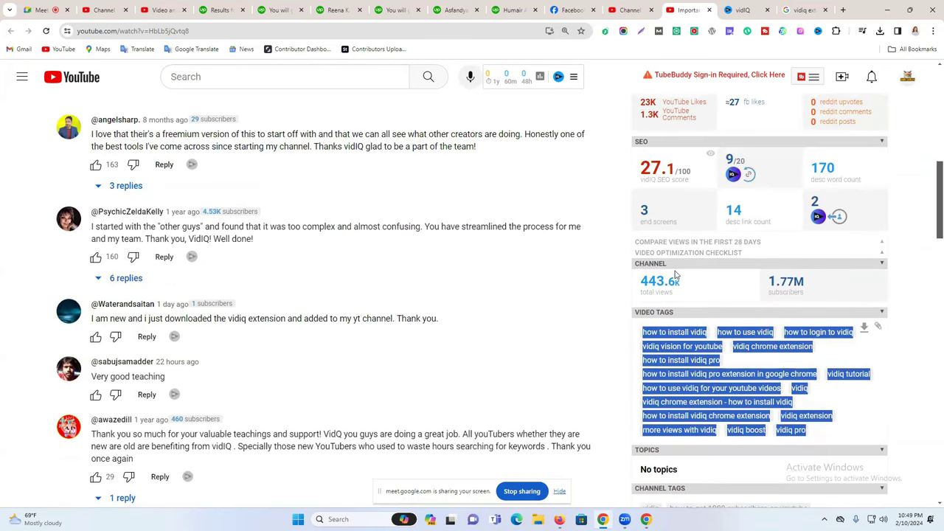
scroll(739, 279, "up", 3)
mouse_move(668, 320)
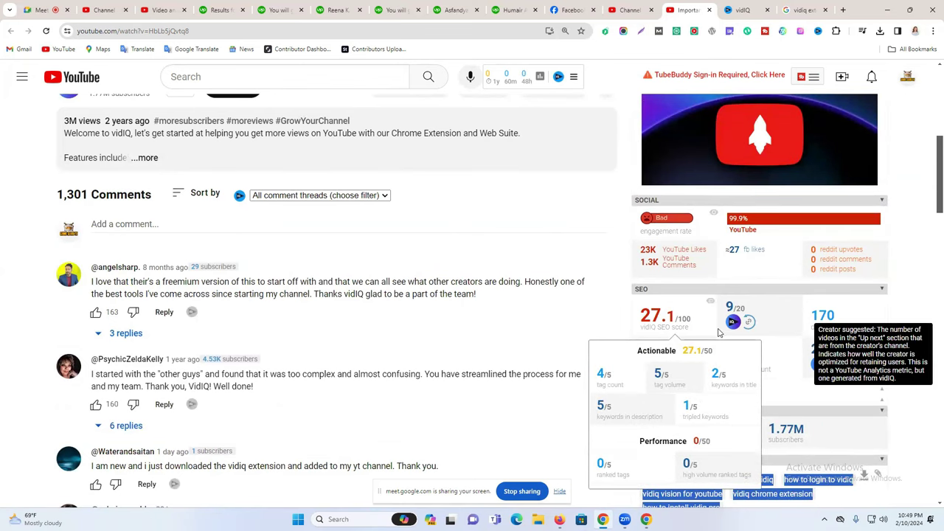
scroll(775, 347, "up", 8)
left_click(631, 7)
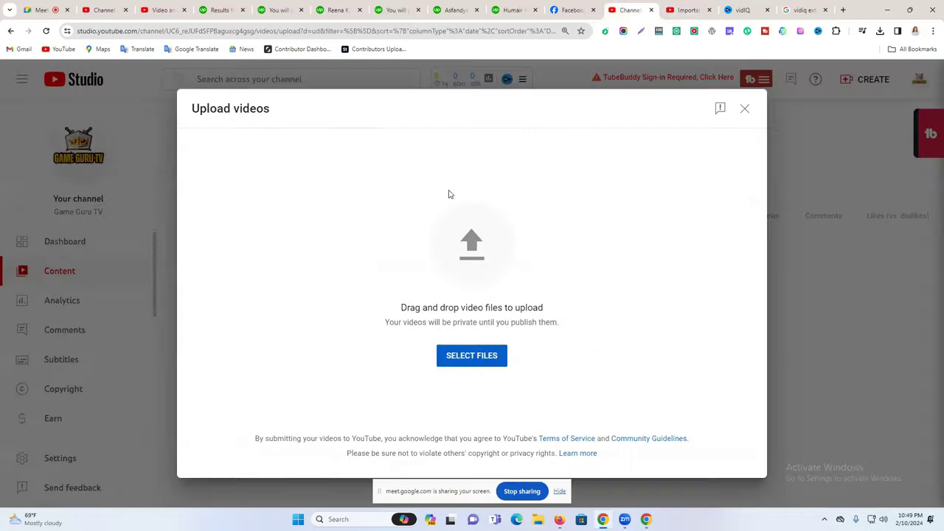
left_click(538, 519)
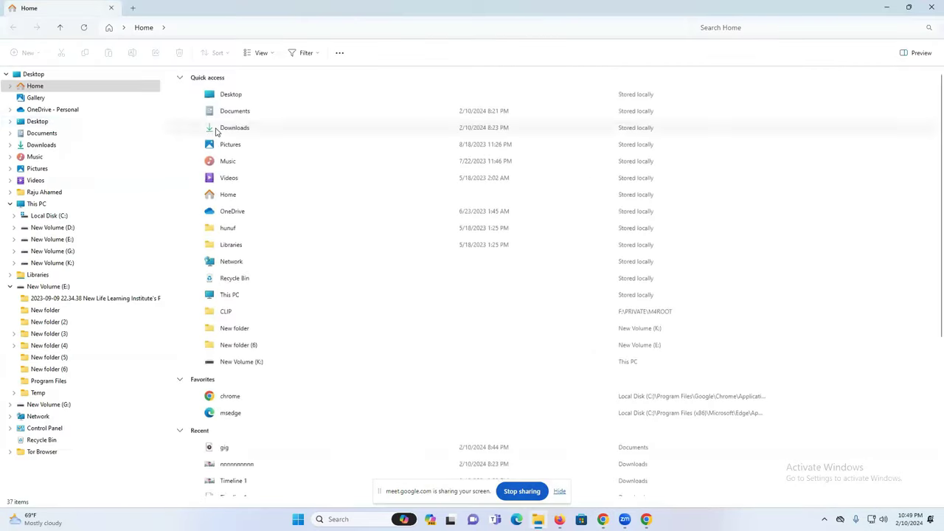
Open Downloads\Video and drag the park video file onto the browser to upload it.
double_click(221, 128)
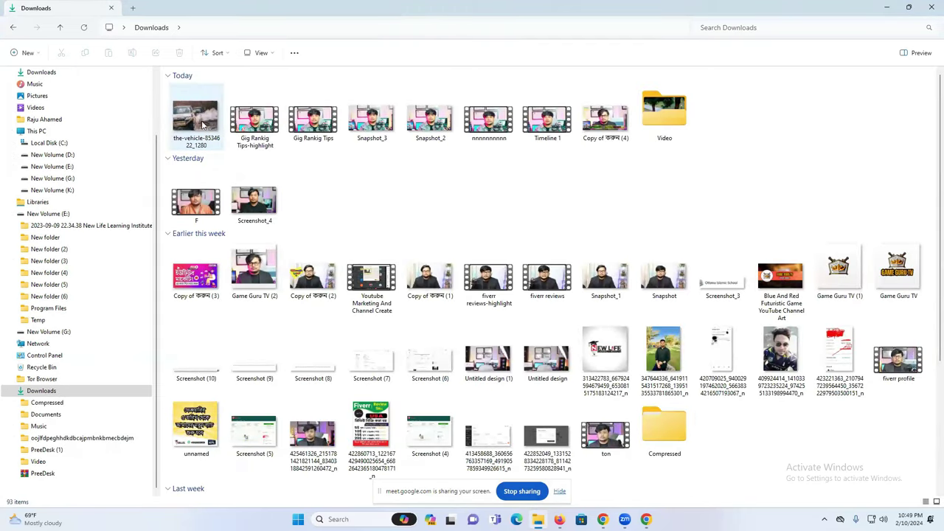
double_click(666, 116)
left_click_drag(186, 107, 459, 223)
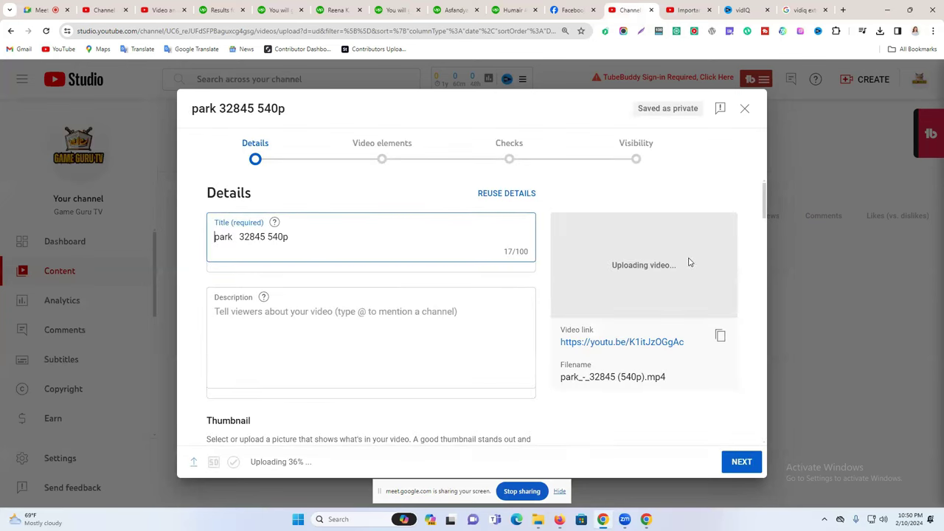
Select the default upload title and place the cursor in the description box.
left_click_drag(607, 271, 708, 273)
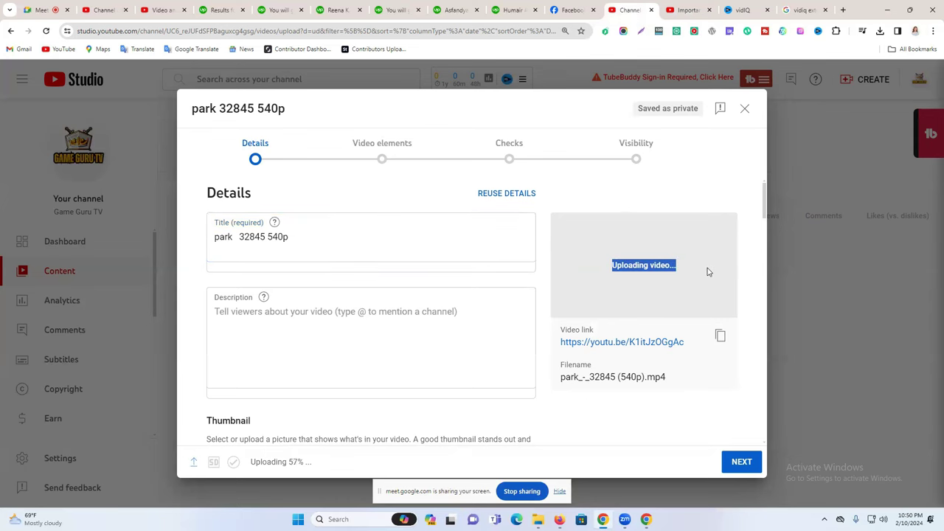
left_click(310, 234)
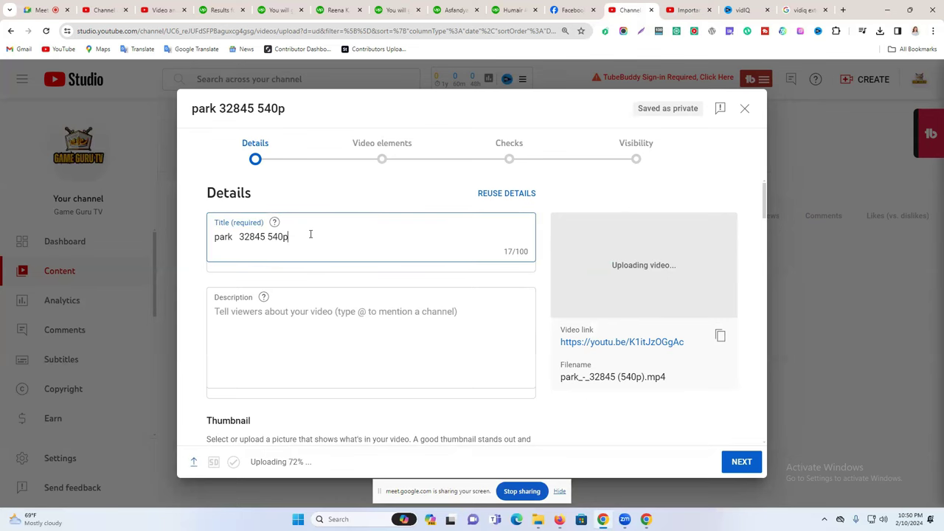
key("ctrl+a")
scroll(257, 332, "down", 1)
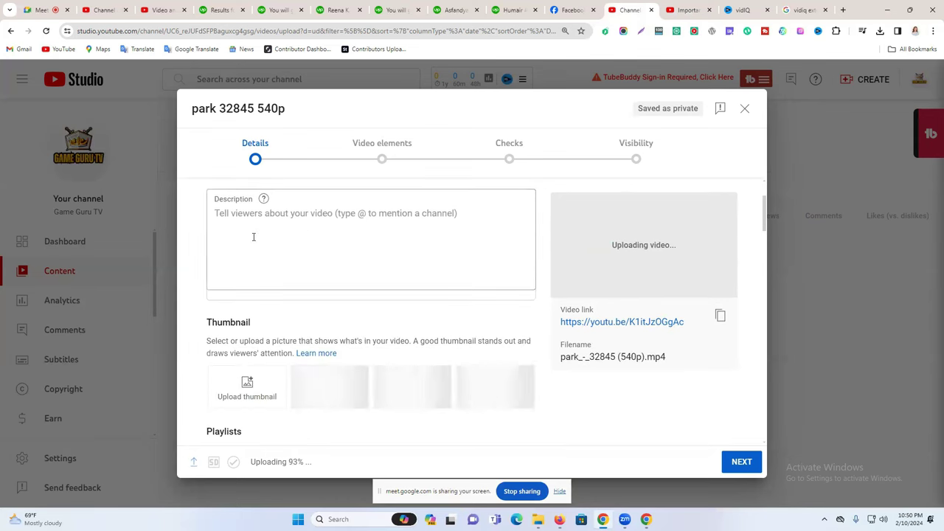
left_click(255, 236)
Scroll down the Details step to the Tags field and begin entering tags.
scroll(247, 421, "down", 3)
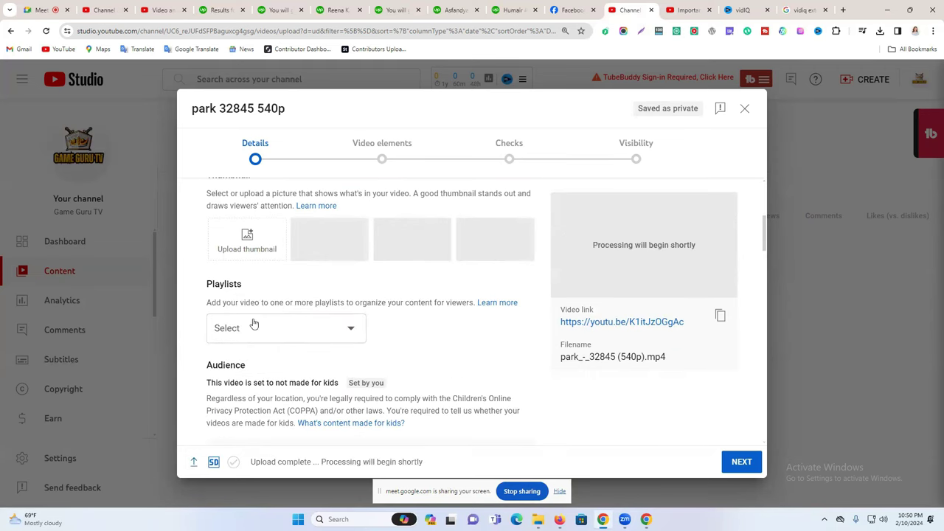
scroll(258, 337, "down", 2)
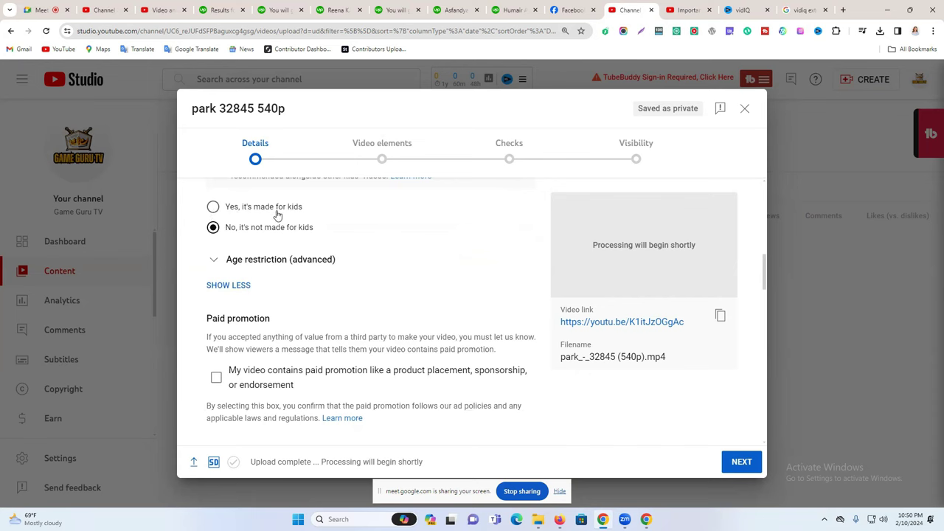
scroll(291, 218, "down", 1)
scroll(297, 226, "up", 2)
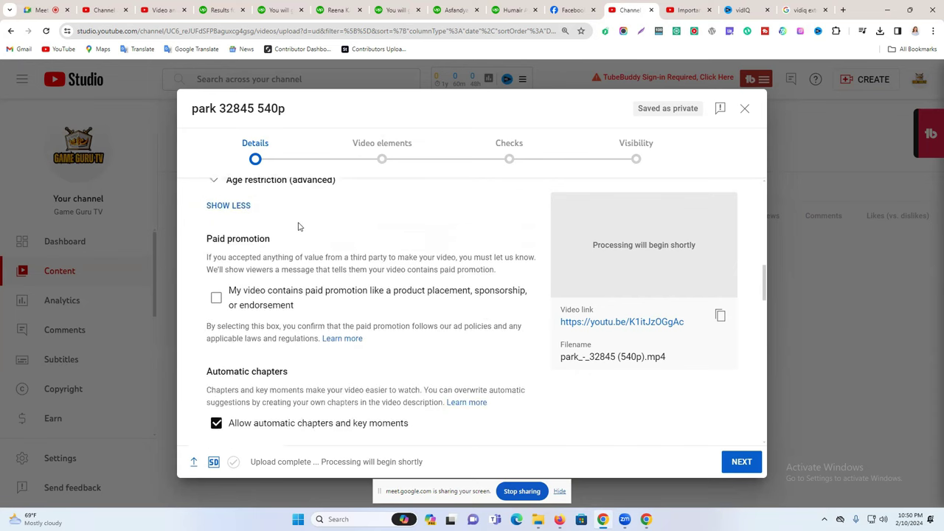
scroll(302, 251, "down", 3)
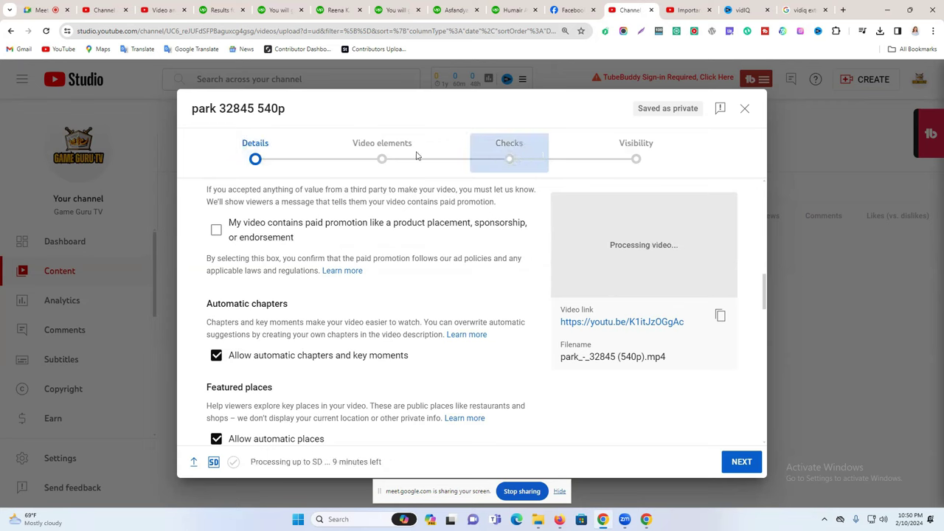
scroll(317, 314, "down", 3)
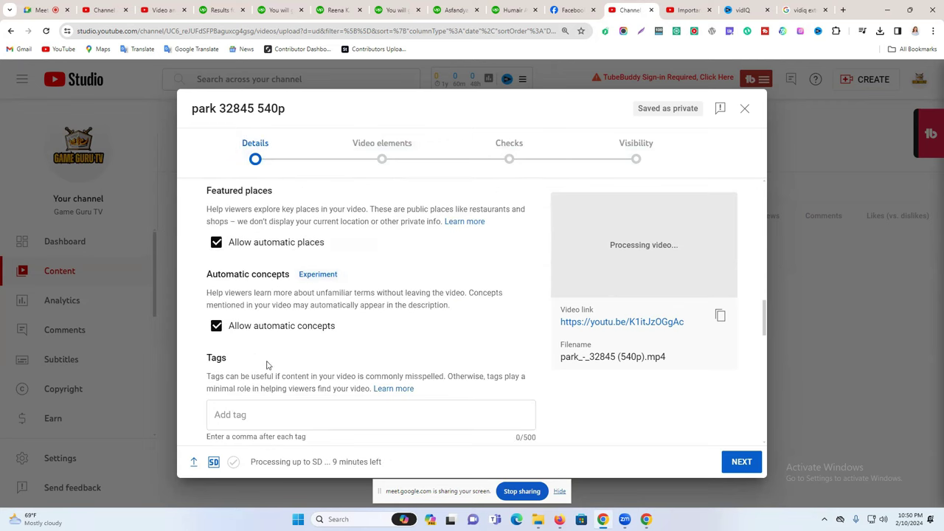
scroll(267, 365, "down", 2)
scroll(361, 257, "down", 2)
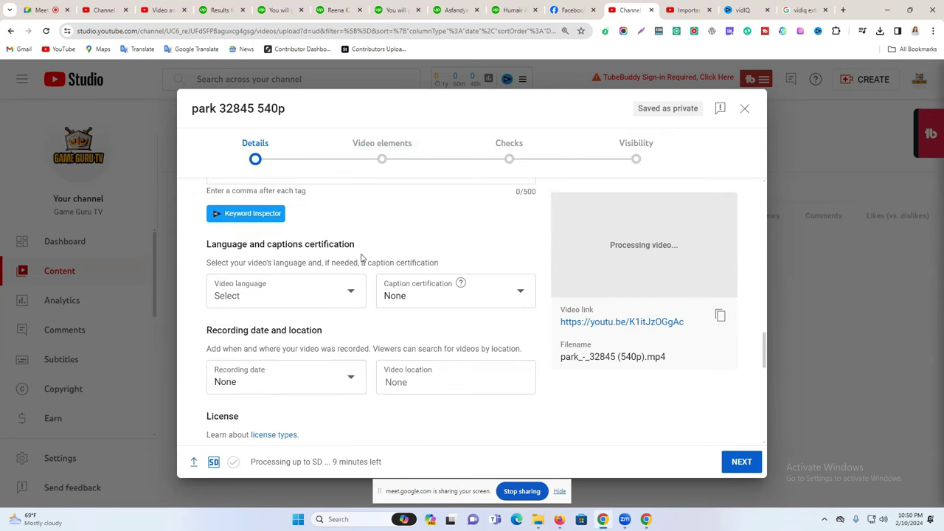
scroll(343, 254, "down", 2)
scroll(342, 254, "up", 3)
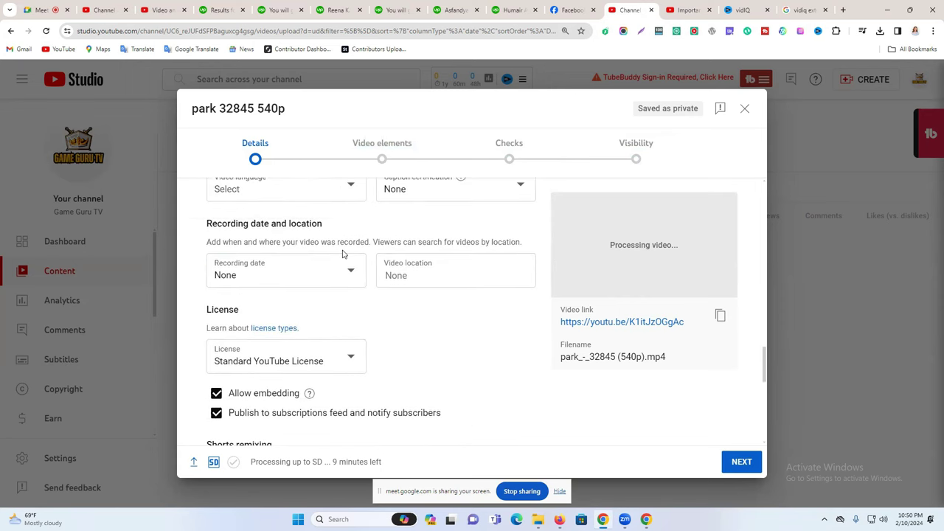
scroll(342, 254, "down", 1)
left_click(241, 266)
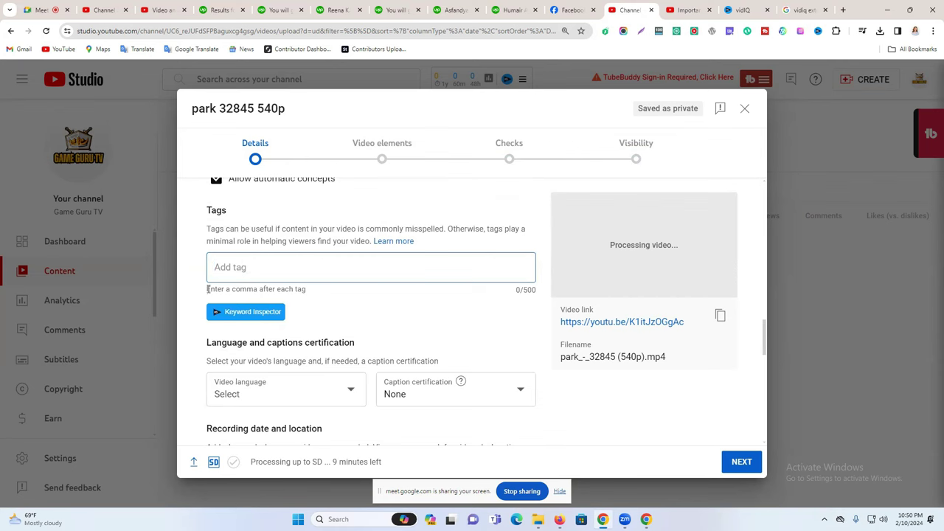
double_click(218, 213)
left_click(249, 267)
Reselect the whole default title and close the download popup covering it.
scroll(262, 277, "down", 2)
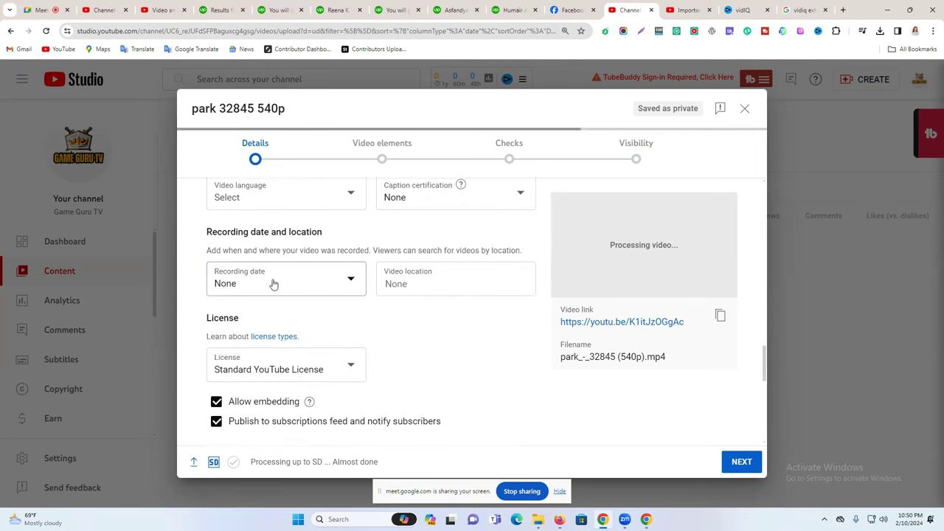
scroll(272, 282, "up", 1)
scroll(405, 348, "down", 2)
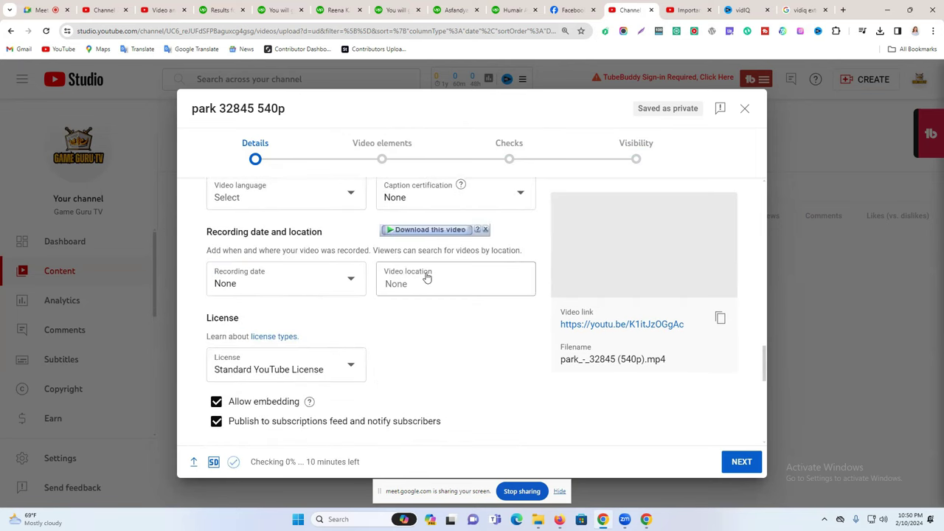
scroll(367, 280, "down", 3)
scroll(342, 288, "down", 3)
scroll(296, 306, "up", 5)
scroll(330, 233, "up", 10)
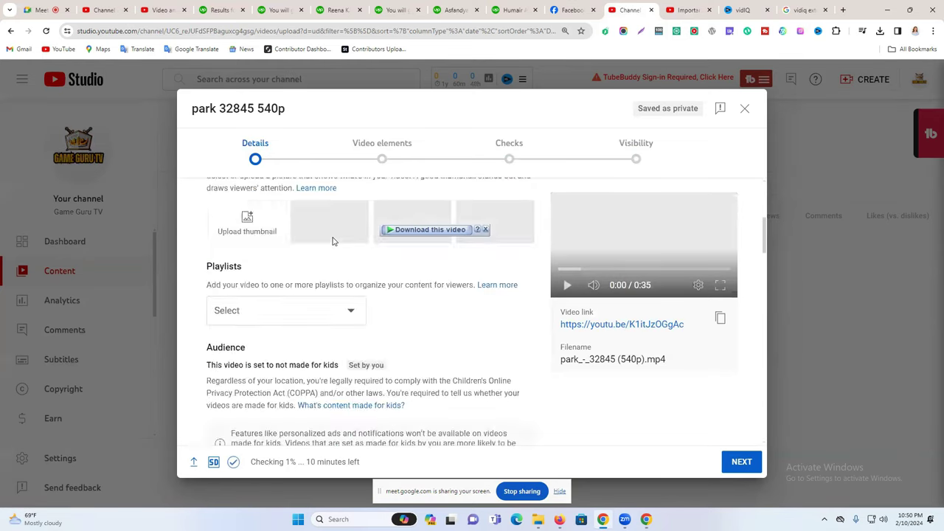
triple_click(241, 238)
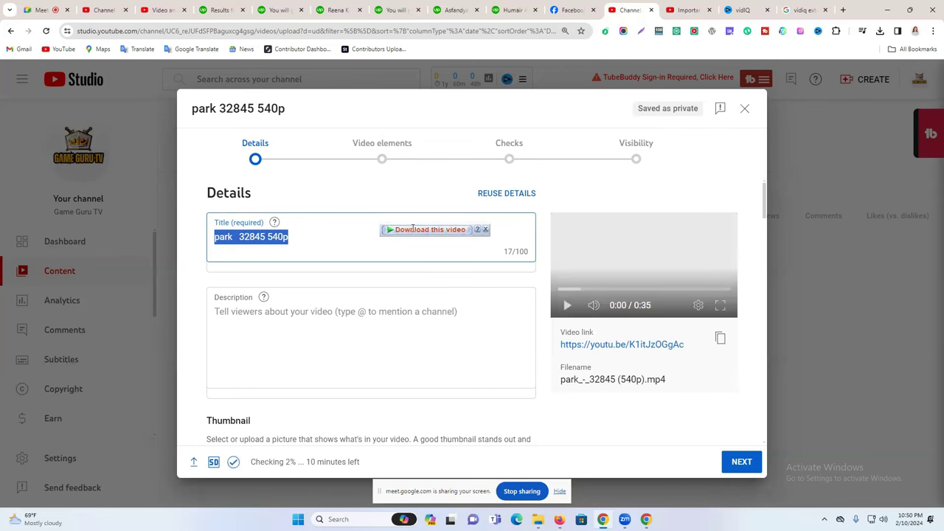
left_click(486, 230)
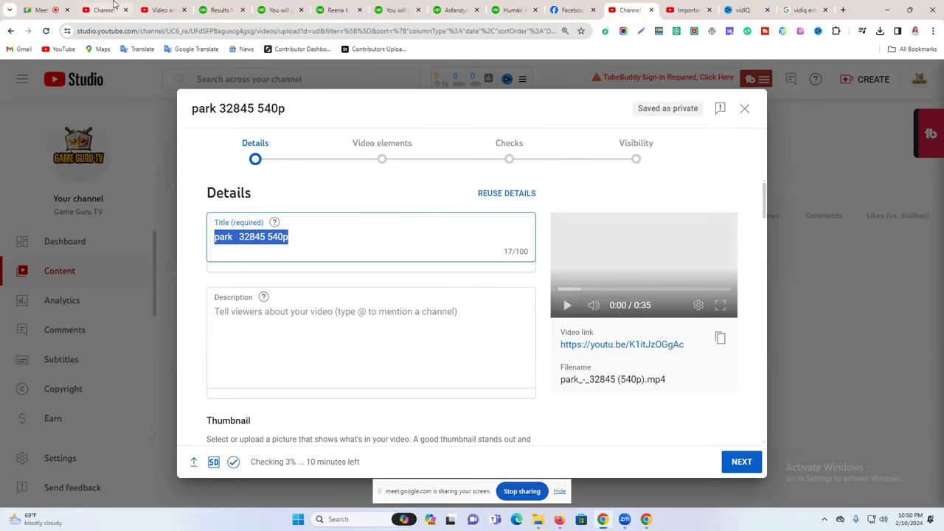
Search YouTube for 'car gaming'.
left_click(115, 7)
left_click(155, 6)
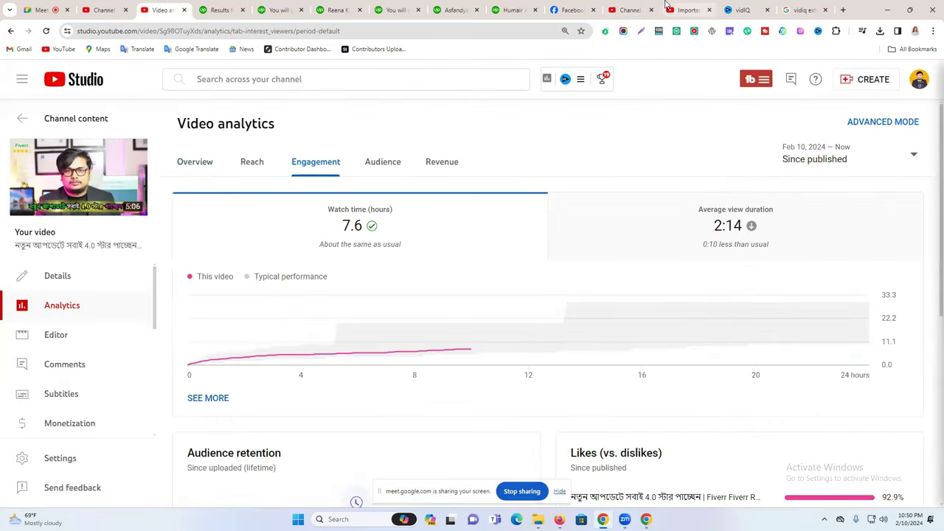
left_click(668, 7)
left_click(217, 83)
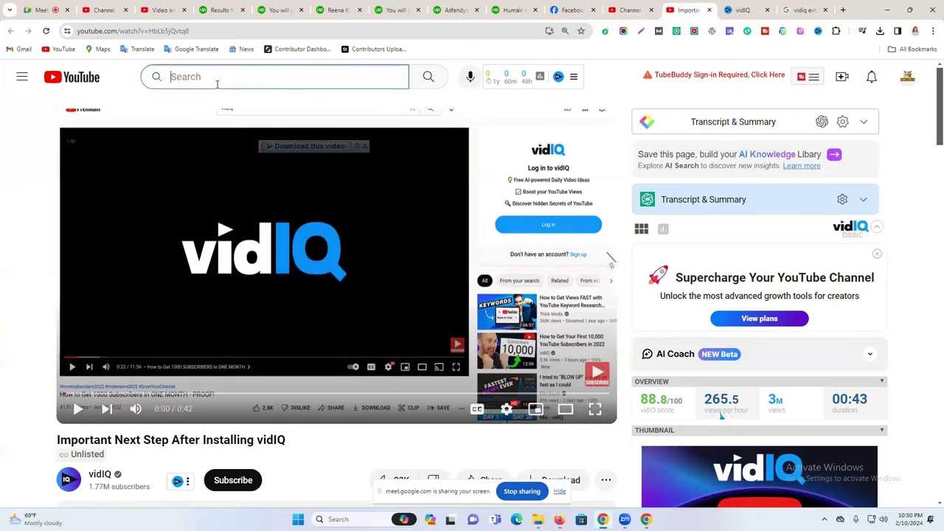
type("car gami")
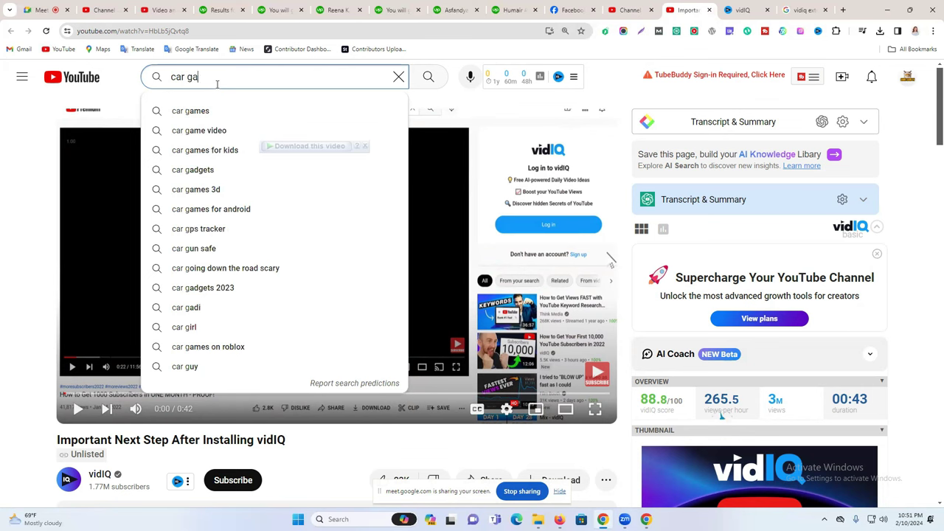
type("ng")
key("Return")
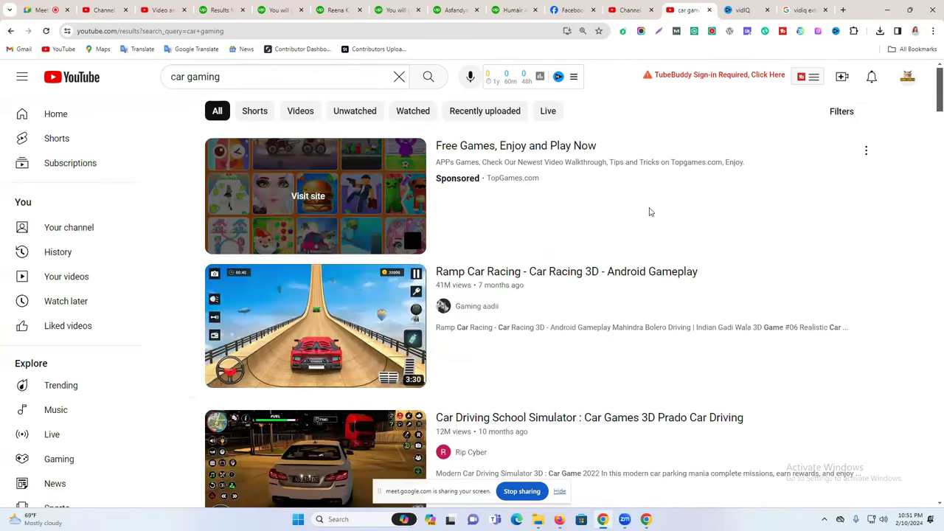
Scroll the results down to the Korean Police Car Driving Simulator 2 video.
scroll(594, 310, "down", 2)
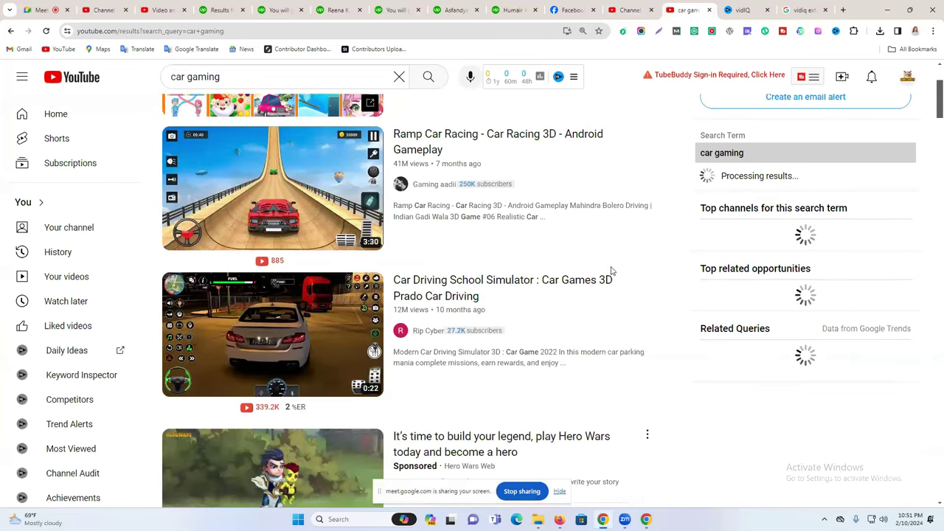
mouse_move(288, 299)
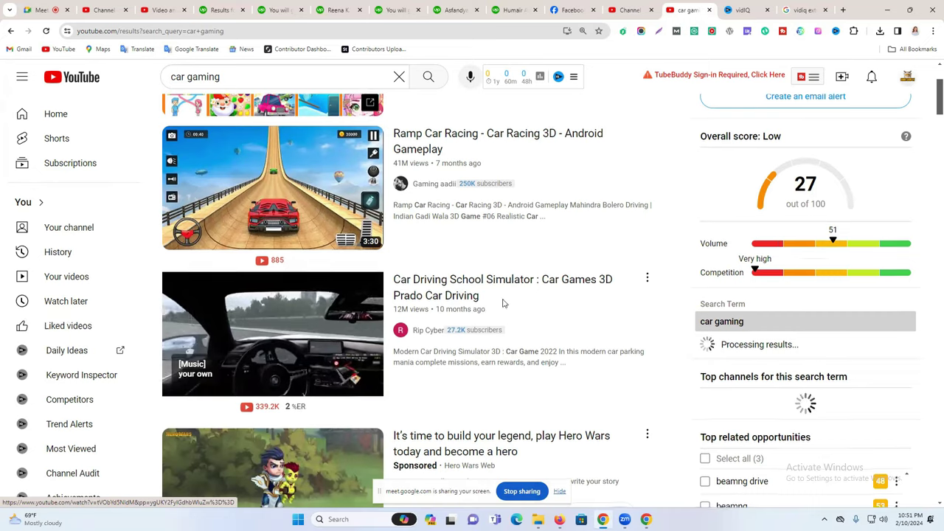
scroll(503, 299, "down", 2)
scroll(483, 264, "down", 2)
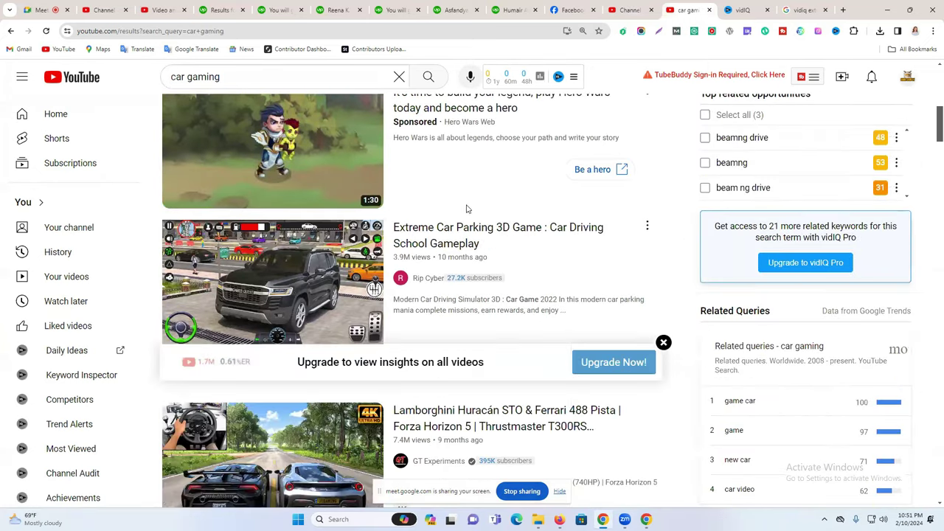
scroll(476, 262, "down", 3)
scroll(435, 342, "down", 6)
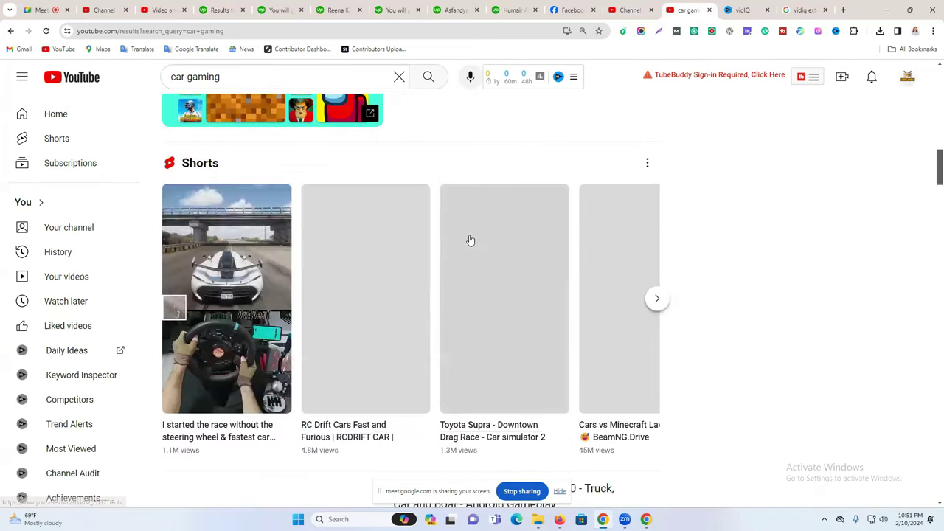
scroll(358, 284, "down", 2)
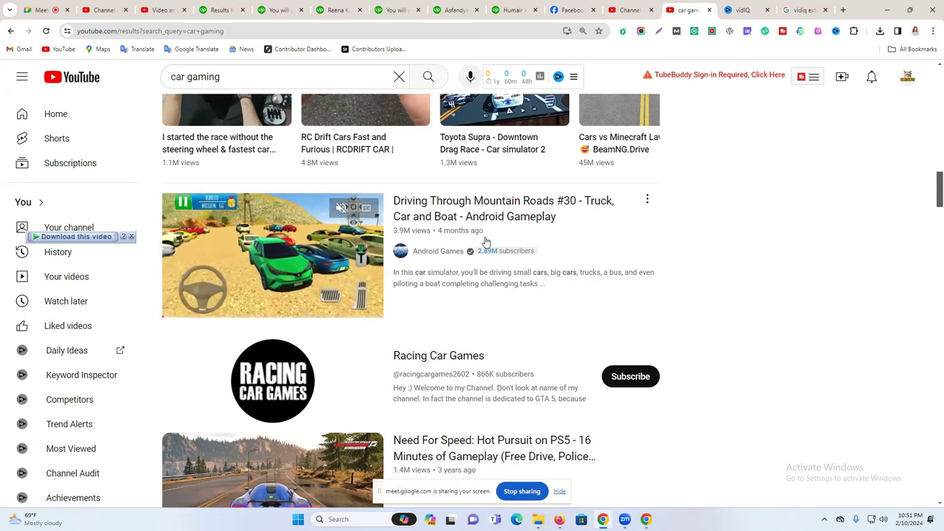
scroll(486, 242, "down", 1)
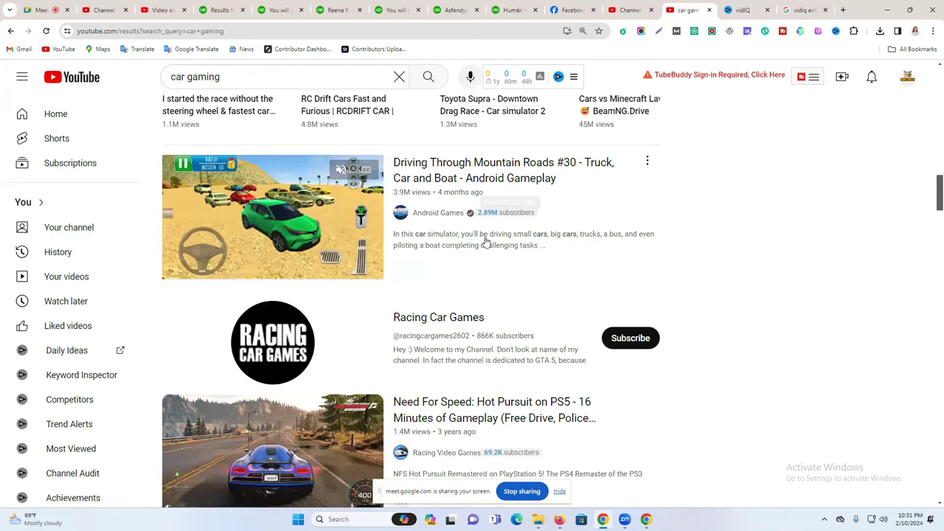
scroll(487, 242, "down", 3)
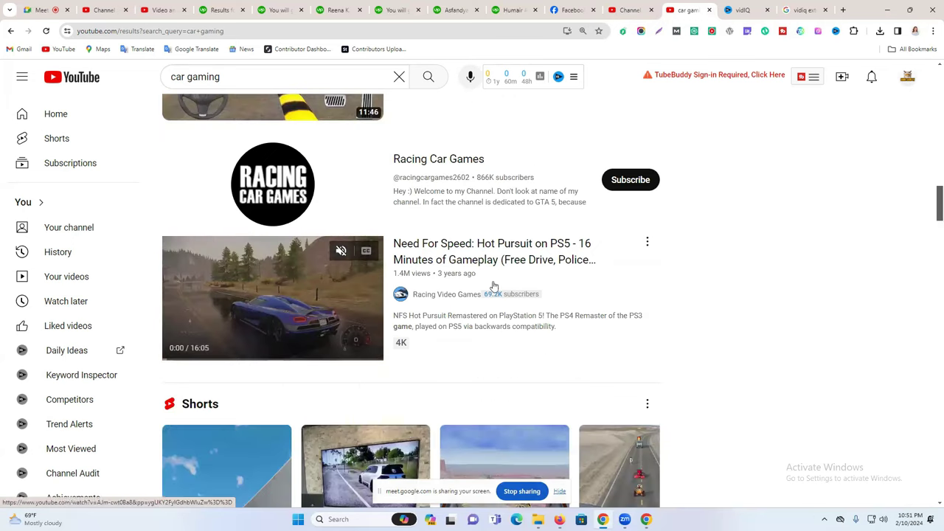
scroll(490, 278, "down", 4)
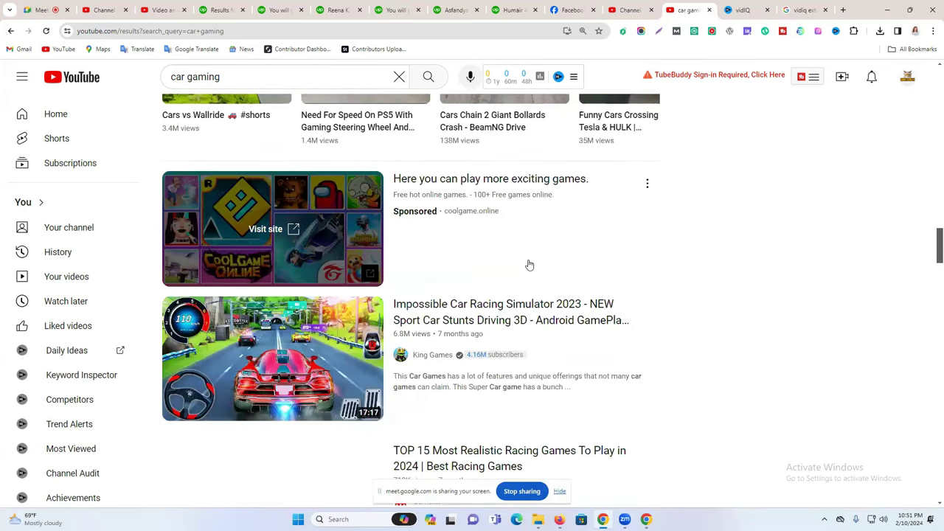
scroll(529, 264, "down", 3)
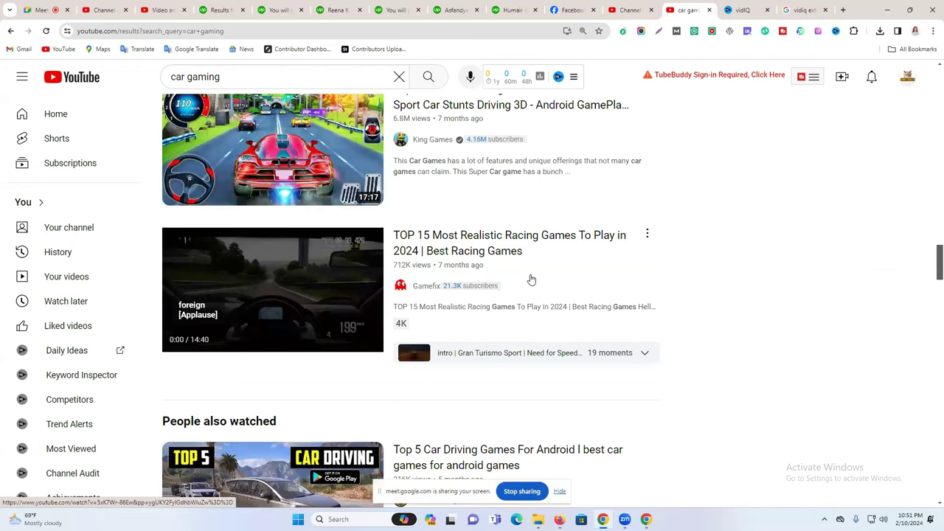
scroll(531, 280, "down", 3)
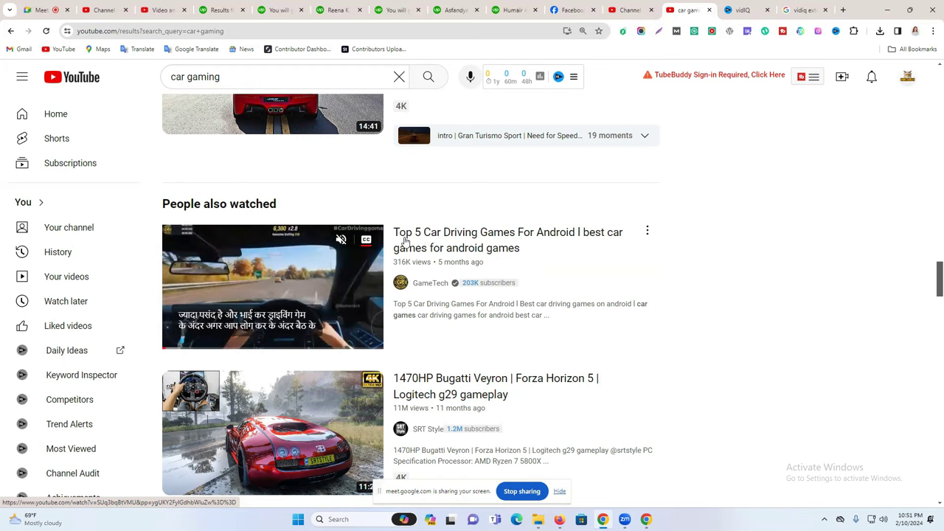
scroll(508, 244, "down", 1)
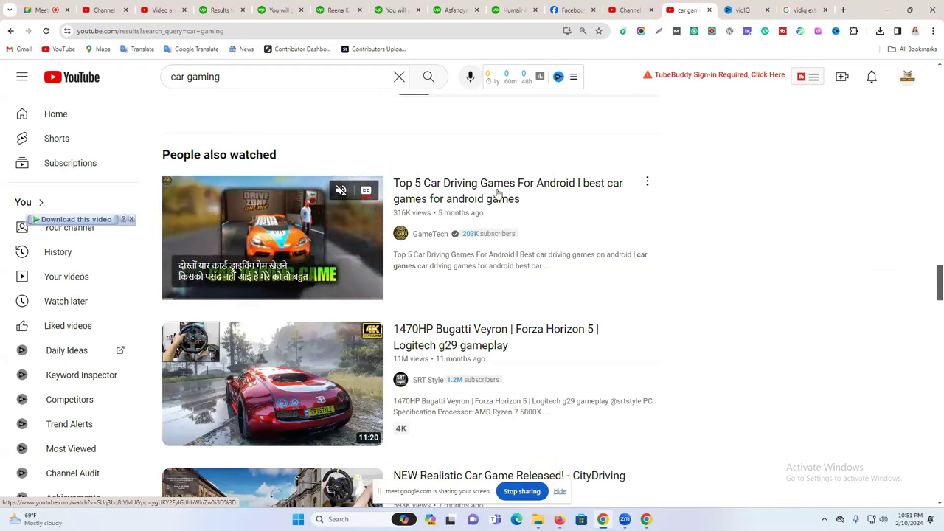
scroll(498, 219, "down", 4)
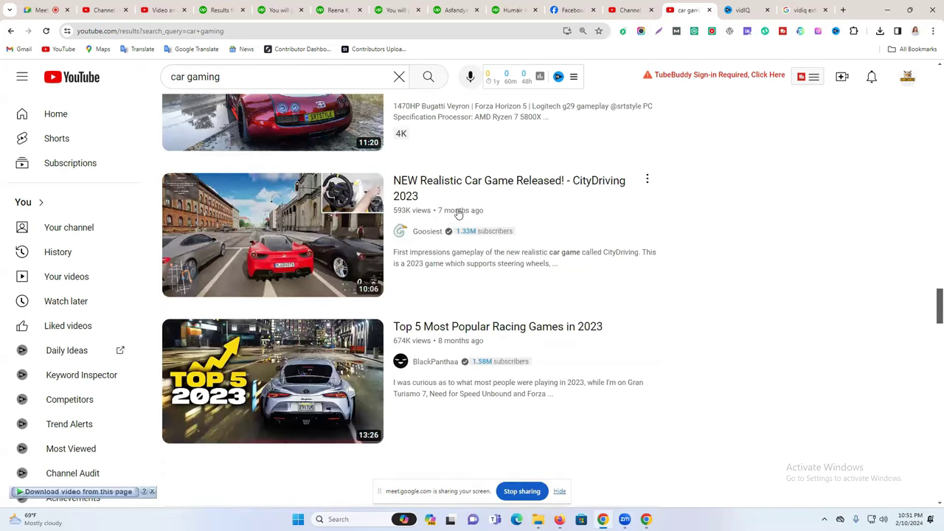
scroll(498, 336, "down", 7)
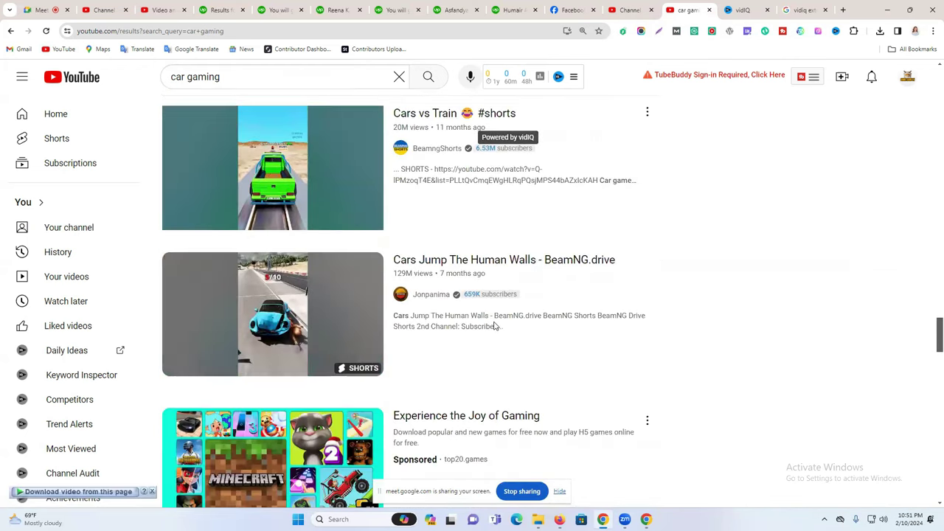
scroll(494, 325, "down", 3)
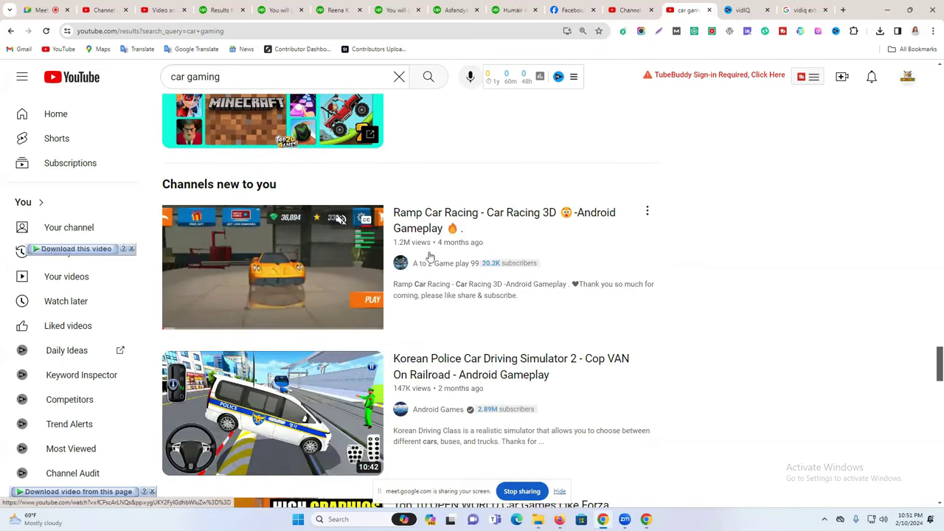
scroll(463, 323, "down", 2)
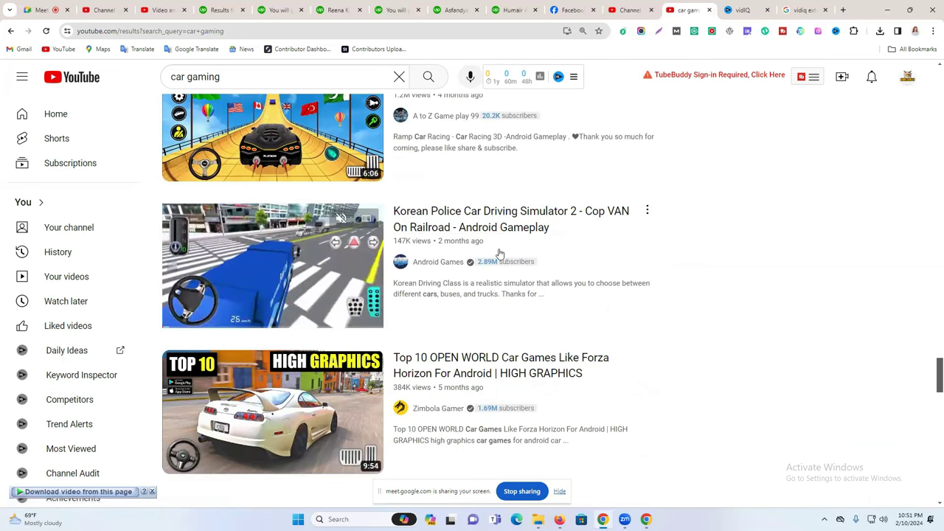
Copy the Korean Police Car Driving Simulator 2 video title into the upload's Title field.
left_click(453, 220)
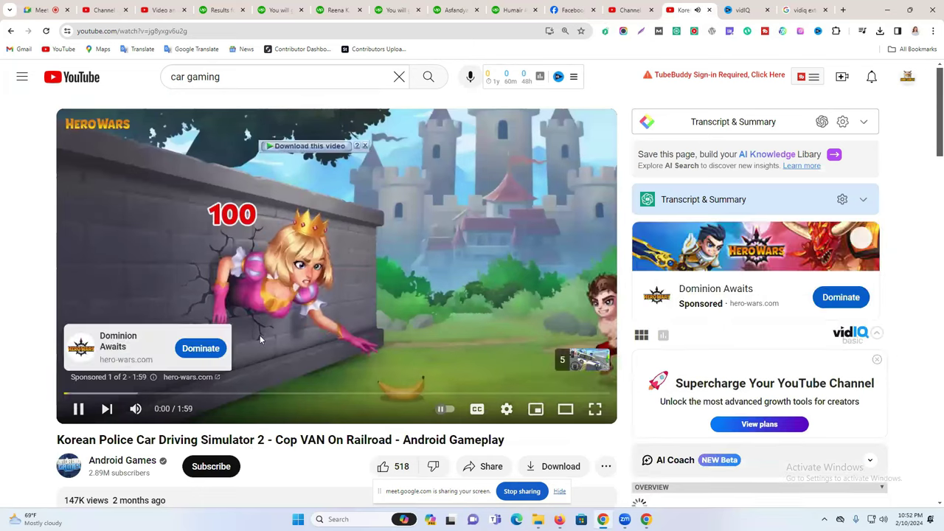
left_click(263, 315)
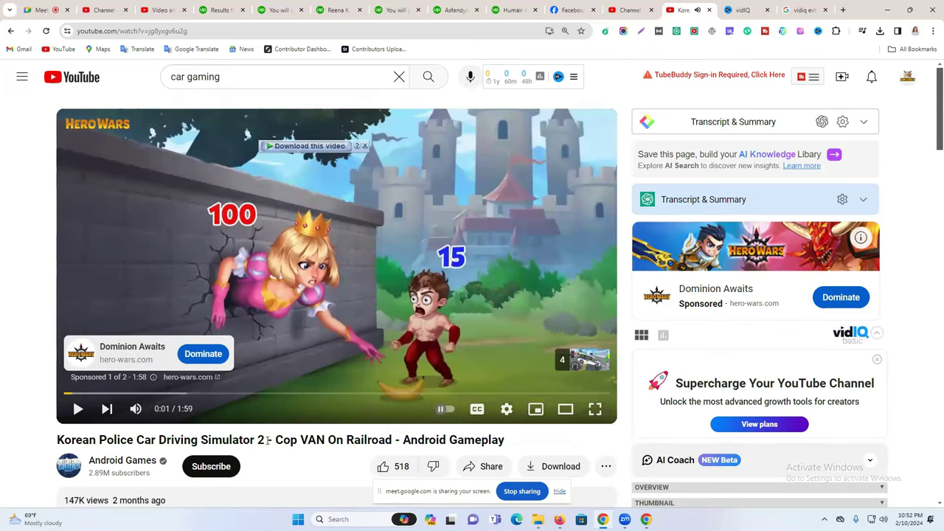
left_click_drag(264, 440, 83, 434)
key("ctrl+c")
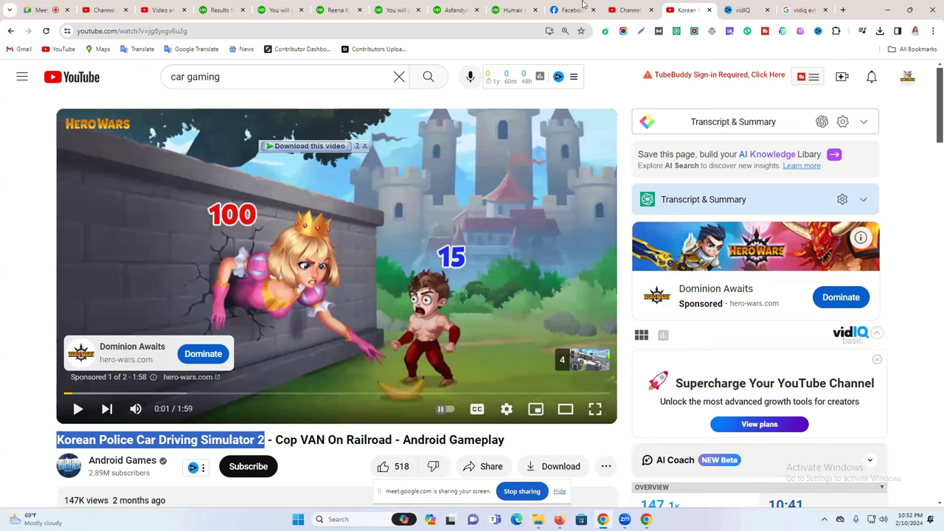
left_click(629, 9)
key("ctrl+v")
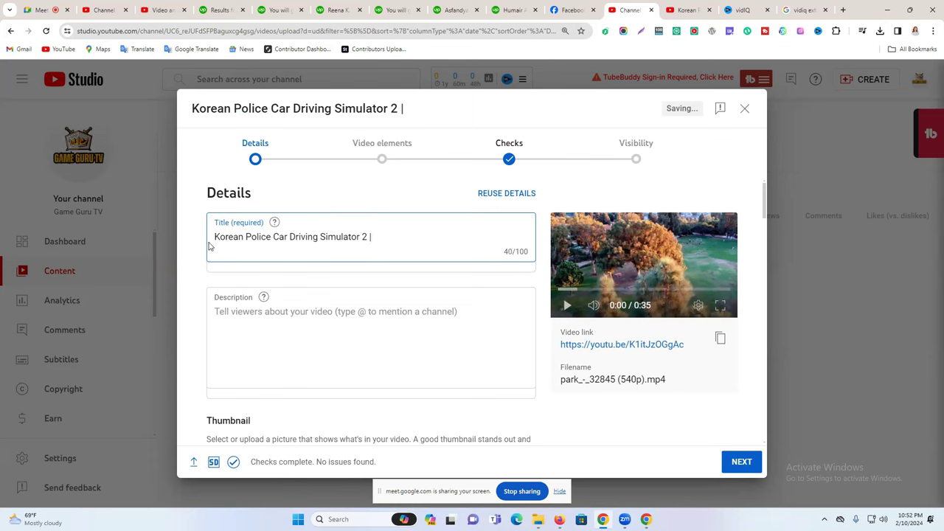
Search YouTube for the title 'Korean Police Car Driving Simulator 2'.
left_click_drag(214, 236, 371, 236)
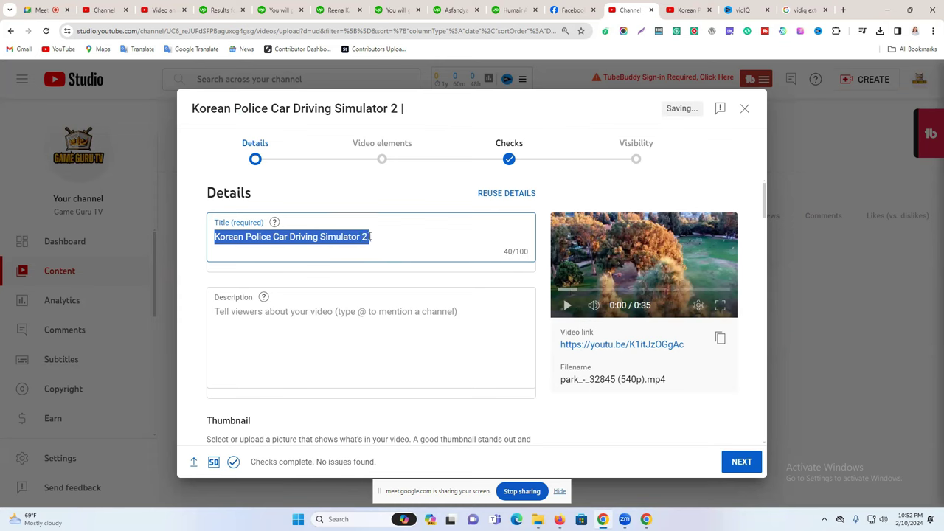
left_click(318, 236)
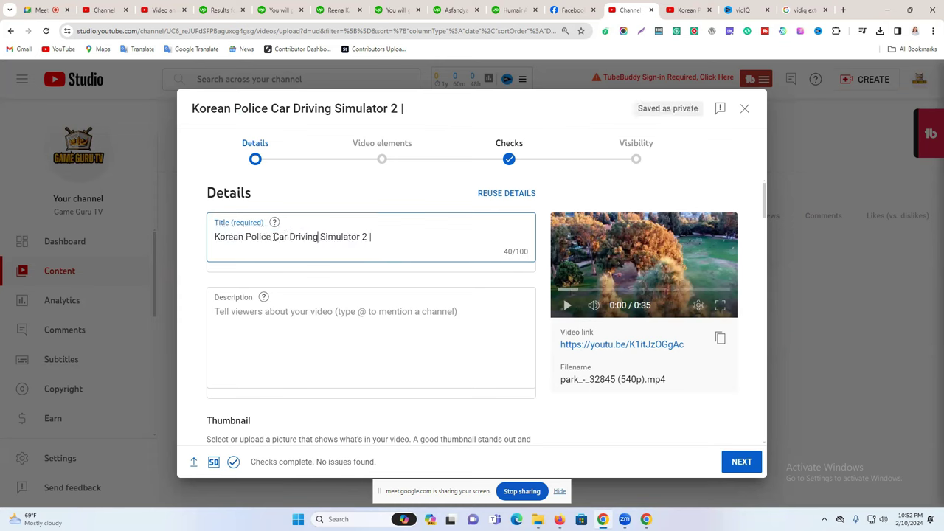
left_click_drag(370, 236, 213, 238)
key("ctrl+c")
left_click(690, 10)
double_click(355, 78)
key("ctrl+a")
key("ctrl+v")
key("Return")
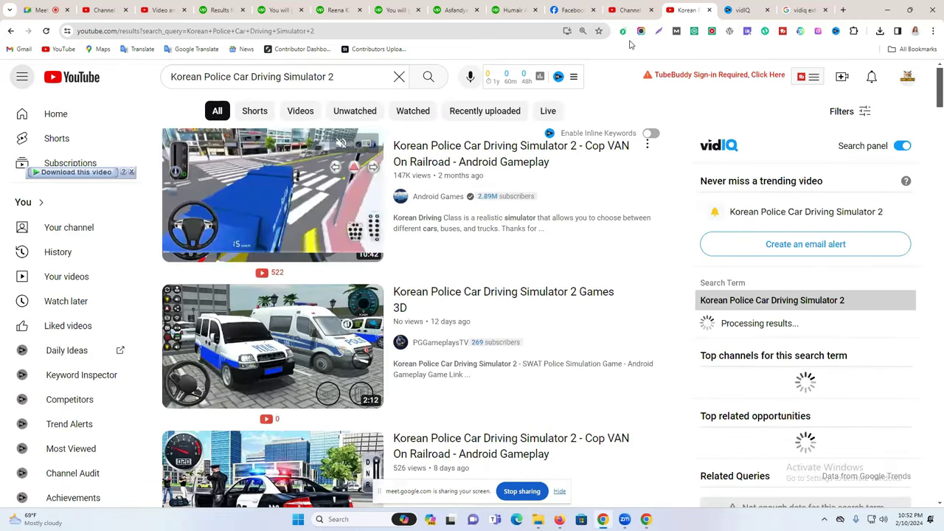
Append ' | Best ' and the pasted title again to the upload's title.
left_click(628, 7)
left_click(389, 237)
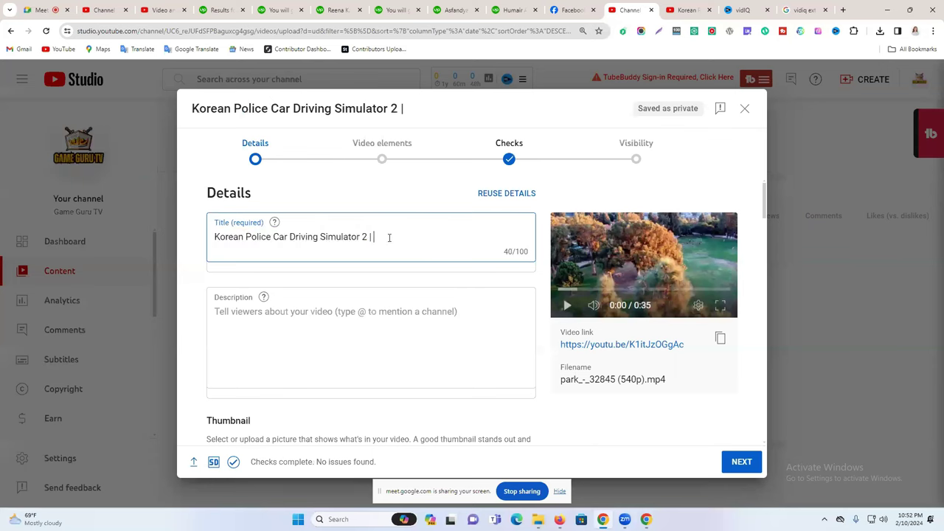
type("Best")
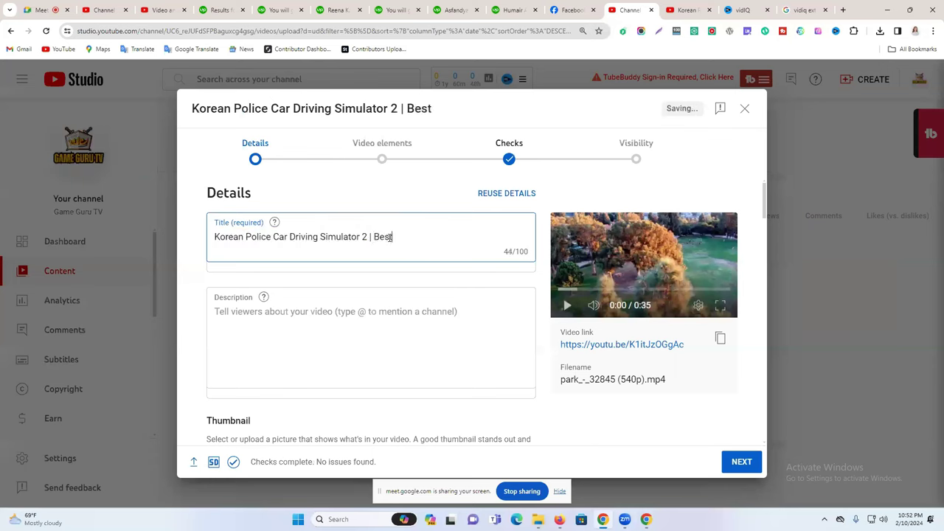
key("ctrl+v")
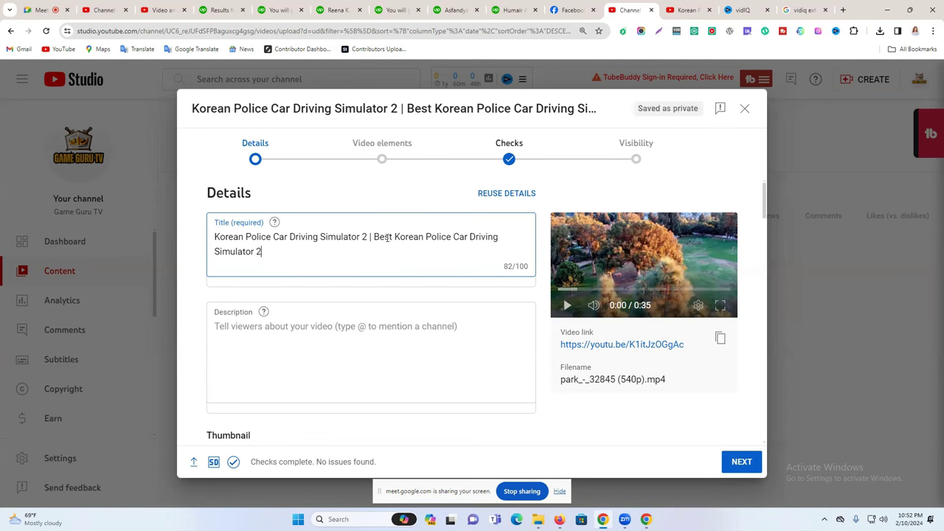
triple_click(356, 237)
left_click(368, 244)
Admit the waiting participant to the video call, then reselect the title's first part.
left_click(42, 10)
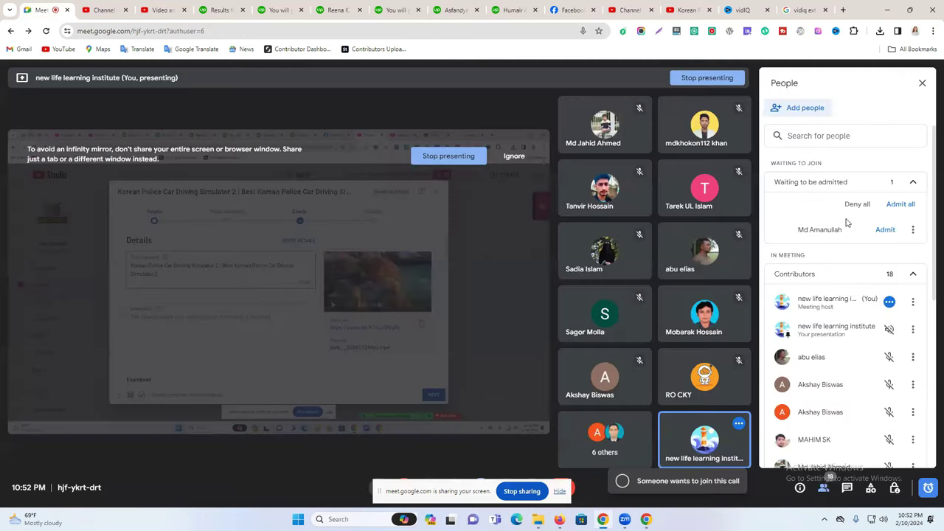
left_click(885, 230)
left_click(803, 9)
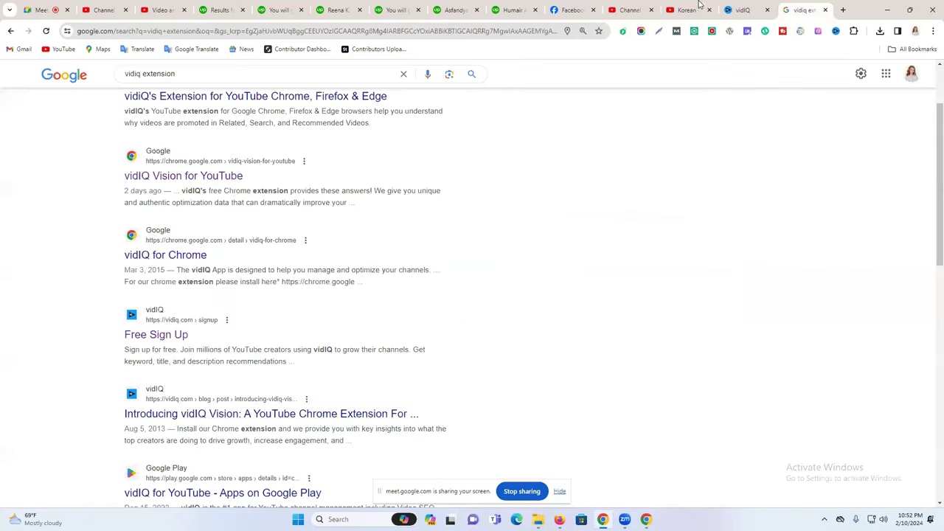
left_click(713, 6)
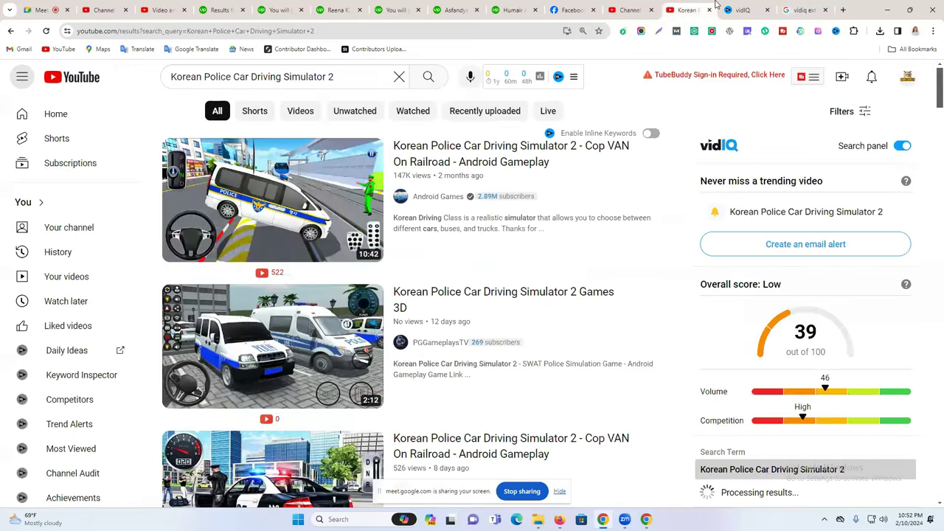
left_click(619, 6)
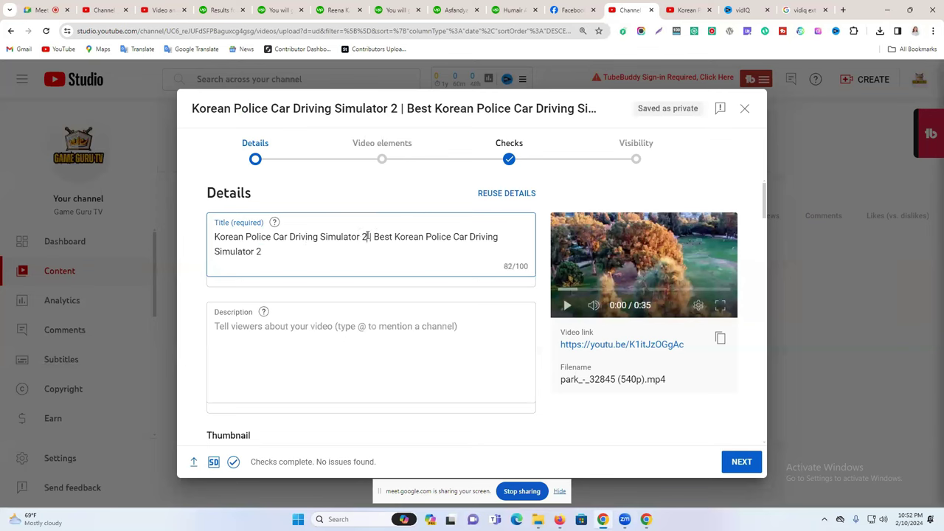
left_click_drag(368, 237, 174, 238)
key("ctrl+c")
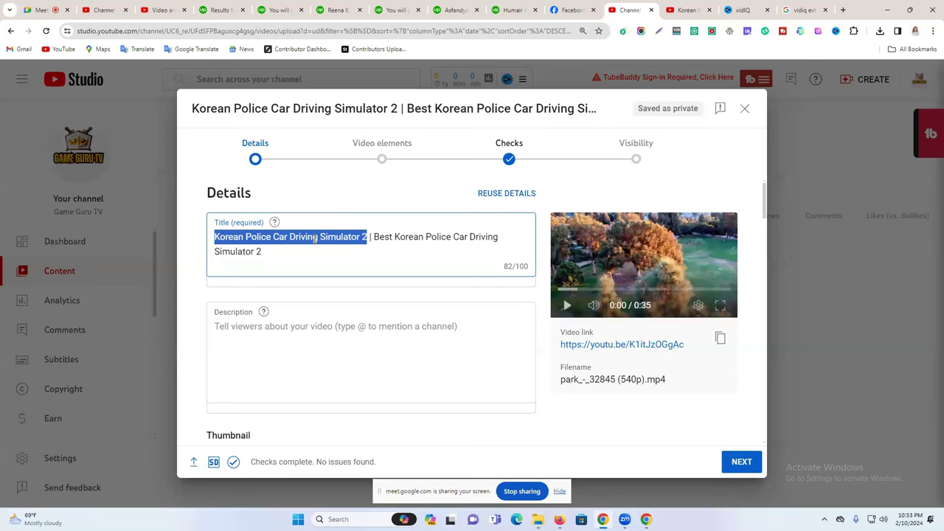
left_click(843, 10)
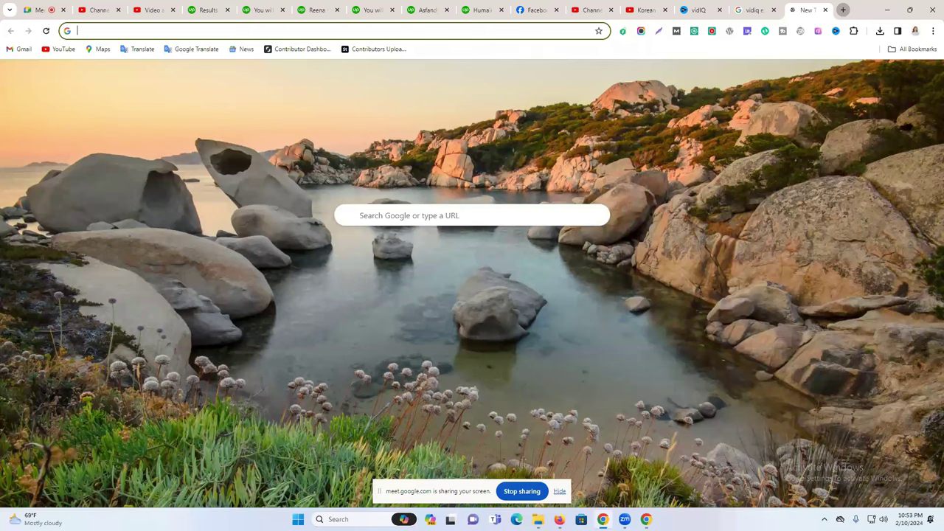
Sign up on the vidIQ website using a saved login with an edited email address.
type("vidiq.com")
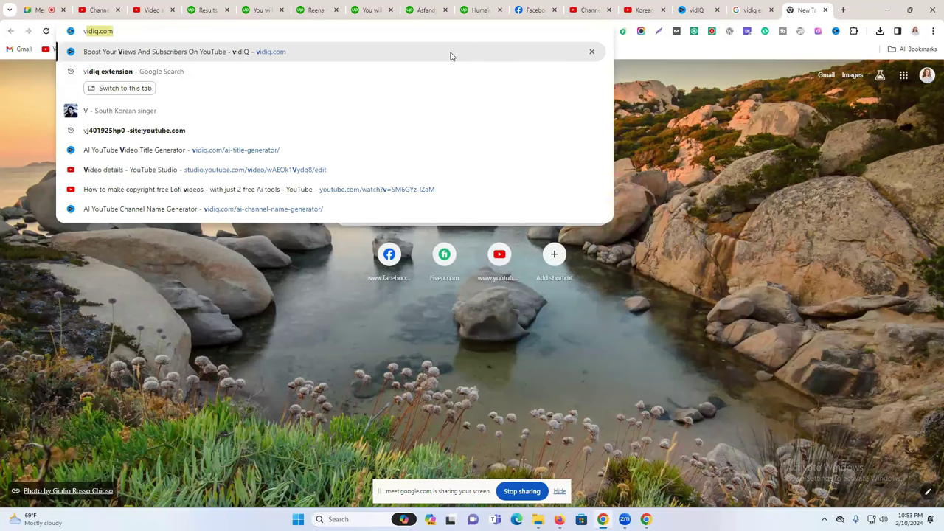
left_click(449, 53)
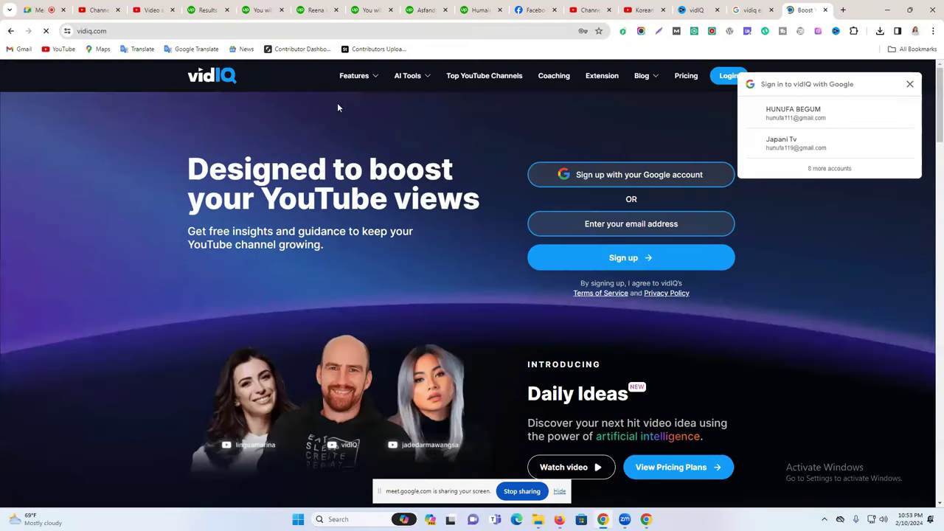
left_click(910, 84)
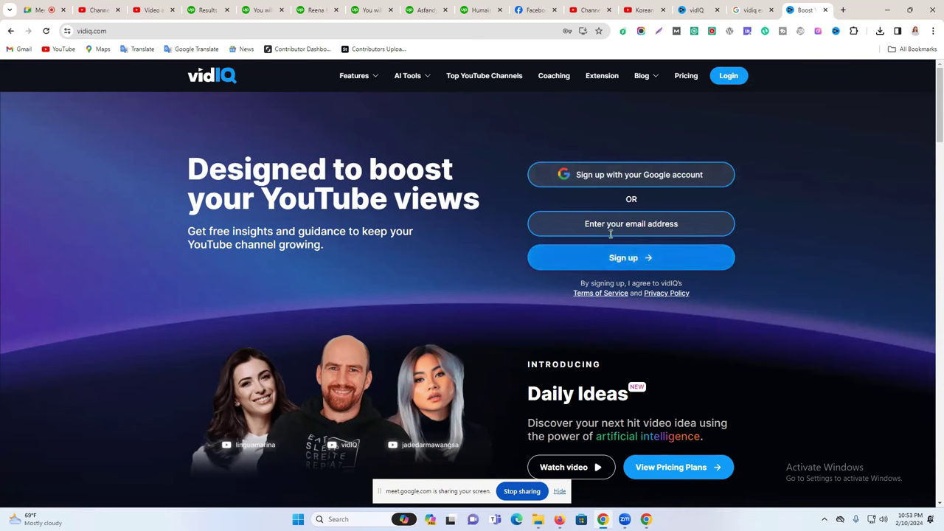
left_click(554, 225)
left_click(553, 251)
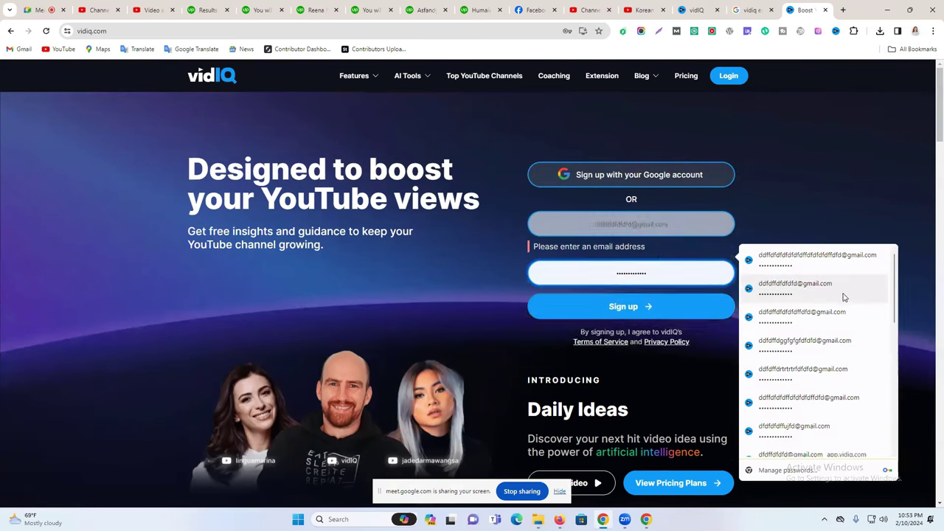
left_click(844, 297)
left_click_drag(621, 224, 569, 225)
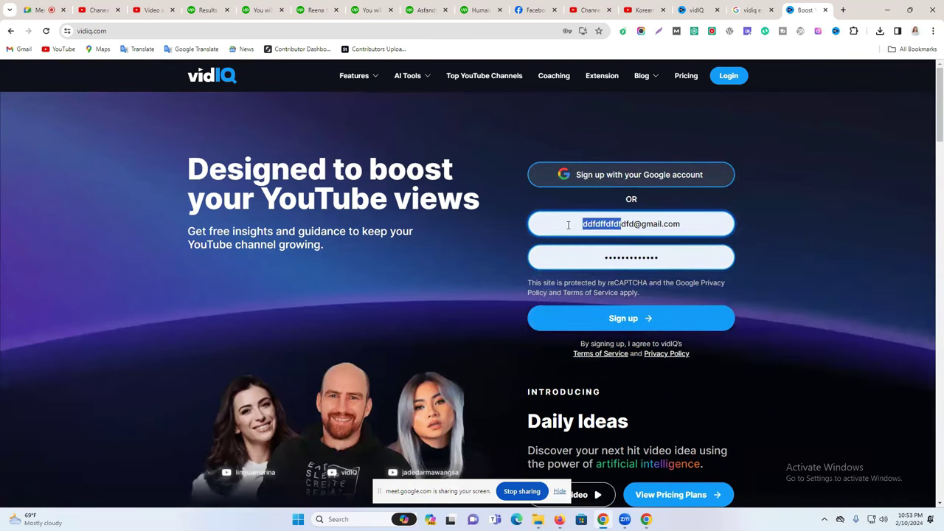
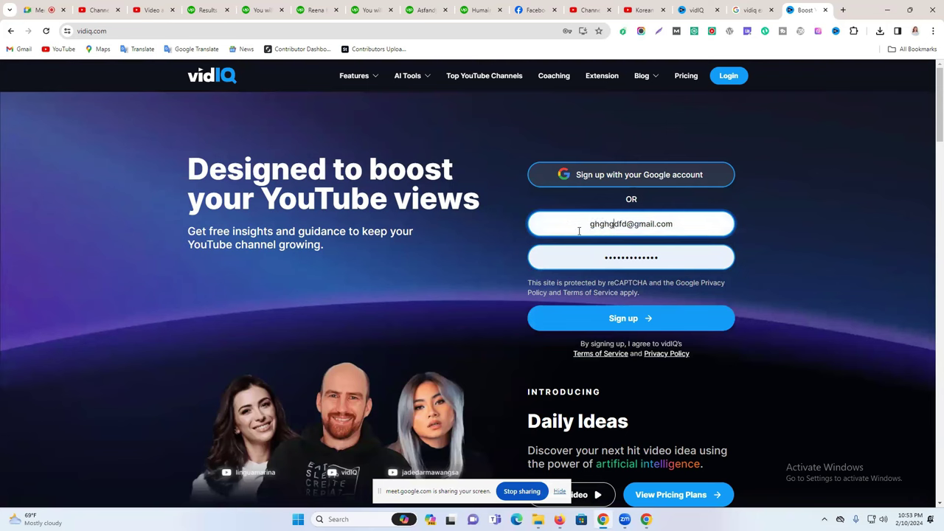
left_click(627, 320)
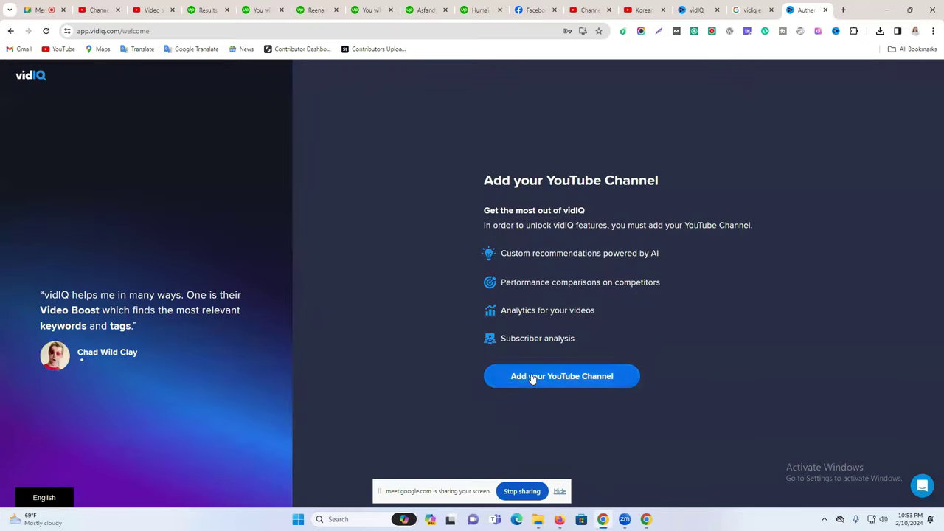
Connect the YouTube channel to vidIQ by choosing its Google account and allowing access.
left_click(527, 376)
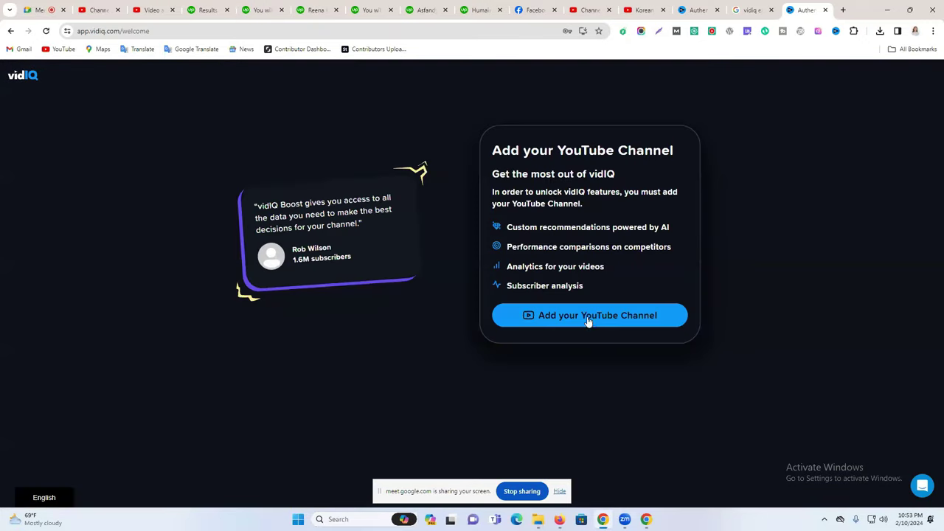
left_click(588, 322)
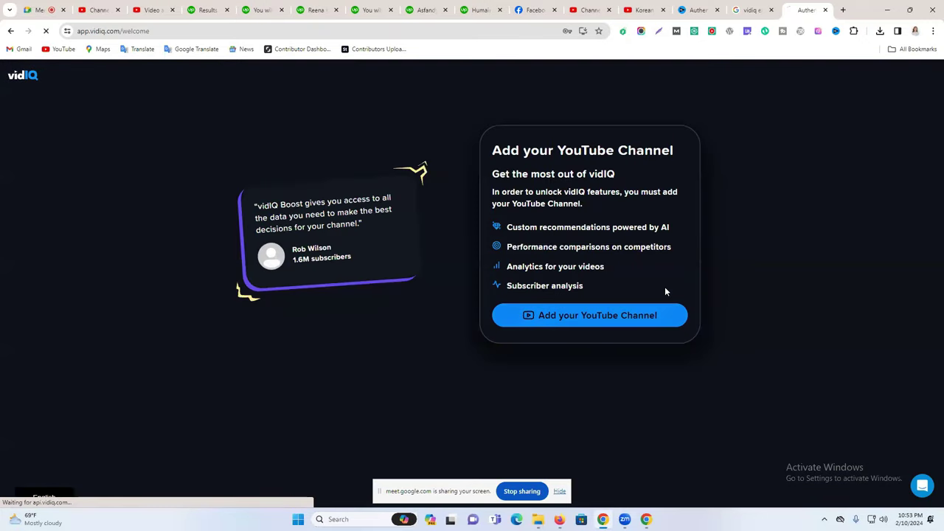
scroll(516, 399, "down", 2)
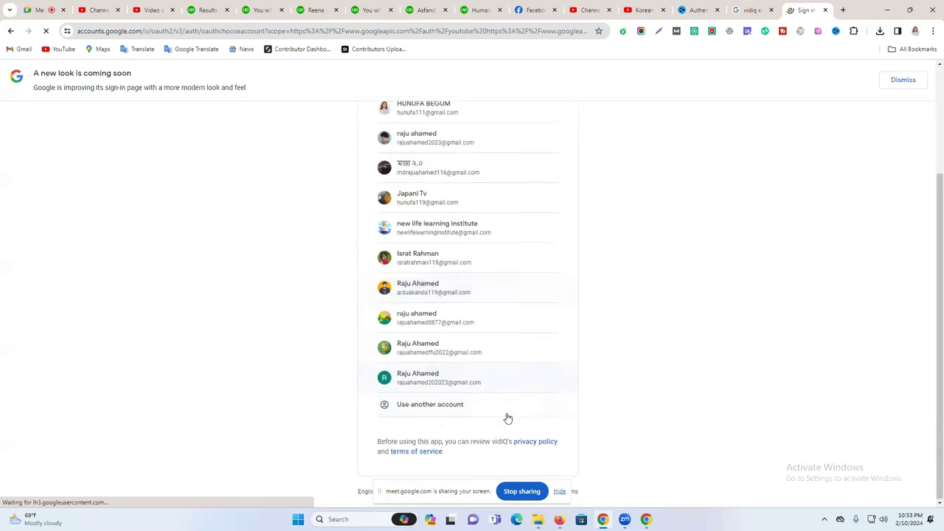
left_click(509, 387)
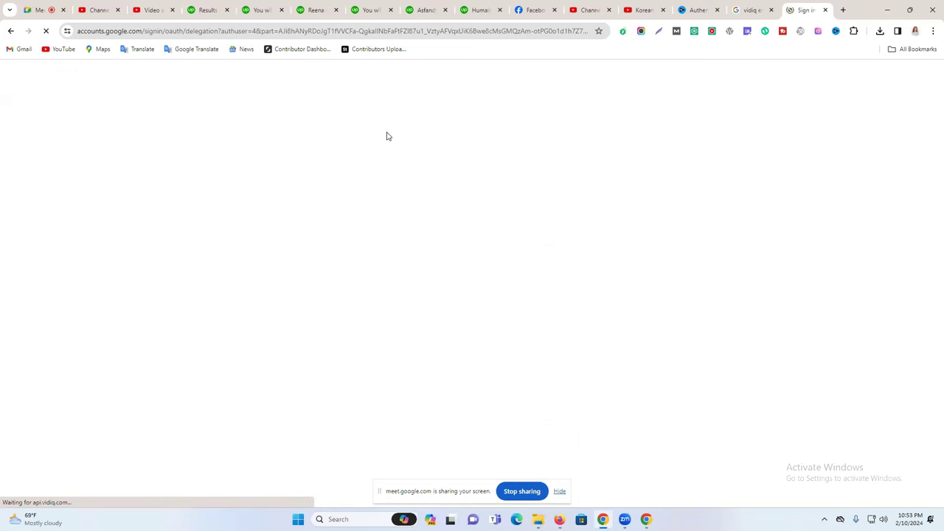
left_click(451, 277)
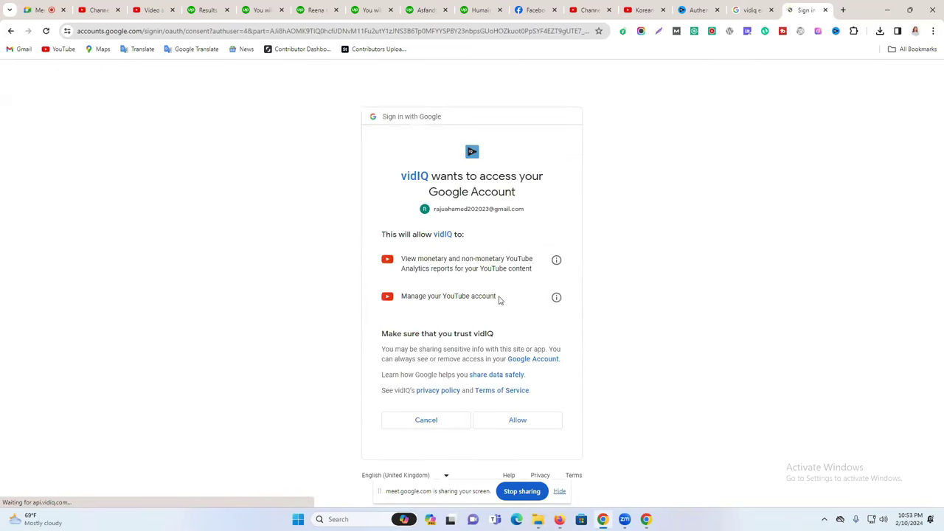
left_click(518, 420)
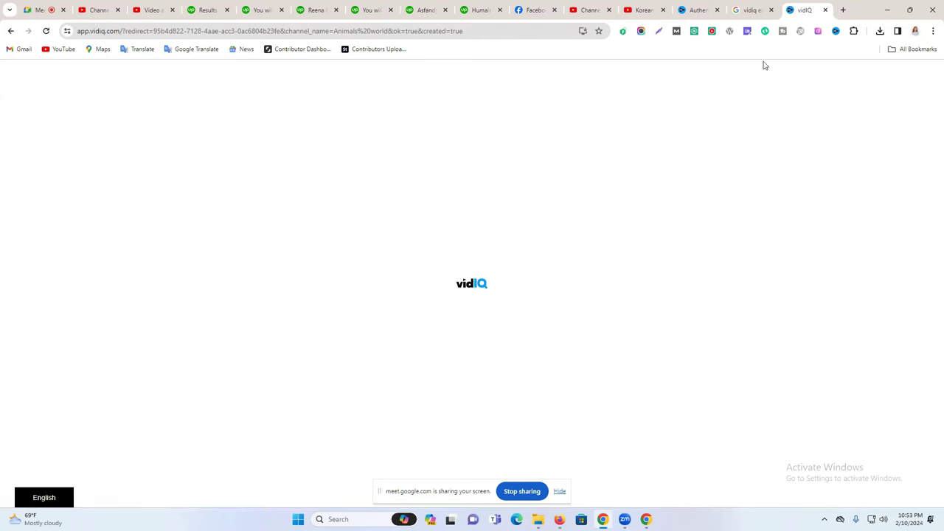
Close the leftover vidIQ search tab and dismiss the email-confirmation banner.
left_click(759, 9)
left_click(772, 10)
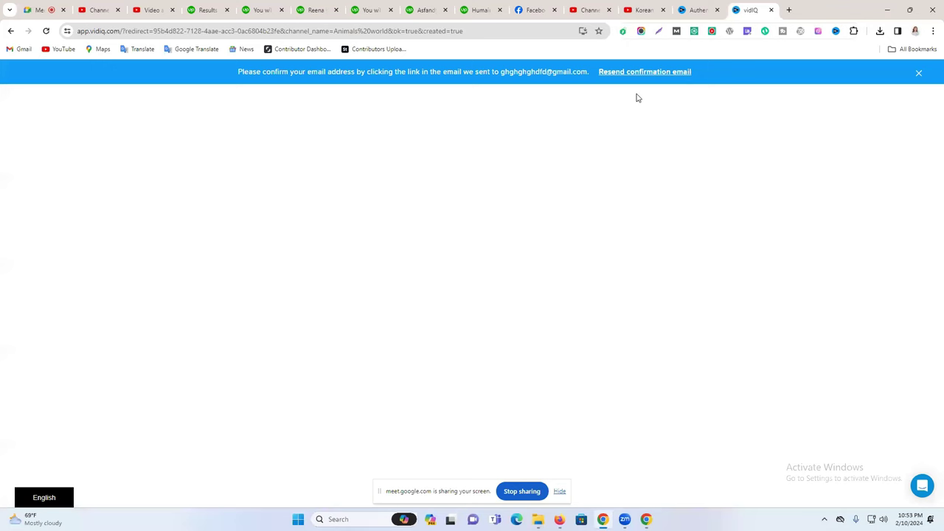
left_click(919, 72)
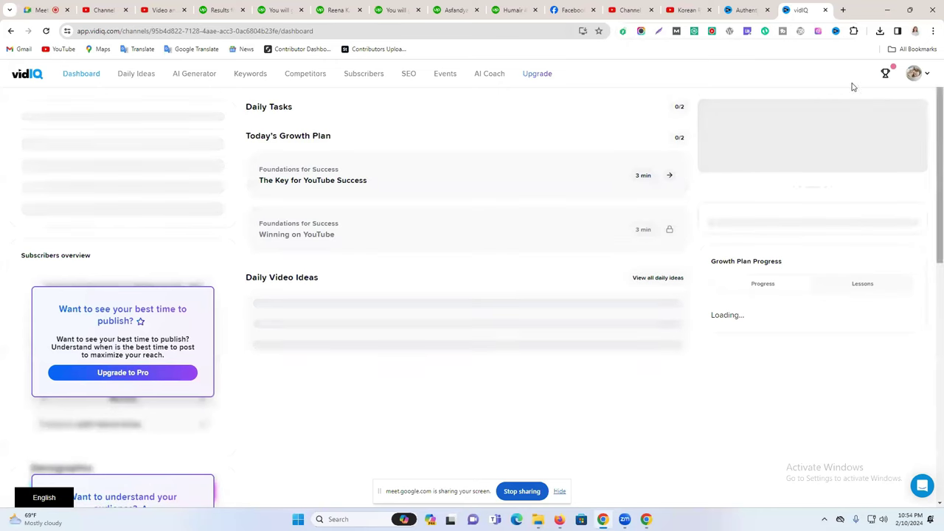
Generate content in vidIQ's AI Generator for the idea 'Korean Police Car Driving Simulator 2'.
left_click(129, 74)
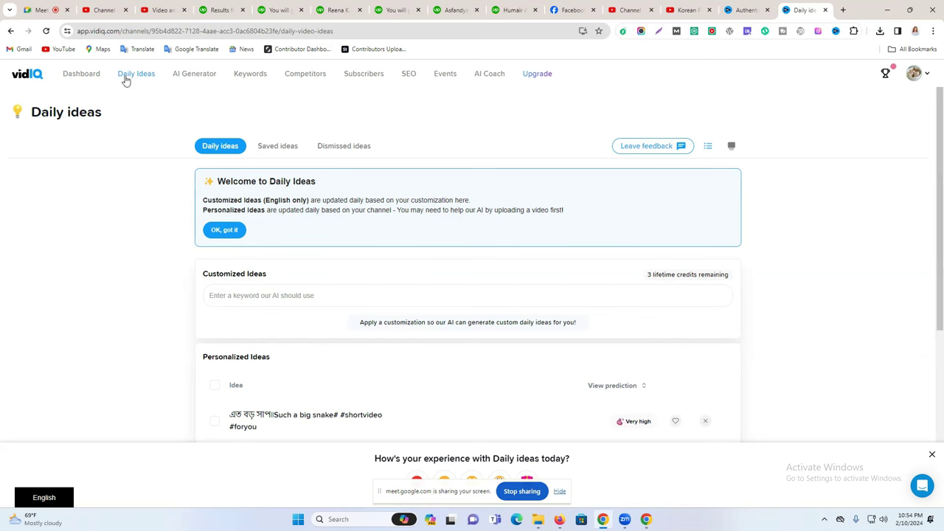
left_click(189, 79)
key("ctrl+v")
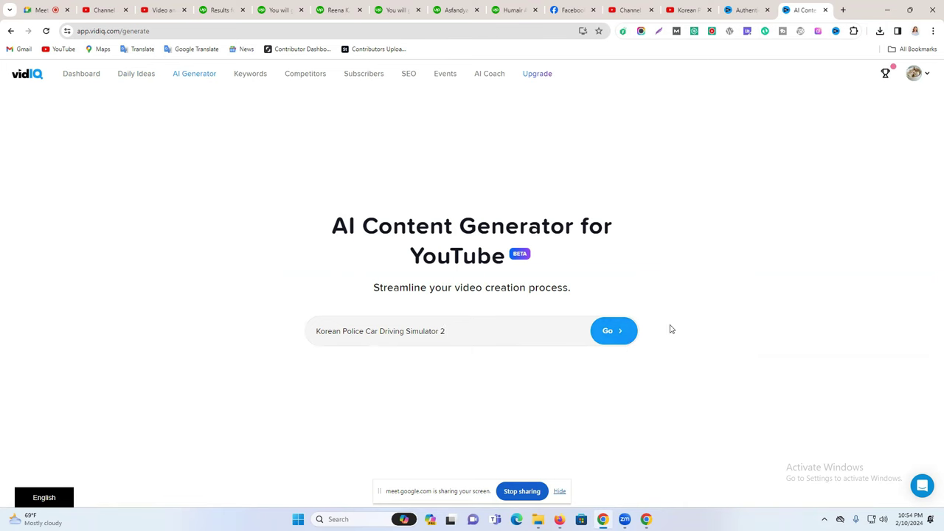
left_click(617, 335)
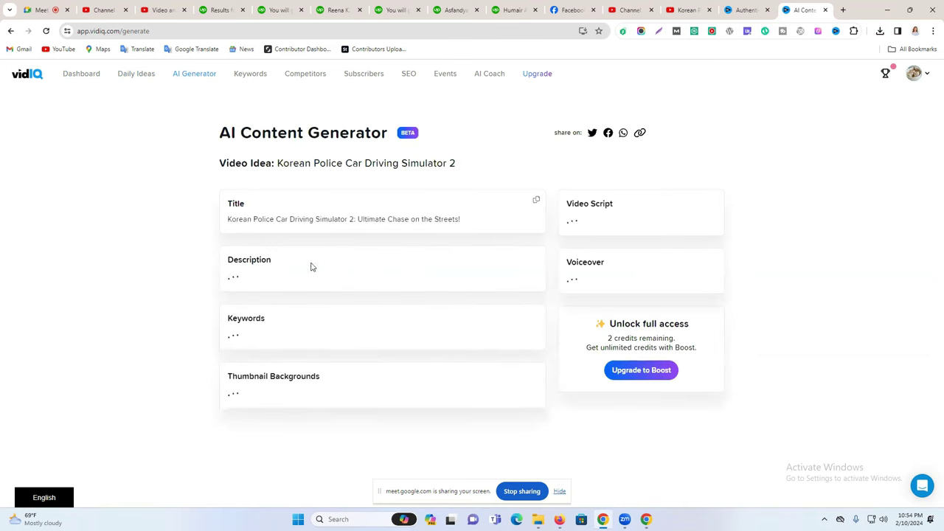
Select the generated title and copy it.
triple_click(344, 219)
triple_click(344, 219)
triple_click(344, 219)
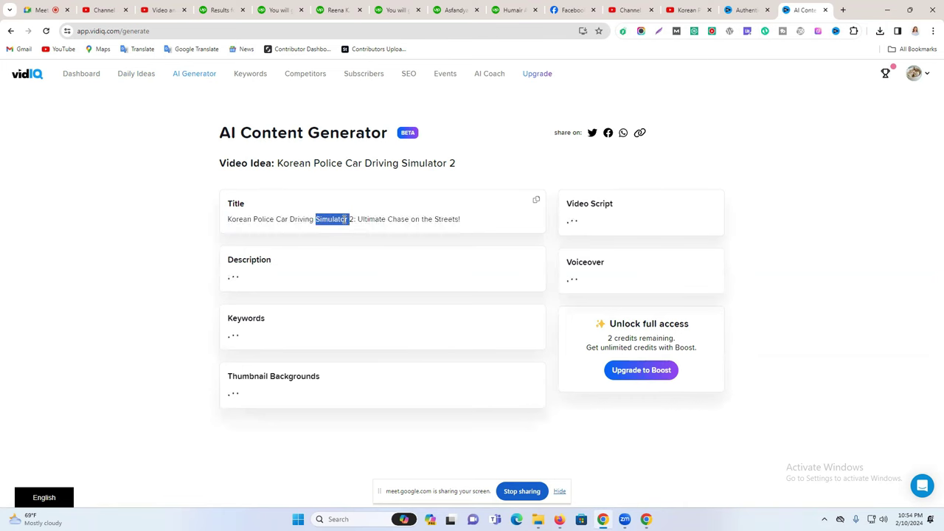
left_click(533, 201)
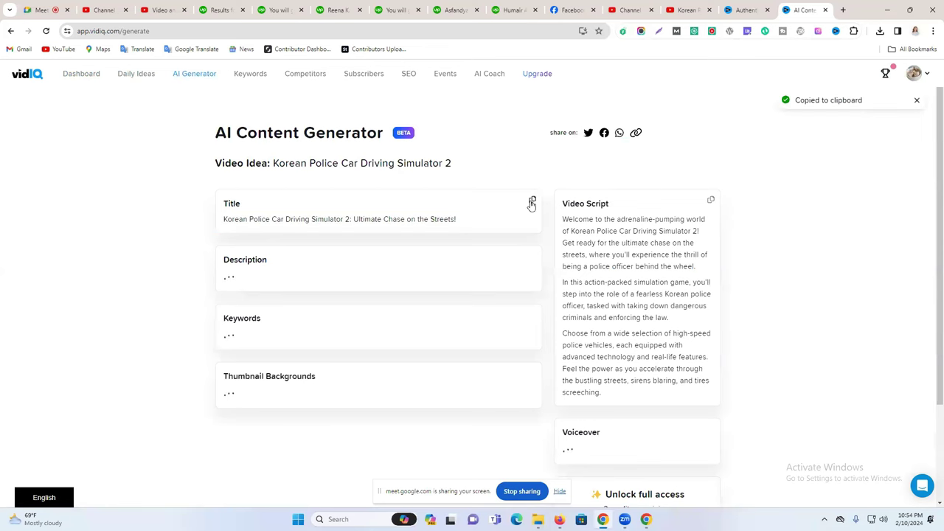
Replace the Studio title with 'Korean Police Car Driving Simulator 2 - Ultimate Chase on the Streets!'.
left_click(686, 10)
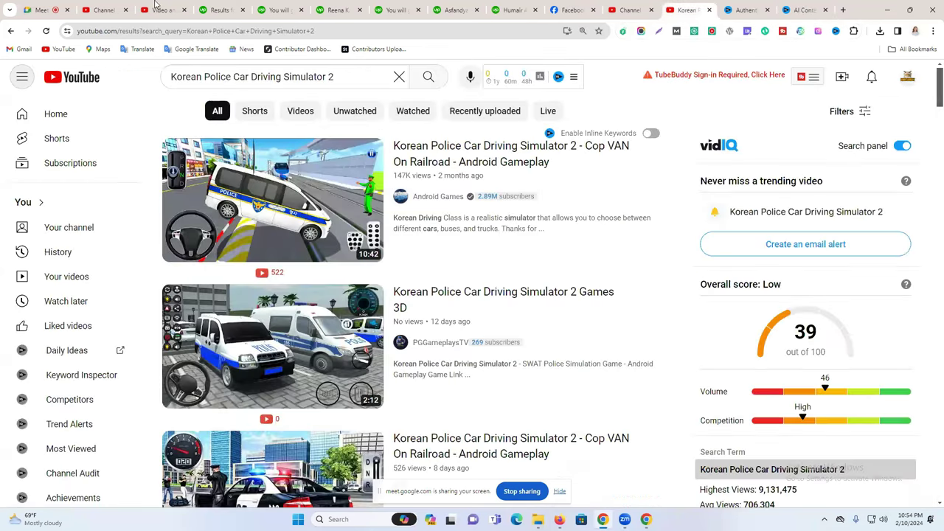
left_click(156, 10)
left_click(105, 9)
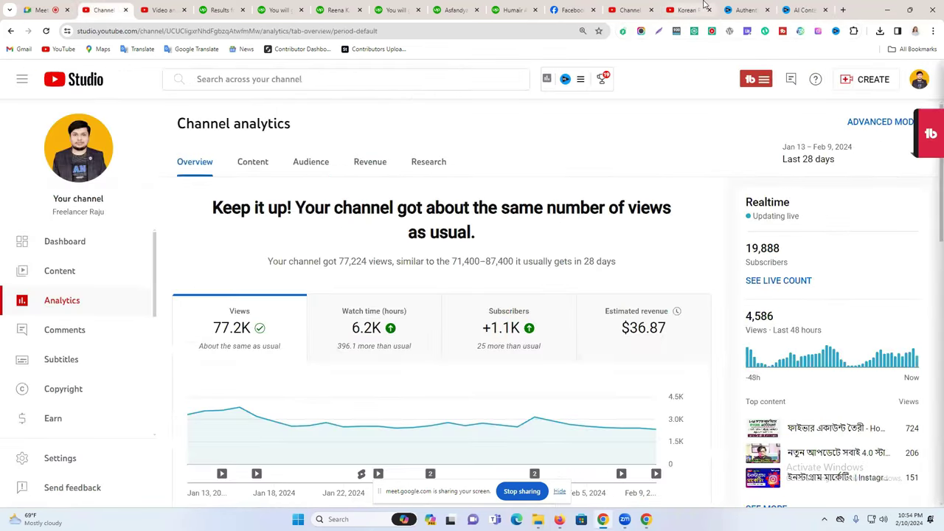
left_click(701, 7)
left_click(612, 6)
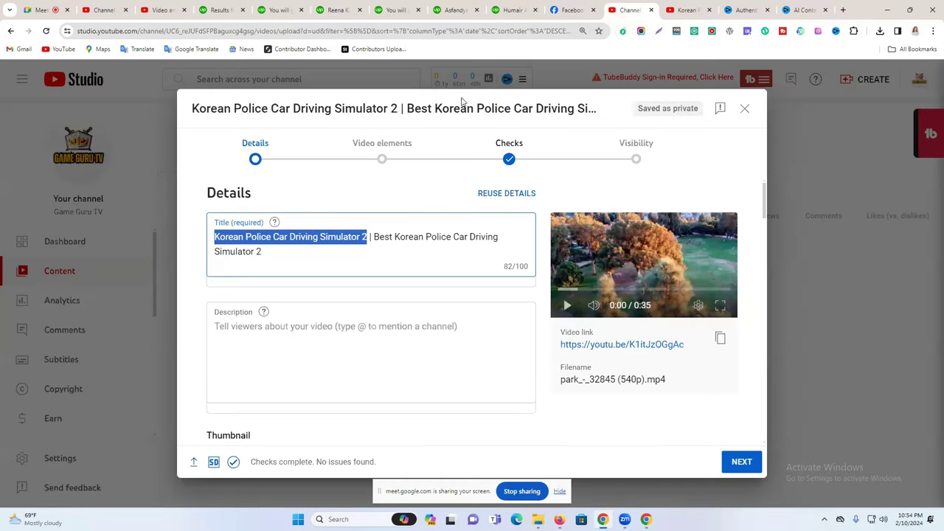
double_click(383, 238)
key("ctrl+a")
key("ctrl+v")
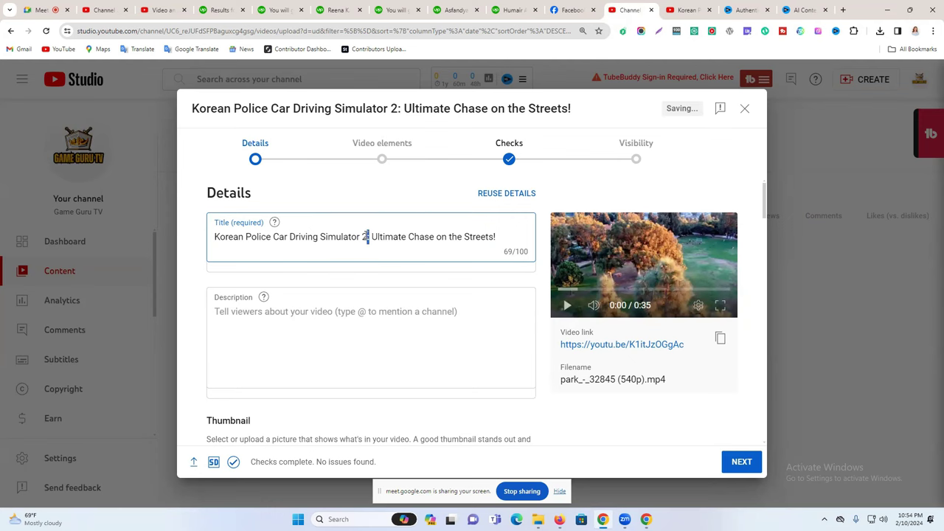
type("_")
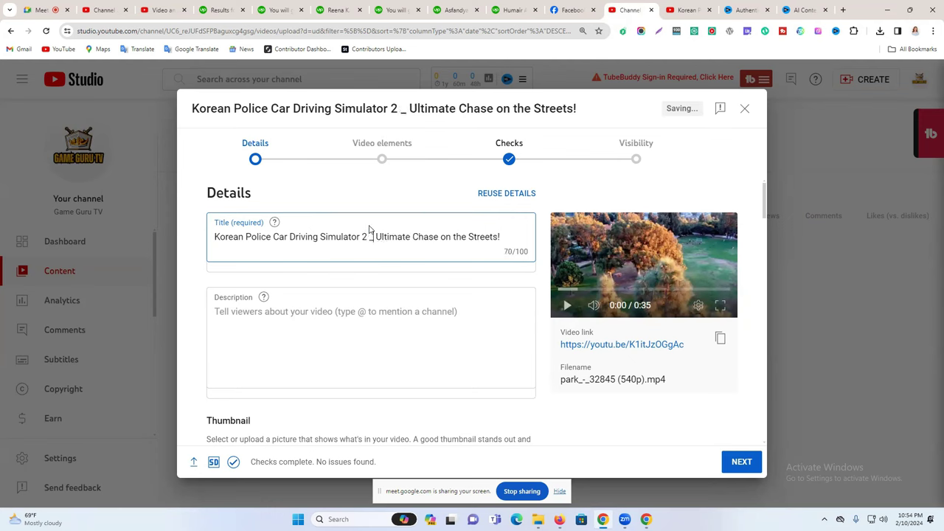
key("BackSpace")
type("-")
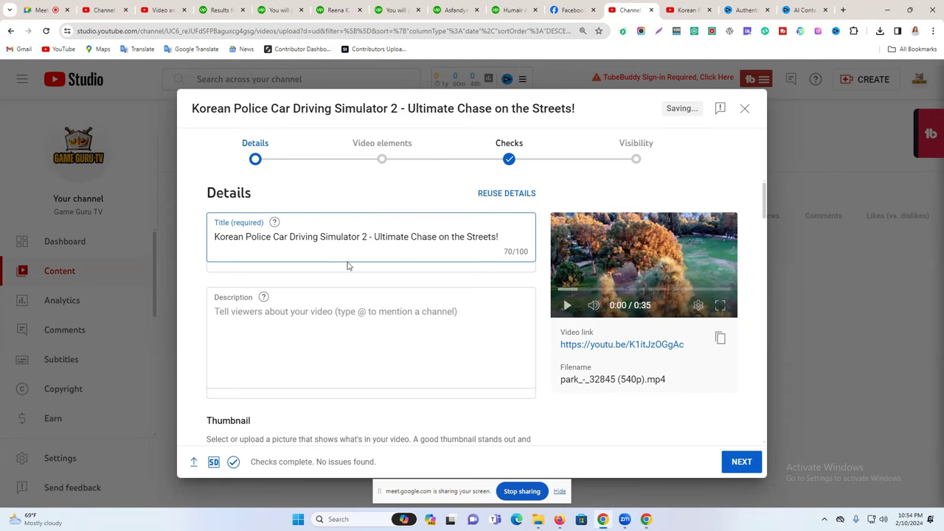
left_click(788, 8)
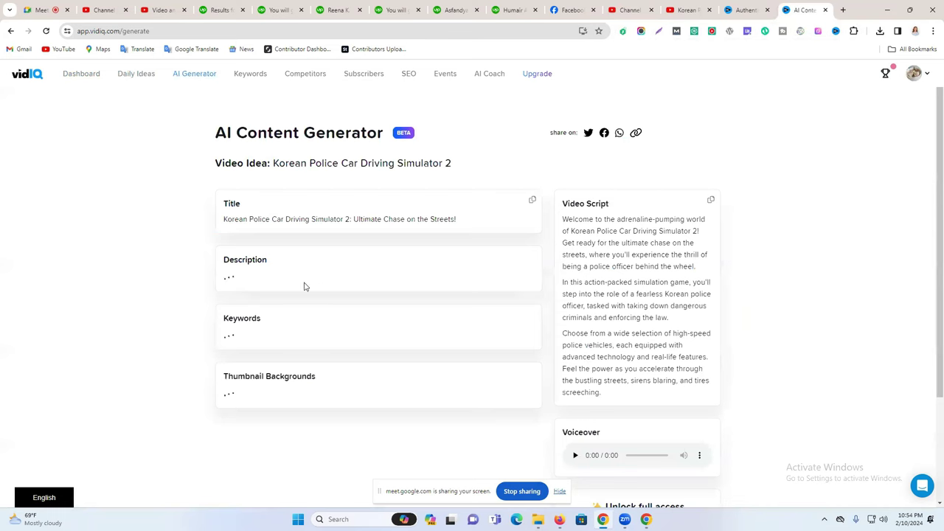
Copy the video idea 'Korean Police Car Driving Simulator 2' from the vidIQ generator.
left_click_drag(274, 273, 226, 272)
left_click(175, 276)
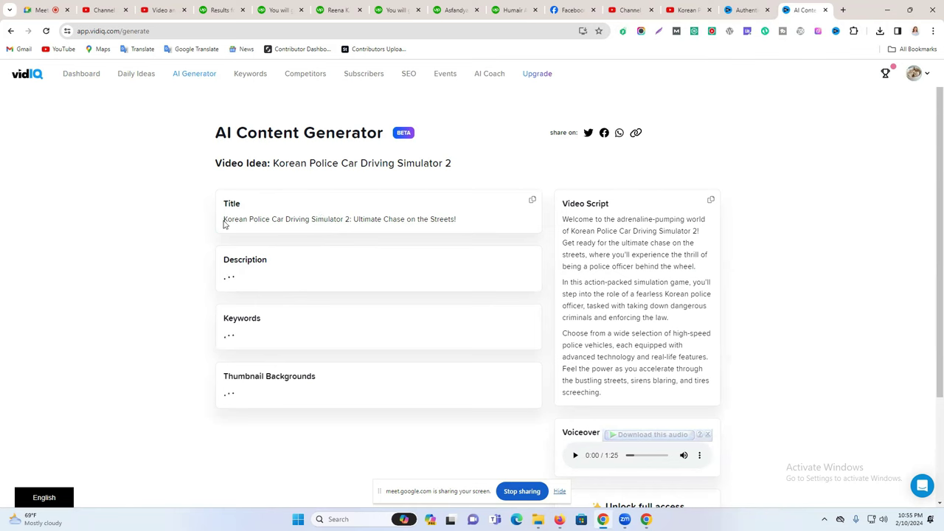
left_click_drag(274, 160, 458, 162)
left_click_drag(295, 219, 453, 220)
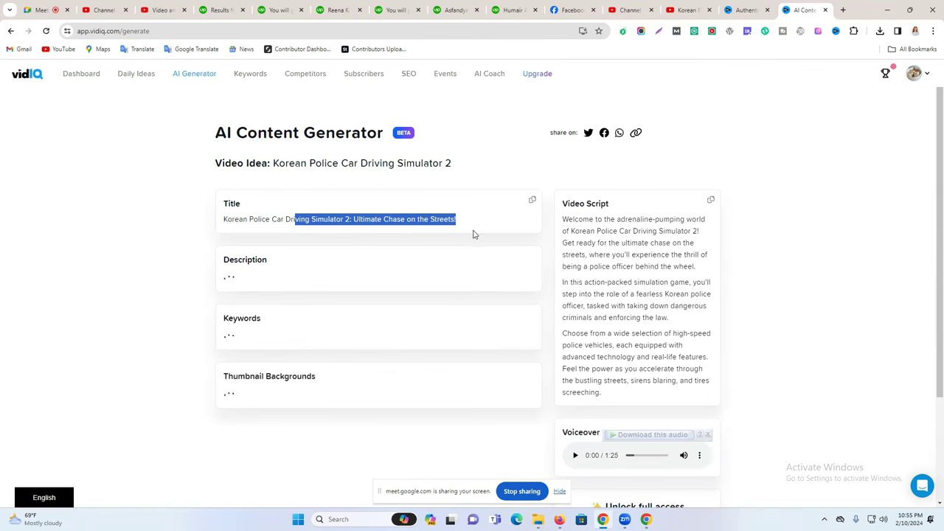
scroll(465, 258, "down", 2)
scroll(469, 265, "up", 2)
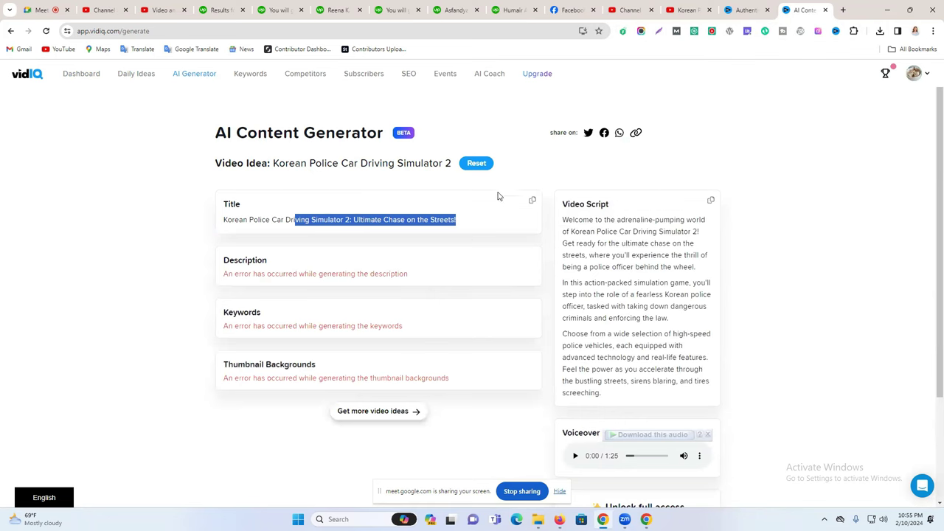
left_click_drag(274, 164, 448, 164)
right_click(448, 165)
left_click(493, 176)
Reset the generator, rerun it with that idea, and copy the new description.
left_click(476, 164)
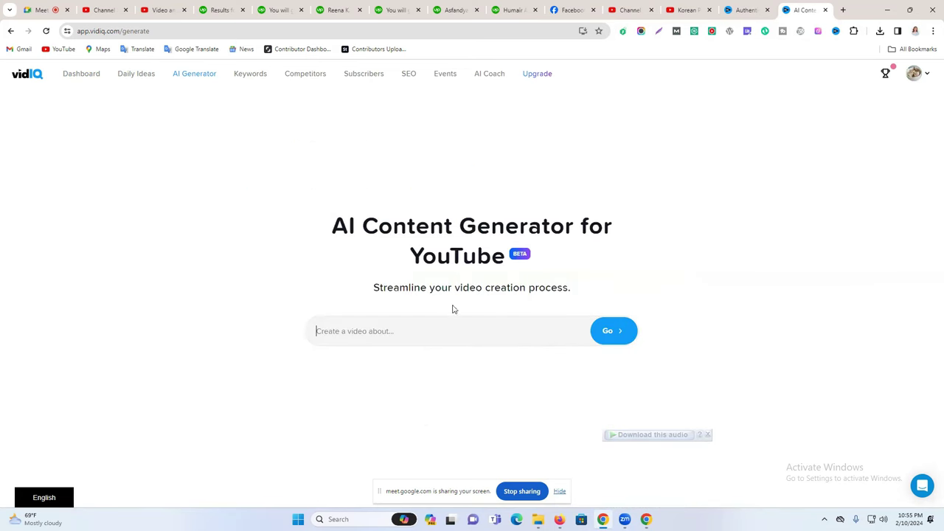
key("ctrl+v")
left_click(607, 332)
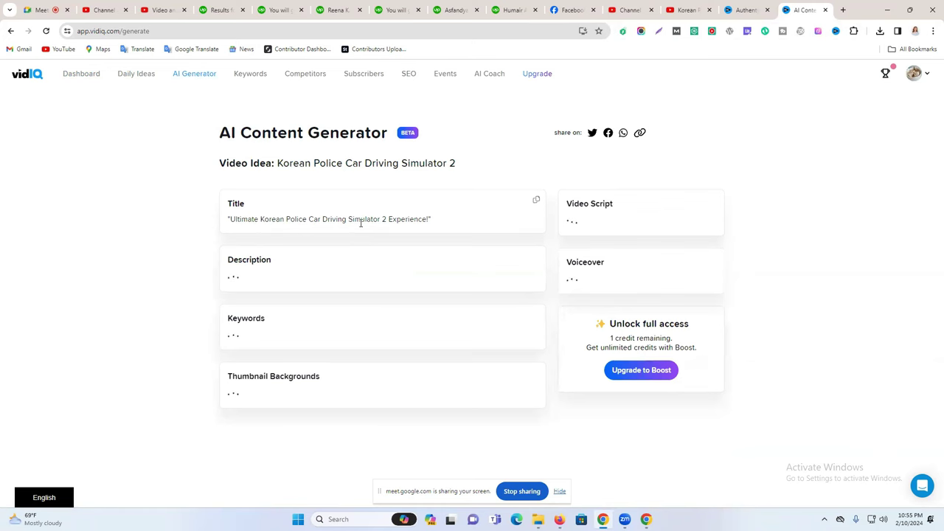
scroll(398, 229, "down", 2)
scroll(348, 199, "up", 2)
left_click_drag(264, 220, 417, 219)
scroll(483, 262, "down", 1)
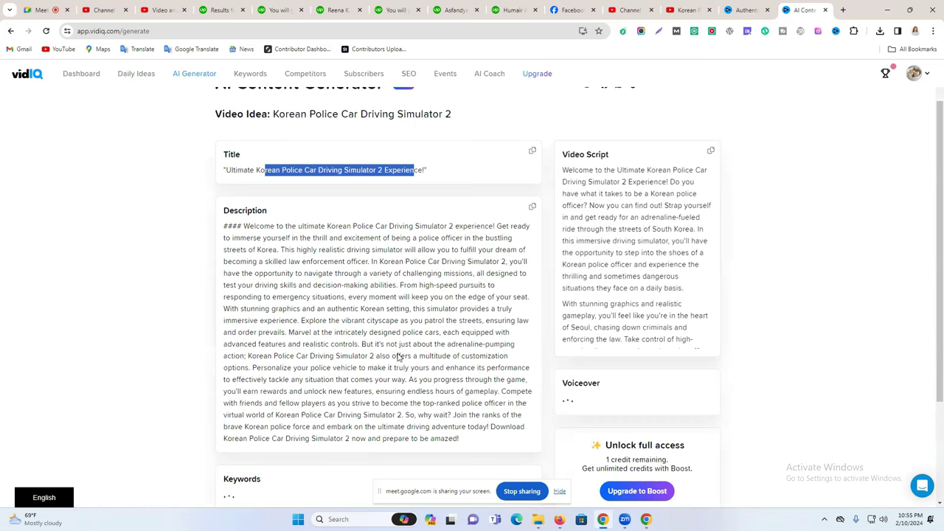
scroll(443, 295, "down", 1)
left_click(533, 157)
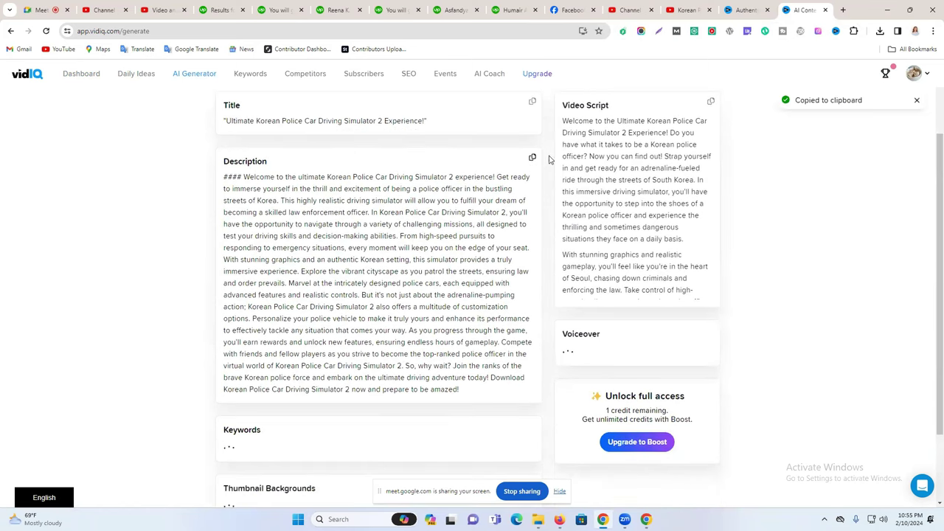
left_click(673, 9)
Paste the generated description into Studio, delete its leading #### line, and review it.
left_click(639, 6)
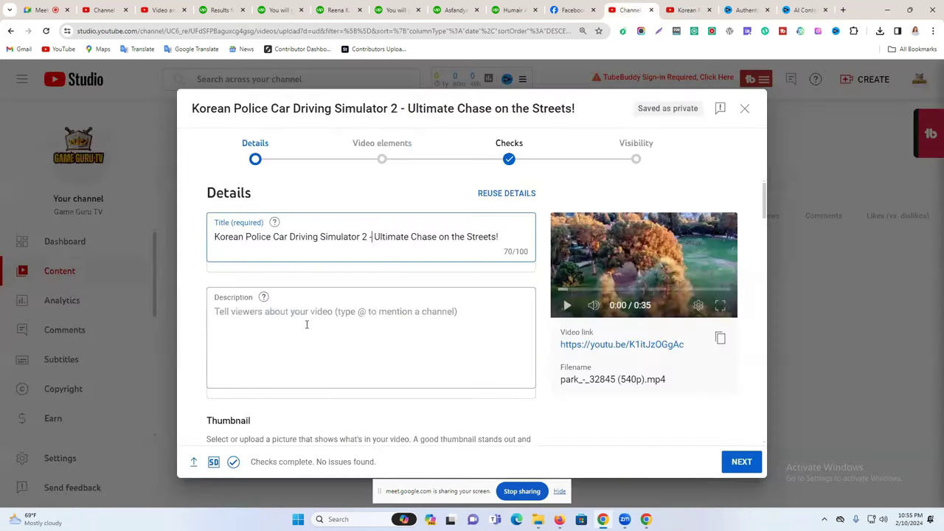
left_click(298, 326)
key("ctrl+v")
left_click_drag(246, 324, 191, 309)
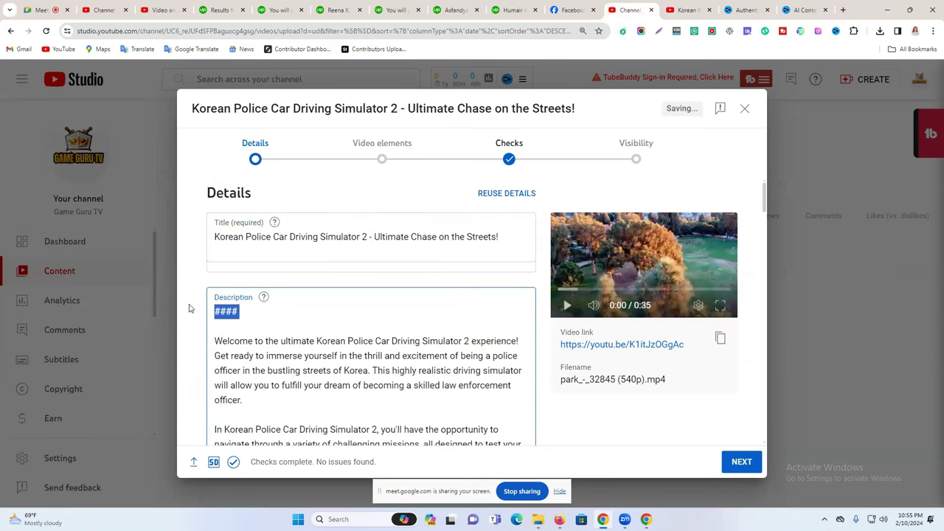
key("BackSpace")
scroll(233, 326, "down", 4)
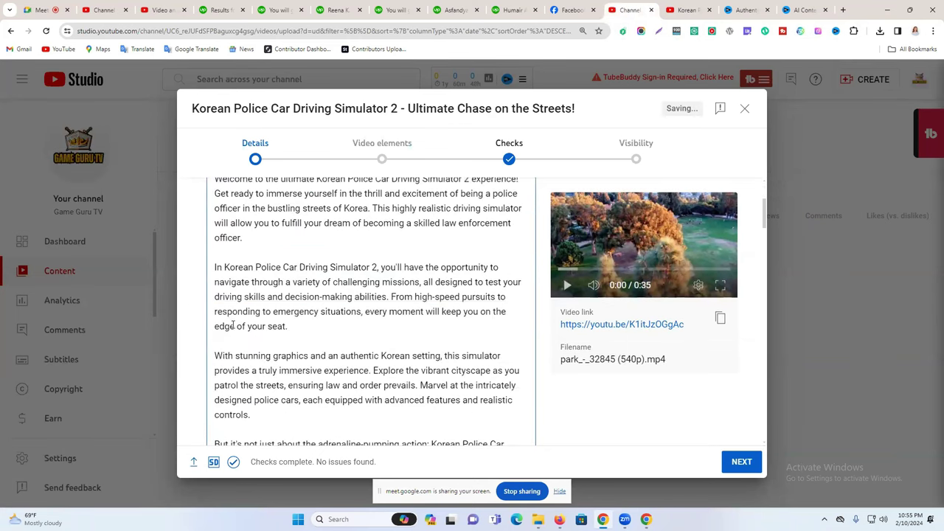
scroll(233, 326, "down", 3)
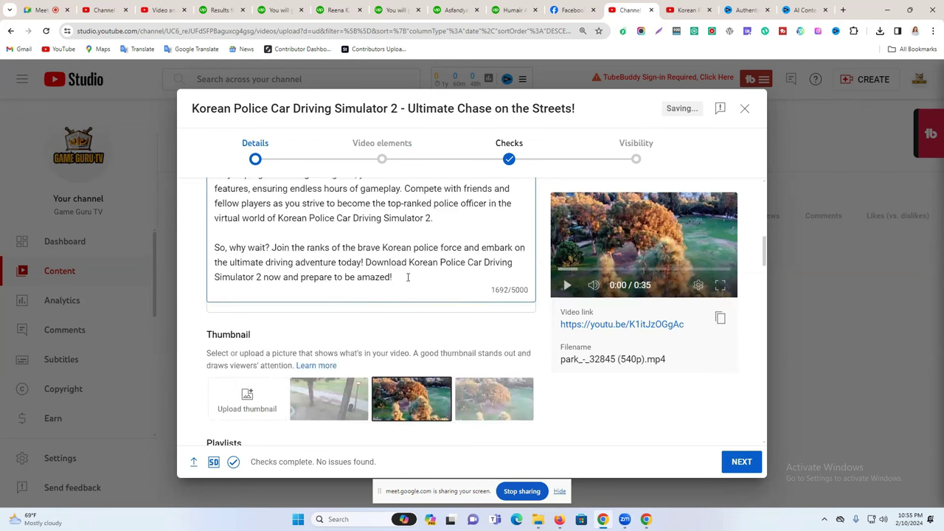
scroll(398, 280, "up", 10)
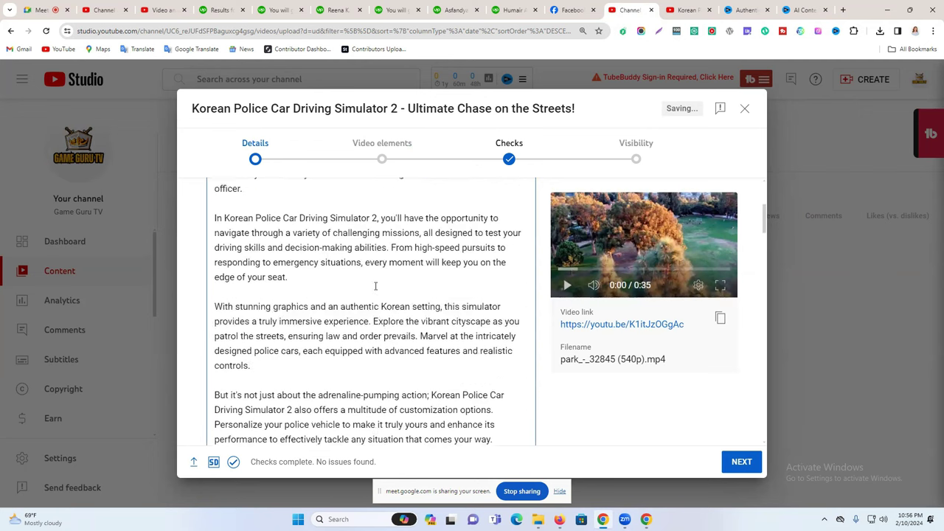
scroll(364, 308, "down", 10)
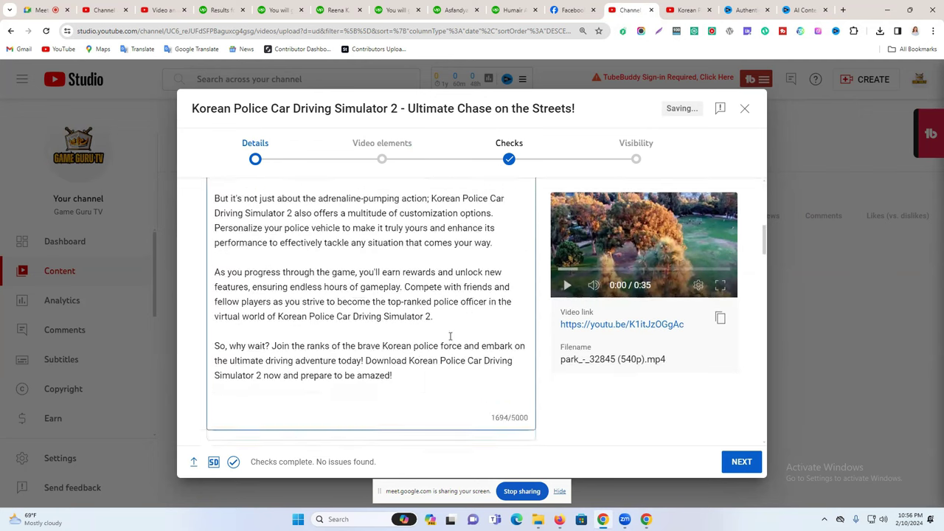
left_click(688, 10)
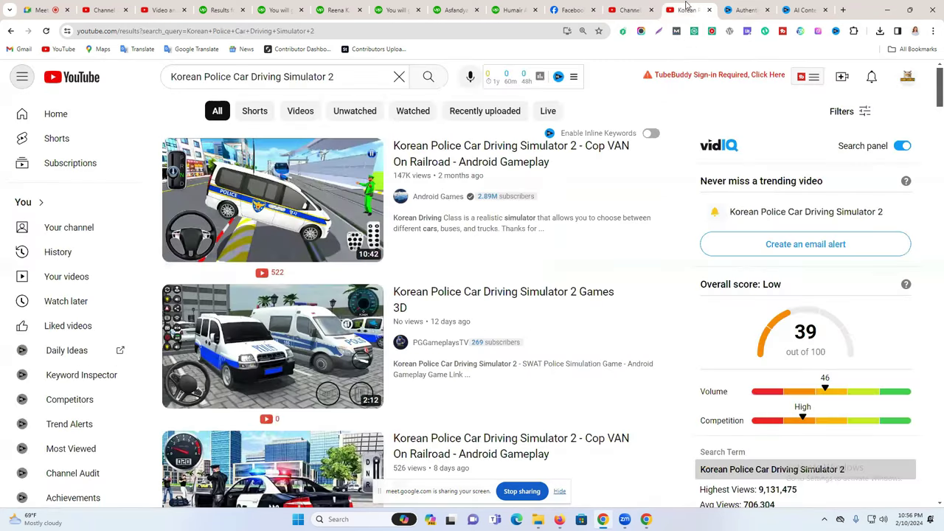
Copy vidIQ's generated keyword hashtags (#policecar, #simulator, #drivinggame…).
left_click(804, 10)
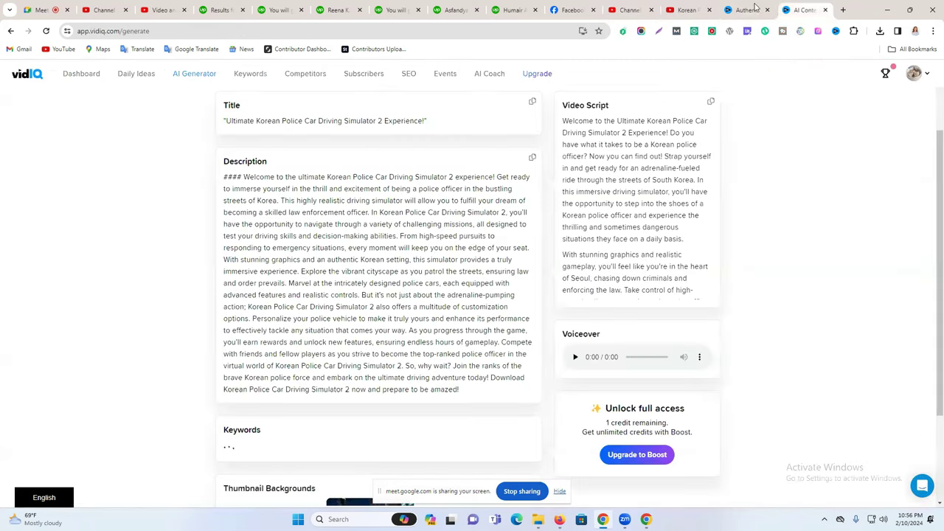
triple_click(352, 120)
triple_click(296, 188)
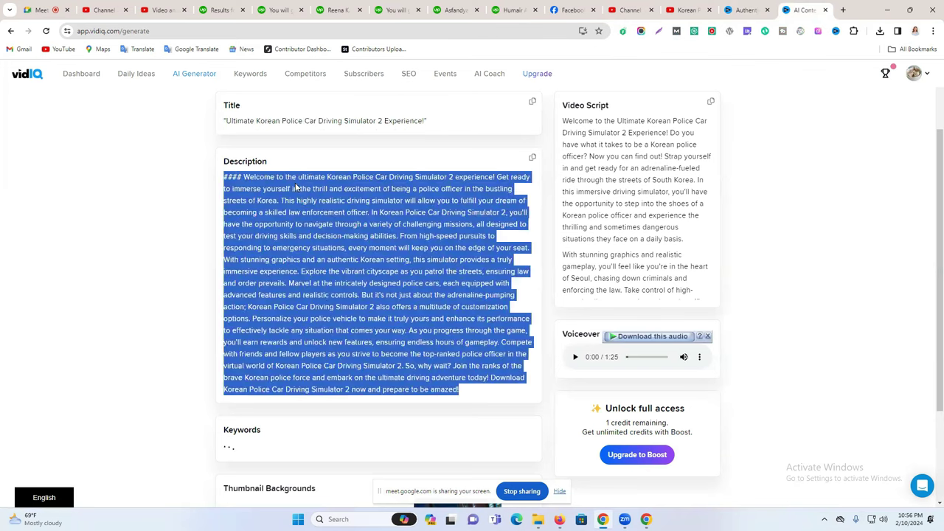
scroll(900, 263, "down", 2)
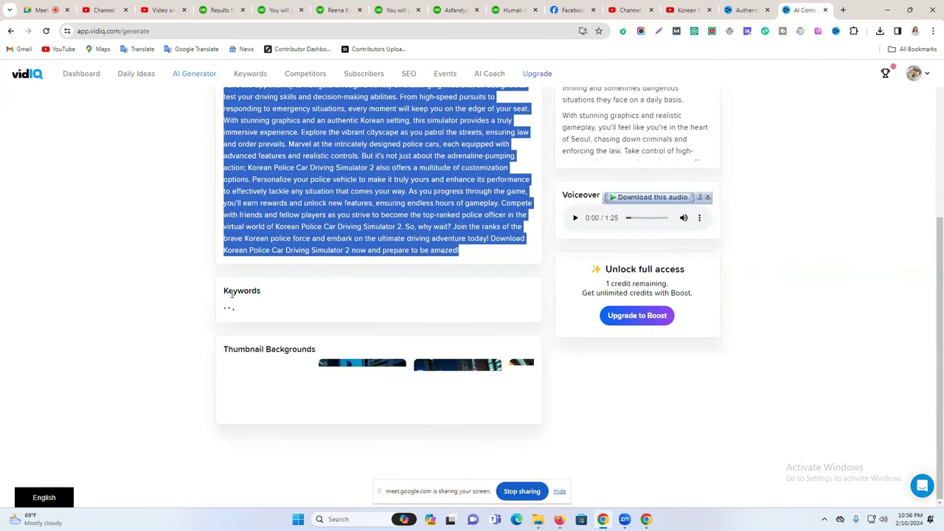
triple_click(233, 304)
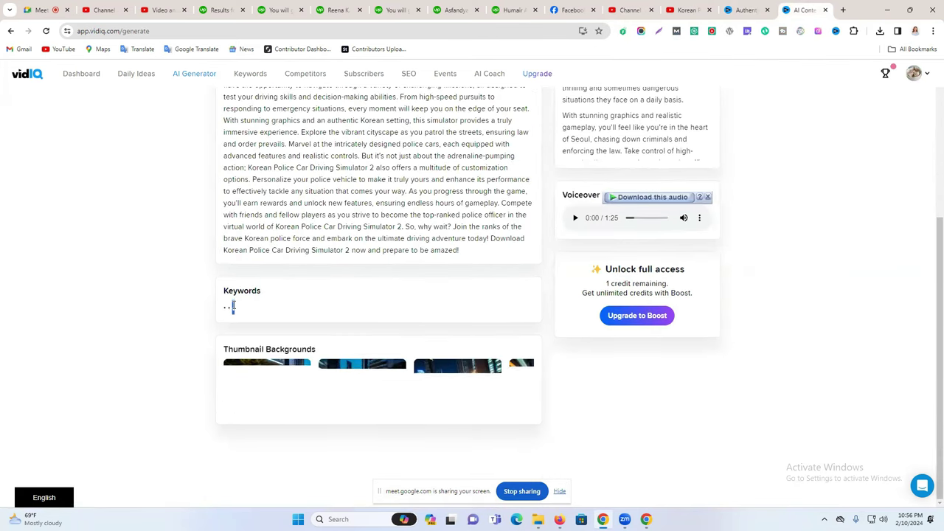
triple_click(317, 314)
left_click(532, 287)
left_click(686, 10)
Append the copied hashtag block to the end of the description.
left_click(644, 7)
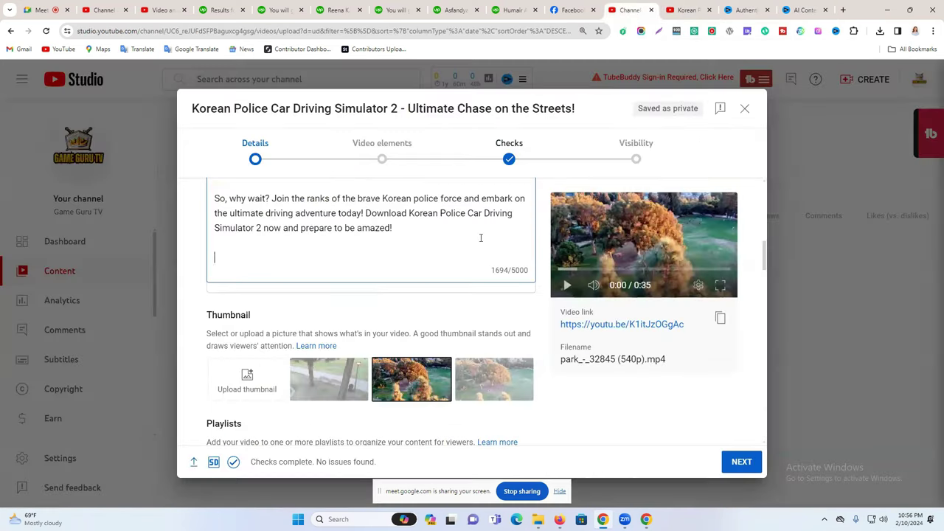
key("ctrl+v")
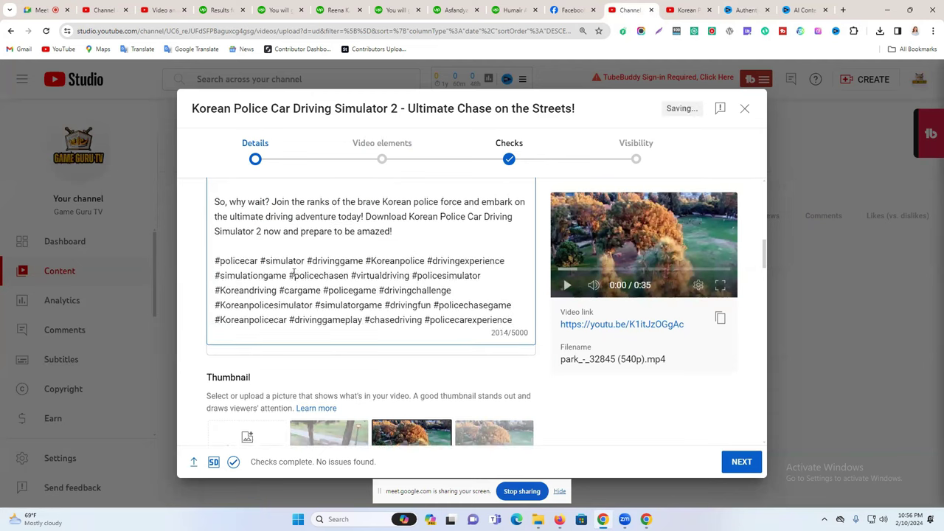
scroll(295, 276, "up", 10)
scroll(248, 270, "down", 10)
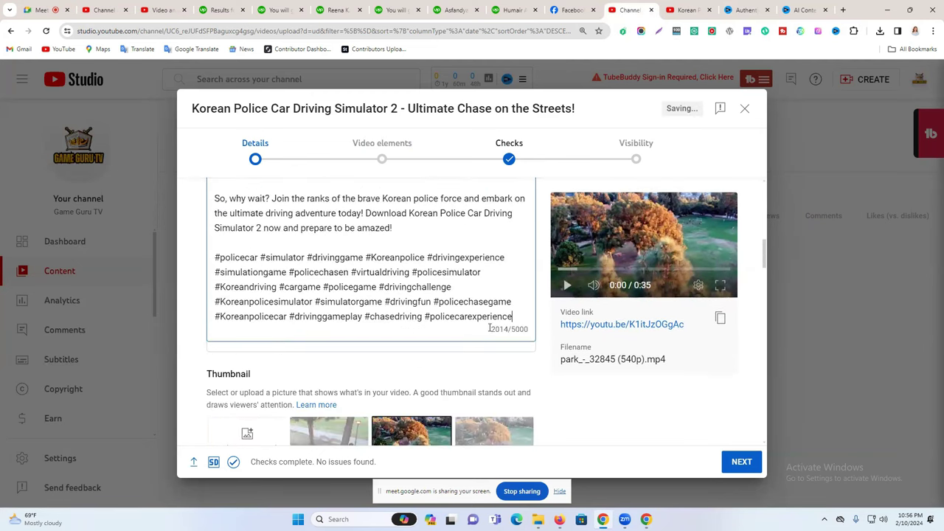
key("Return")
key("Return")
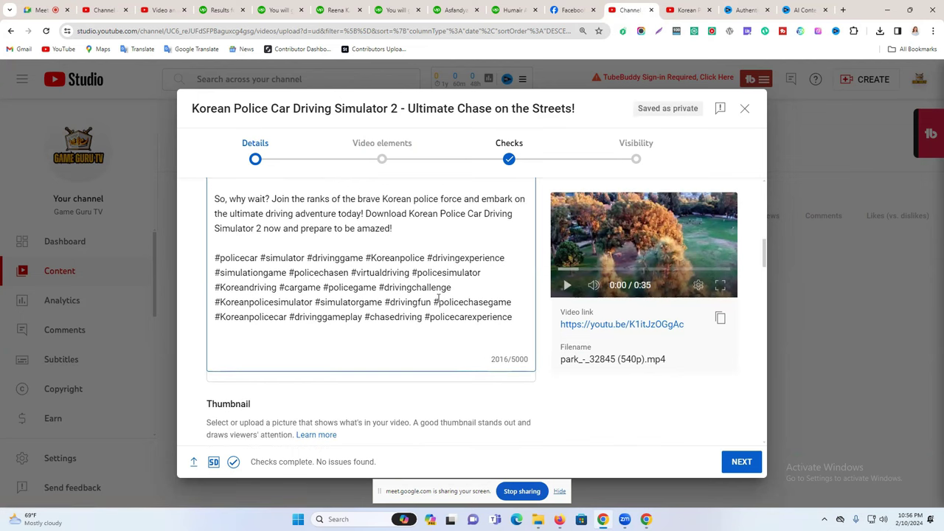
scroll(439, 297, "up", 10)
Insert the full video title as the description's first line.
left_click(305, 240)
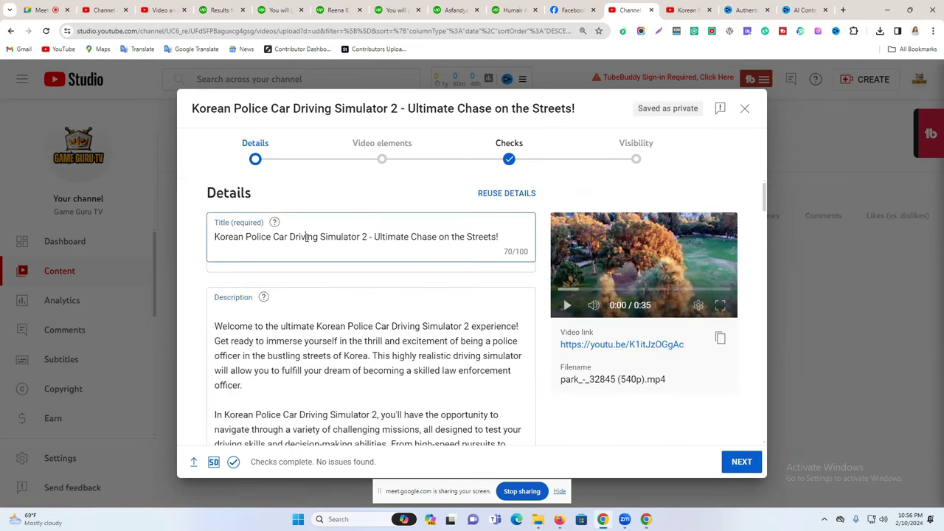
key("ctrl+a")
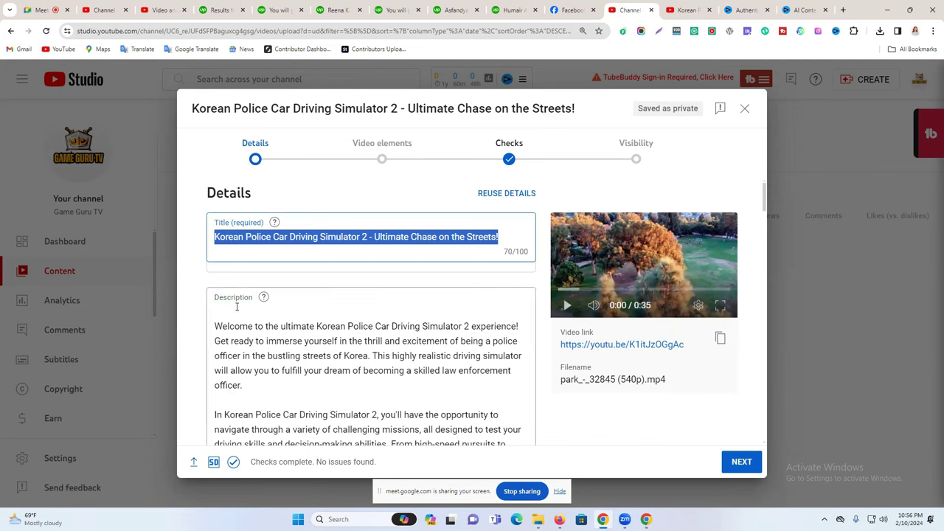
left_click(237, 307)
key("ctrl+v")
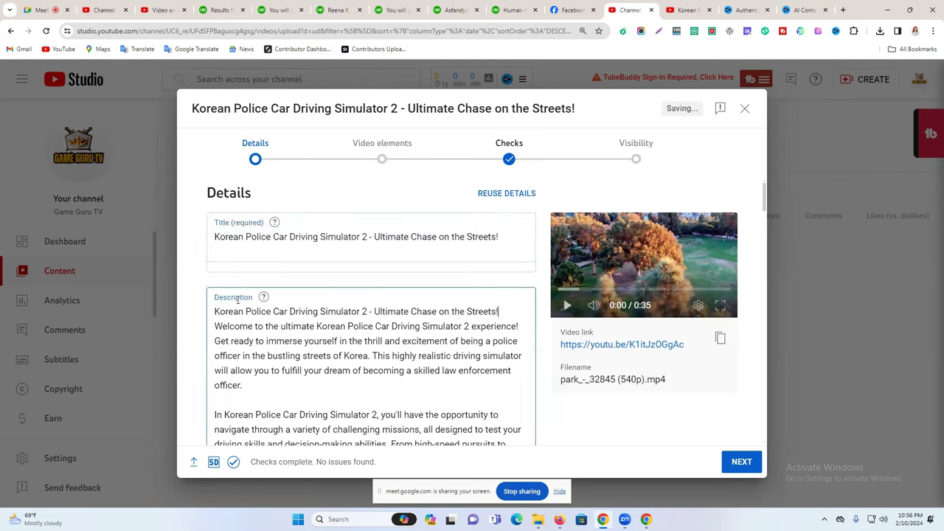
key("Return")
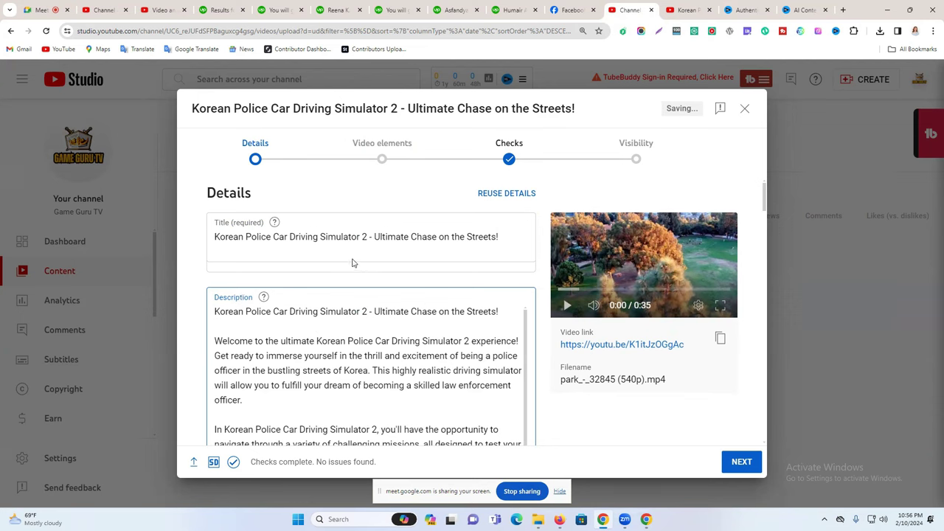
left_click(271, 237)
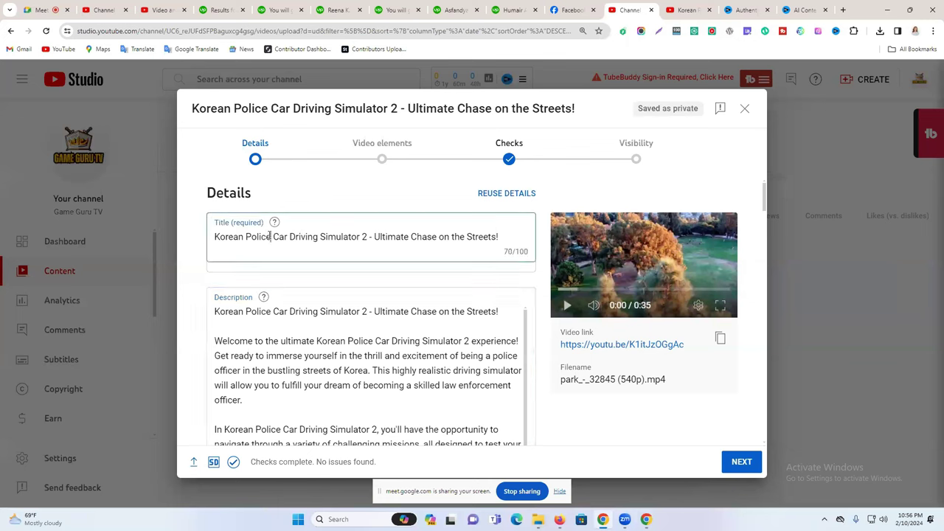
key("ctrl+a")
triple_click(245, 313)
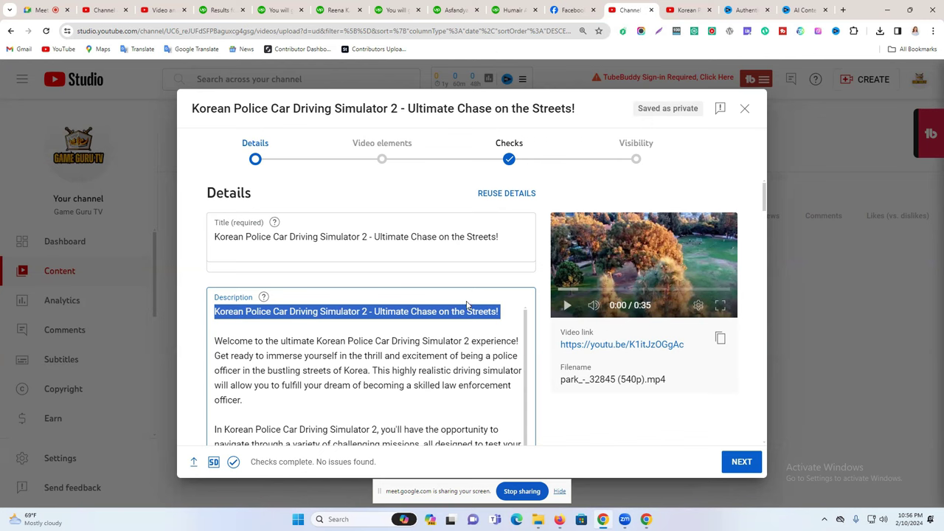
scroll(466, 305, "down", 6)
scroll(330, 255, "down", 6)
scroll(458, 262, "up", 2)
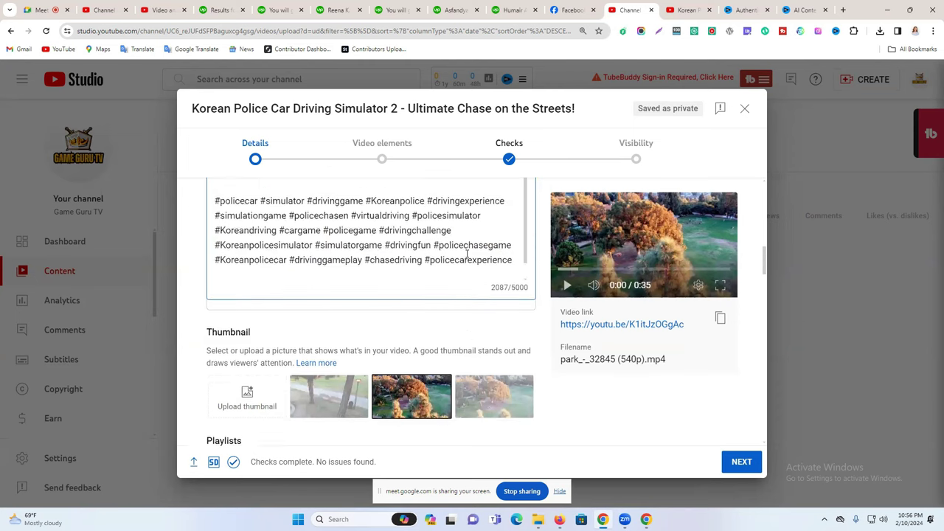
scroll(466, 255, "up", 1)
Add two line breaks after the final hashtag in the description.
left_click(515, 329)
key("Return")
key("Return")
scroll(319, 322, "down", 1)
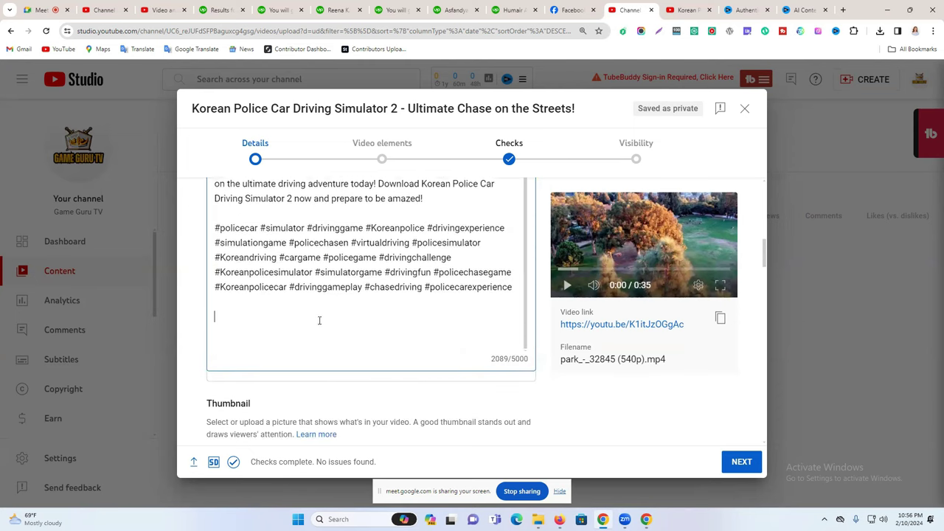
scroll(371, 309, "up", 1)
scroll(322, 304, "up", 10)
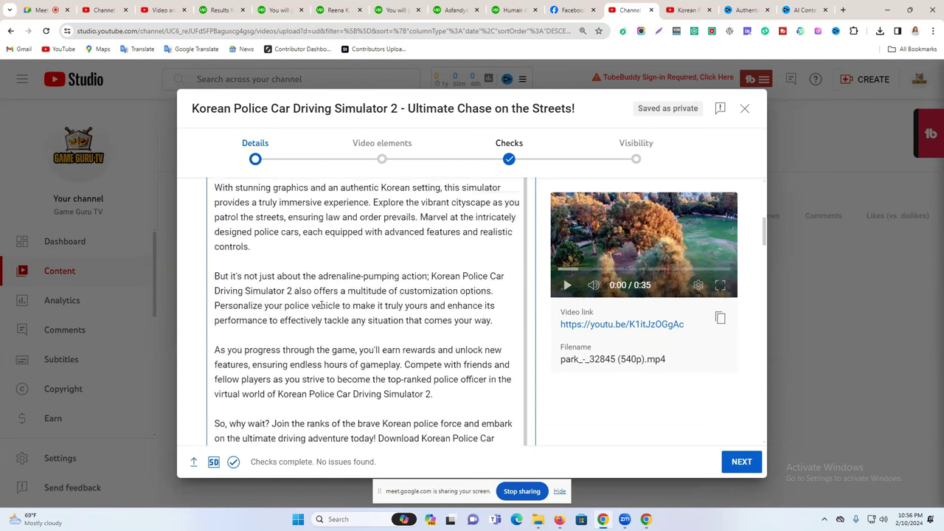
scroll(323, 305, "down", 15)
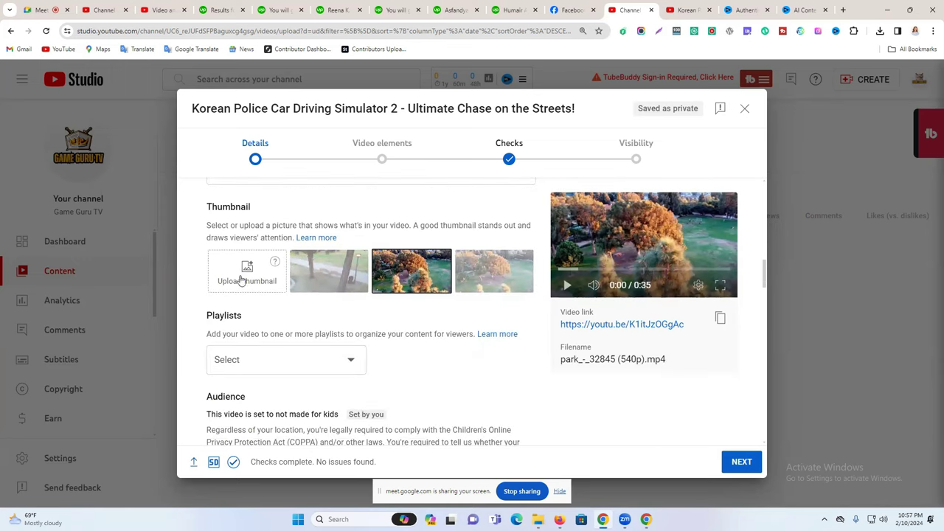
key("ctrl+Tab")
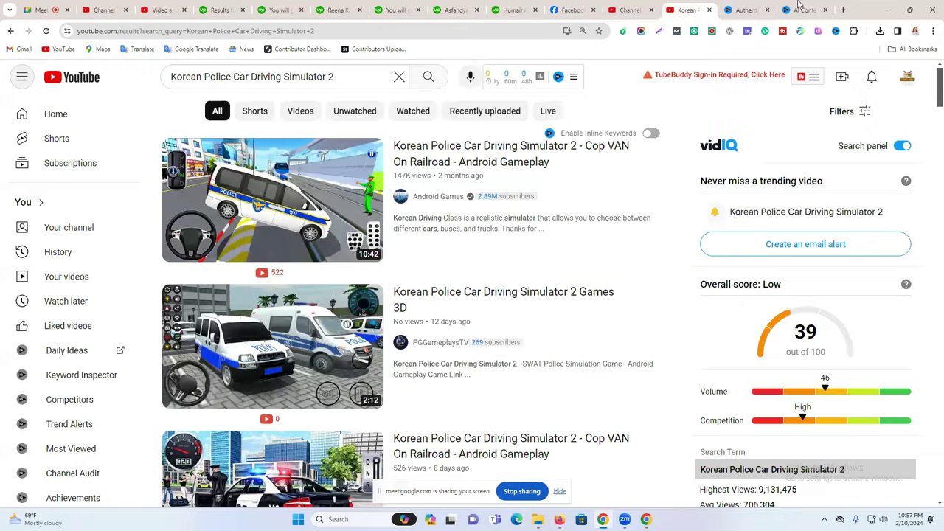
Download the first police car thumbnail background from vidIQ as thumbnail_0.jpeg.
left_click(798, 9)
scroll(517, 338, "down", 1)
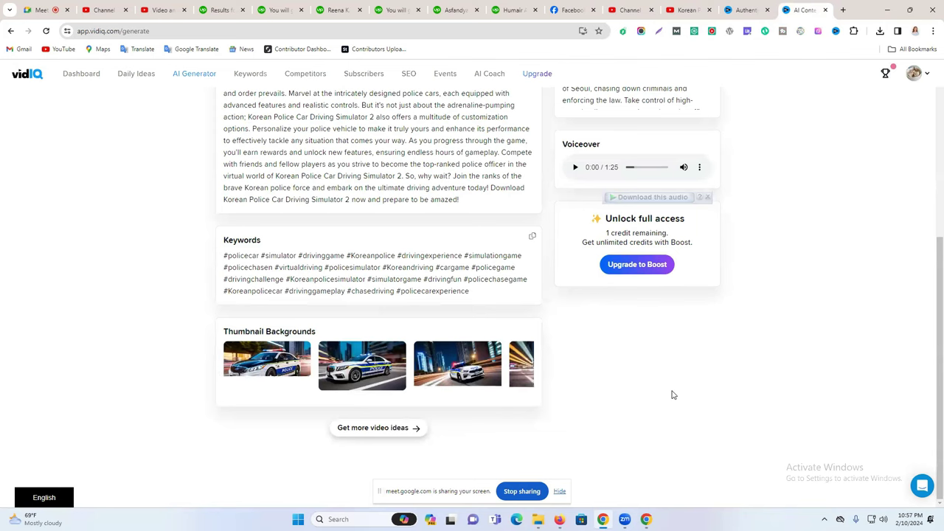
mouse_move(266, 363)
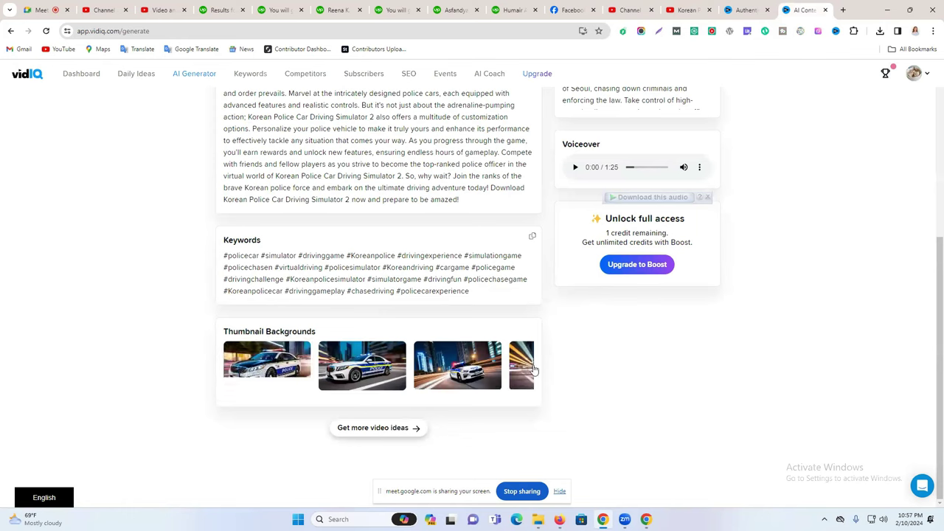
mouse_move(498, 372)
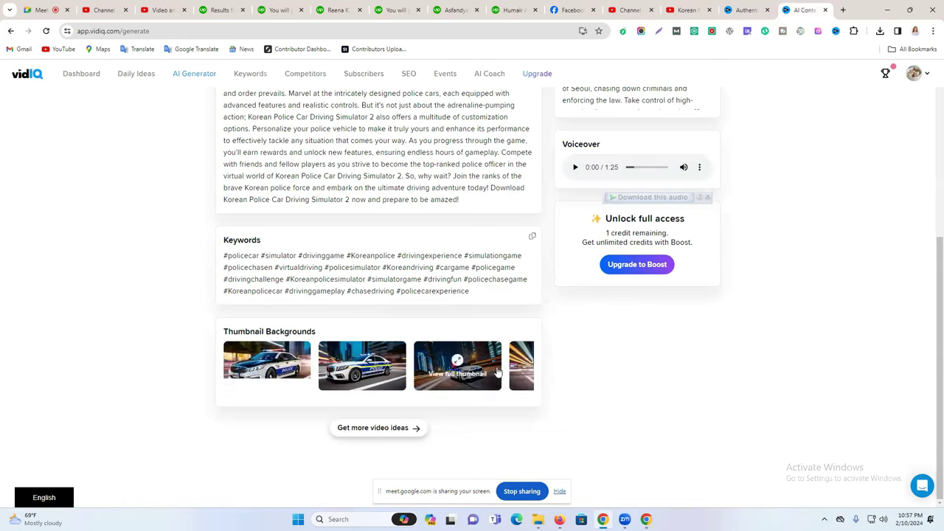
mouse_move(400, 355)
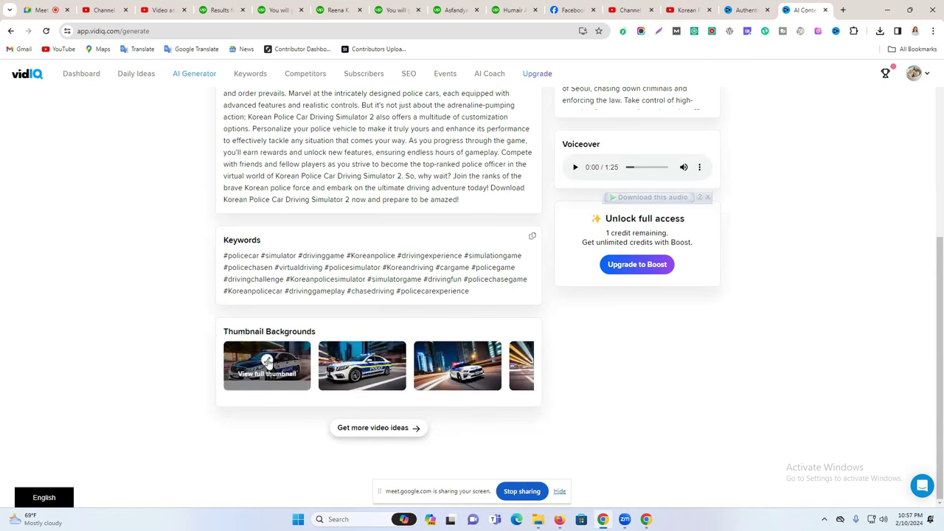
left_click(268, 362)
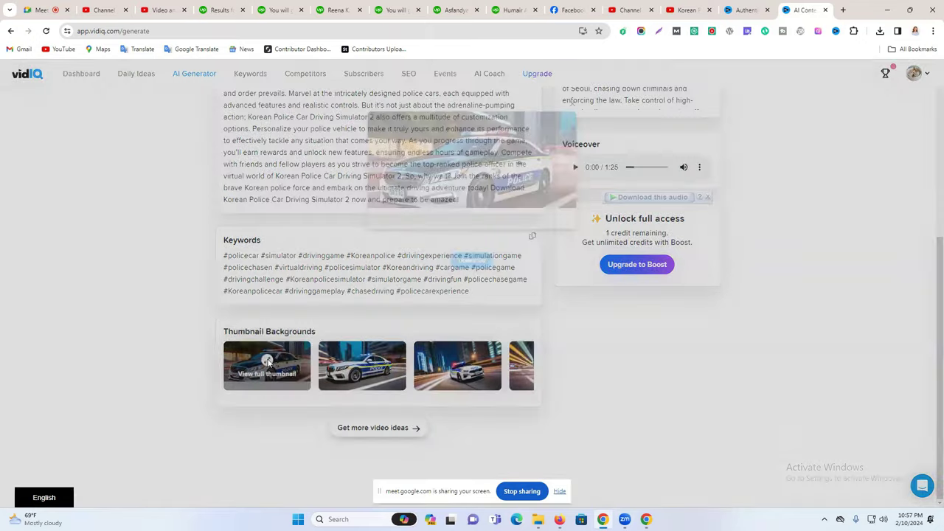
left_click(425, 290)
left_click(270, 361)
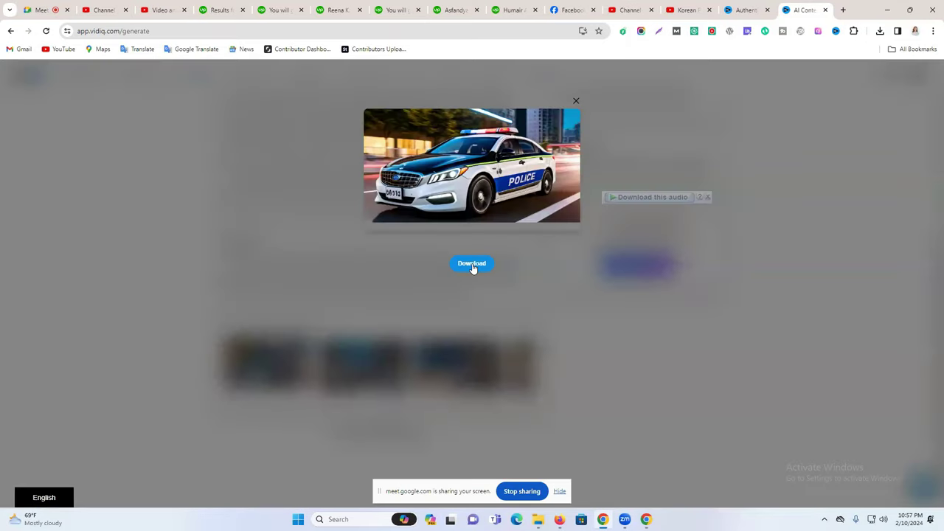
left_click(472, 264)
left_click(631, 10)
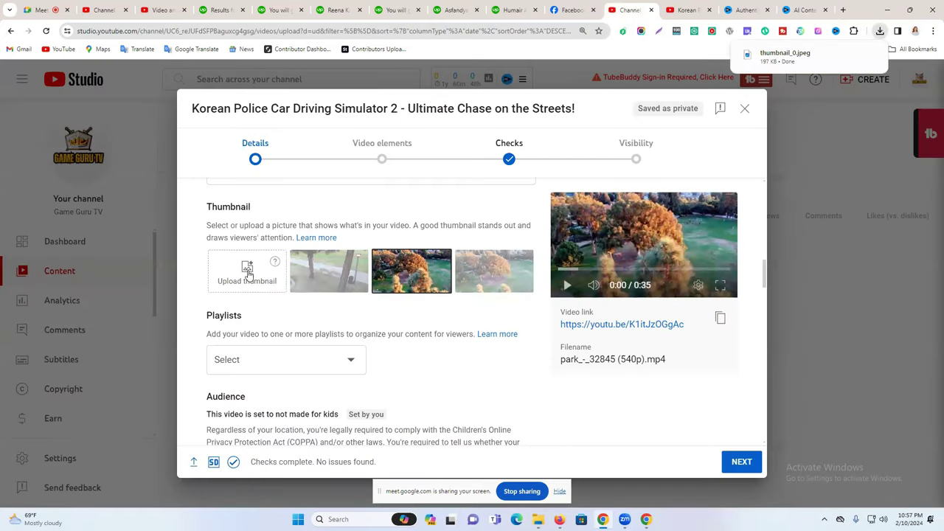
Upload thumbnail_0 from Downloads as the video's custom thumbnail.
left_click(247, 272)
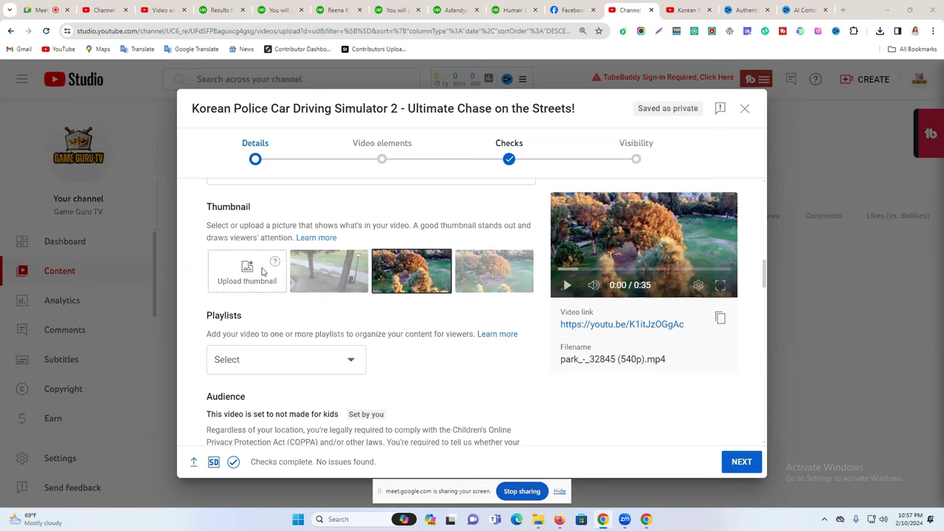
left_click(103, 127)
left_click(389, 248)
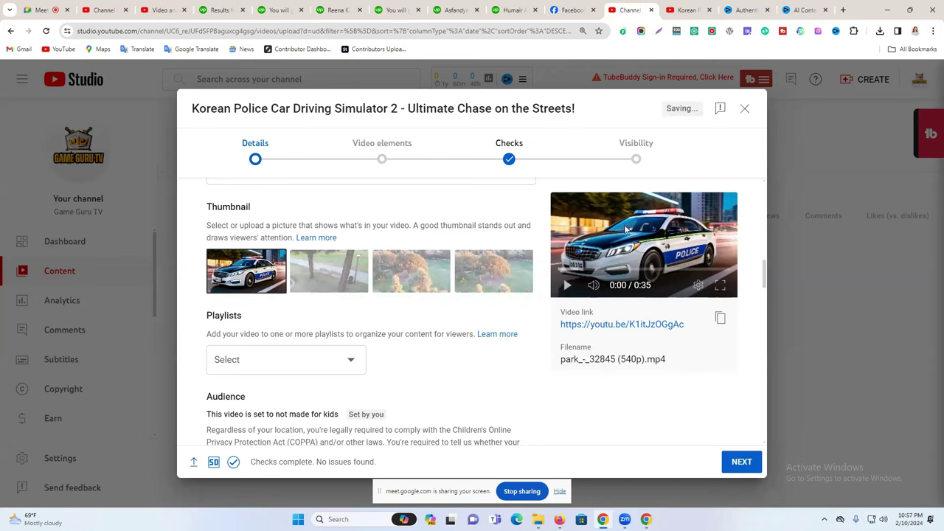
scroll(580, 267, "down", 1)
scroll(580, 267, "down", 2)
scroll(398, 299, "up", 6)
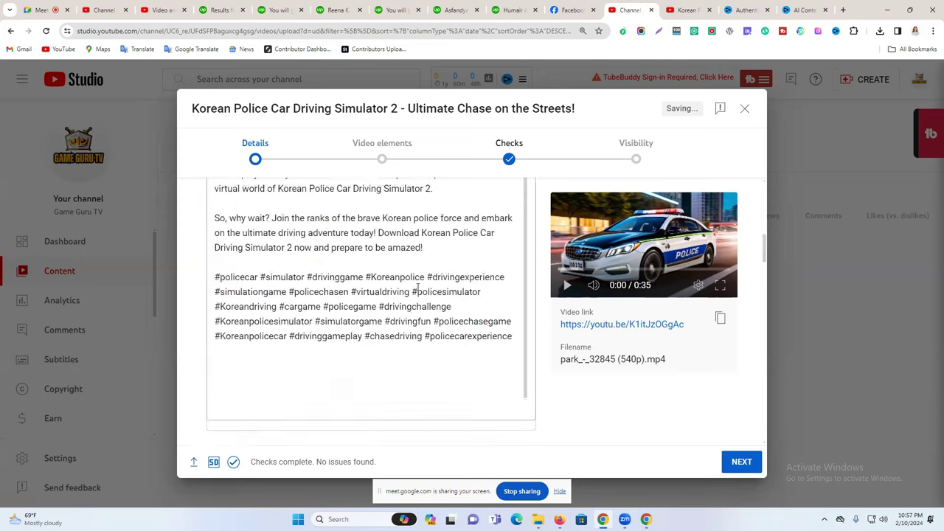
scroll(397, 299, "down", 1)
scroll(397, 298, "up", 6)
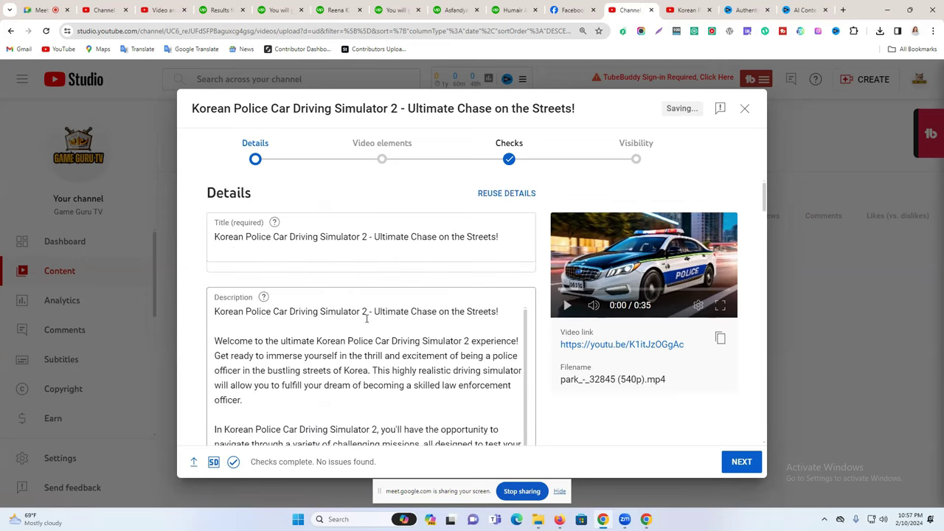
Review the upload details down to the Tags field.
left_click_drag(257, 237, 463, 244)
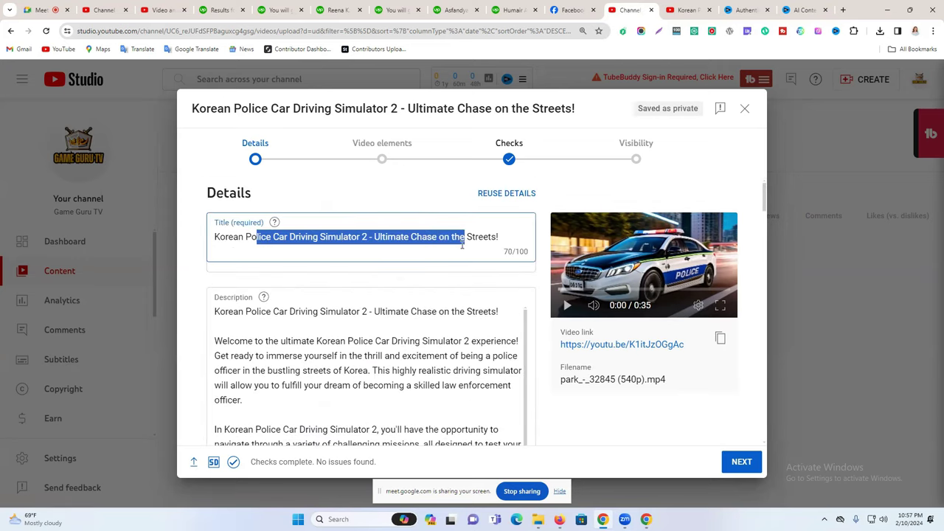
scroll(428, 262, "down", 10)
scroll(264, 311, "down", 10)
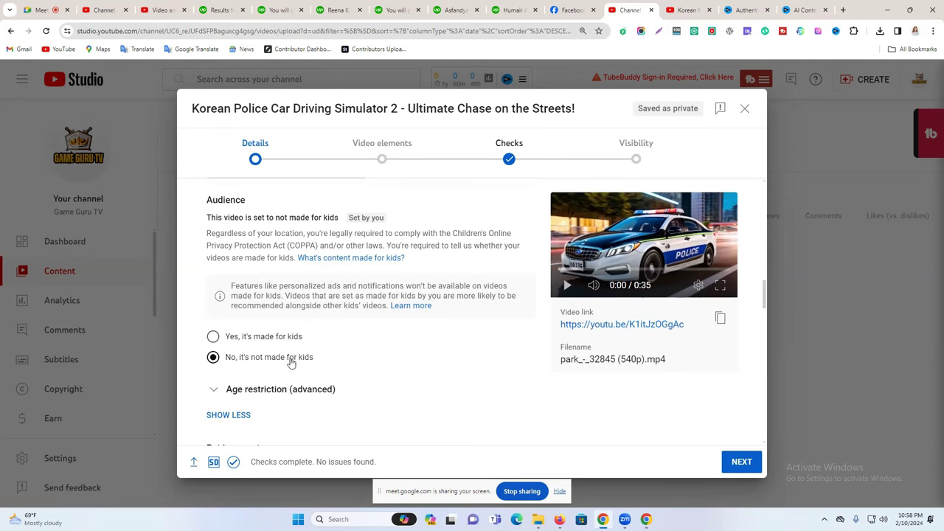
scroll(268, 343, "down", 5)
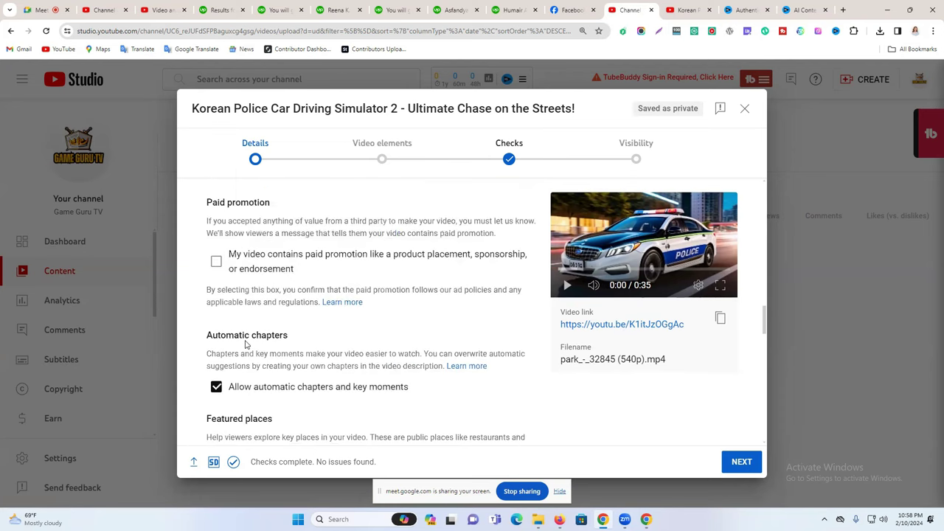
left_click_drag(266, 389, 466, 394)
scroll(448, 390, "down", 3)
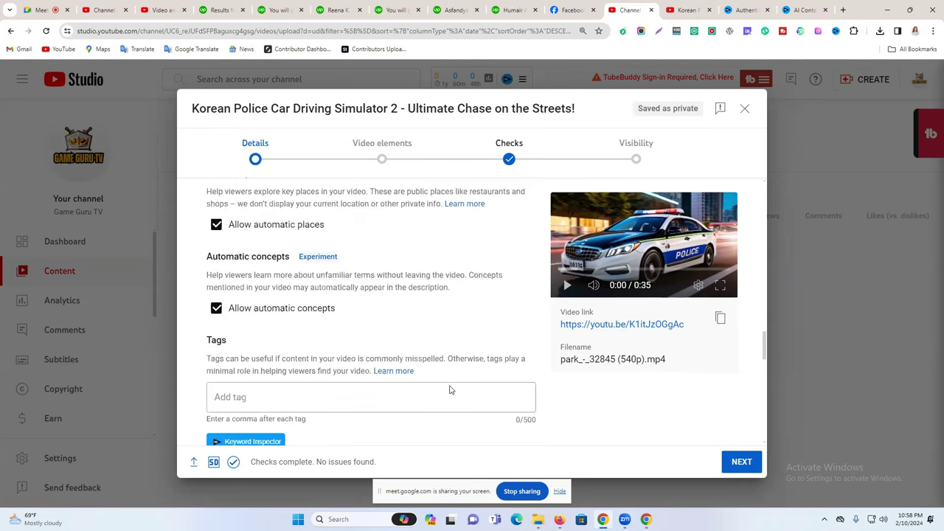
left_click(247, 389)
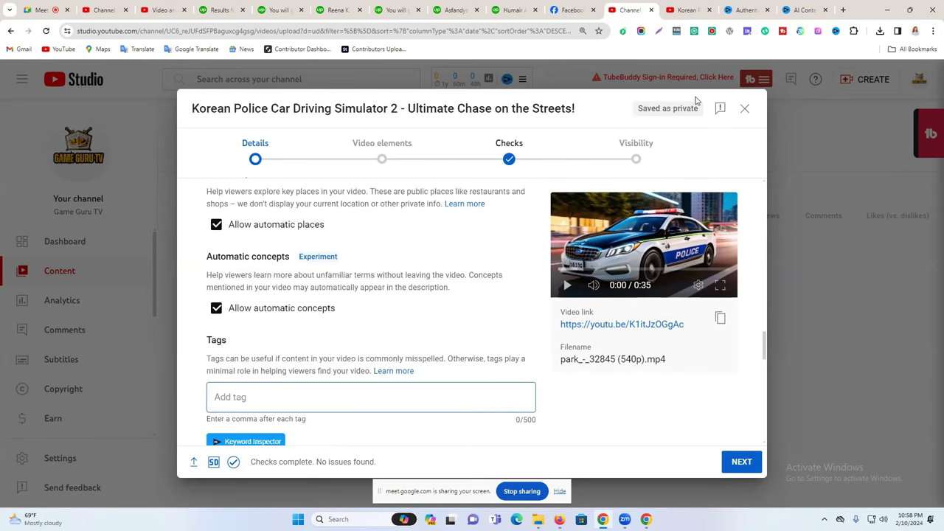
left_click(686, 10)
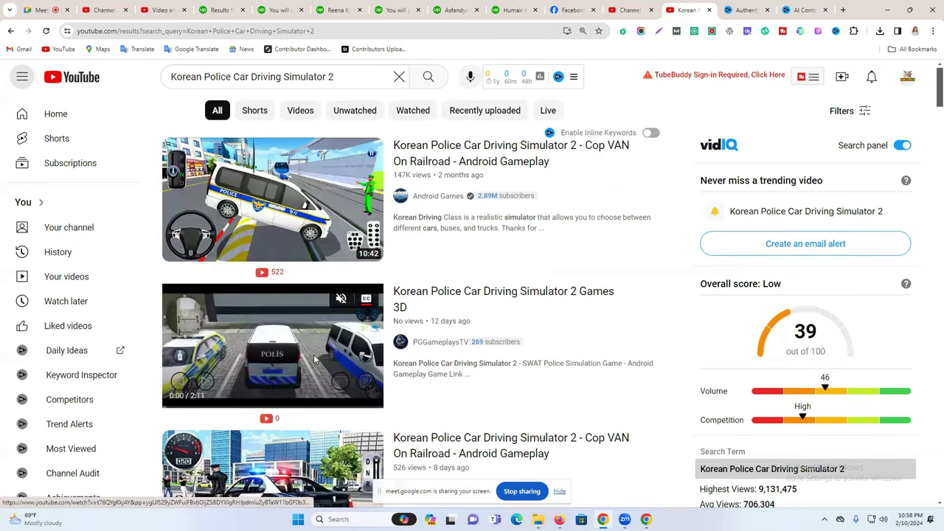
Open the top result 'Korean Police Car Driving Simulator 2 - Cop VAN On Railroad' and browse its page.
scroll(288, 355, "down", 2)
scroll(287, 354, "down", 1)
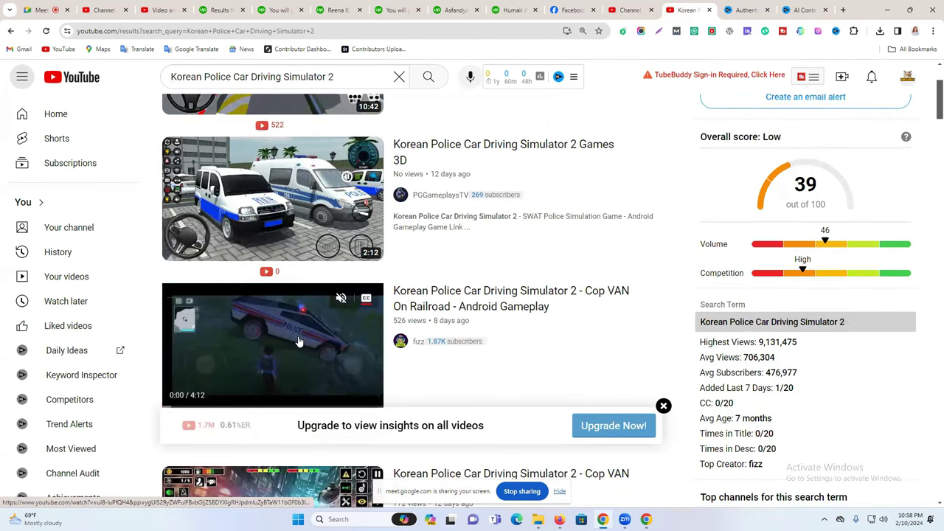
scroll(302, 343, "up", 2)
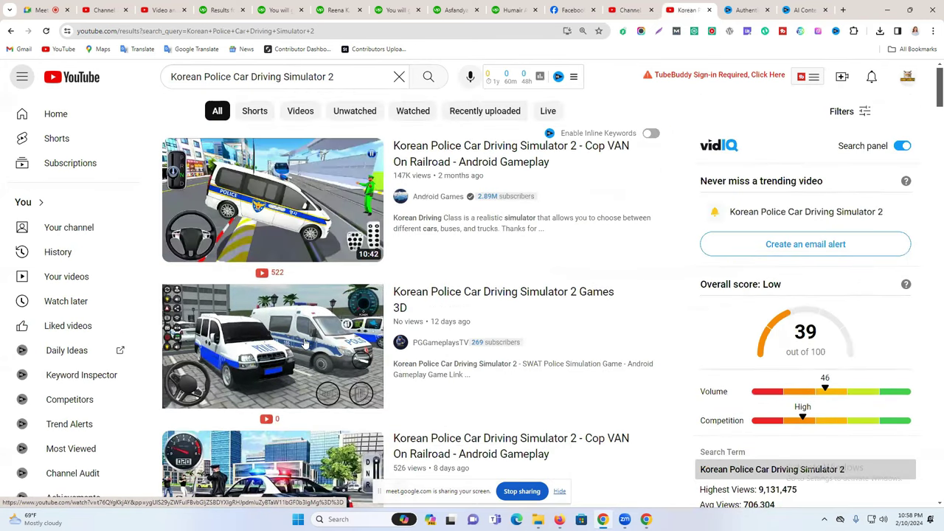
left_click(306, 200)
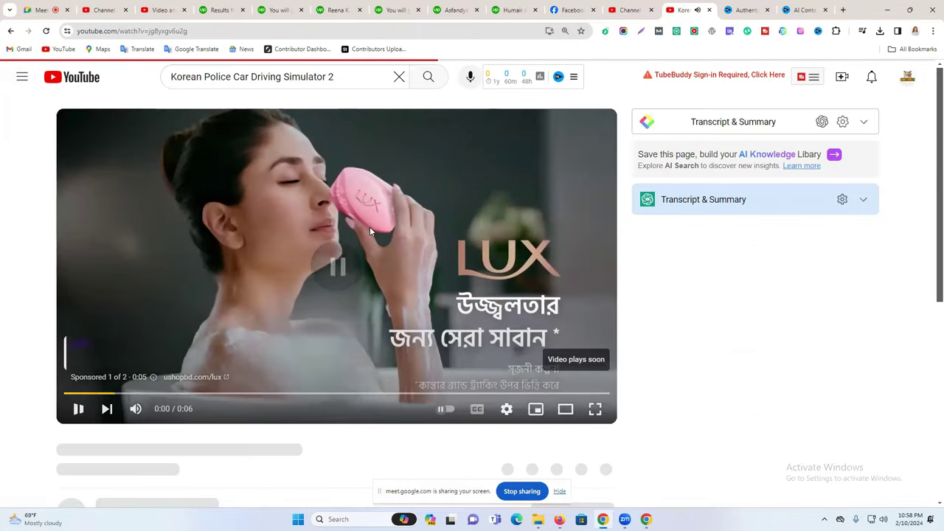
scroll(808, 235, "down", 2)
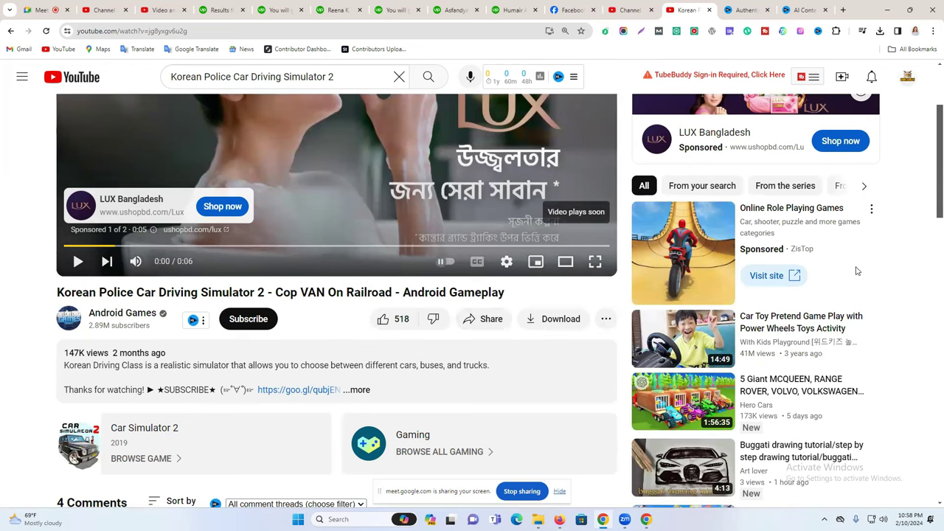
scroll(857, 271, "down", 3)
scroll(856, 271, "up", 5)
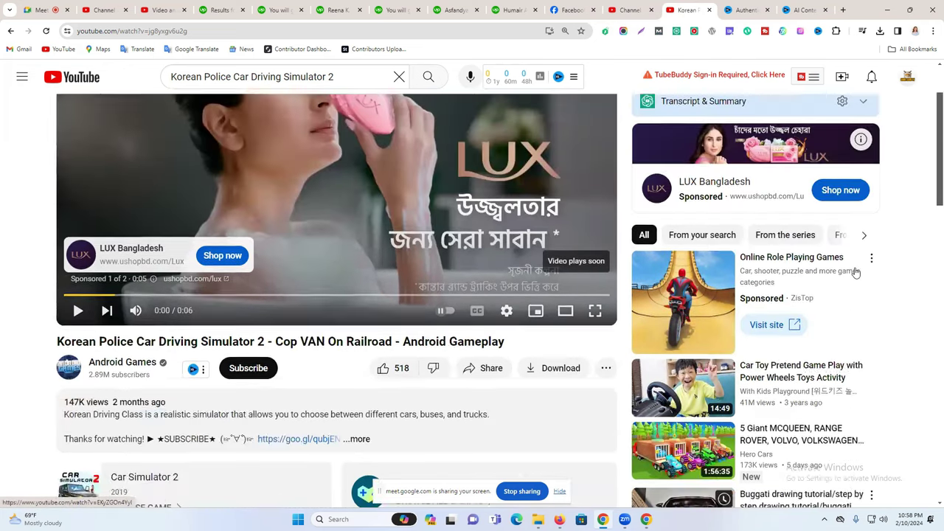
Add the tag 'Korean Police Car Driving Simulator 2' to the upload.
scroll(343, 138, "down", 2)
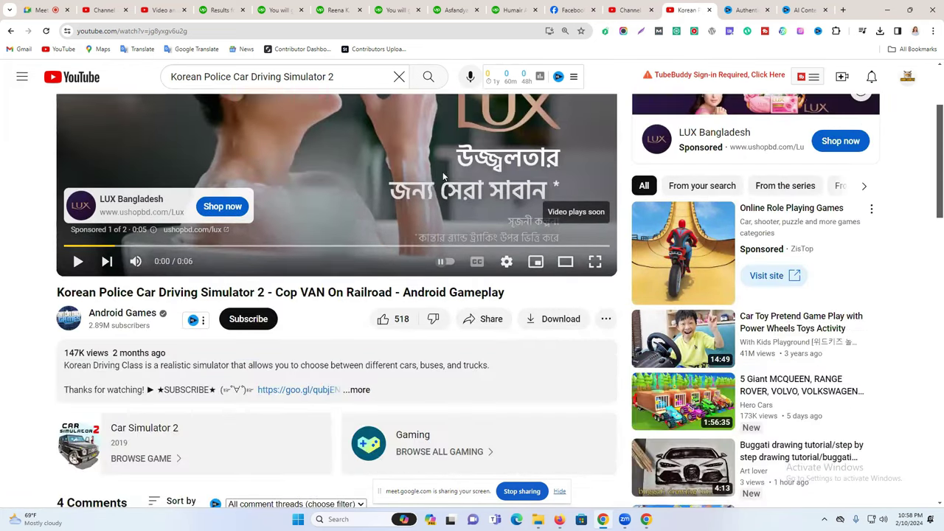
triple_click(303, 77)
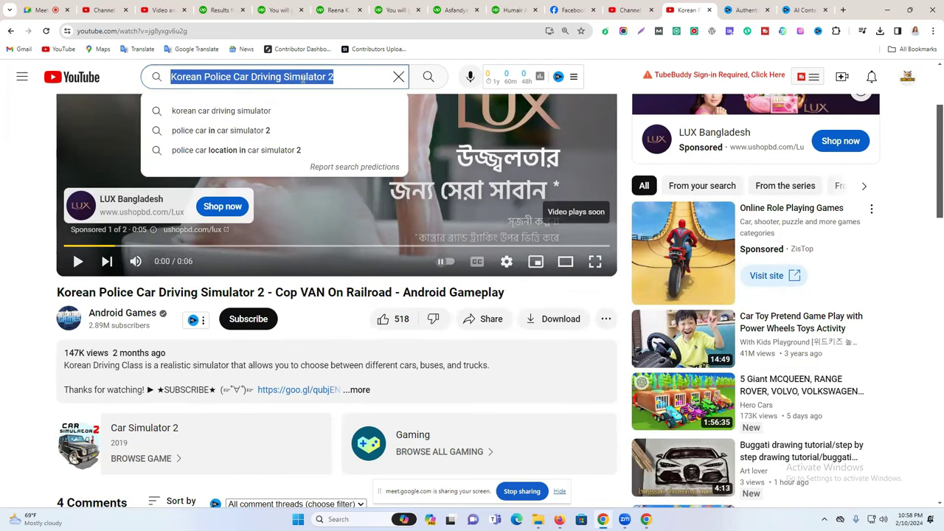
left_click(622, 6)
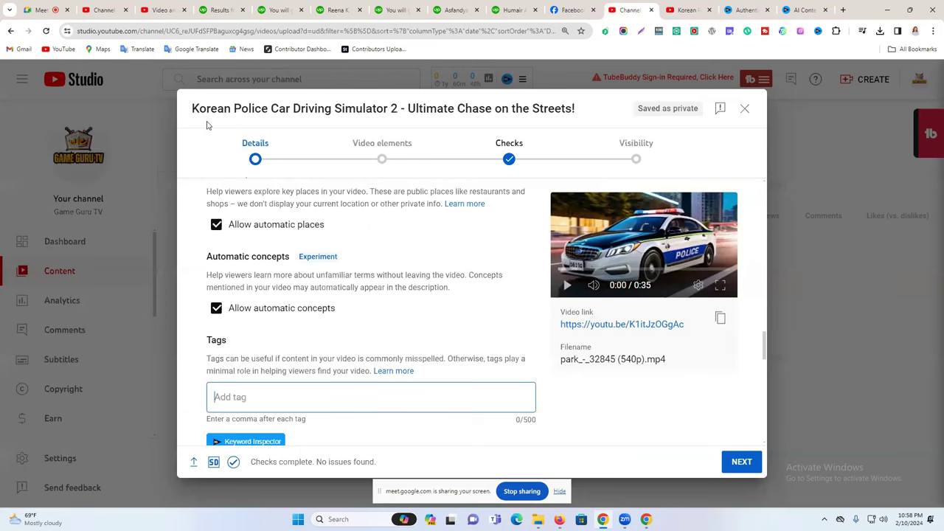
left_click_drag(193, 109, 398, 108)
key("ctrl+c")
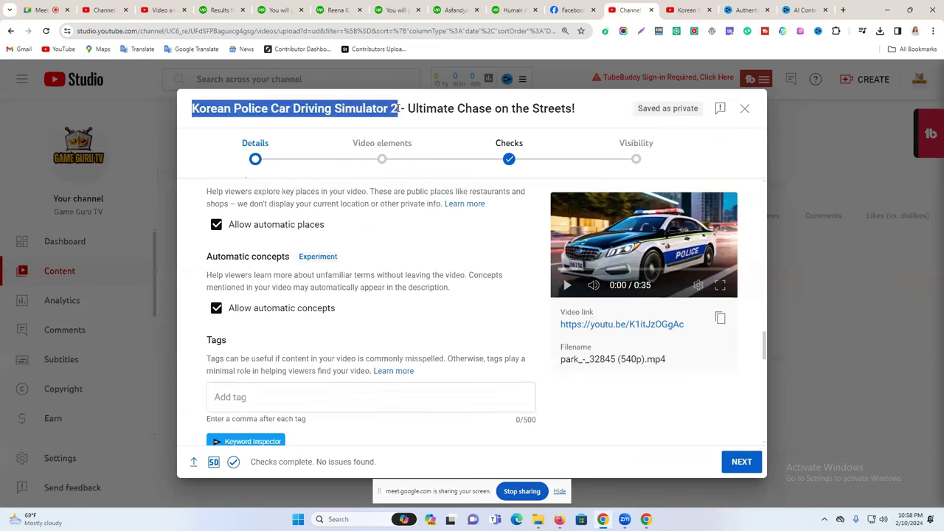
left_click(251, 399)
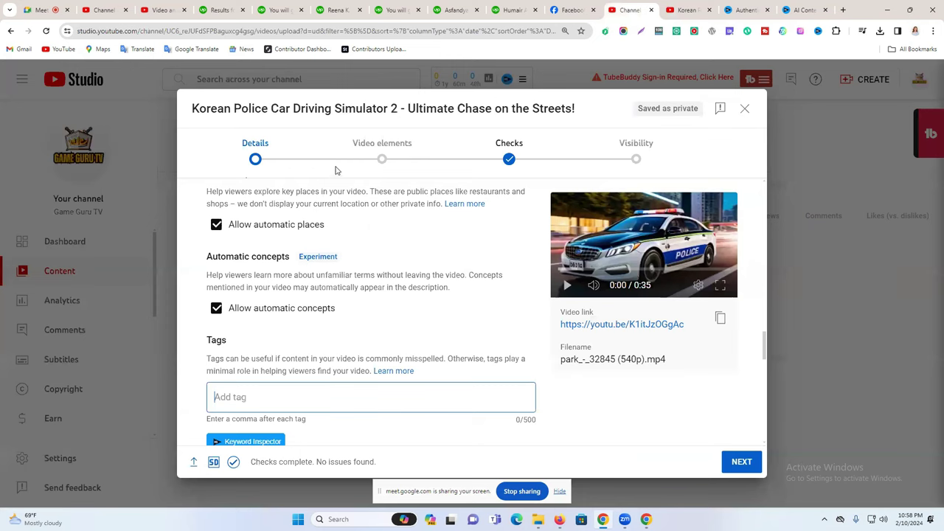
key("ctrl+v")
key("Return")
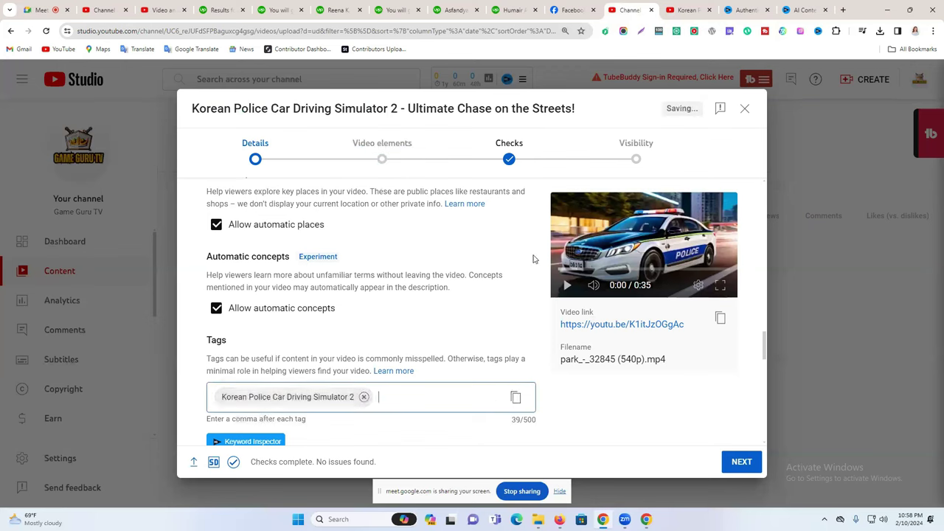
left_click_drag(407, 108, 576, 108)
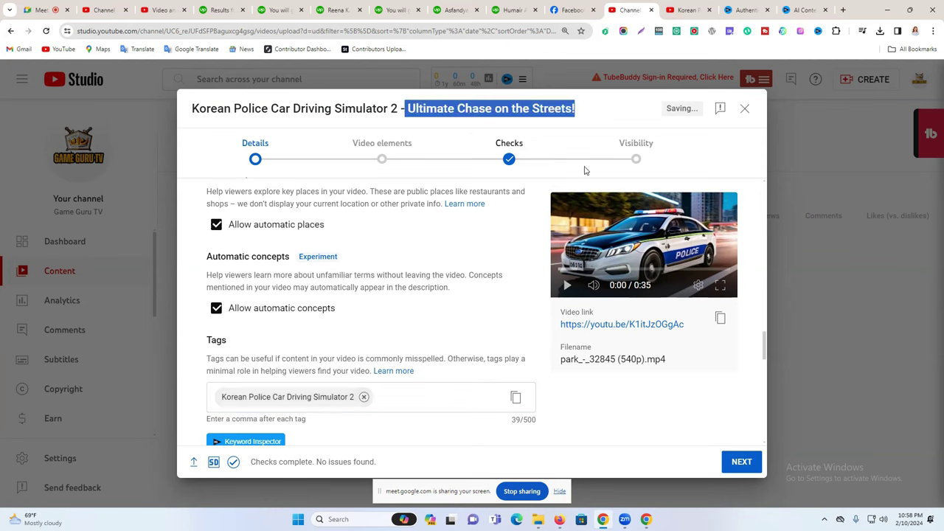
scroll(301, 330, "down", 1)
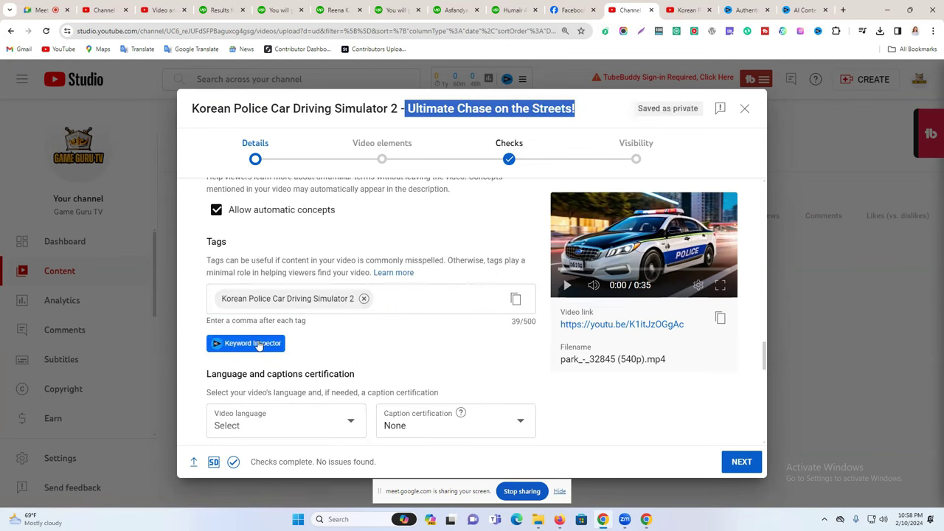
scroll(320, 325, "down", 2)
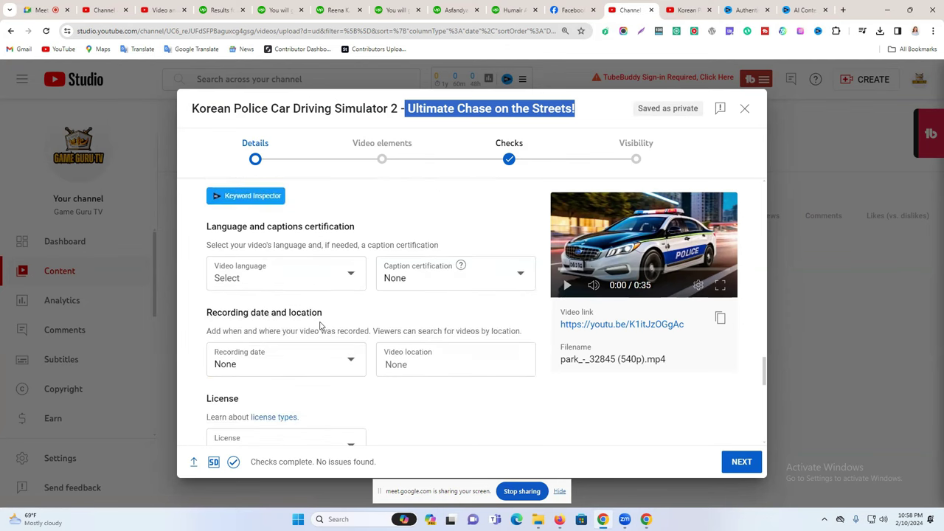
left_click(686, 10)
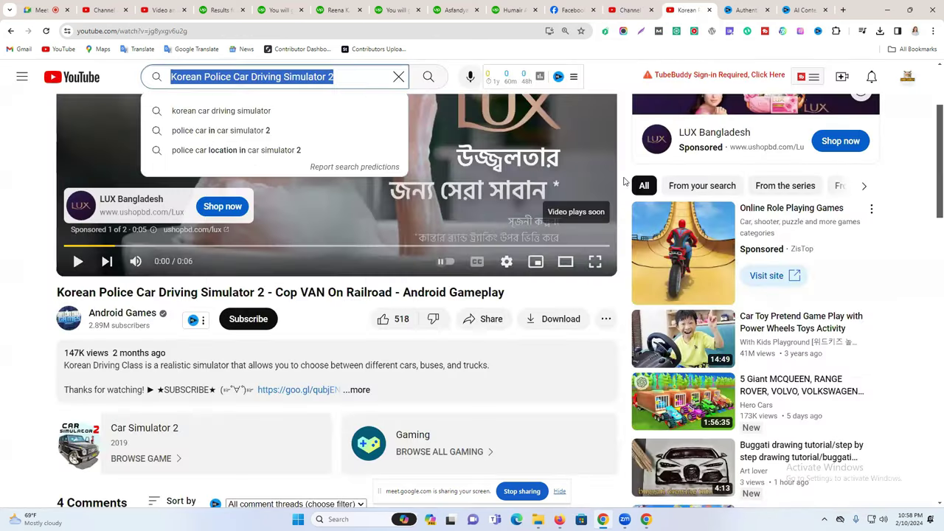
Reload the competitor's watch page and gather its video tags.
scroll(790, 304, "up", 2)
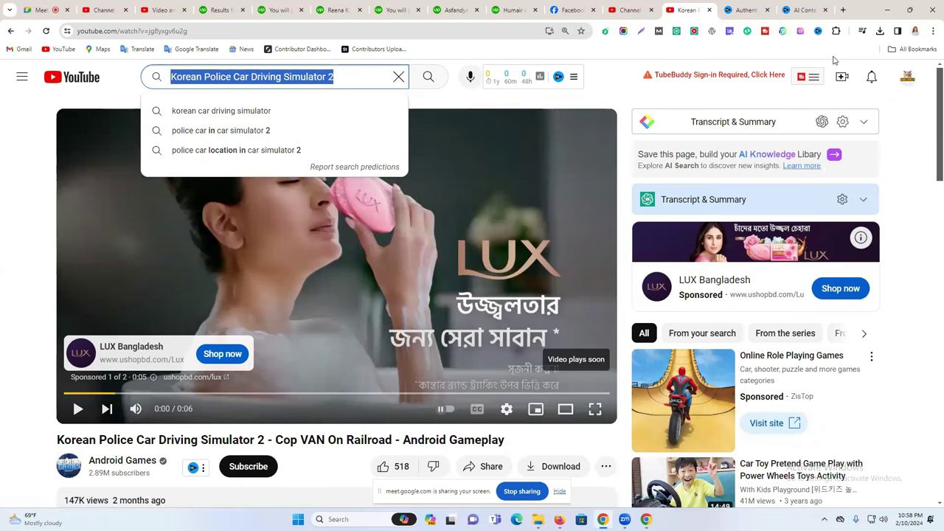
scroll(786, 185, "down", 5)
scroll(793, 186, "up", 5)
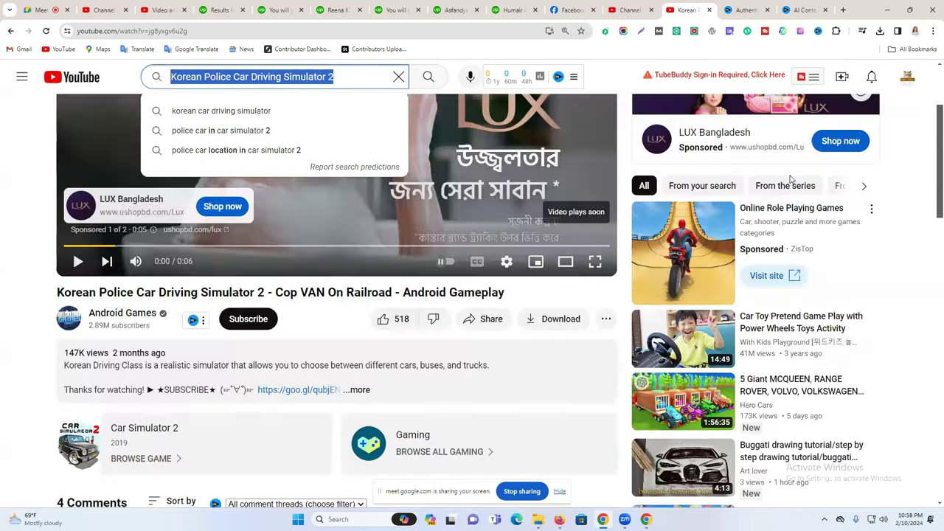
left_click(45, 31)
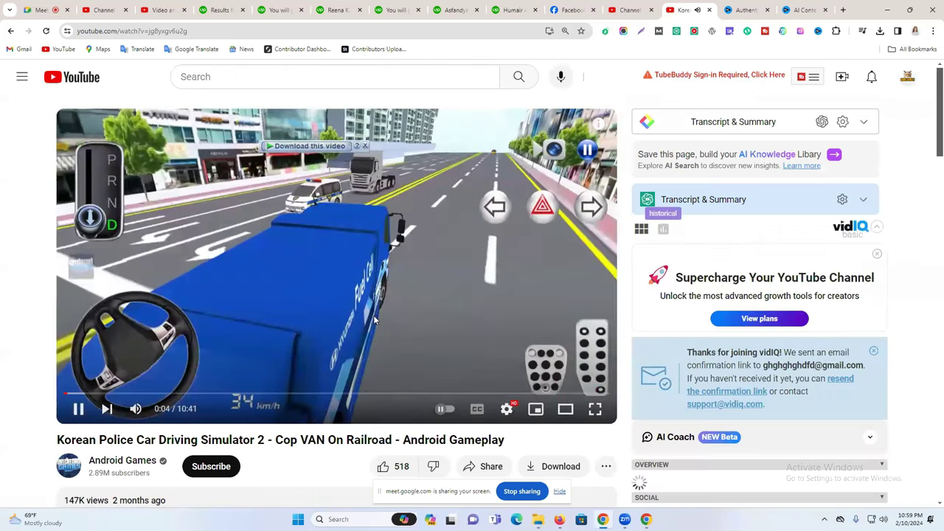
scroll(768, 302, "down", 10)
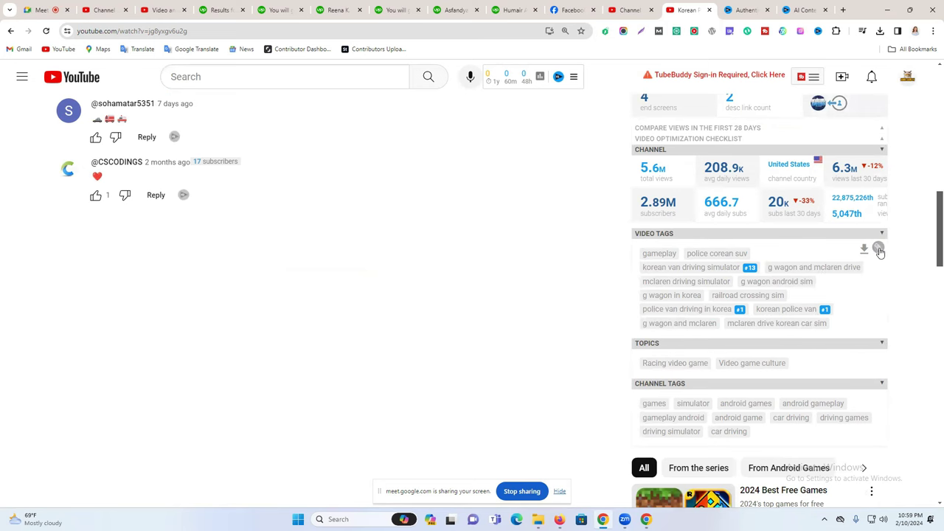
scroll(885, 252, "down", 1)
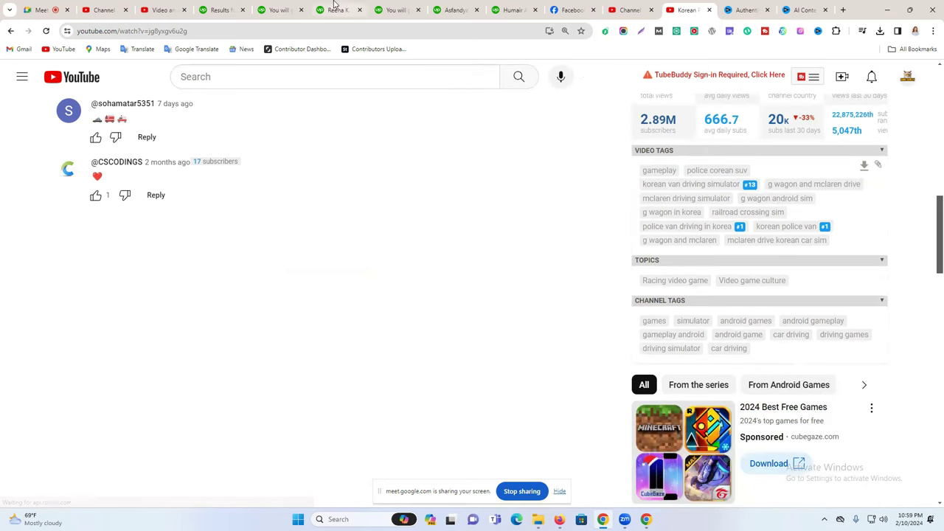
Paste twelve competitor tags, gameplay through mclaren drive korean car sim, into Tags (323/500).
left_click(630, 9)
scroll(369, 281, "down", 6)
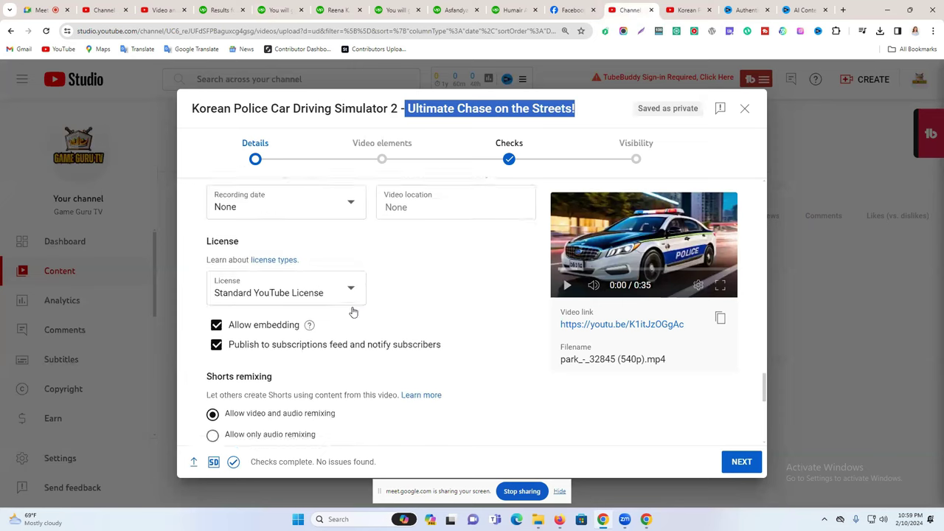
scroll(341, 329, "up", 3)
scroll(342, 329, "up", 6)
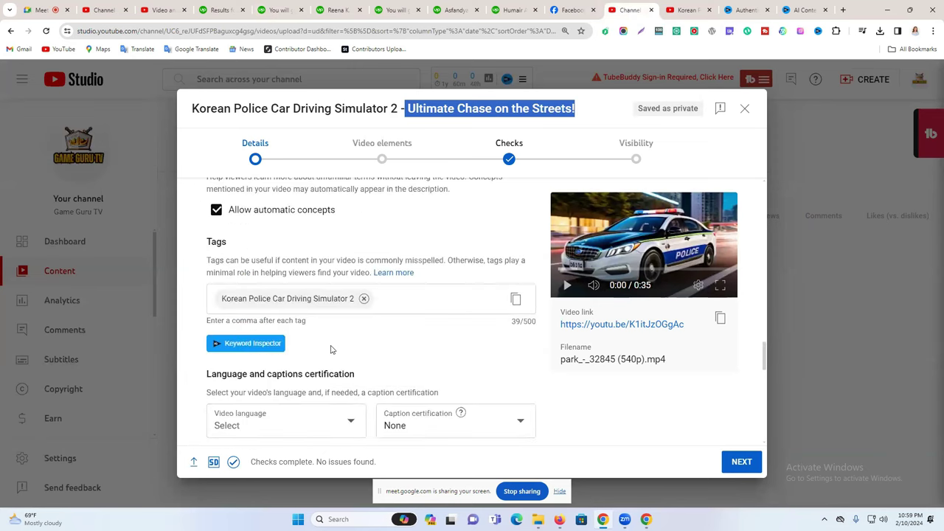
scroll(332, 347, "down", 2)
left_click(392, 397)
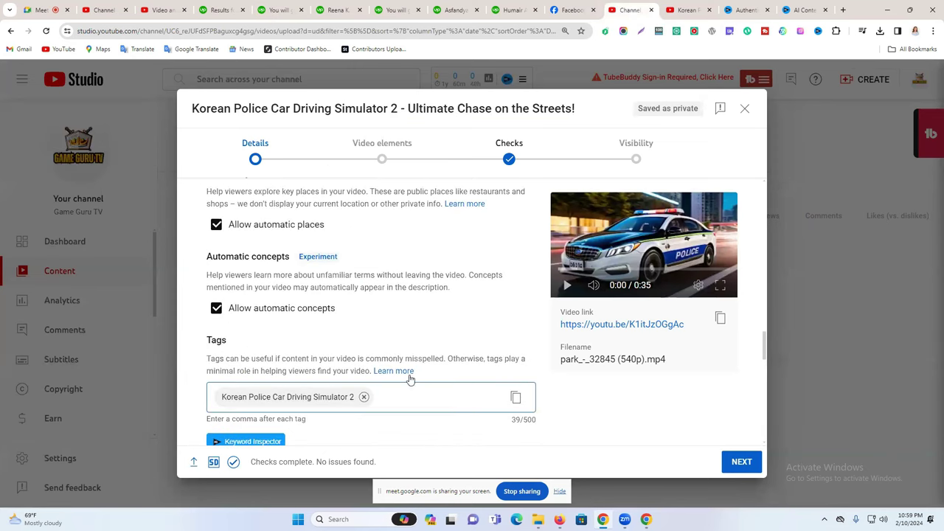
scroll(411, 379, "down", 3)
key("ctrl+Tab")
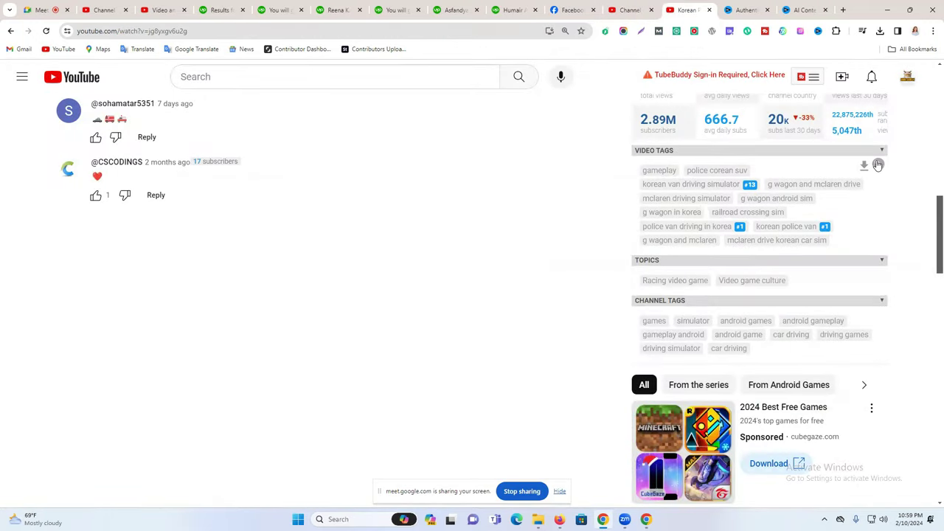
left_click(170, 10)
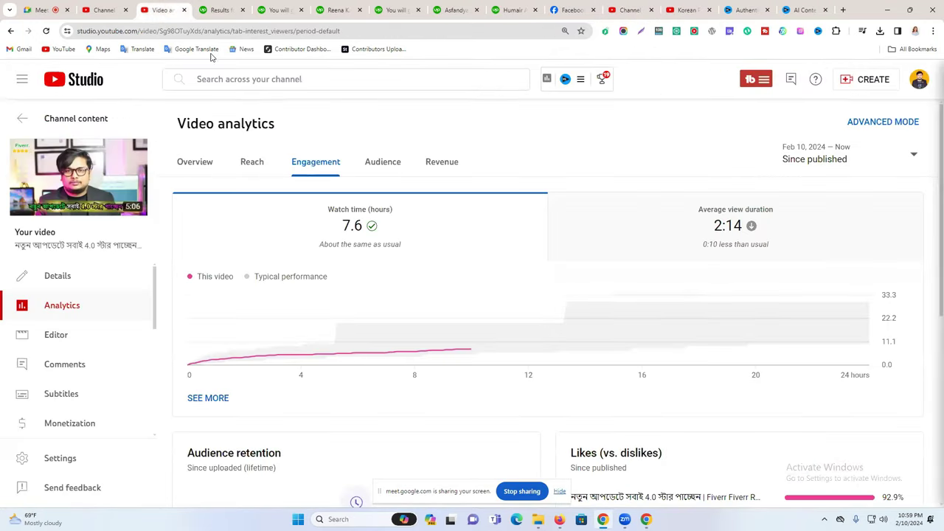
left_click(657, 8)
scroll(424, 327, "up", 5)
scroll(412, 420, "down", 2)
type("gameplay, police corean suv, korean van driving simulator, g wagon and mclaren drive, mclaren driving simulator, g wagon android sim, g wagon in korea, railroad crossing sim, police van driving in korea, korean police van, g wagon and mclaren, mclaren drive korean car sim")
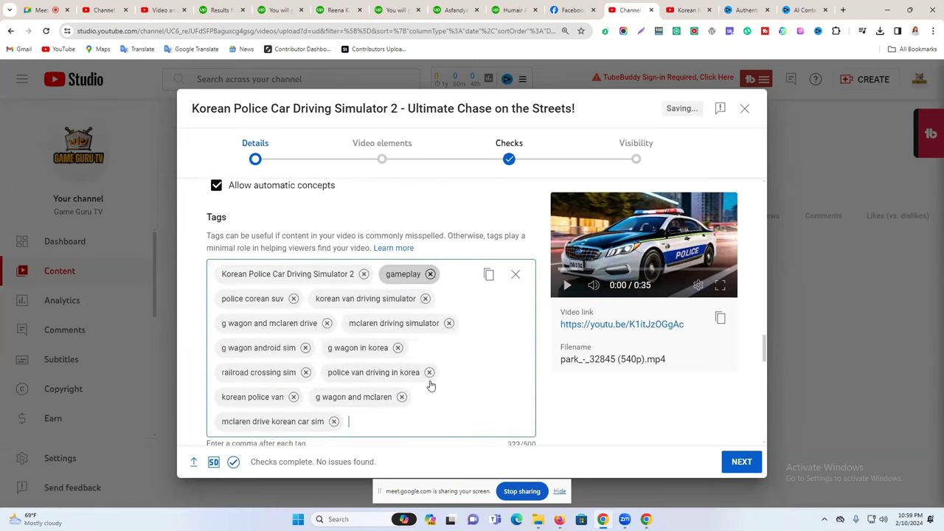
Remove the 'g wagon in korea', 'g wagon android sim' and 'g wagon and mclaren drive' tags.
left_click(398, 323)
left_click(306, 323)
left_click(327, 299)
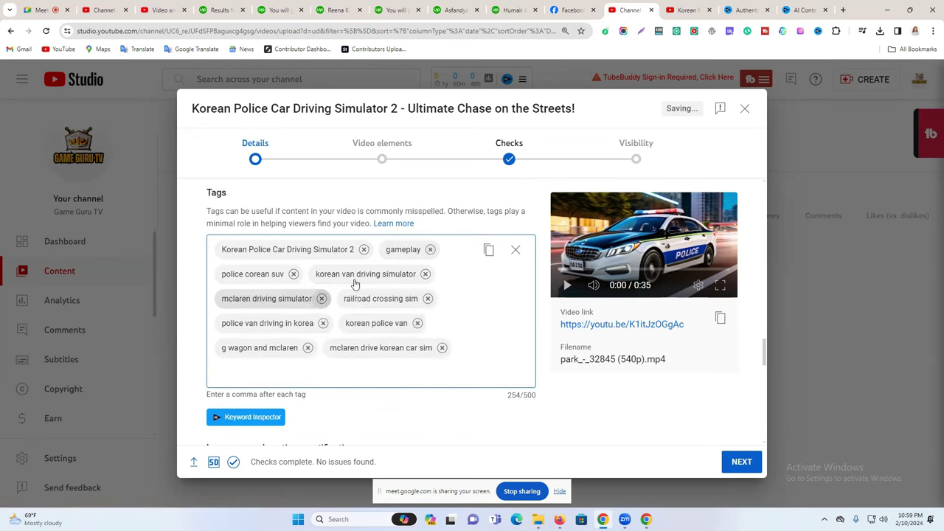
Compare with the competitor's 'police van driving in korea' and 'korean police van' tags.
left_click(685, 9)
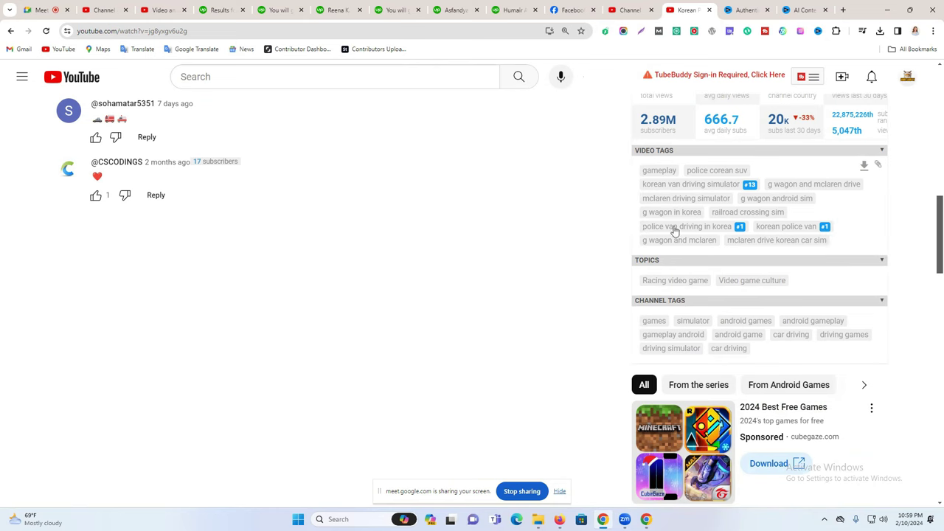
left_click_drag(643, 226, 730, 228)
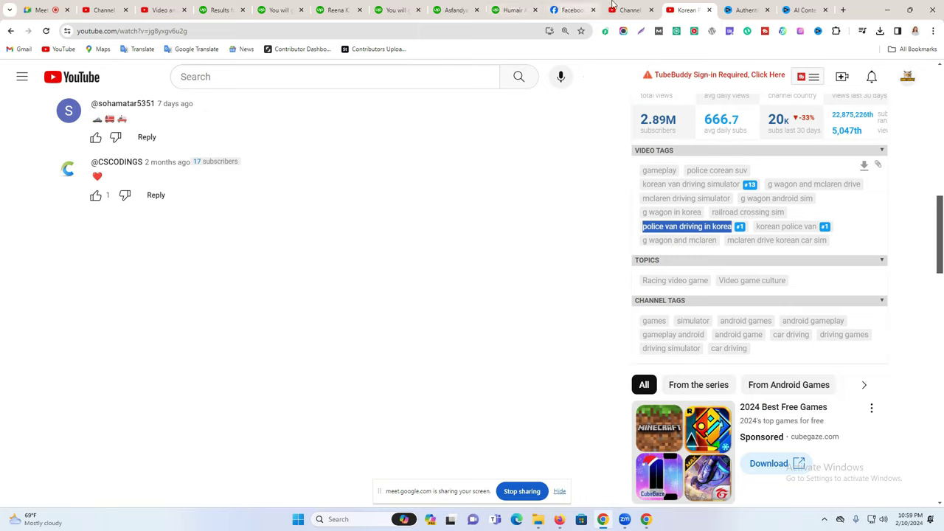
left_click(628, 9)
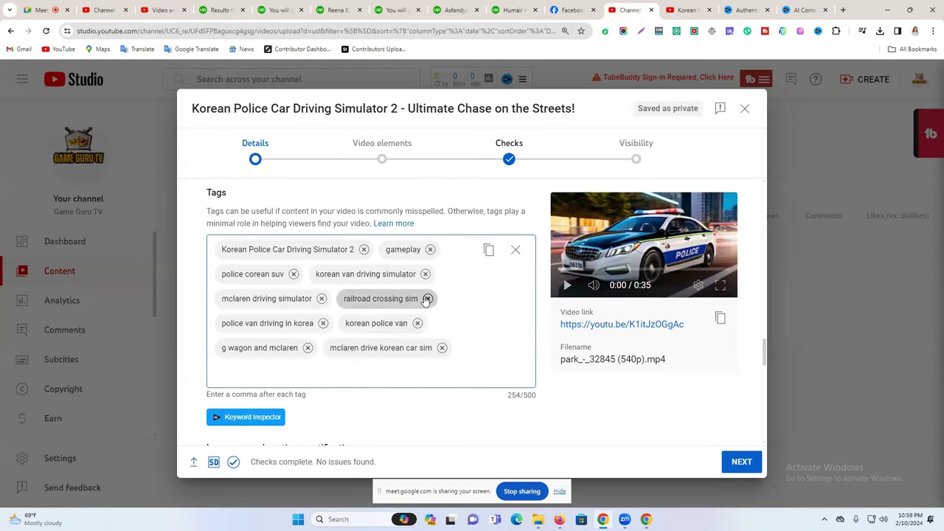
left_click(683, 6)
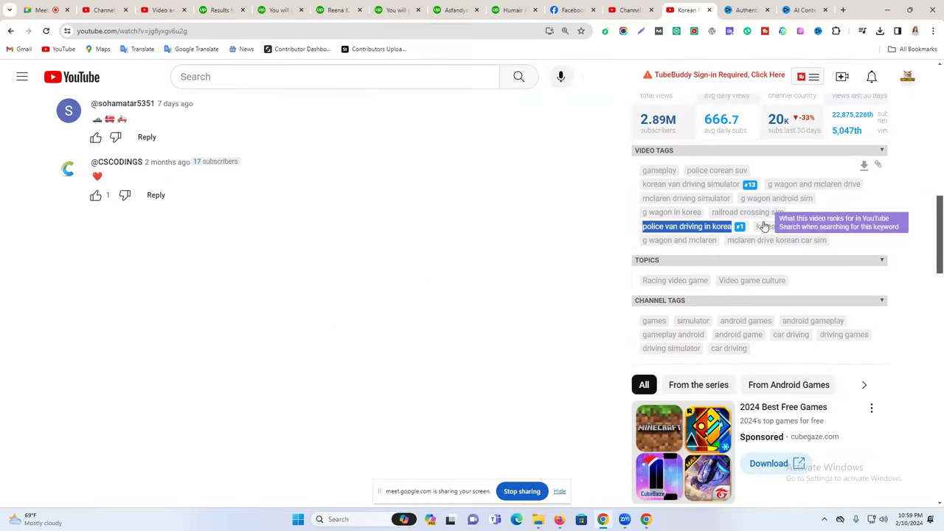
left_click_drag(818, 227, 756, 229)
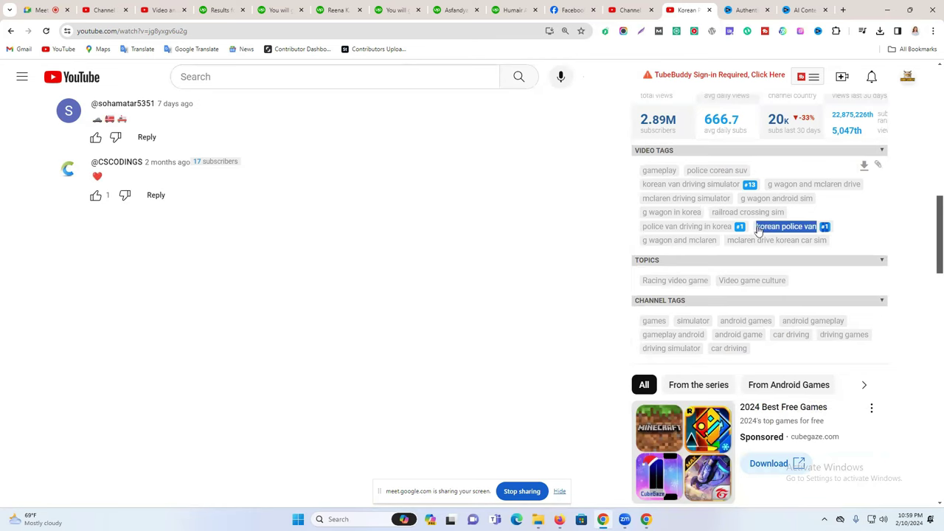
left_click(627, 6)
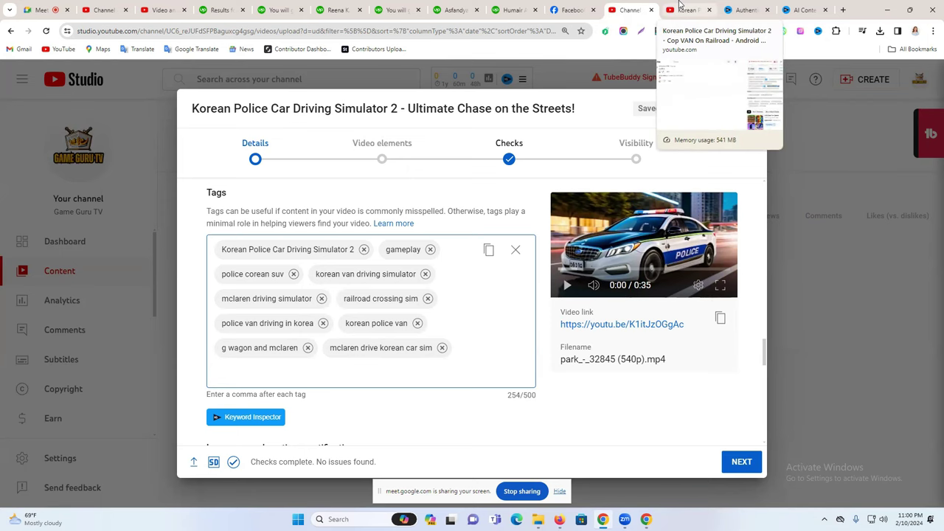
Recheck the trimmed ten-tag list at 254/500 characters, then start a new browser tab.
left_click(681, 7)
left_click(629, 10)
scroll(472, 294, "up", 1)
scroll(472, 293, "down", 3)
scroll(475, 288, "up", 3)
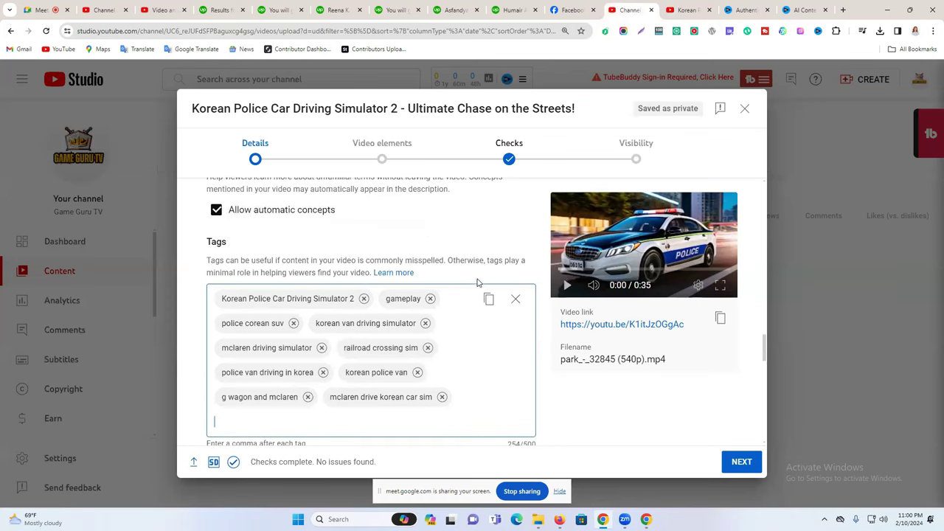
scroll(478, 279, "down", 3)
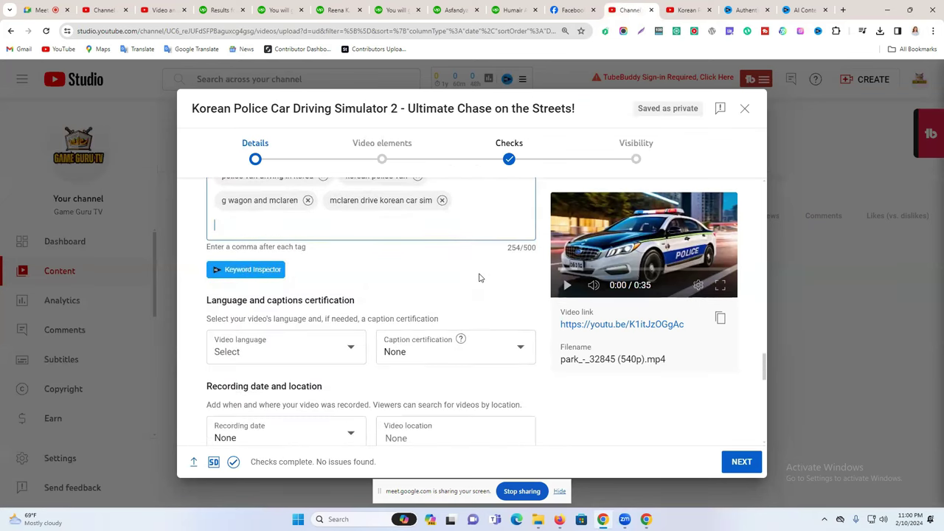
scroll(479, 278, "down", 4)
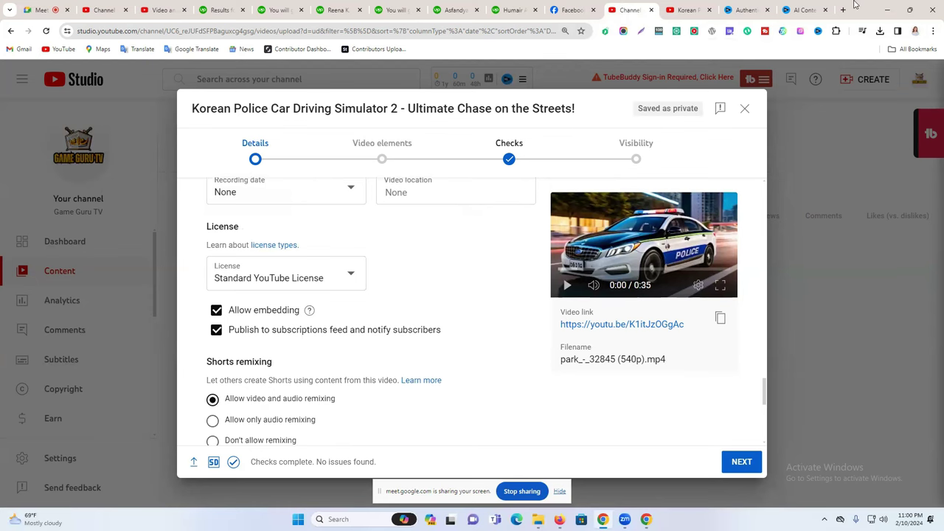
left_click(844, 9)
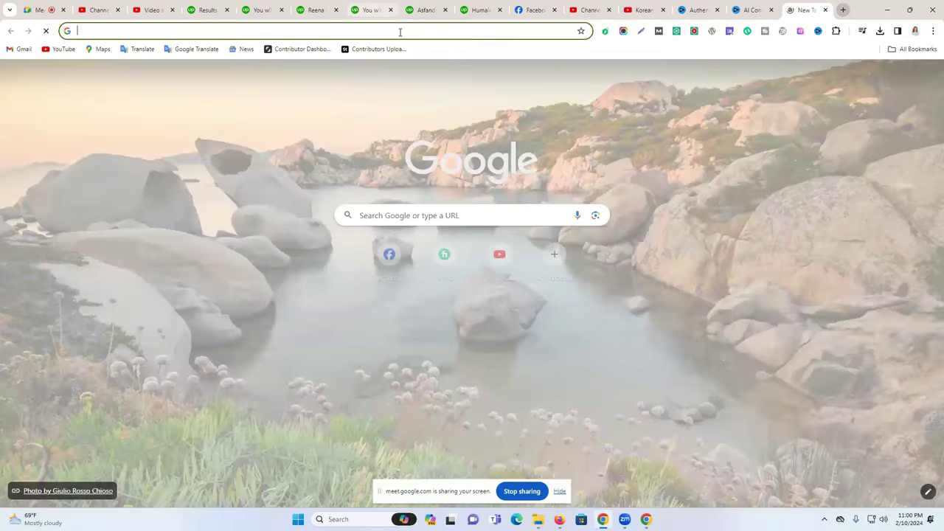
Search Google for 'youtube tag generator' and open the RapidTags 'YouTube Tag Generator and Optimizer' result.
left_click(400, 32)
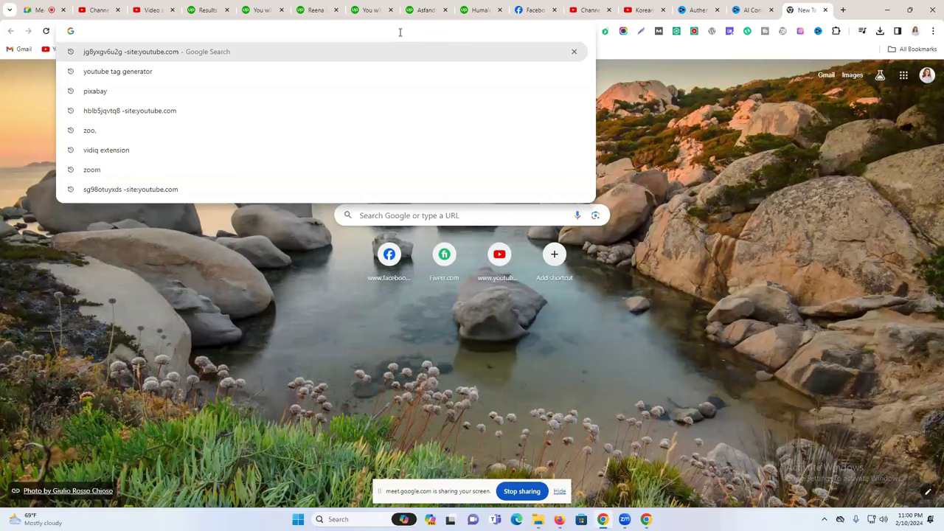
type("y")
left_click(214, 75)
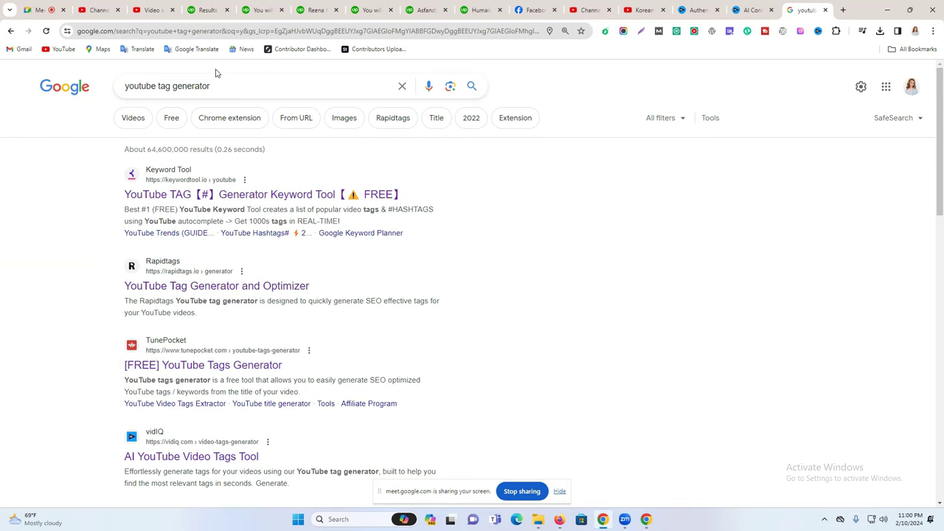
left_click_drag(166, 86, 240, 86)
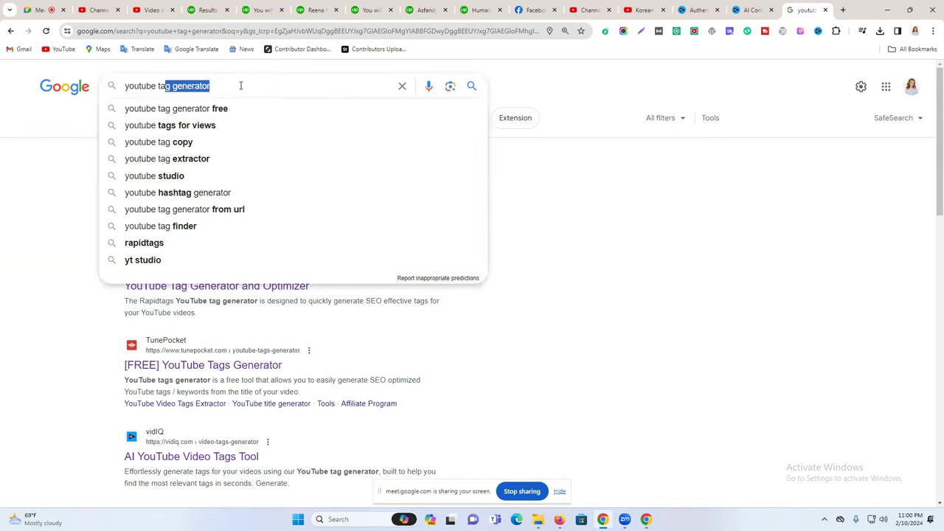
left_click(674, 232)
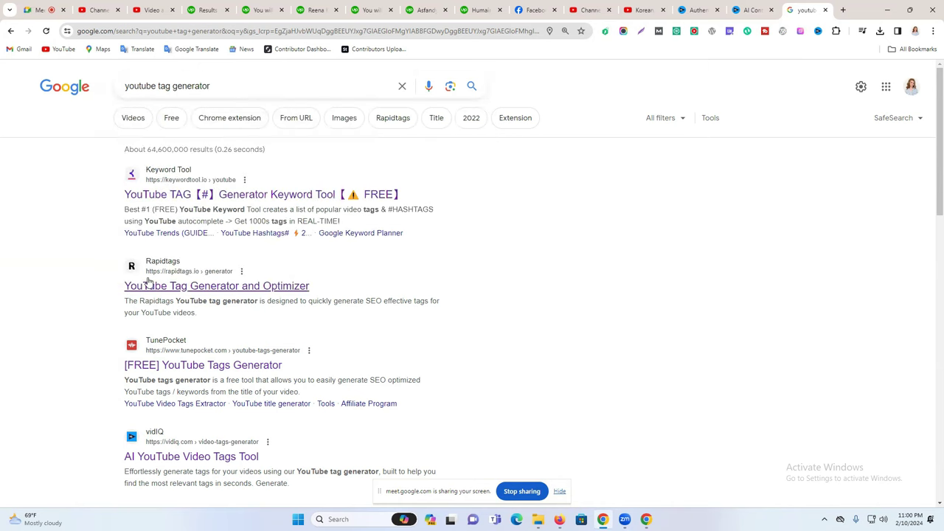
left_click(185, 293)
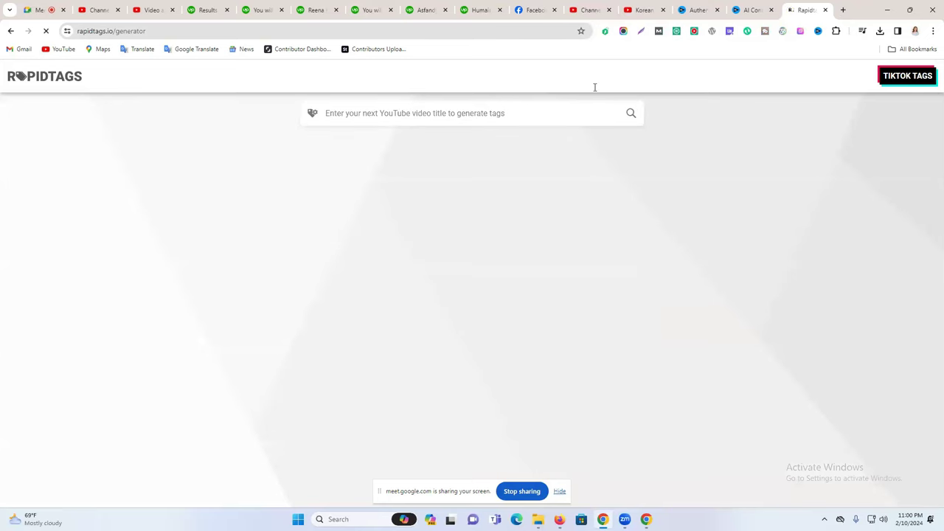
Select the Studio title 'Korean Police Car Driving Simulator 2 - Ultimate Chase on the Streets!' for copying.
left_click(602, 7)
scroll(380, 237, "up", 10)
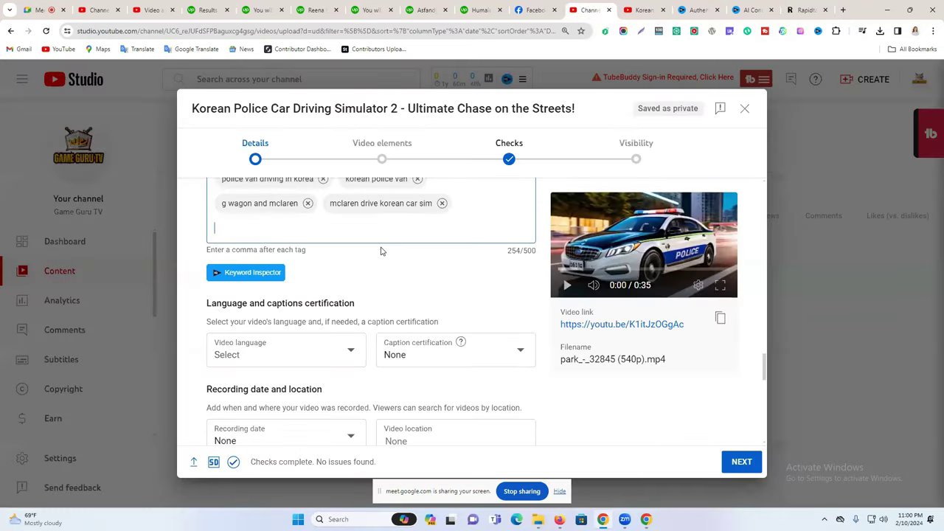
scroll(380, 249, "up", 10)
left_click_drag(269, 107, 576, 108)
scroll(439, 284, "up", 5)
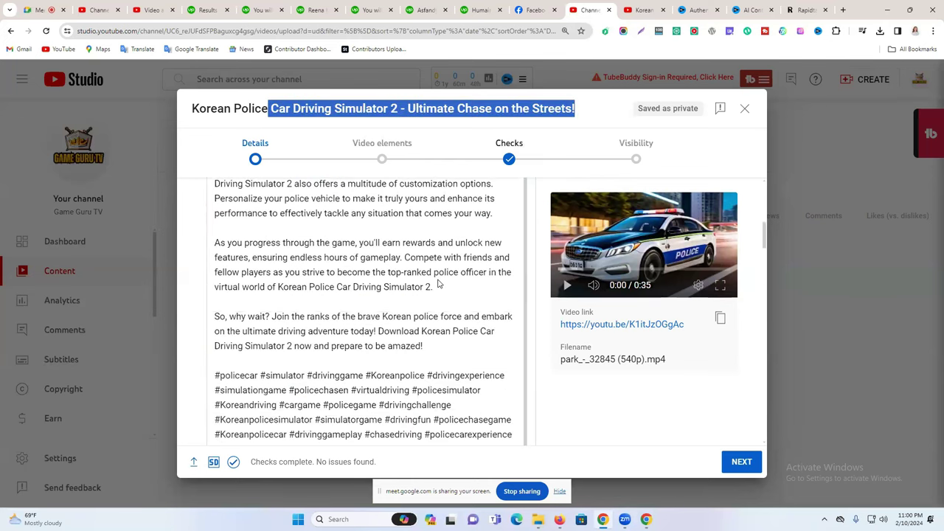
scroll(439, 285, "up", 5)
left_click(380, 237)
key("ctrl+a")
key("ctrl+c")
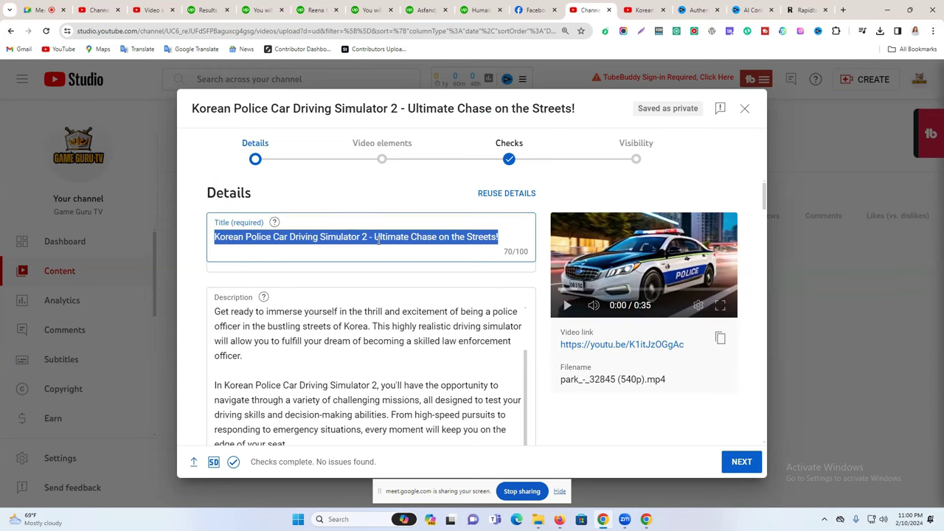
Paste the title into the RapidTags box and generate tags from it.
left_click(805, 8)
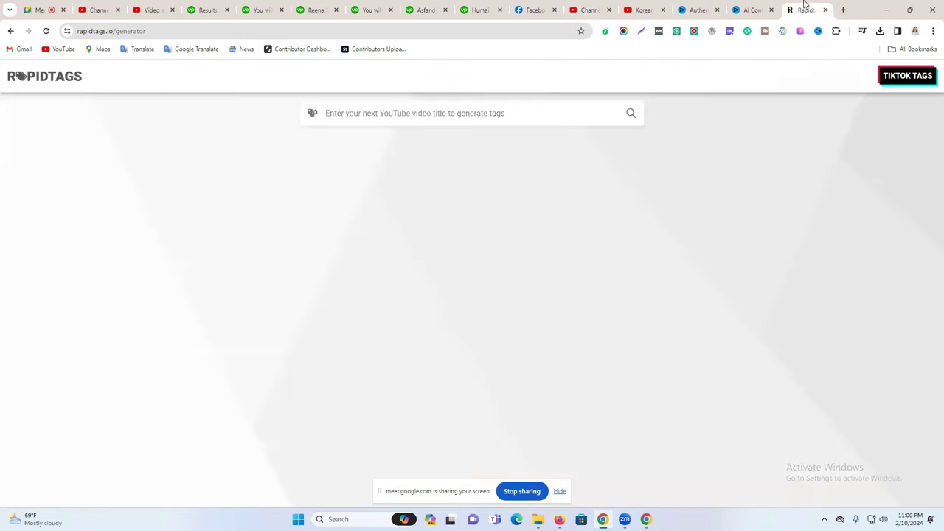
left_click(386, 114)
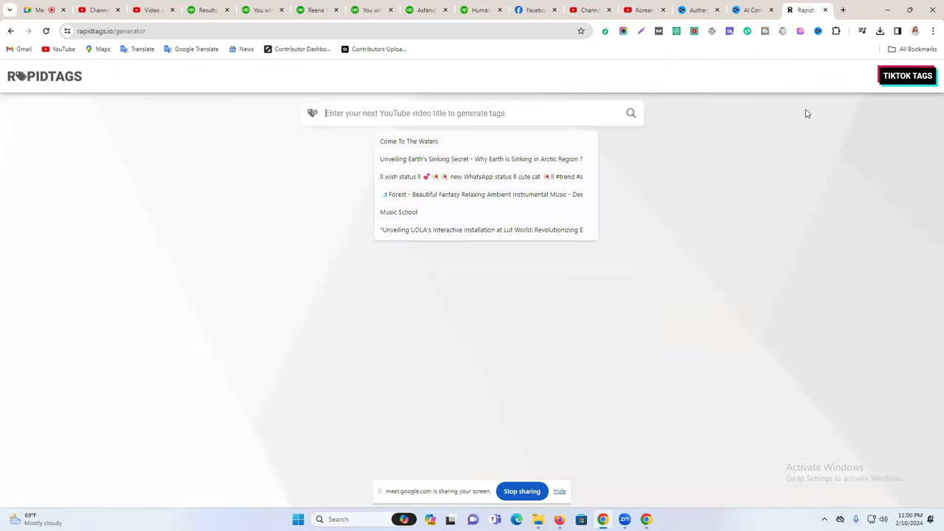
key("ctrl+v")
left_click(631, 115)
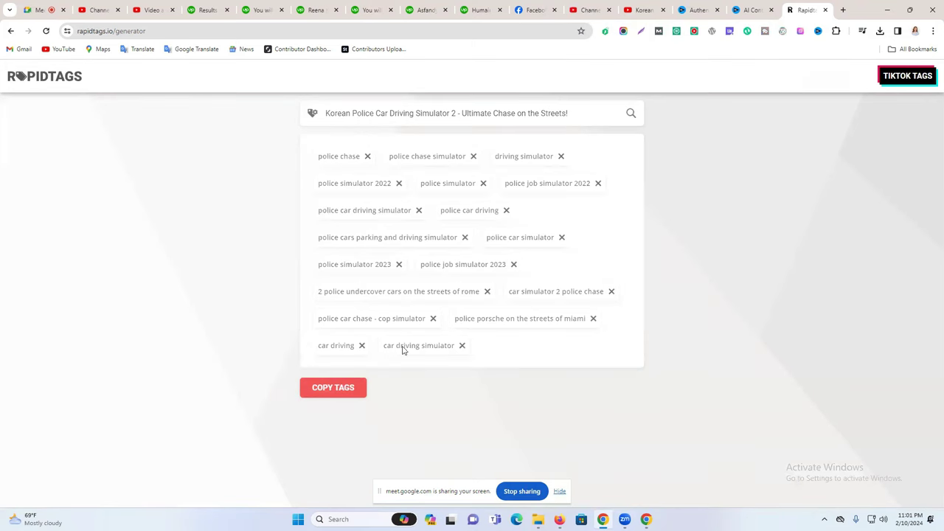
Remove the 'police car chase - cop simulator' tag and copy the remaining RapidTags tags.
left_click(434, 319)
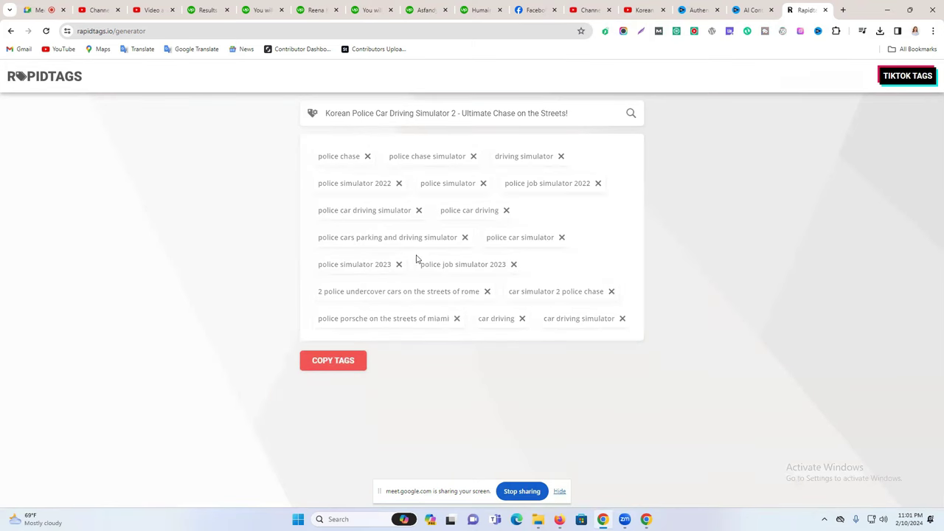
left_click(342, 363)
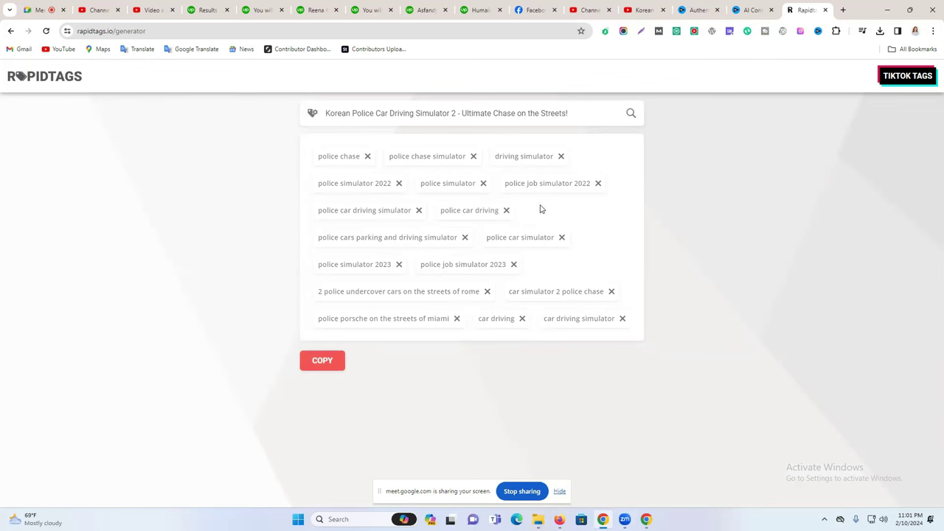
Paste the copied RapidTags keywords into the video's Tags field, which overshoots the limit at 716/500.
left_click(591, 10)
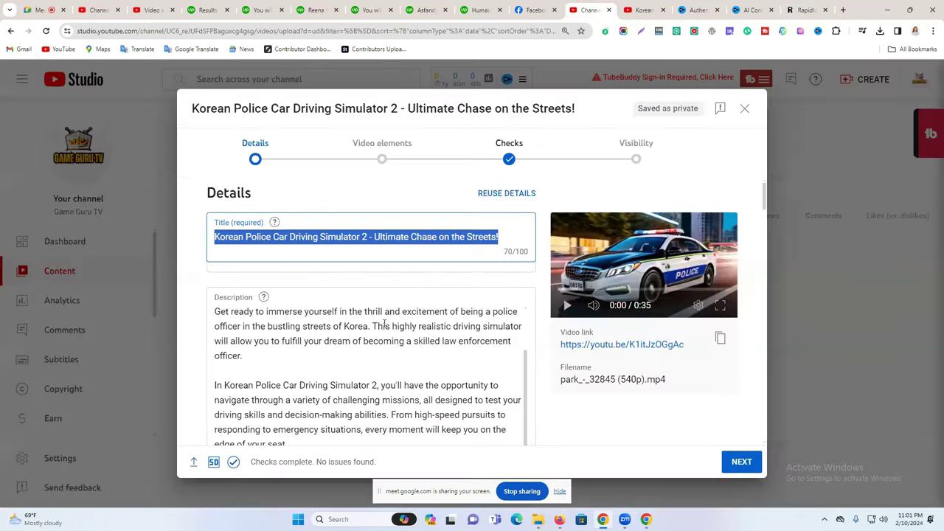
scroll(384, 323, "down", 20)
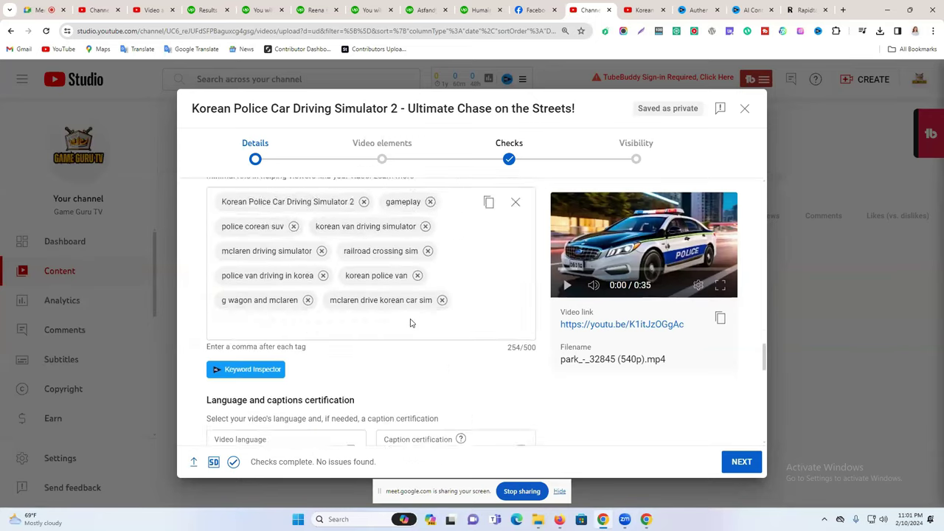
scroll(411, 323, "down", 1)
left_click(430, 272)
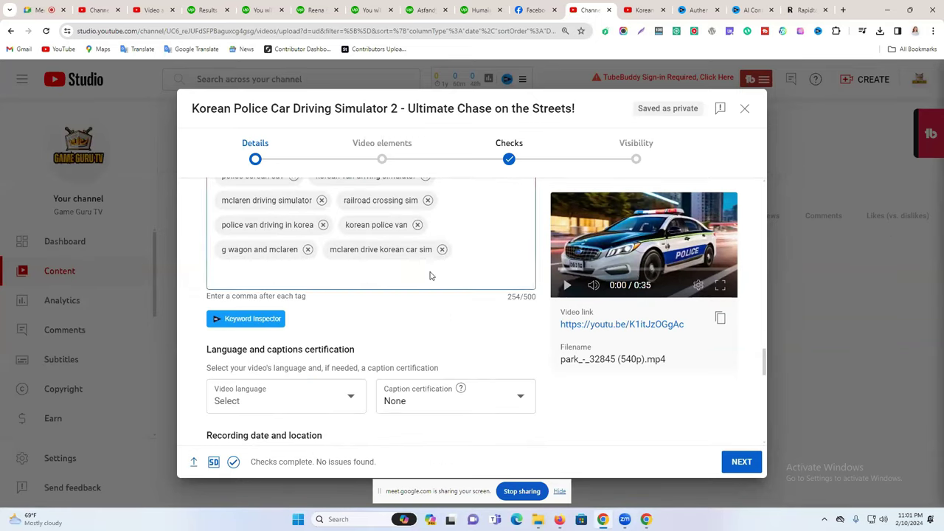
key("ctrl+v")
left_click_drag(507, 296, 532, 296)
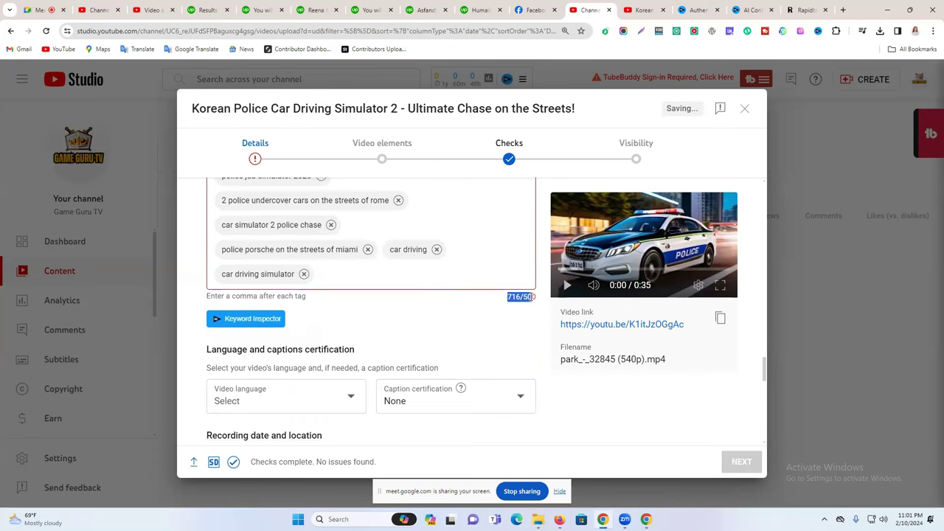
double_click(530, 297)
left_click_drag(520, 297, 507, 298)
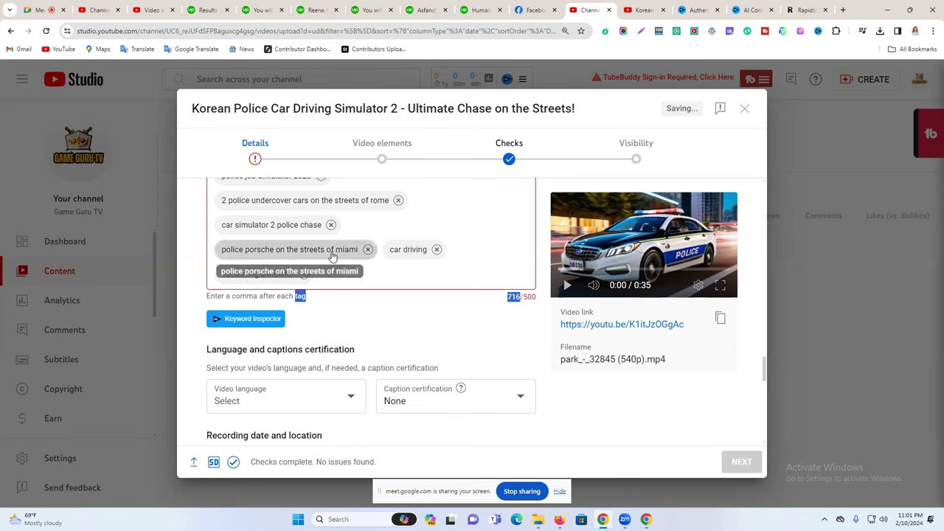
Delete dated tags such as police simulator 2022/2023 and police job simulator 2022/2023.
left_click(368, 249)
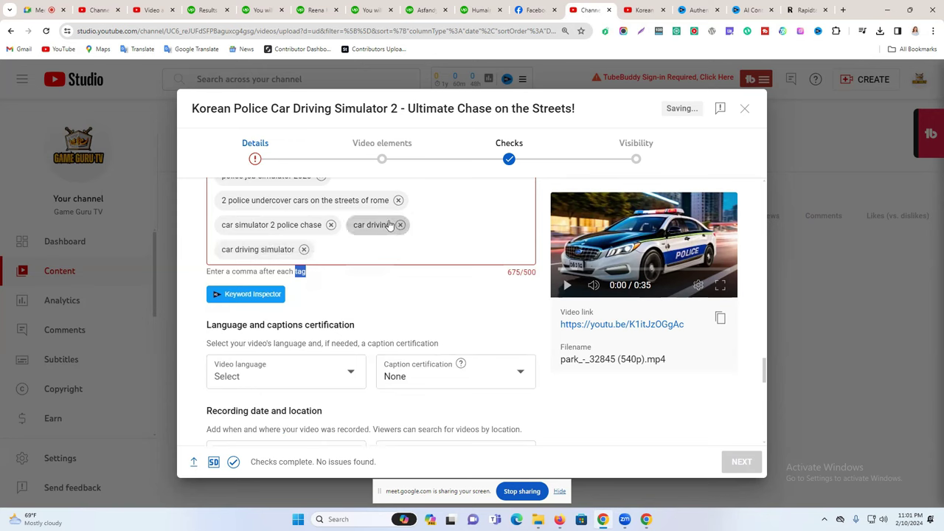
left_click(398, 201)
scroll(443, 310, "up", 3)
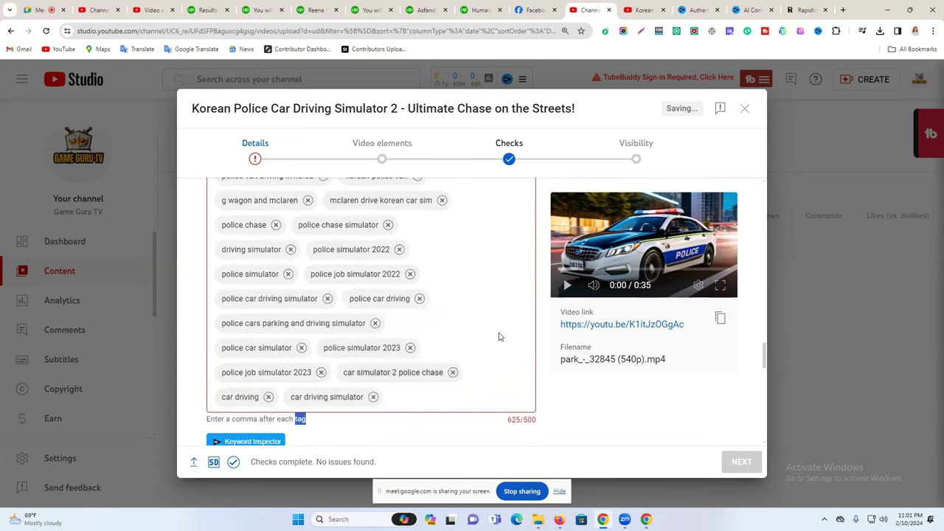
left_click(410, 273)
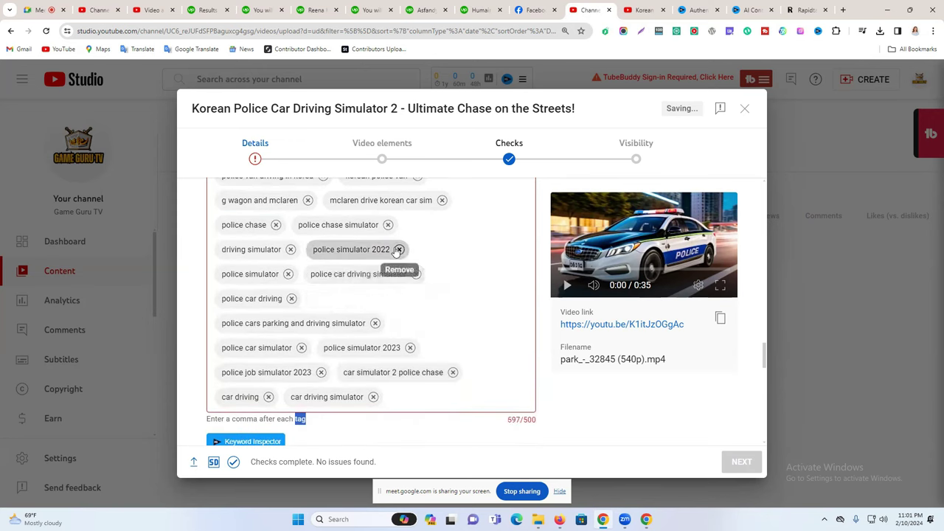
left_click(399, 249)
left_click(410, 323)
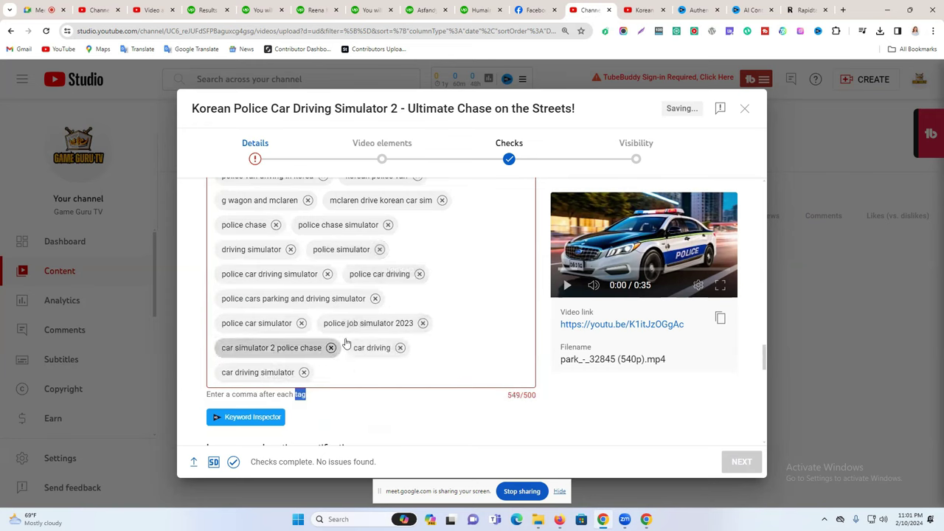
double_click(377, 323)
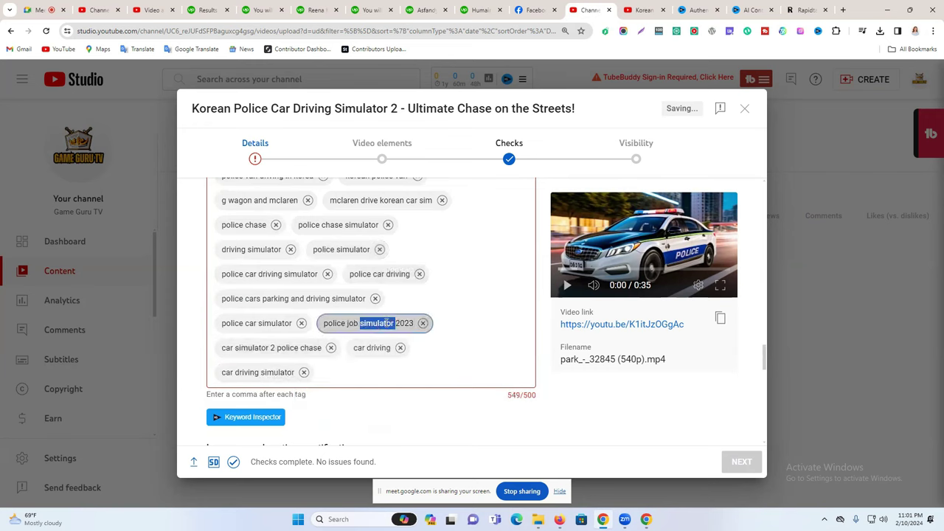
triple_click(386, 322)
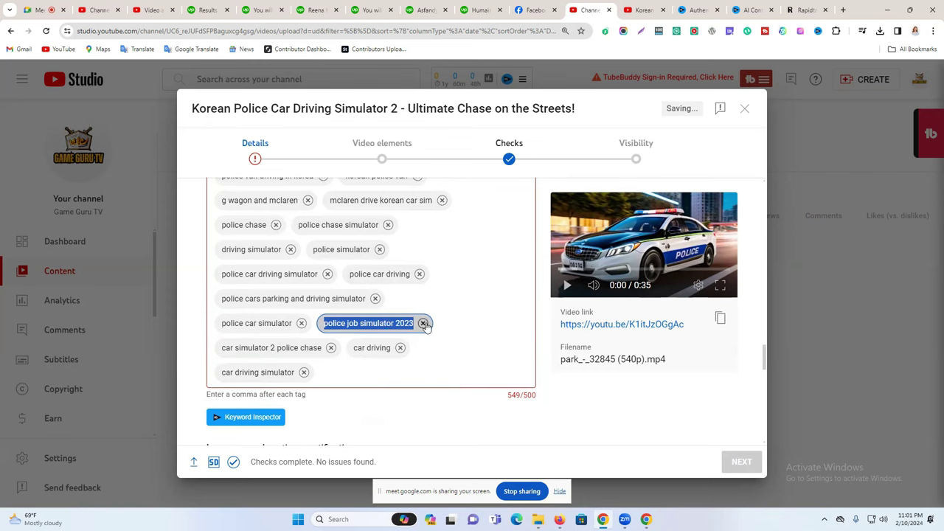
left_click(423, 324)
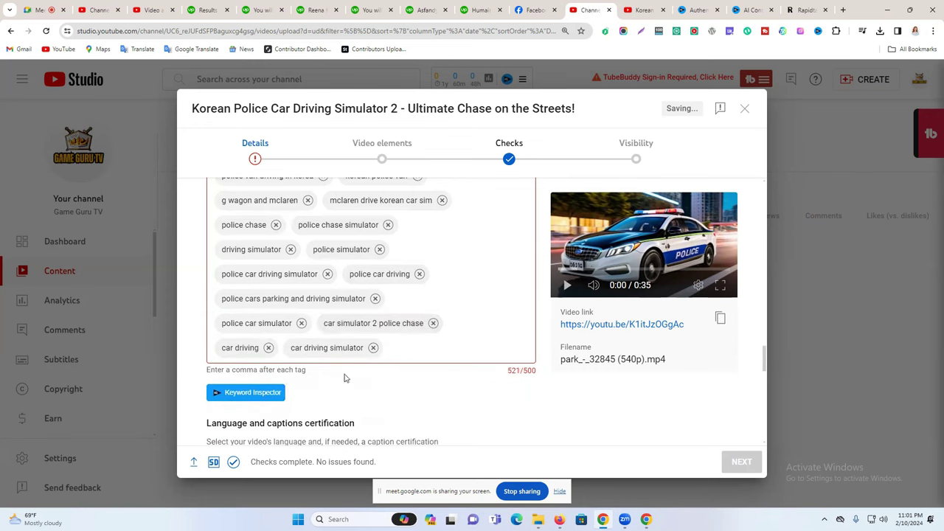
Remove the 'police cars parking and driving simulator' tag, bringing the tags to 477/500.
scroll(347, 378, "down", 3)
scroll(373, 340, "up", 2)
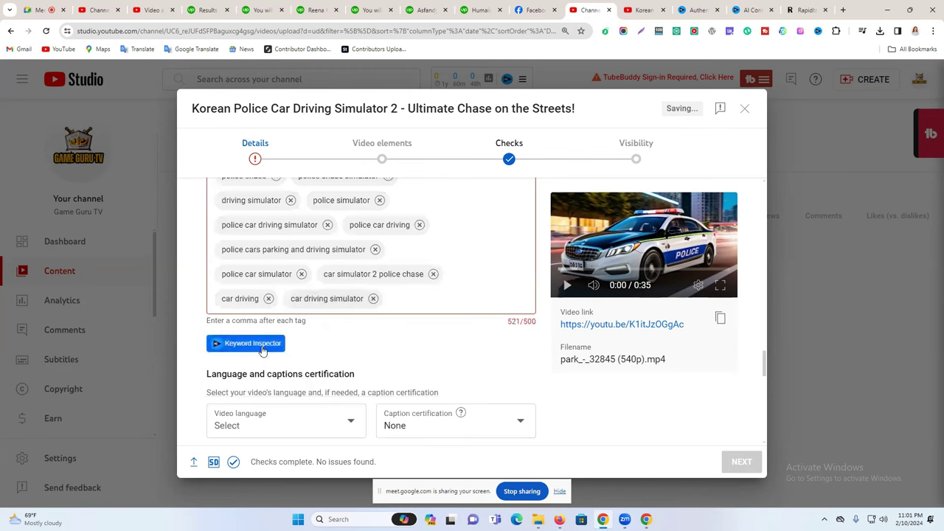
scroll(321, 317, "down", 2)
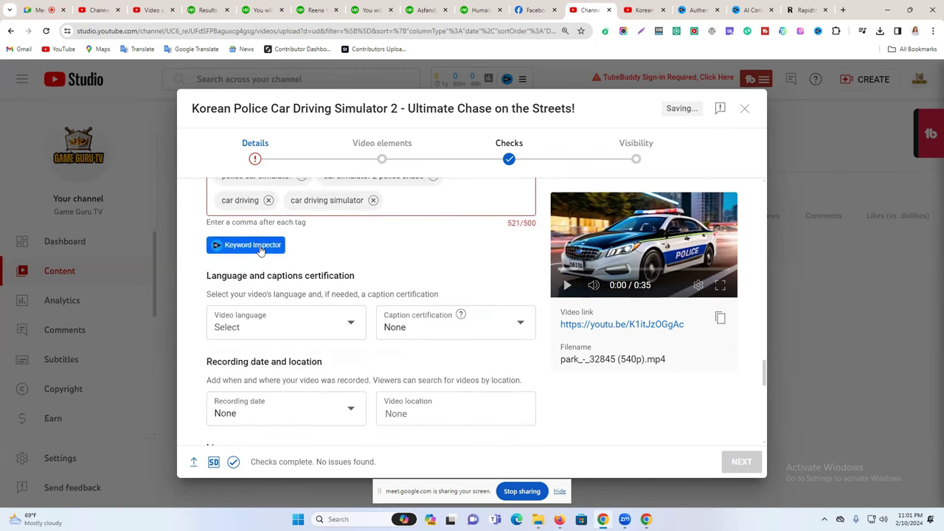
scroll(281, 265, "down", 2)
scroll(299, 278, "up", 5)
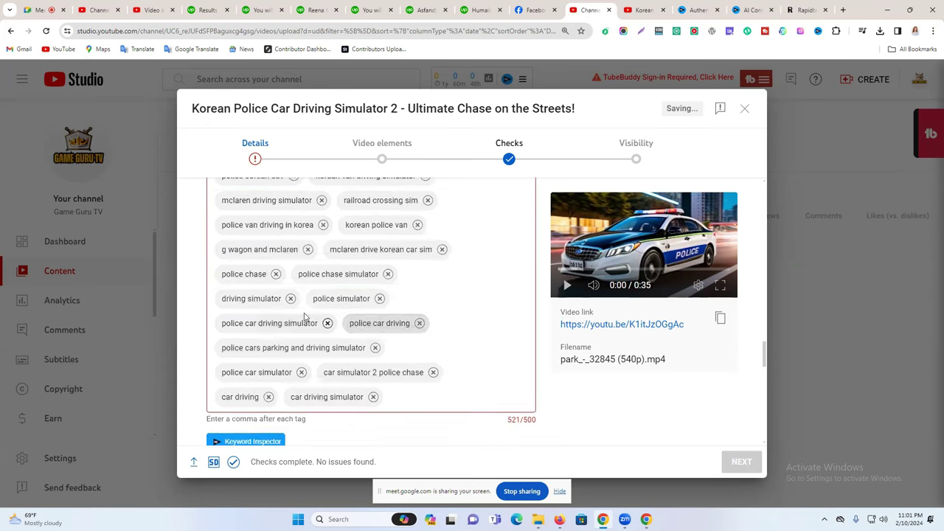
scroll(369, 334, "up", 7)
scroll(358, 317, "down", 8)
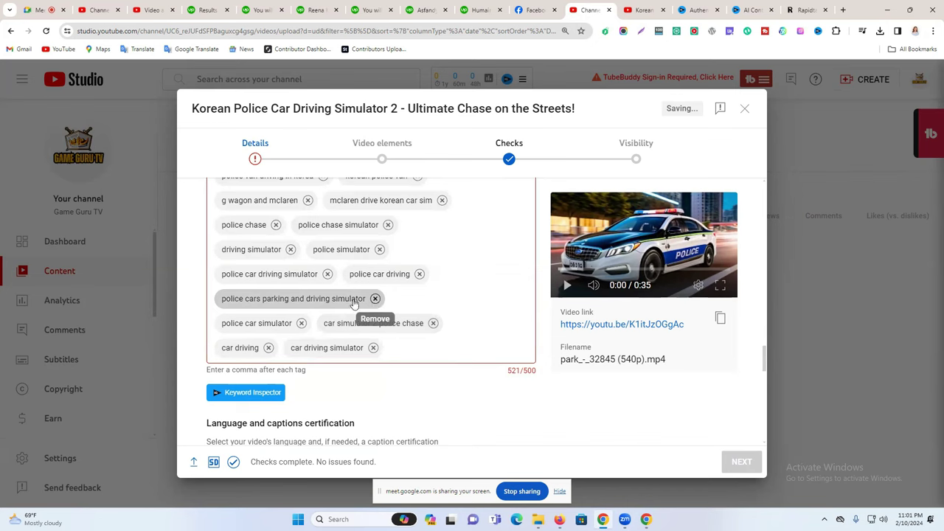
left_click(376, 298)
scroll(517, 331, "up", 1)
scroll(502, 324, "down", 3)
left_click(643, 10)
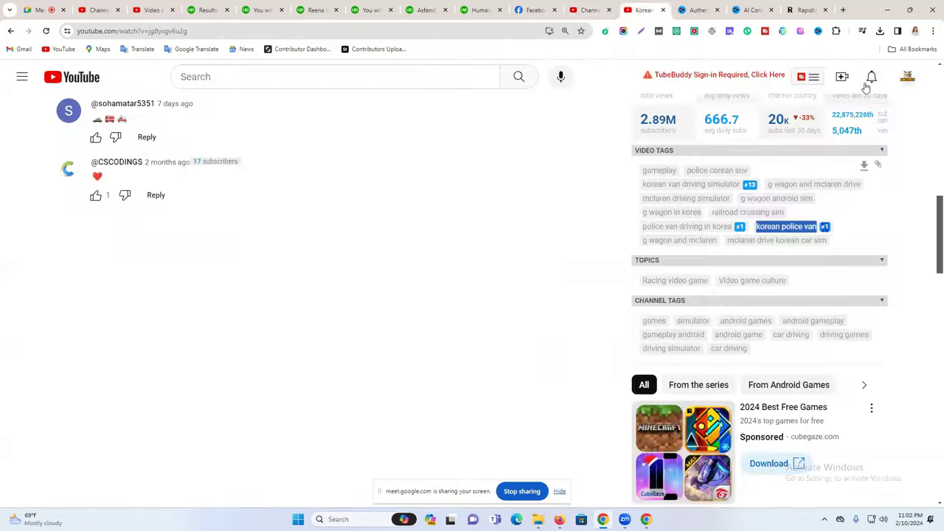
Copy the channel name Game Guru TV from the YouTube account menu and return to the Studio tags field.
left_click(907, 76)
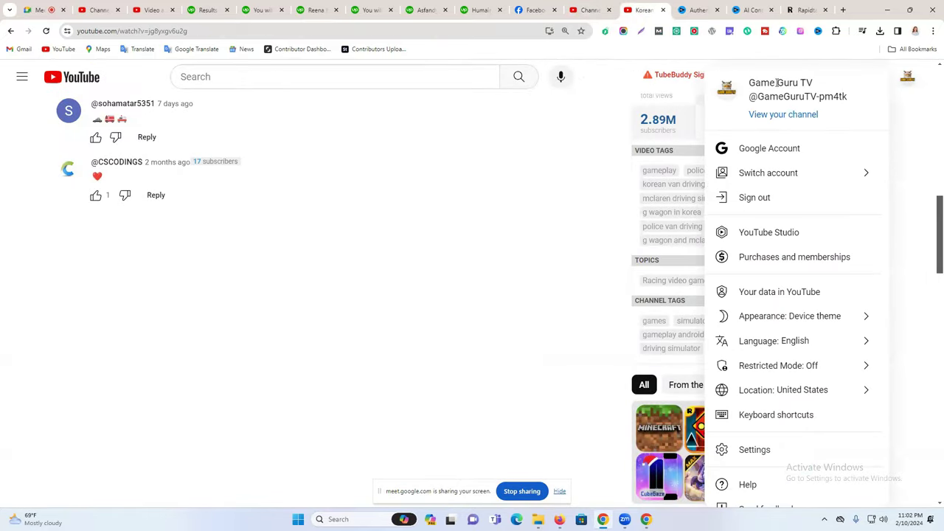
triple_click(777, 83)
key("ctrl+c")
left_click(590, 10)
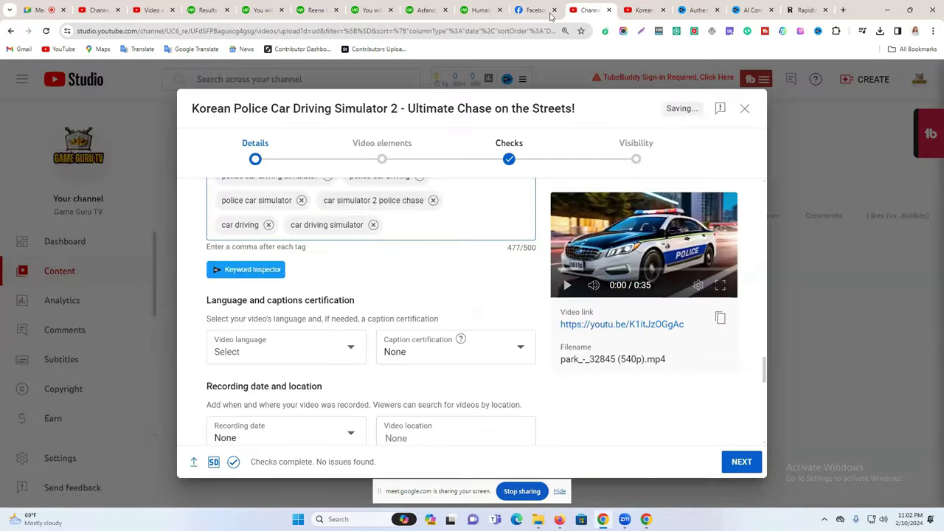
left_click(400, 223)
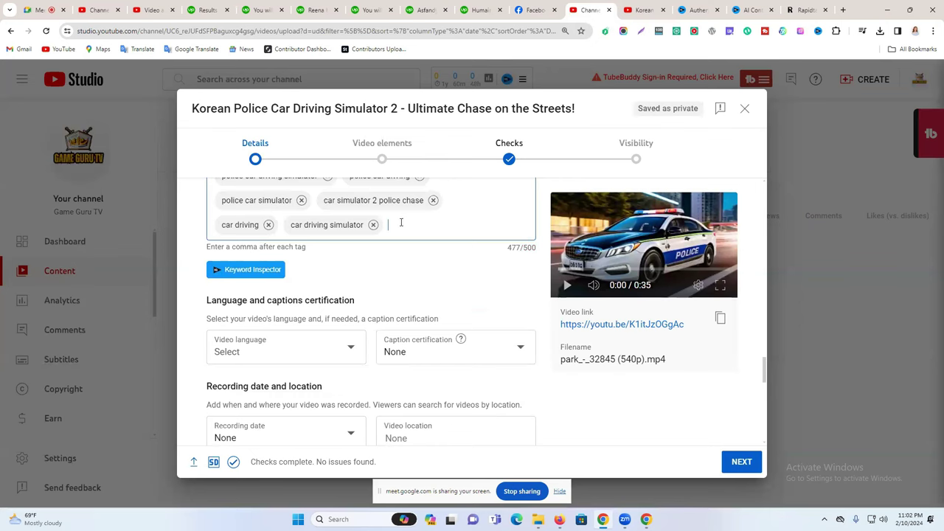
left_click(492, 149)
left_click(639, 9)
left_click(598, 5)
left_click(652, 9)
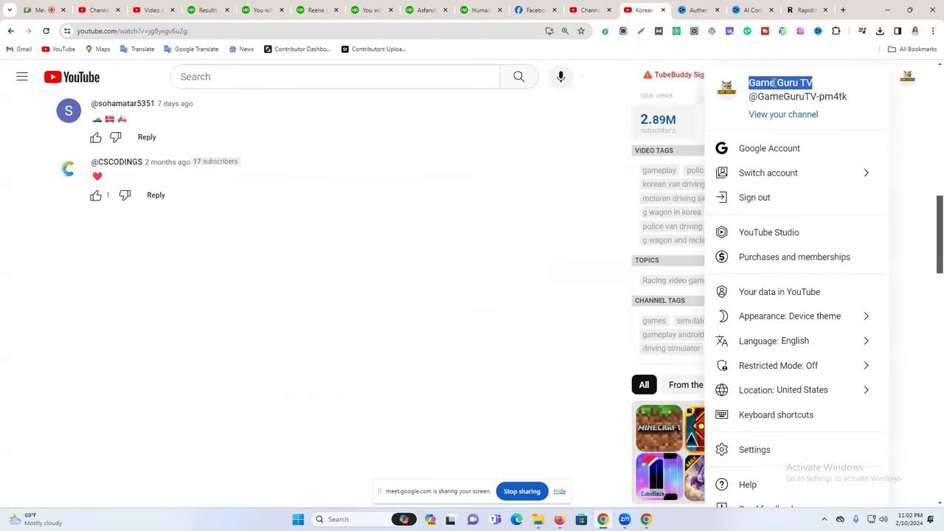
left_click(599, 10)
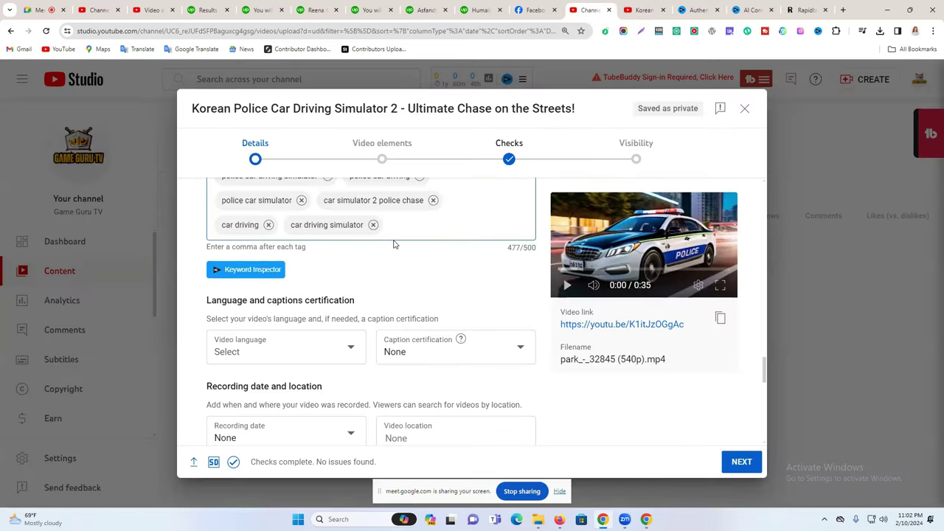
Add Game Guru TV as a tag (492/500) and search YouTube for Game Guru TV.
key("ctrl+v")
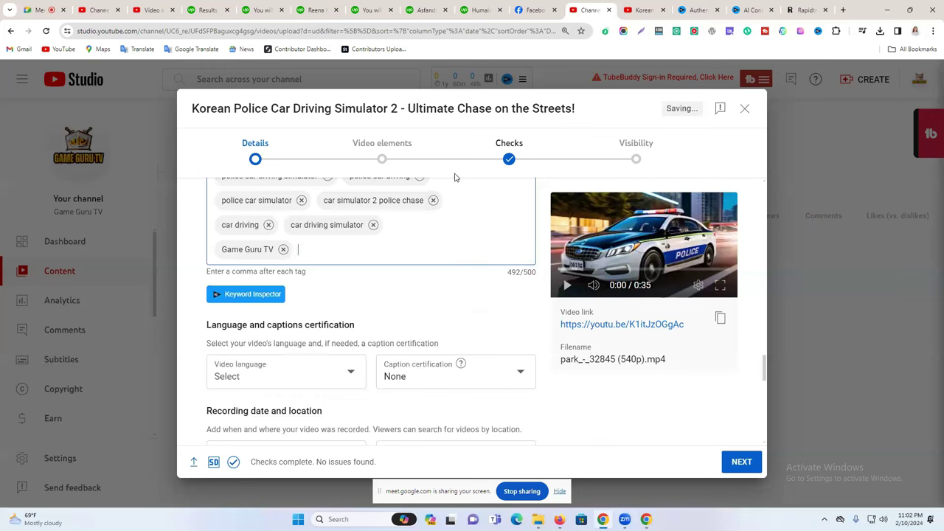
left_click(629, 9)
left_click(235, 78)
key("ctrl+v")
left_click(519, 79)
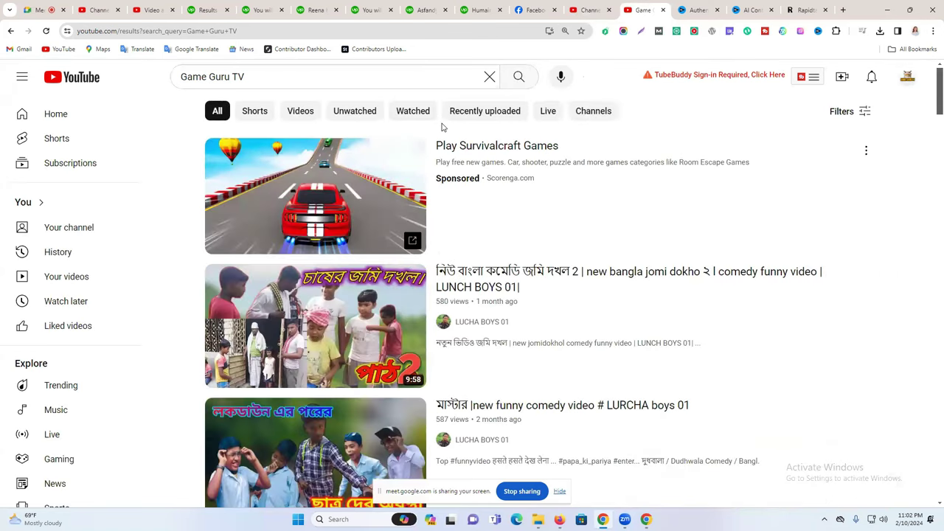
Browse the Game Guru TV search results, then go back to the Studio upload details.
scroll(458, 305, "down", 2)
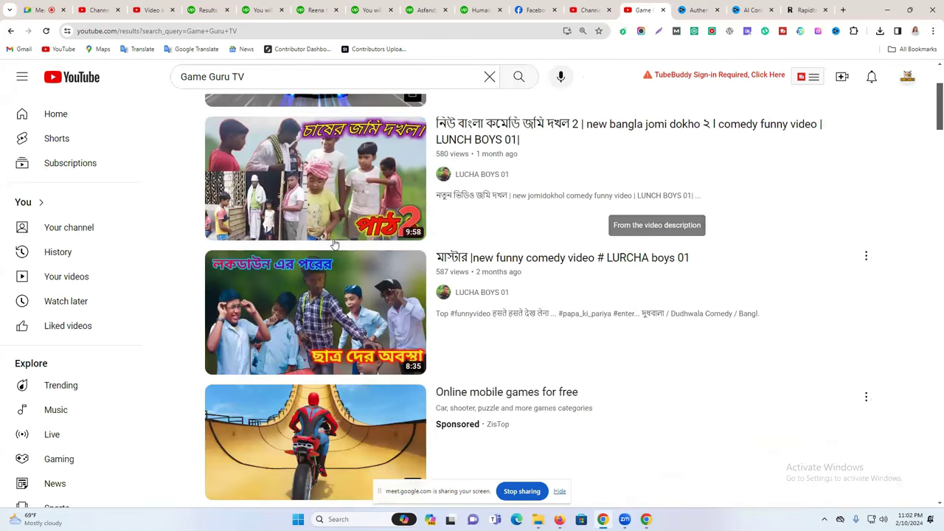
scroll(321, 255, "down", 5)
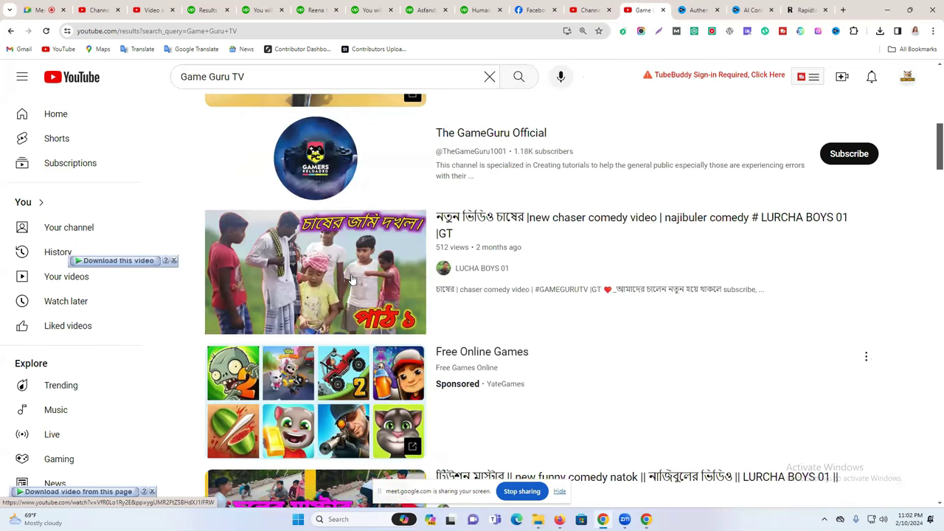
scroll(352, 279, "down", 3)
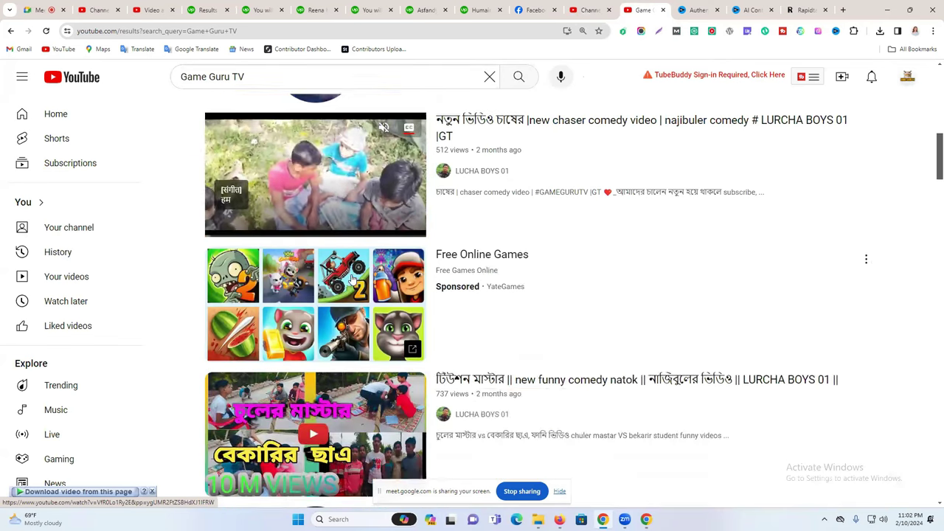
scroll(352, 279, "down", 3)
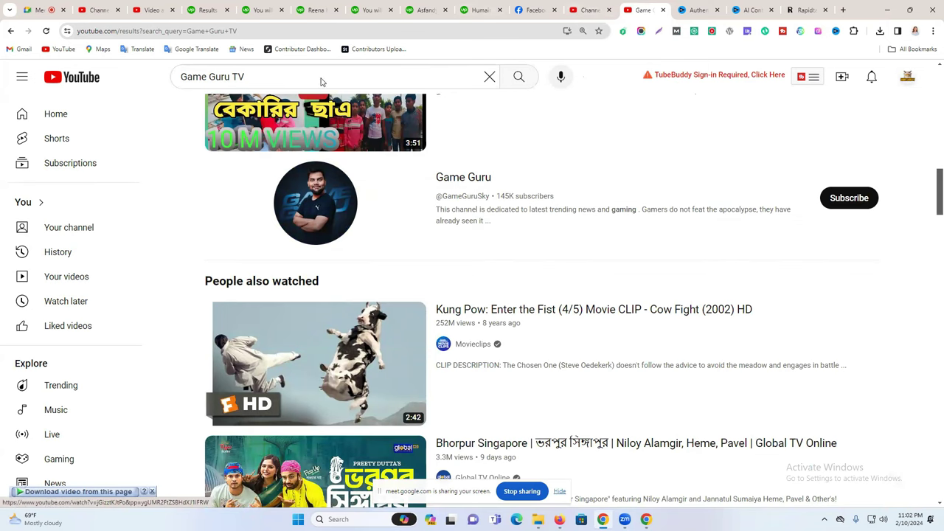
scroll(511, 225, "down", 3)
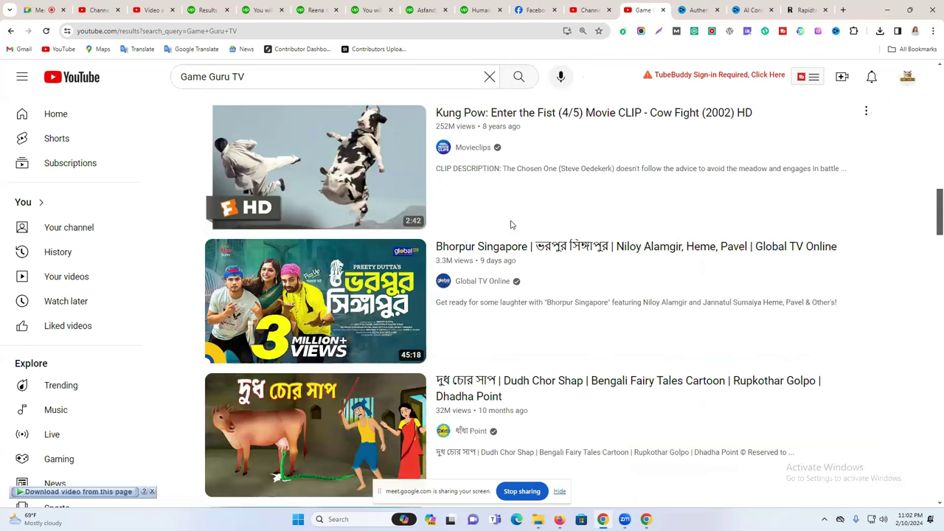
scroll(511, 225, "down", 5)
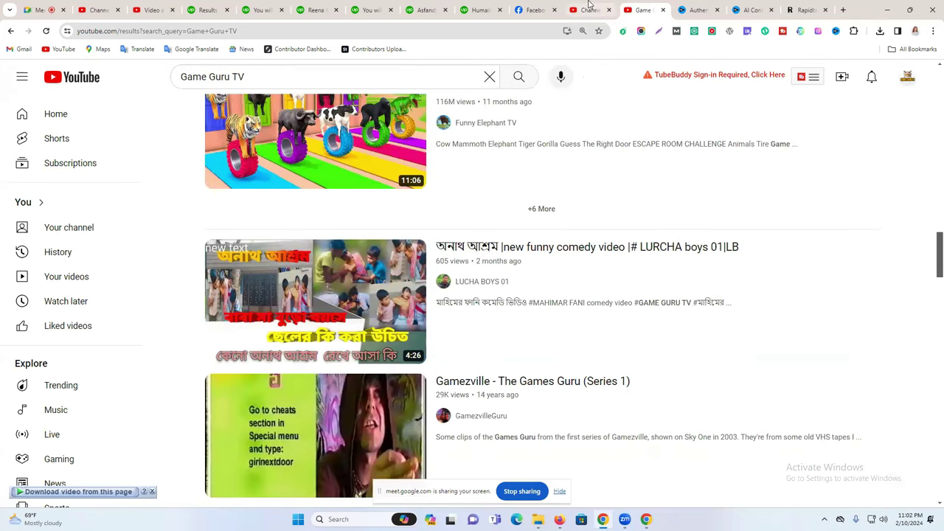
left_click(590, 7)
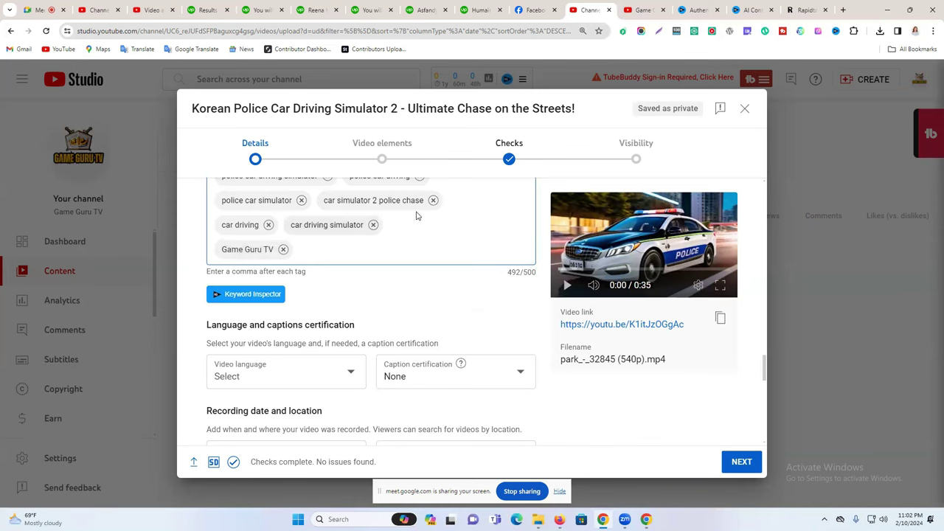
Set the video's category to Gaming.
left_click_drag(514, 273, 296, 271)
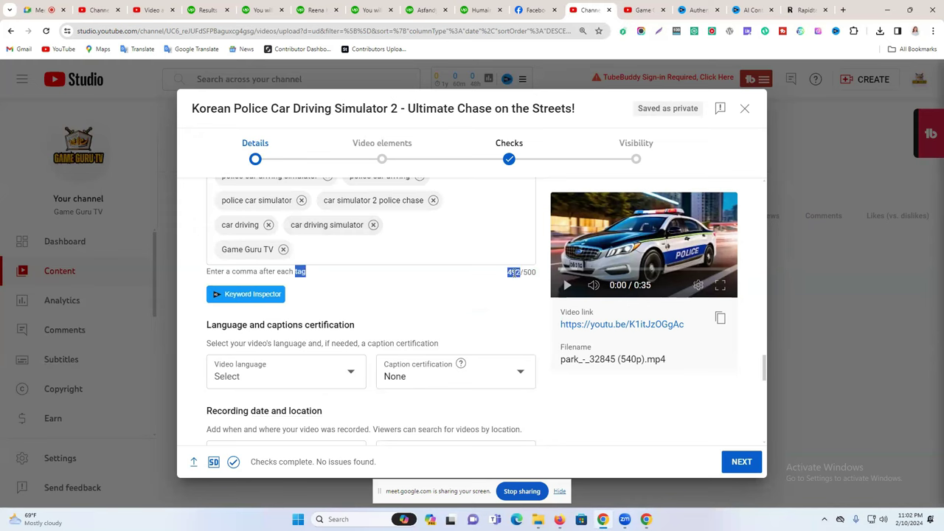
scroll(489, 273, "down", 10)
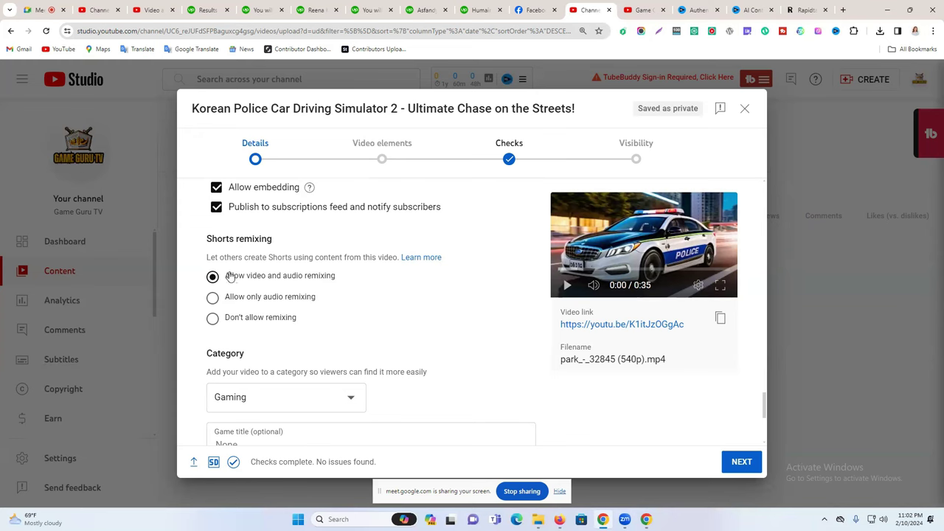
scroll(269, 276, "down", 5)
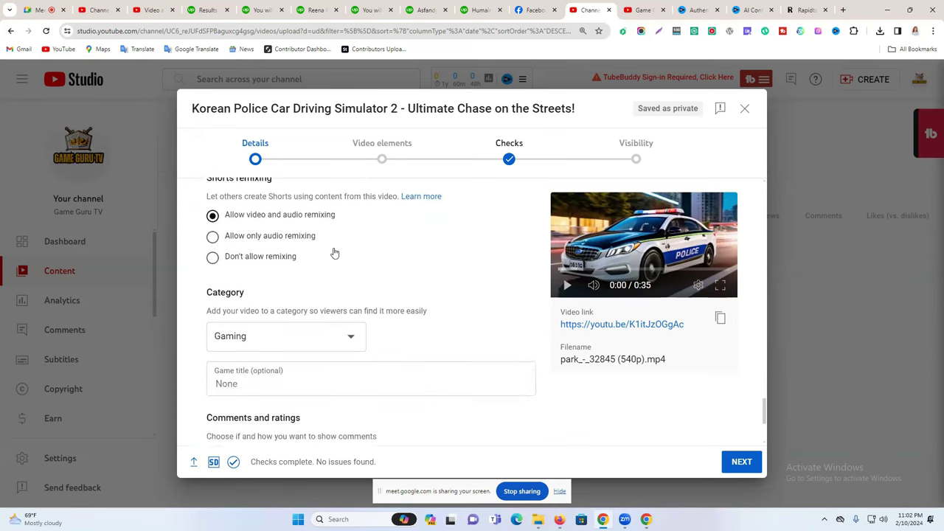
scroll(299, 221, "up", 1)
left_click(261, 251)
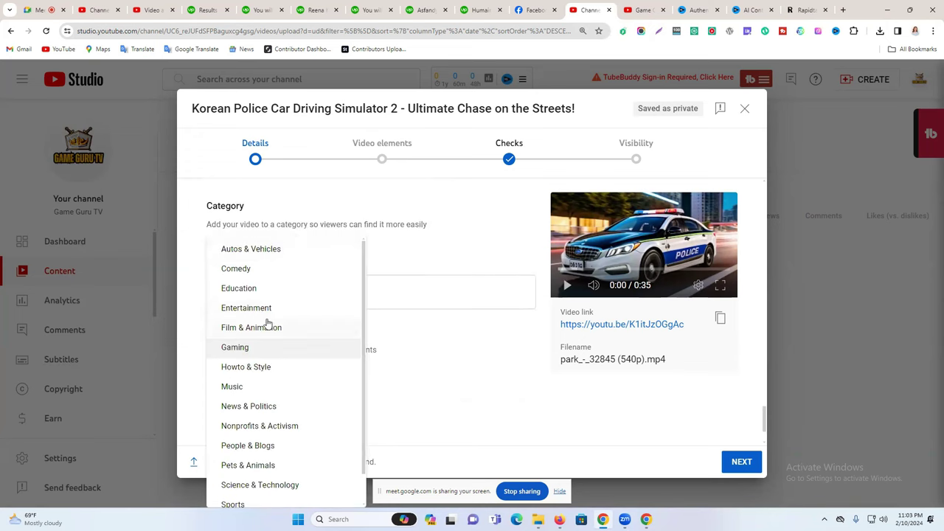
left_click(263, 346)
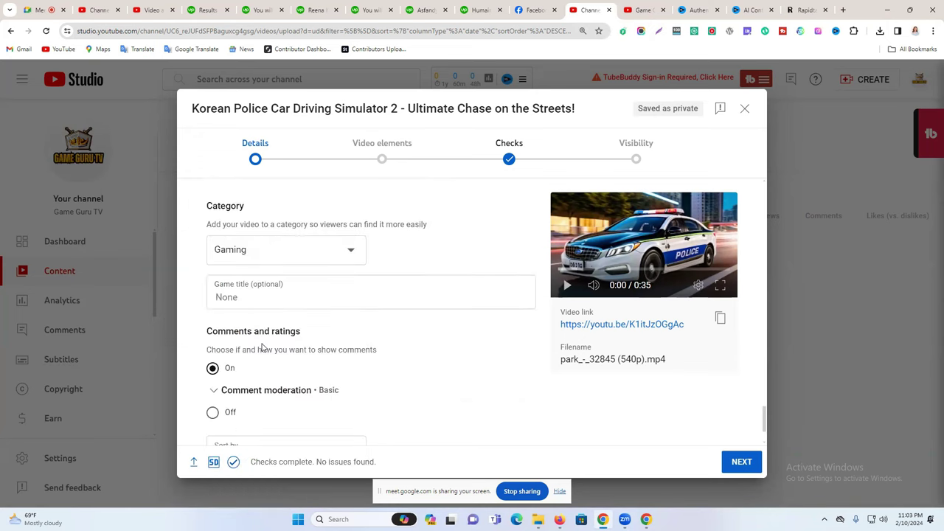
Check the empty Playlists list and advance to the Video elements step.
scroll(390, 278, "down", 1)
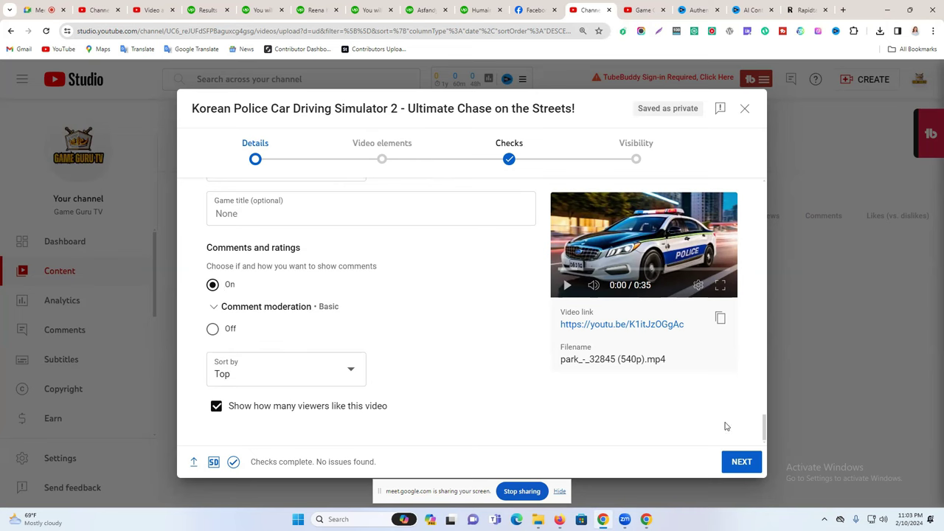
scroll(499, 357, "up", 10)
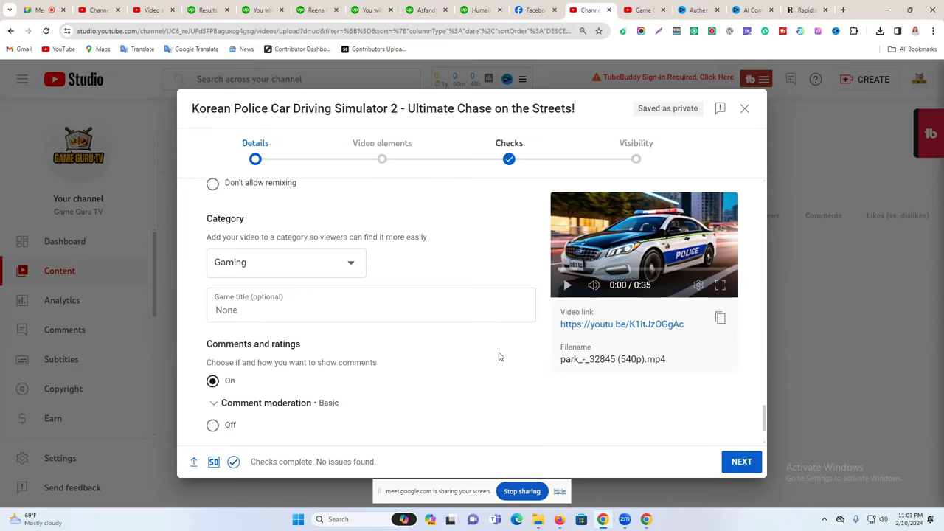
scroll(393, 312, "up", 10)
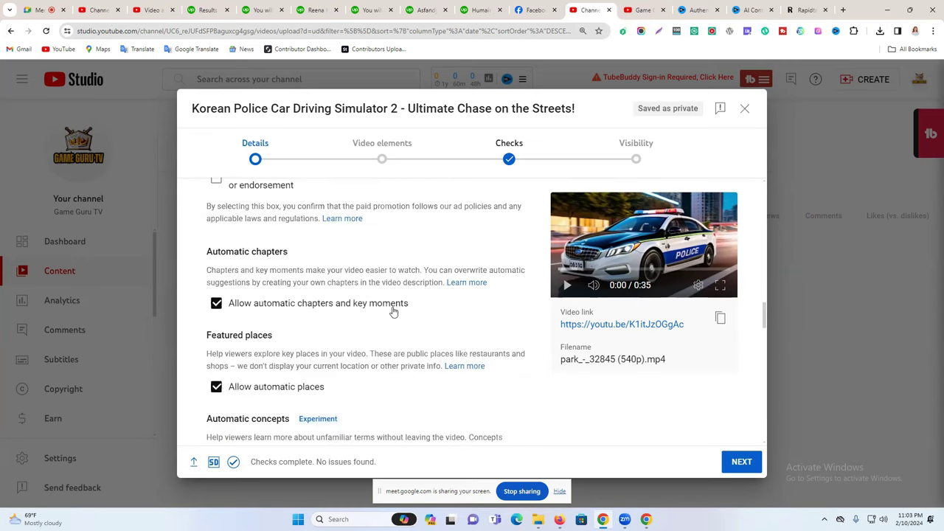
scroll(393, 312, "up", 1)
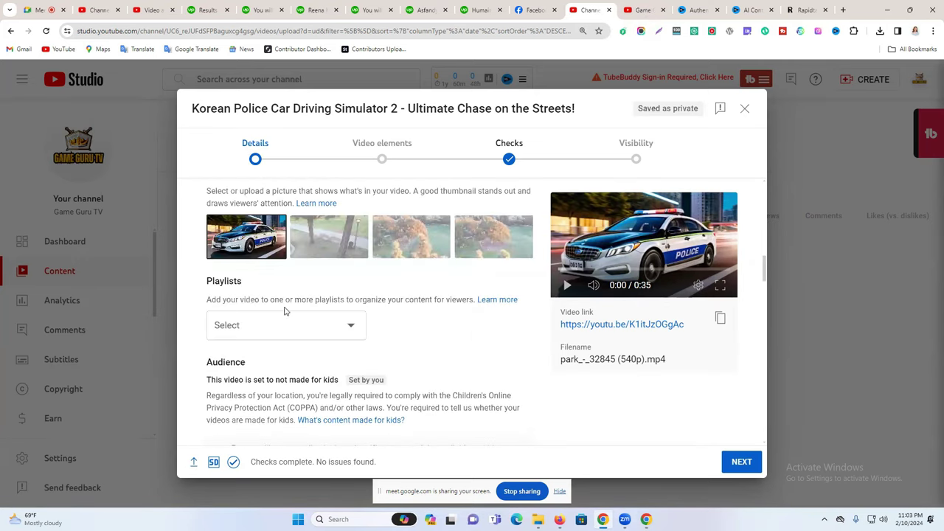
scroll(310, 310, "up", 2)
scroll(310, 325, "up", 2)
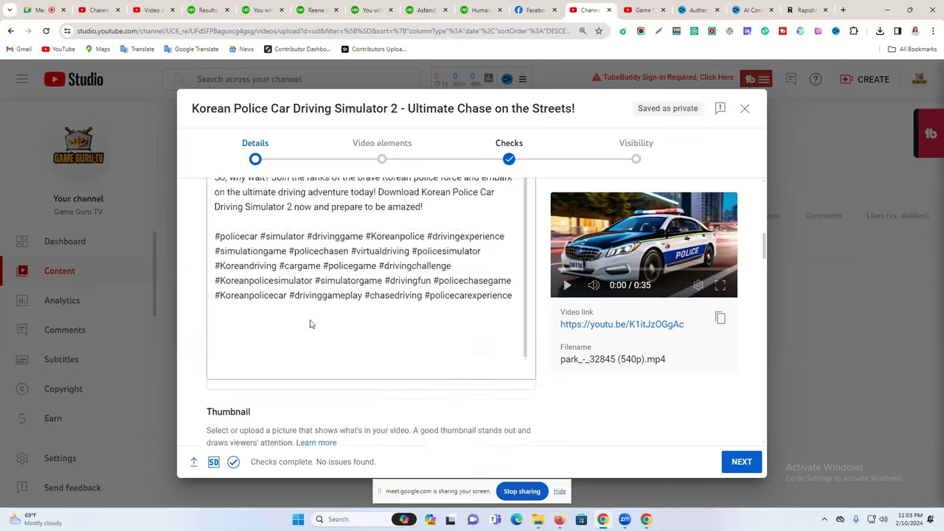
scroll(310, 322, "down", 6)
scroll(303, 266, "up", 2)
left_click(281, 276)
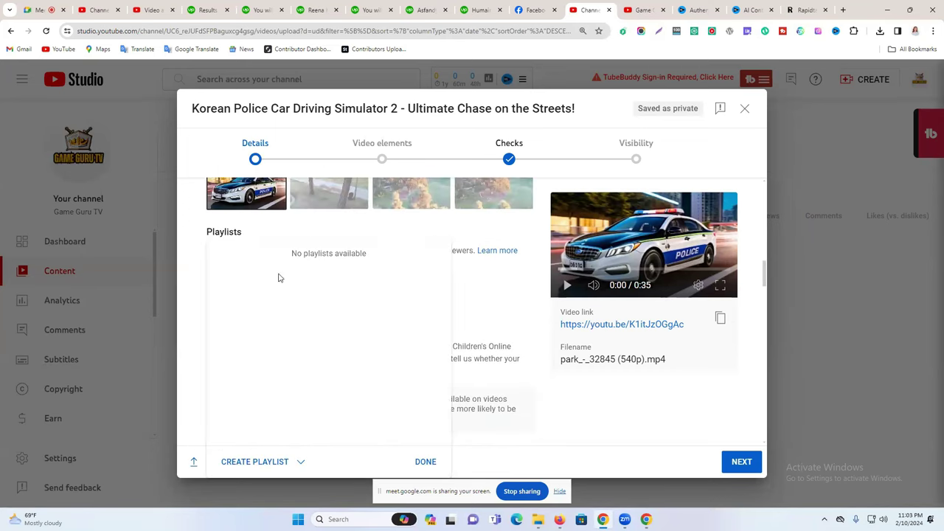
left_click(496, 301)
scroll(458, 290, "up", 10)
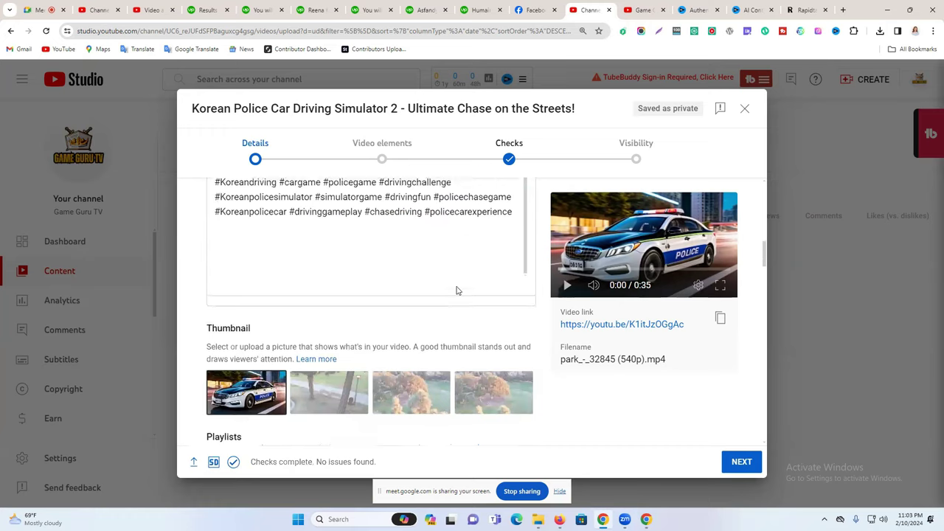
scroll(359, 268, "up", 2)
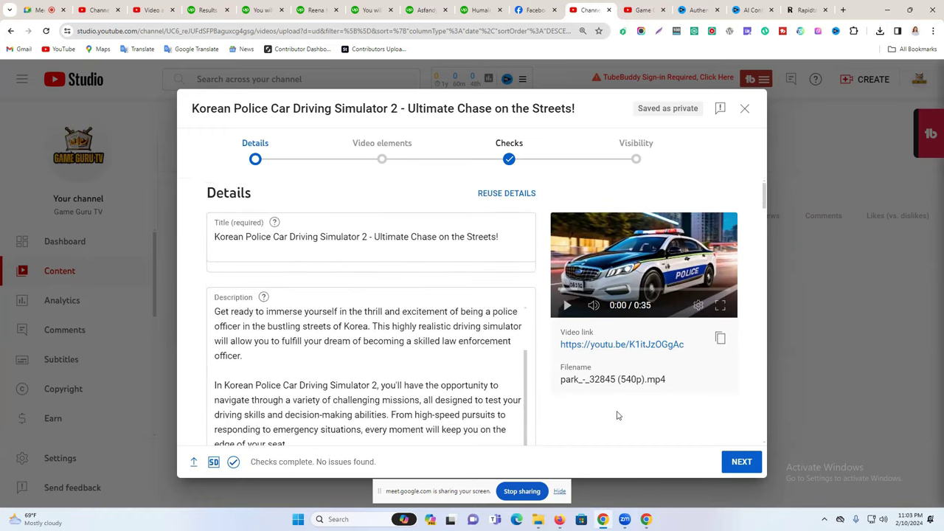
left_click(740, 463)
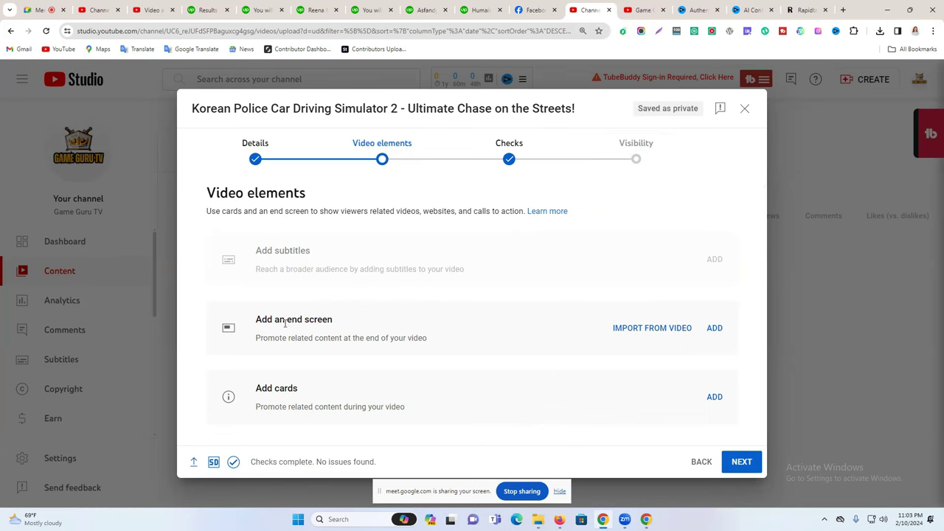
Add an end screen with the one video, one subscribe template and save it.
left_click(715, 329)
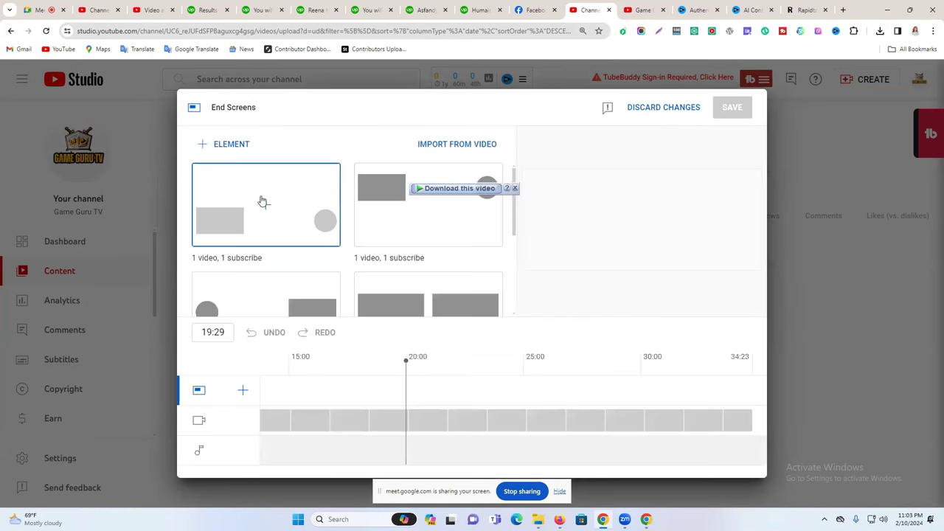
left_click(284, 194)
left_click(521, 241)
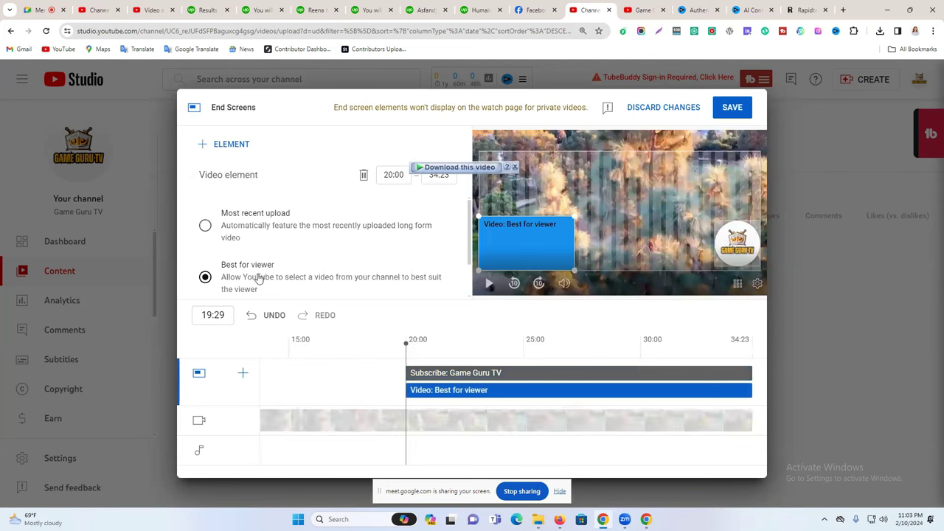
left_click(732, 107)
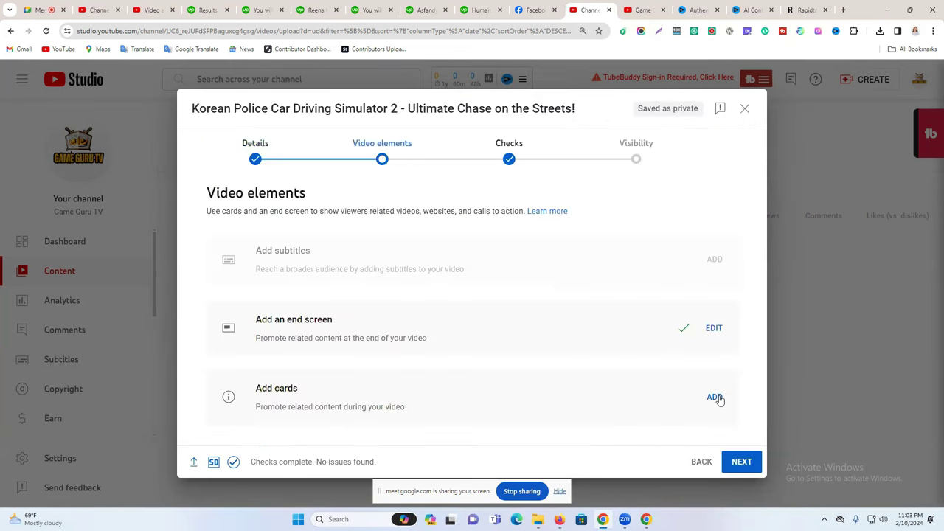
Try a video card, discard it, and advance to the Checks step.
left_click(716, 396)
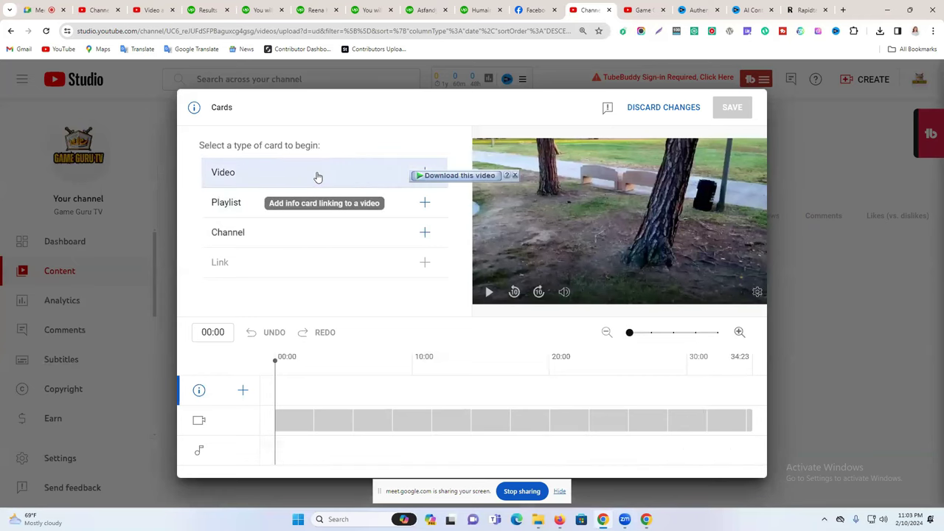
left_click(317, 176)
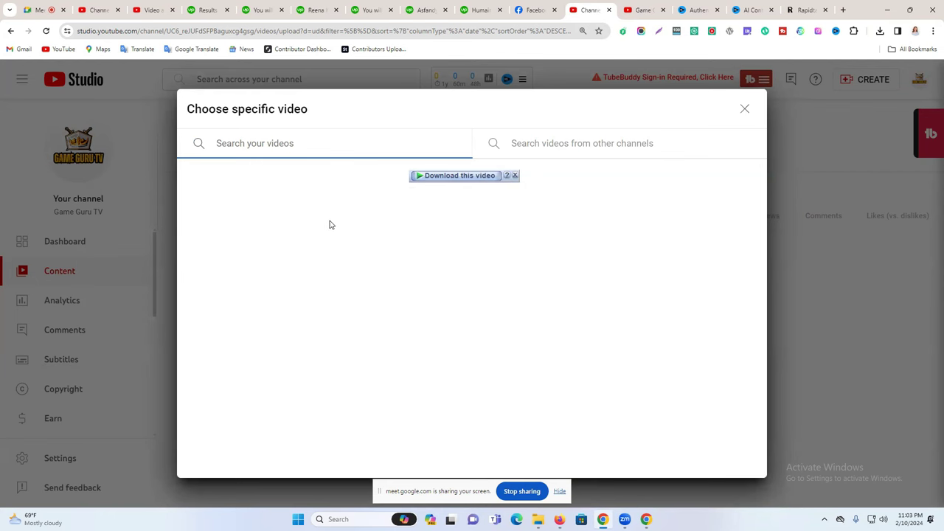
left_click(745, 109)
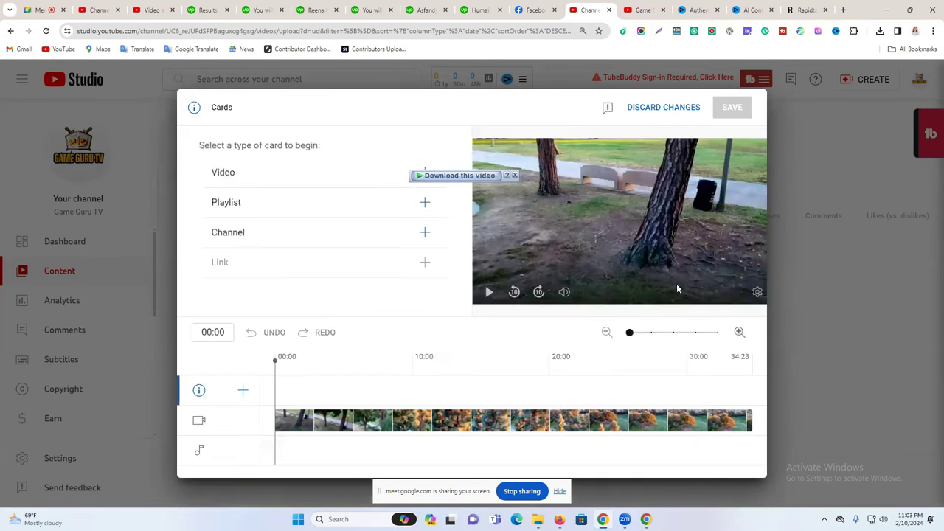
left_click(664, 107)
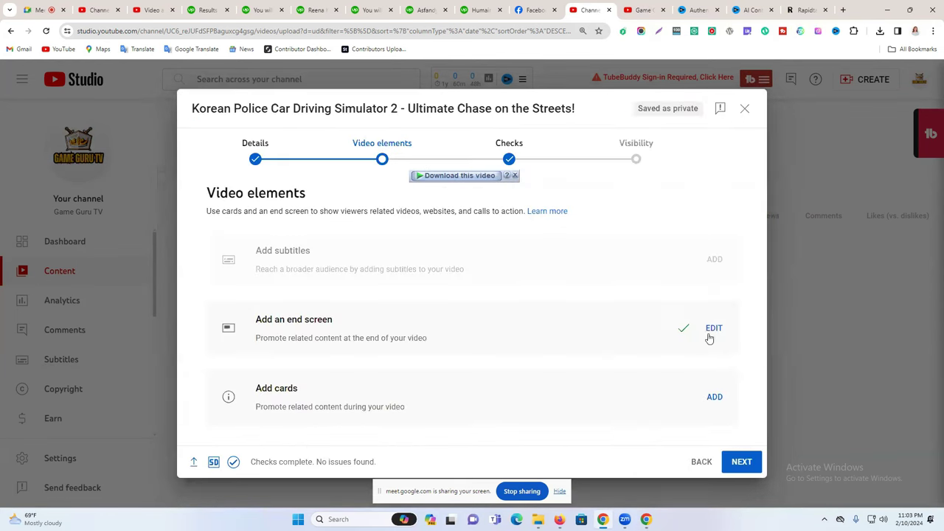
left_click(742, 461)
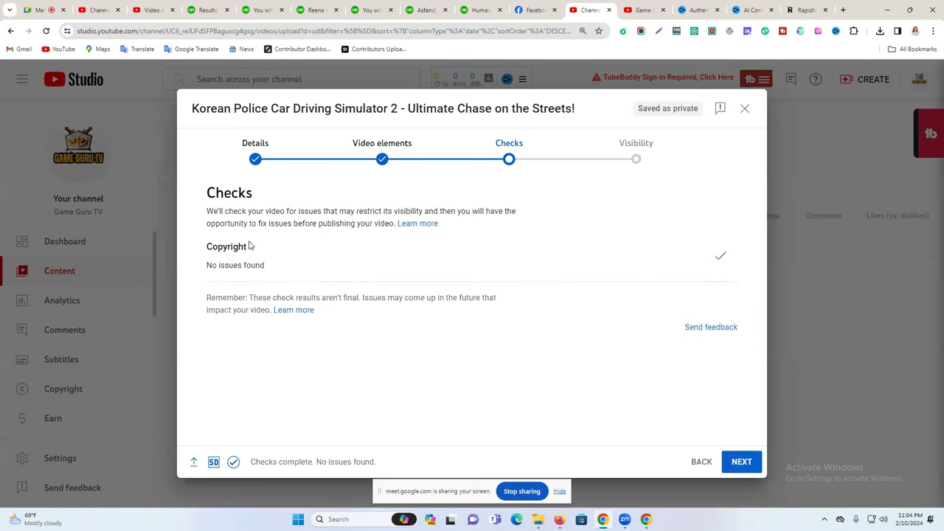
Confirm the copyright check reports No issues found and move on to Visibility.
triple_click(229, 263)
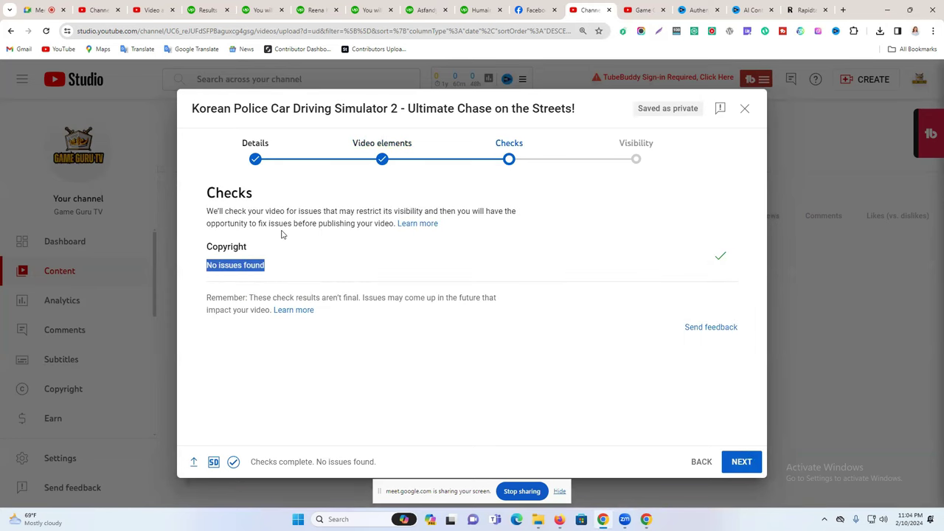
left_click(242, 264)
triple_click(241, 264)
left_click_drag(264, 264, 735, 256)
left_click(742, 462)
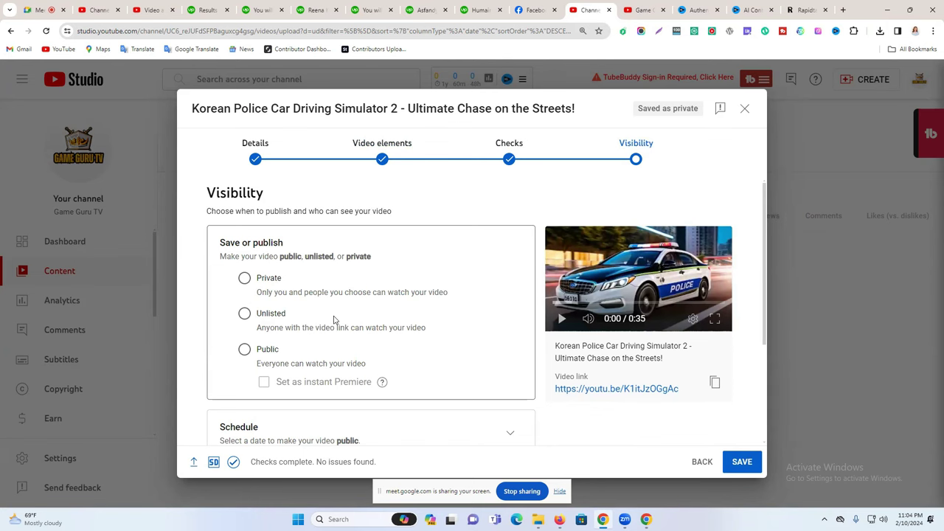
Expand the Schedule option, showing publication set for Feb 11, 2024 at 12:00 AM.
scroll(317, 319, "down", 1)
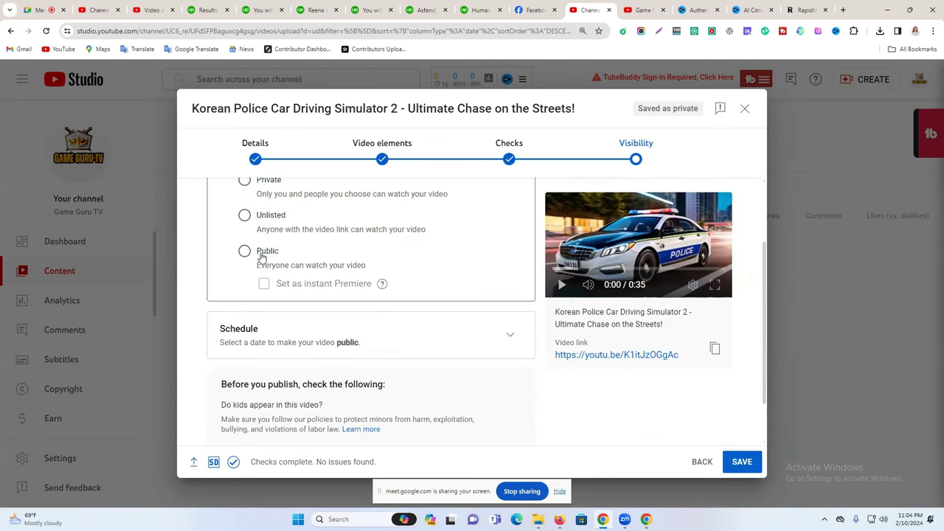
key("Tab")
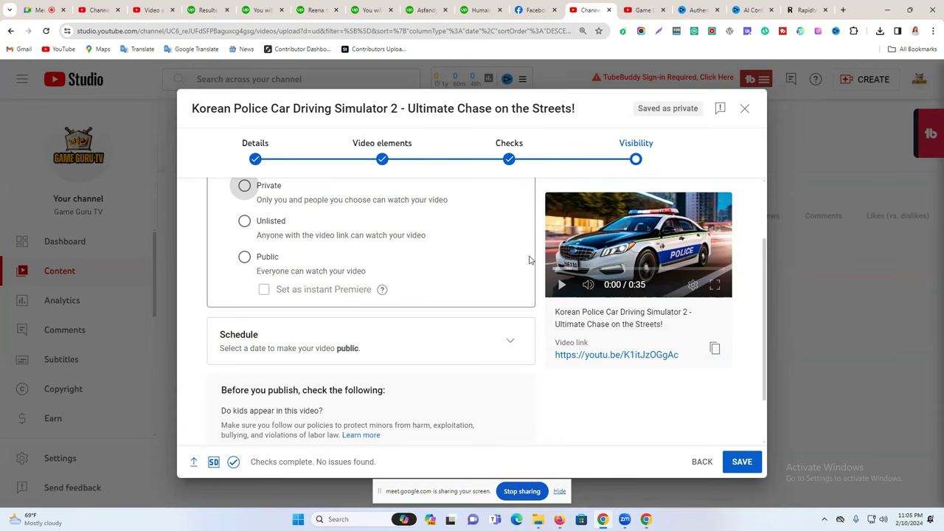
left_click(621, 10)
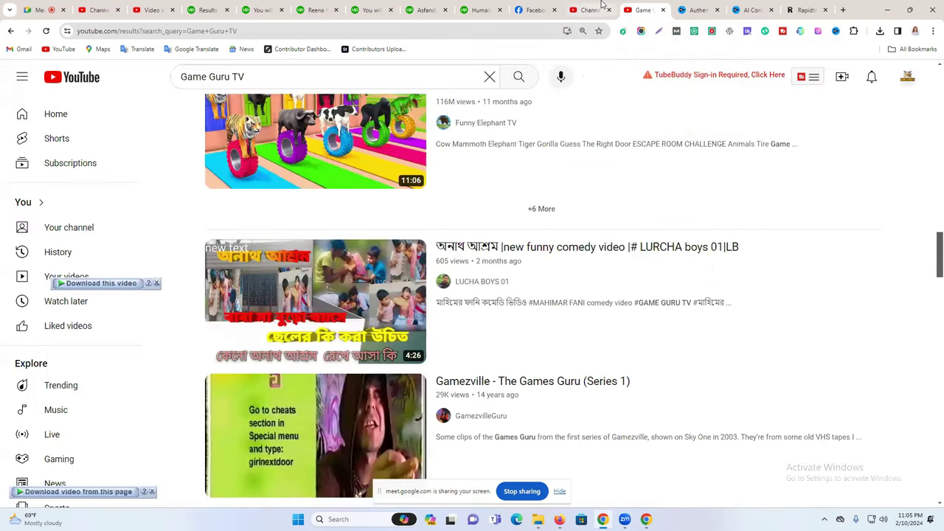
left_click(591, 9)
scroll(412, 306, "down", 2)
scroll(416, 287, "up", 4)
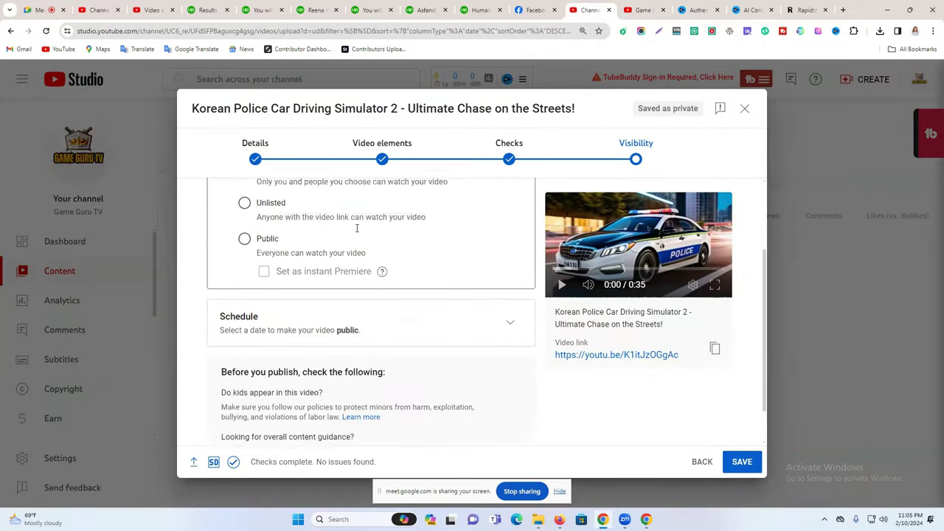
scroll(410, 280, "down", 3)
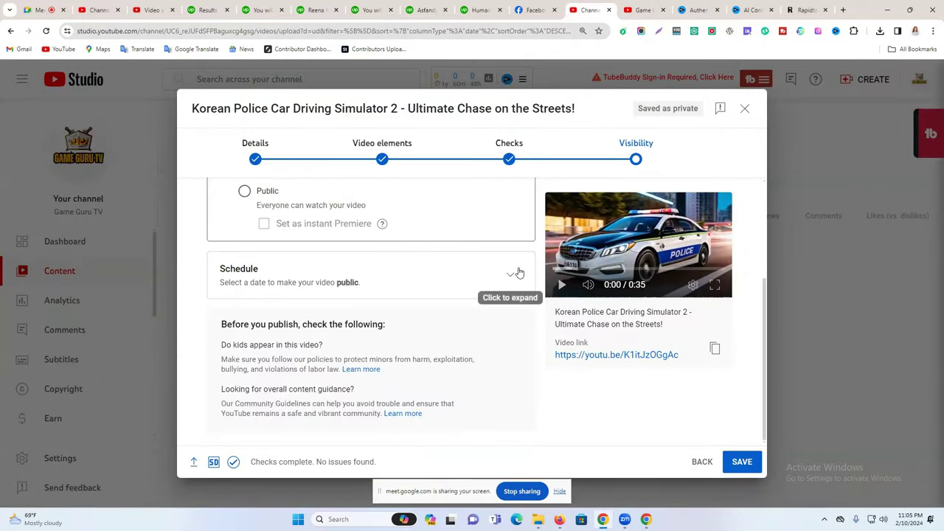
left_click(517, 272)
scroll(430, 287, "up", 2)
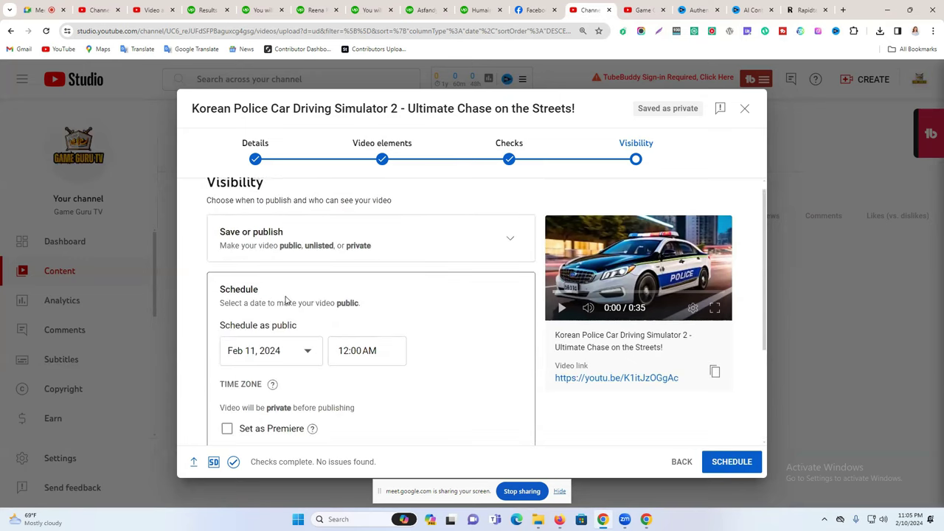
Change the scheduled publish date to Feb 20, then back to Feb 11, 2024.
scroll(277, 284, "down", 1)
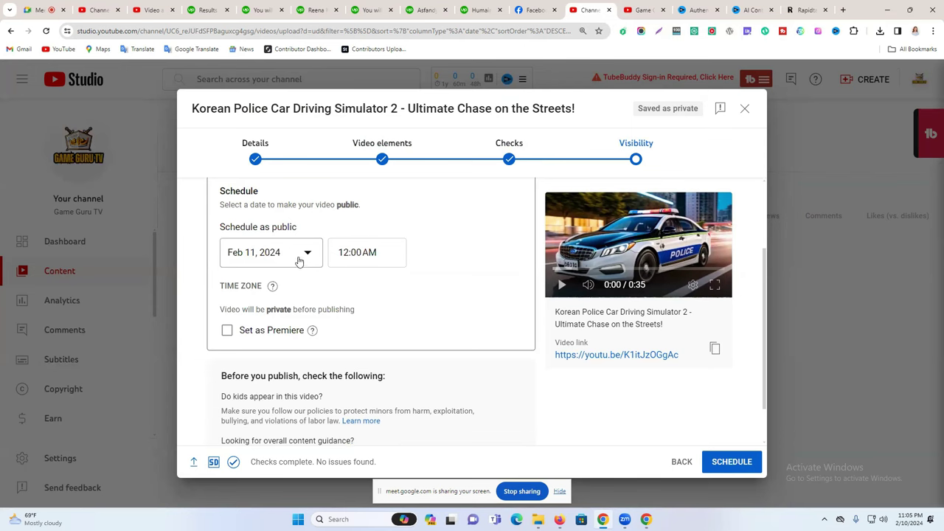
left_click(293, 262)
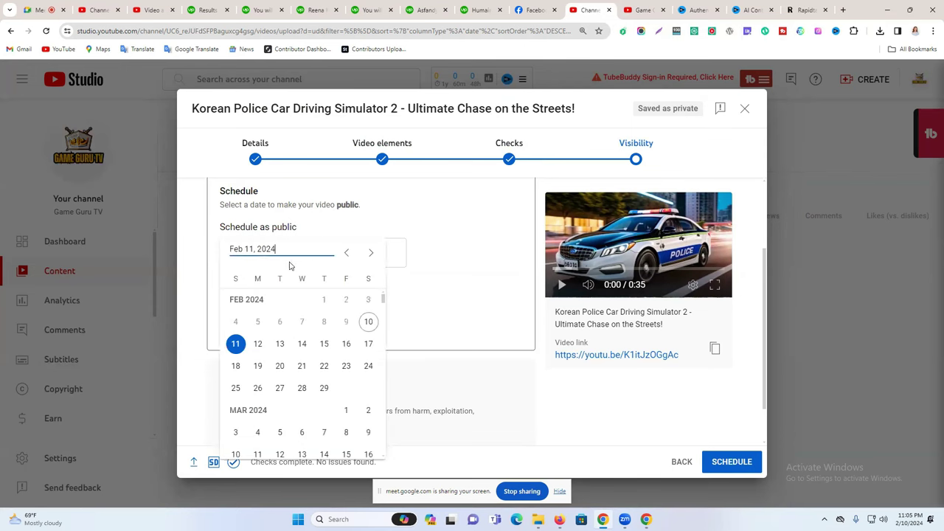
left_click(237, 346)
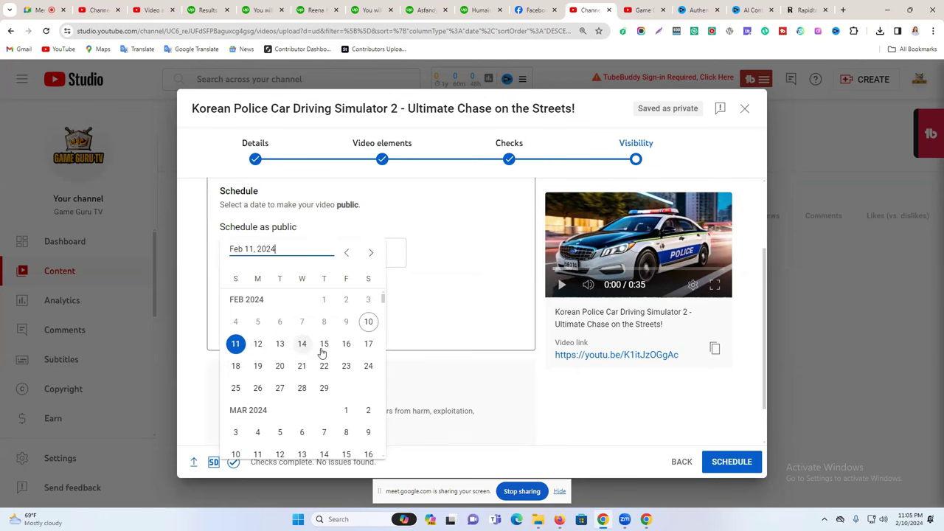
left_click(280, 367)
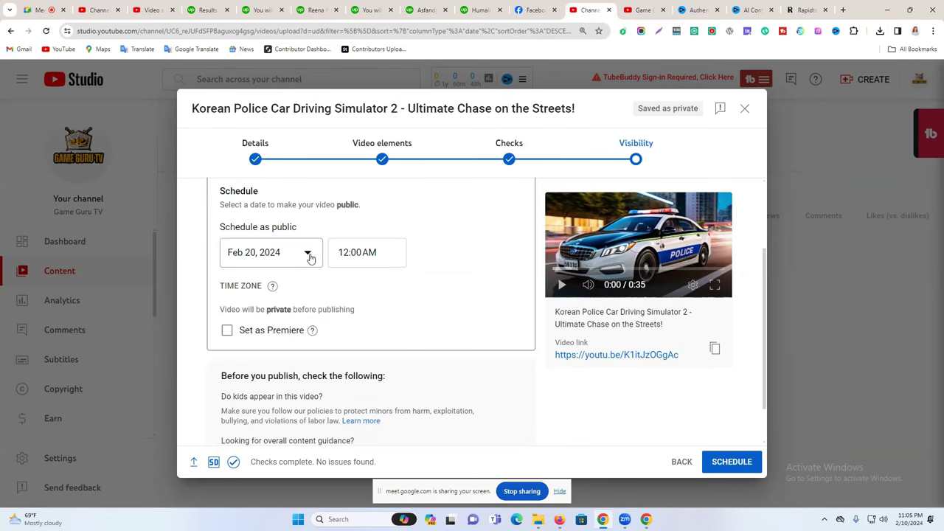
left_click(267, 254)
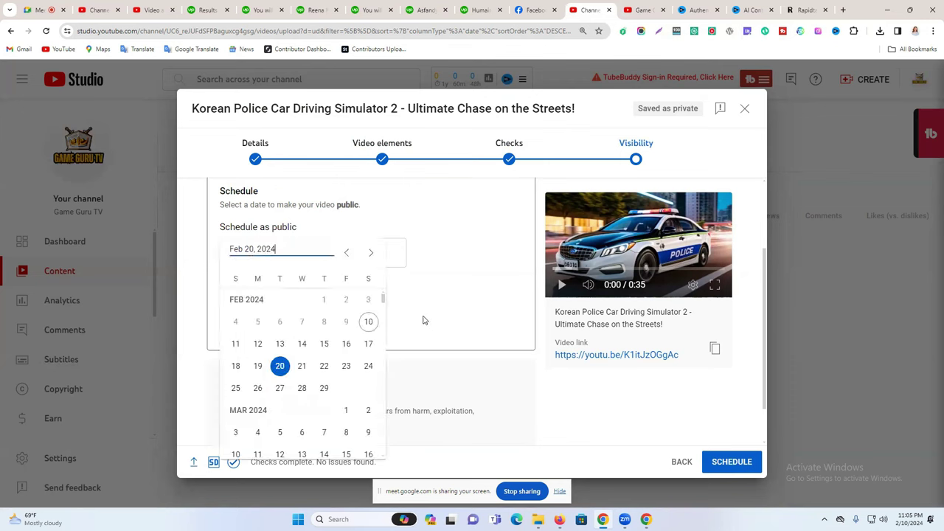
left_click(236, 344)
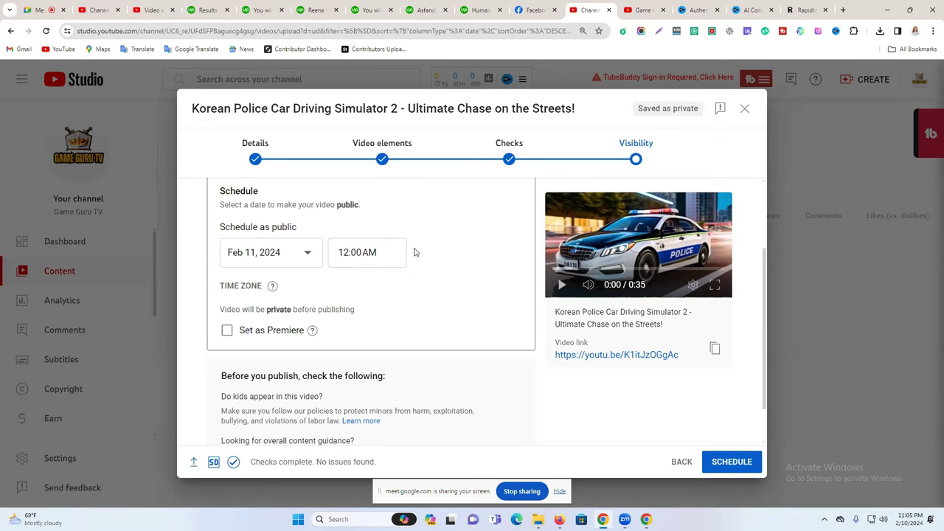
scroll(414, 253, "up", 1)
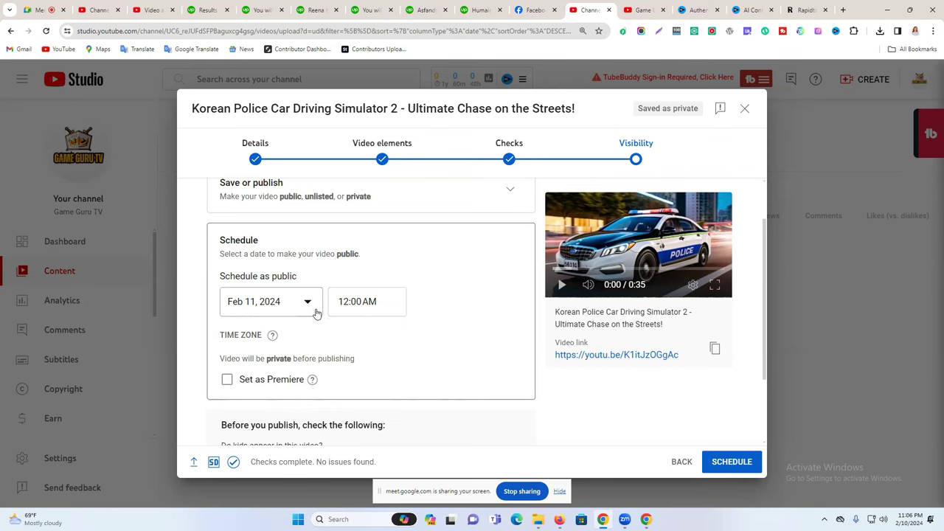
Set the publish date to Feb 17, 2024 and close the upload, keeping it as a draft.
left_click(291, 307)
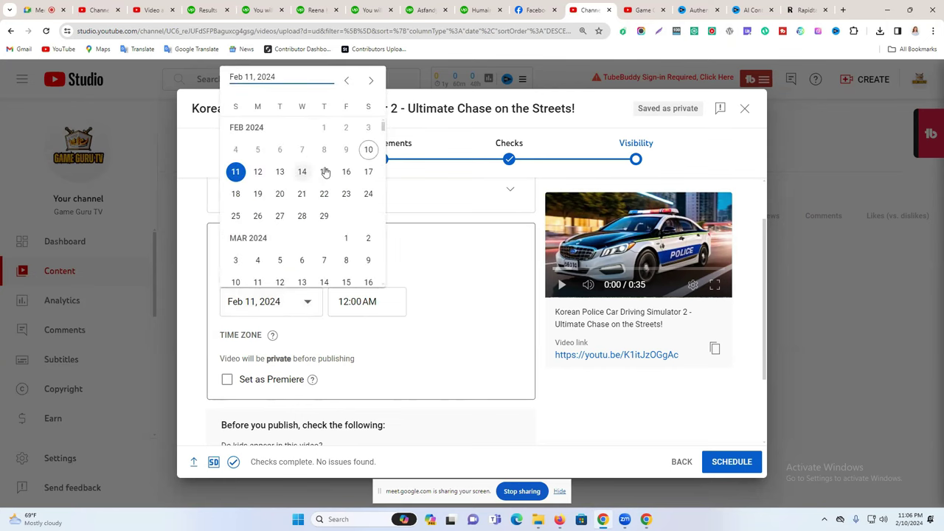
left_click(367, 172)
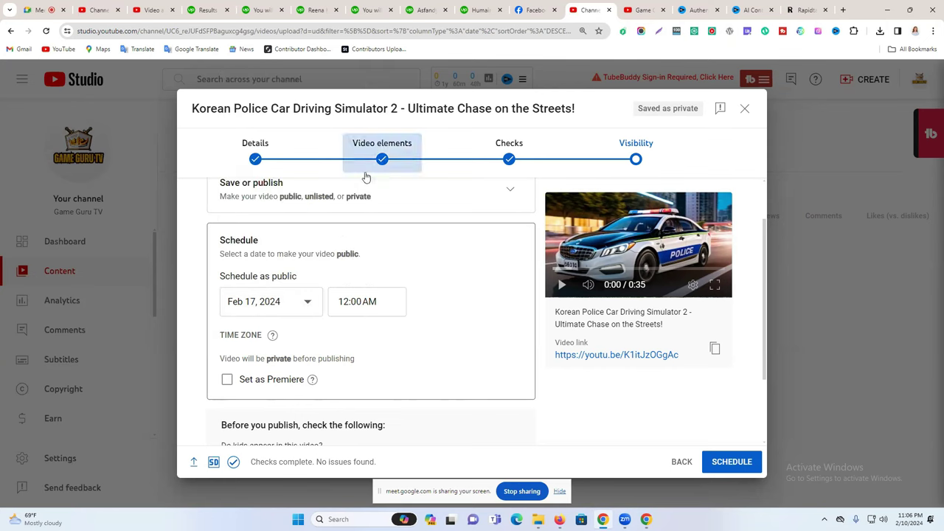
left_click(282, 309)
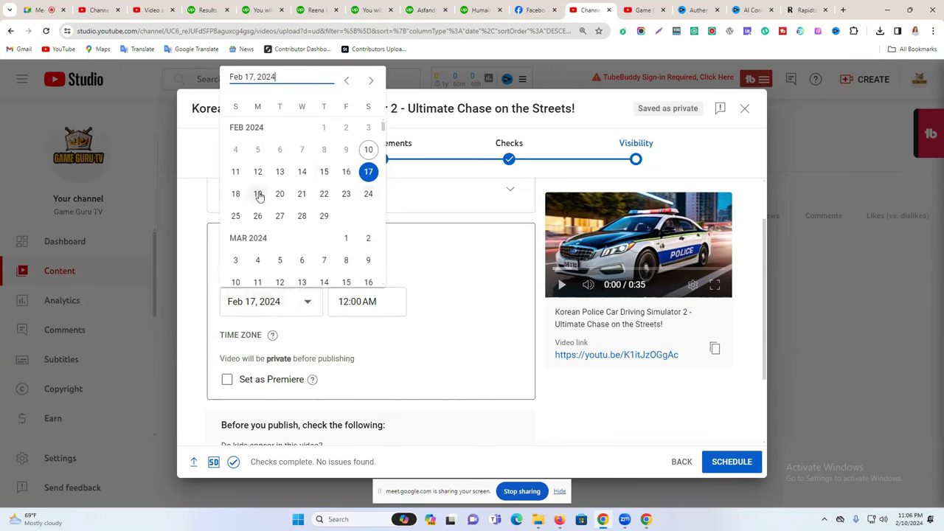
left_click(414, 241)
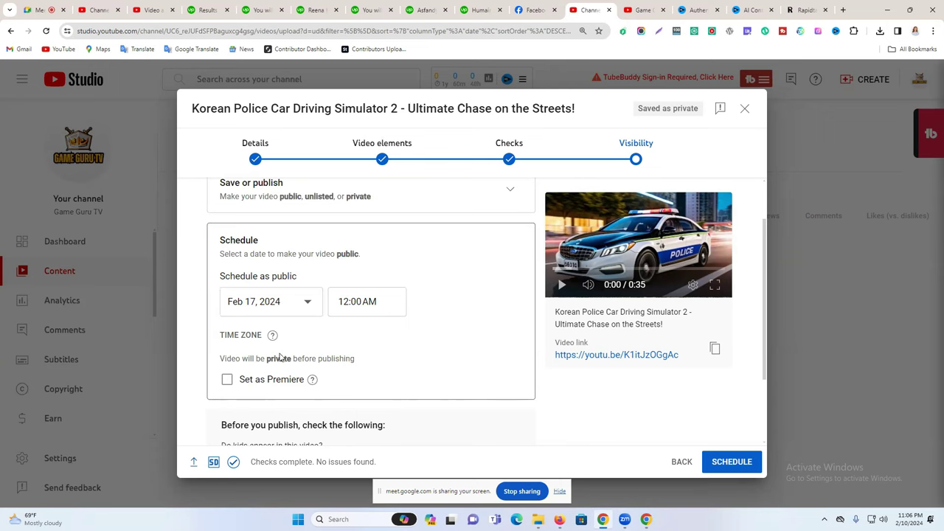
scroll(318, 313, "down", 1)
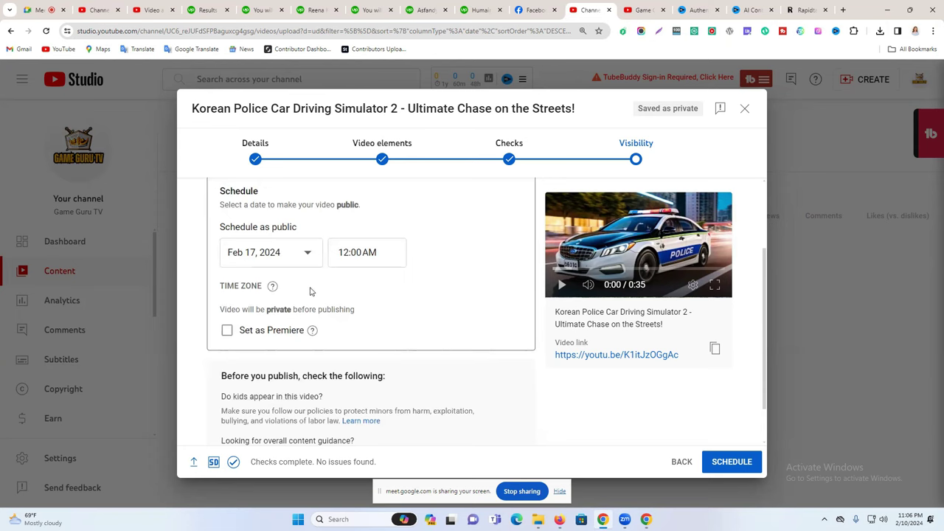
scroll(274, 307, "down", 1)
scroll(317, 322, "up", 3)
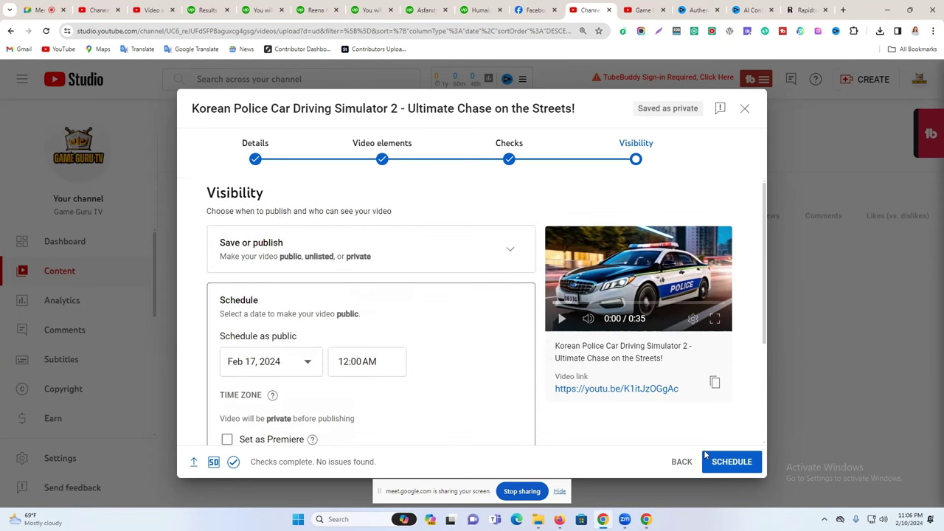
left_click(745, 109)
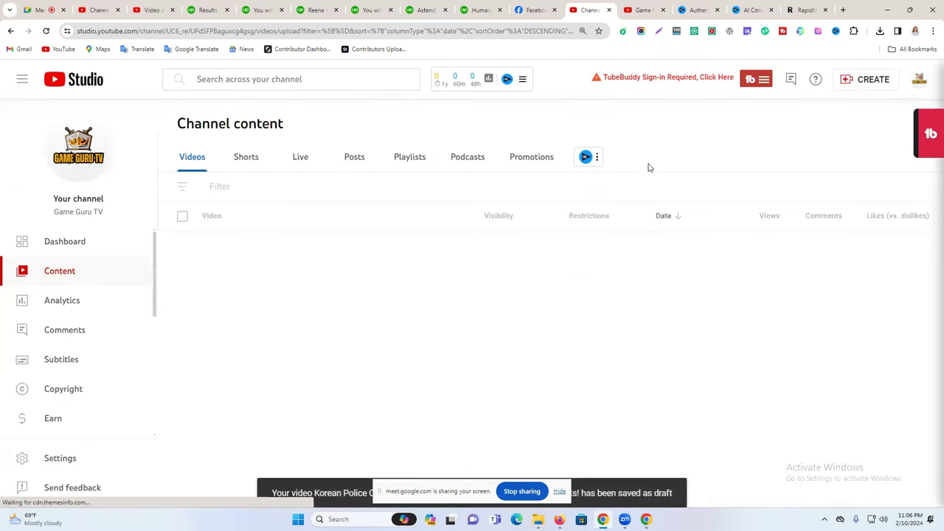
Switch YouTube Studio to the other channel from the account menu.
left_click(920, 80)
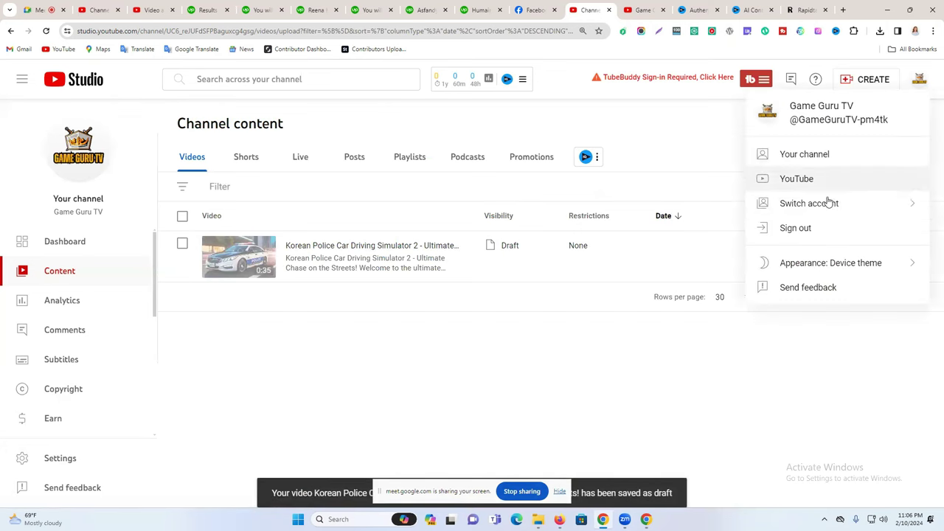
left_click(820, 204)
scroll(821, 207, "down", 6)
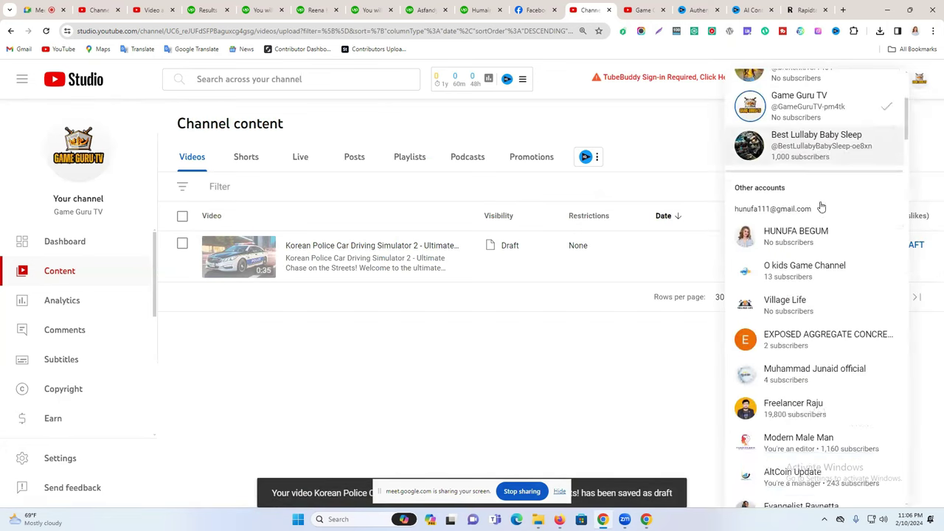
left_click(854, 220)
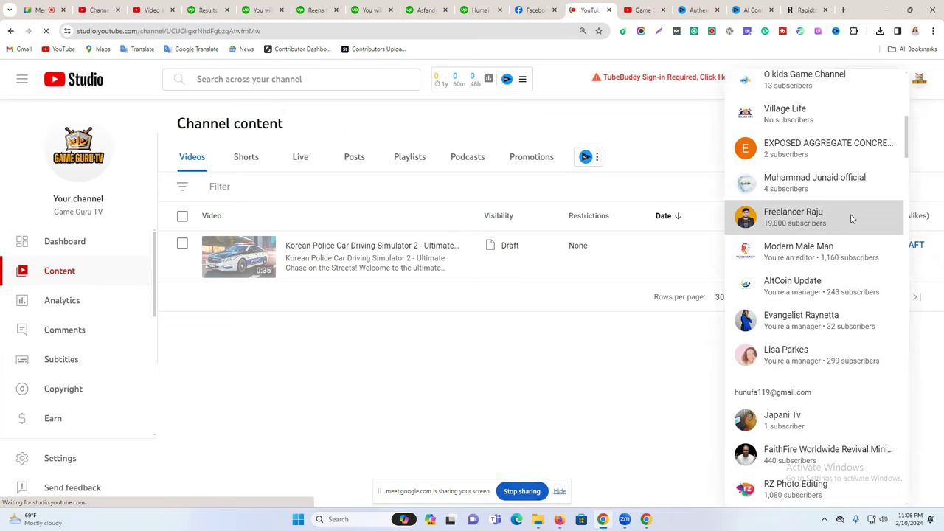
Close the vidIQ welcome and AI content tabs, then show the new channel's Content list.
left_click(642, 9)
left_click(698, 9)
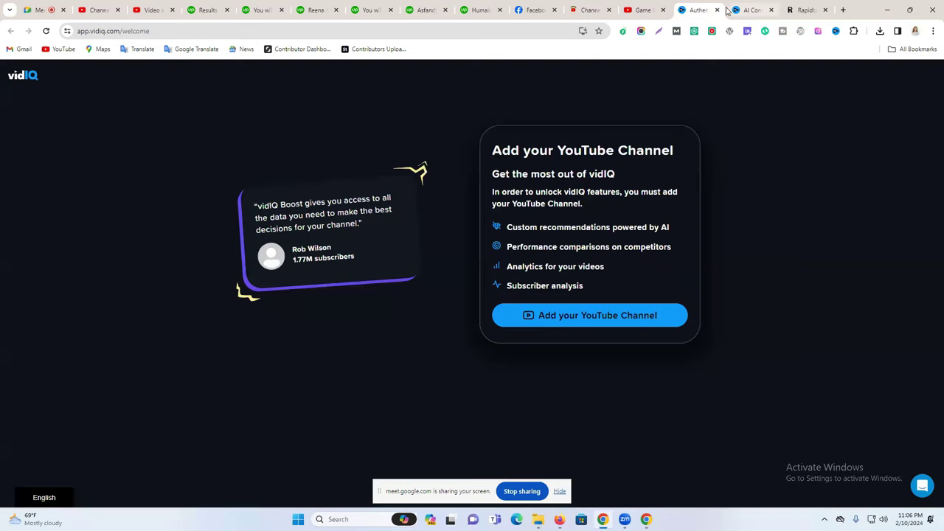
left_click(717, 10)
key("ctrl+w")
left_click(599, 10)
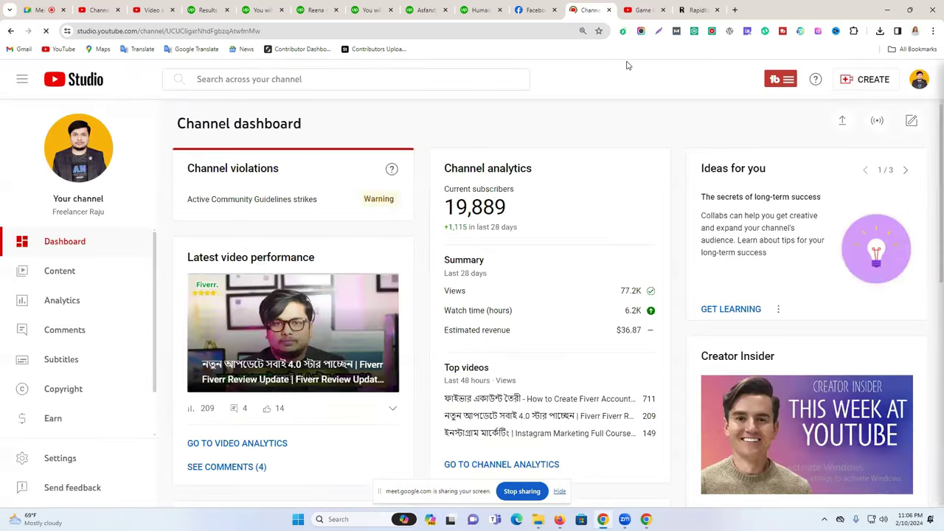
left_click(85, 270)
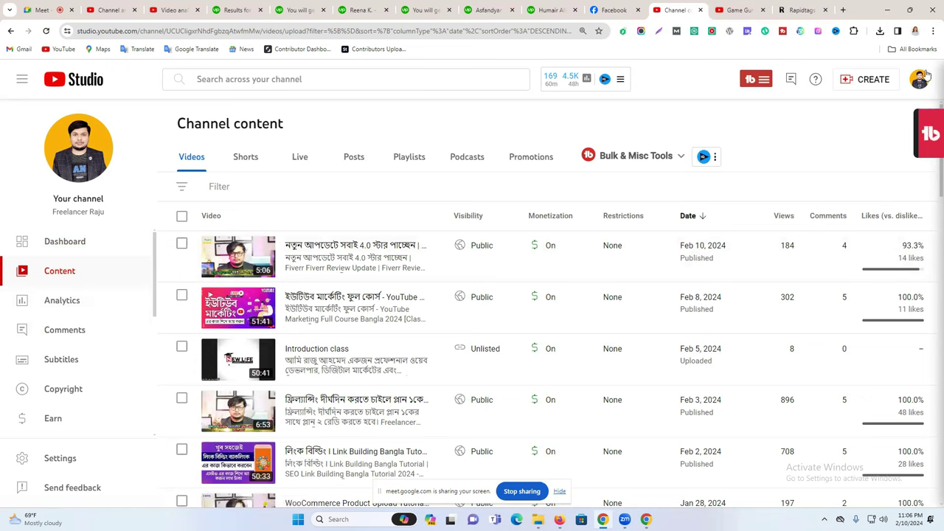
Upload Gig Rankig Tips.mp4 as a new video and select its title text.
left_click(860, 81)
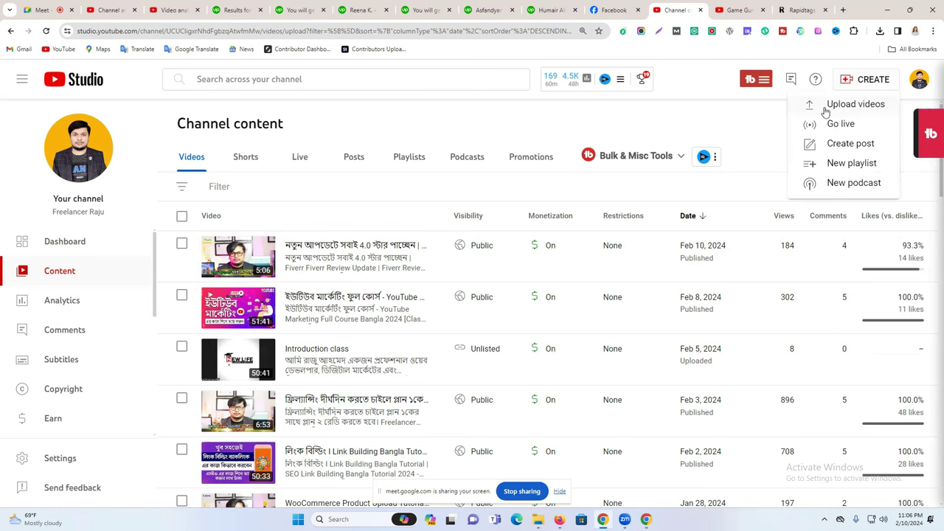
left_click(838, 105)
left_click(487, 234)
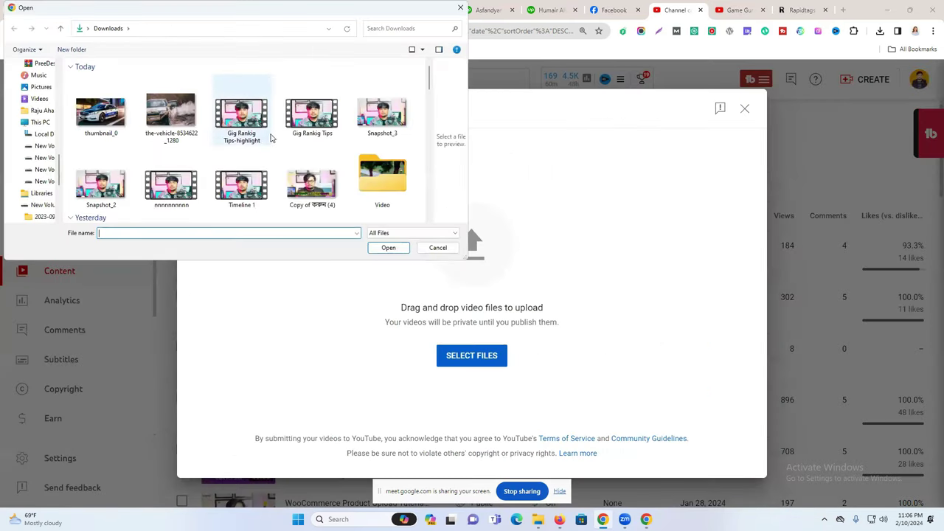
left_click(314, 116)
left_click(387, 248)
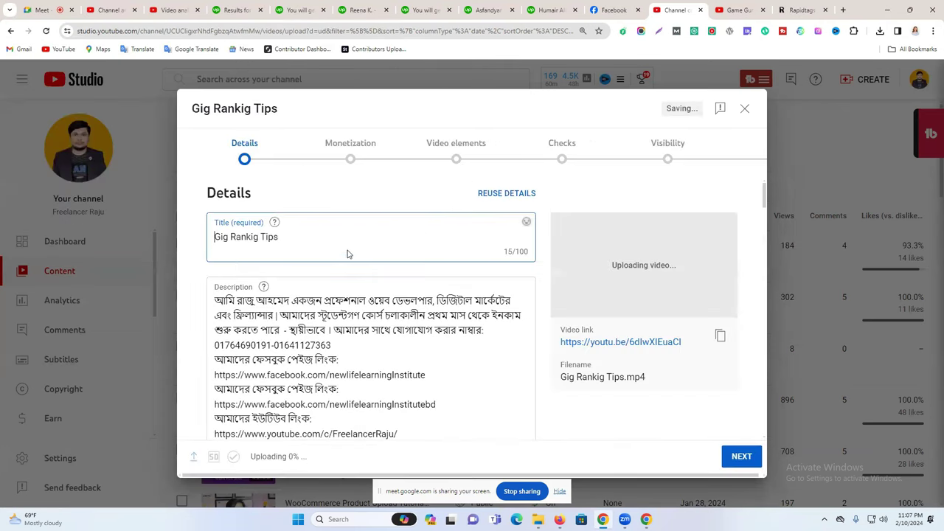
triple_click(359, 244)
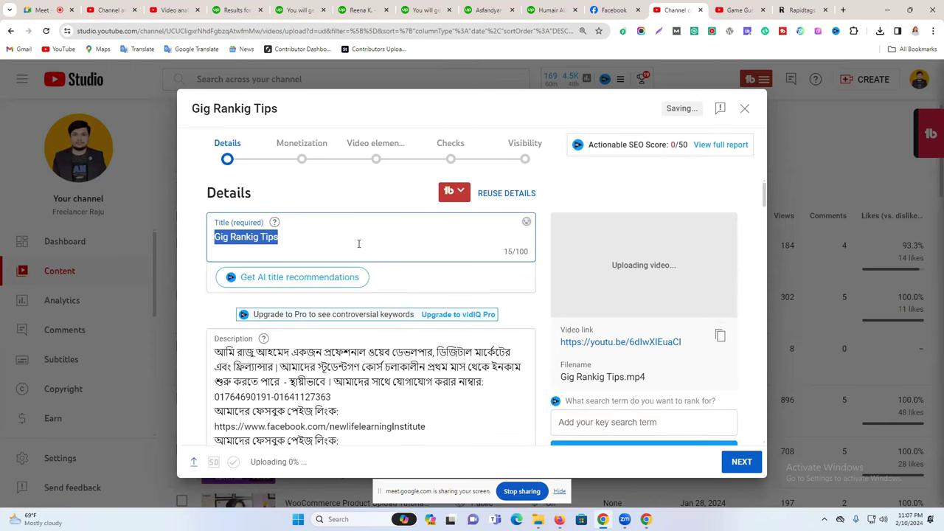
triple_click(254, 242)
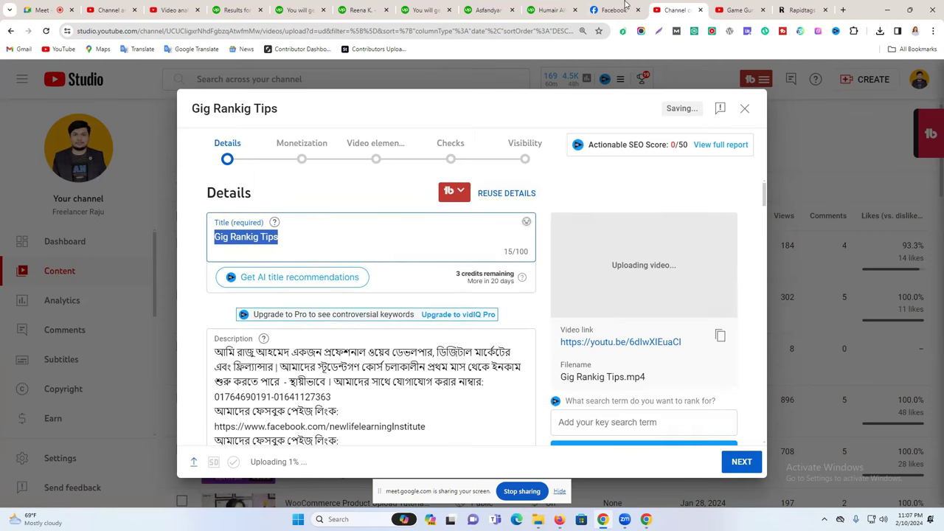
Close the Game Guru and RapidTags tag-research tabs and open a fresh browser tab.
left_click(723, 9)
left_click(764, 11)
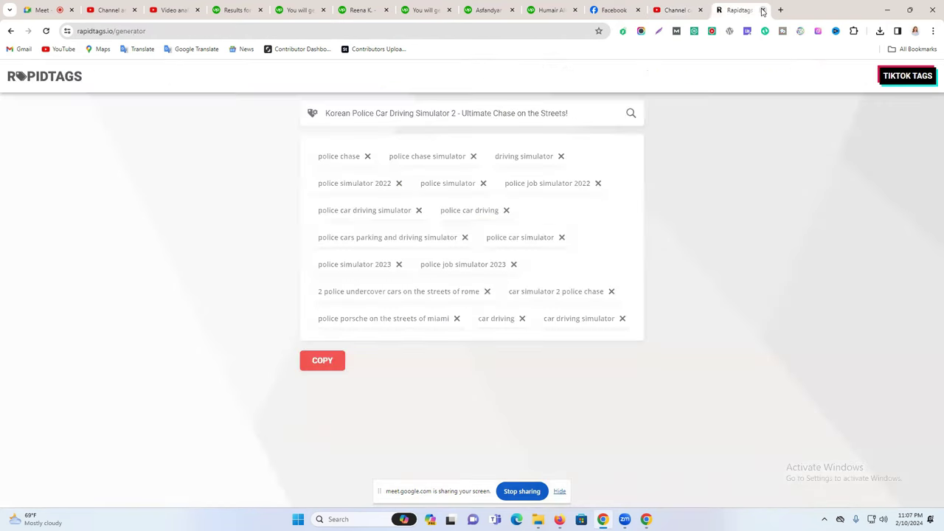
left_click(765, 11)
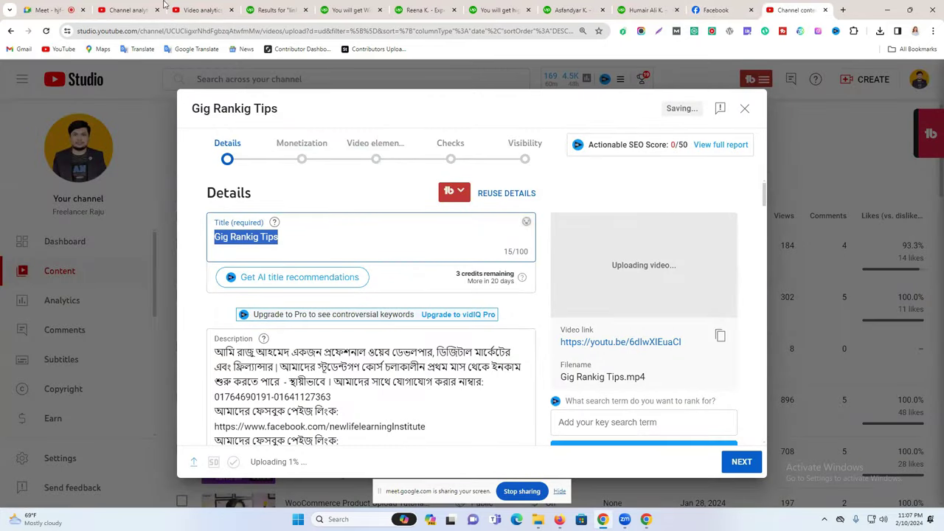
left_click(199, 10)
left_click(806, 9)
left_click(842, 9)
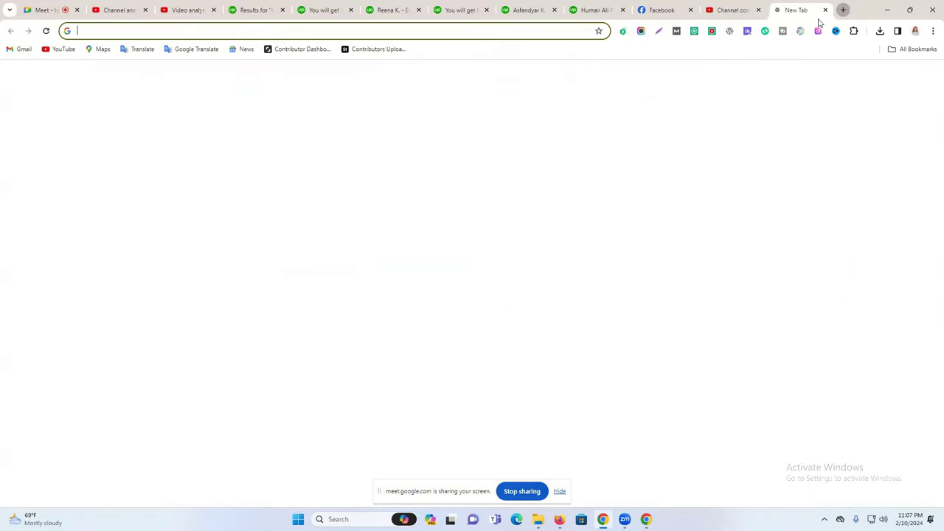
left_click(733, 10)
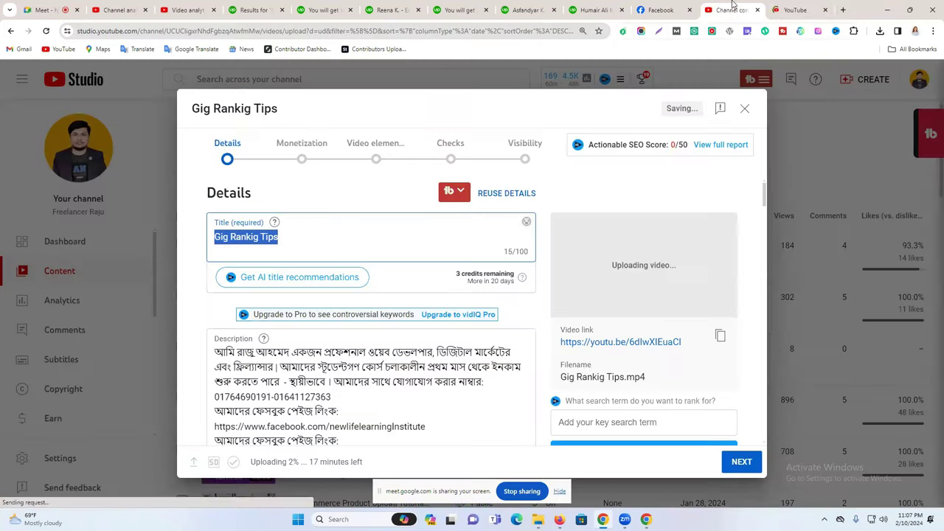
Search YouTube for 'Fiverr Gig Ranking' and pick the 'fiverr gig ranking tips' suggestion.
left_click(796, 9)
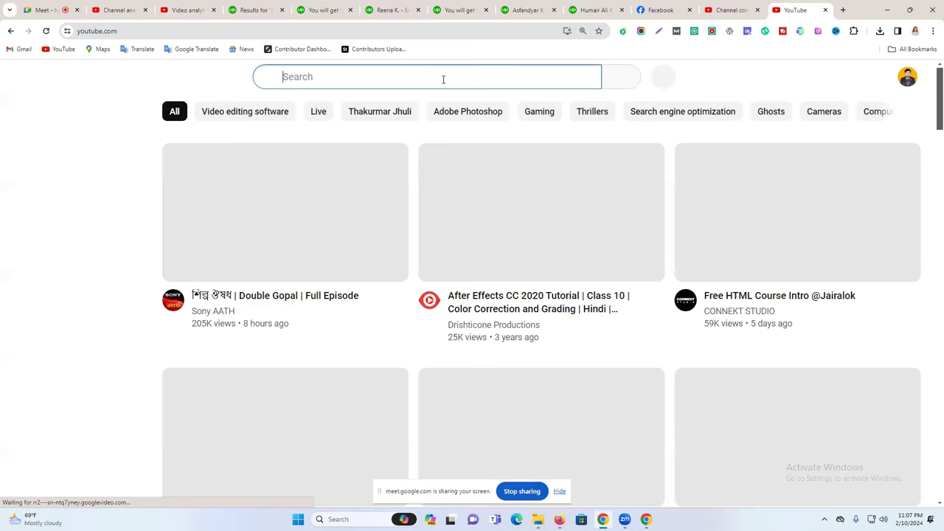
type("ytj")
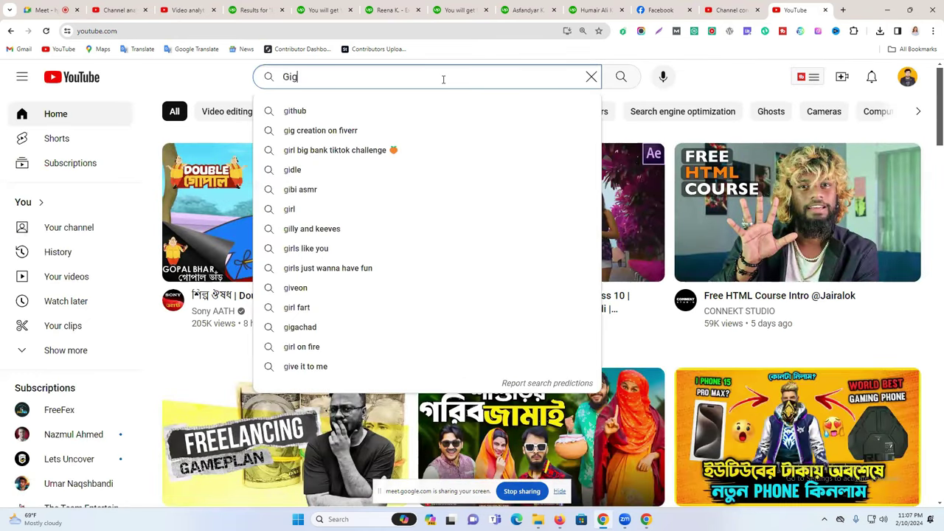
left_click(444, 78)
type("Fiverr")
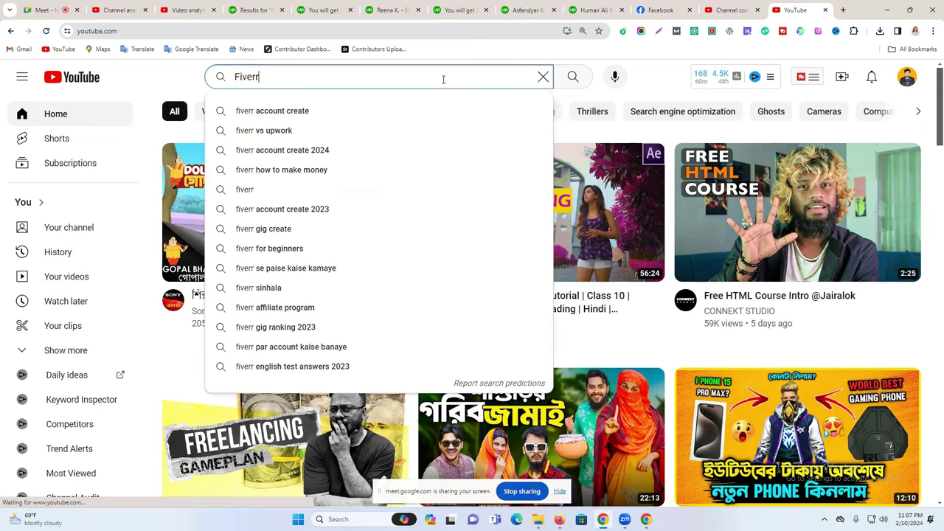
type(" Gi")
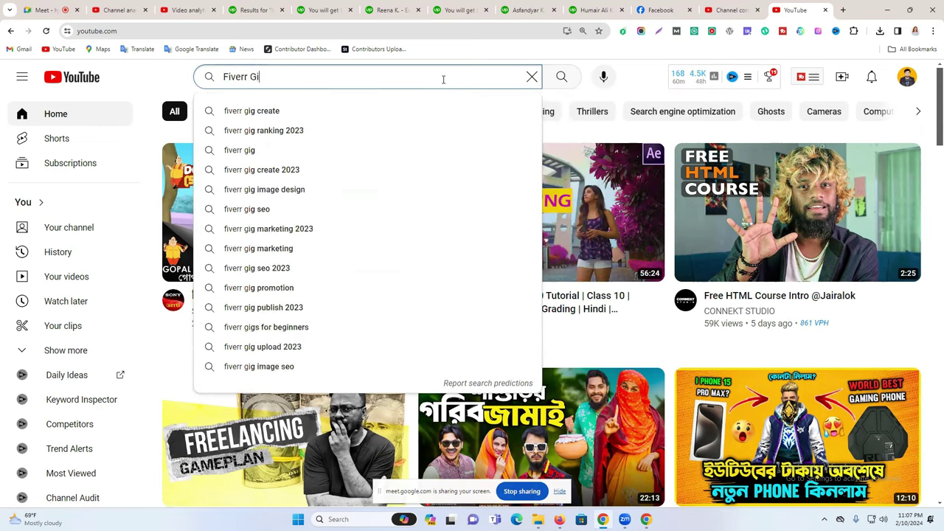
type("g Rank")
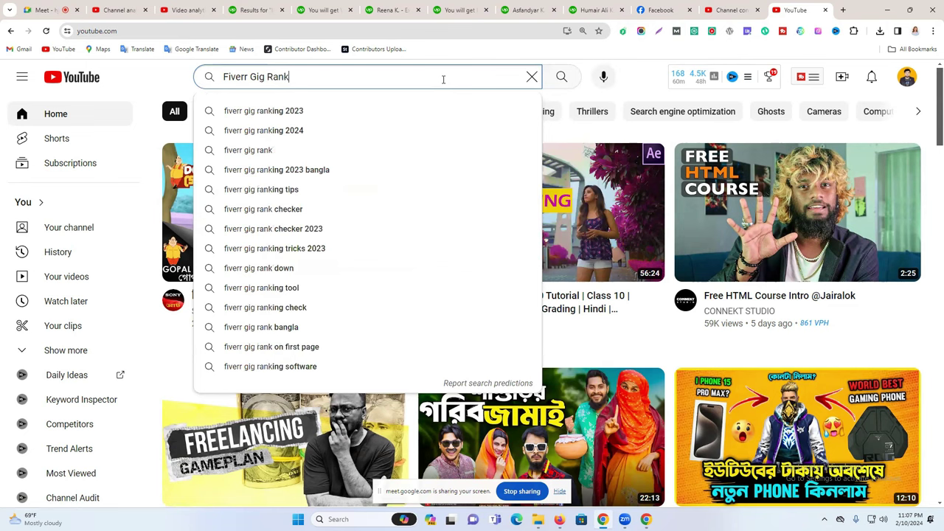
type("ing")
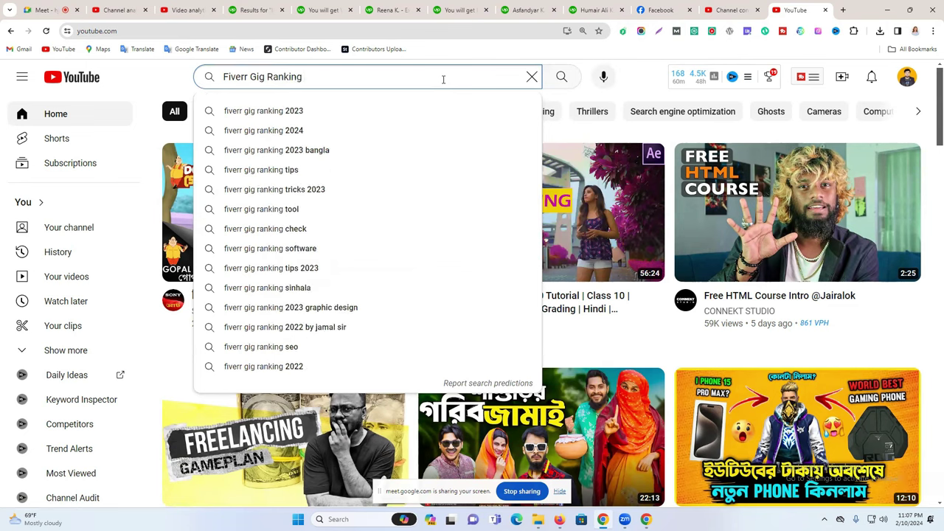
left_click(332, 176)
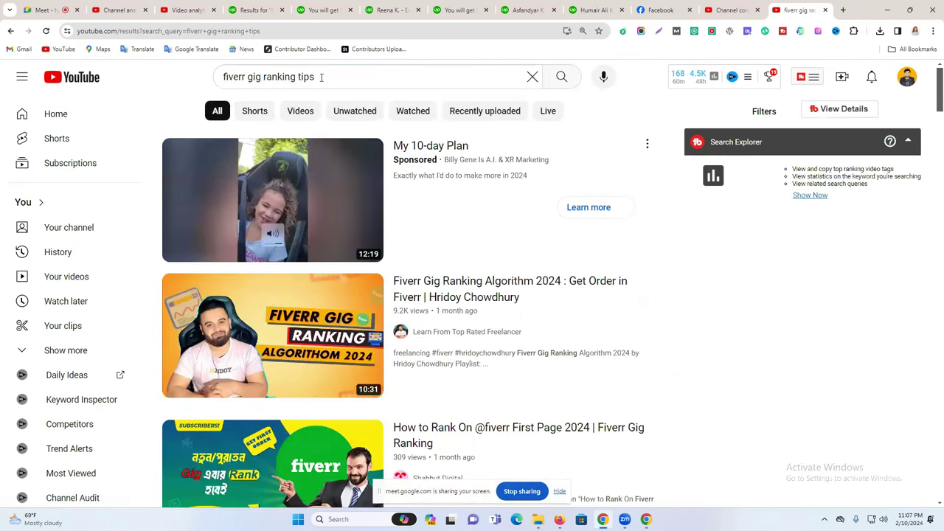
left_click(323, 76)
left_click(623, 101)
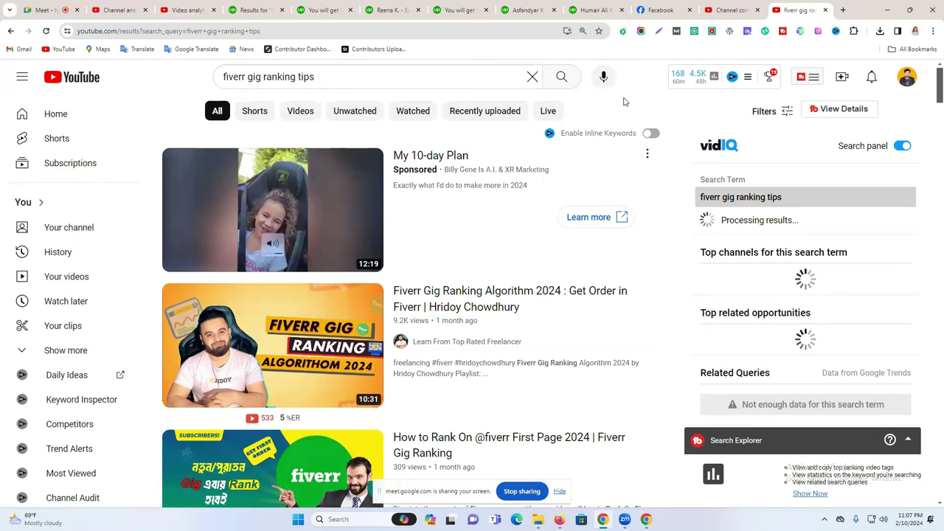
Scroll through the fiverr gig ranking tips results to review competing videos.
scroll(422, 297, "down", 2)
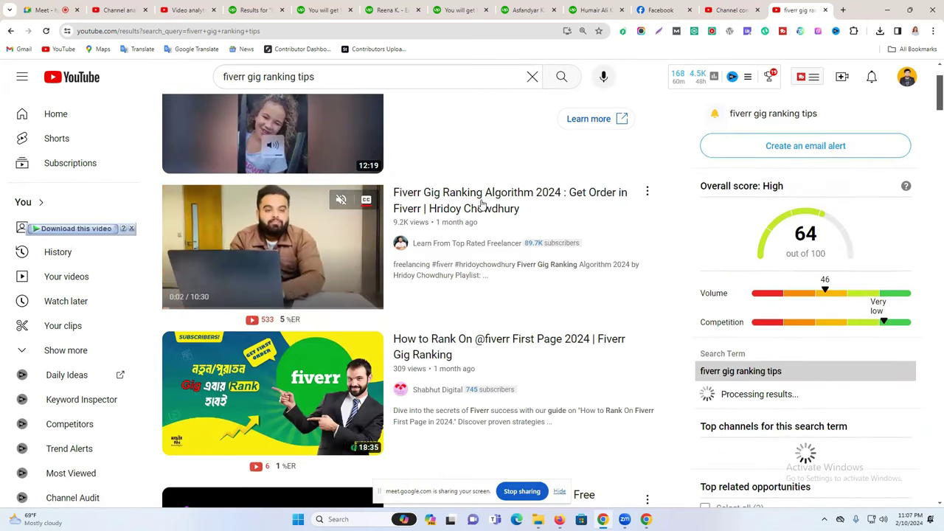
scroll(474, 212, "down", 3)
scroll(474, 212, "down", 2)
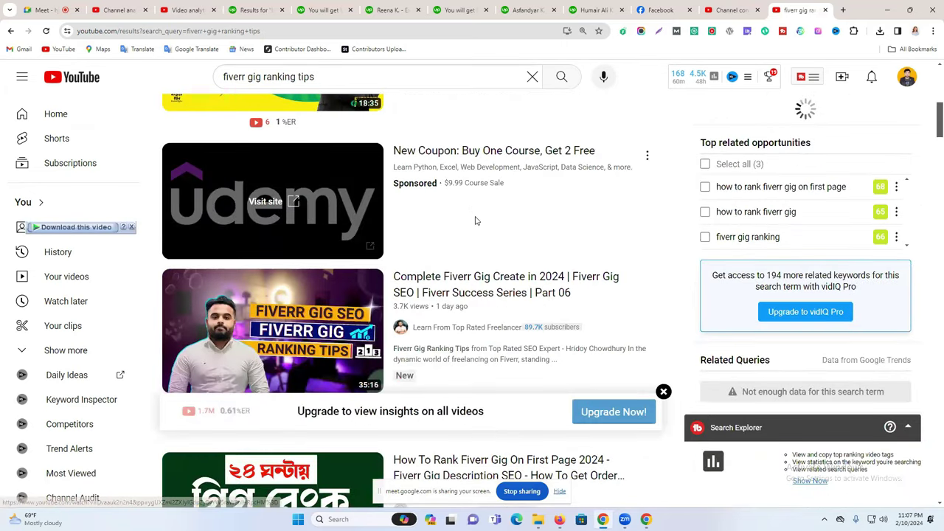
mouse_move(494, 283)
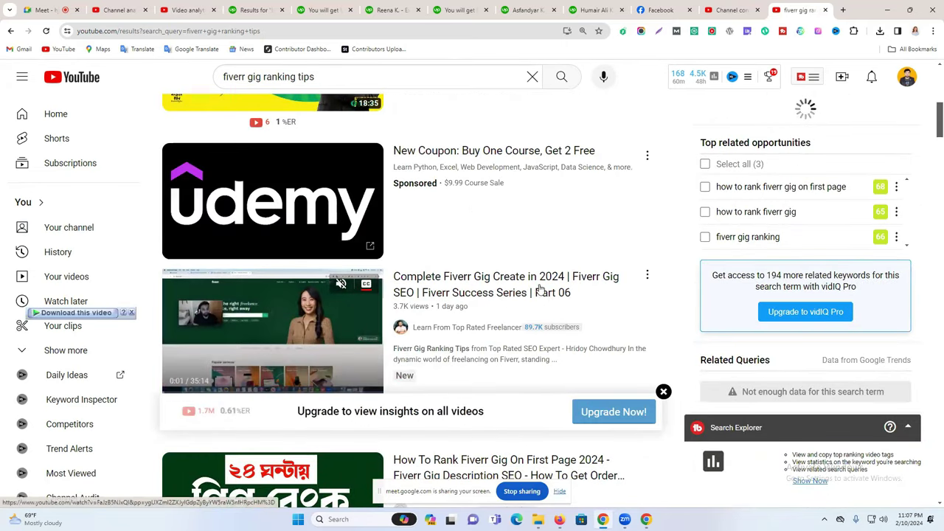
scroll(516, 280, "down", 1)
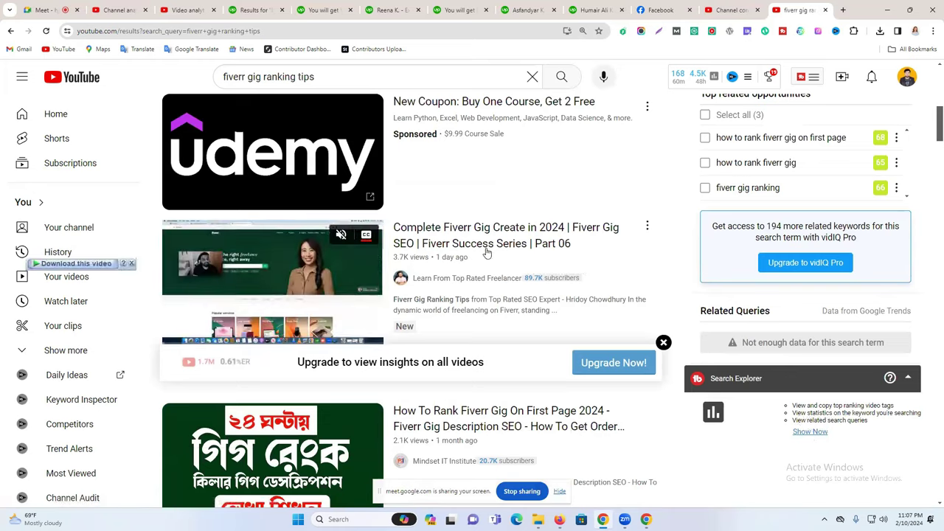
scroll(487, 253, "down", 2)
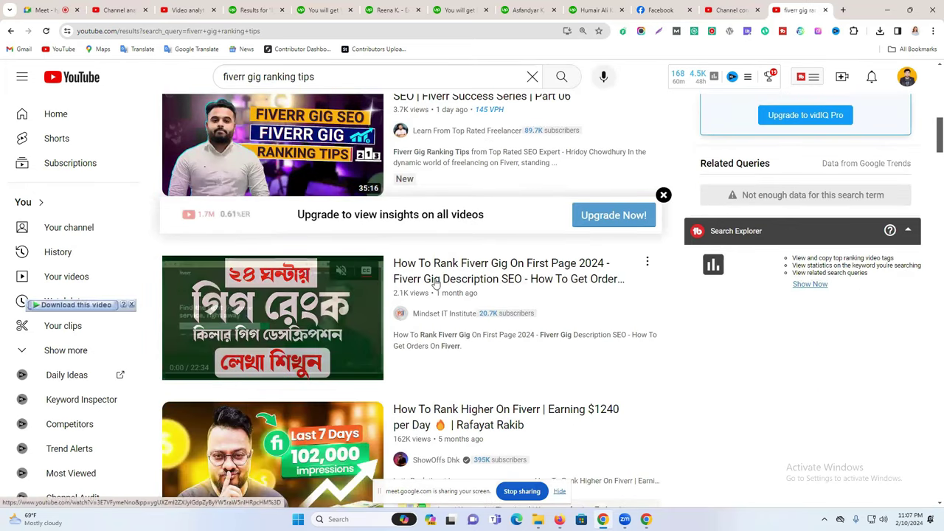
mouse_move(455, 284)
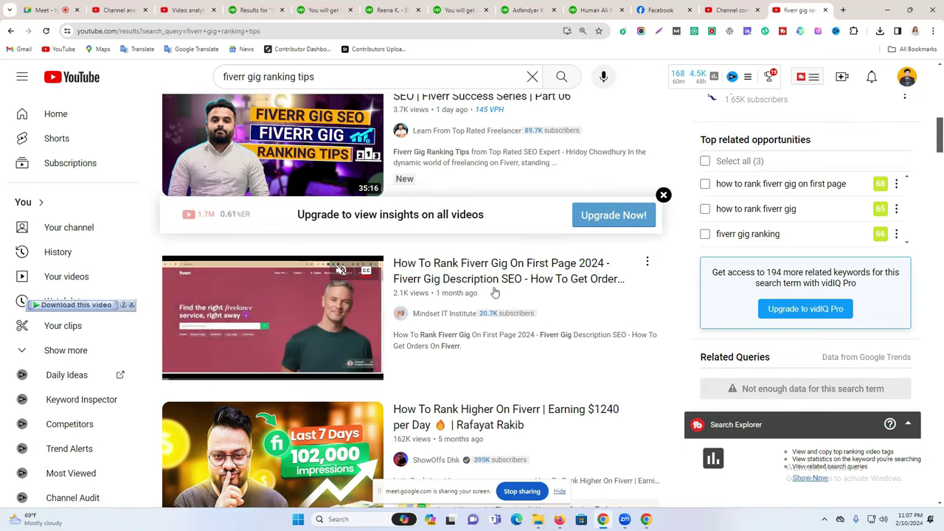
scroll(520, 287, "down", 2)
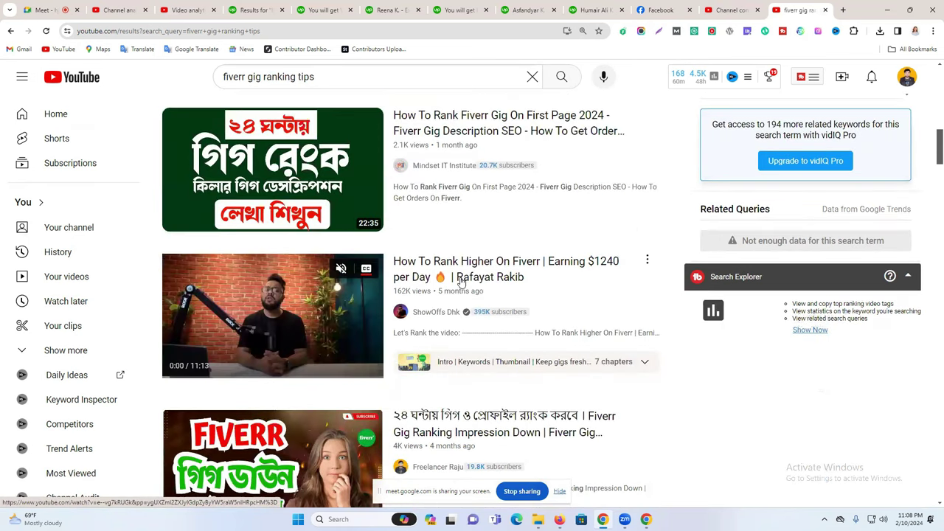
scroll(465, 281, "down", 1)
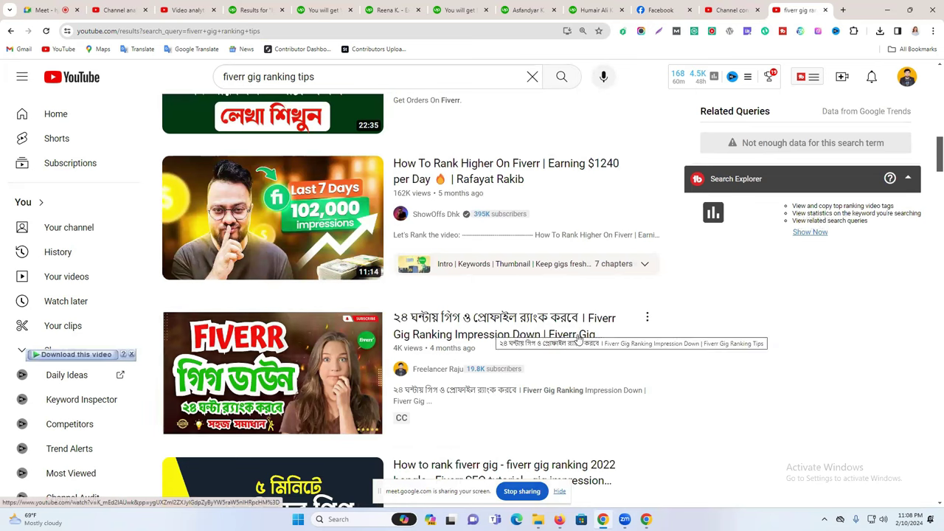
Copy the Bengali gig-ranking video's title and paste it into Google Translate.
left_click(490, 327)
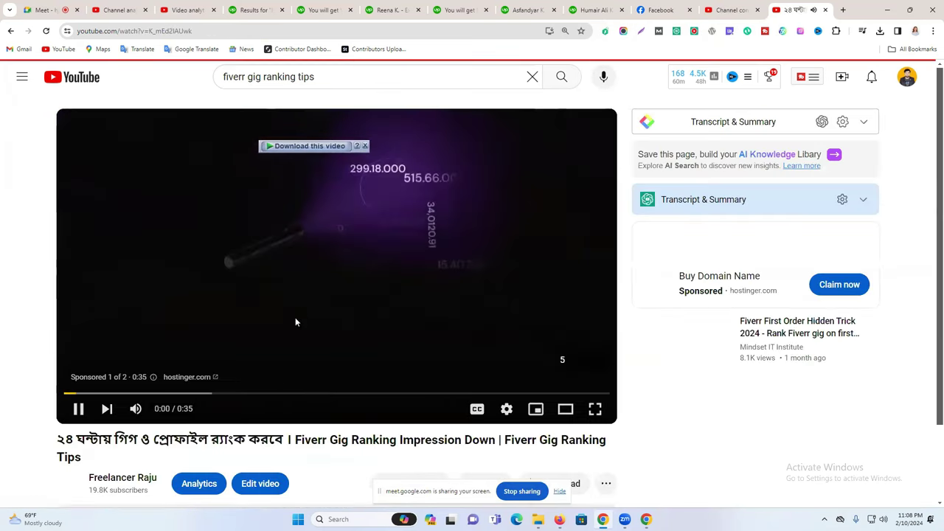
left_click_drag(58, 440, 355, 453)
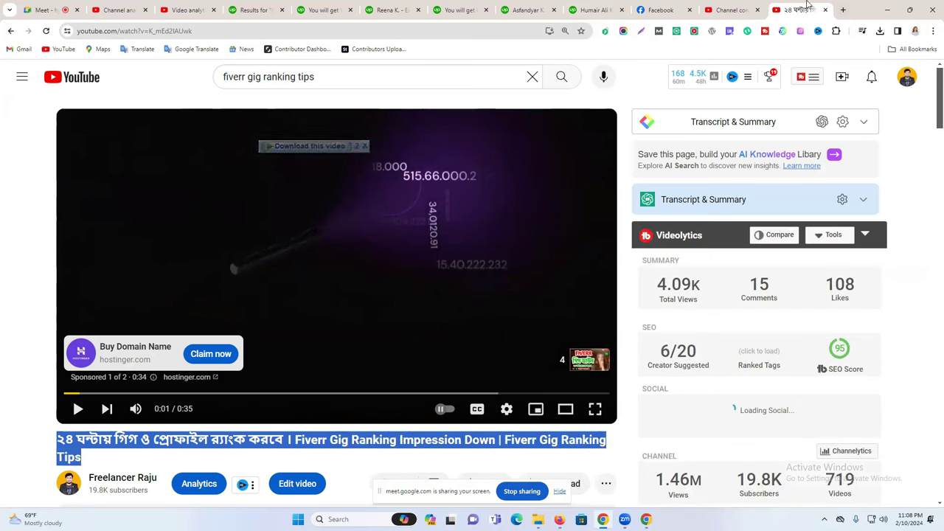
left_click(846, 10)
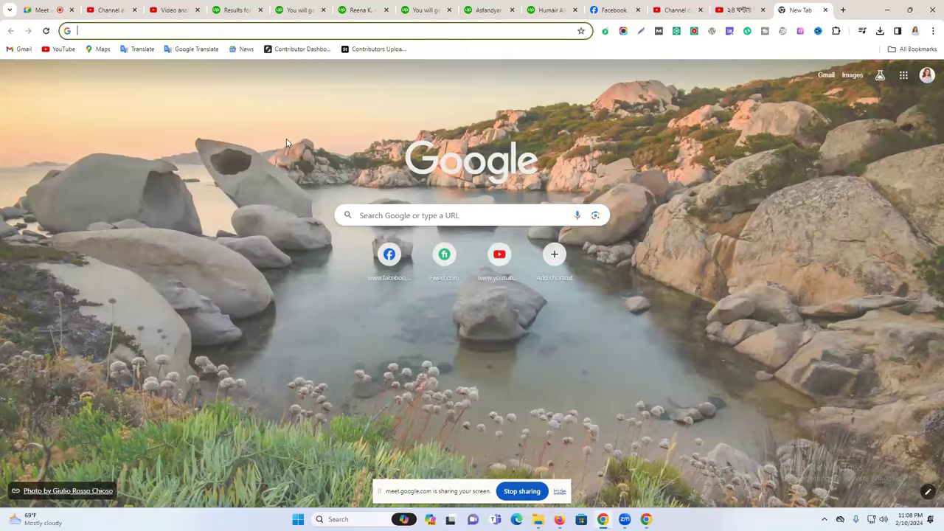
type("tr")
key("Return")
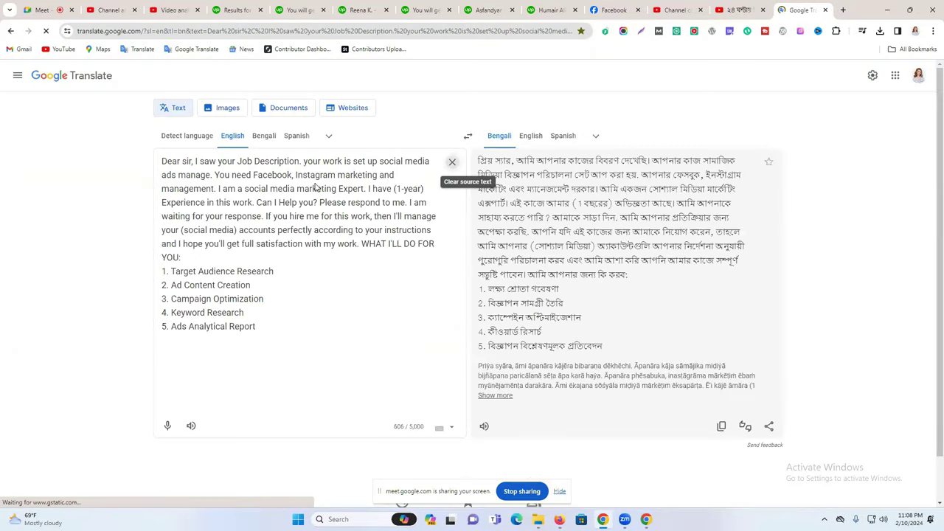
key("ctrl+a")
type("২৪ ঘন্টায় গিগ ও প্রোফাইল র‍্যাংক করবে | Fiverr Gig Ranking Impression Down | Fiverr Gig Ranking Tips")
Browse the fiverr gig ranking tips results again, then move to the Google Translate tab.
left_click(738, 10)
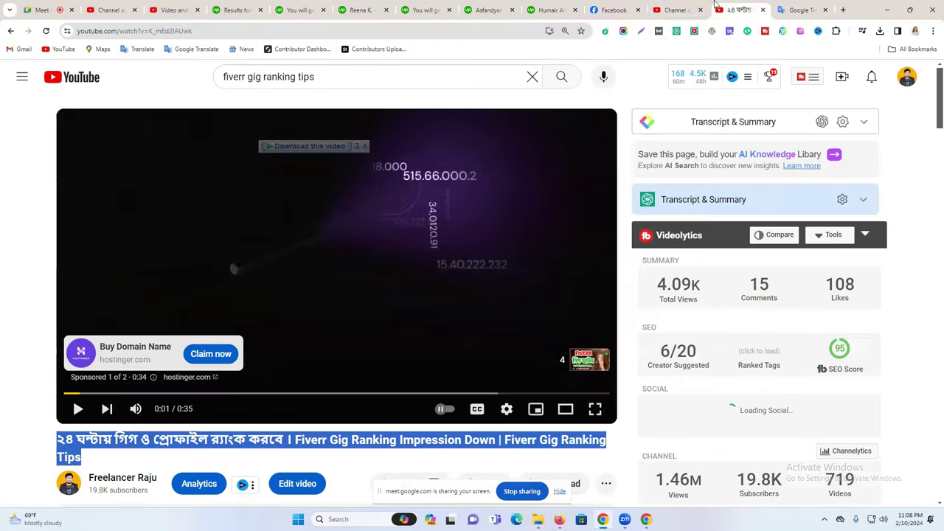
left_click(660, 8)
left_click(734, 7)
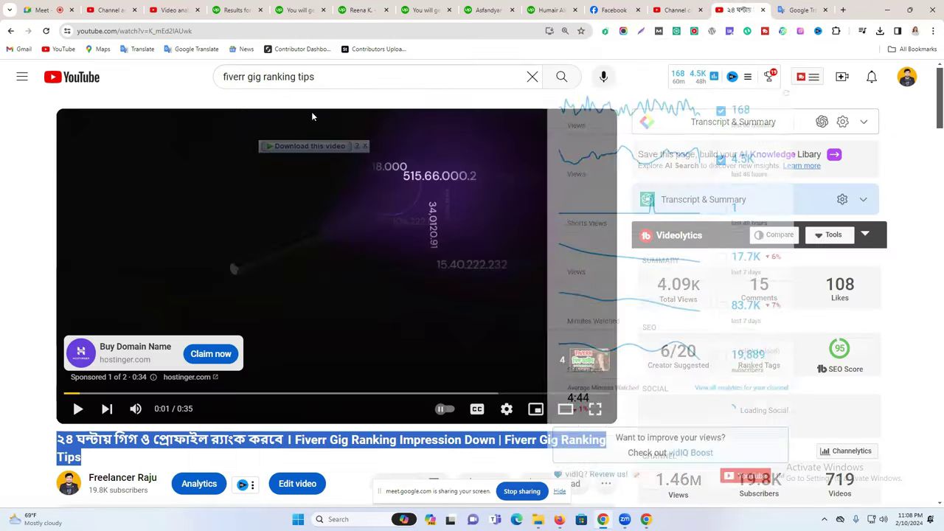
left_click(10, 30)
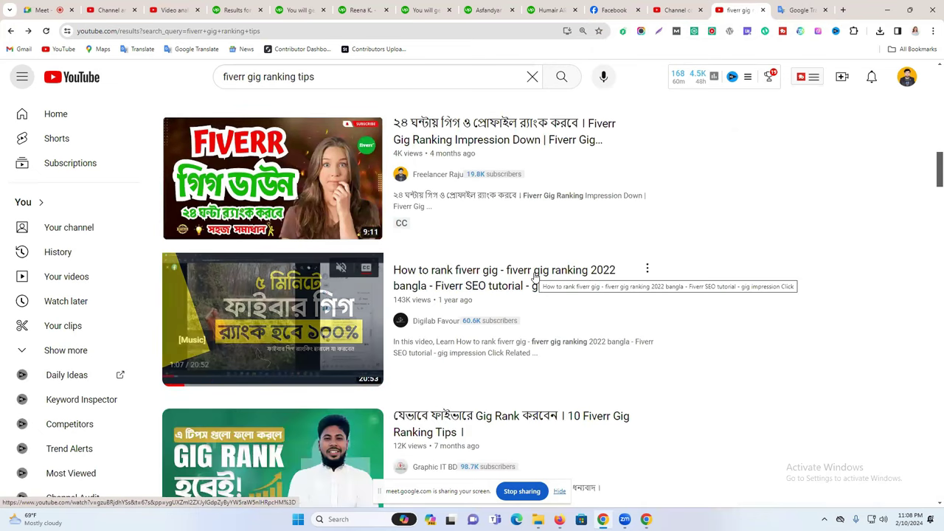
scroll(537, 277, "down", 3)
scroll(535, 276, "down", 3)
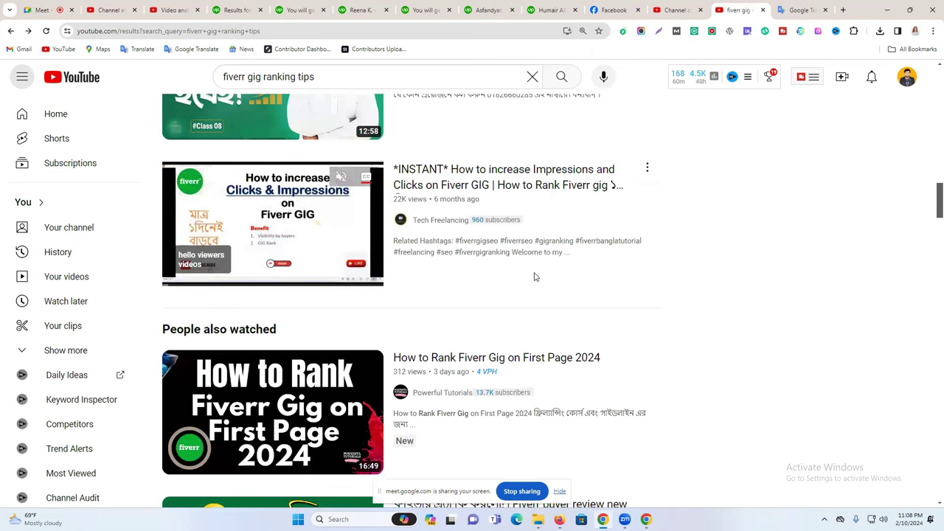
scroll(536, 277, "down", 3)
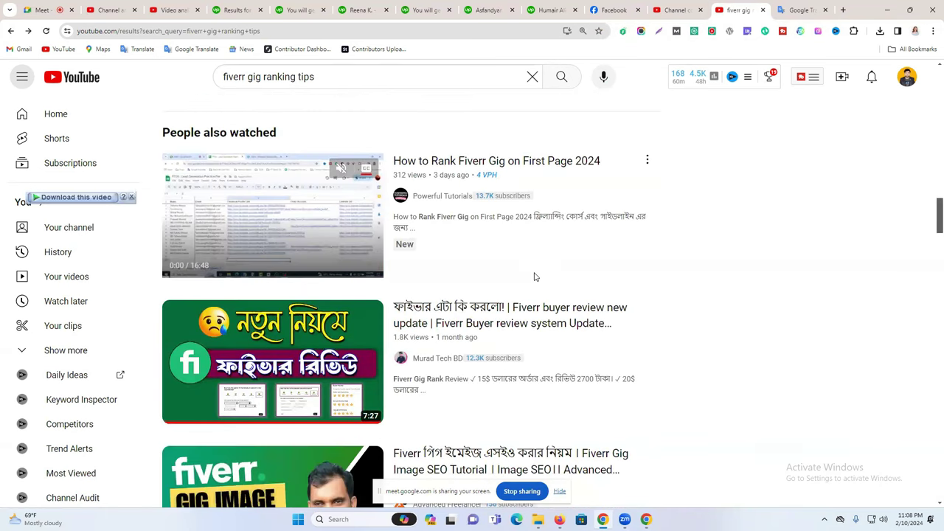
scroll(536, 277, "down", 3)
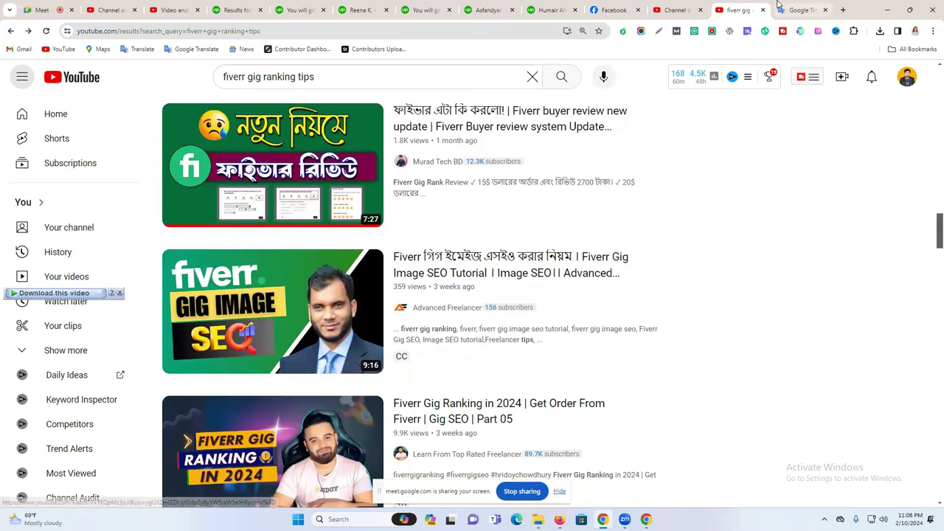
key("ctrl+Tab")
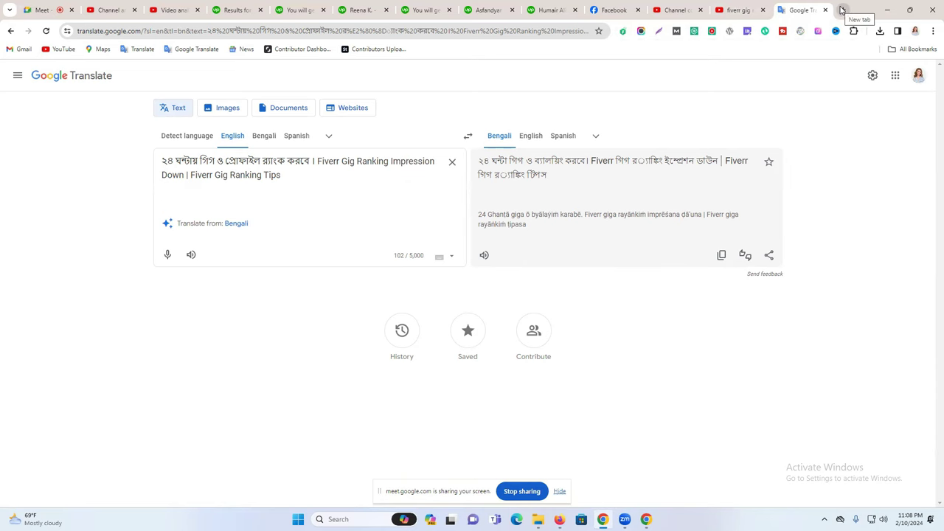
Open a spare Google Translate tab from the bookmark, then return to the draft title.
left_click(842, 10)
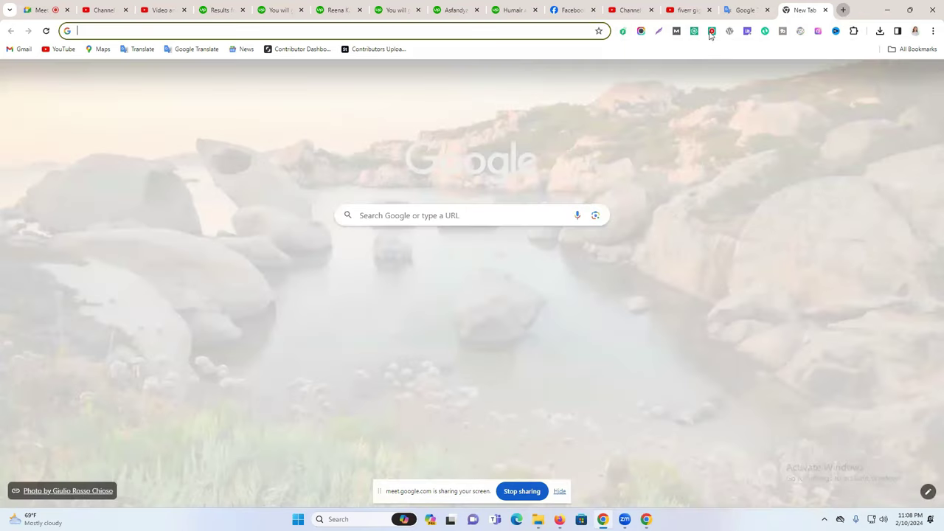
left_click(194, 49)
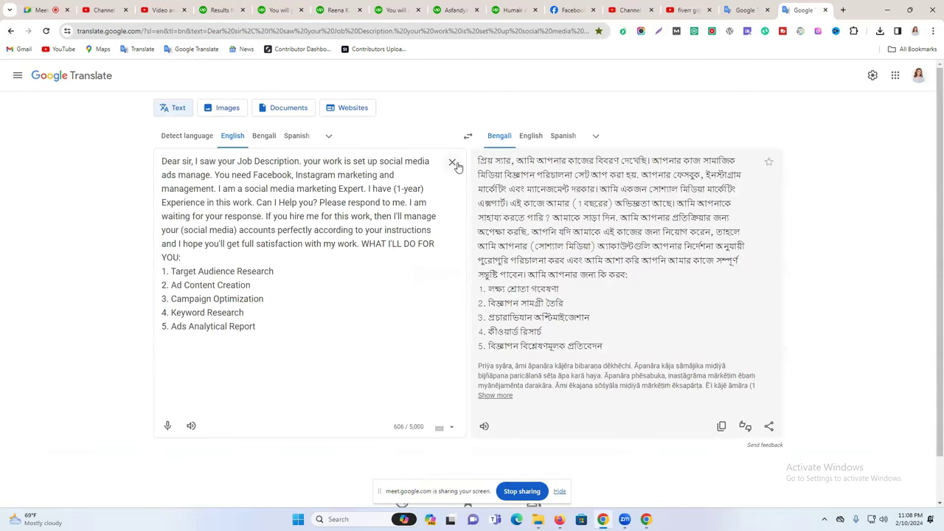
left_click(453, 163)
left_click(724, 9)
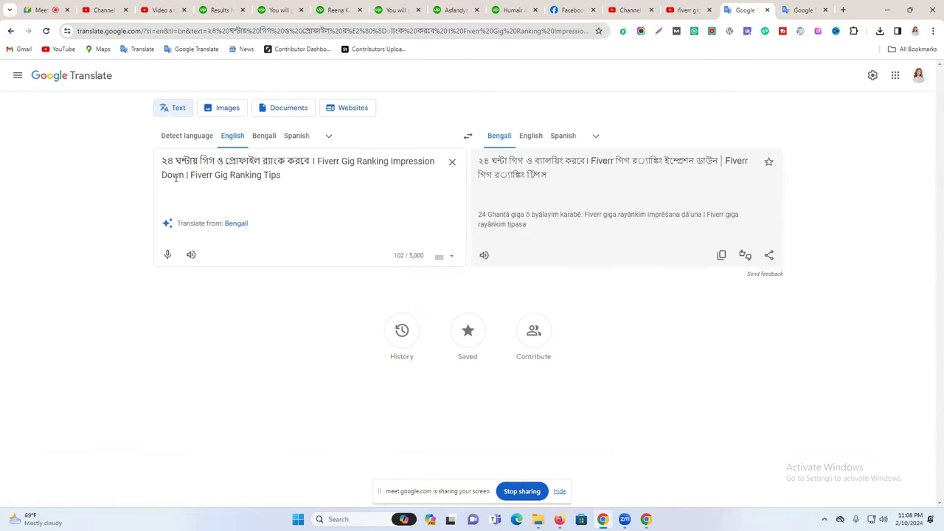
Delete 'ও প্রোফাইল' and 'Impression Down' from the draft title.
left_click_drag(172, 165, 263, 162)
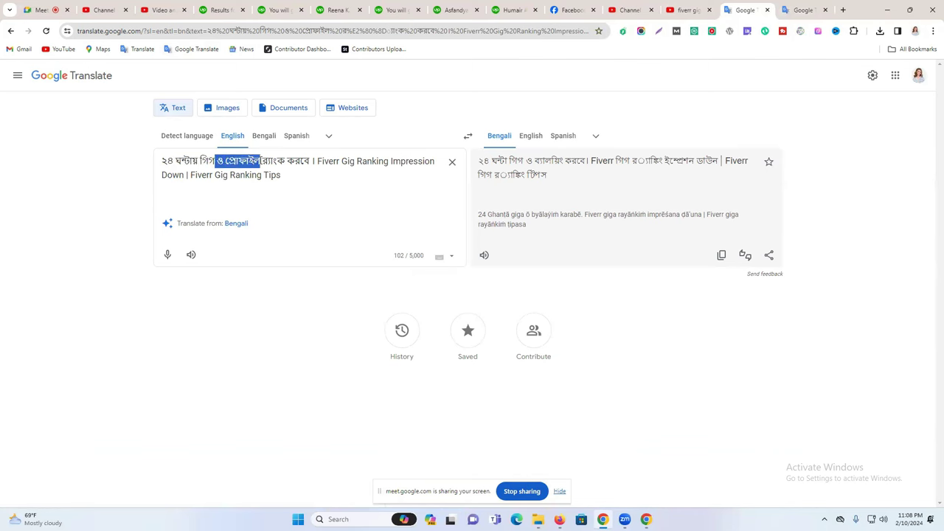
key("BackSpace")
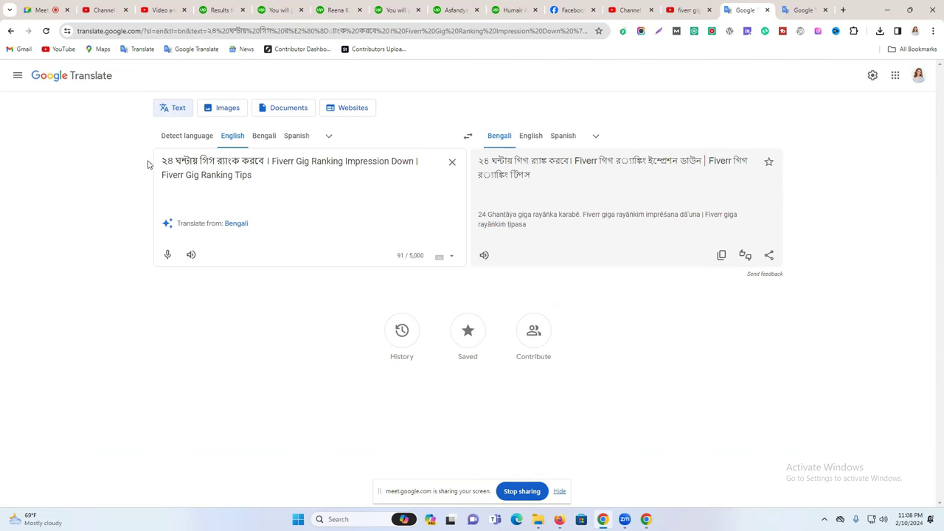
left_click_drag(174, 161, 167, 161)
key("Right")
double_click(352, 161)
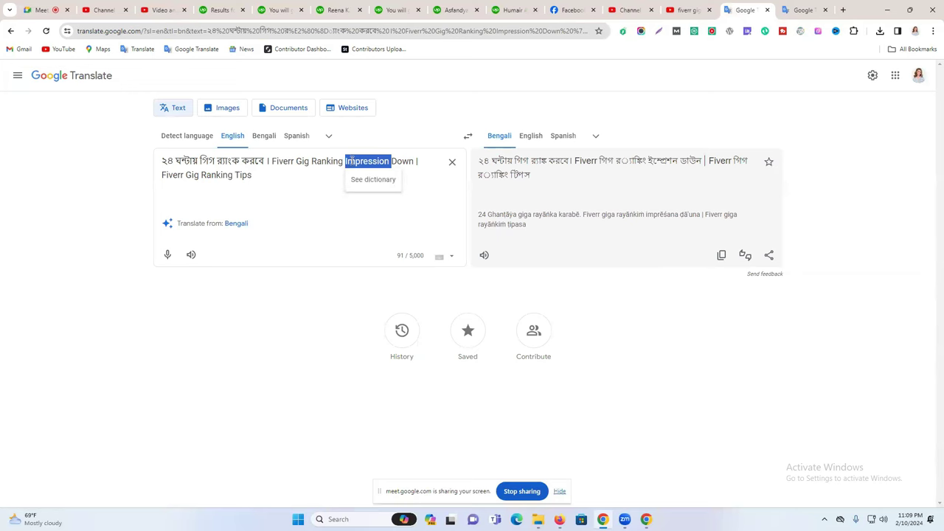
key("BackSpace")
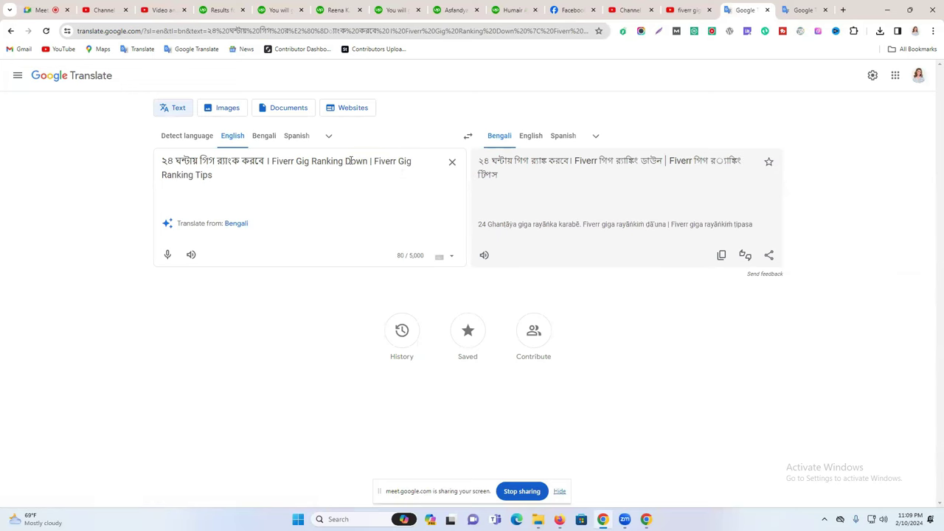
double_click(357, 161)
key("BackSpace")
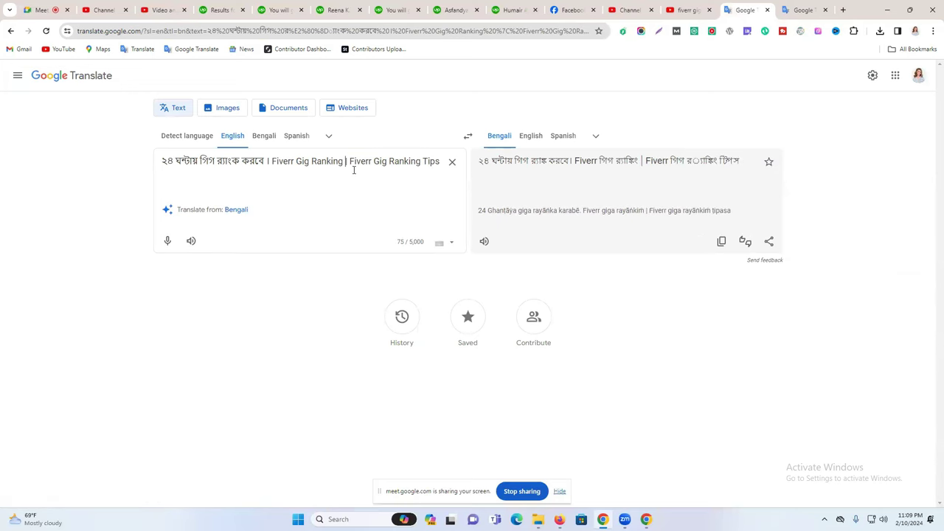
Add 'Tips 2024' and 'New' so the title ends 'Fiverr Gig Ranking Tips 2024'.
double_click(430, 161)
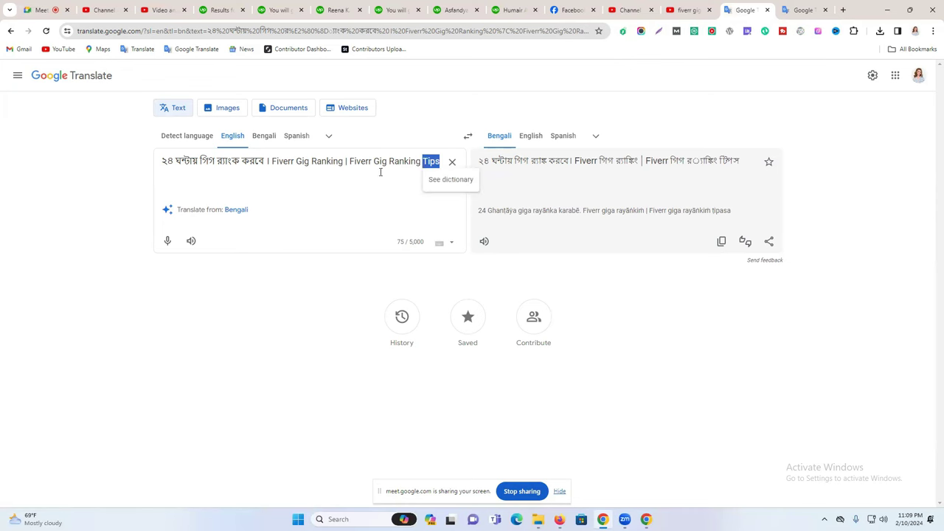
left_click(421, 161)
type("Tips ")
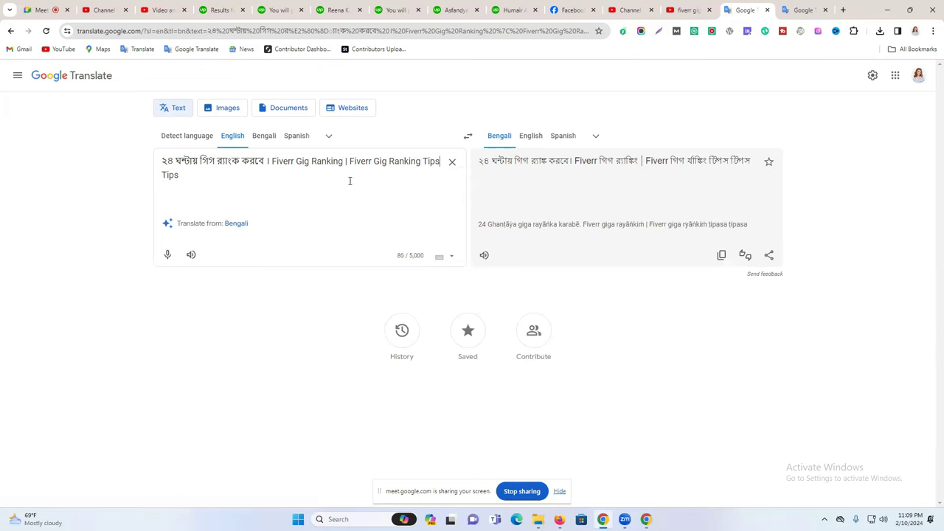
type("2024")
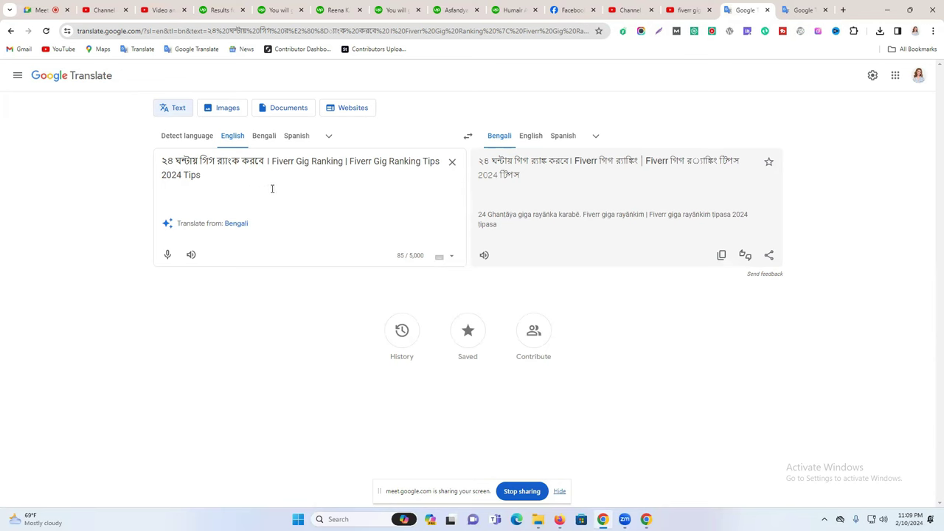
double_click(188, 177)
key("BackSpace")
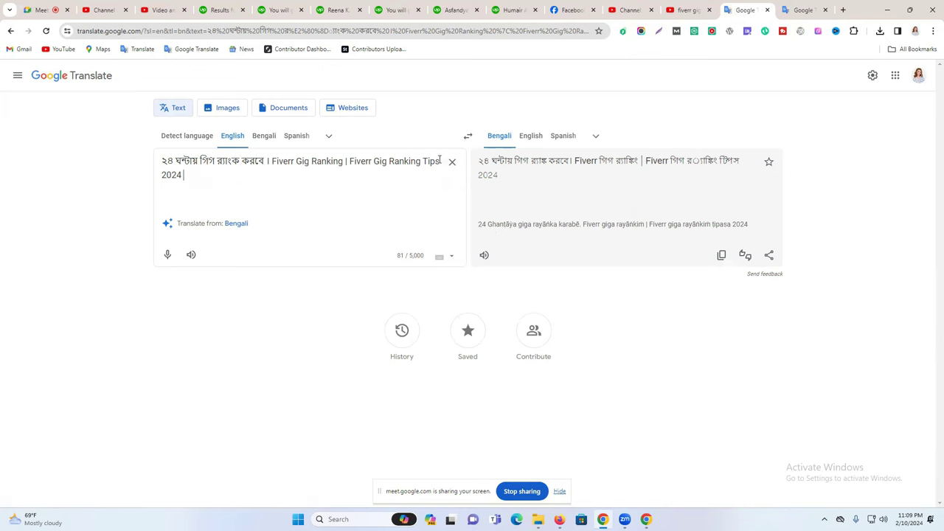
left_click(441, 161)
type("in")
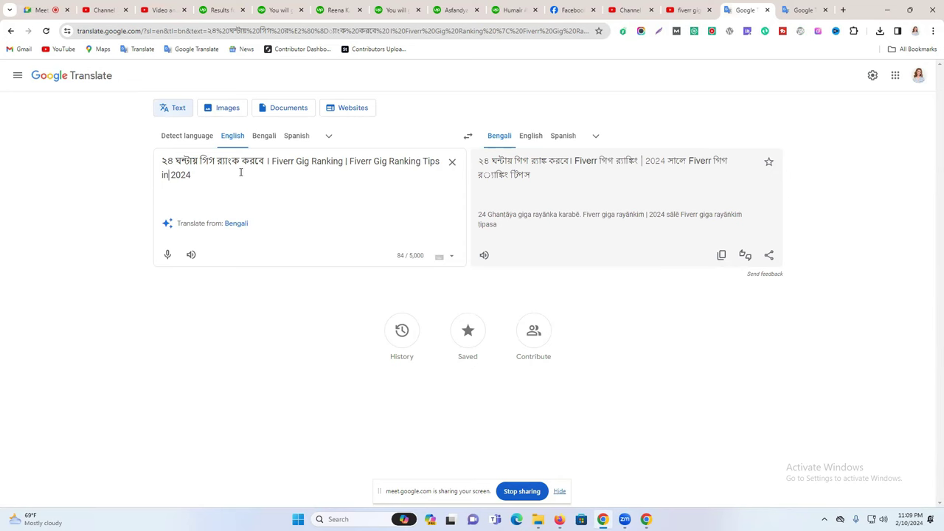
key("BackSpace")
key("BackSpace")
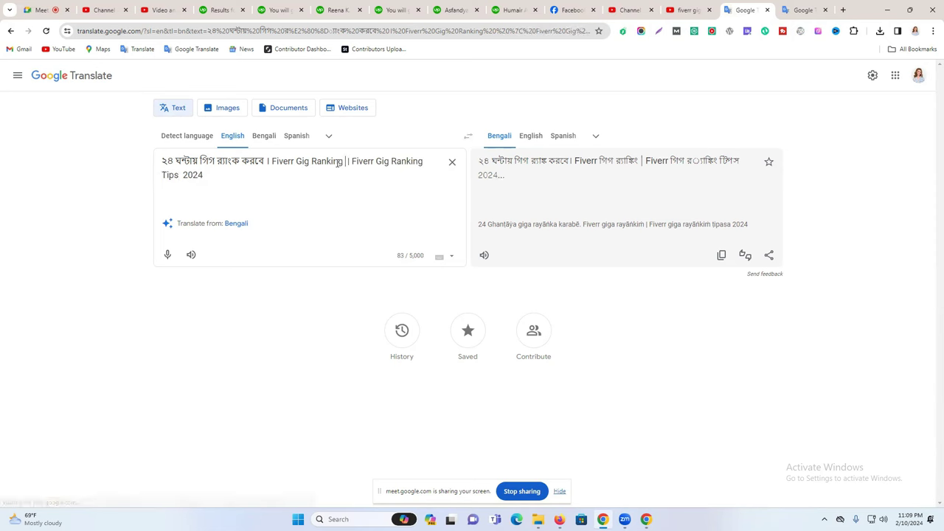
type("New")
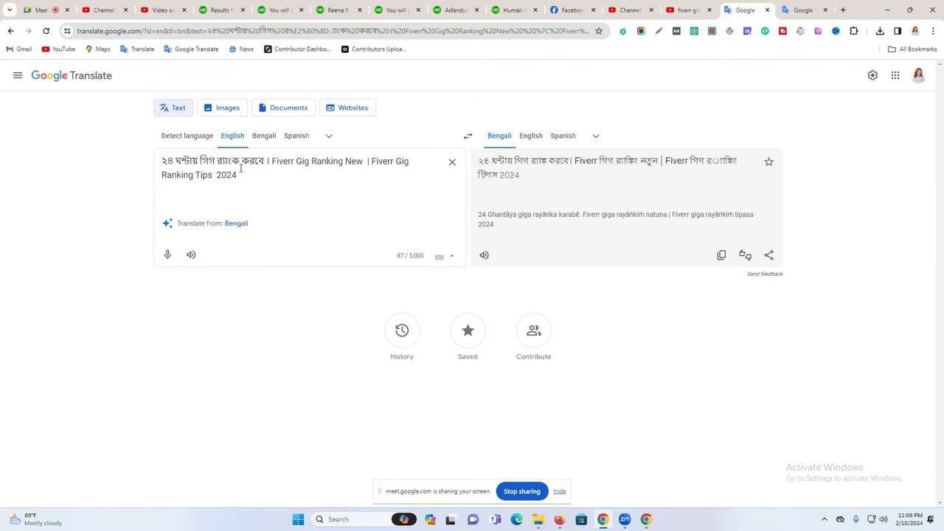
Open 'How To Rank Fiverr Gig on First page 2024 || Fiverr Tips And Tricks' and select its title.
left_click(677, 10)
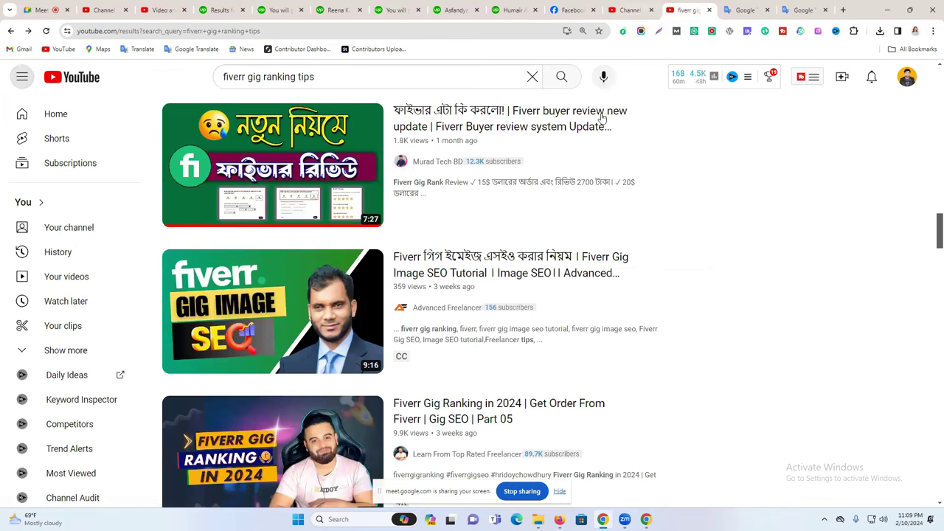
scroll(585, 169, "down", 3)
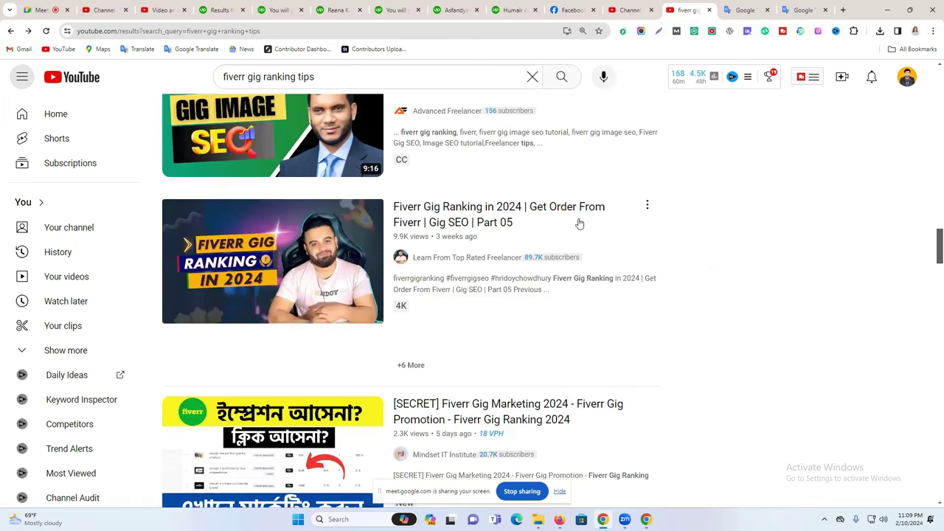
scroll(579, 223, "down", 3)
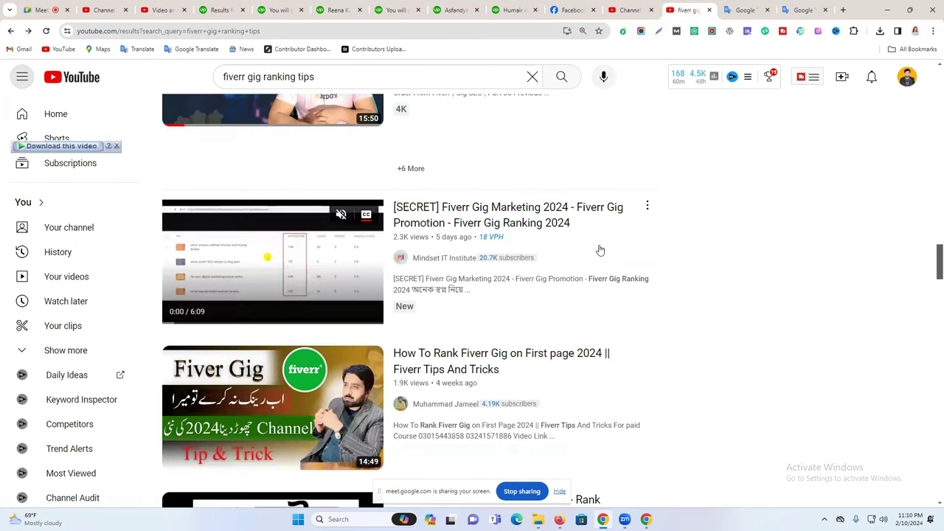
mouse_move(487, 385)
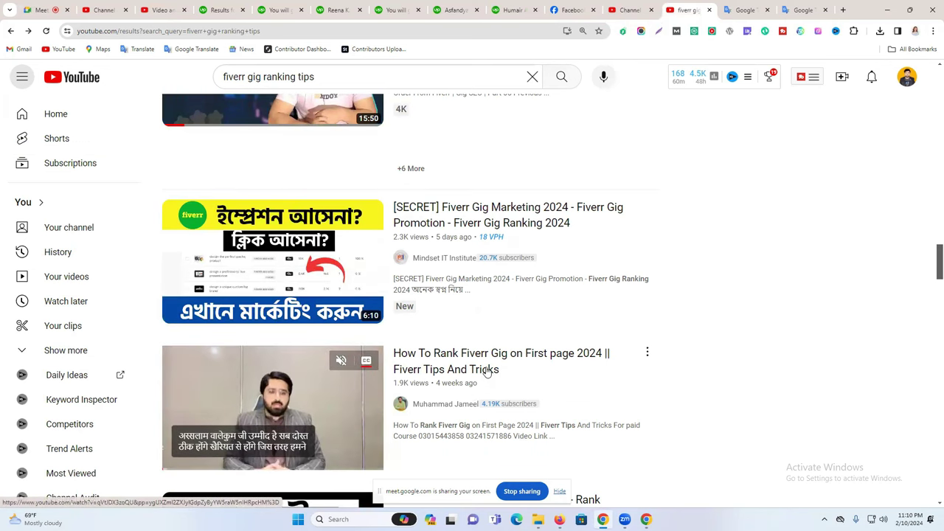
left_click(487, 372)
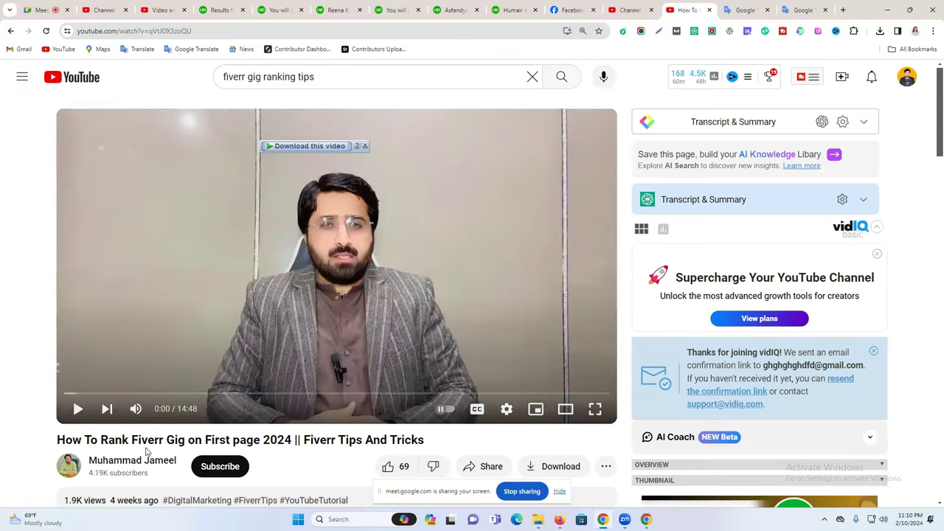
triple_click(203, 443)
key("ctrl+c")
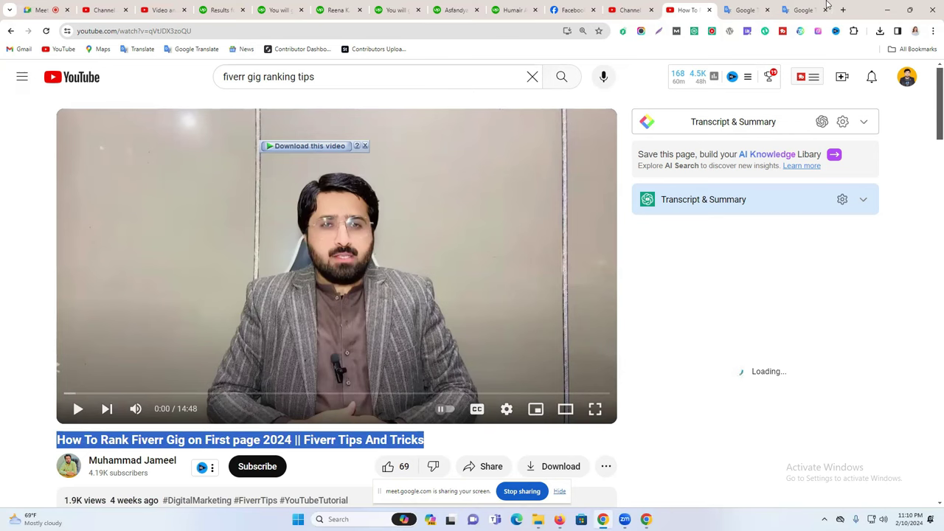
Paste the competitor's title over the draft's English part, remove a doubled bar, and change 'And' to '&'.
left_click(804, 10)
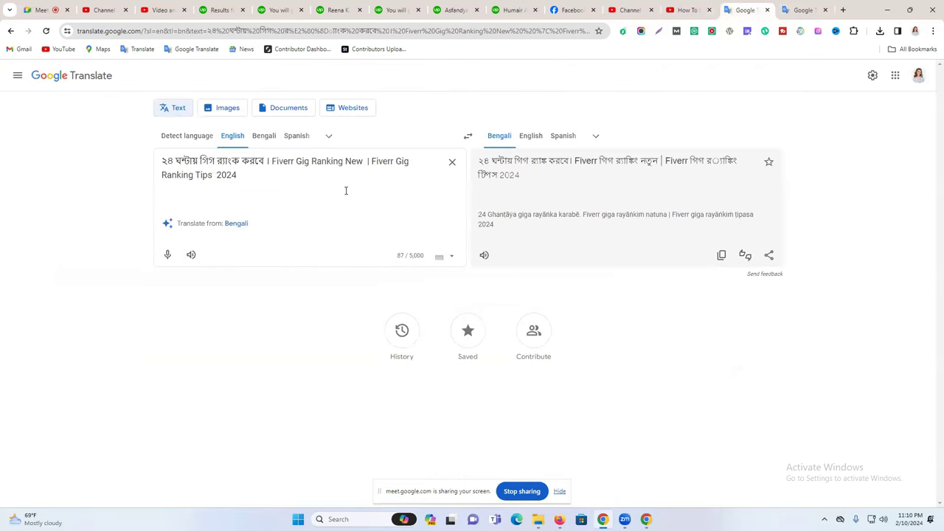
left_click_drag(271, 161, 282, 196)
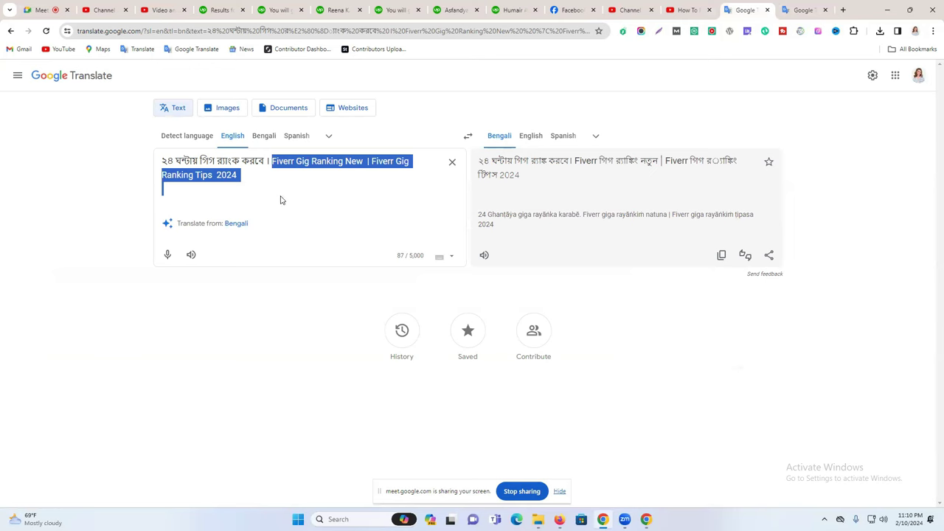
key("ctrl+v")
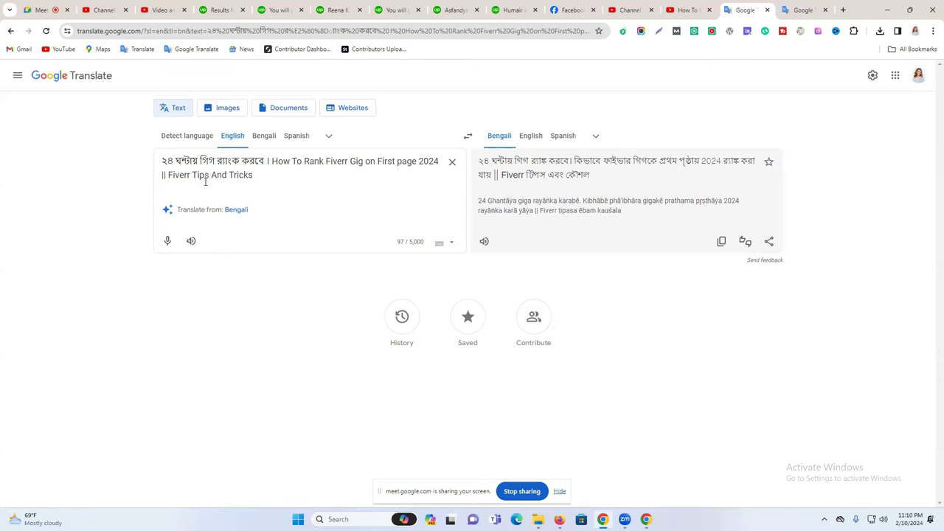
key("BackSpace")
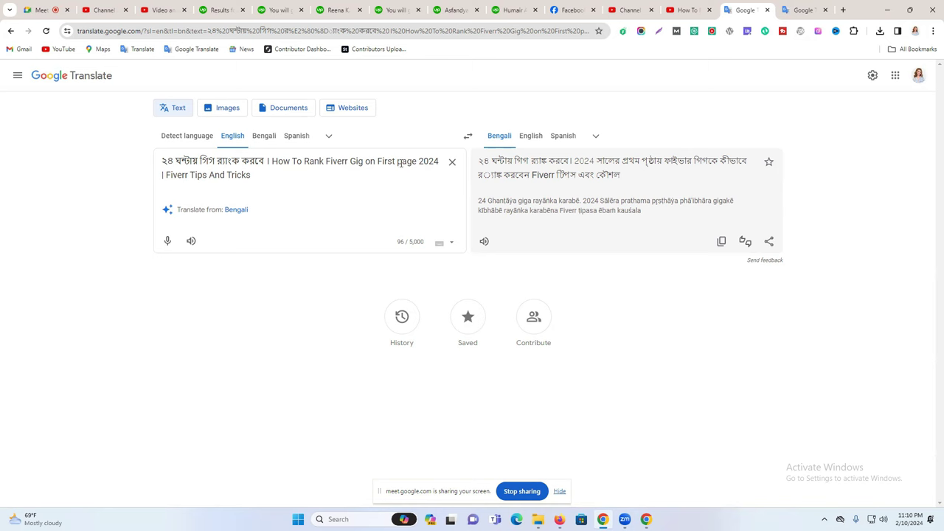
type("P")
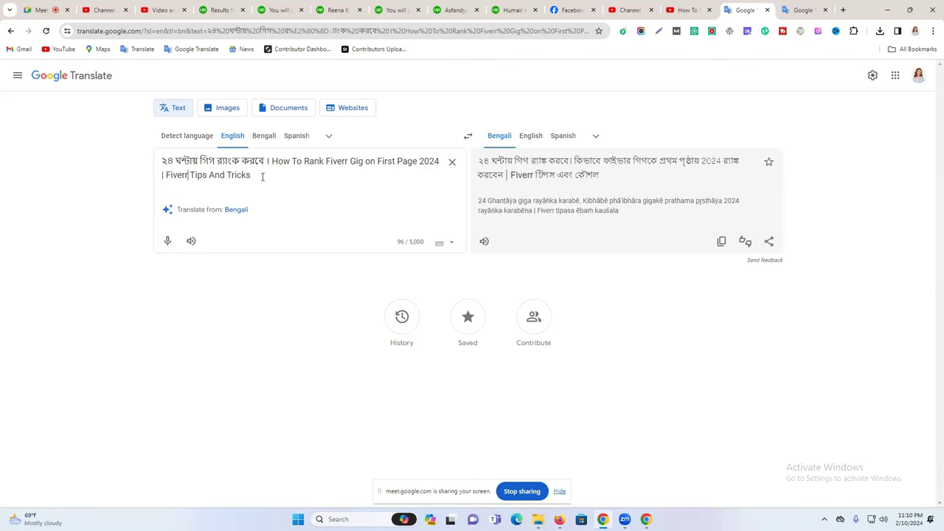
double_click(212, 175)
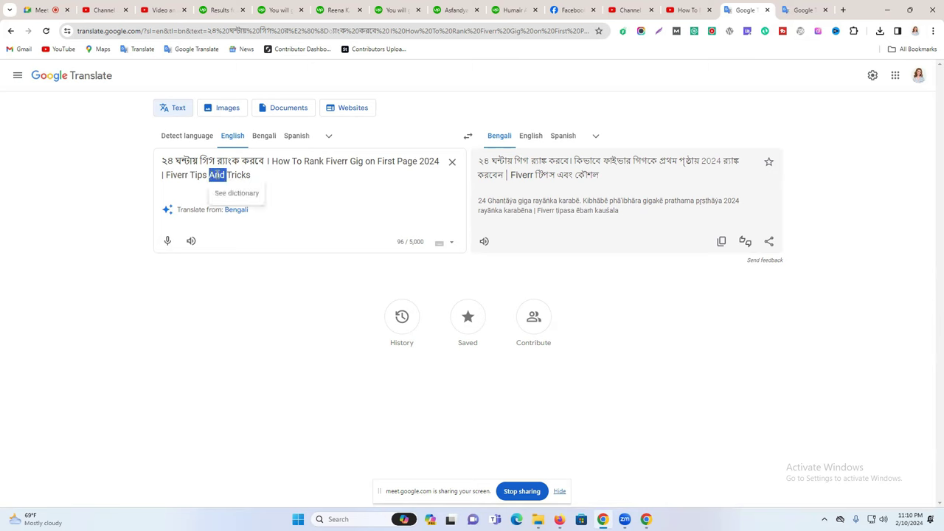
type("&")
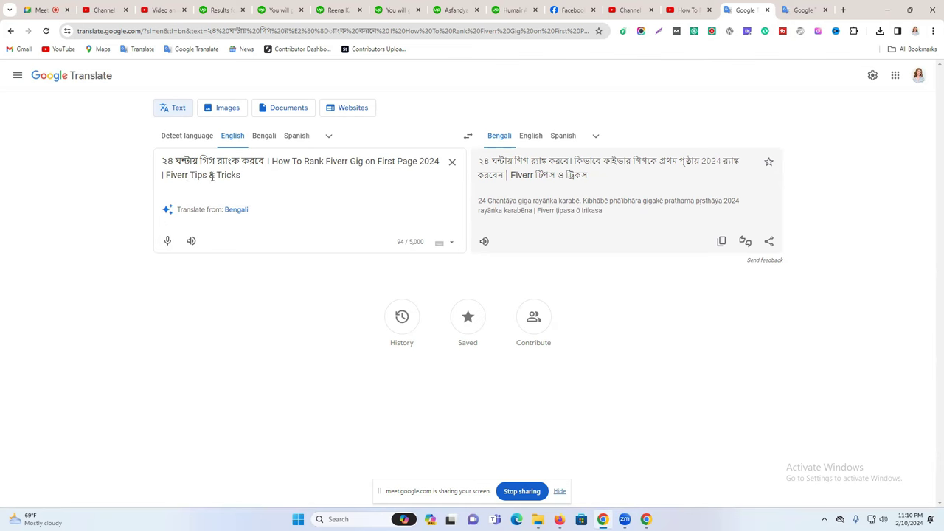
Replace 'Fiverr' with 'Gig Rank' so the title ends 'Gig Rank Tips & Tricks', and select it all.
type("Gi")
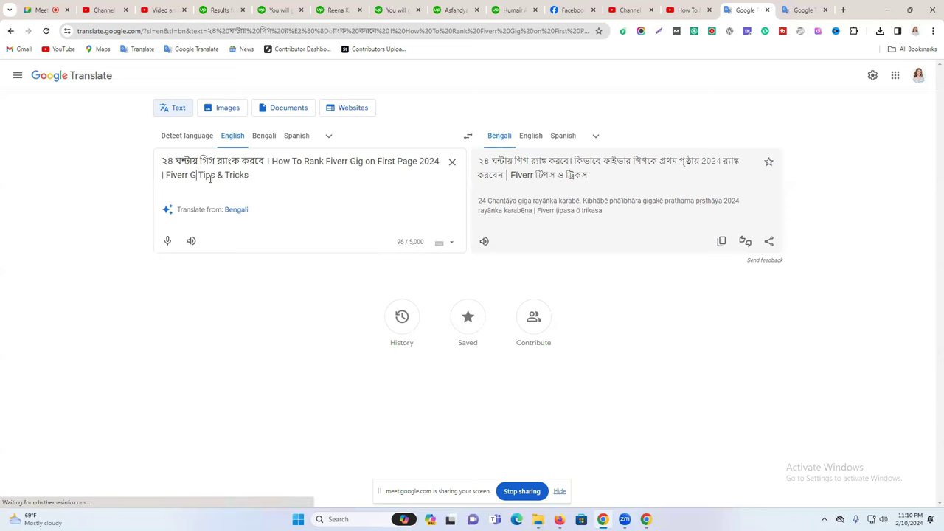
type("g")
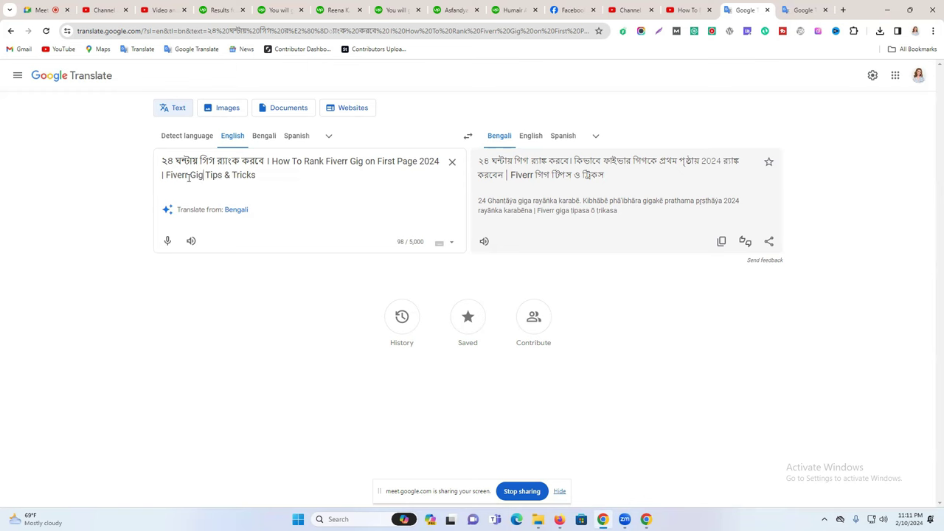
double_click(177, 175)
key("BackSpace")
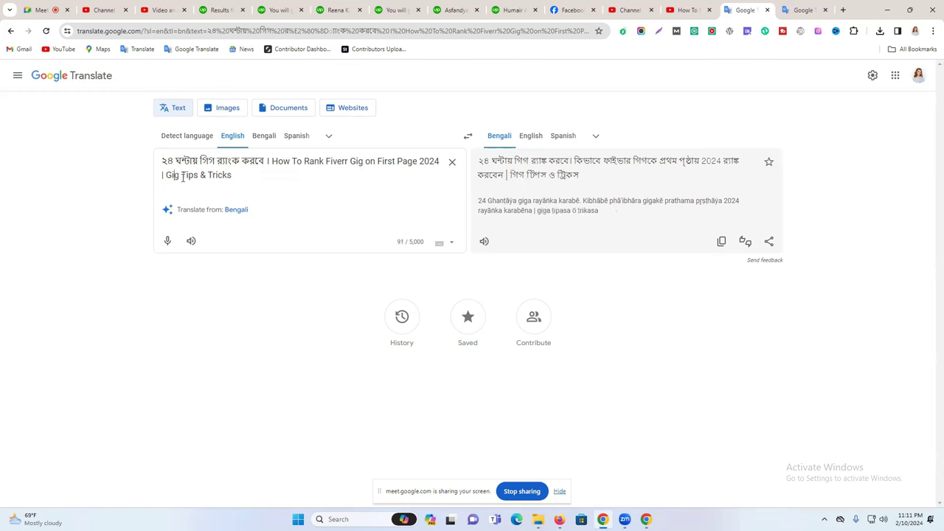
type("Rank")
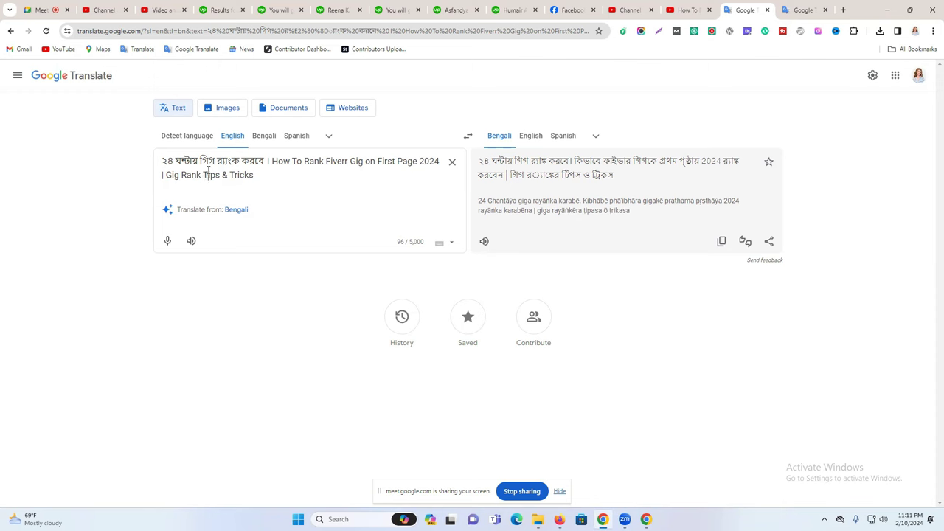
key("ctrl+a")
key("ctrl+c")
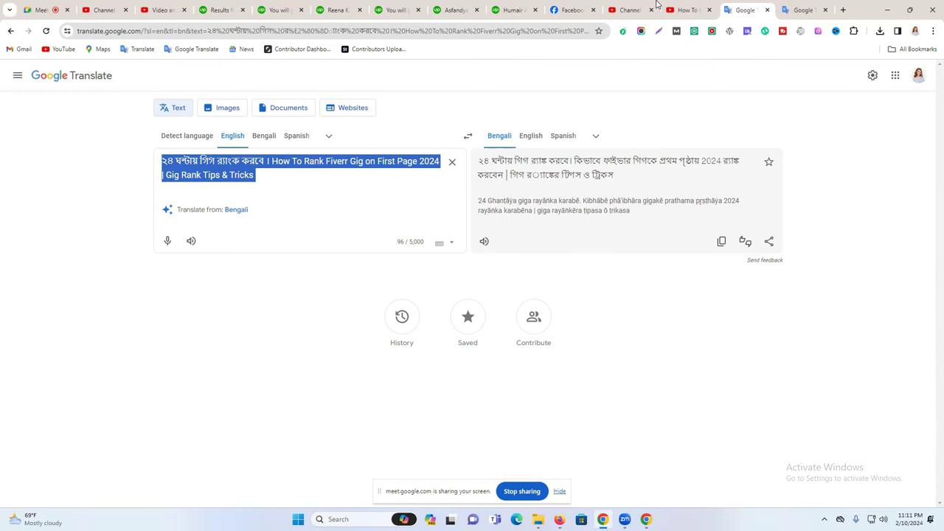
left_click(657, 8)
left_click(668, 4)
Paste the edited title into Studio's Title field and change 'Rank' to 'Ranking' (98/100 characters).
key("ctrl+Page_Up")
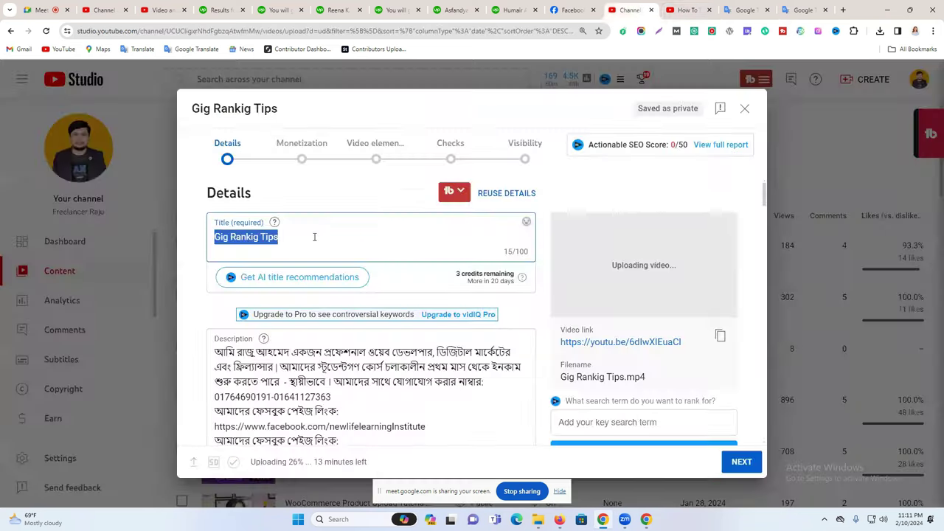
key("ctrl+v")
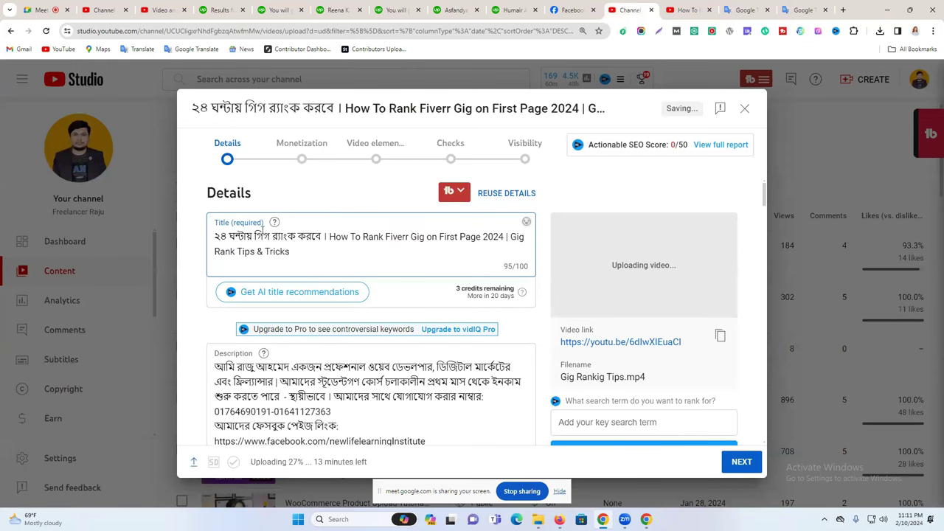
left_click_drag(235, 237, 373, 266)
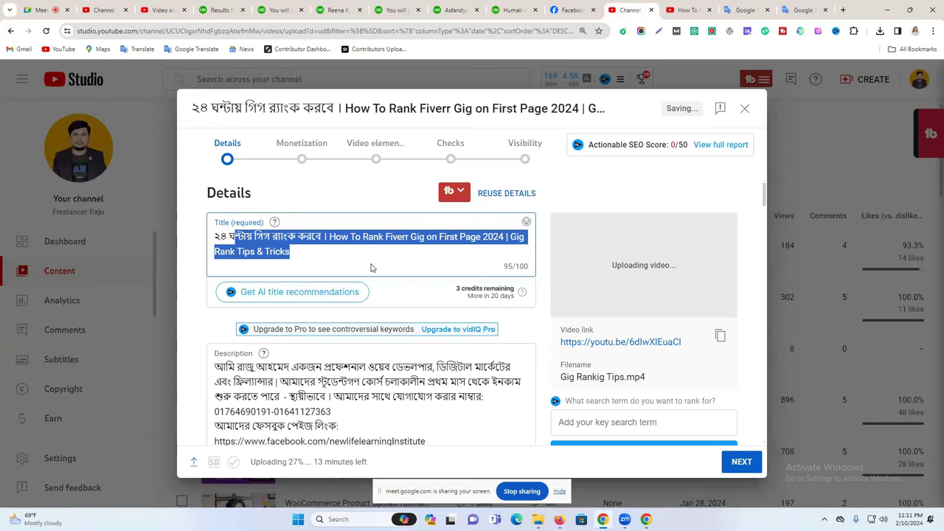
left_click(367, 260)
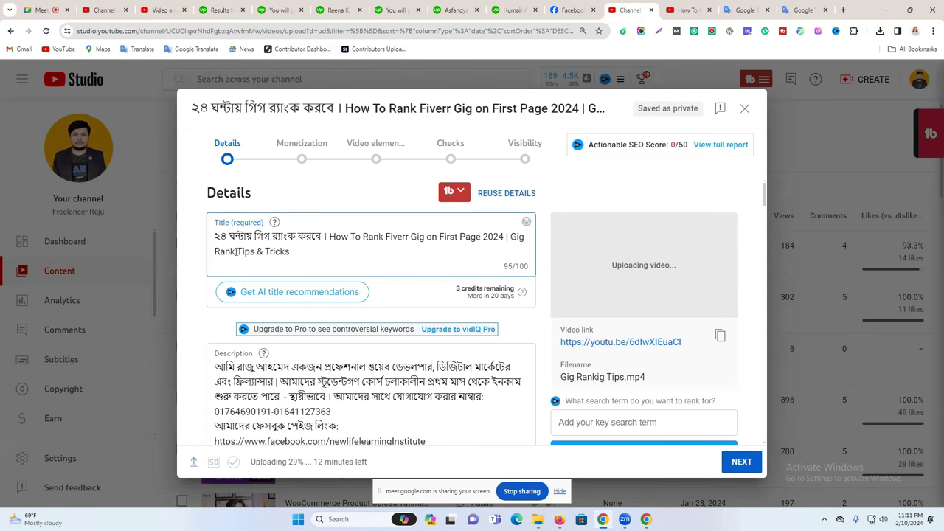
left_click(236, 251)
type("ing")
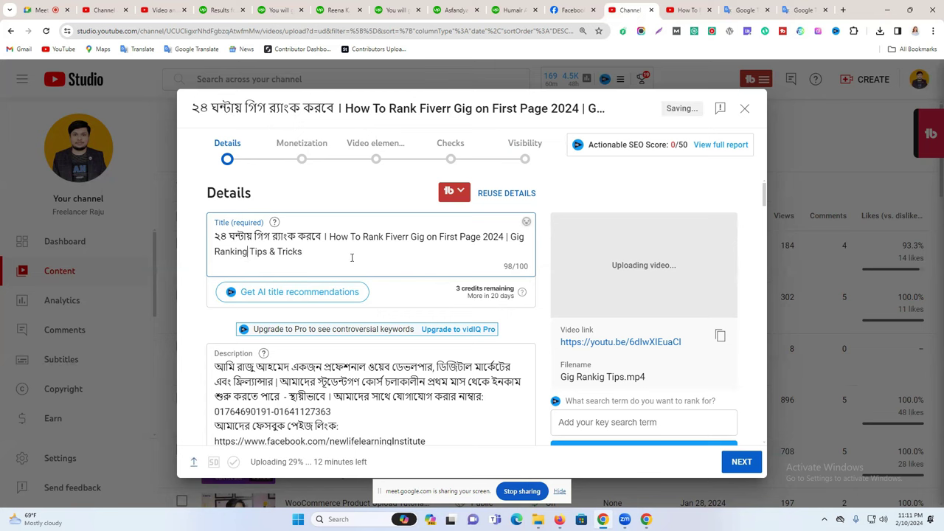
triple_click(310, 244)
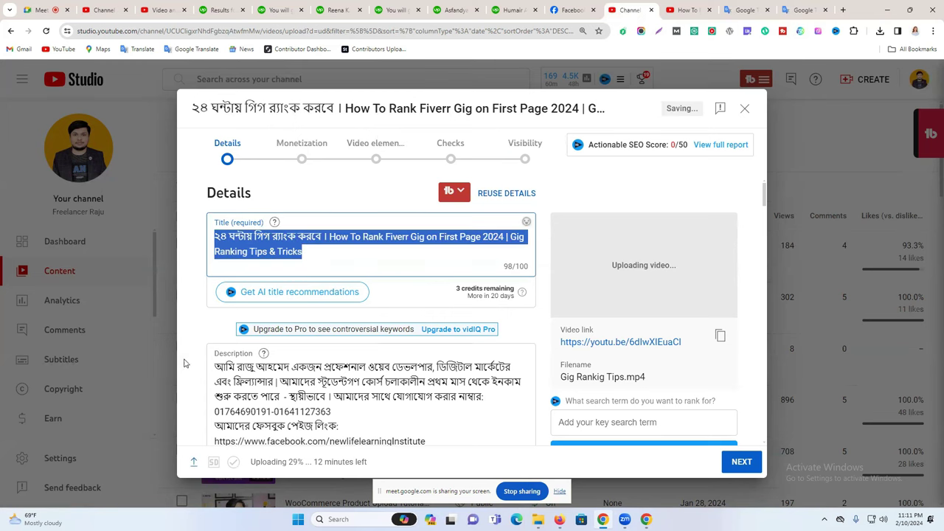
left_click(215, 367)
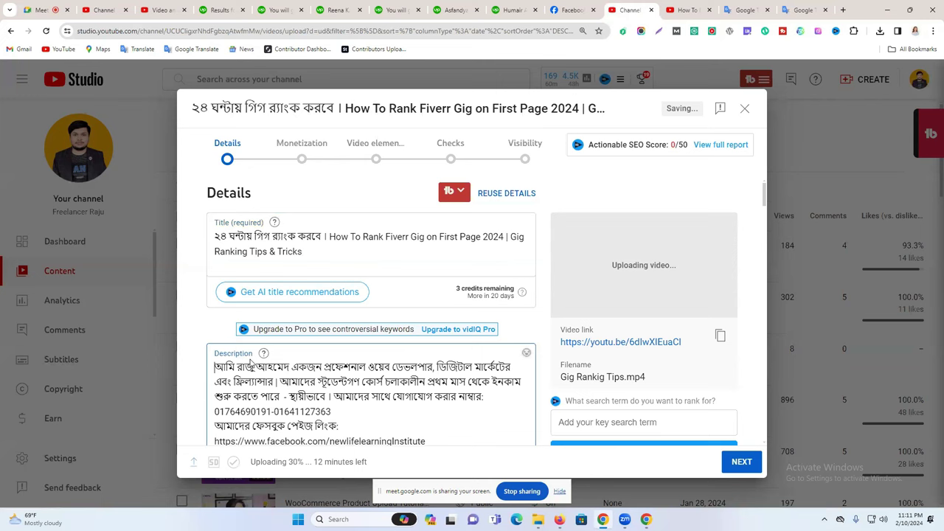
Review the 1458-character description without changing it, then go to the competitor's watch page.
scroll(263, 352, "down", 5)
scroll(385, 284, "up", 3)
scroll(385, 284, "up", 2)
scroll(628, 291, "down", 5)
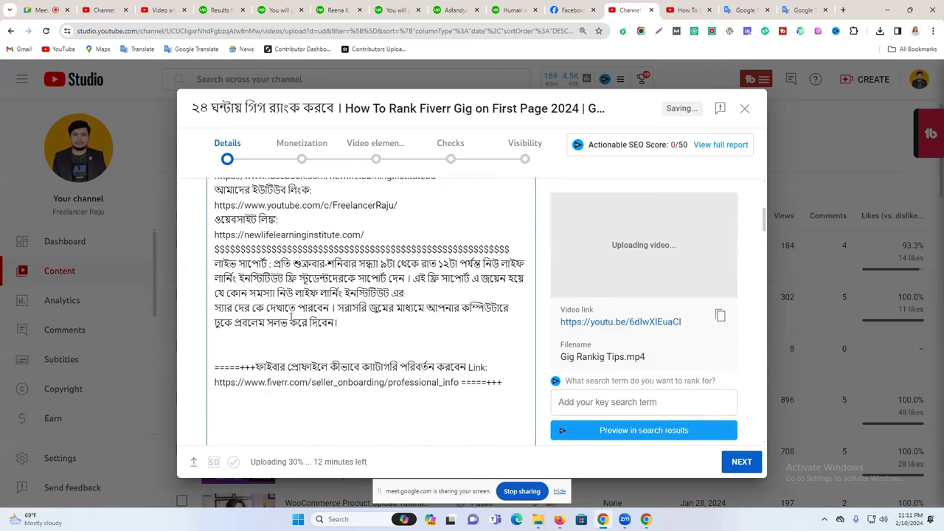
scroll(236, 274, "up", 3)
left_click_drag(216, 271, 429, 359)
scroll(415, 317, "up", 4)
scroll(414, 301, "up", 4)
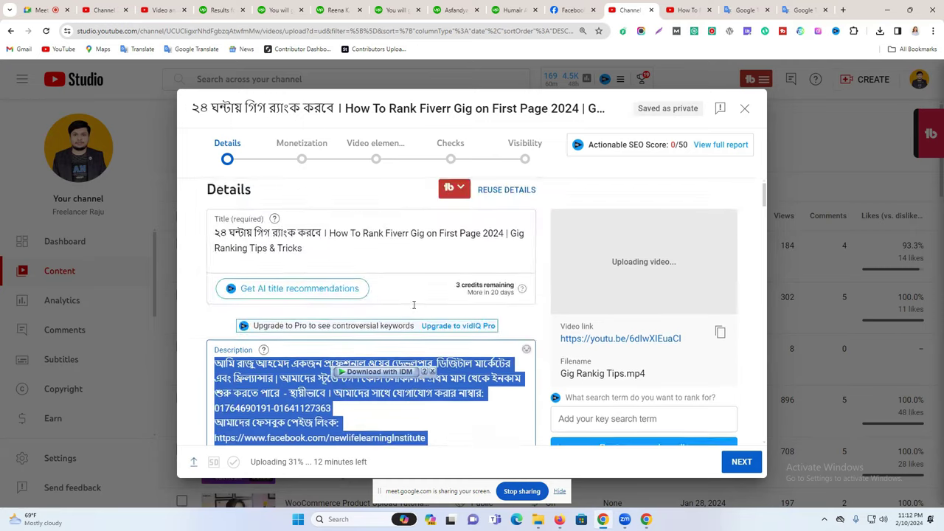
scroll(414, 305, "down", 2)
double_click(405, 295)
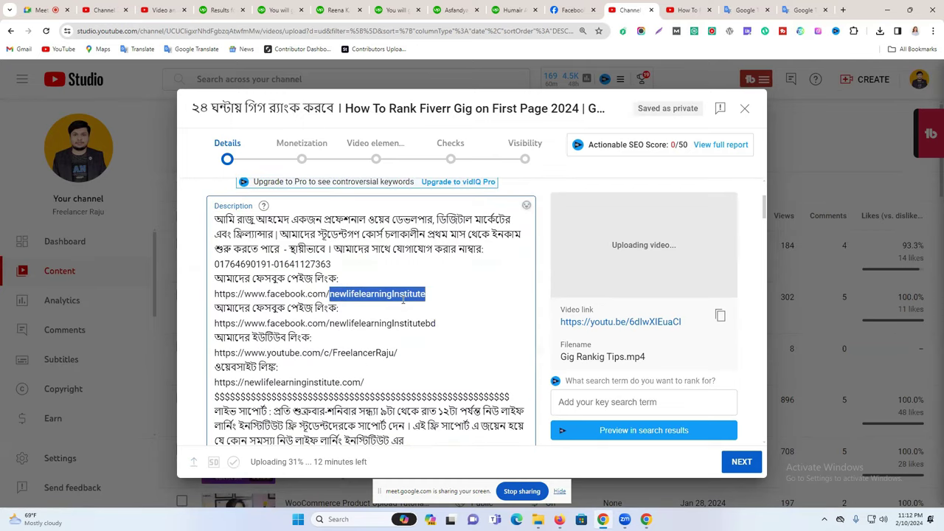
scroll(405, 299, "up", 1)
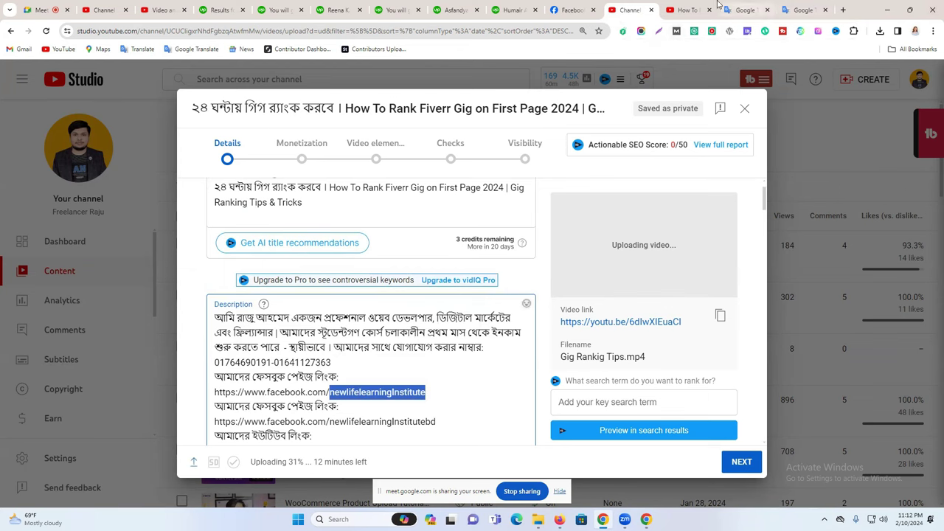
left_click(686, 10)
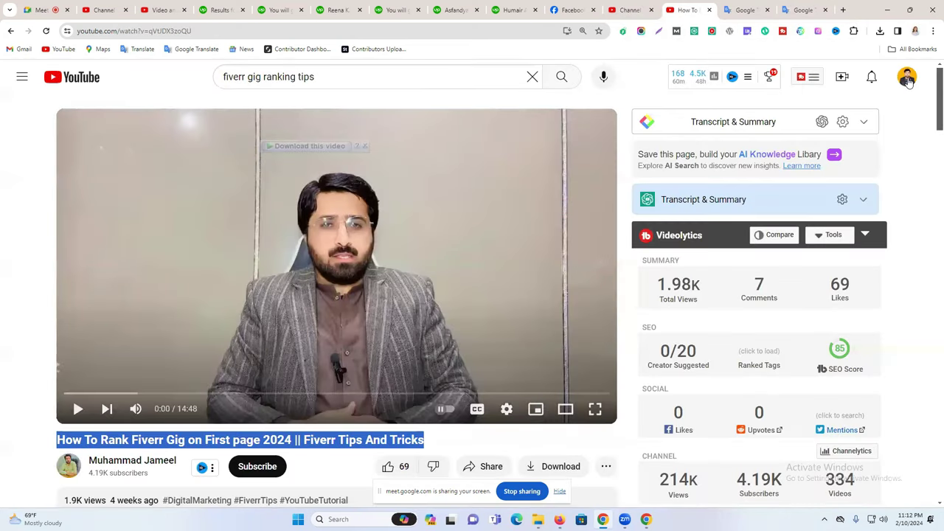
Go through Earn and Customization to open Studio Settings, showing the USD — US Dollar default currency.
left_click(111, 7)
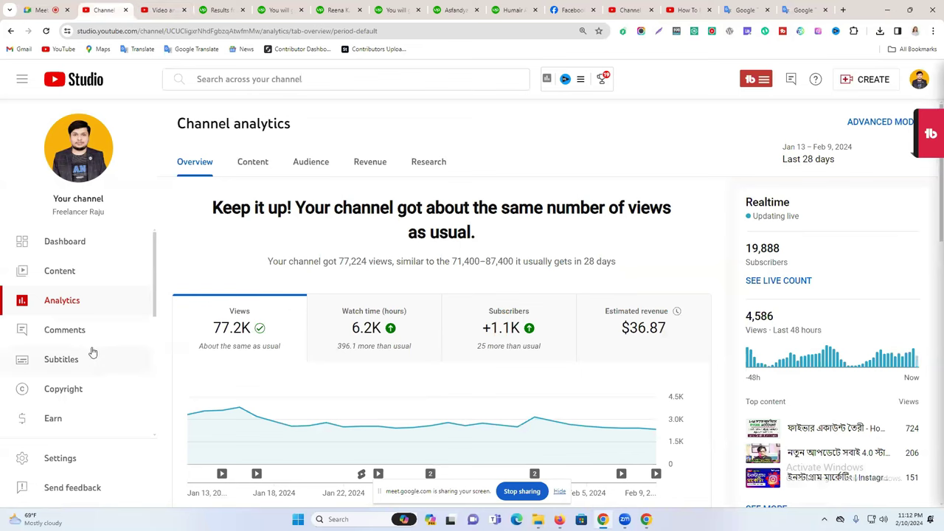
scroll(120, 287, "down", 2)
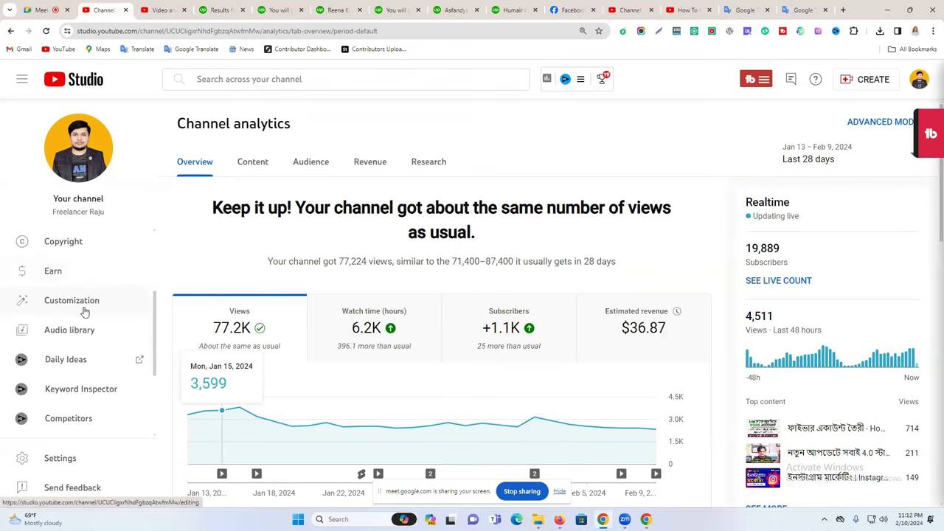
left_click(87, 273)
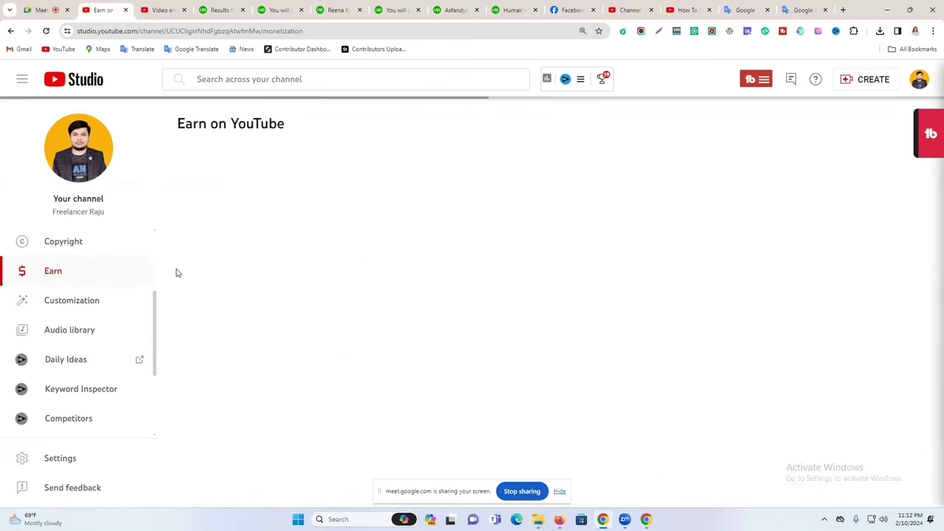
left_click(89, 310)
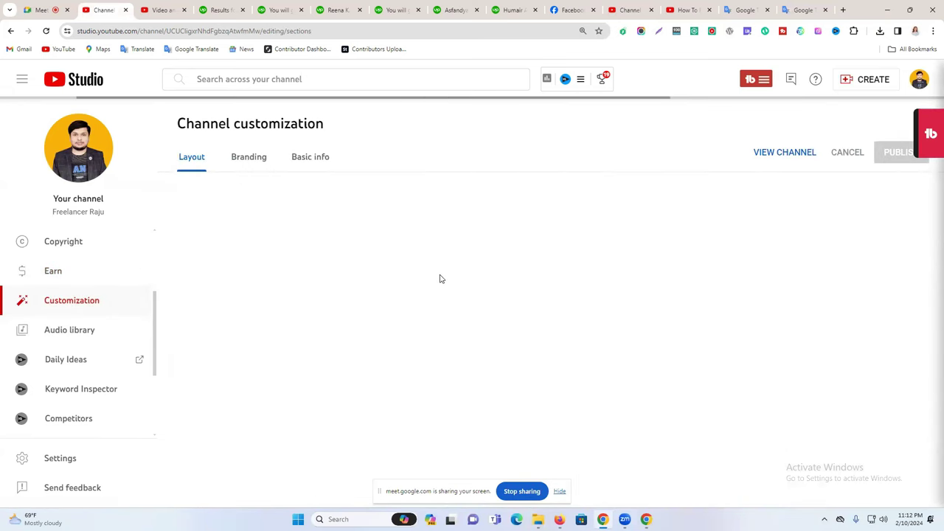
left_click(99, 459)
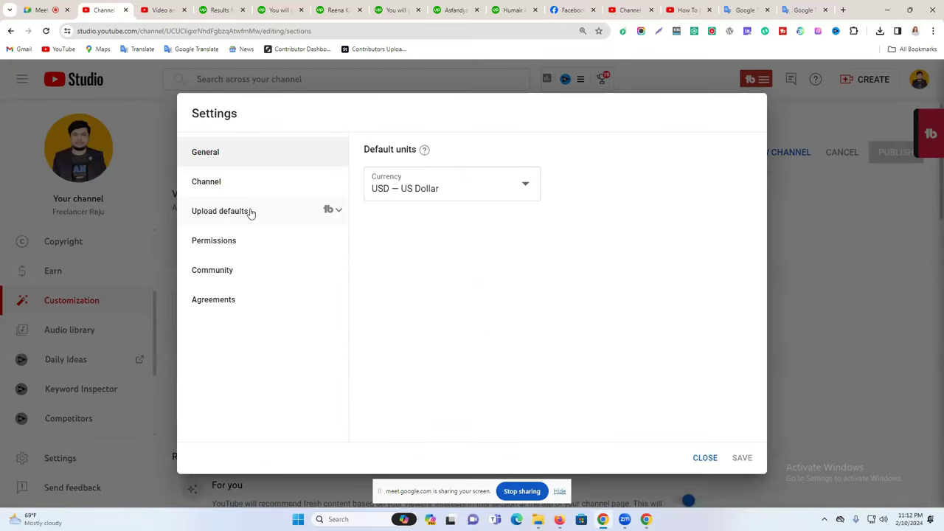
Review the upload-default description, title and tags, then close the settings dialog without saving.
left_click(250, 213)
scroll(547, 287, "down", 1)
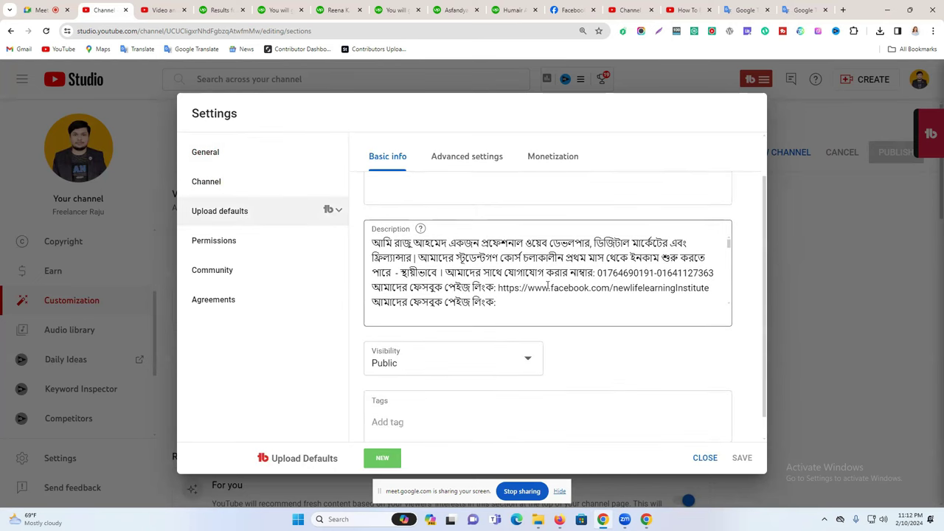
scroll(525, 281, "down", 10)
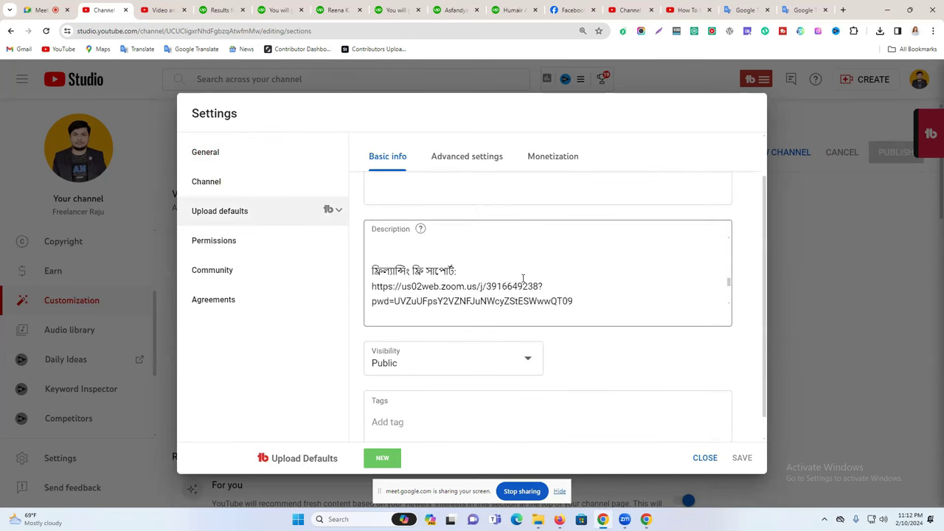
scroll(645, 354, "up", 2)
scroll(522, 337, "up", 5)
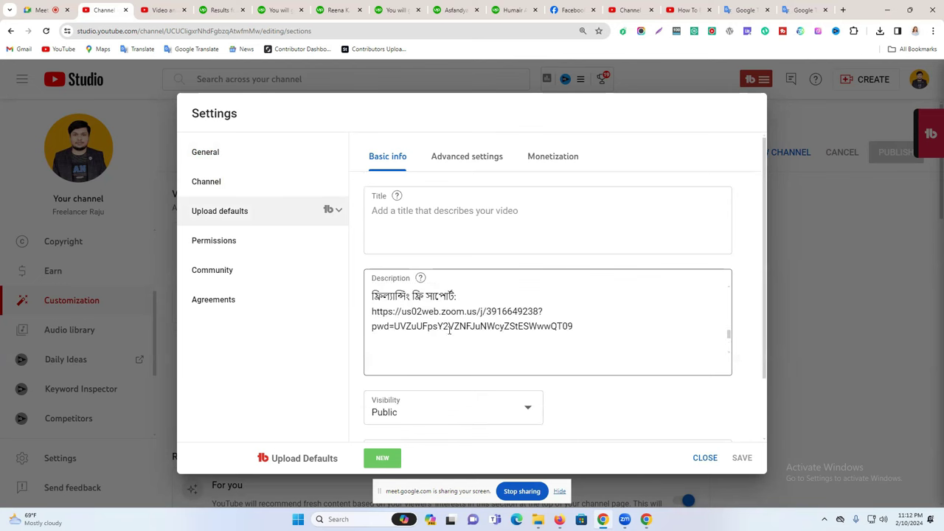
scroll(471, 323, "up", 5)
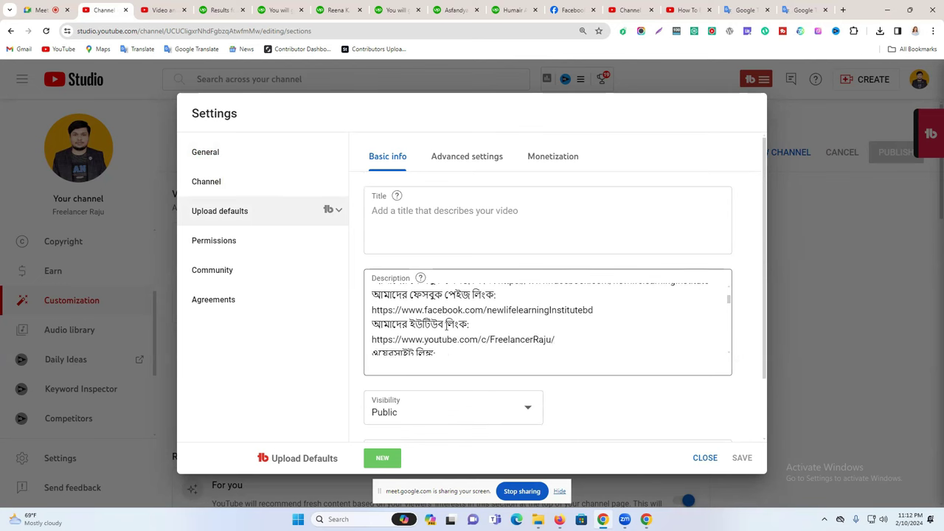
triple_click(445, 323)
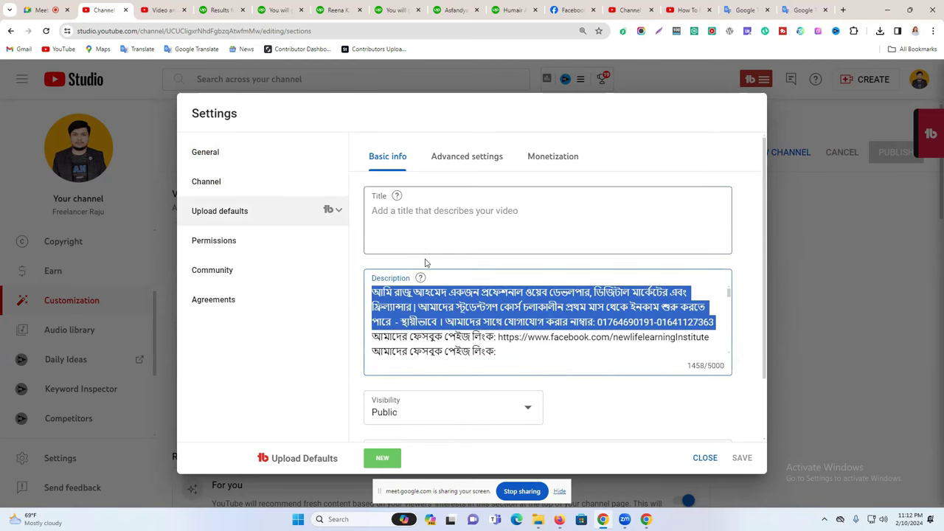
left_click(397, 213)
scroll(428, 253, "down", 2)
scroll(437, 248, "down", 5)
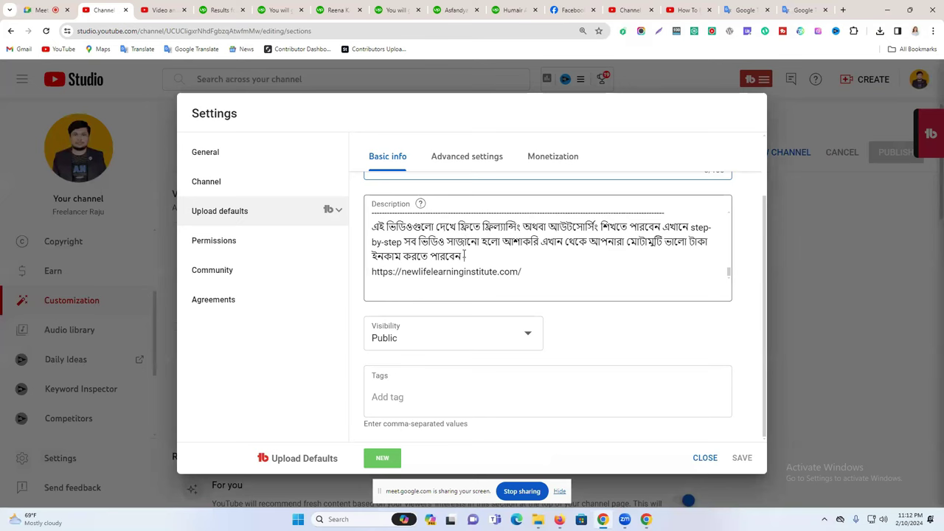
left_click(396, 401)
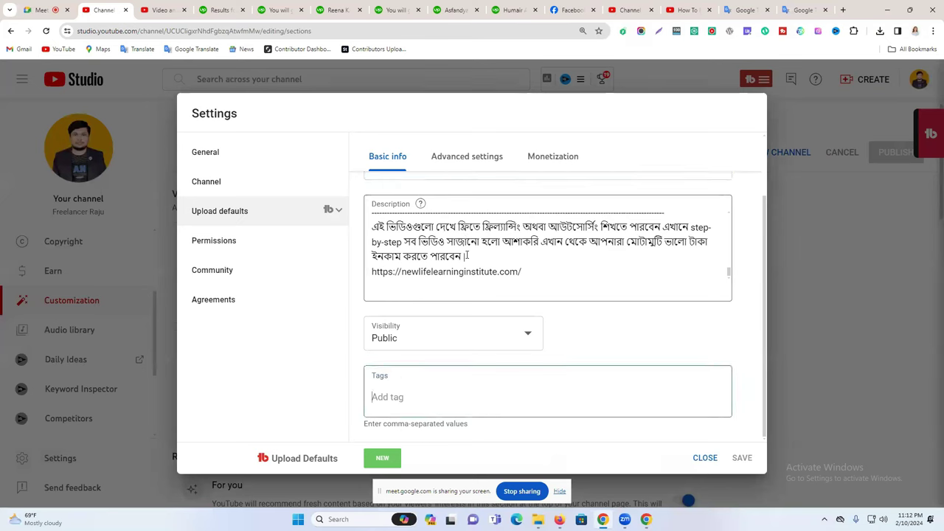
left_click(704, 456)
Switch between the browser tabs and return to the video analytics page.
left_click(679, 9)
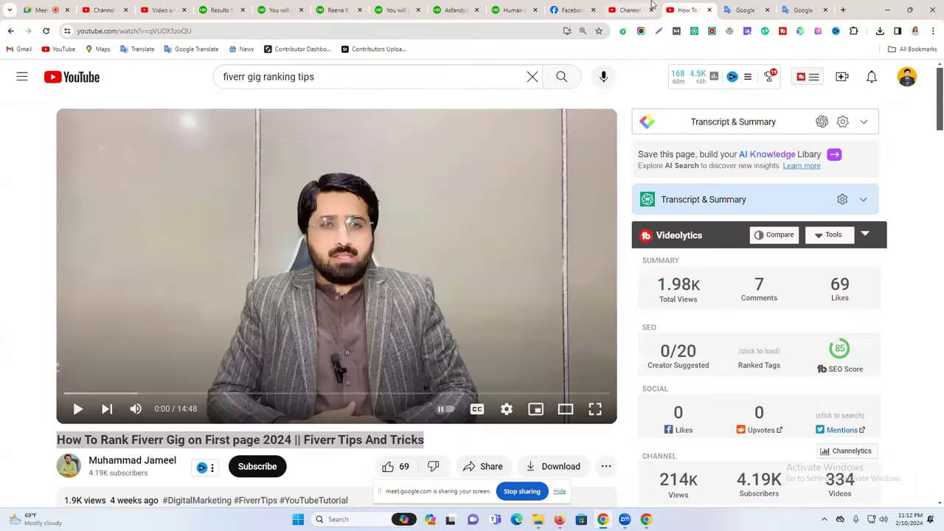
left_click(632, 9)
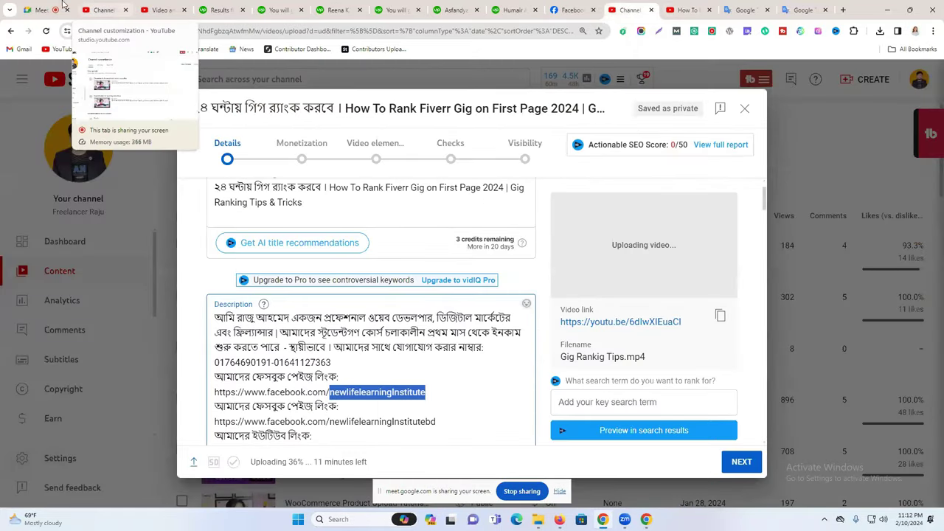
left_click(144, 10)
left_click(103, 10)
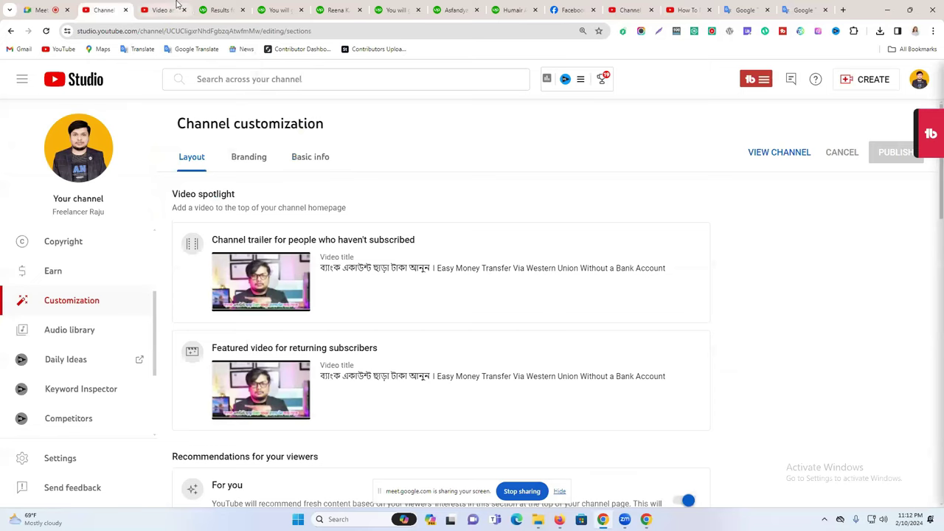
left_click(159, 9)
Reopen Settings > Channel > Upload defaults, re-read the default description, and close it.
left_click(44, 459)
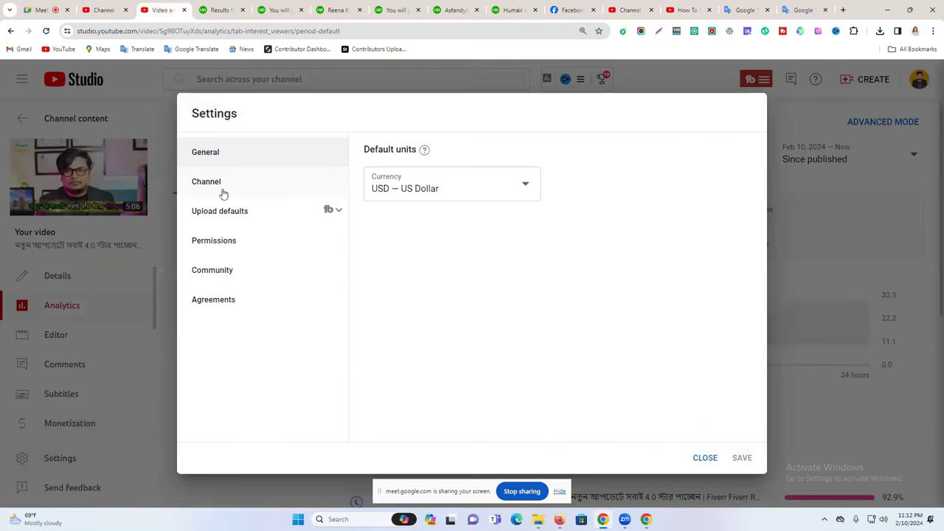
left_click(226, 192)
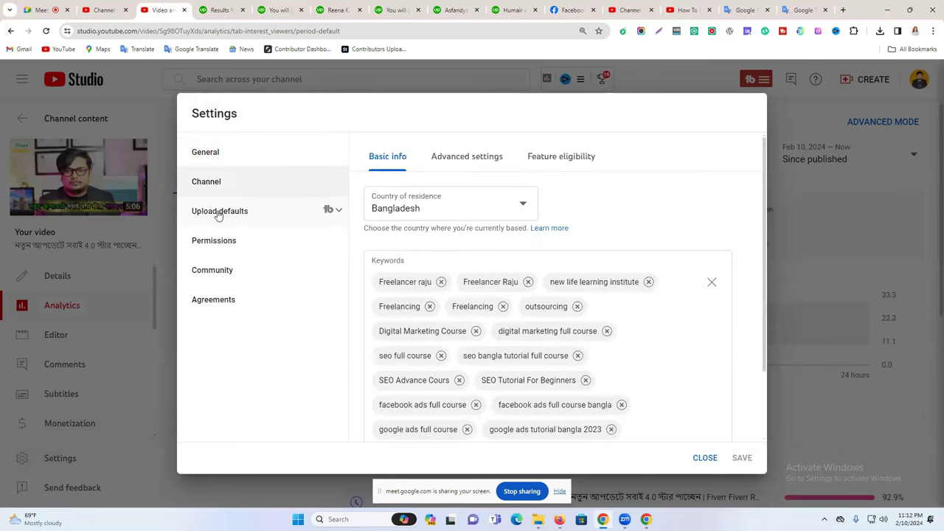
left_click(220, 212)
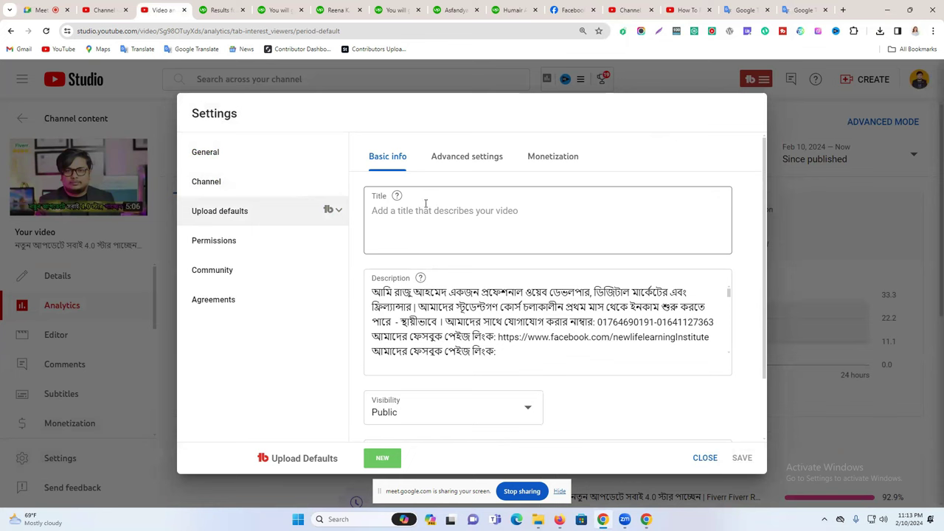
scroll(421, 251, "down", 1)
triple_click(413, 248)
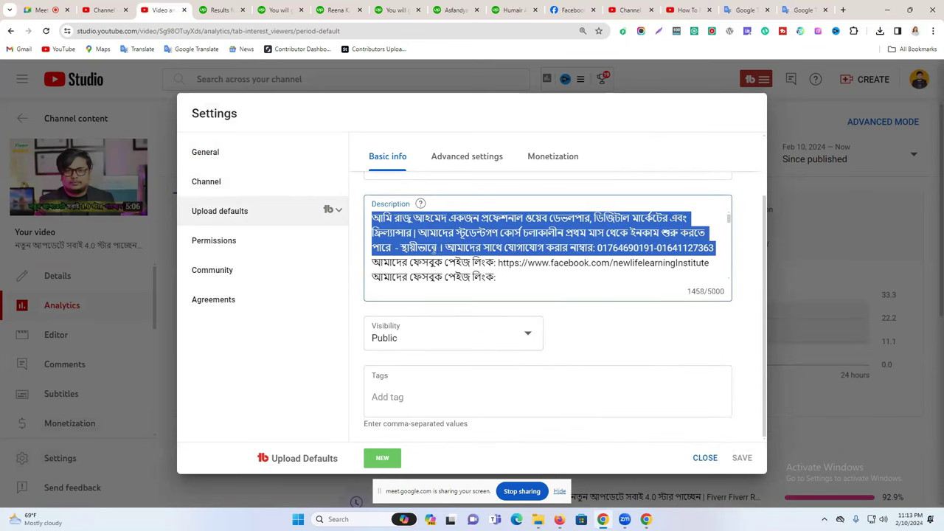
scroll(438, 251, "down", 2)
scroll(439, 251, "down", 5)
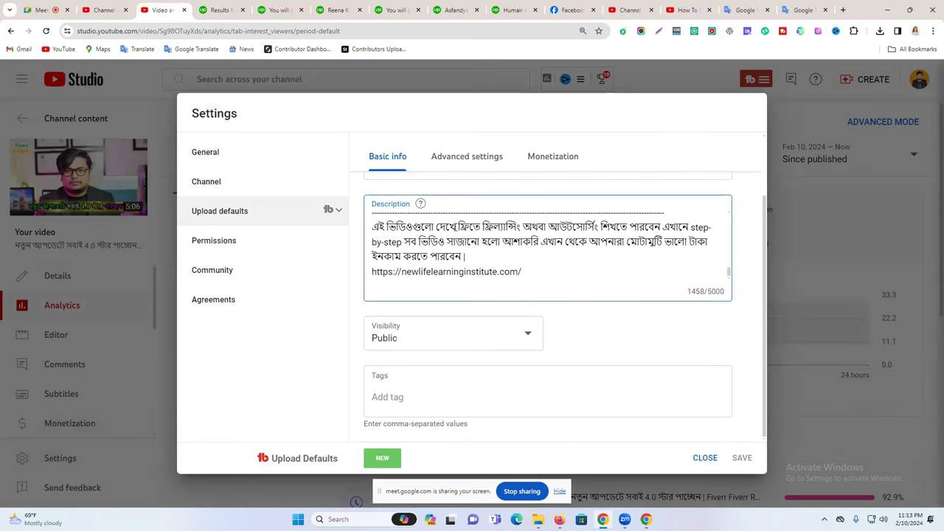
left_click(704, 458)
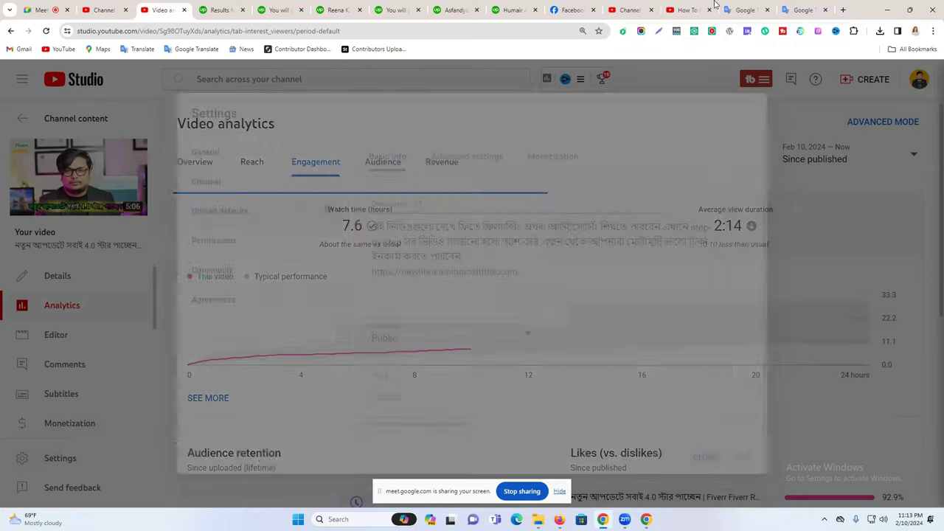
Paste the full video title at the start of the description, followed by a blank line.
left_click(686, 10)
left_click(630, 9)
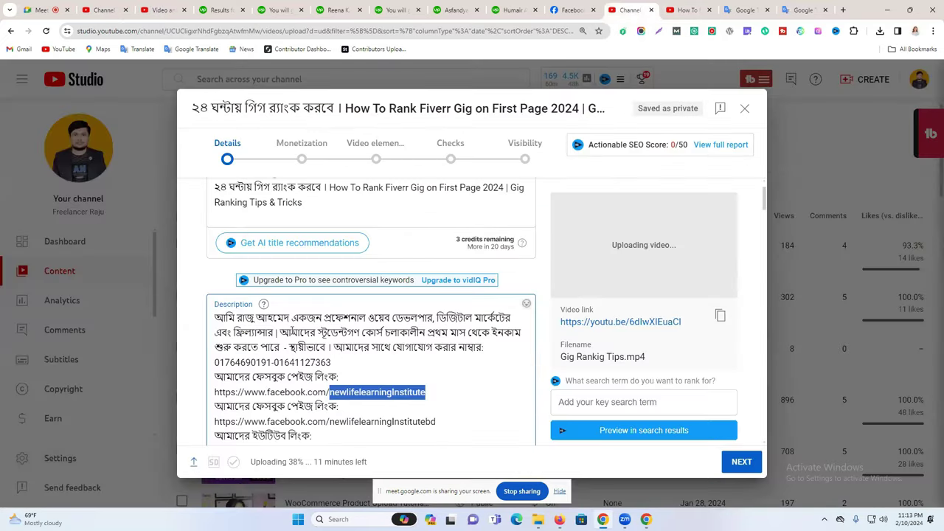
scroll(445, 266, "up", 2)
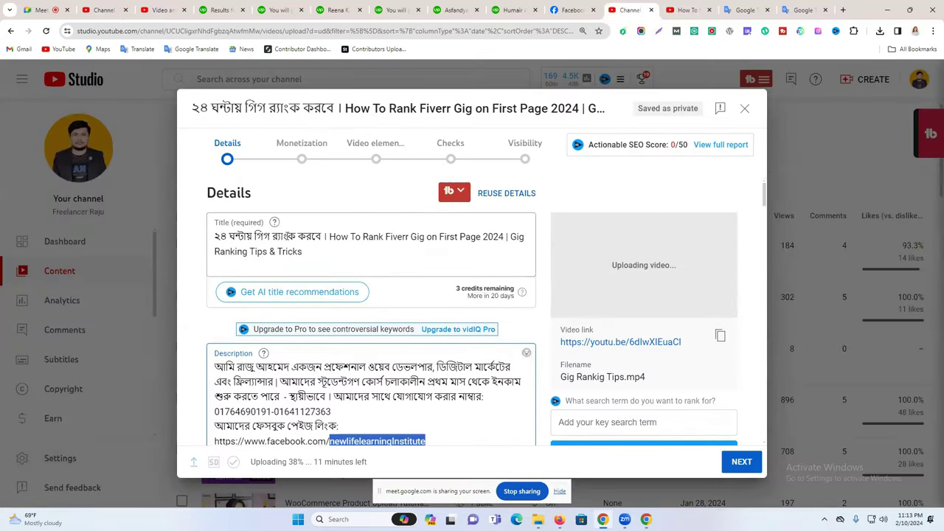
triple_click(299, 247)
key("ctrl+c")
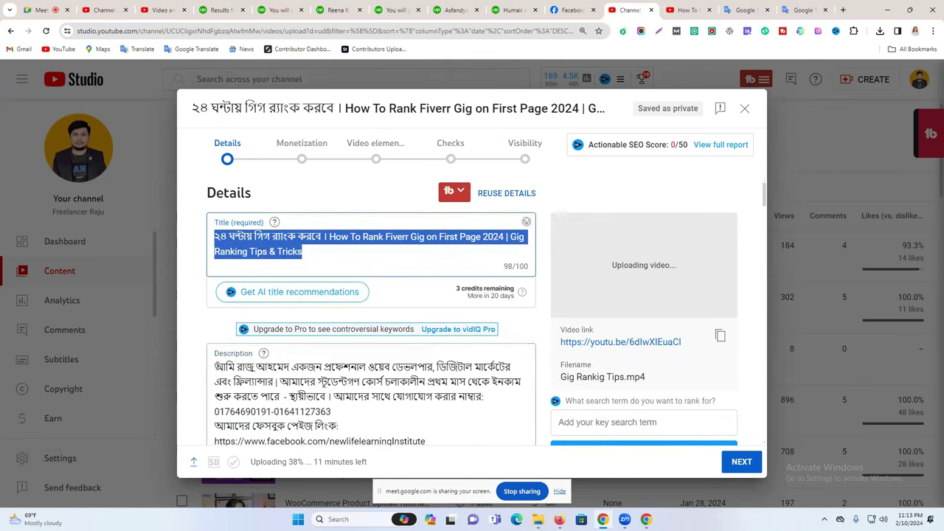
left_click(214, 367)
key("ctrl+v")
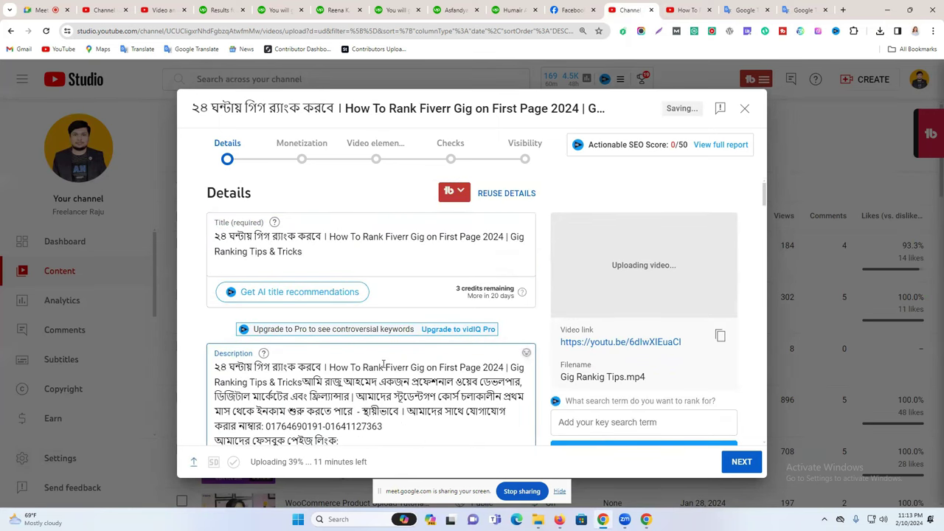
key("Return")
key("Return")
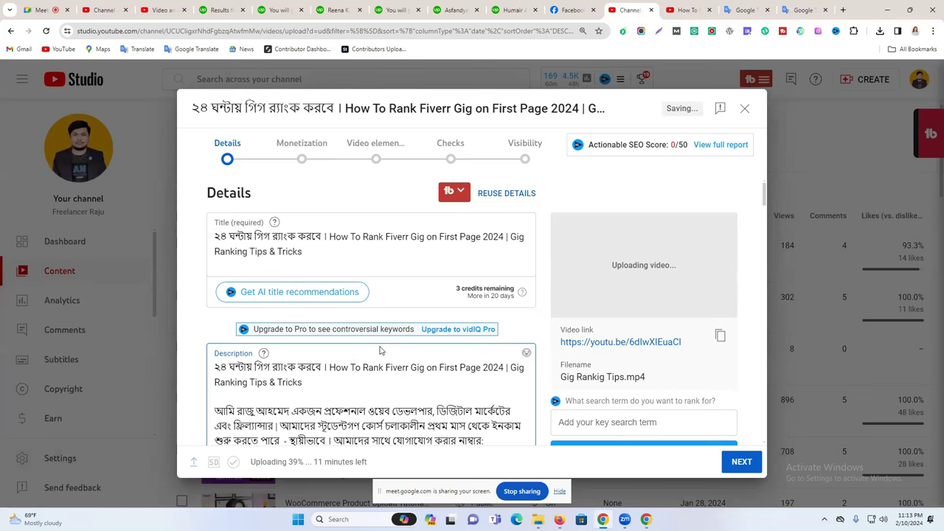
scroll(380, 350, "down", 6)
scroll(404, 326, "up", 4)
scroll(404, 327, "up", 2)
scroll(320, 323, "down", 5)
scroll(310, 323, "up", 5)
Sign up for a vidIQ account at vidiq.com with an e-mail and password.
left_click(843, 10)
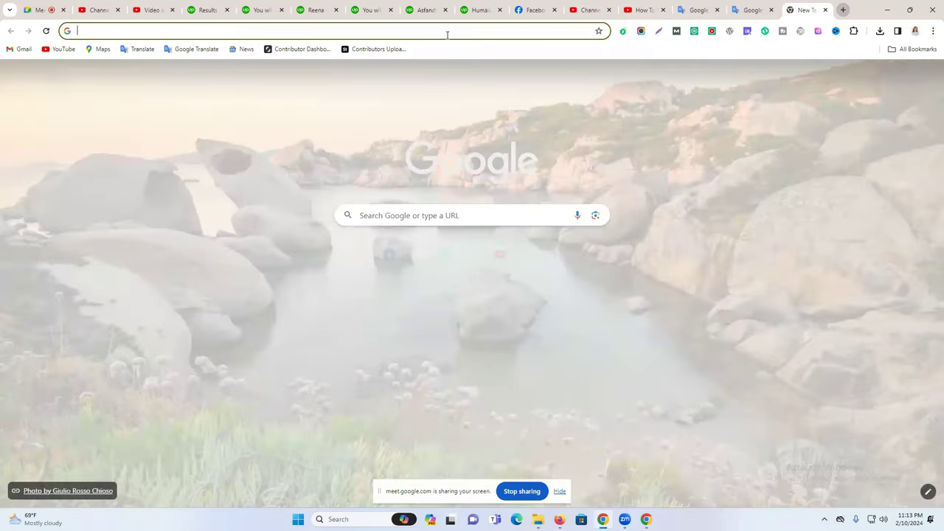
left_click(448, 33)
left_click(246, 51)
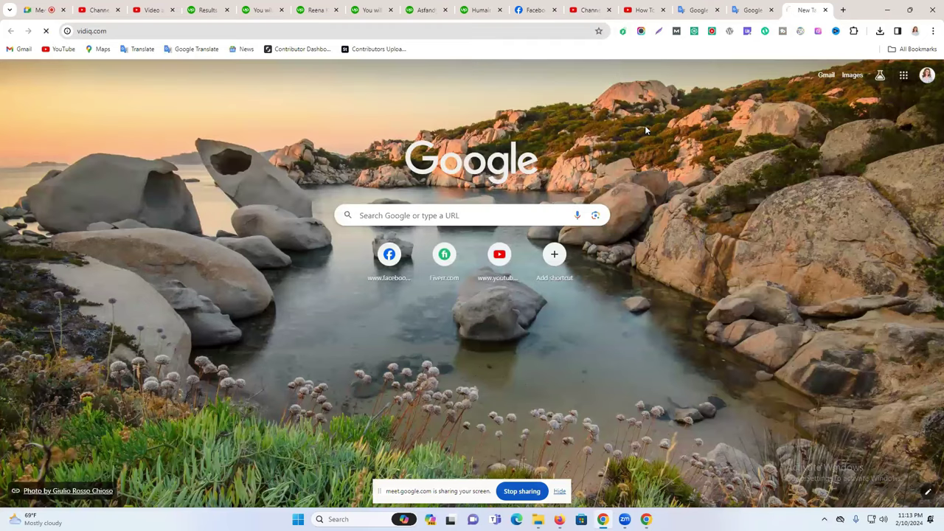
left_click(598, 229)
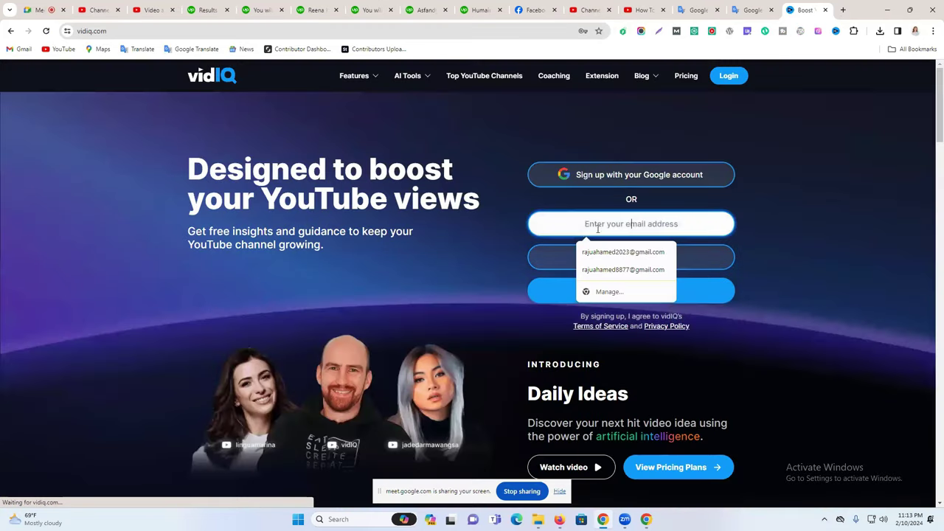
left_click(639, 252)
left_click(615, 247)
key("Down")
key("Return")
left_click_drag(617, 224, 566, 224)
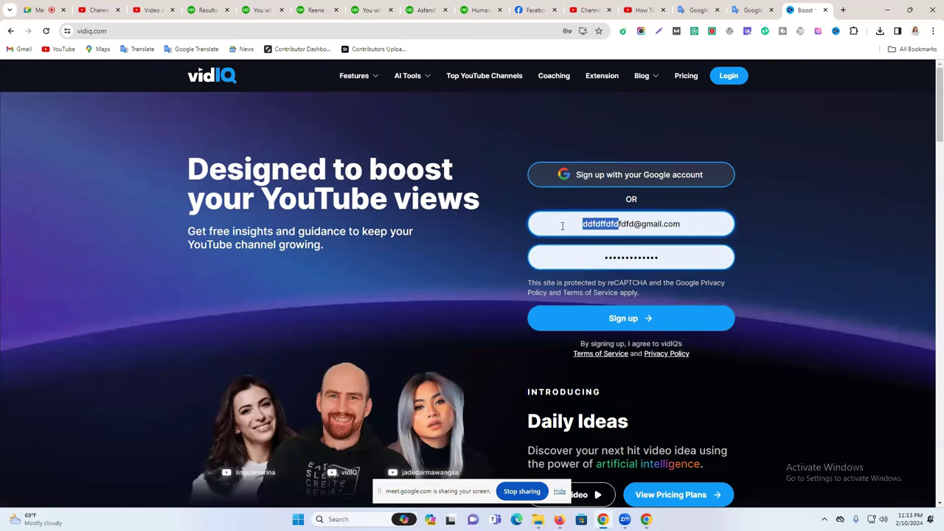
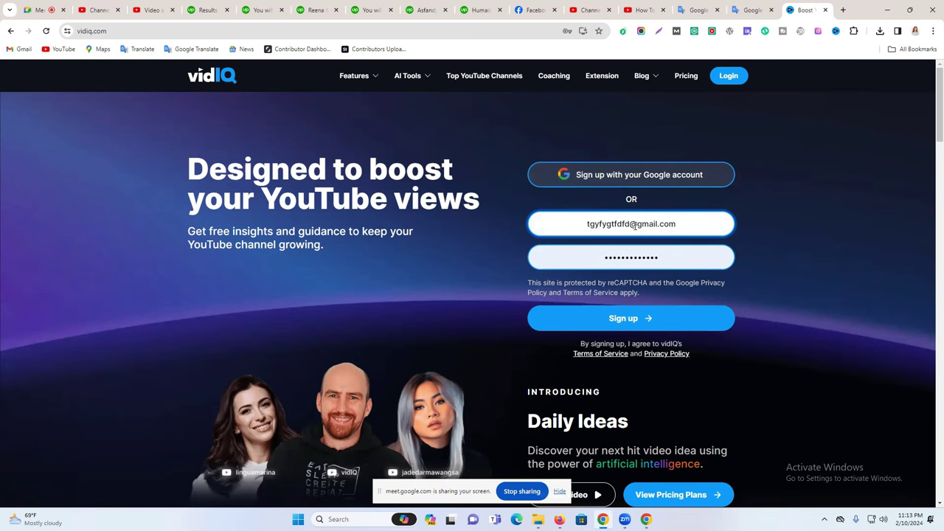
left_click(619, 319)
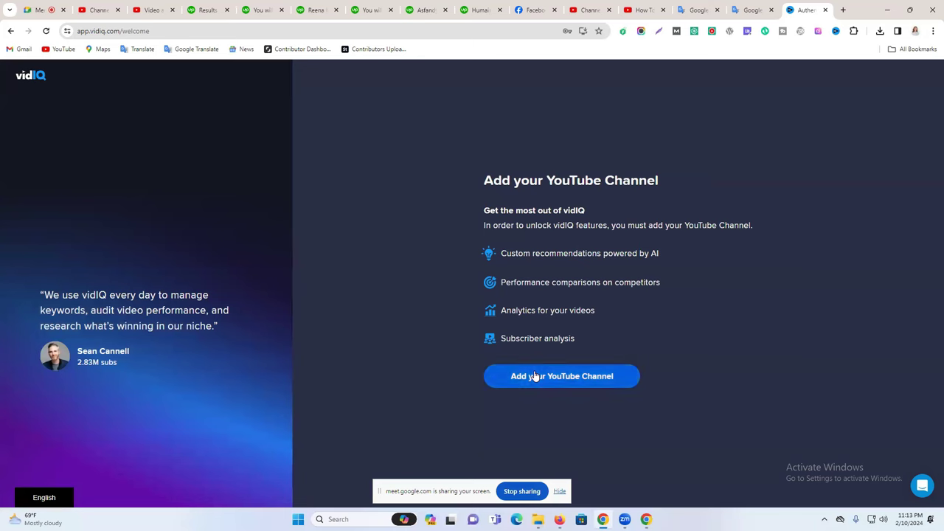
Link the Google account's YouTube brand channel to vidIQ and allow access.
left_click(539, 376)
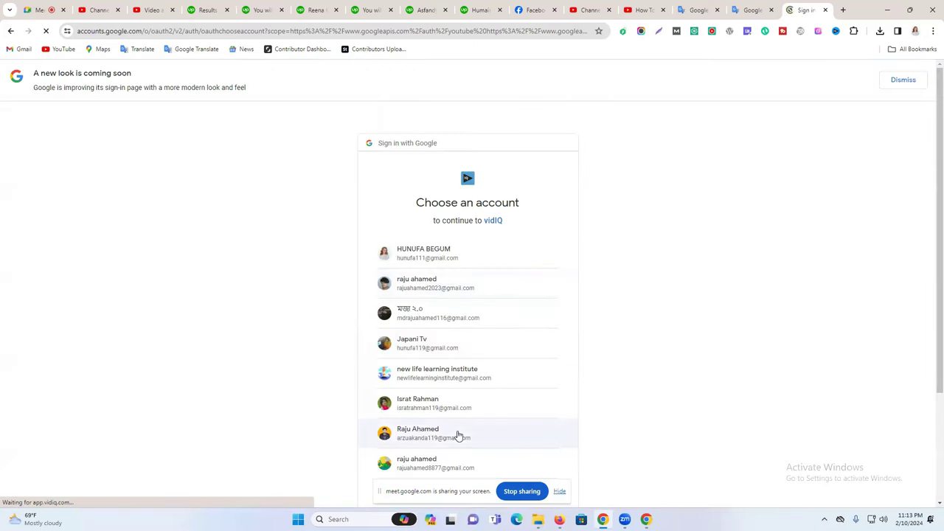
scroll(483, 439, "down", 2)
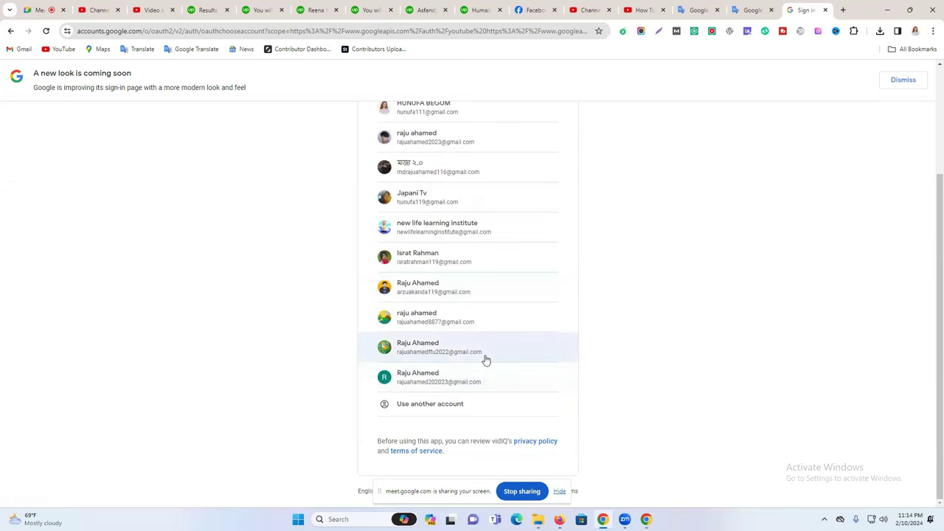
left_click(484, 357)
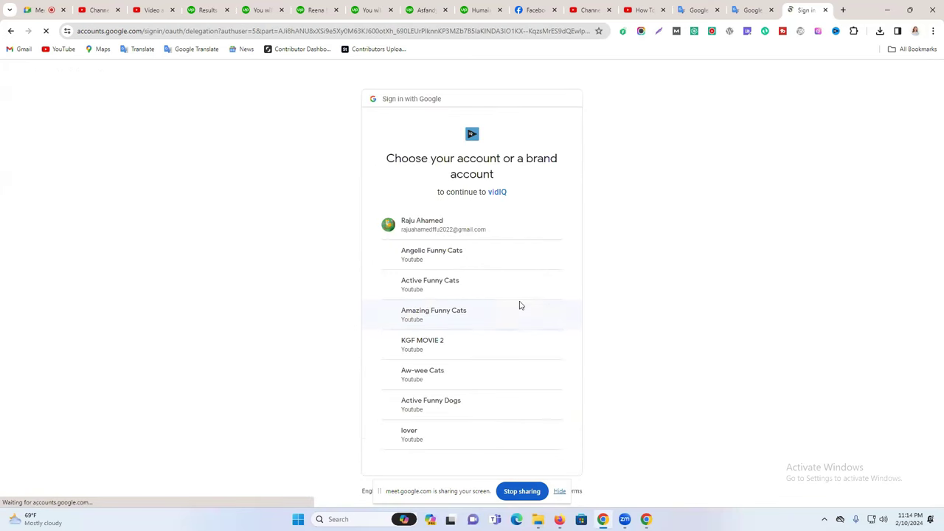
left_click(455, 414)
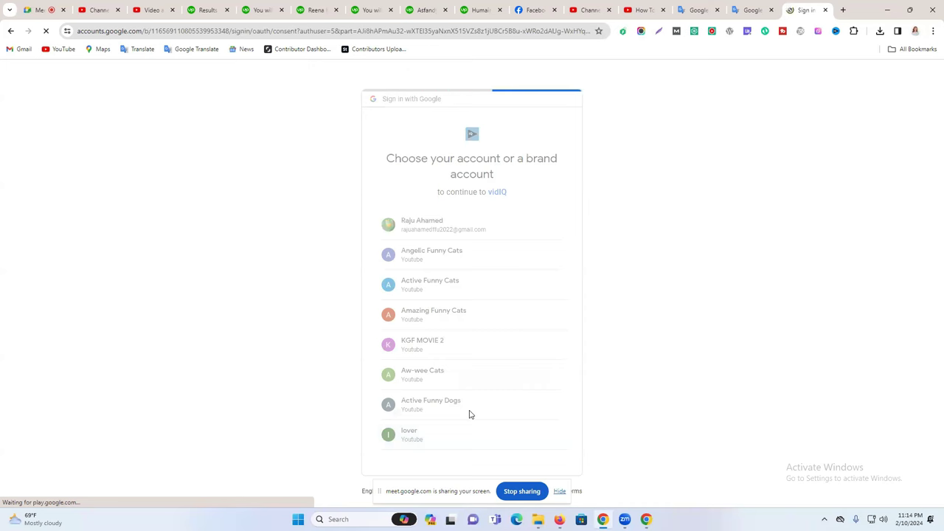
left_click(516, 422)
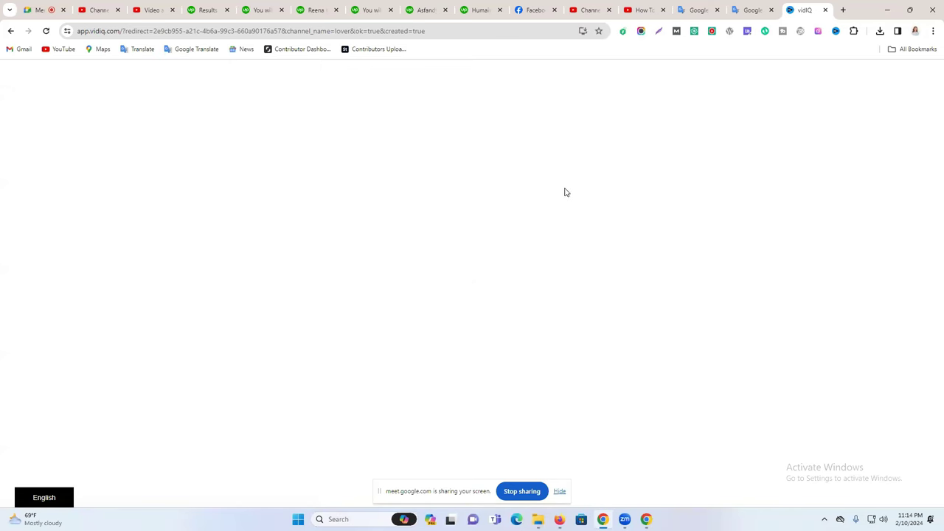
left_click(918, 72)
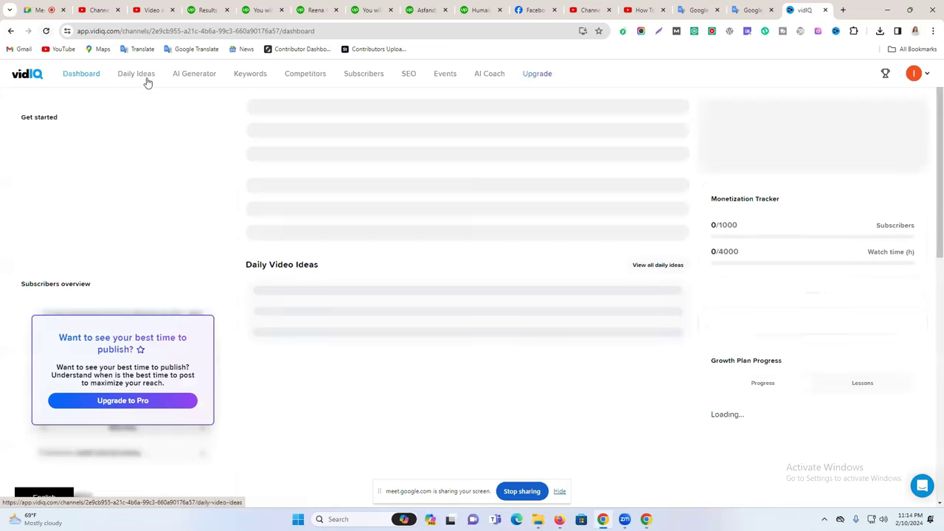
Generate content from the pasted video title in vidIQ's AI Content Generator and copy the hashtag keywords.
left_click(190, 74)
left_click(379, 332)
key("ctrl+v")
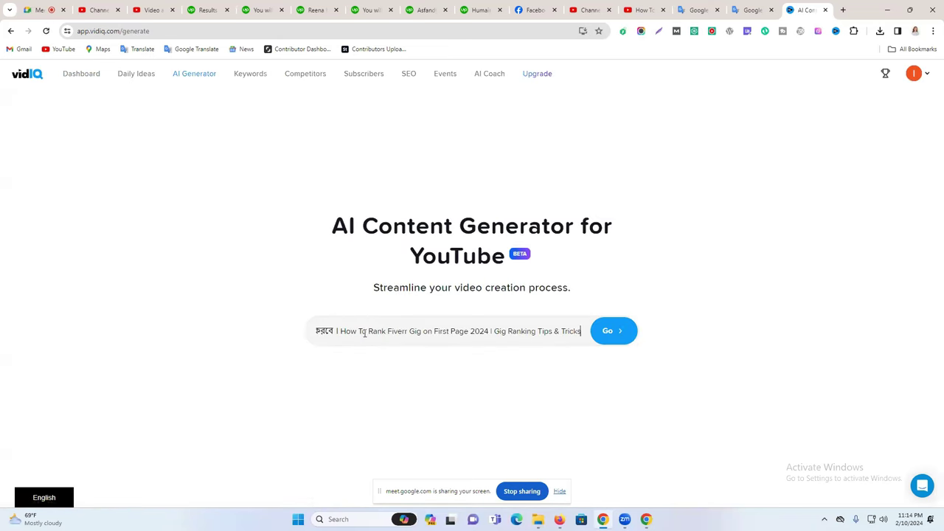
left_click(606, 331)
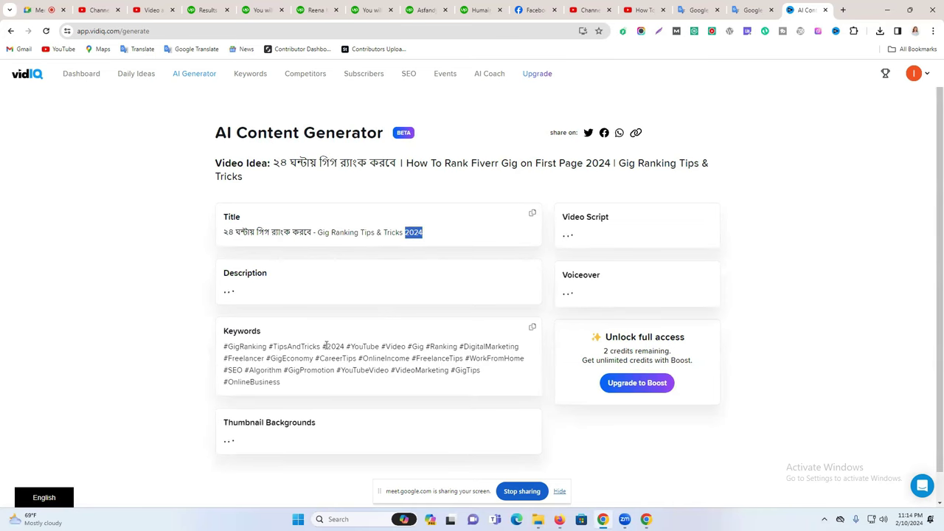
left_click_drag(227, 344, 260, 375)
left_click(224, 345)
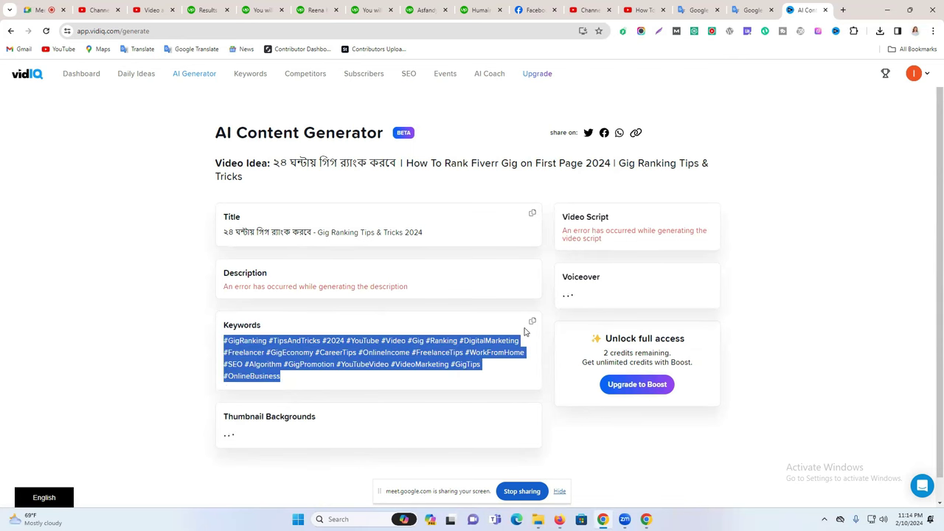
left_click(532, 322)
left_click(653, 5)
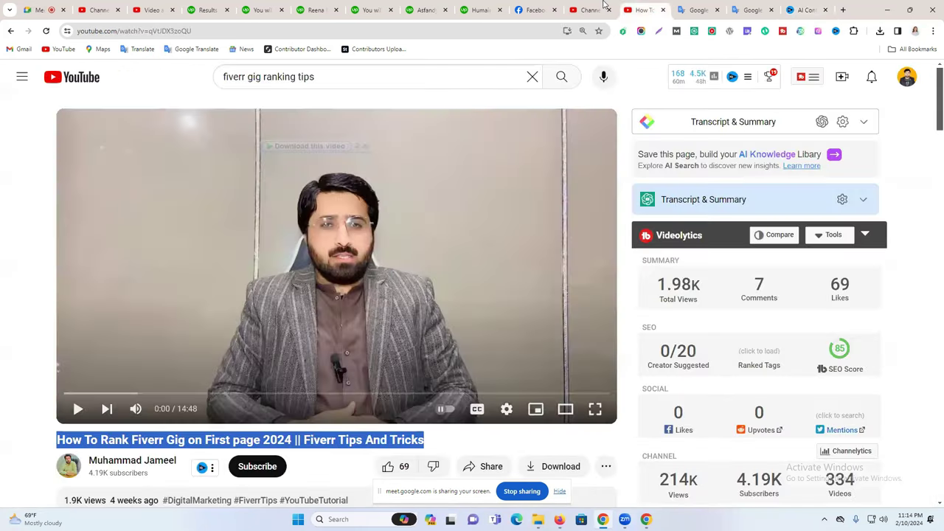
Append the copied hashtag keywords on a new line at the end of the Studio description.
left_click(603, 6)
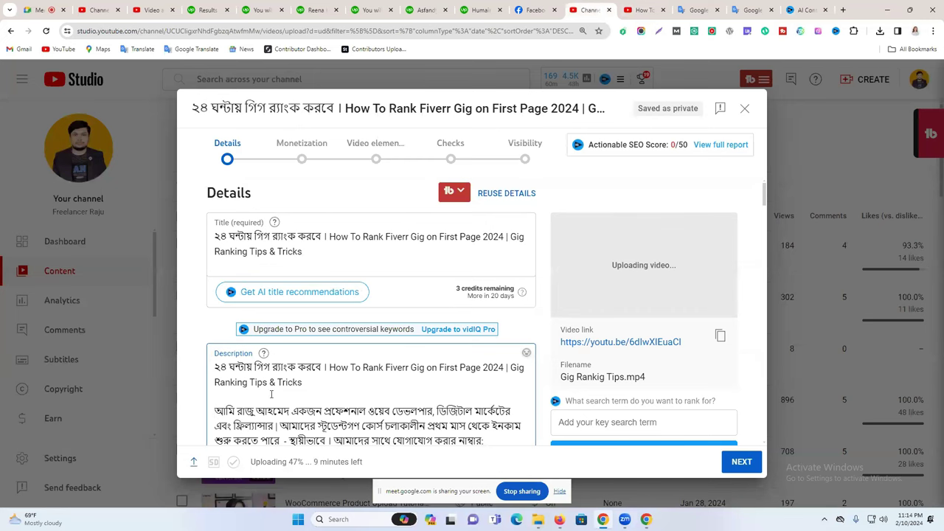
scroll(272, 395, "down", 15)
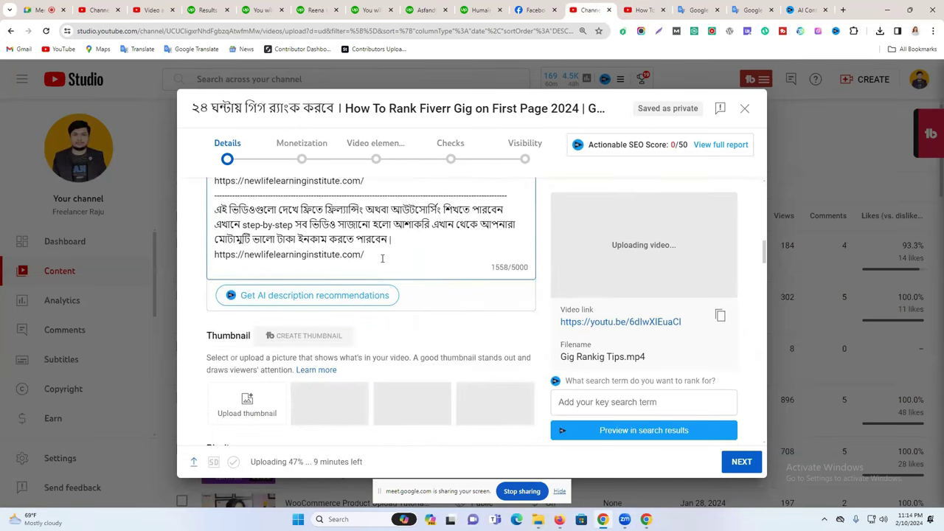
key("Return")
key("Return")
key("ctrl+v")
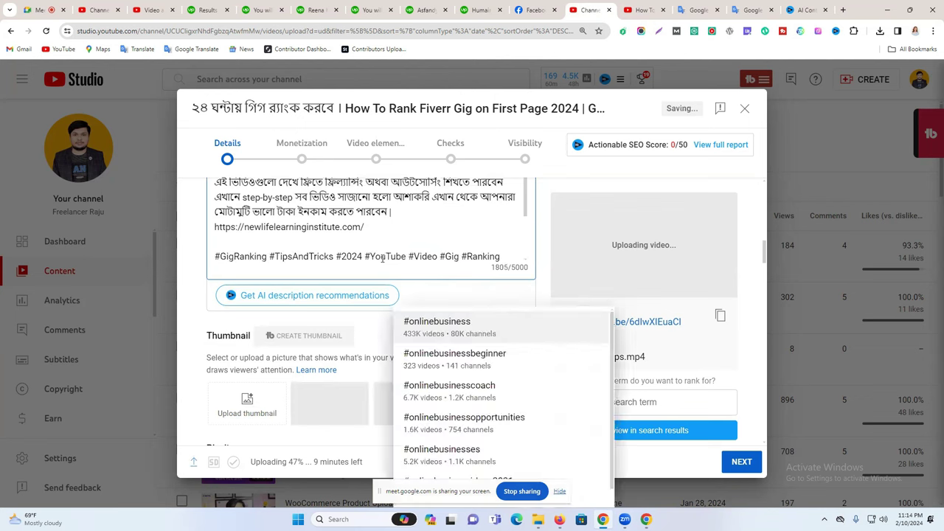
scroll(368, 266, "down", 2)
scroll(422, 314, "up", 3)
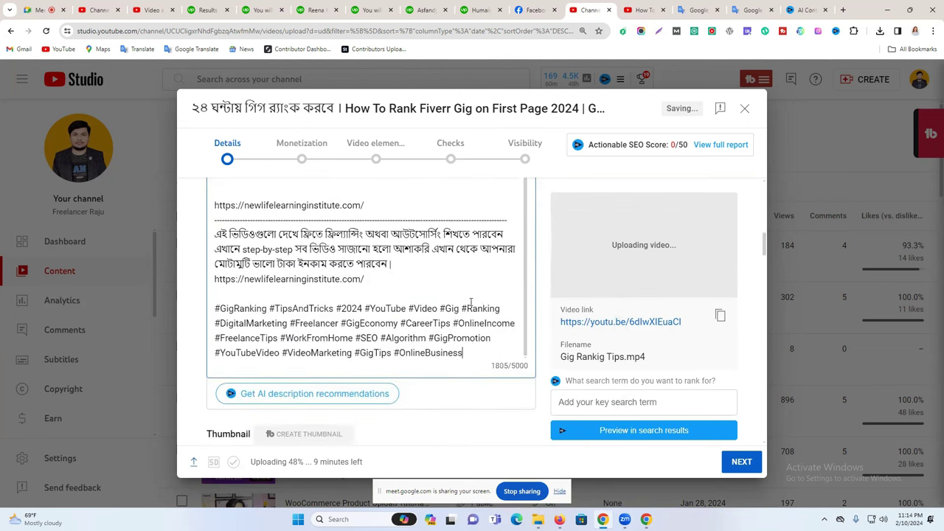
scroll(423, 314, "up", 15)
scroll(546, 322, "down", 8)
scroll(523, 322, "down", 10)
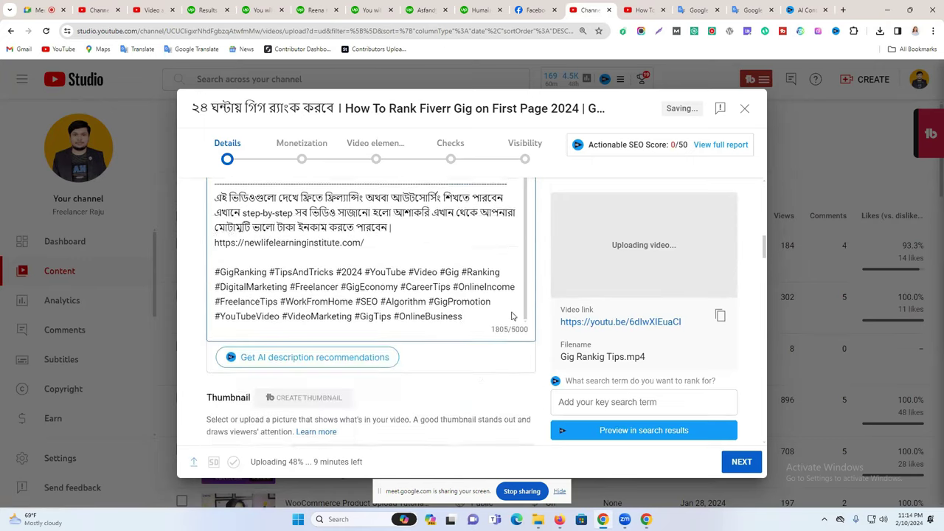
scroll(286, 354, "down", 1)
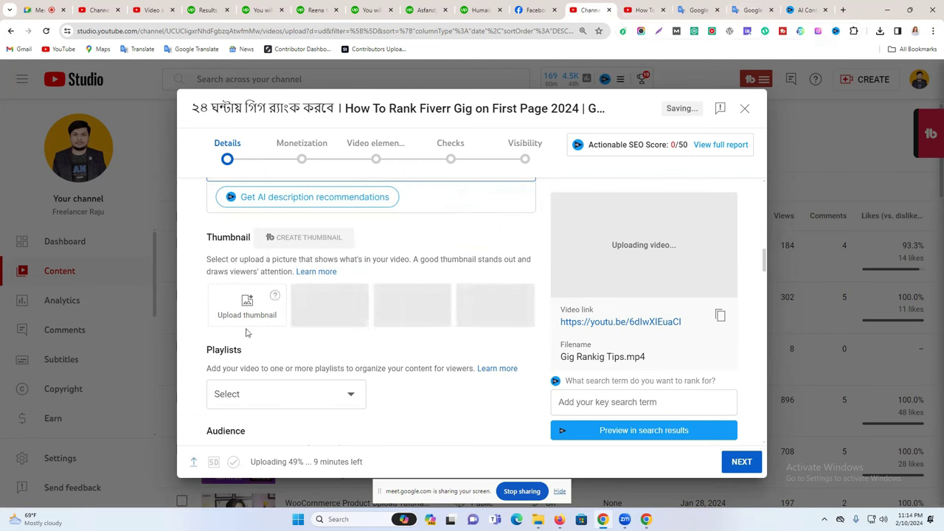
Try Snapshot_3 as the thumbnail, cancel the file picker, and open a new tab.
left_click(248, 316)
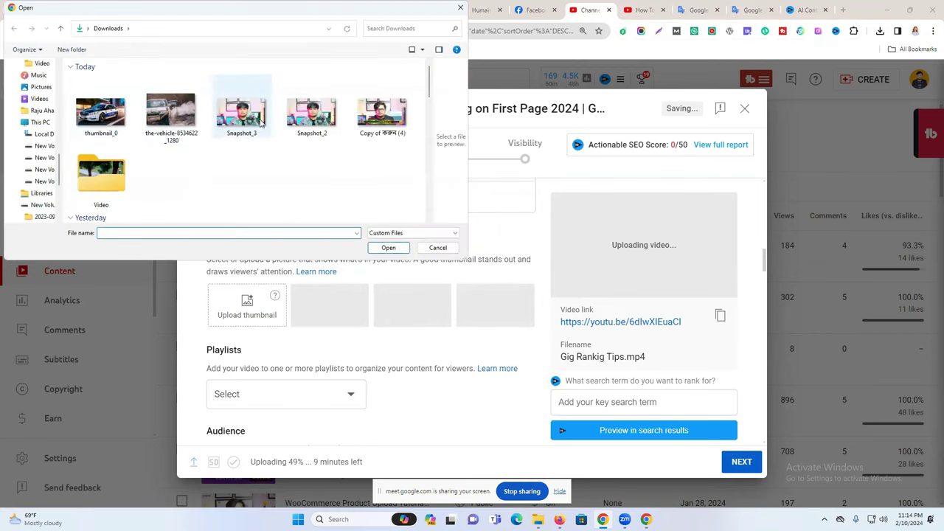
left_click(251, 116)
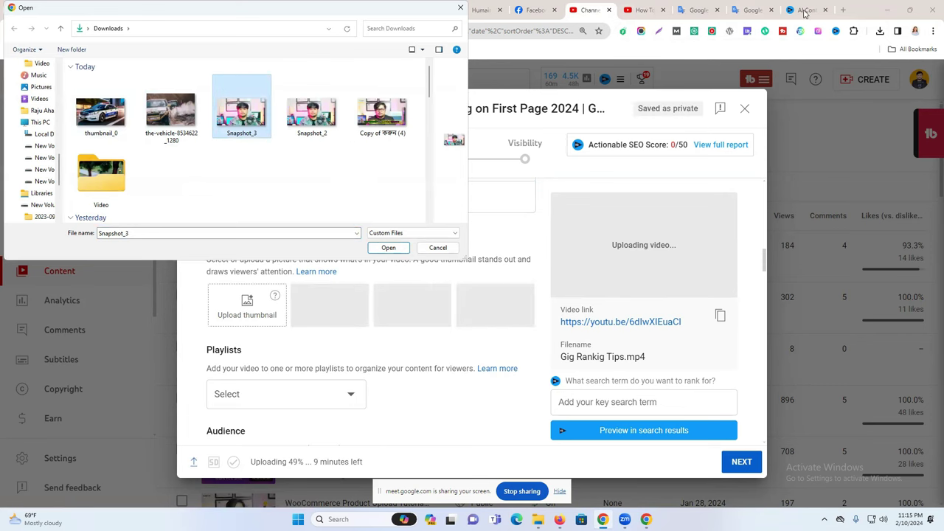
left_click(463, 8)
left_click(844, 11)
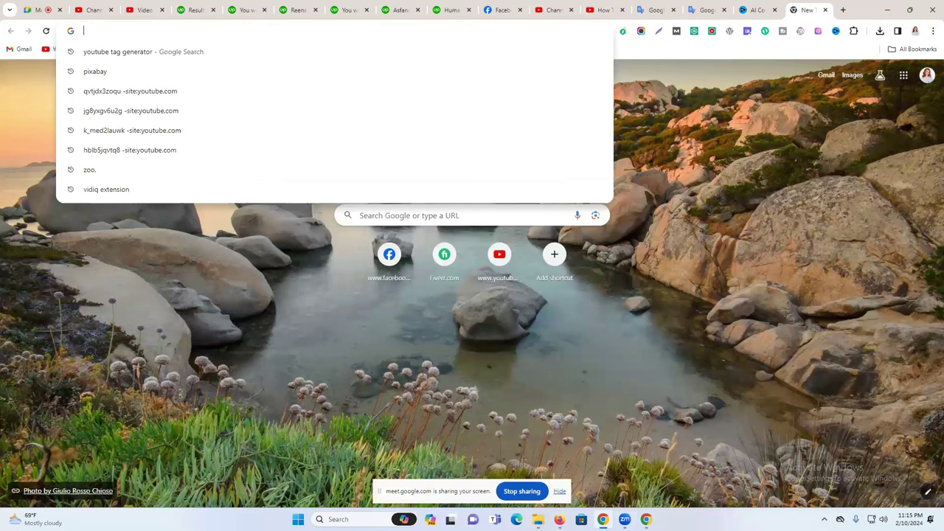
Go to canva.com and open the recent design 'Copy of করুন'.
type("canva.com")
key("Return")
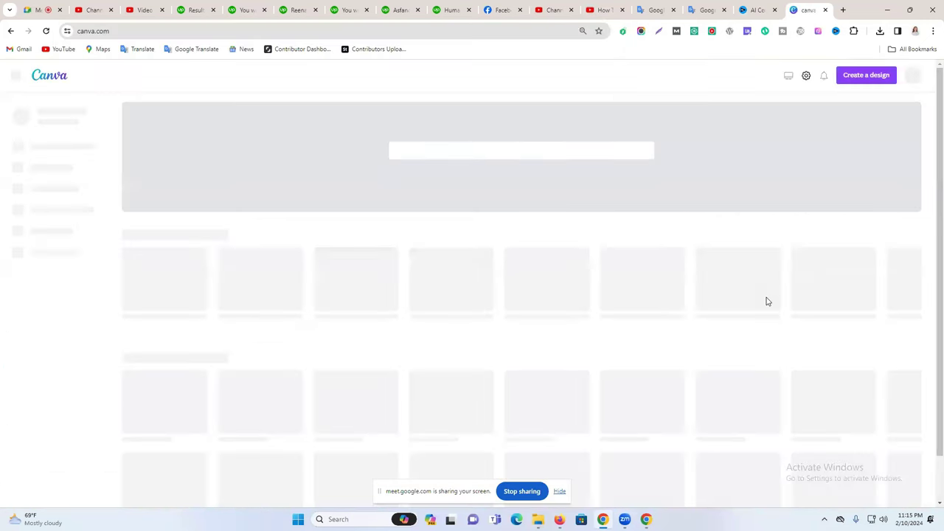
scroll(767, 301, "down", 2)
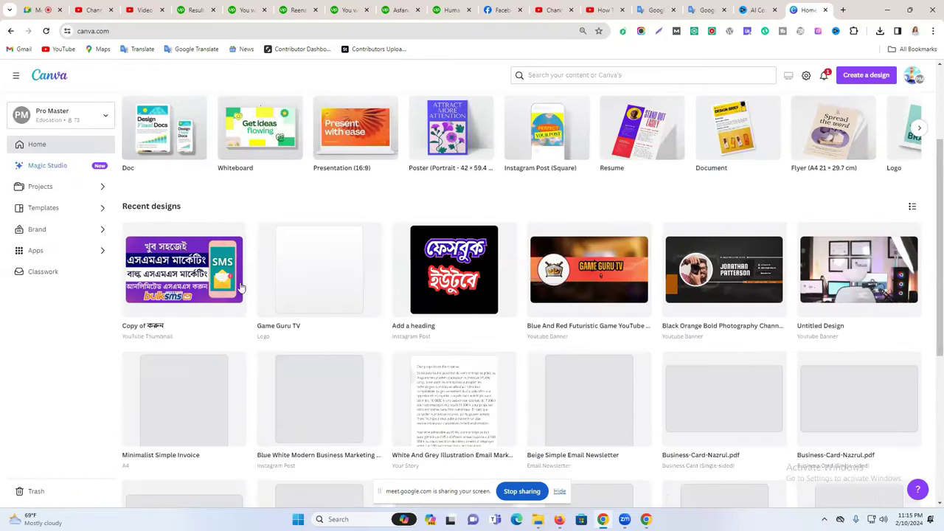
left_click(196, 281)
left_click(744, 13)
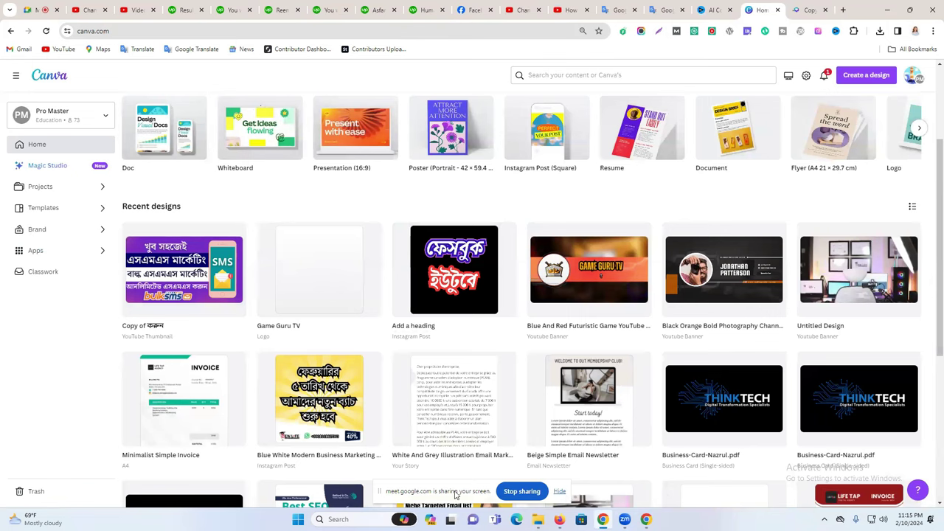
left_click_drag(455, 495, 440, 474)
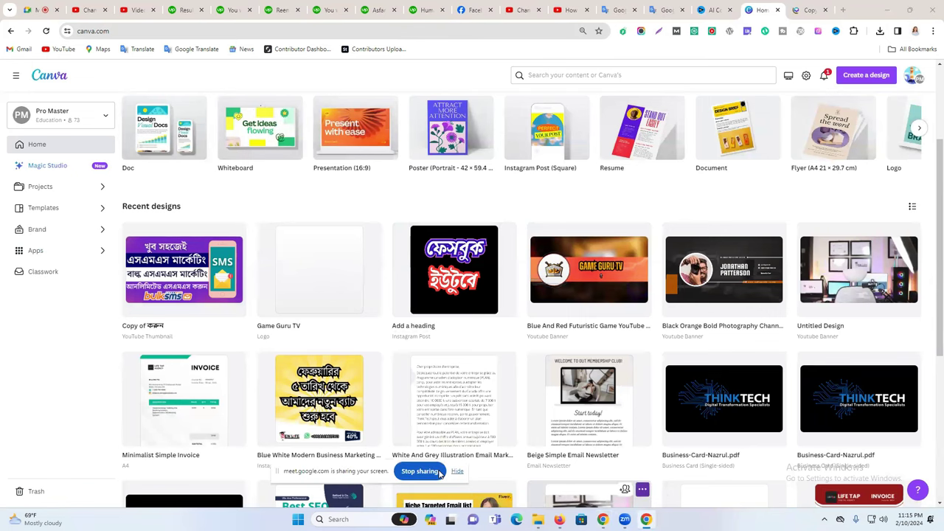
key("ctrl+Tab")
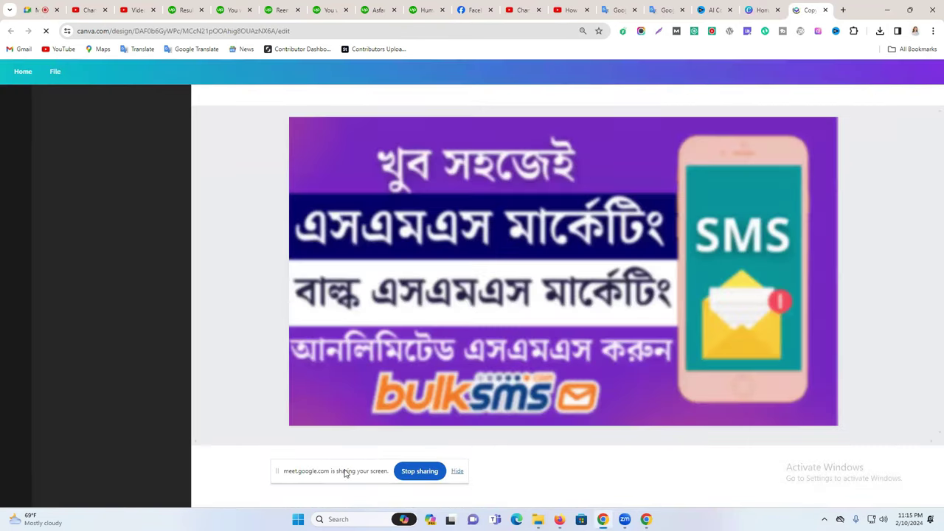
Jump to the last page, 43, the black Fiverr slide, and close the extra Home tab.
left_click_drag(340, 471, 238, 399)
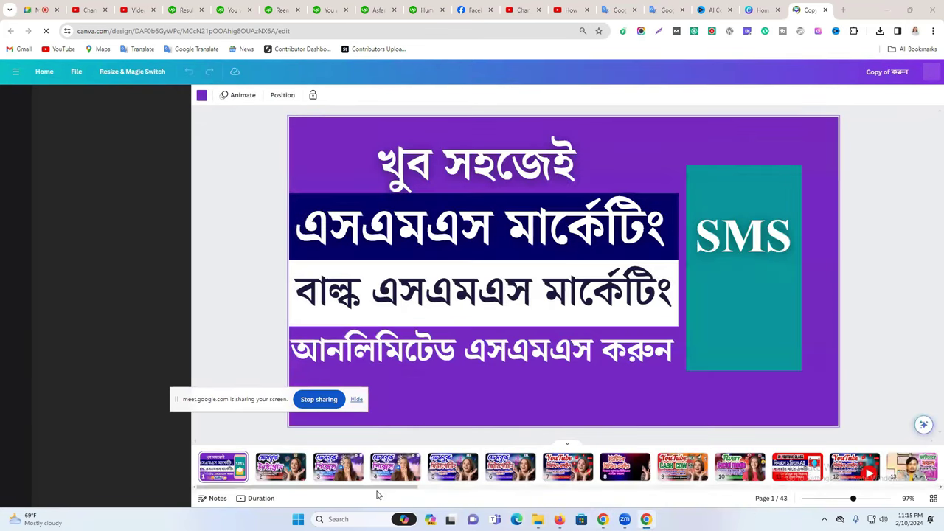
scroll(432, 491, "right", 5)
scroll(454, 491, "right", 8)
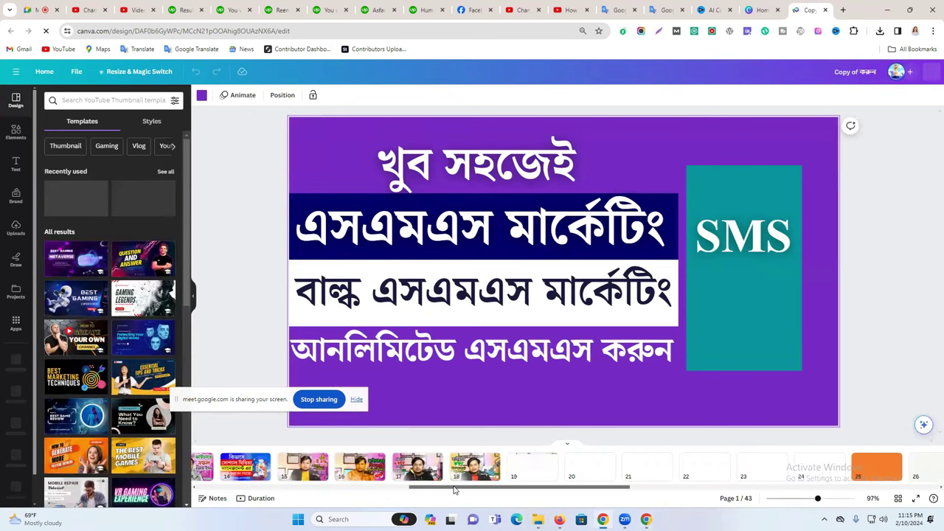
scroll(454, 491, "right", 3)
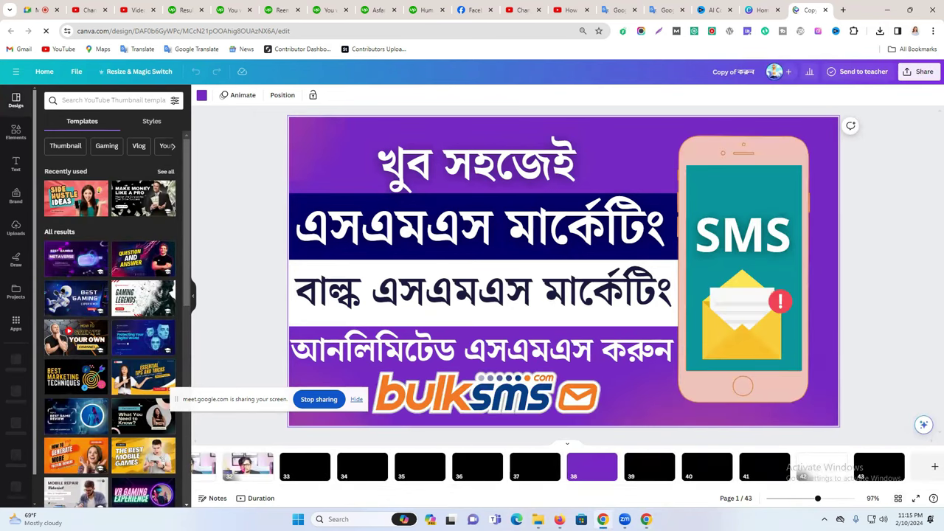
left_click(880, 466)
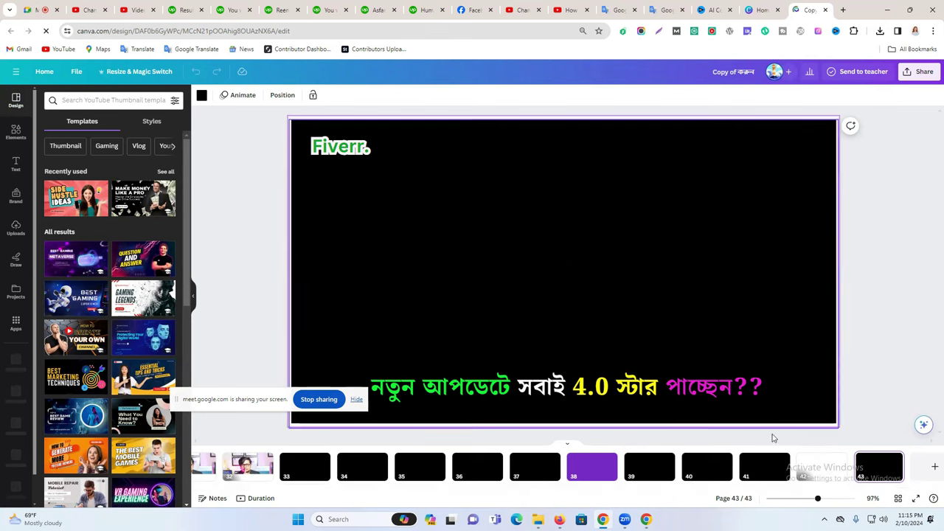
left_click(763, 9)
key("ctrl+Tab")
left_click(778, 10)
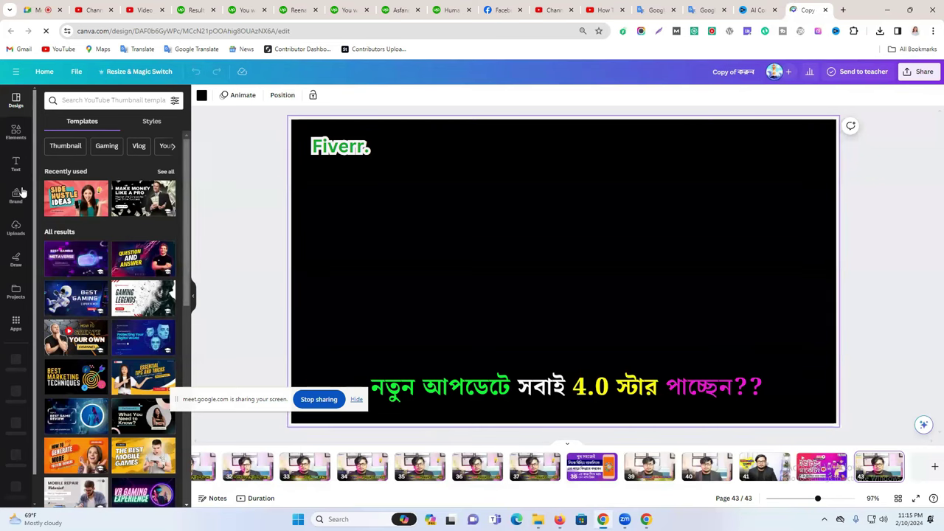
Upload Snapshot_2 and Snapshot_3 from the computer into Canva's Uploads panel.
left_click(15, 226)
left_click(83, 124)
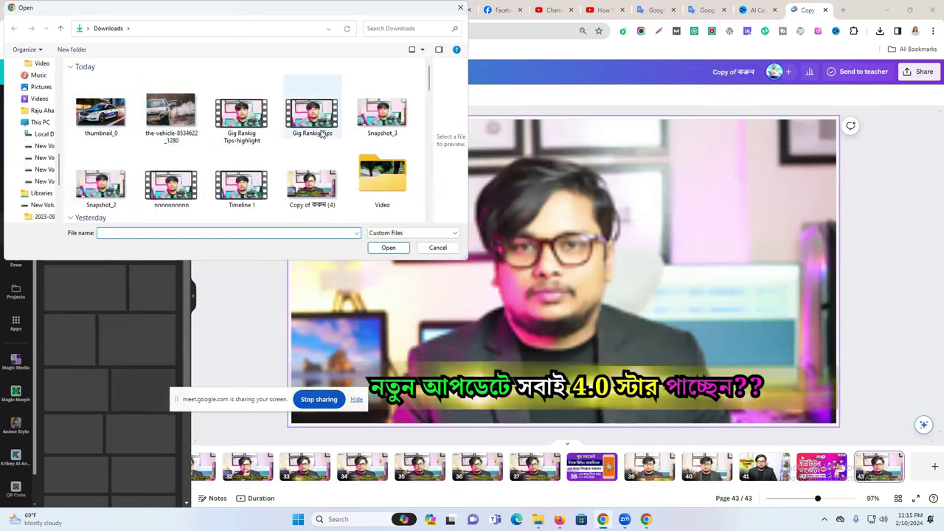
left_click(101, 188)
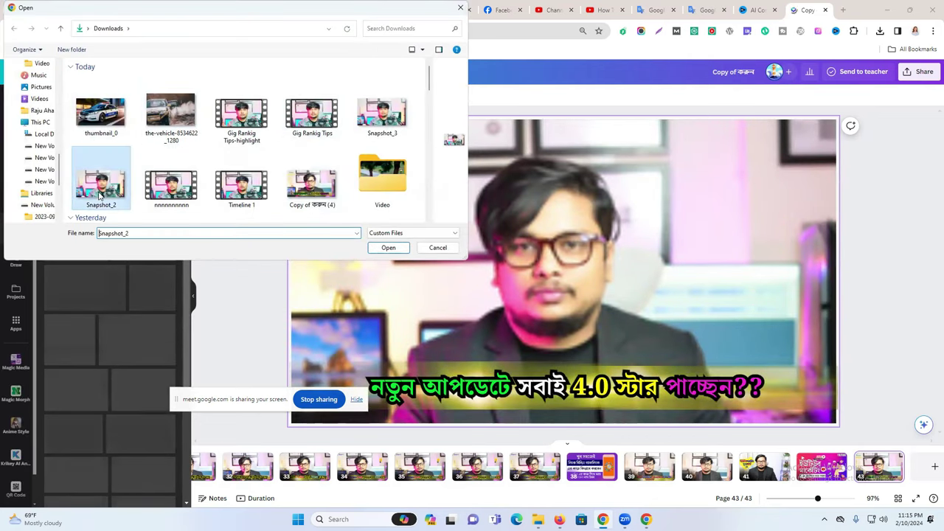
left_click(382, 114, "ctrl")
left_click(384, 248)
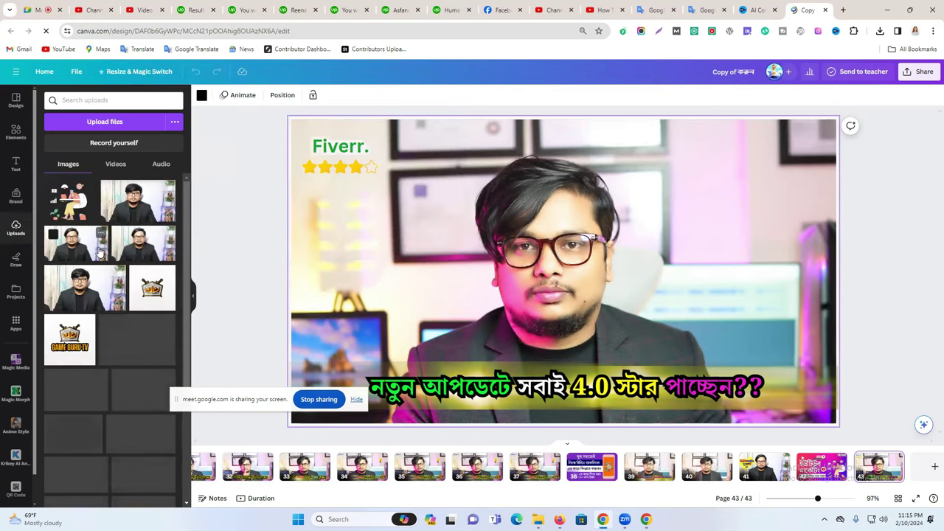
scroll(301, 472, "left", 5)
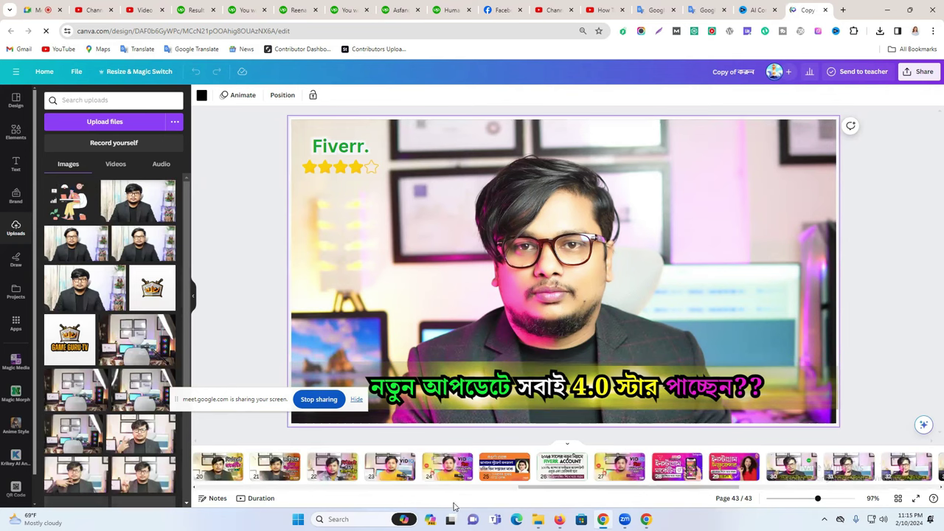
scroll(561, 469, "right", 5)
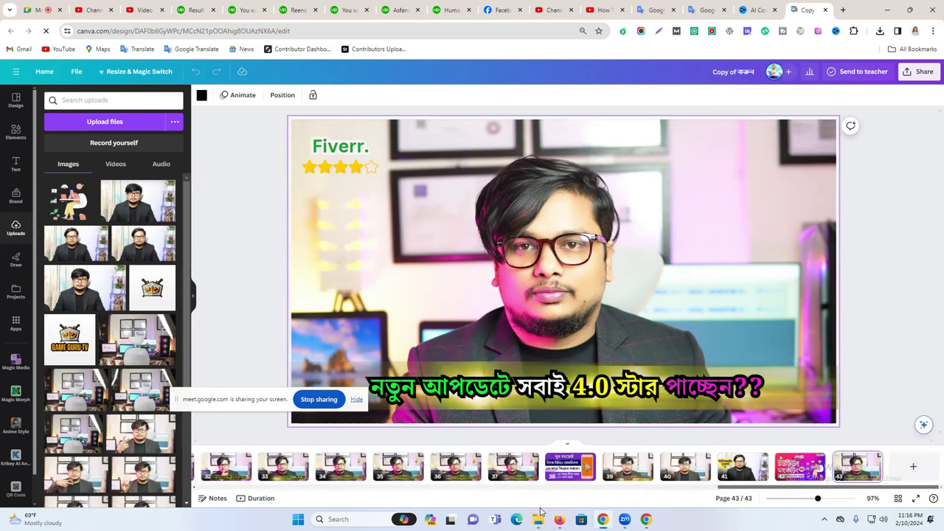
Duplicate page 43, then delete the resulting page 44.
left_click(873, 460)
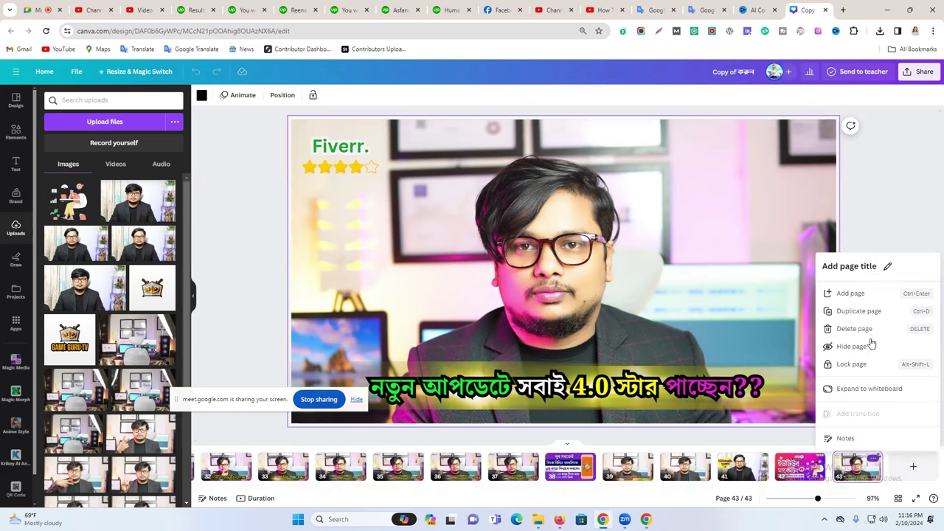
left_click(837, 311)
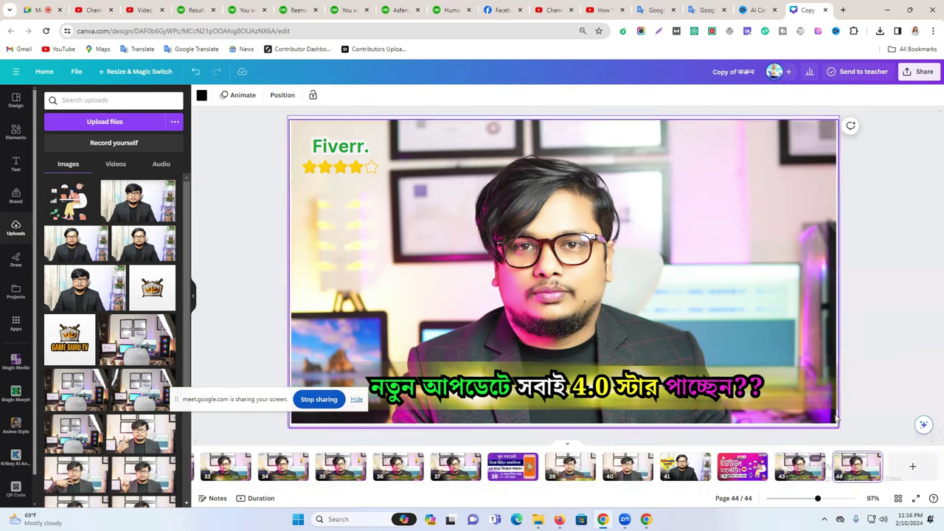
left_click(876, 460)
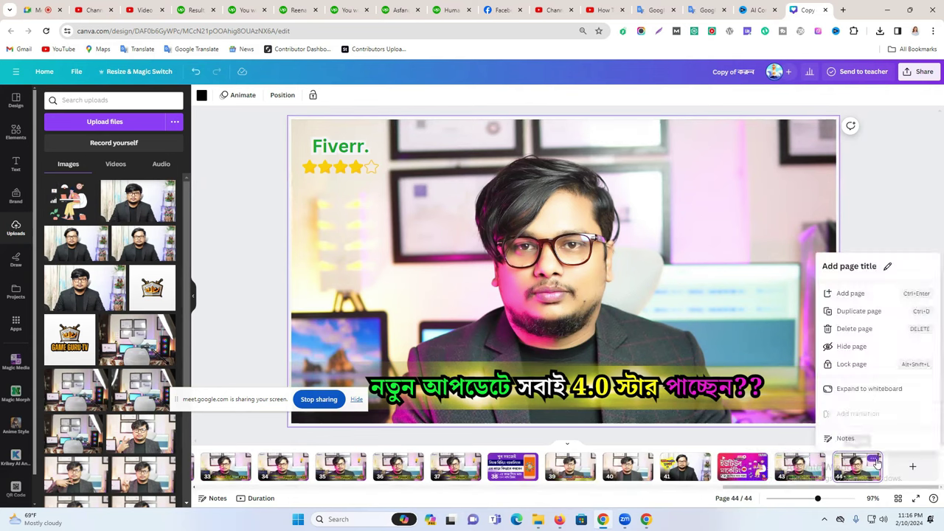
left_click(850, 329)
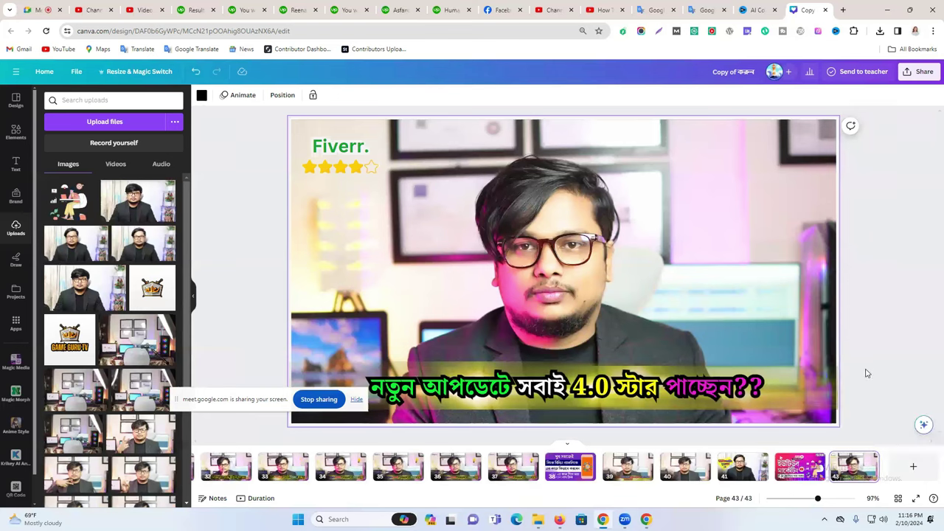
Duplicate the Class-#2 WooCommerce page 35 and drag the copy to the end.
left_click(393, 469)
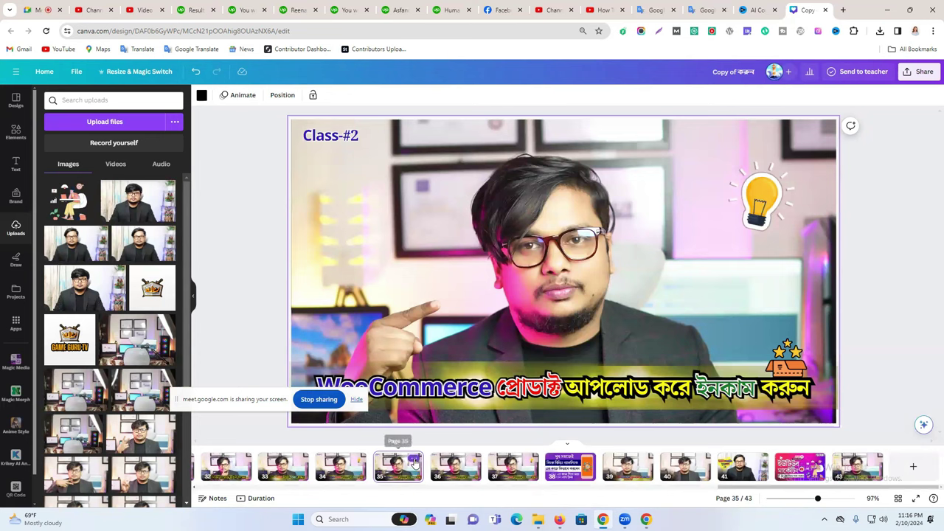
left_click(415, 463)
left_click(442, 313)
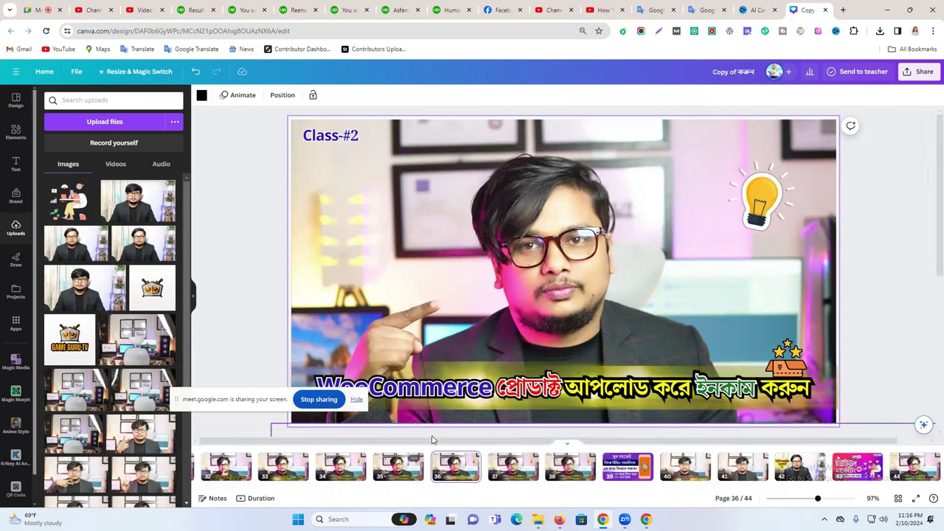
left_click_drag(469, 463, 878, 460)
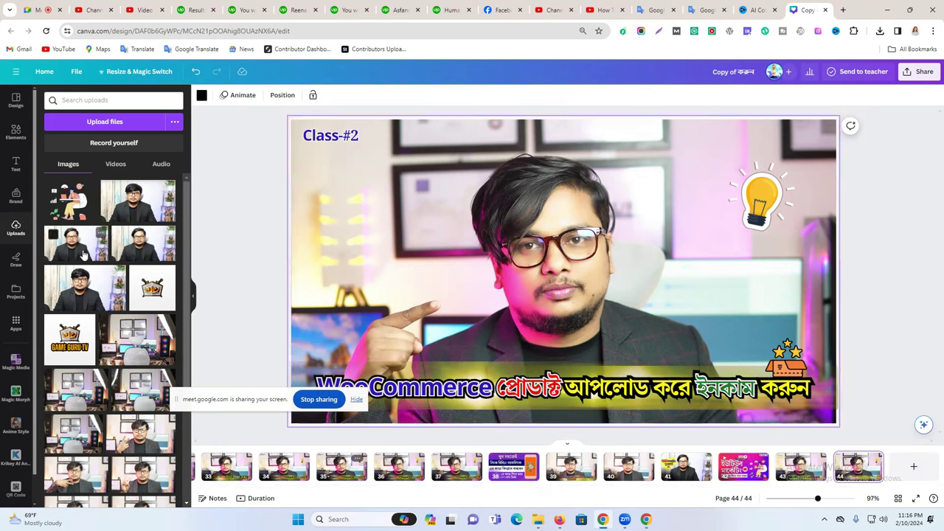
Upload Snapshot_3 and Snapshot_2 into Canva again.
left_click(104, 121)
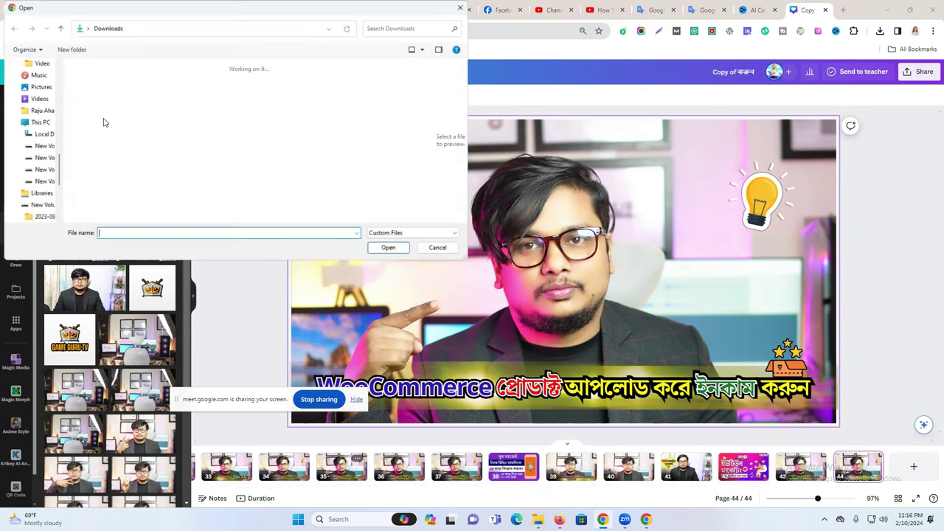
left_click(382, 120)
left_click(100, 194, "ctrl")
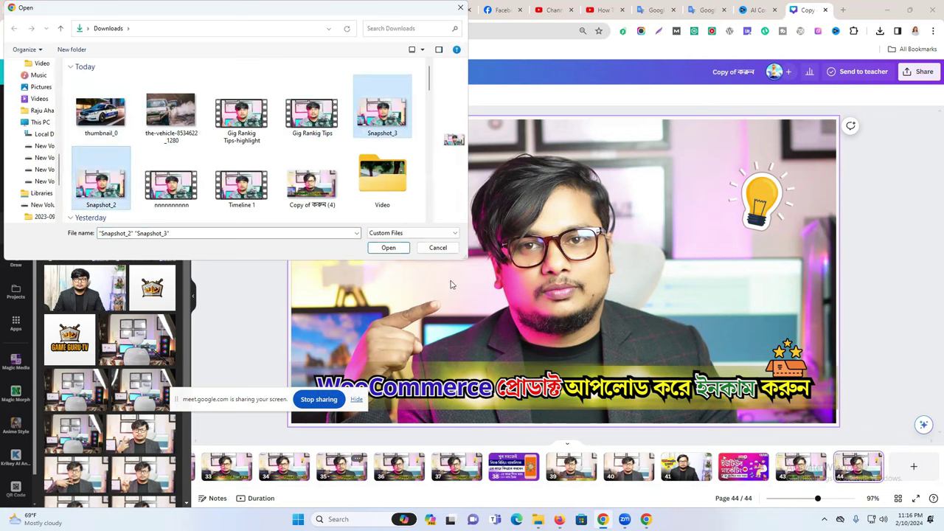
left_click(389, 248)
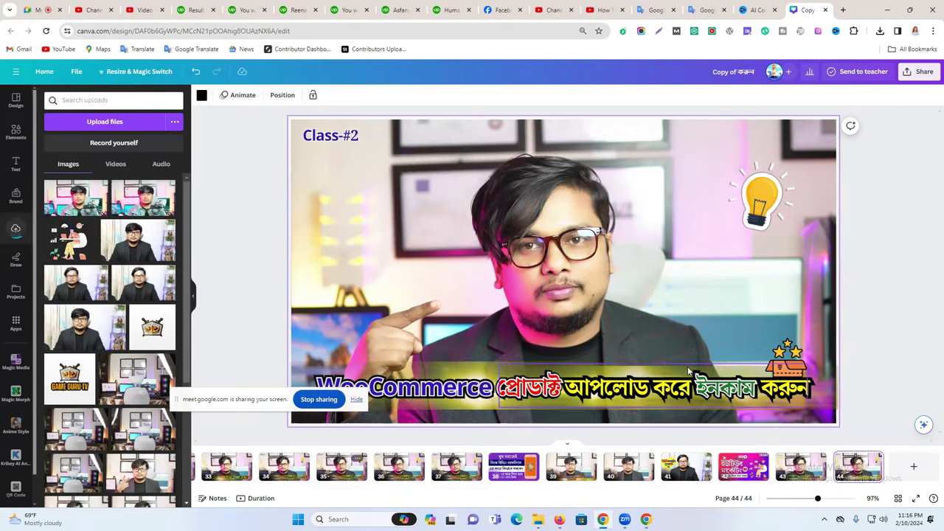
Replace page 44's presenter photo with the denim-jacket photo, enlarged to fill the page.
left_click(499, 226)
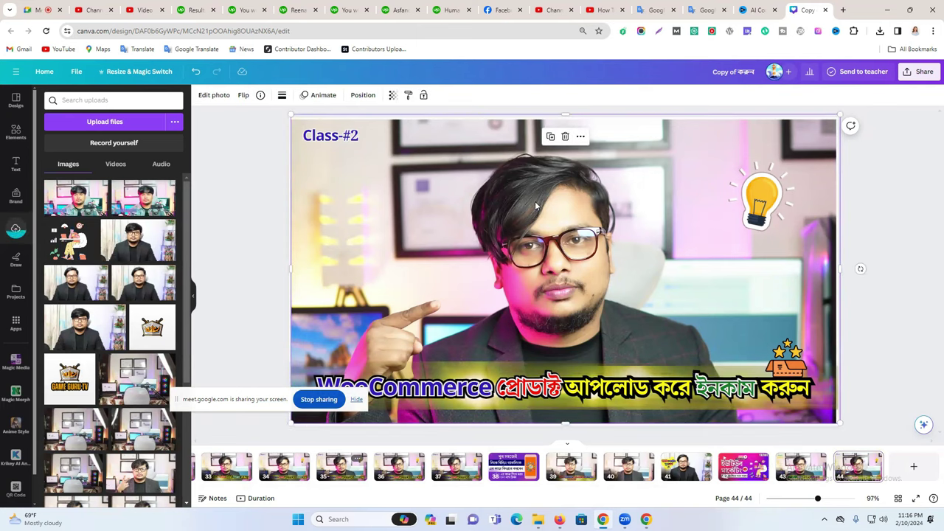
left_click(565, 138)
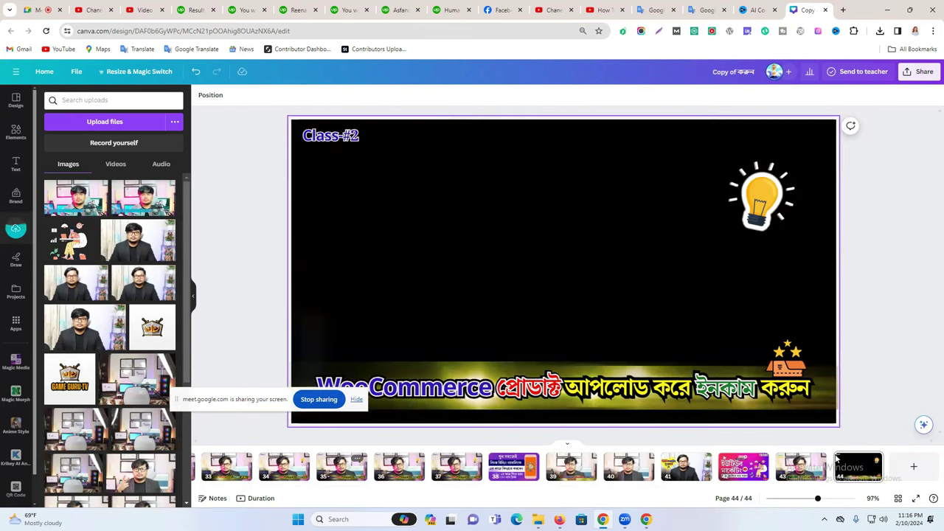
left_click(72, 194)
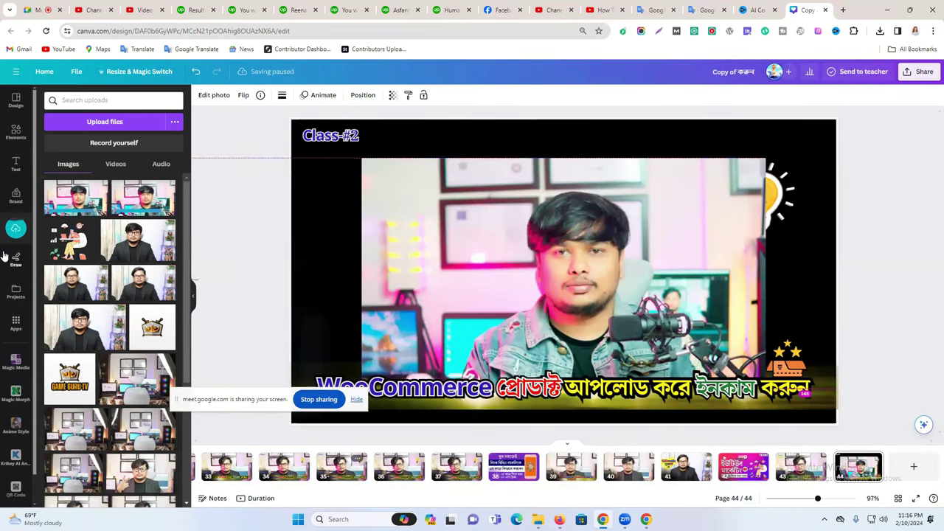
left_click_drag(545, 298, 478, 247)
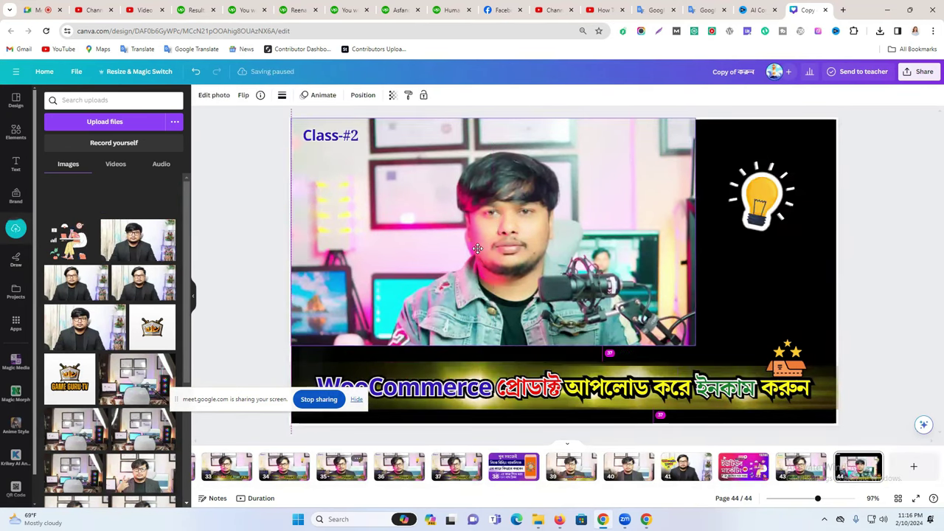
left_click_drag(694, 342, 852, 399)
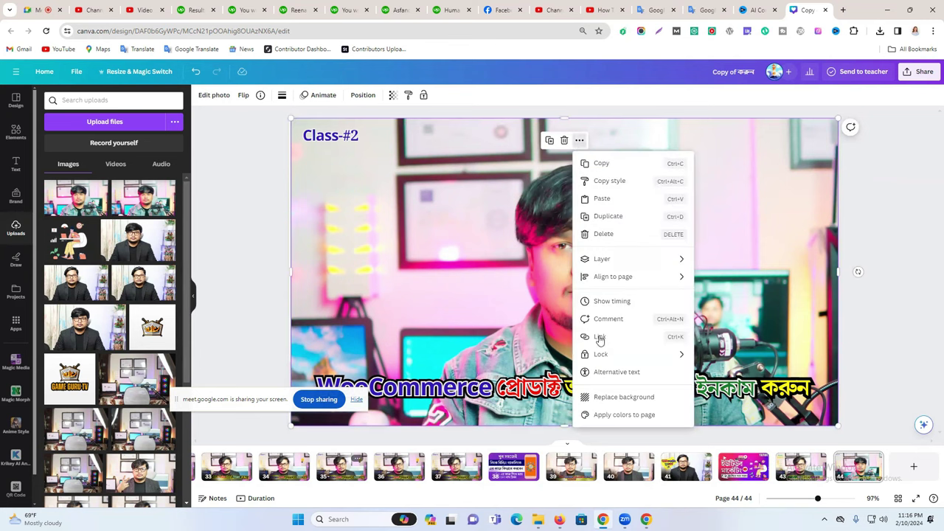
Send the new presenter photo to the back, behind the caption.
mouse_move(603, 262)
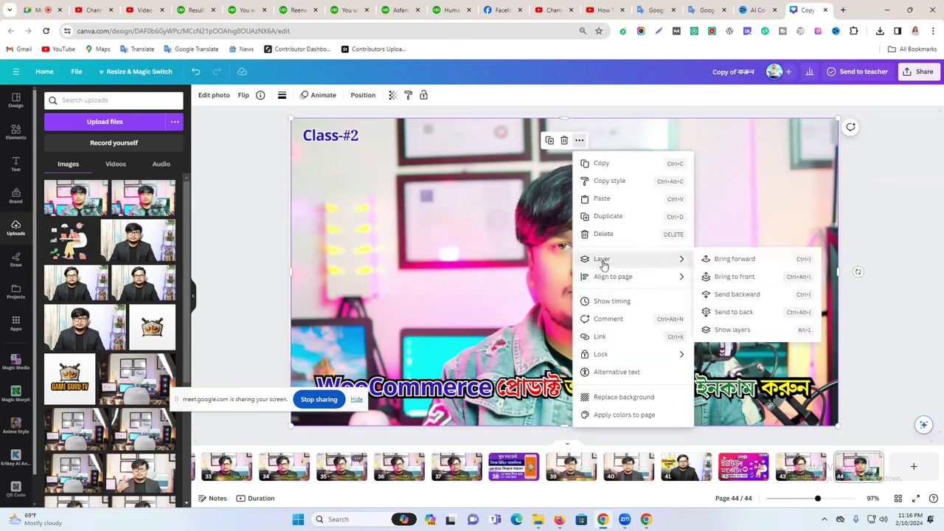
left_click(728, 314)
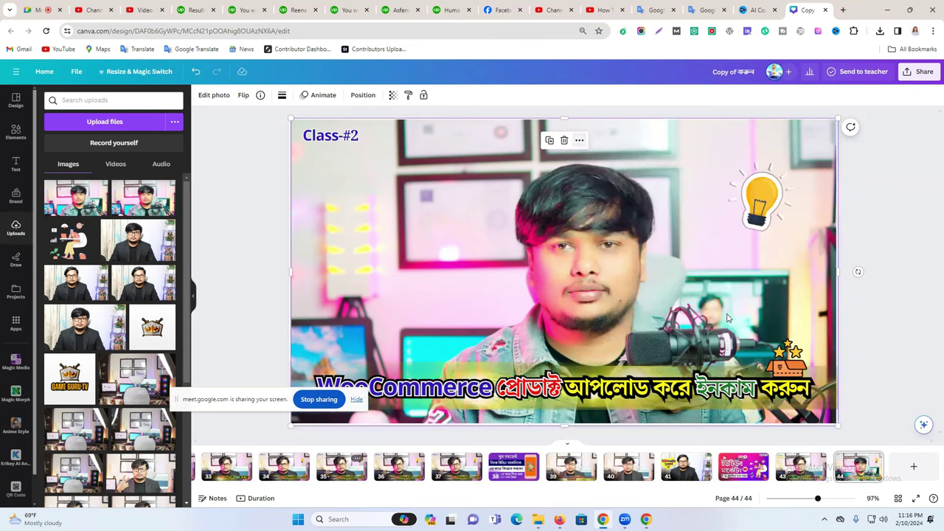
left_click(699, 341)
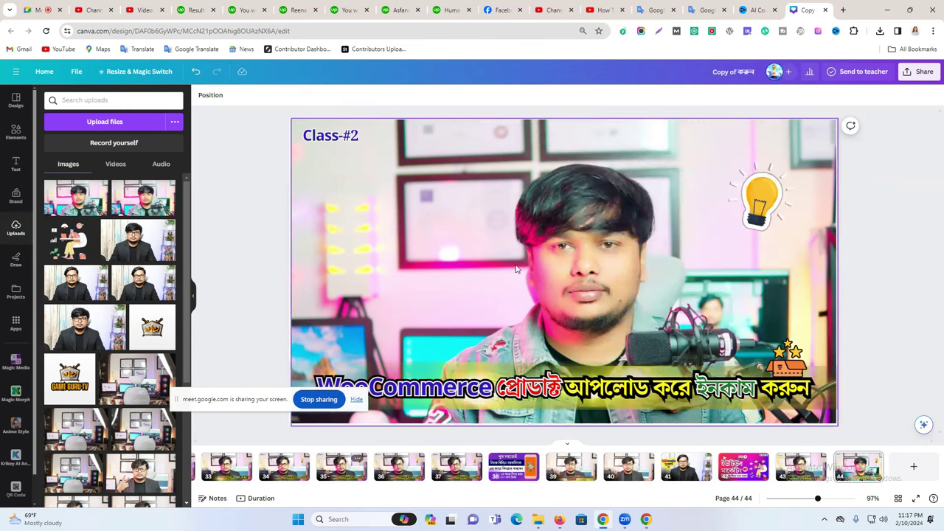
left_click(525, 210)
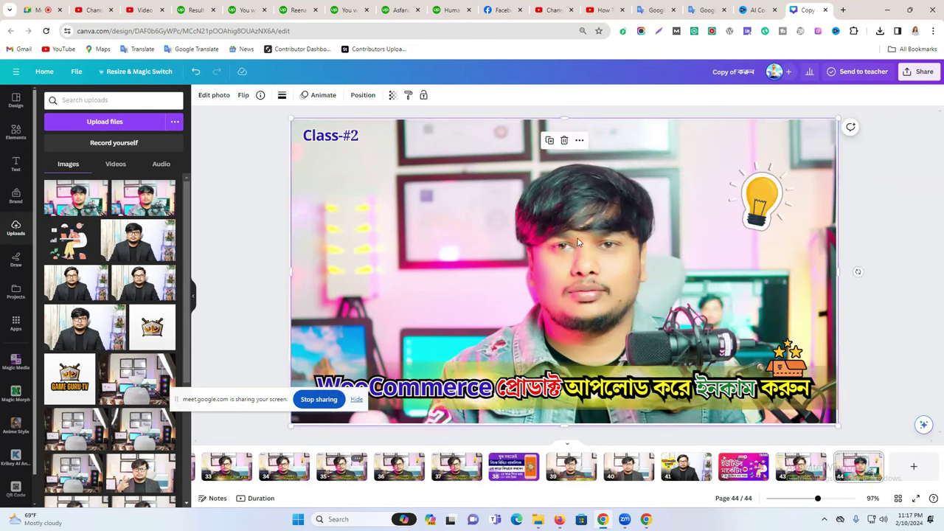
left_click(848, 261)
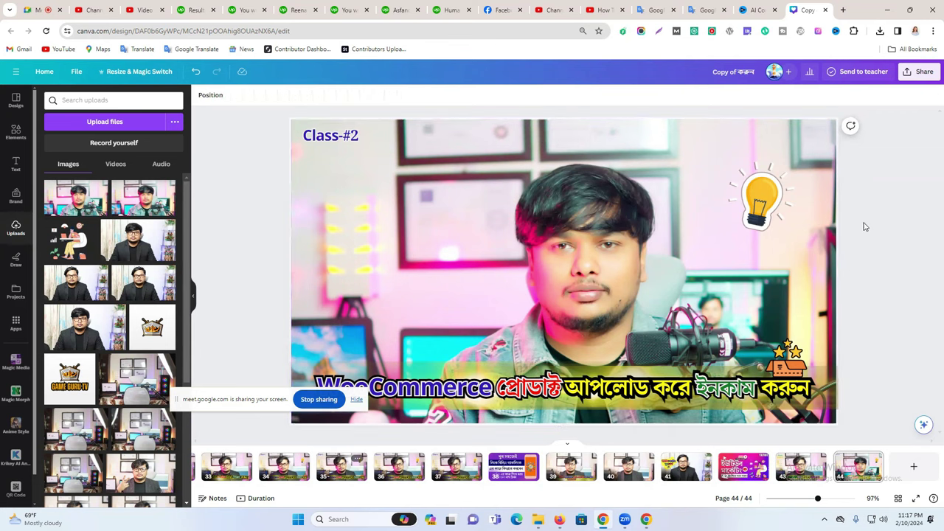
Delete the Class-#2 label and the star graphic from page 44.
left_click(354, 140)
key("Delete")
left_click(779, 361)
key("Delete")
left_click(578, 274)
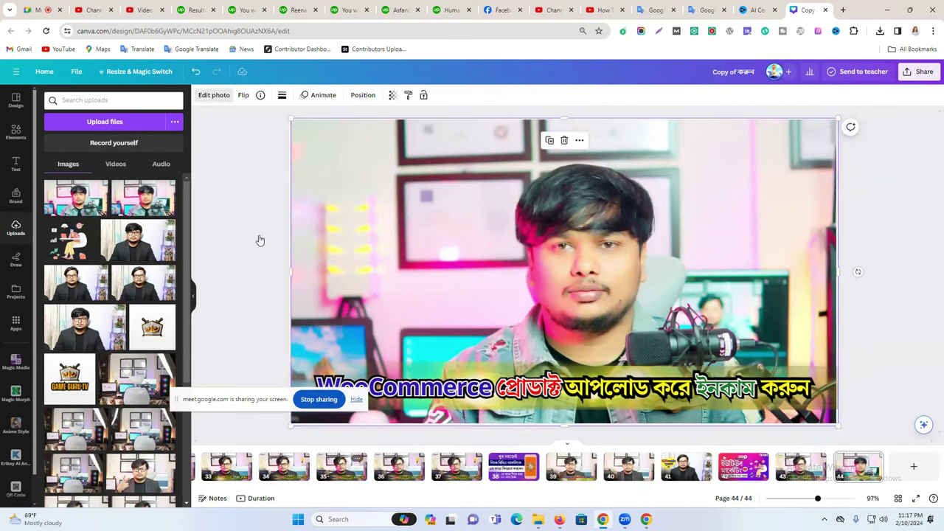
left_click_drag(244, 409, 185, 461)
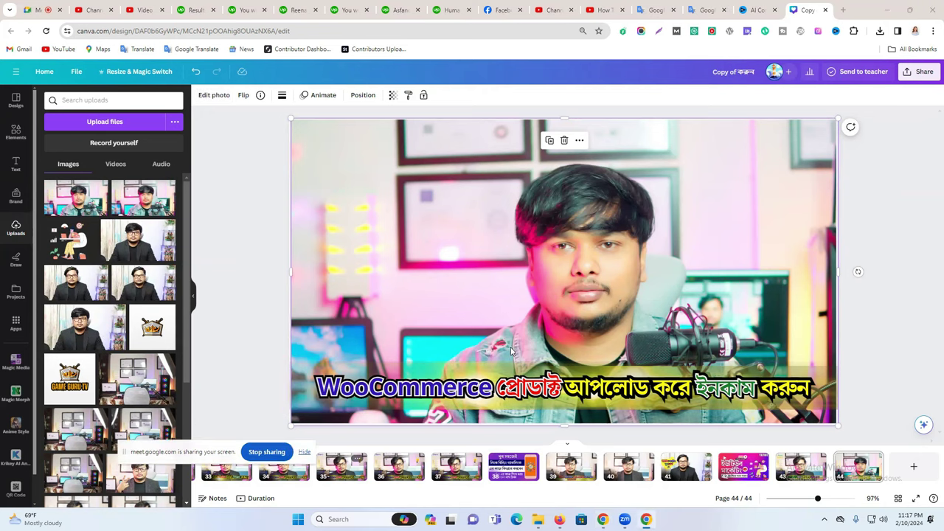
Copy the Bengali phrase '২৪ ঘন্টায় গিগ র‍্যাংক করবে' from Google Translate, then go back to Canva.
left_click(652, 9)
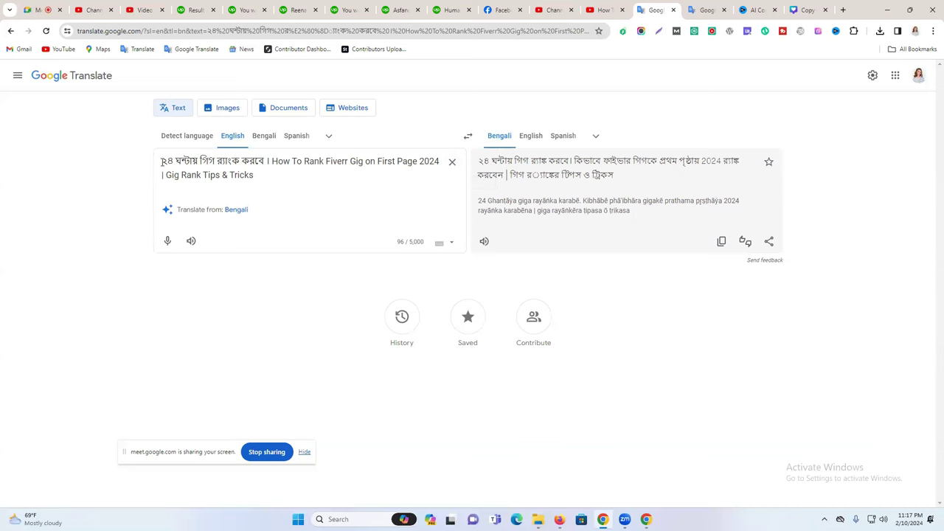
left_click_drag(162, 161, 268, 160)
right_click(251, 160)
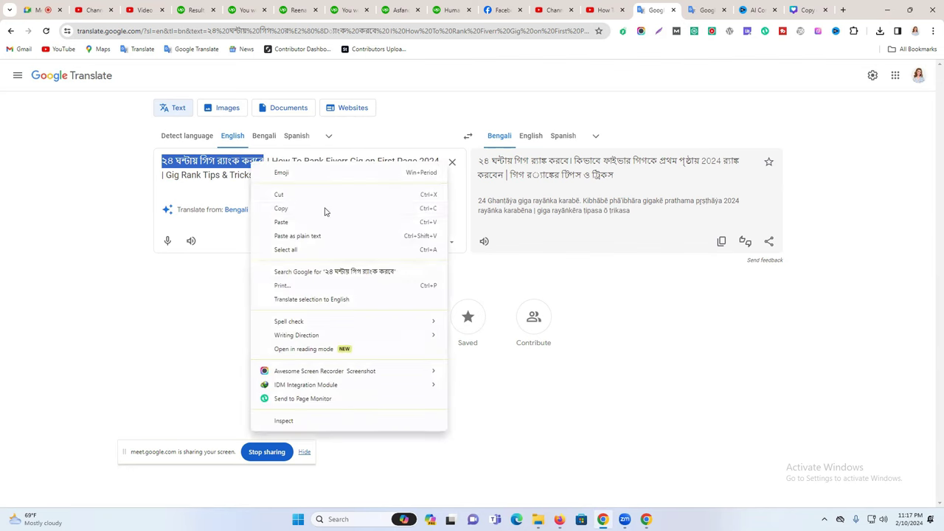
left_click(324, 207)
left_click(808, 9)
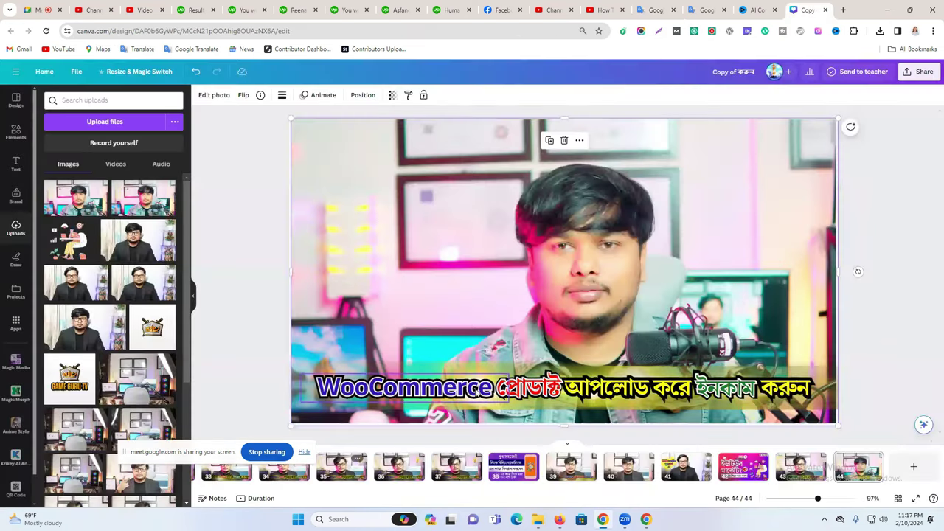
Move the old caption words aside and replace the bottom caption with '২৪ ঘন্টায় গিগ র‍্যাংক করবে'.
key("ctrl+v")
left_click_drag(565, 254, 567, 253)
left_click_drag(702, 395, 705, 273)
left_click(487, 398)
left_click(487, 396)
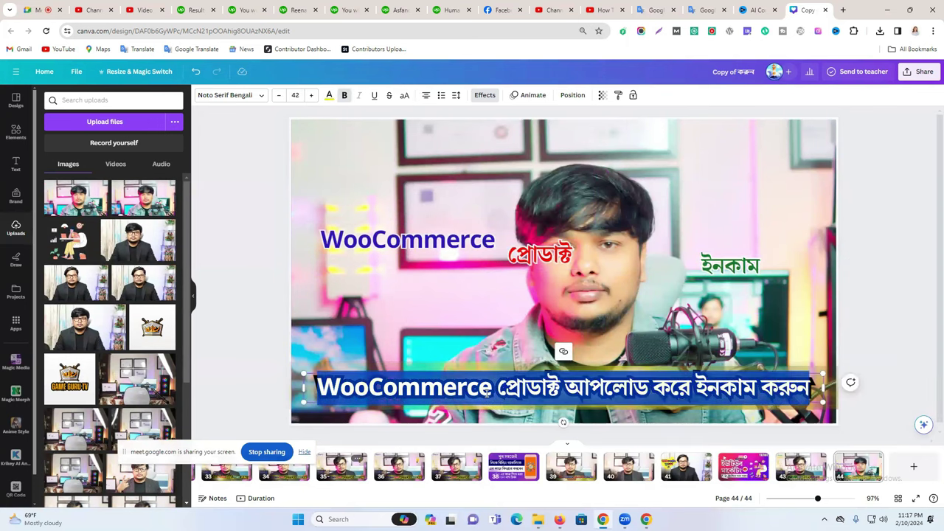
key("ctrl+v")
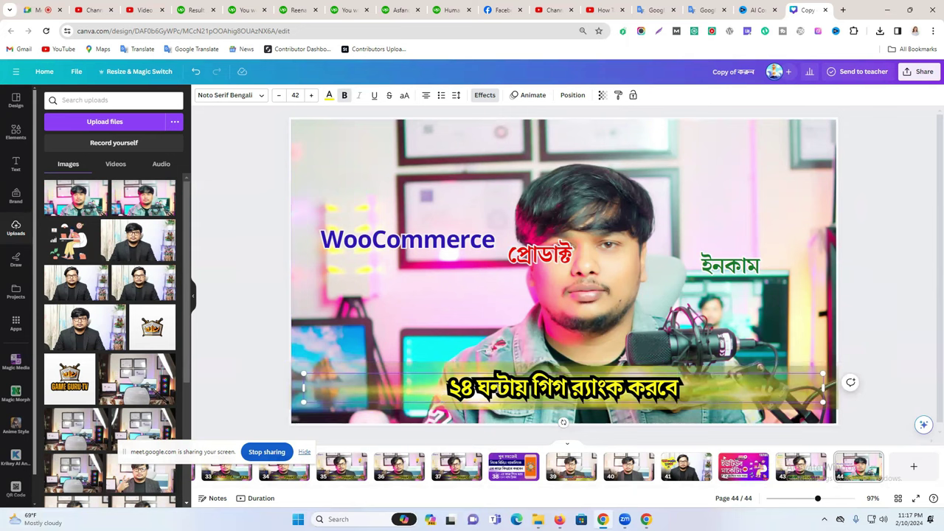
Enlarge the new caption to font size 49.1 and nudge it slightly left.
left_click_drag(302, 375, 267, 370)
left_click_drag(828, 404, 874, 405)
left_click(881, 351)
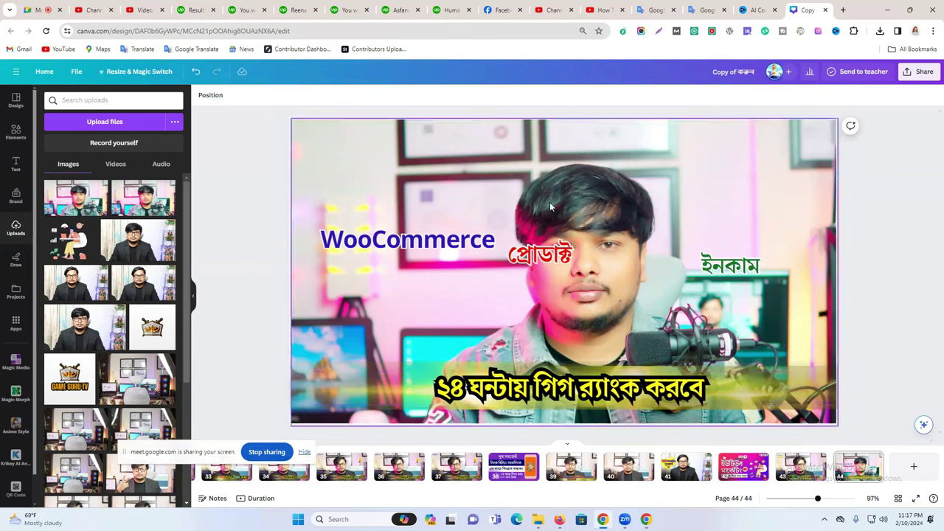
left_click(460, 397)
left_click_drag(461, 396, 457, 397)
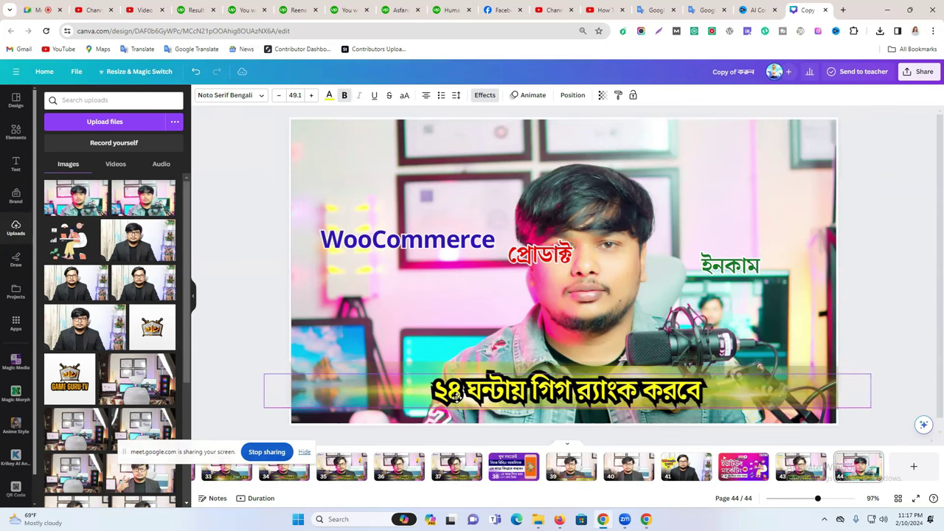
Set the second Google Translate tab to Bengali-to-English and dictate 'সেরা তিন' by voice.
left_click(698, 6)
left_click(264, 137)
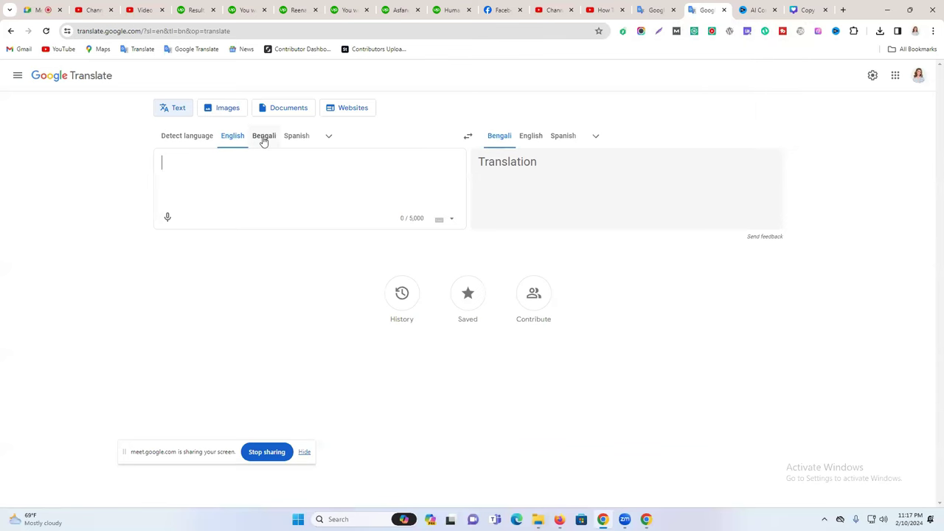
left_click(166, 219)
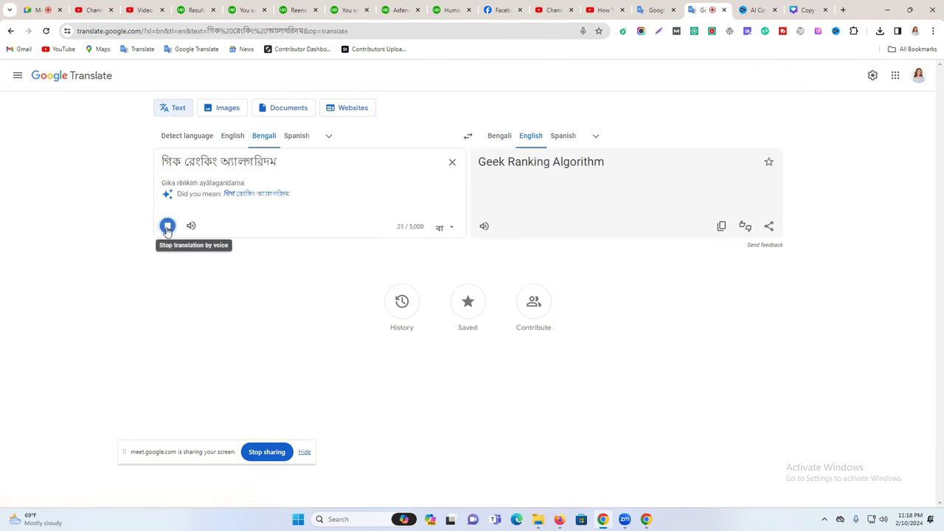
left_click(168, 227)
left_click(168, 227)
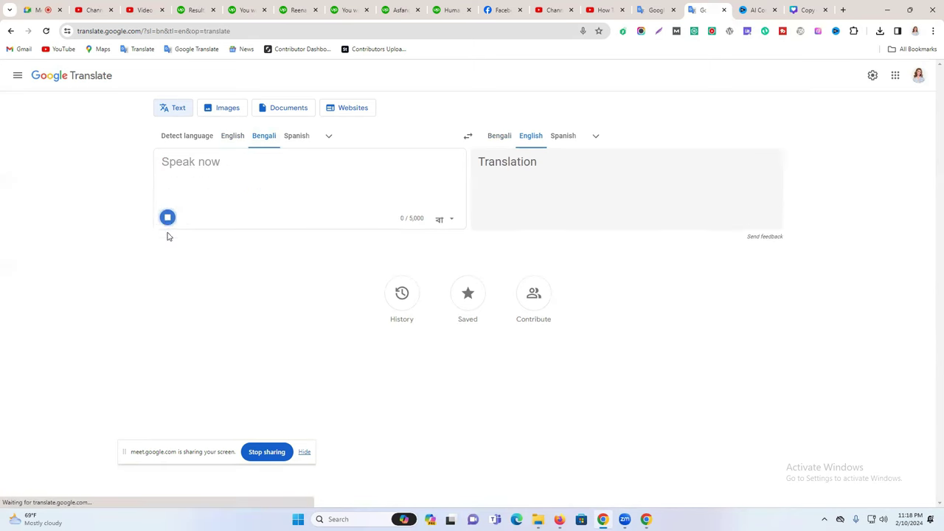
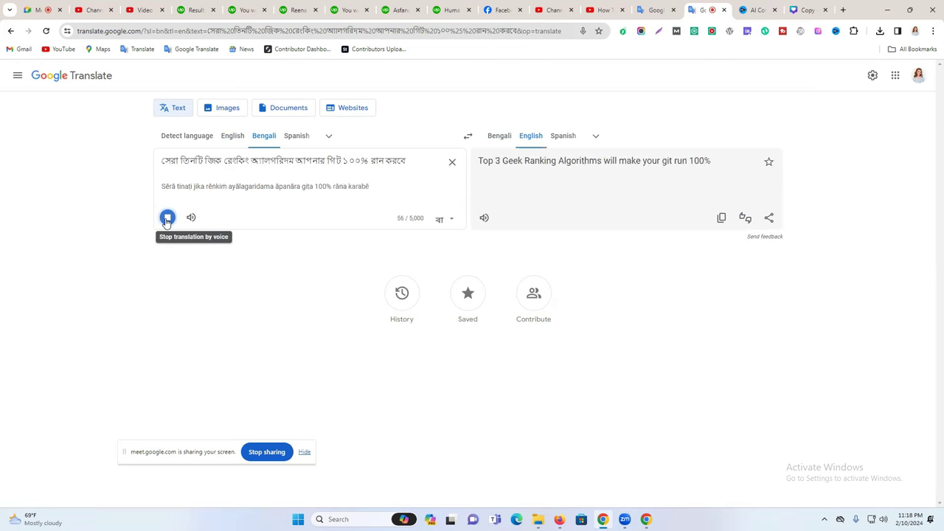
Replace the misrecognised Bengali word জিক with গিগ using input tools.
left_click(166, 218)
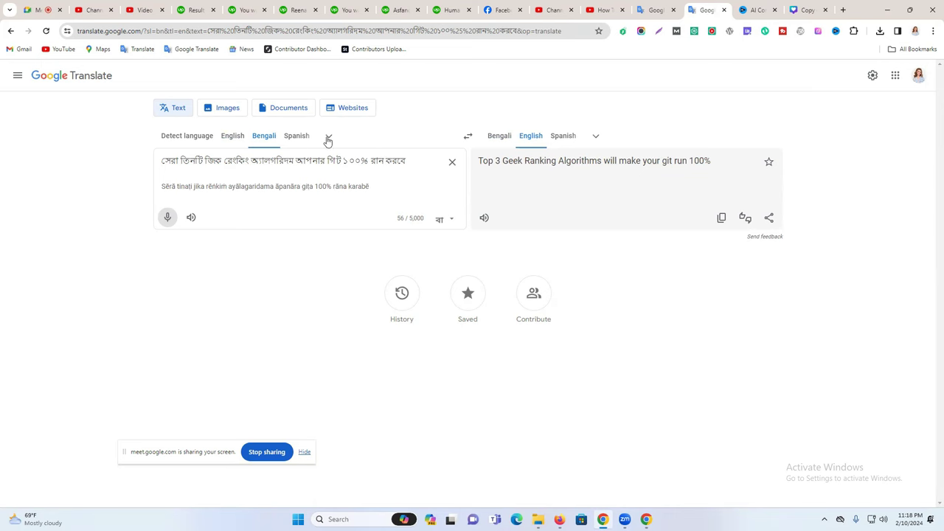
double_click(214, 161)
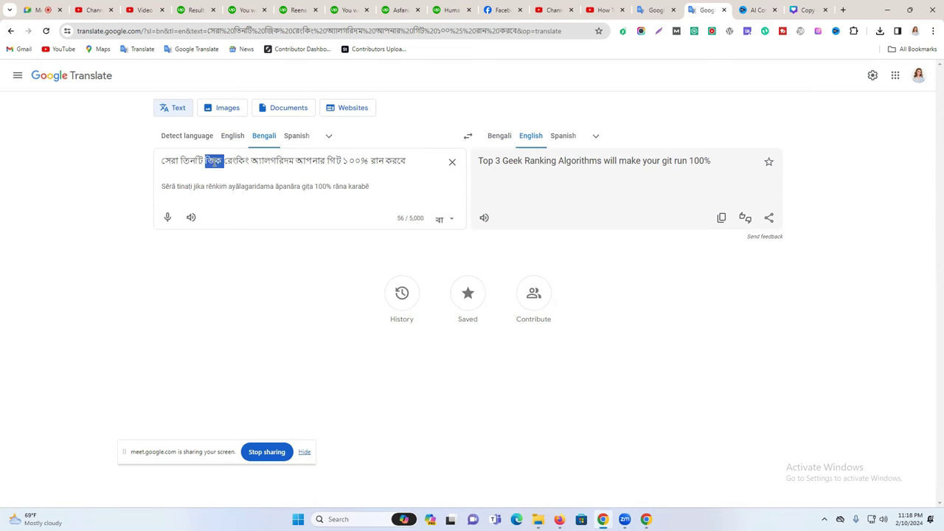
type("Gig")
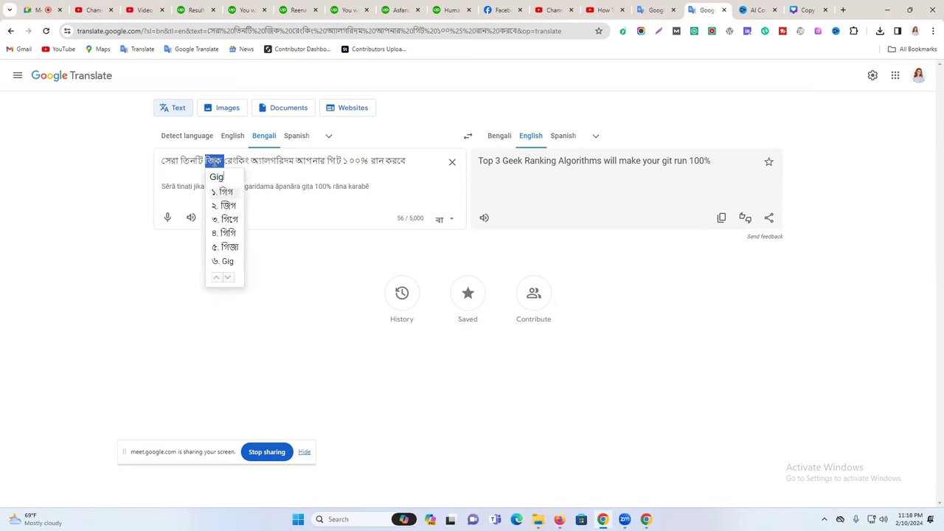
key("Return")
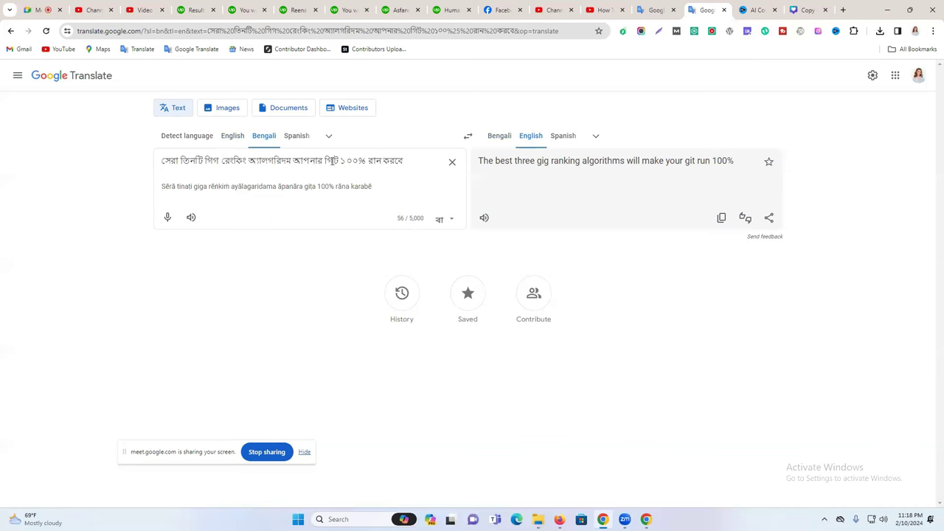
Copy গিগ and paste it over the misspelled গিট in the Bengali line.
double_click(333, 162)
double_click(212, 161)
key("ctrl+c")
double_click(334, 162)
key("ctrl+v")
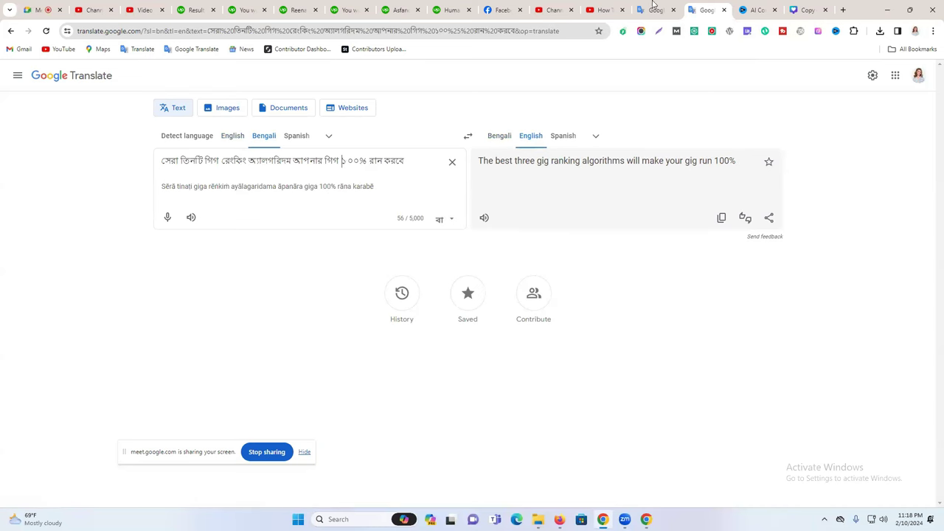
left_click(592, 7)
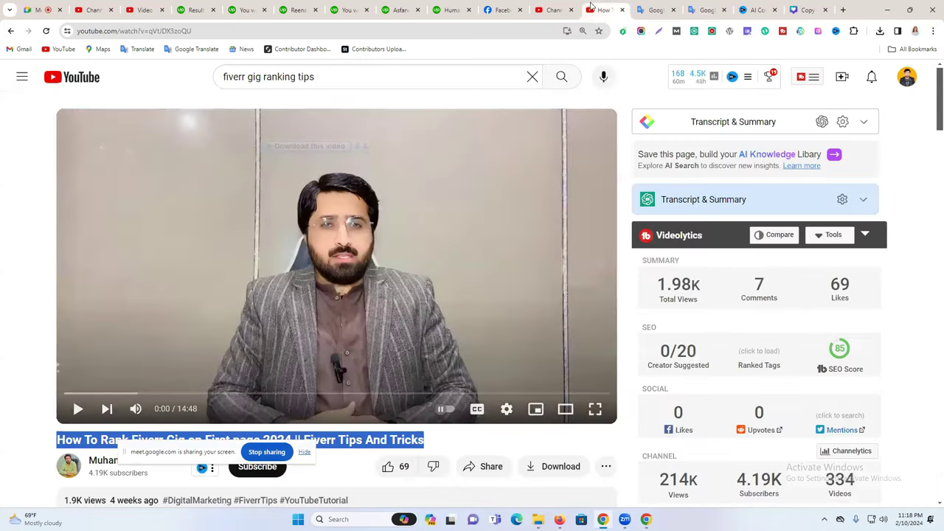
Copy র্যাংক করবে from the Canva caption and paste it over রান করবে in Translate.
left_click(800, 9)
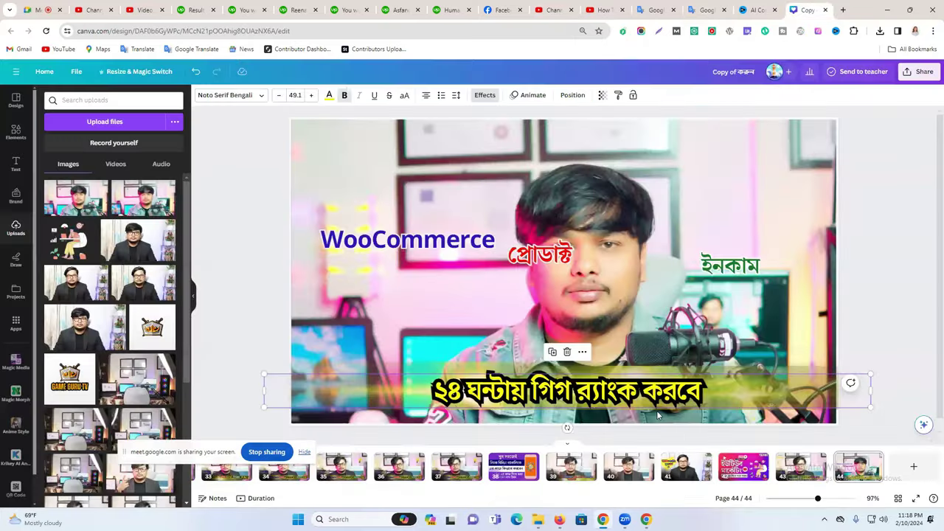
double_click(598, 397)
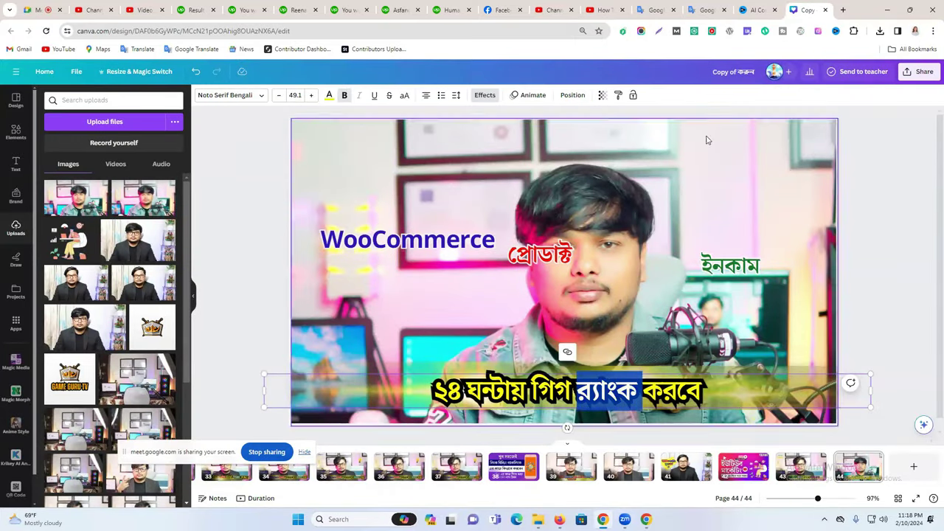
left_click_drag(705, 391, 580, 366)
key("ctrl+c")
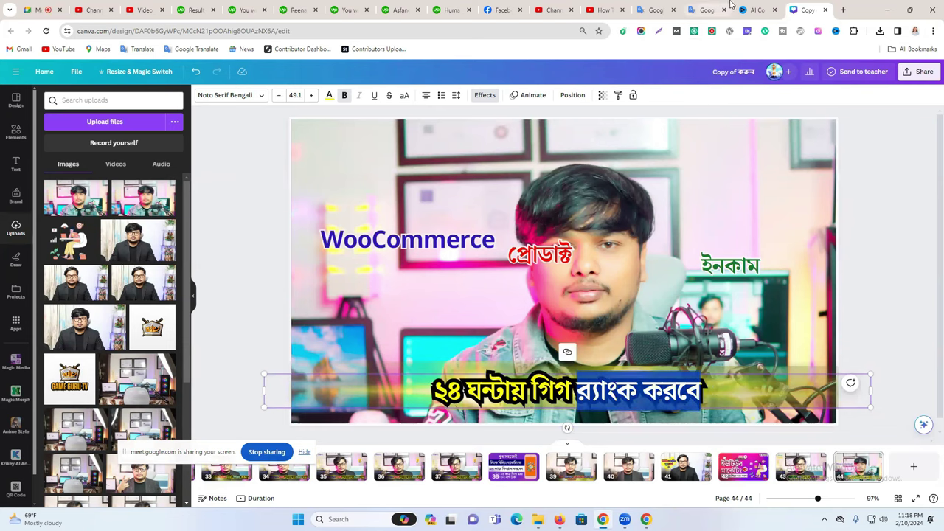
left_click(707, 10)
left_click_drag(369, 160, 426, 158)
key("ctrl+v")
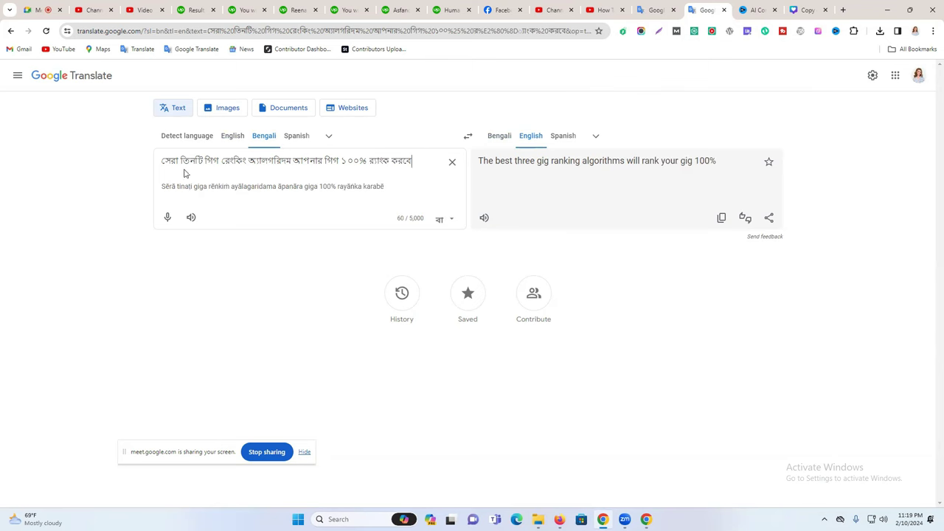
Change তিনটি to ৩টি in the Bengali line and copy the whole line.
left_click_drag(181, 160, 195, 157)
type("৩")
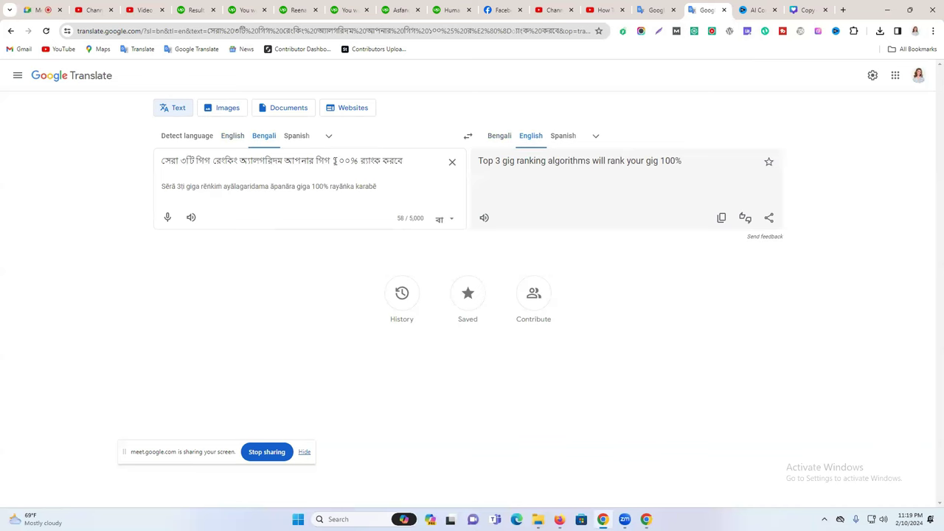
triple_click(325, 161)
right_click(325, 161)
left_click(425, 209)
Paste the ৩টি Bengali heading into the Canva caption, shrink it to 41.6 and raise it.
left_click(808, 10)
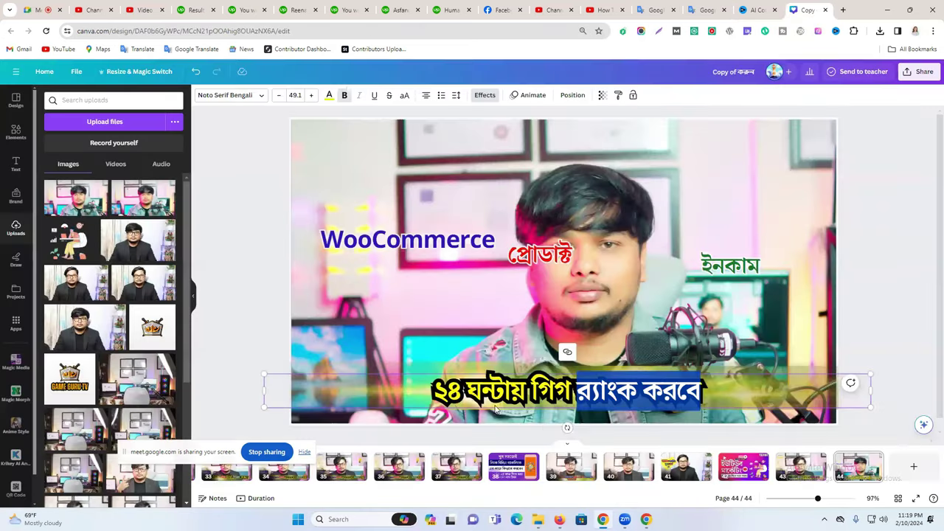
key("ctrl+a")
key("ctrl+v")
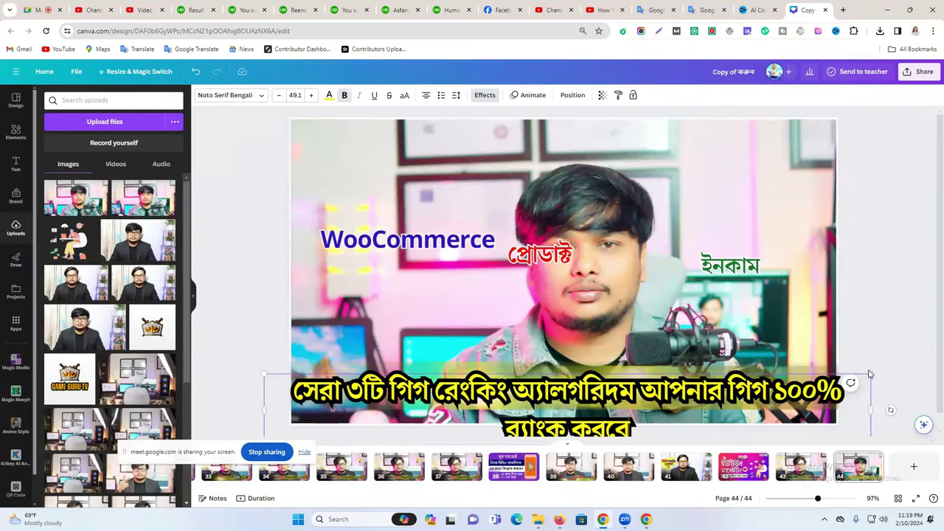
scroll(888, 403, "down", 1)
left_click_drag(872, 436, 900, 384)
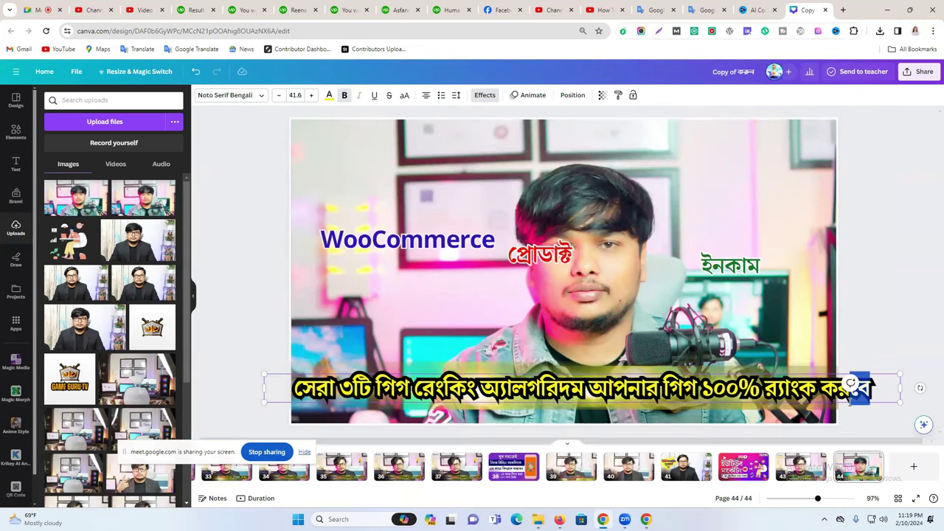
left_click(819, 332)
left_click_drag(528, 384, 535, 318)
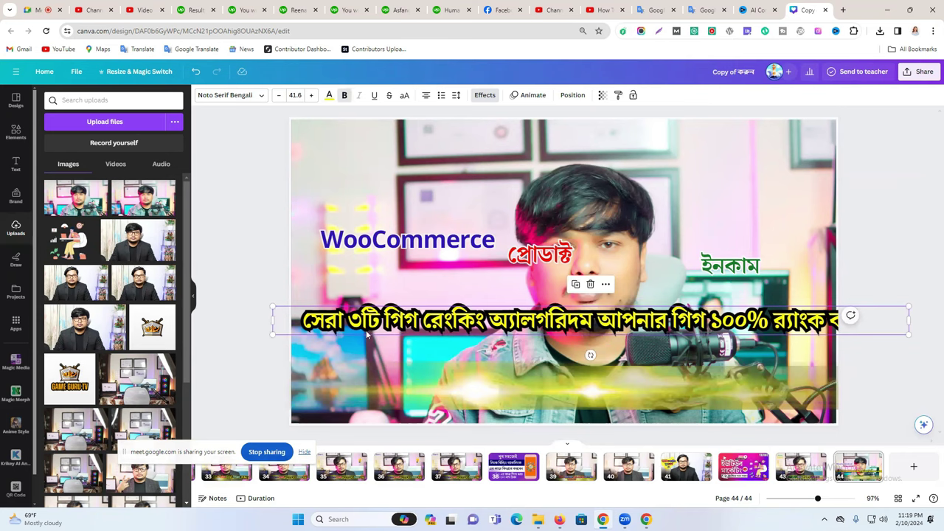
left_click(697, 9)
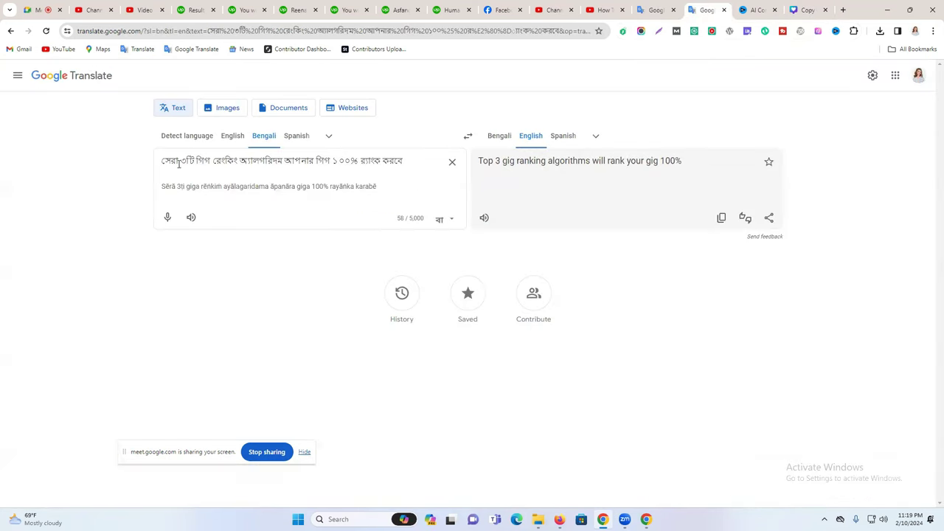
Dictate a new Bengali phrase and copy its word টিপস.
left_click(657, 9)
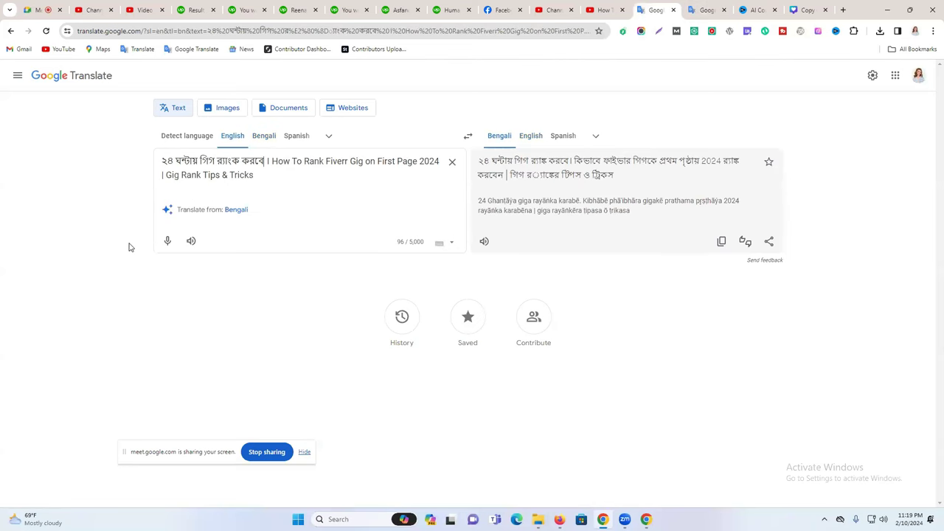
left_click(165, 244)
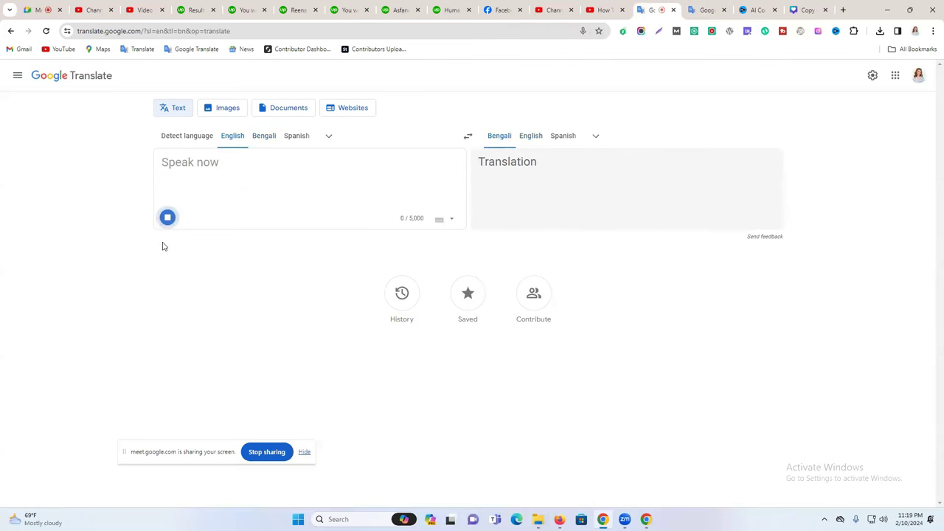
left_click(167, 218)
left_click(166, 219)
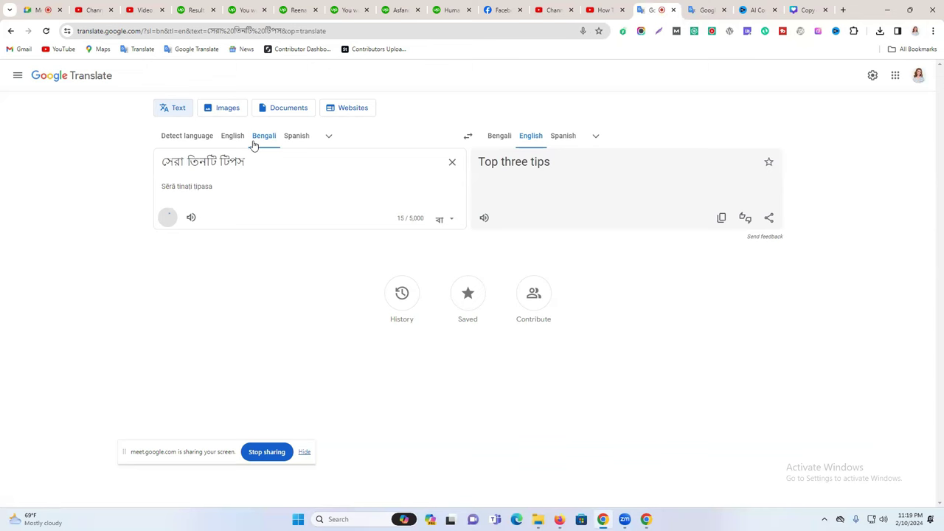
double_click(234, 162)
right_click(229, 163)
left_click(274, 209)
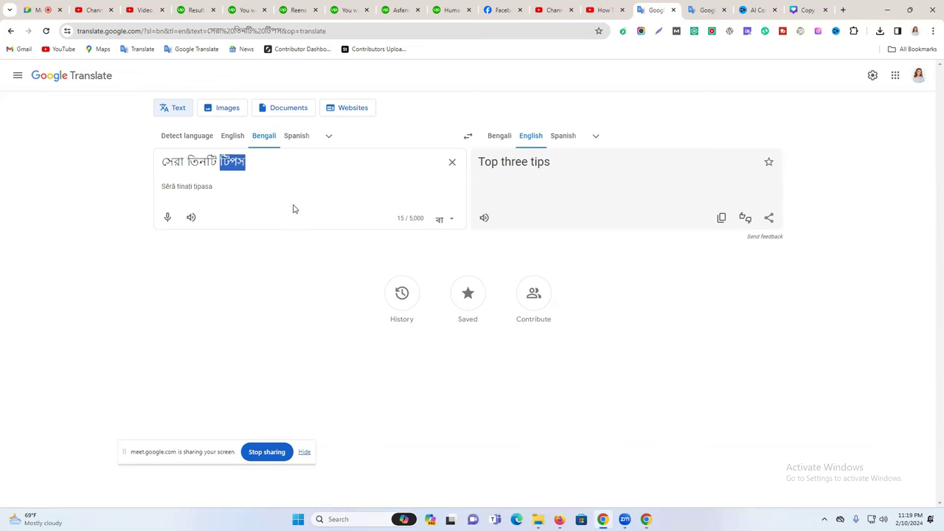
Replace রেংকিং অ্যালগরিদম in the heading with টিপস.
key("ctrl+Tab")
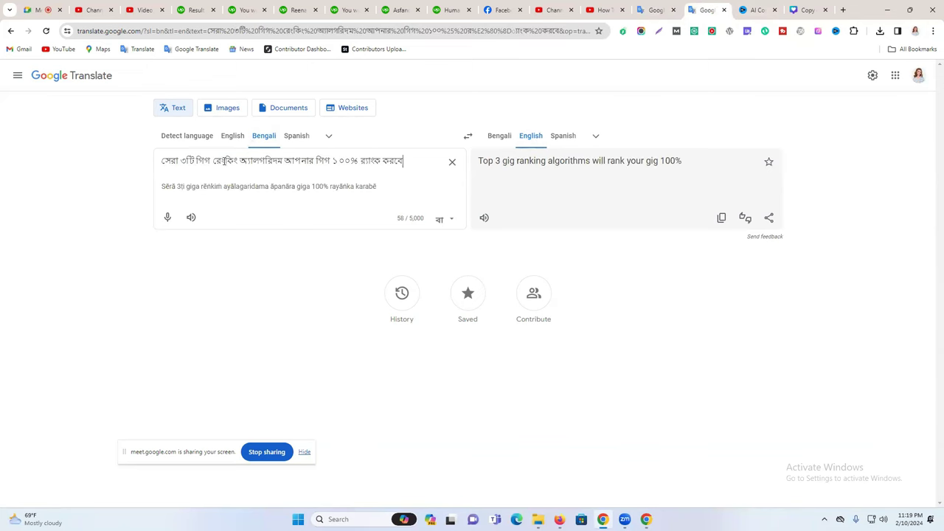
double_click(219, 161)
left_click_drag(237, 160, 287, 159)
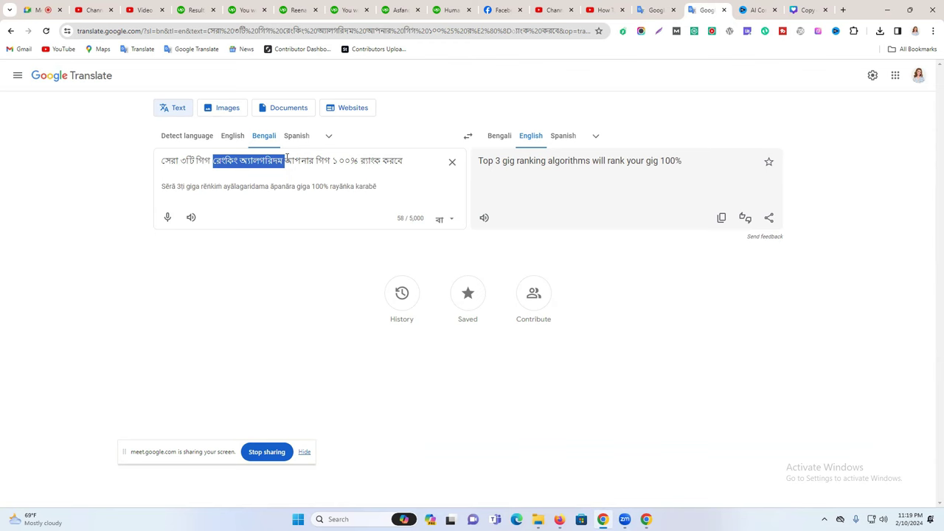
type("টিপস")
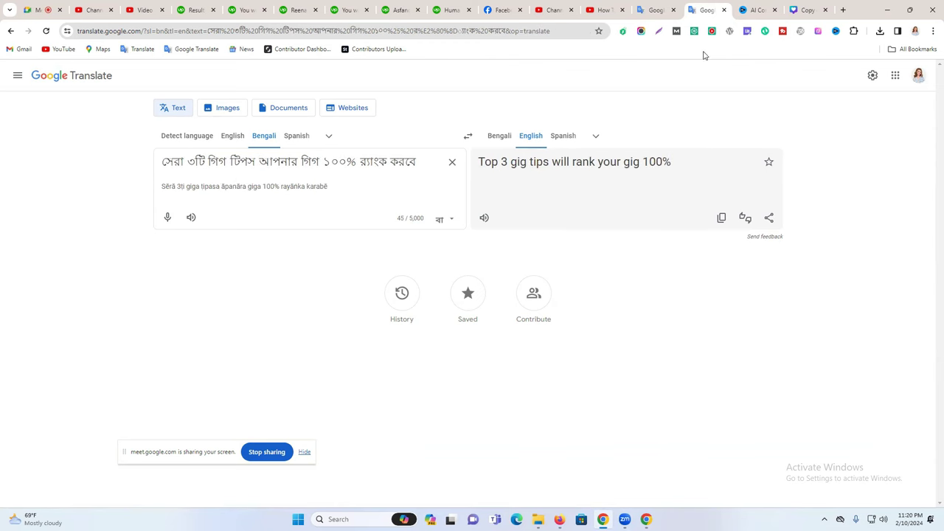
Dictate উপায়, put it in place of টিপস, and insert র‍্যাংক before it.
left_click(656, 9)
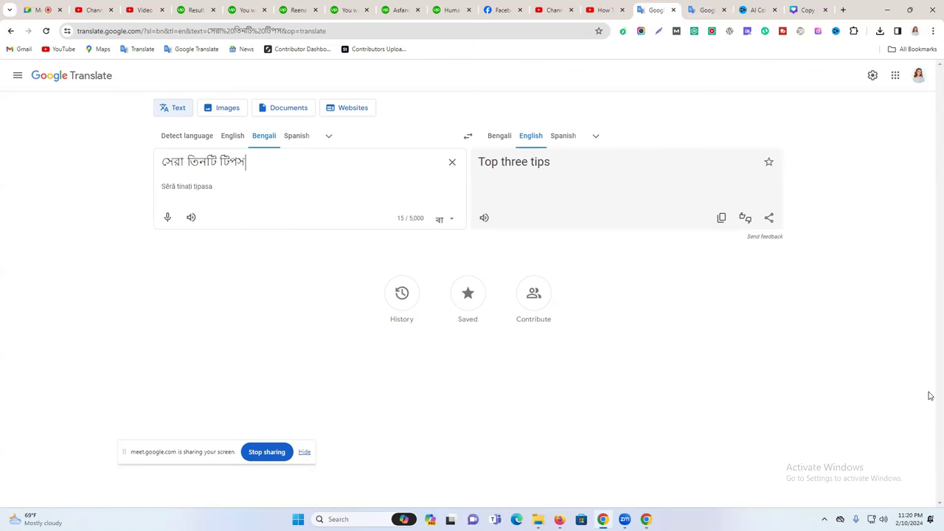
left_click(170, 217)
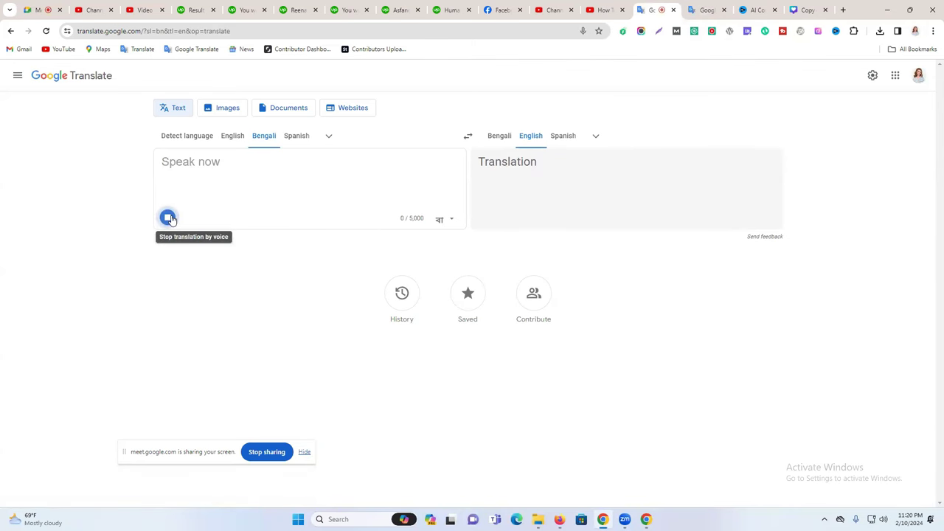
double_click(183, 163)
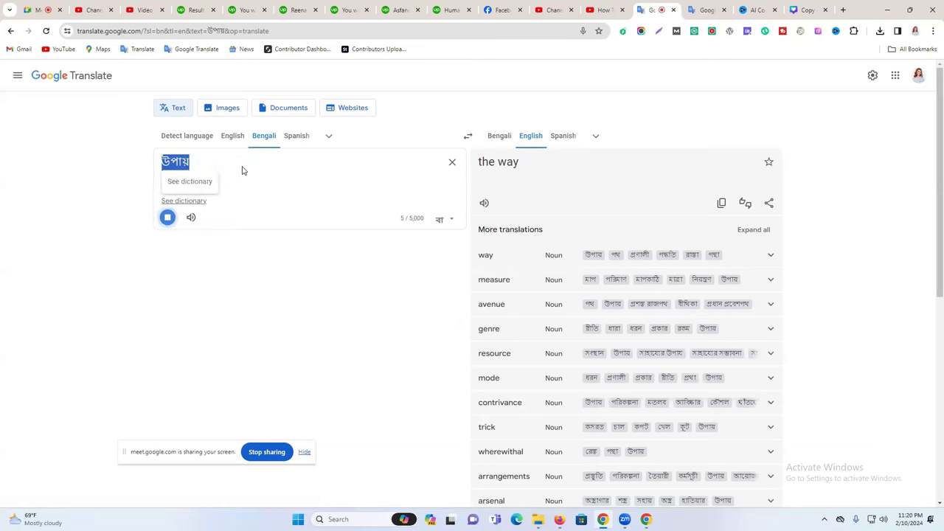
left_click(692, 9)
double_click(241, 161)
key("ctrl+v")
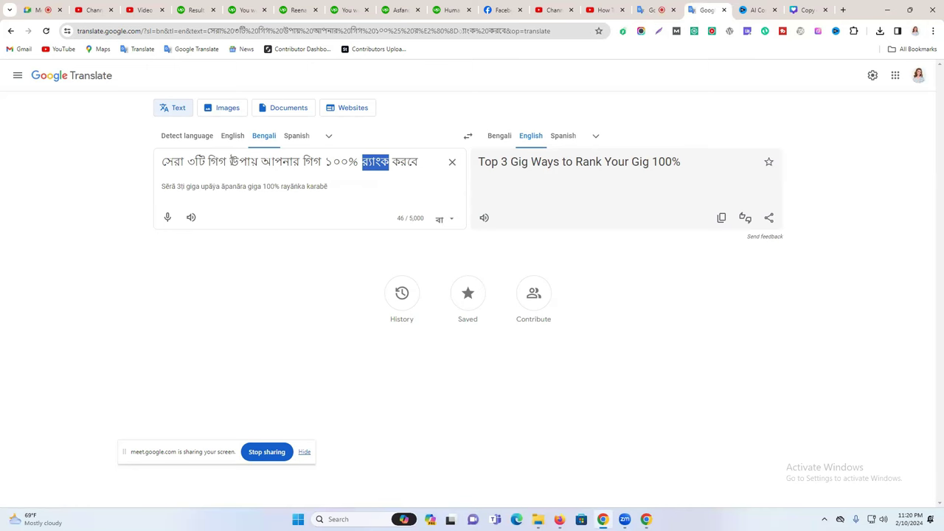
left_click(231, 162)
key("ctrl+v")
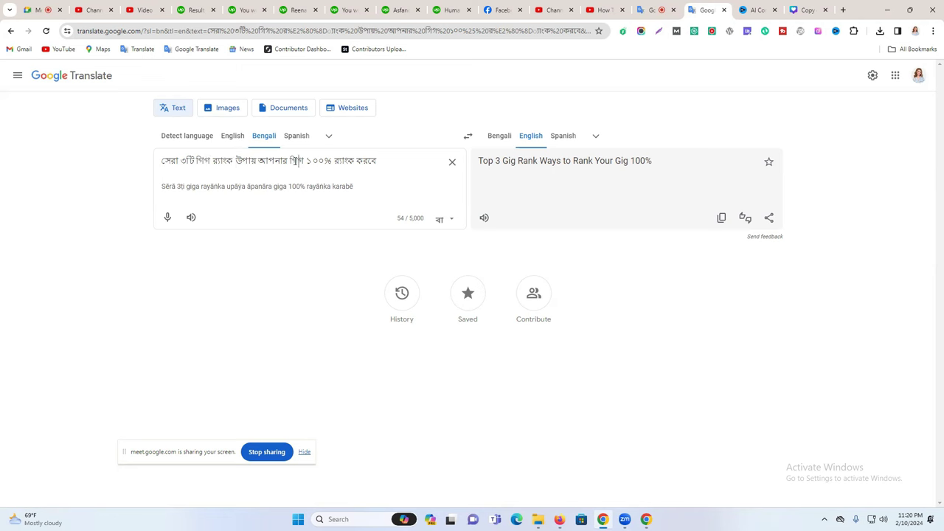
Copy the full Bengali heading and paste it over the Canva headline.
triple_click(297, 161)
right_click(297, 161)
left_click(379, 213)
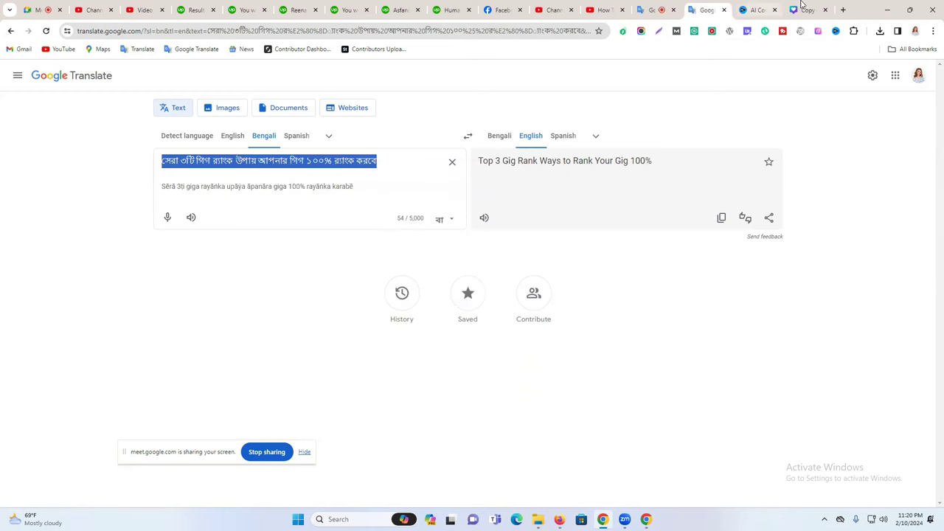
left_click(804, 9)
key("ctrl+v")
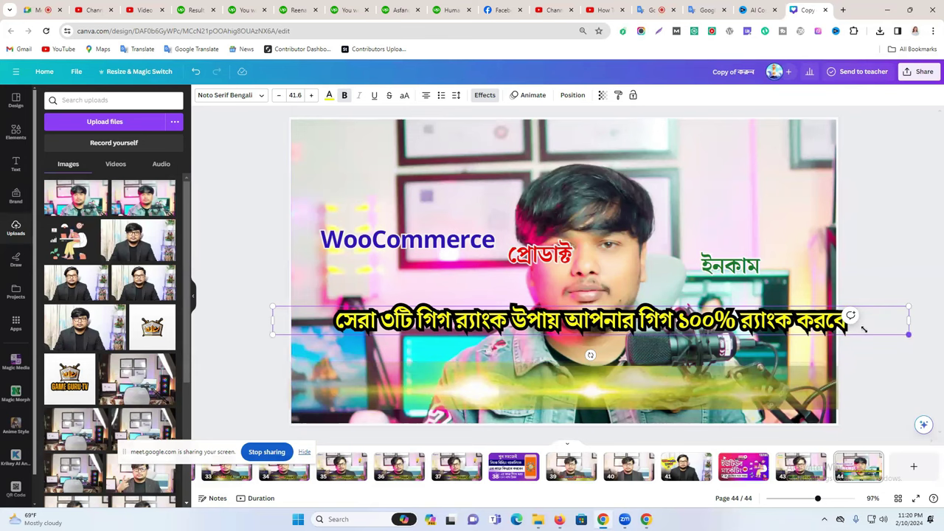
Resize the pasted headline, move it to the page bottom and enlarge it to size 41.
left_click_drag(863, 329, 805, 329)
left_click(919, 273)
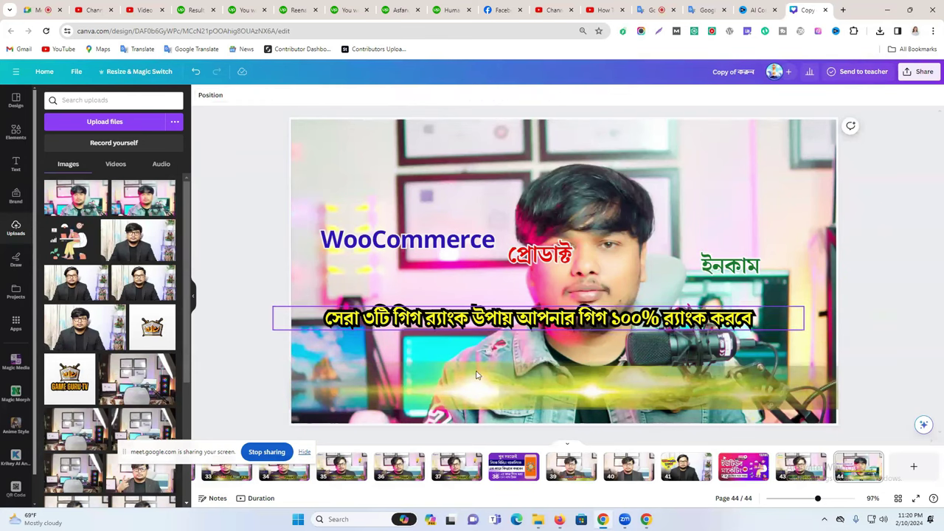
left_click(413, 325)
left_click(413, 323)
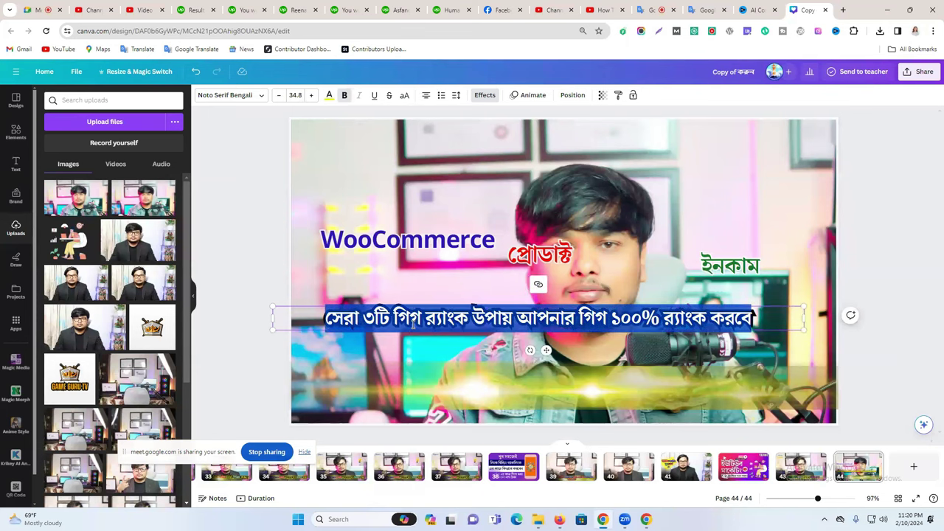
left_click(876, 303)
left_click_drag(688, 323, 696, 392)
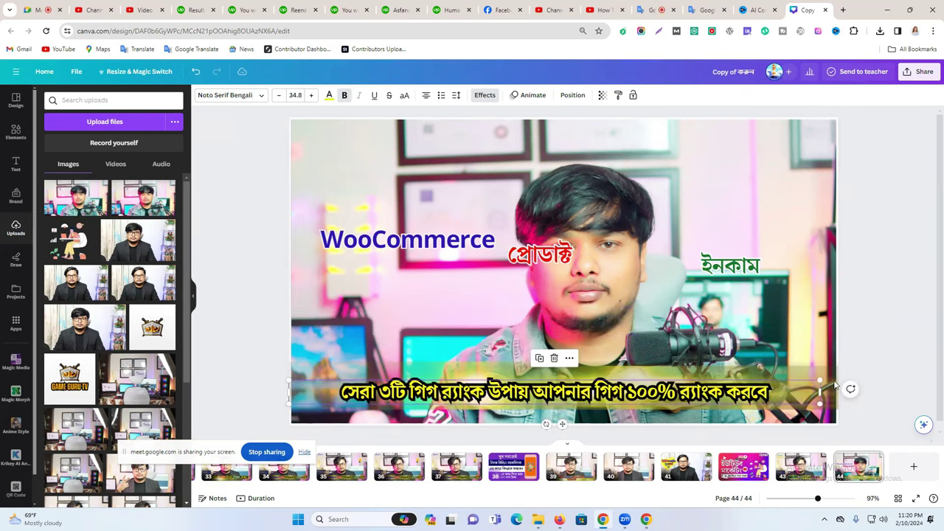
left_click_drag(838, 381, 915, 350)
left_click_drag(804, 399, 769, 387)
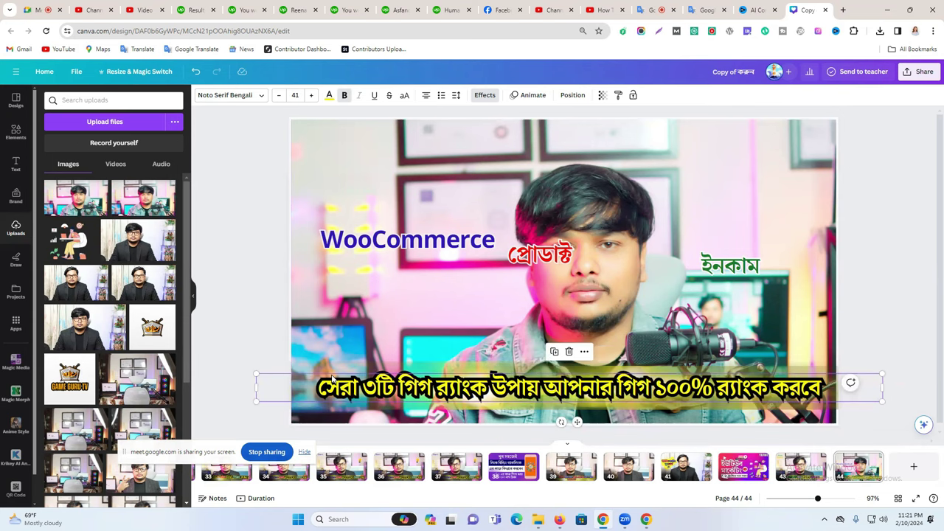
left_click(705, 10)
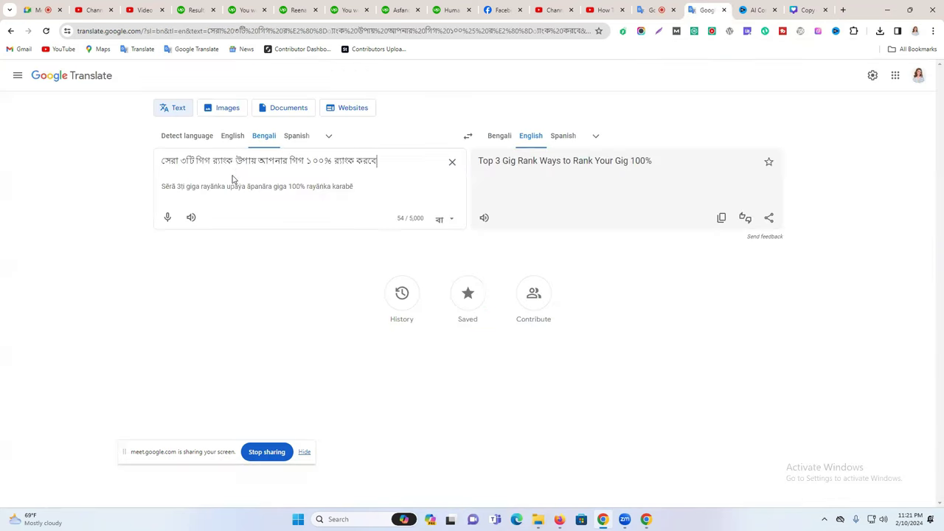
Delete গিগ র্যাংক from the Bengali headline and copy the shortened line.
left_click_drag(196, 158, 235, 159)
key("BackSpace")
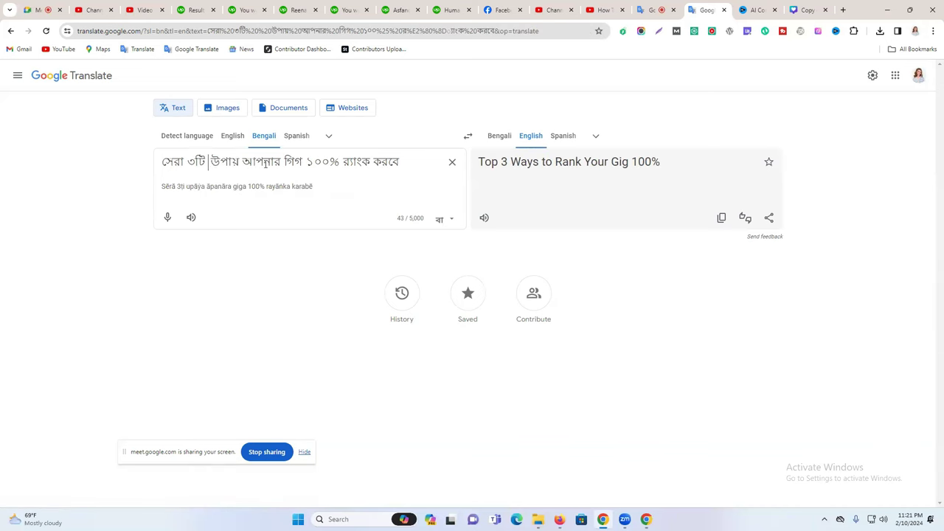
triple_click(258, 161)
right_click(258, 162)
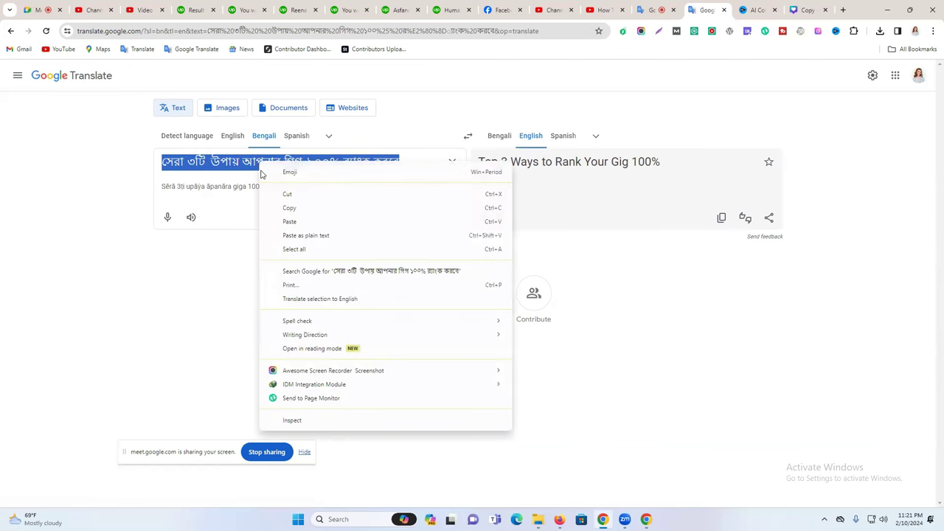
left_click(322, 205)
left_click(756, 10)
left_click(808, 9)
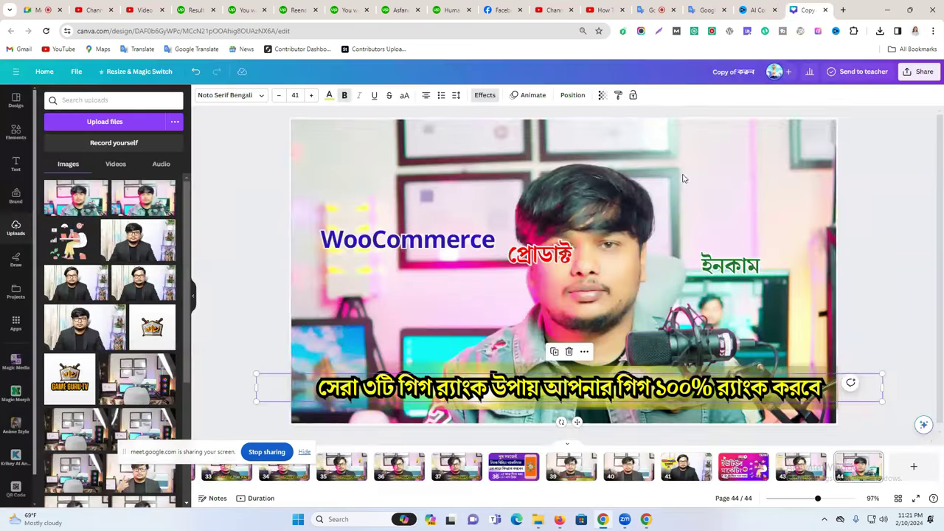
Paste the shortened headline into the bottom caption and enlarge it to size 46.1.
double_click(517, 391)
key("ctrl+a")
key("ctrl+v")
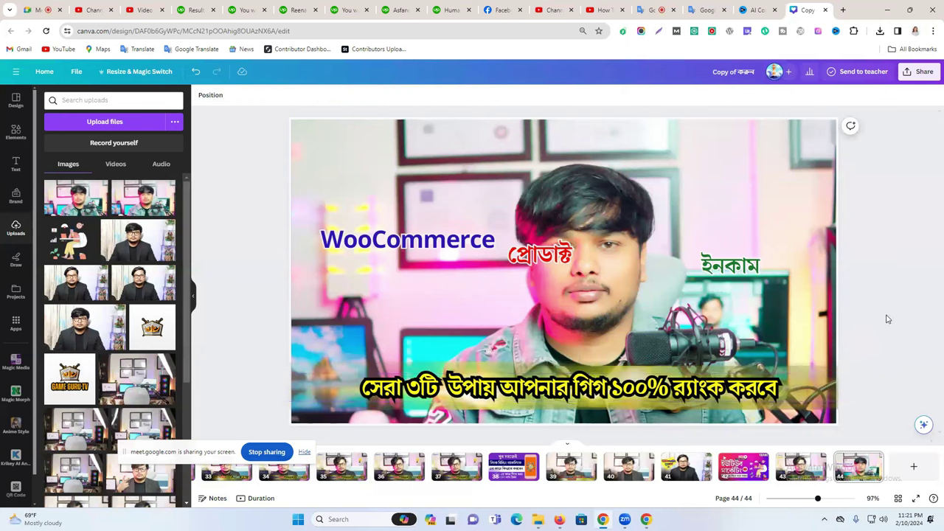
left_click_drag(255, 373, 209, 372)
left_click_drag(883, 400, 906, 408)
left_click(889, 279)
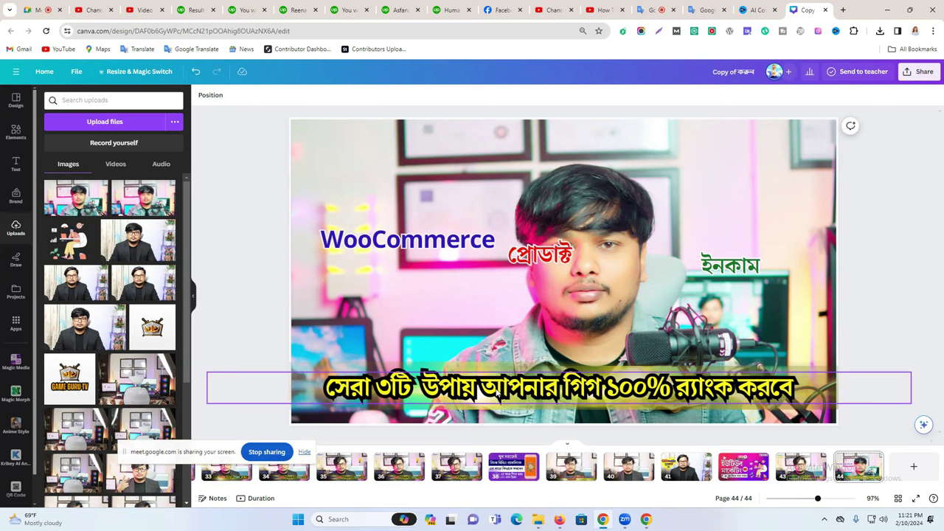
left_click(498, 395)
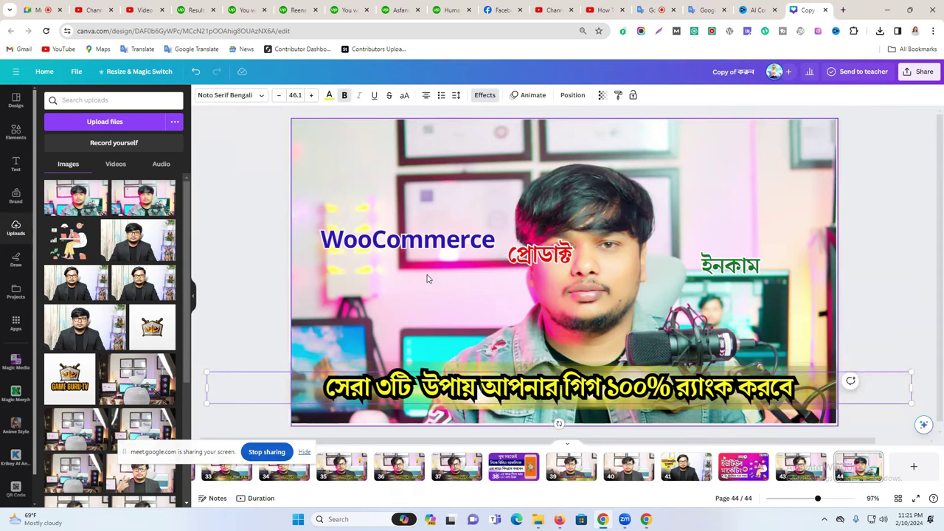
left_click_drag(480, 386, 301, 384)
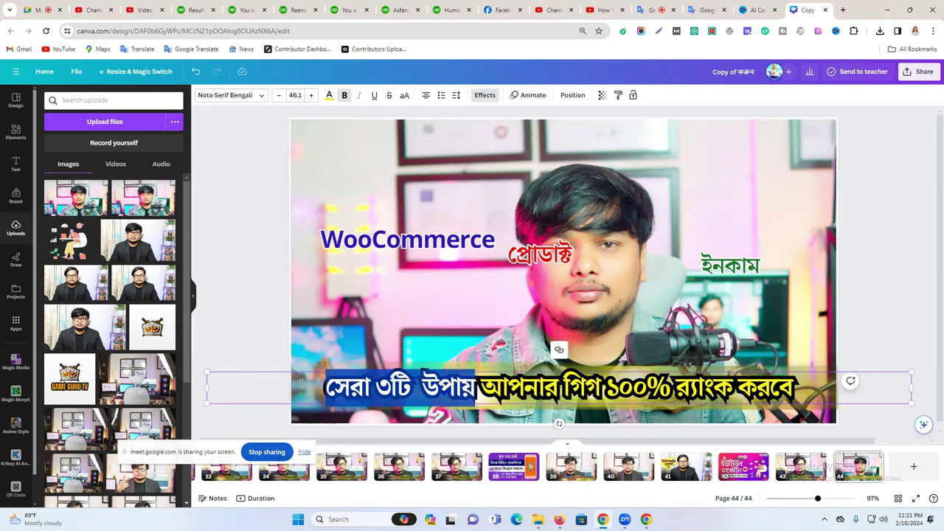
Replace the WooCommerce text with সেরা ৩টি উপায় and align it over the caption's start.
left_click(441, 238)
double_click(441, 237)
key("ctrl+v")
left_click_drag(460, 242, 519, 400)
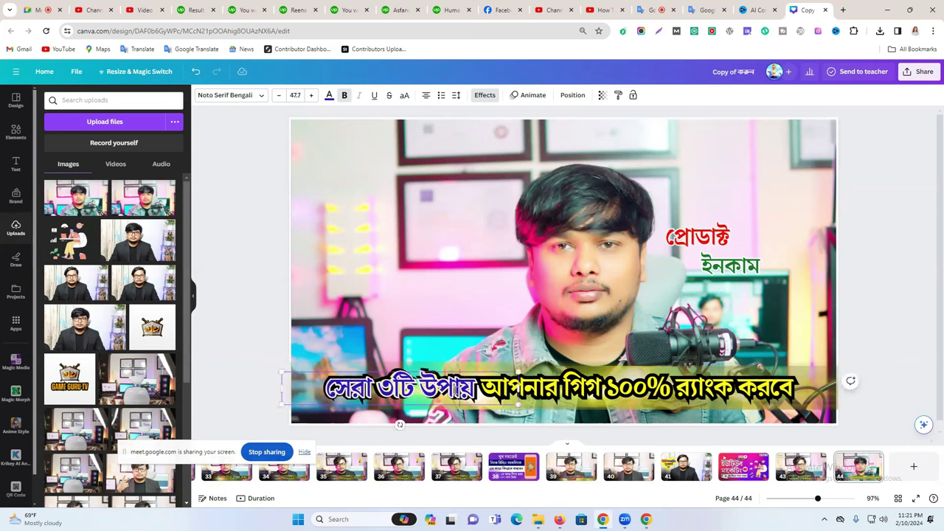
mouse_move(385, 401)
left_mouse_down()
mouse_move(398, 328)
mouse_move(385, 390)
left_mouse_up()
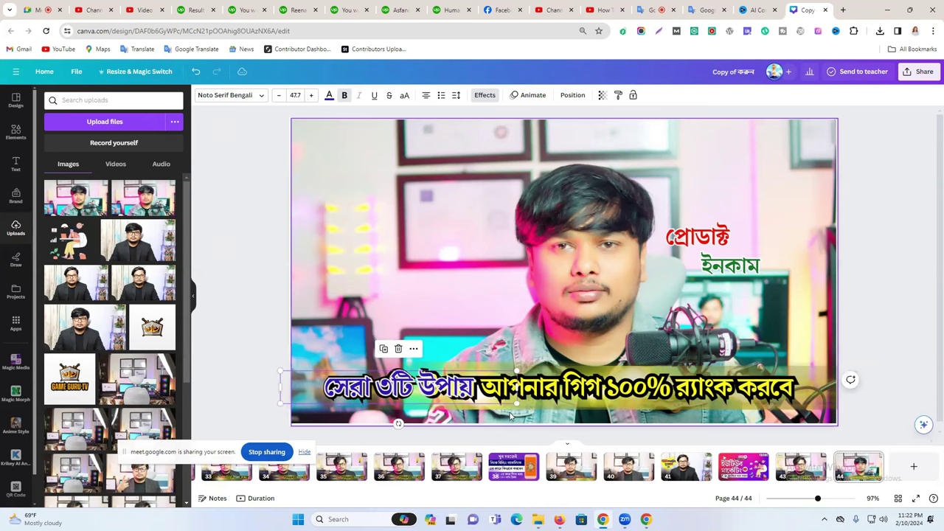
left_click_drag(515, 401, 517, 403)
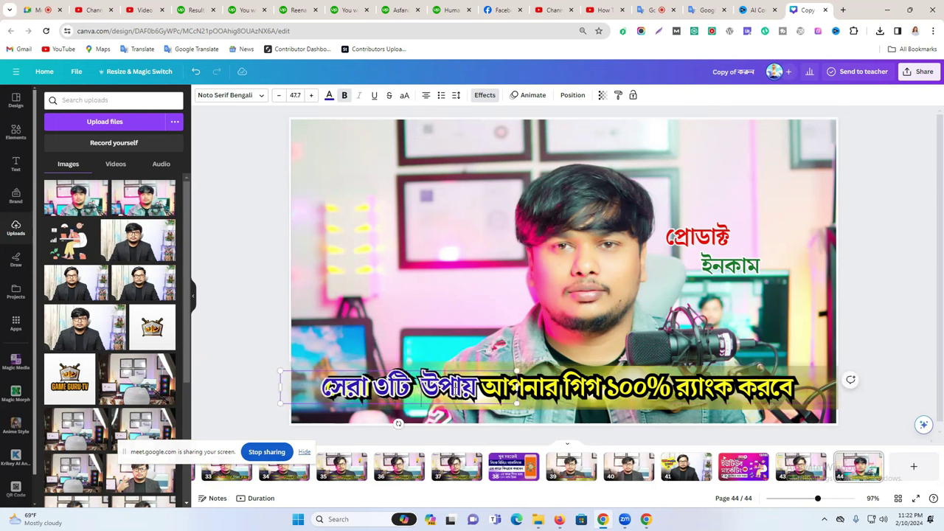
left_click_drag(403, 403, 398, 395)
Change the overlay text to সেরা and place it before ৩টি in the headline.
double_click(454, 390)
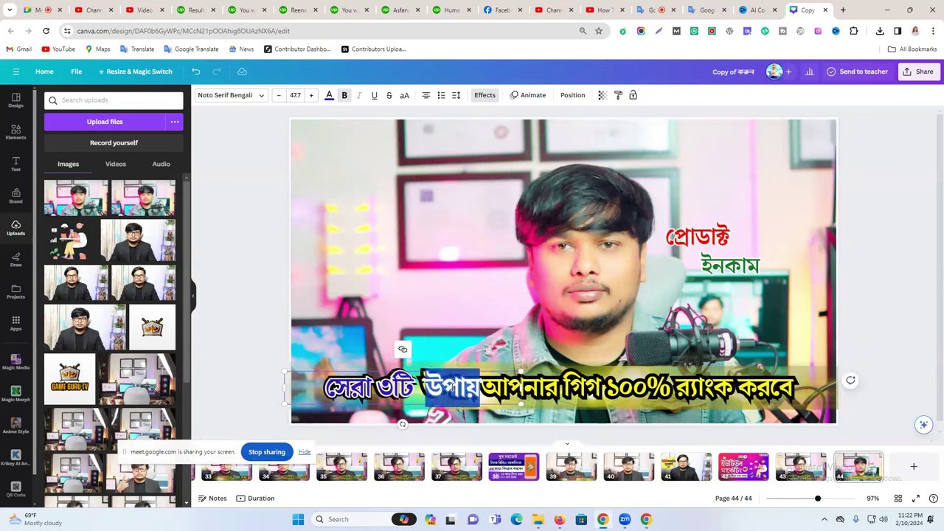
left_click_drag(455, 390, 391, 385)
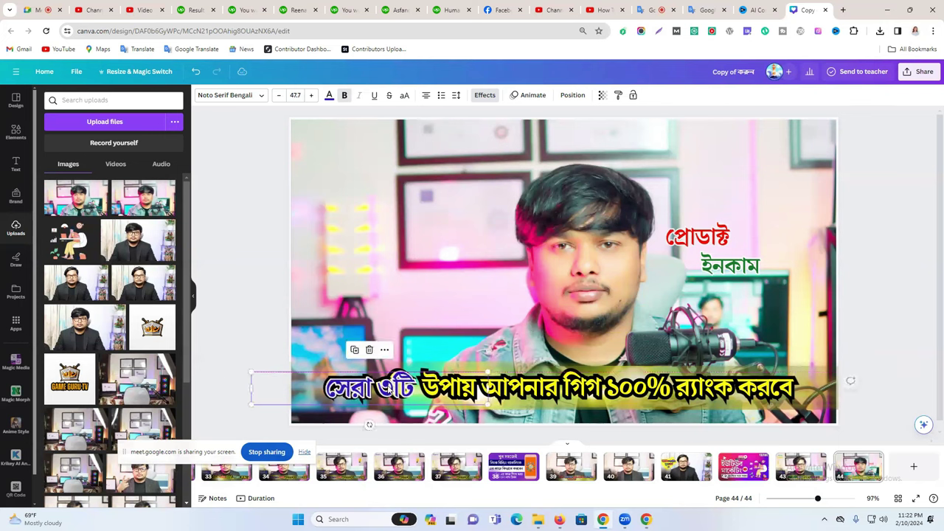
double_click(395, 387)
key("ctrl+v")
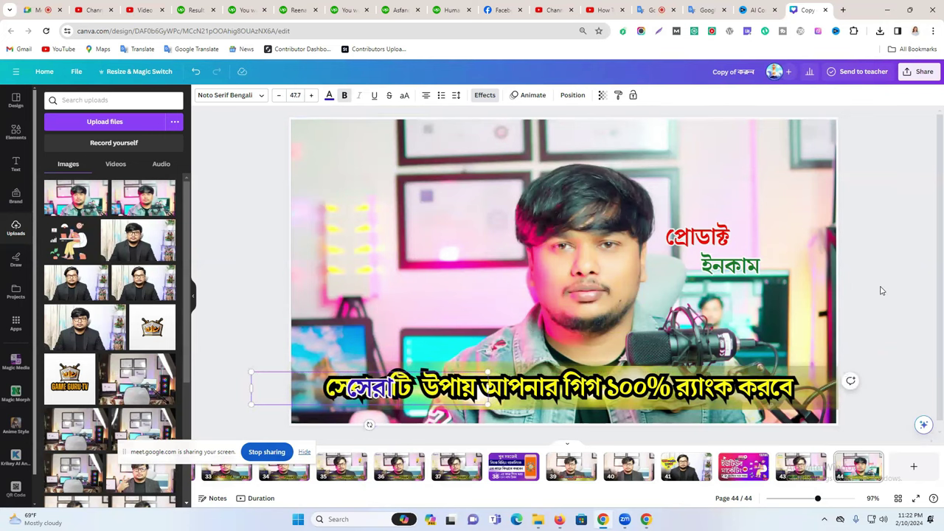
left_click_drag(395, 398, 367, 393)
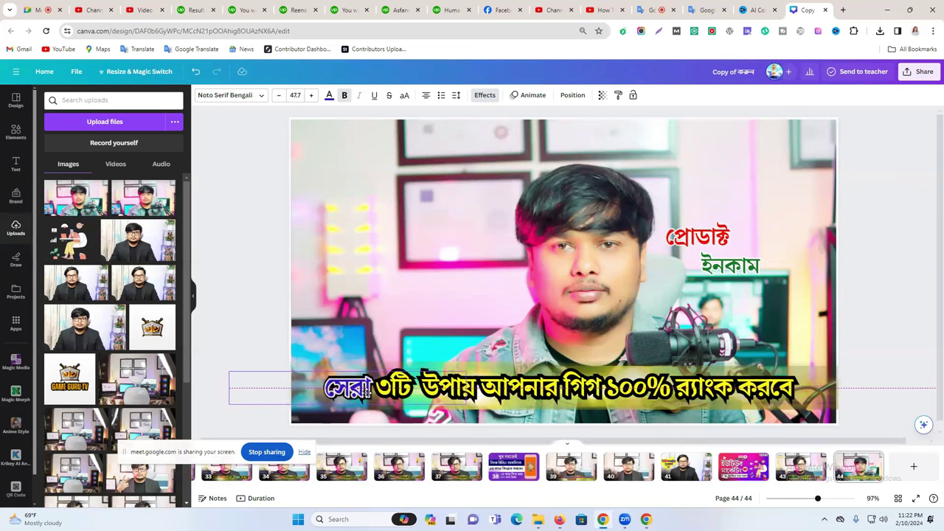
Duplicate the সেরা text box, then reposition and narrow the copy.
left_click(367, 393)
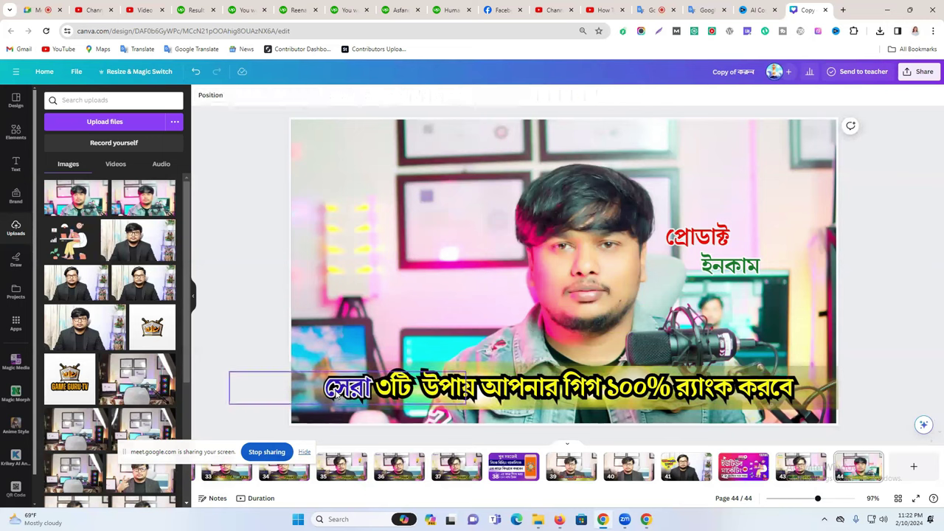
key("ctrl+v")
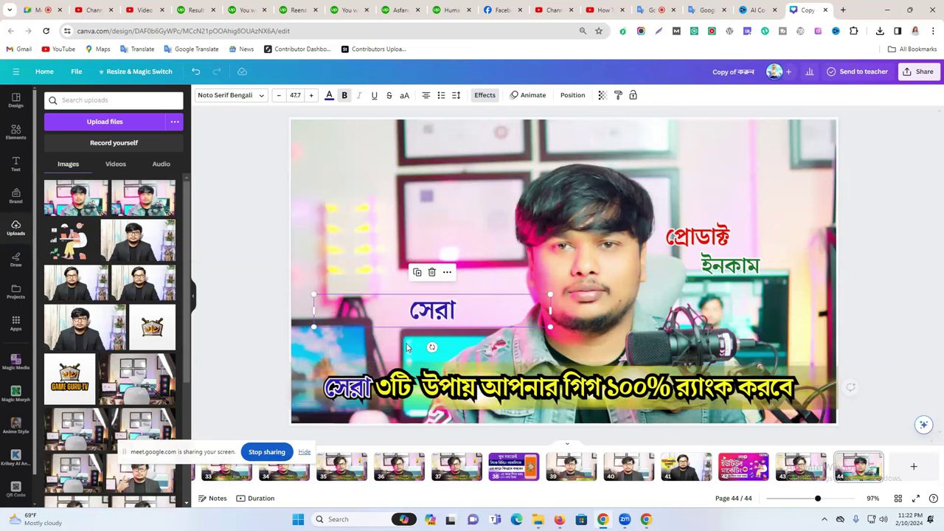
left_click_drag(384, 389, 303, 385)
key("Delete")
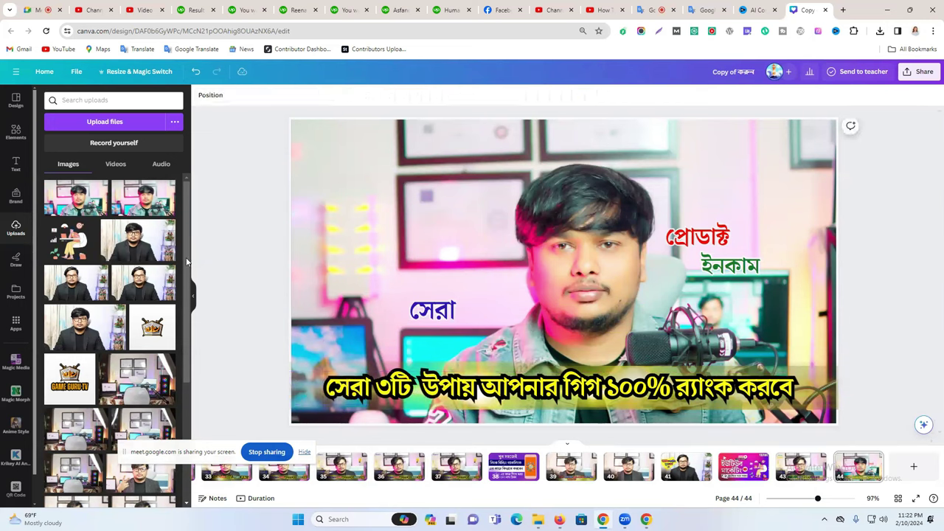
left_click(195, 72)
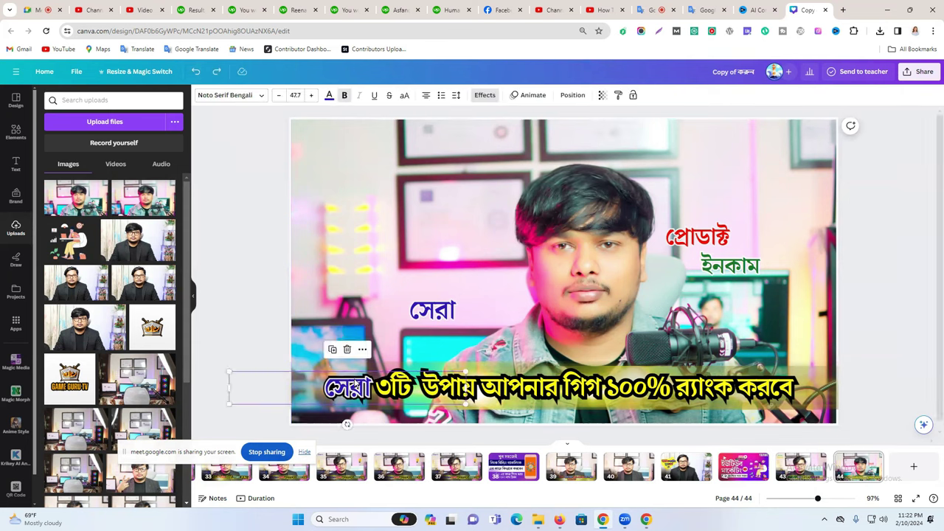
left_click_drag(283, 391, 363, 344)
left_click(427, 310)
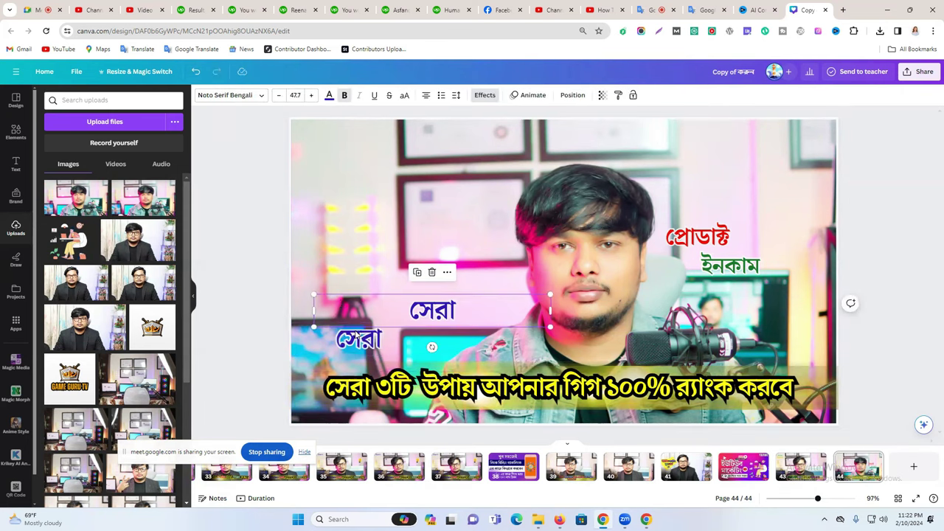
left_click(356, 344)
left_click_drag(241, 339, 362, 392)
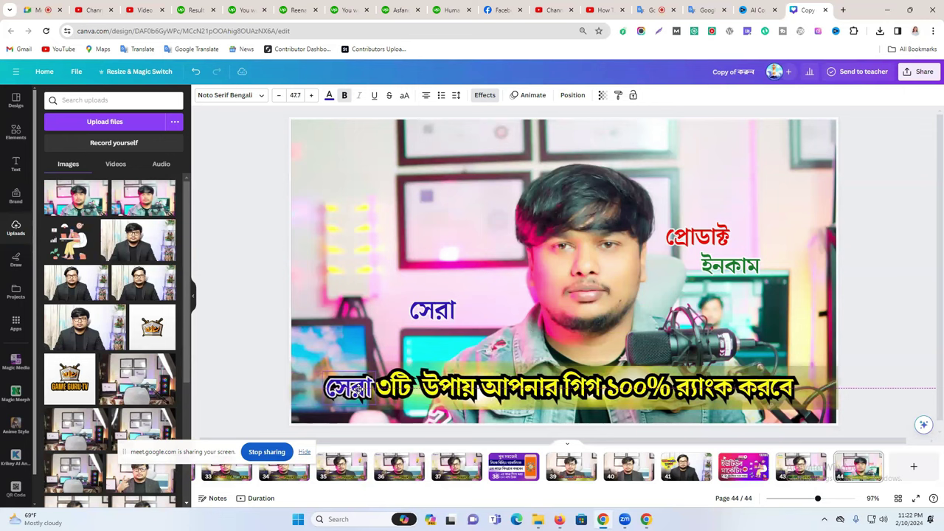
left_click(251, 345)
left_click(373, 409)
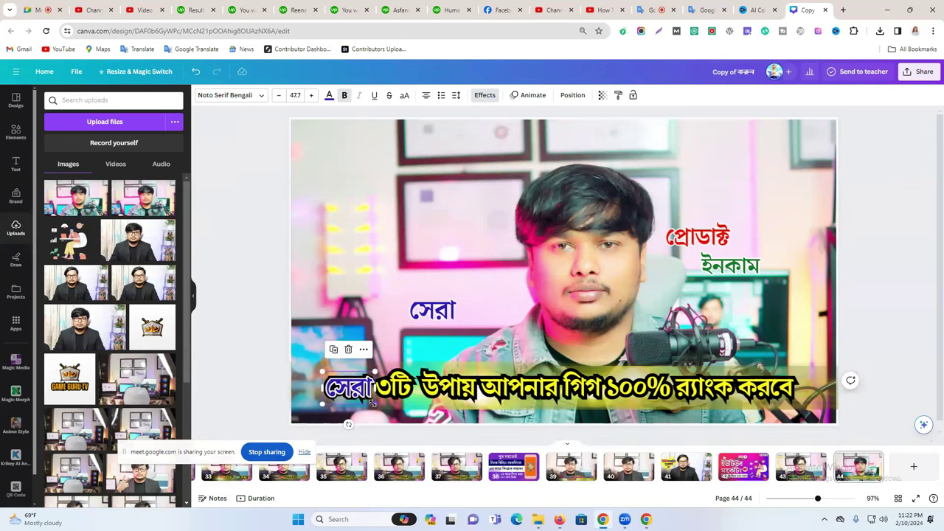
left_click_drag(371, 406, 371, 405)
left_click(268, 347)
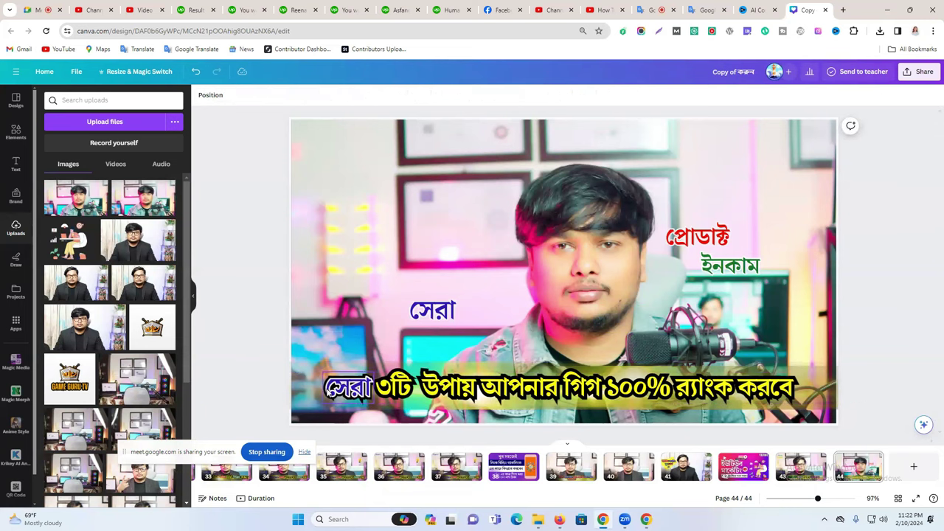
Turn the duplicate into a separate ৩টি piece at size 45.1 beside সেরা.
left_click(396, 383)
left_click(397, 384)
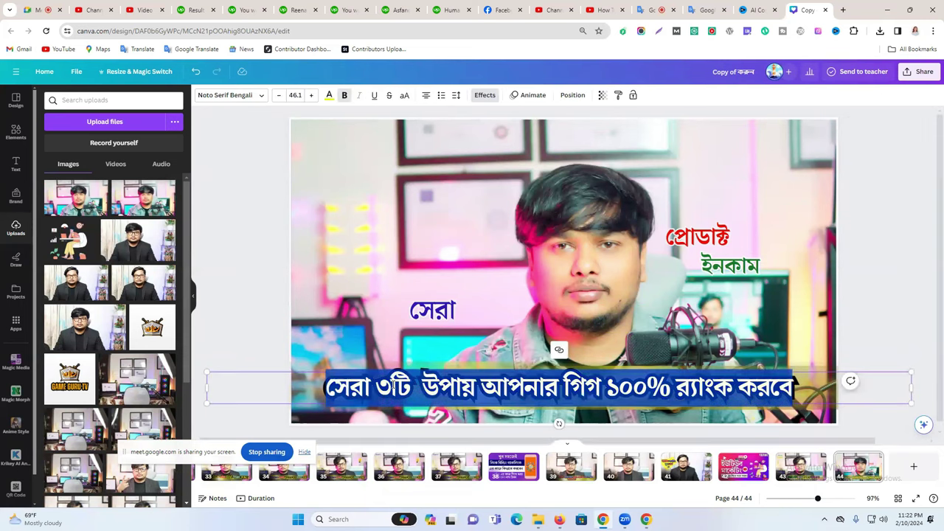
left_click(396, 383)
left_click(444, 314)
double_click(445, 314)
key("ctrl+v")
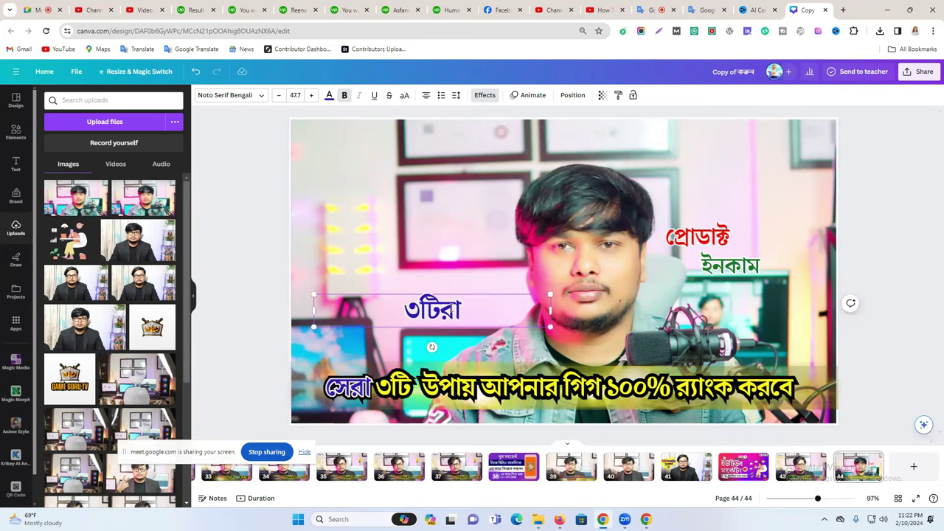
key("ctrl+a")
key("ctrl+v")
left_click_drag(551, 310, 399, 391)
left_click(243, 295)
key("Escape")
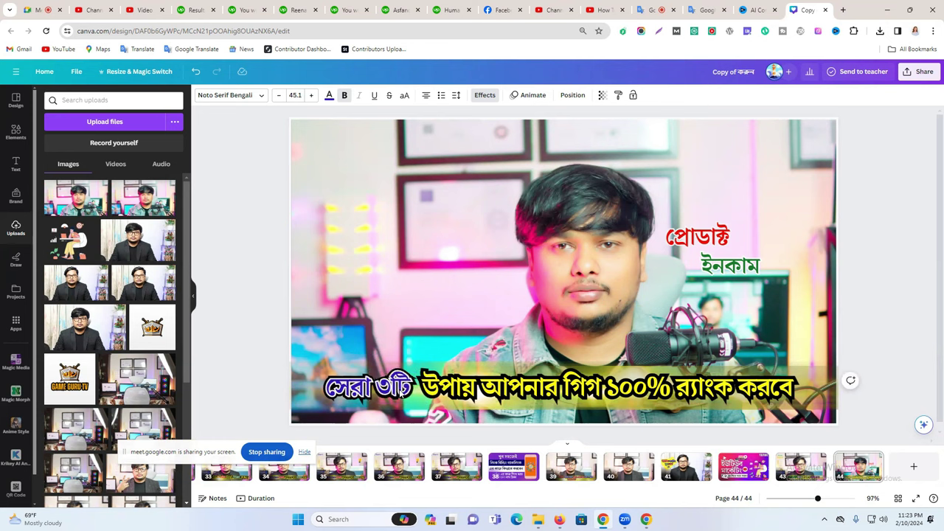
Select the separate সেরা ৩টি text box and duplicate it.
left_click(250, 290)
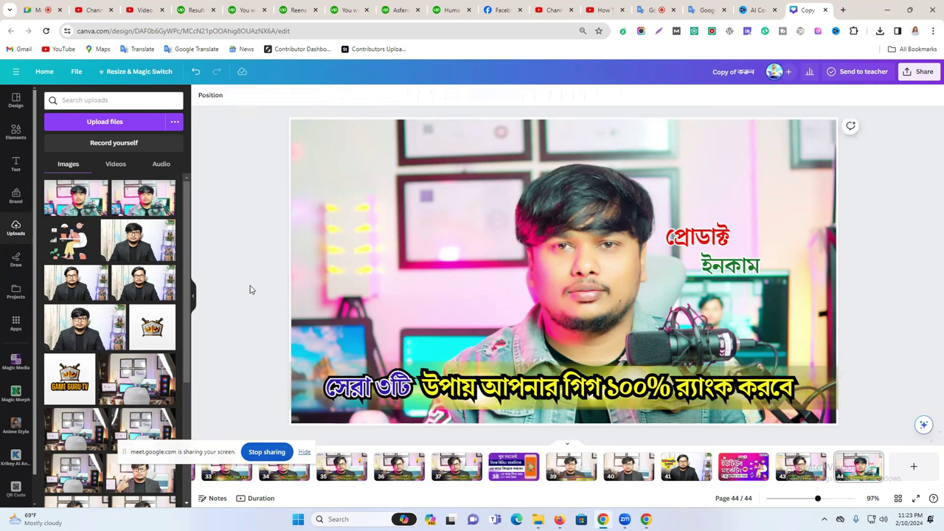
left_click(453, 393)
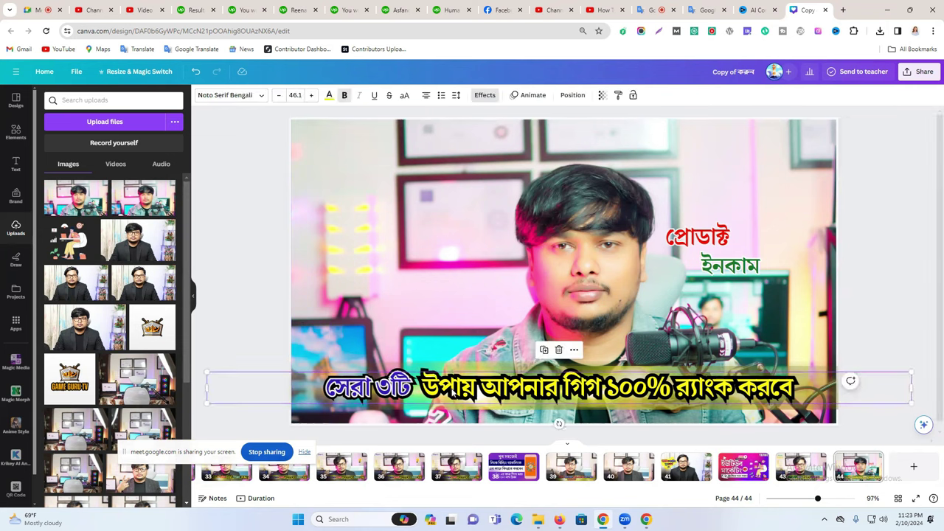
left_click(452, 391)
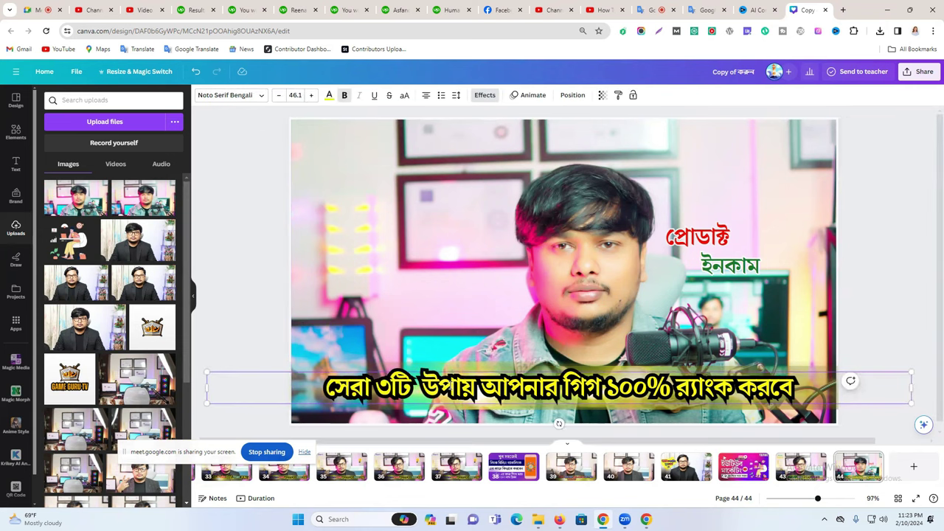
double_click(449, 389)
left_click(249, 312)
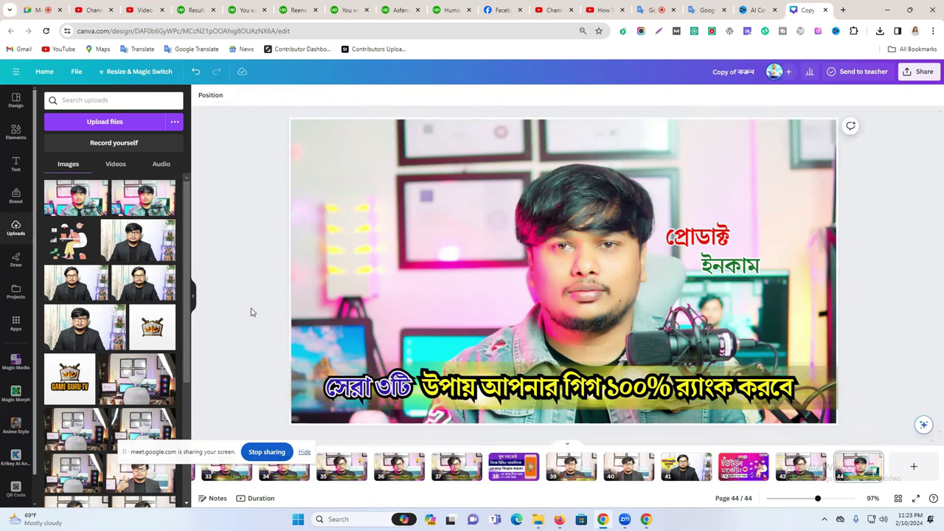
left_click(346, 387)
left_click(333, 350)
Move the duplicate into the headline and change its text to উপায়.
left_click_drag(347, 387, 496, 403)
double_click(413, 310)
type("উপায়")
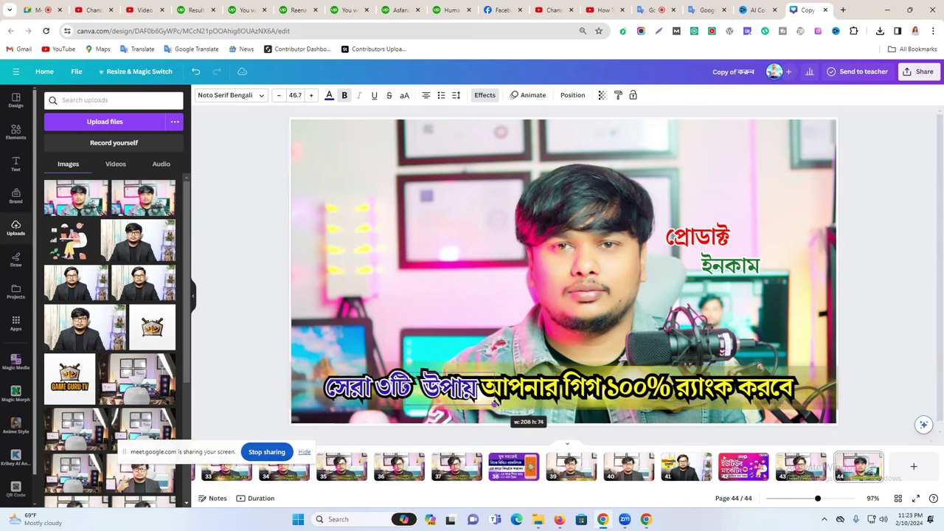
left_click(267, 332)
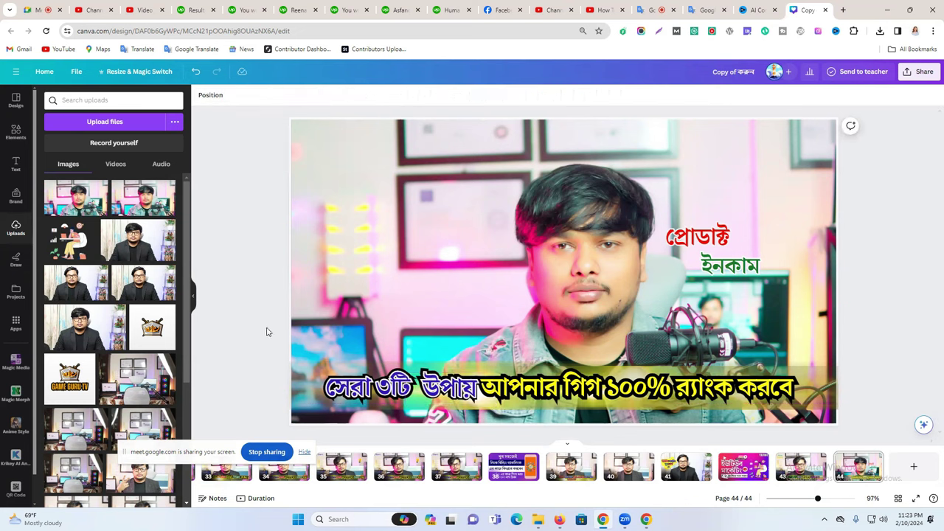
left_click(477, 400)
key("Escape")
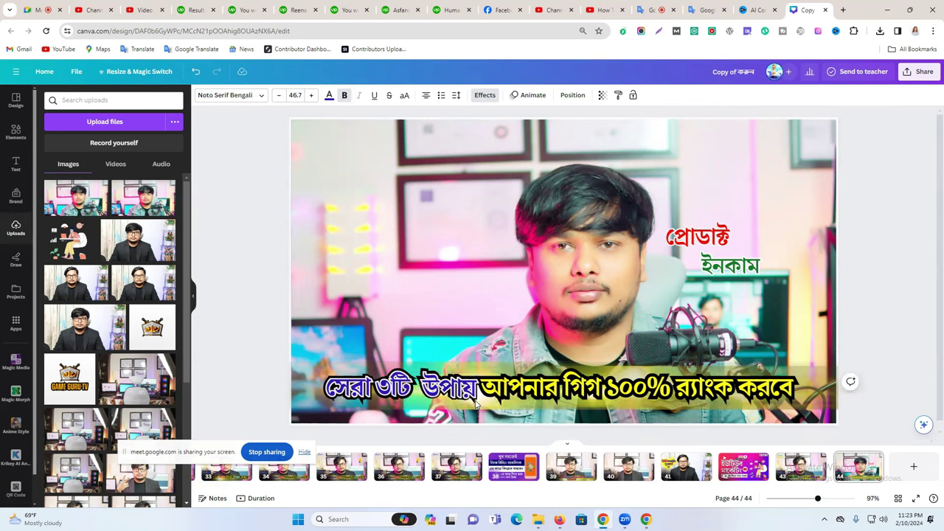
left_click(476, 404)
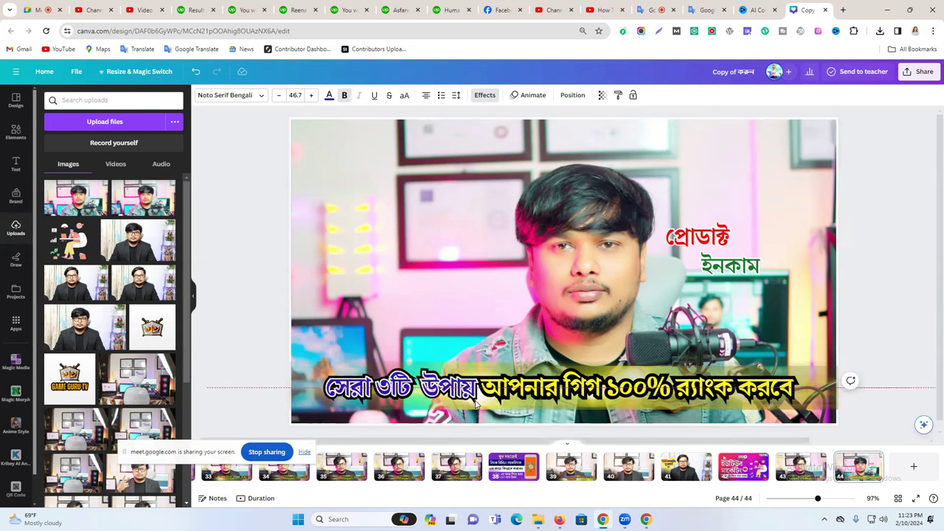
key("Escape")
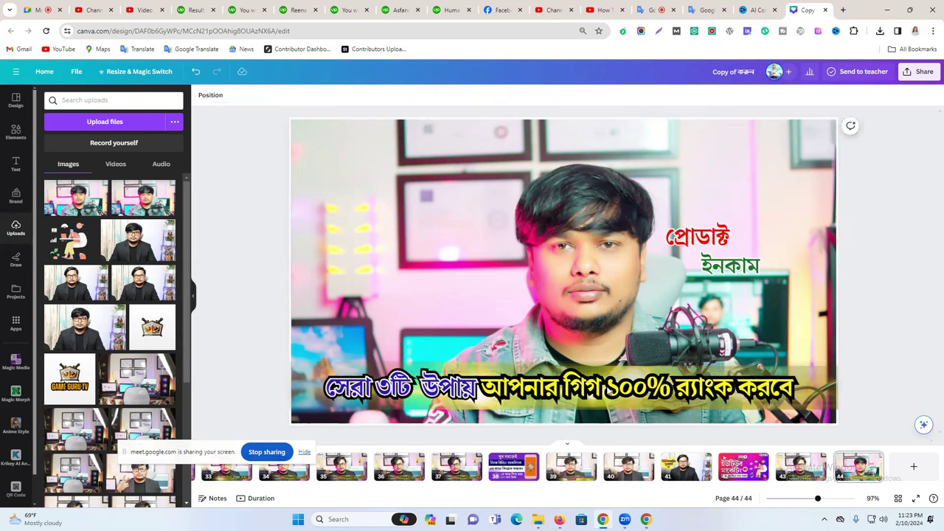
Highlight 'আপনার গিগ ১০০%' in the bottom headline text.
left_click(549, 389)
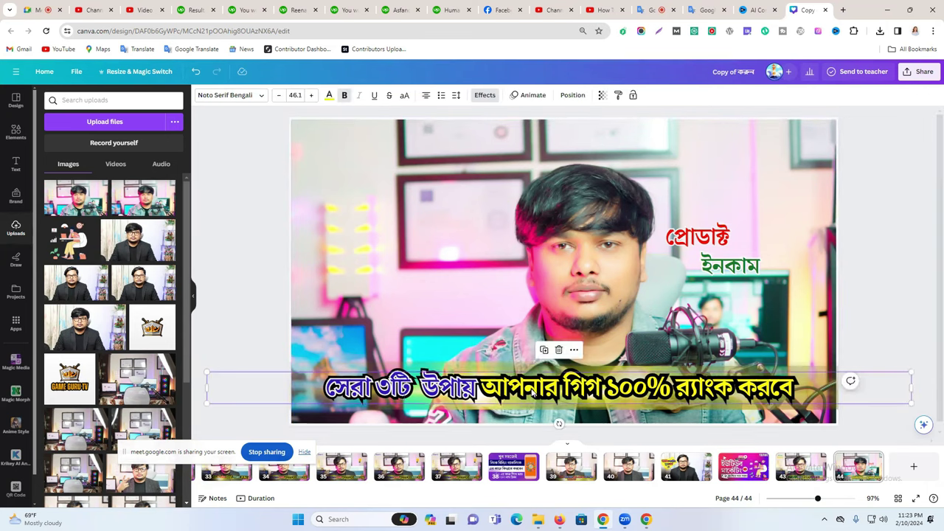
left_click(533, 394)
left_click_drag(491, 385, 605, 387)
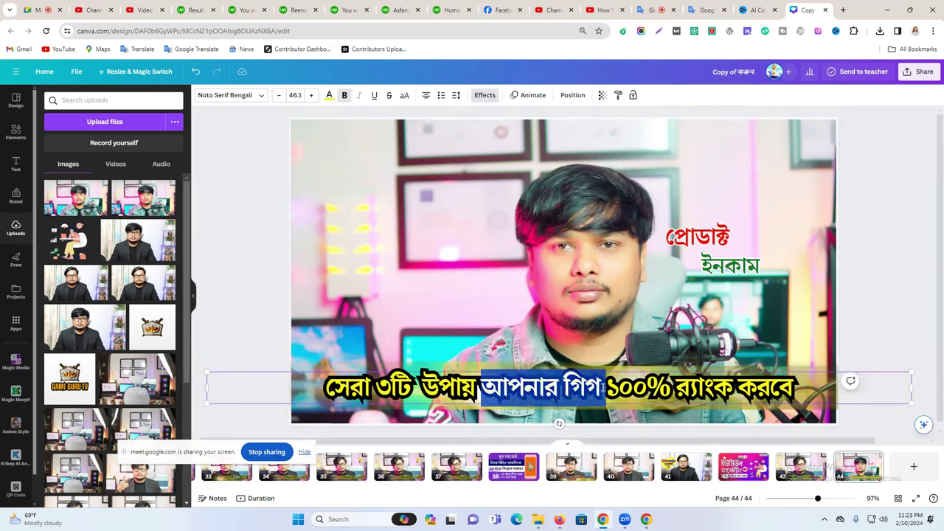
left_click_drag(676, 386, 675, 386)
key("ctrl+c")
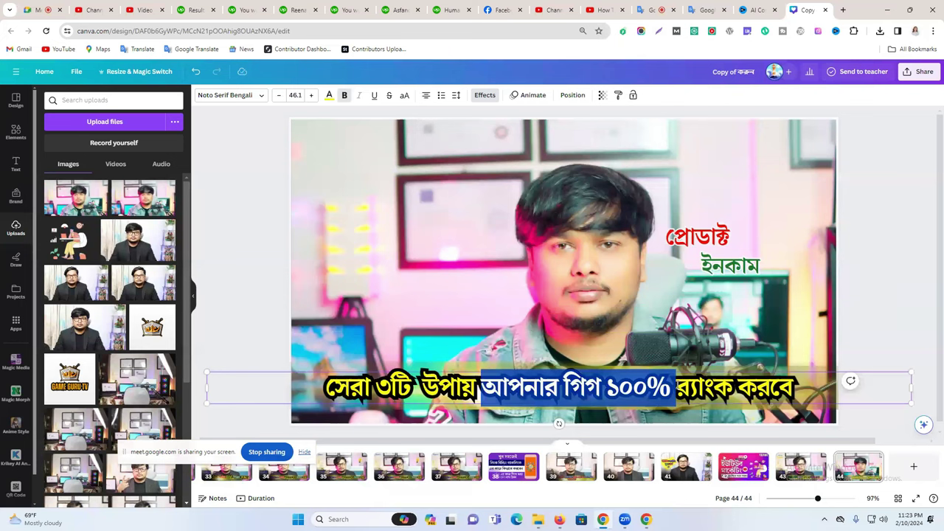
Move the প্রোডাক্ট label further left on the photo.
left_click(705, 242)
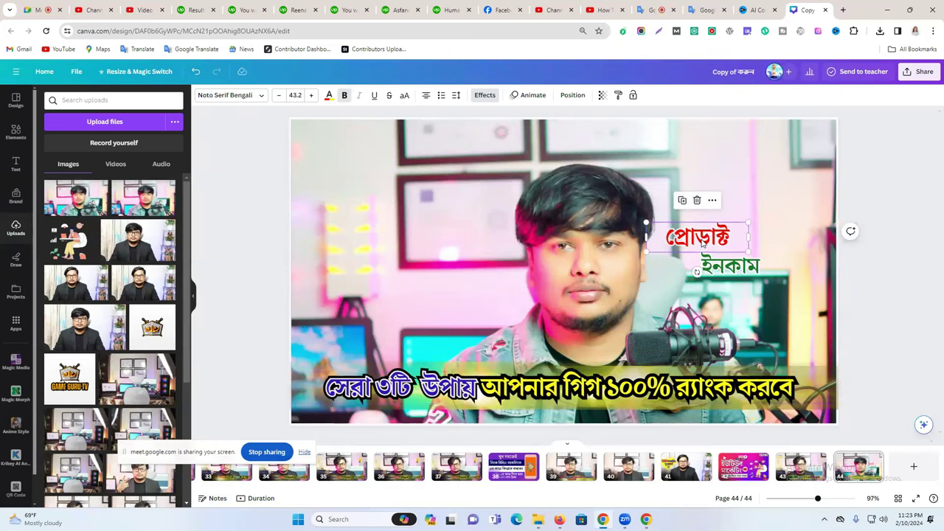
left_click_drag(704, 242, 623, 240)
double_click(622, 239)
Paste 'আপনার গিগ ১০০%' into the উপায় copy, widen it and lay it over the headline's middle.
left_click_drag(452, 399, 475, 295)
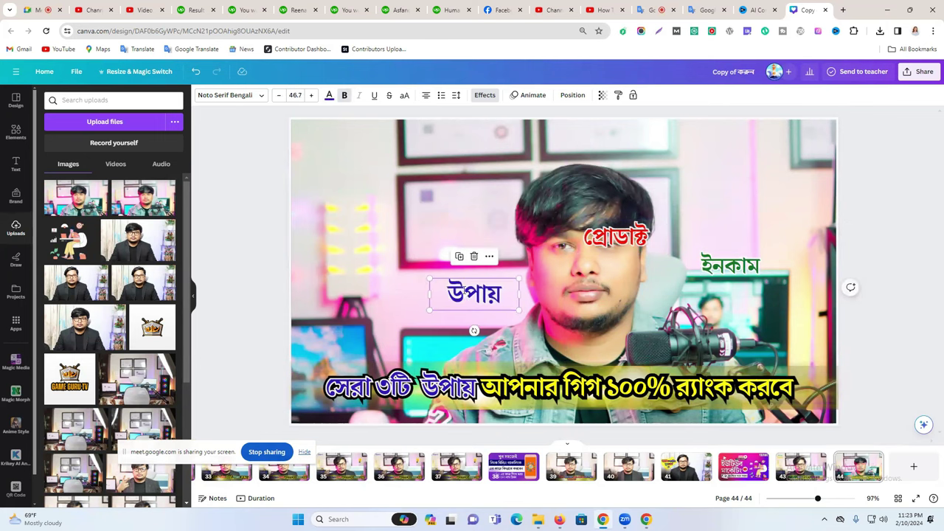
double_click(464, 291)
key("ctrl+v")
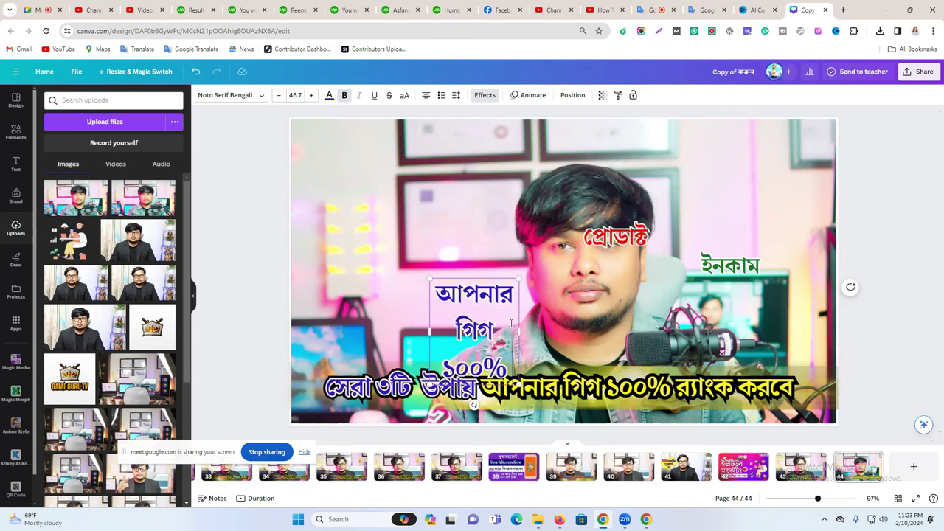
left_click_drag(522, 331, 668, 318)
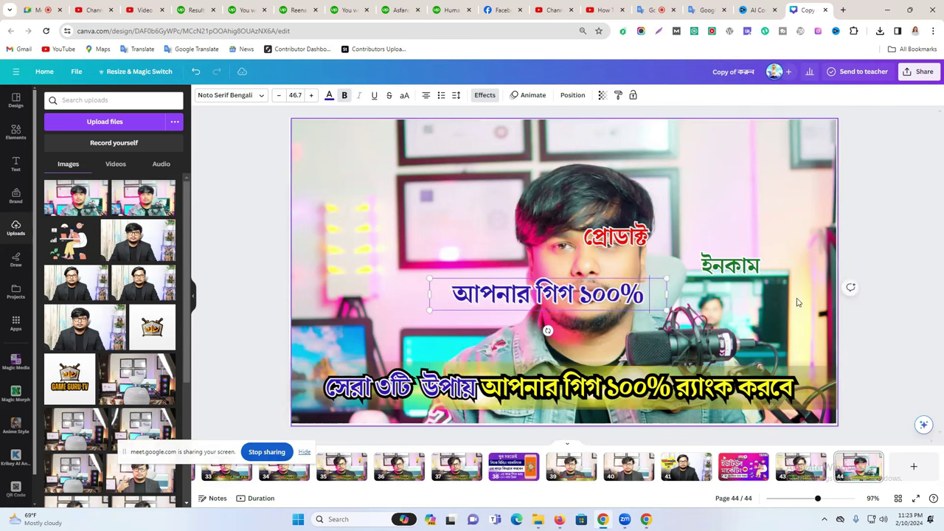
left_click_drag(611, 299, 639, 392)
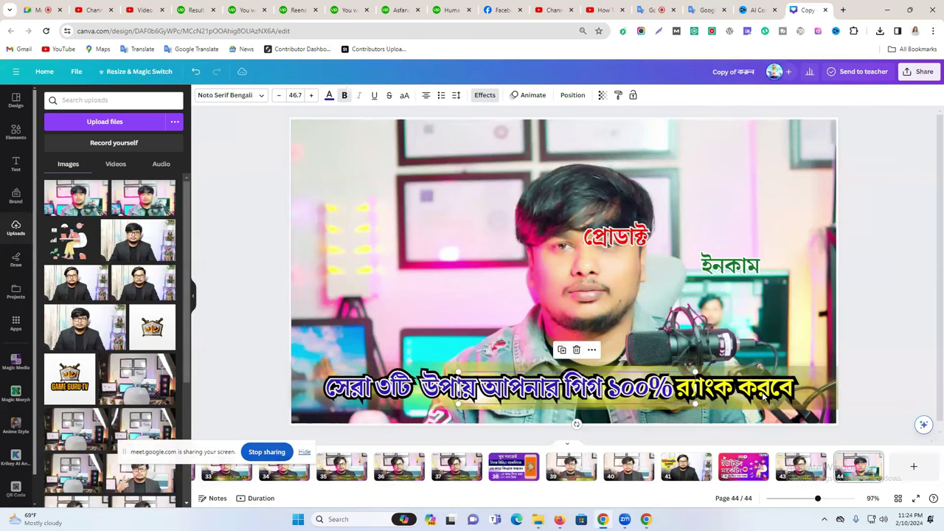
left_click_drag(693, 404, 692, 402)
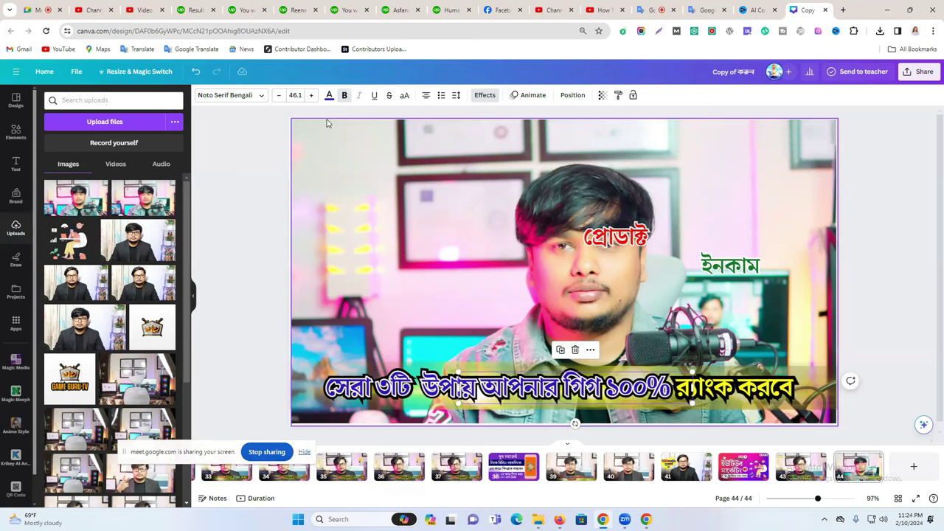
left_click(329, 95)
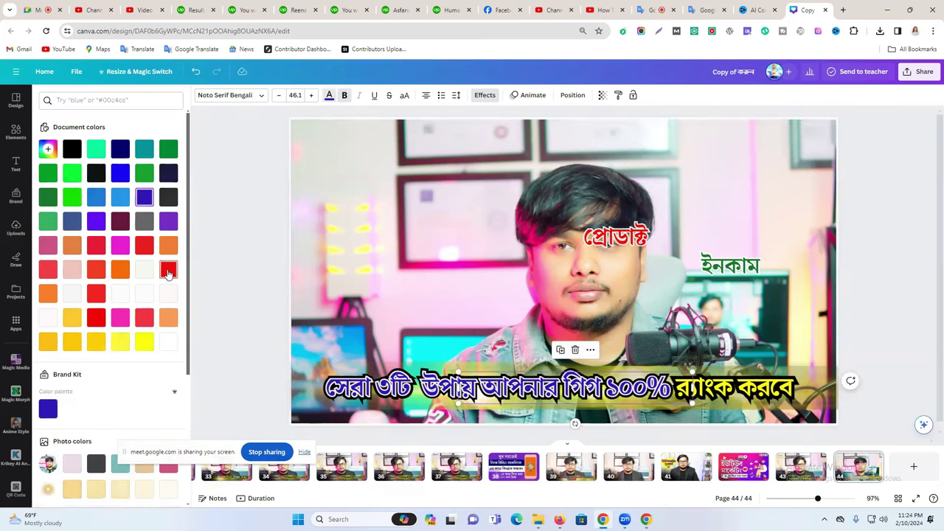
Make 'আপনার গিগ ১০০%' red and delete the ইনকাম and প্রোডাক্ট labels.
left_click(168, 272)
left_click(259, 251)
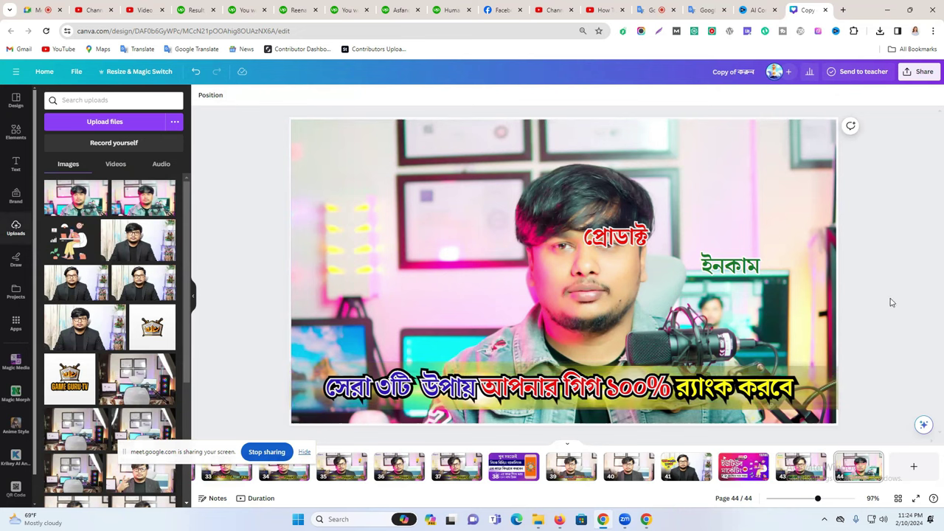
left_click(746, 262)
key("Delete")
left_click(616, 236)
key("Delete")
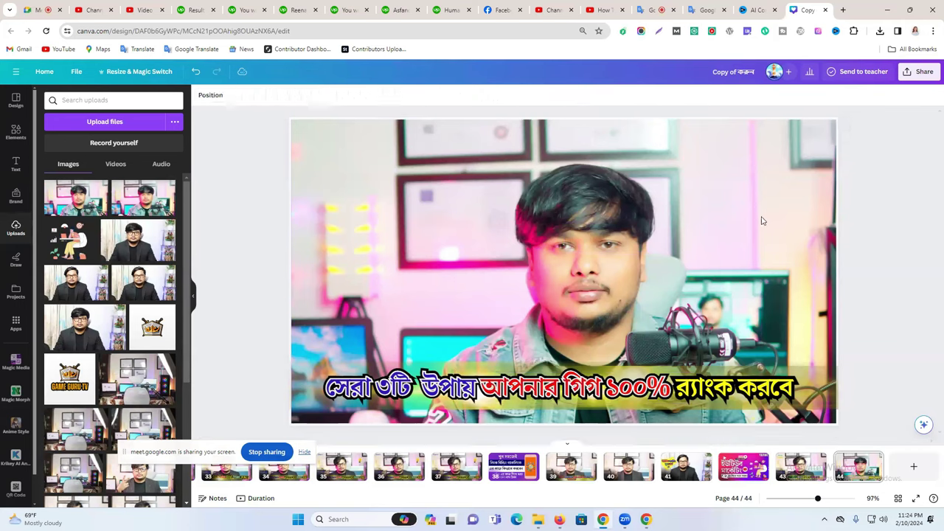
Add a new heading text box to the thumbnail.
left_click(611, 253)
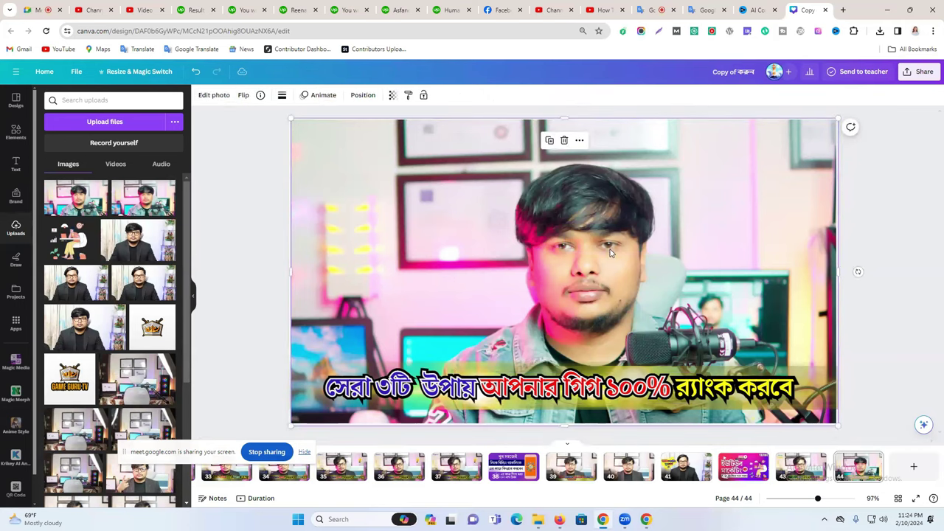
left_click(889, 274)
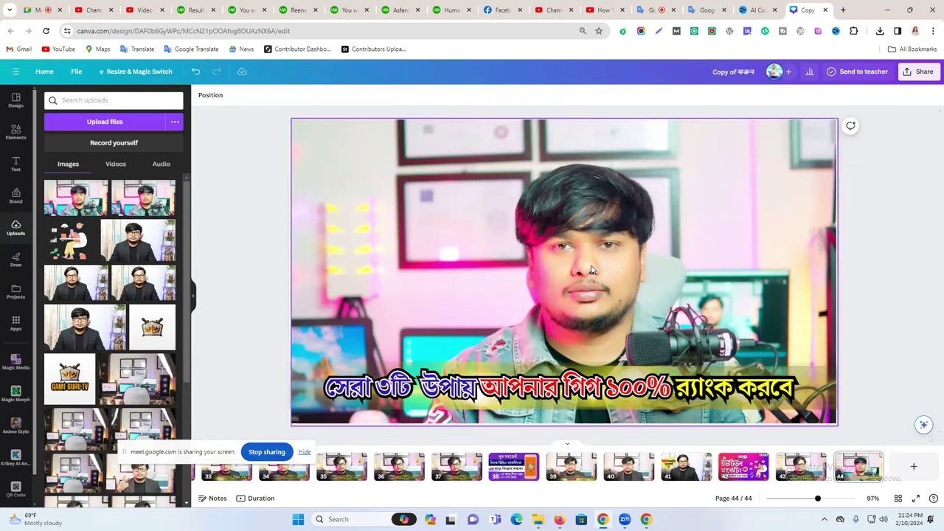
left_click(6, 166)
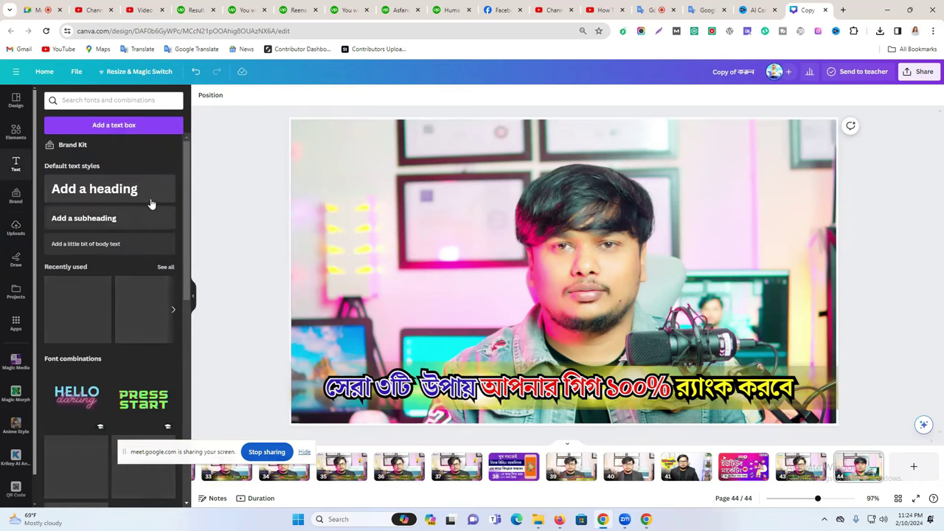
left_click(95, 189)
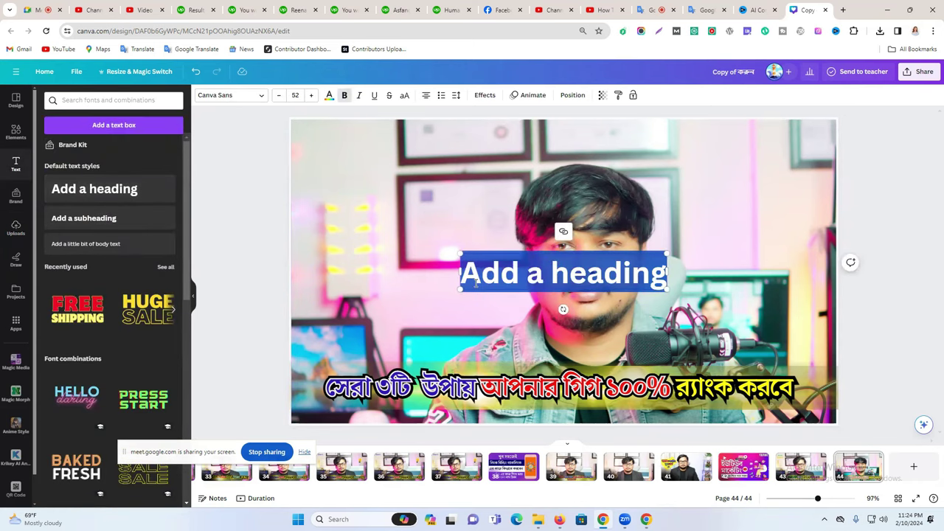
Type 'Fiverr.' as the heading, move it upper right and colour it dark navy.
type("Fiver")
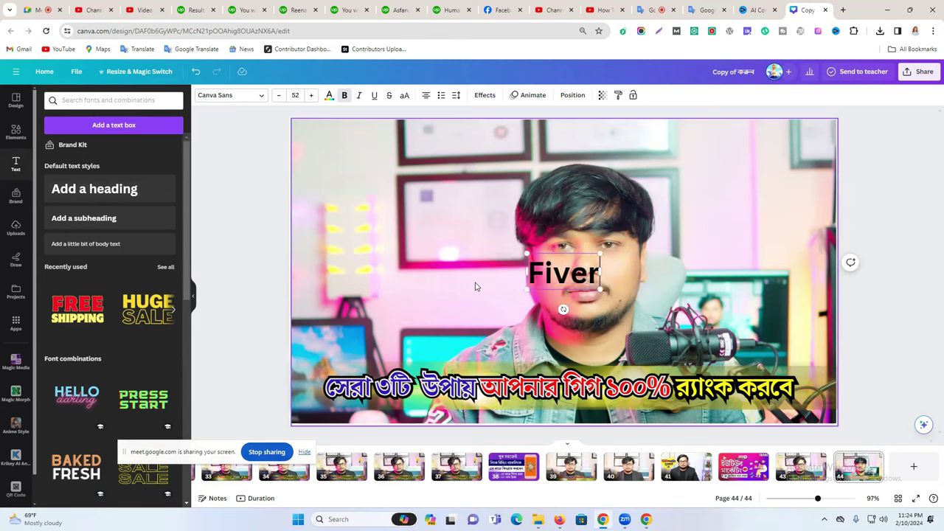
type("r.")
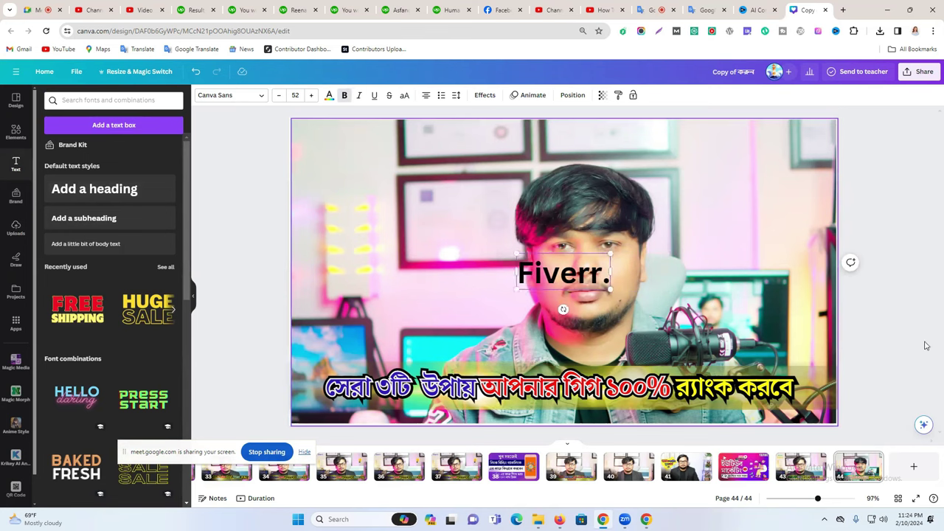
left_click(864, 232)
left_click_drag(566, 288, 769, 186)
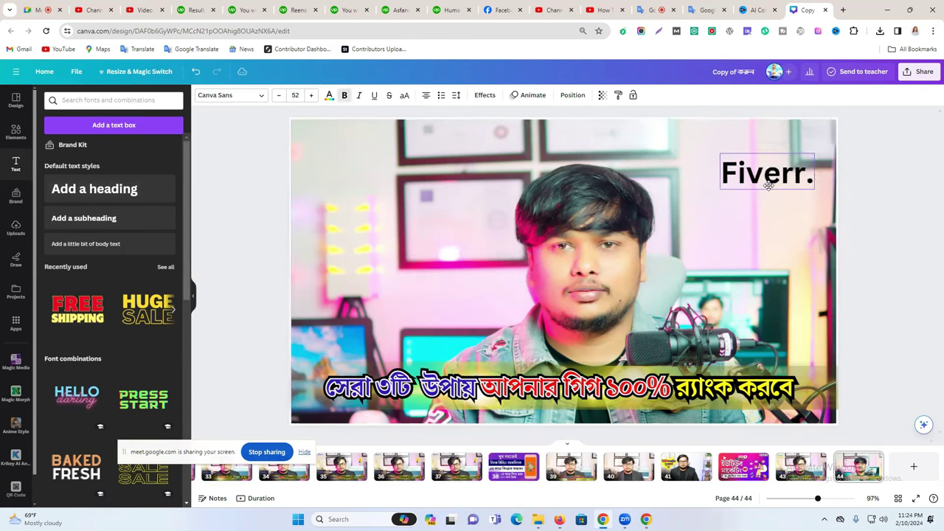
left_click(329, 96)
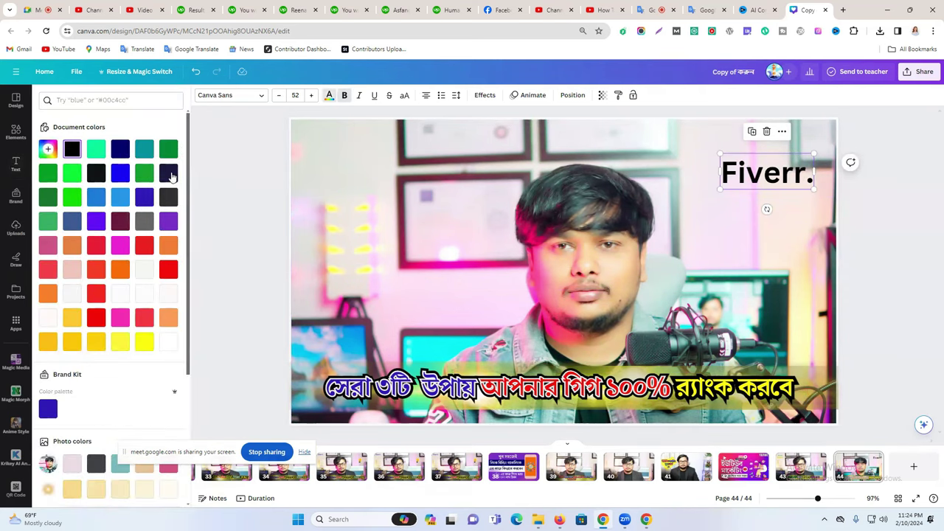
left_click(168, 341)
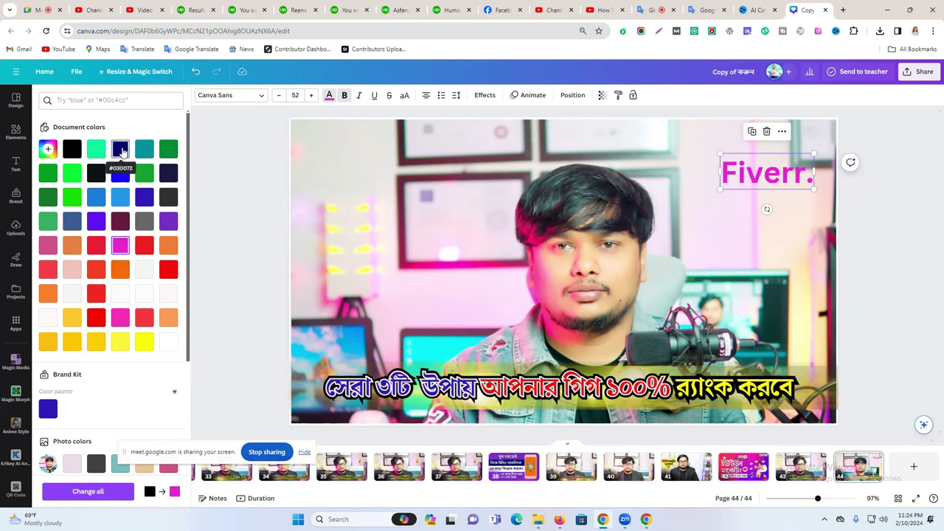
left_click(121, 150)
left_click(867, 226)
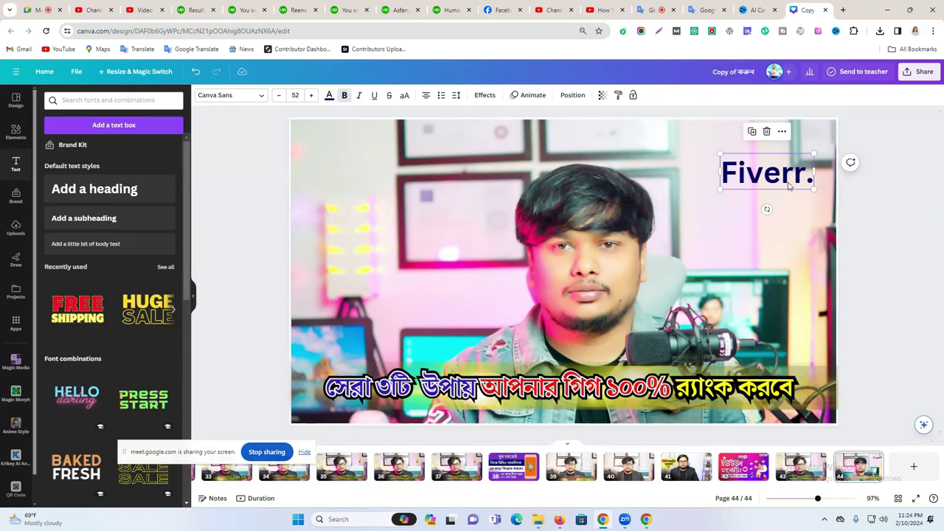
Shrink the Fiverr. text and place it in the top-right corner.
left_click_drag(790, 186, 790, 227)
left_click_drag(723, 236, 798, 186)
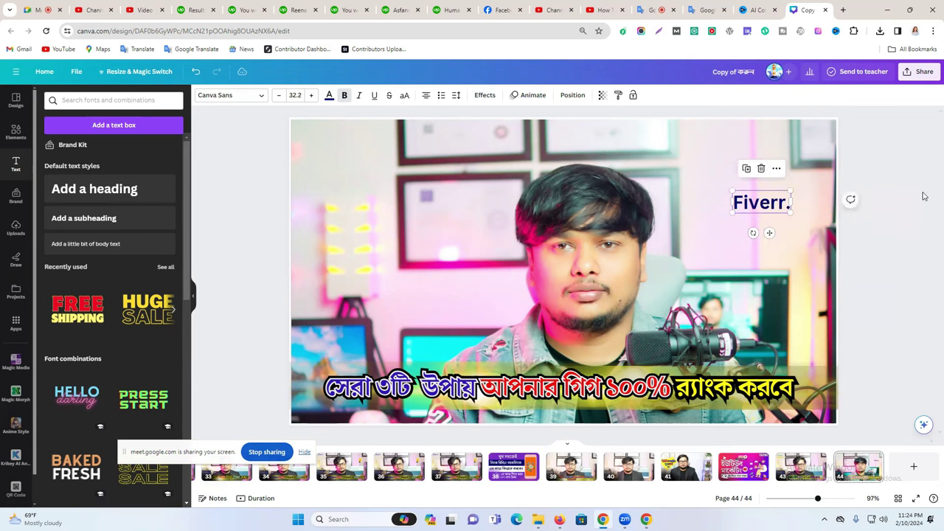
left_click(923, 197)
left_click_drag(753, 206, 795, 142)
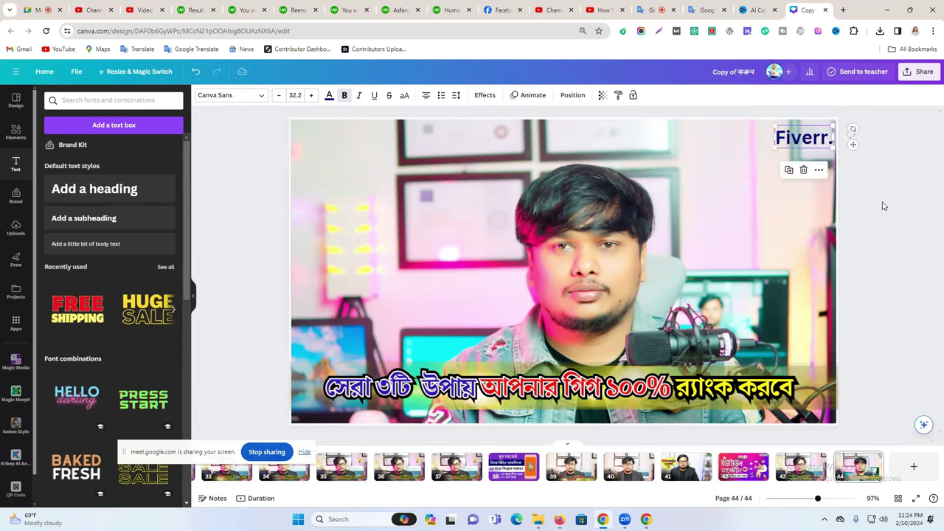
left_click(882, 206)
Search Elements graphics for 'rank' and try a 1 2 3 podium graphic beside Fiverr.
left_click(90, 102)
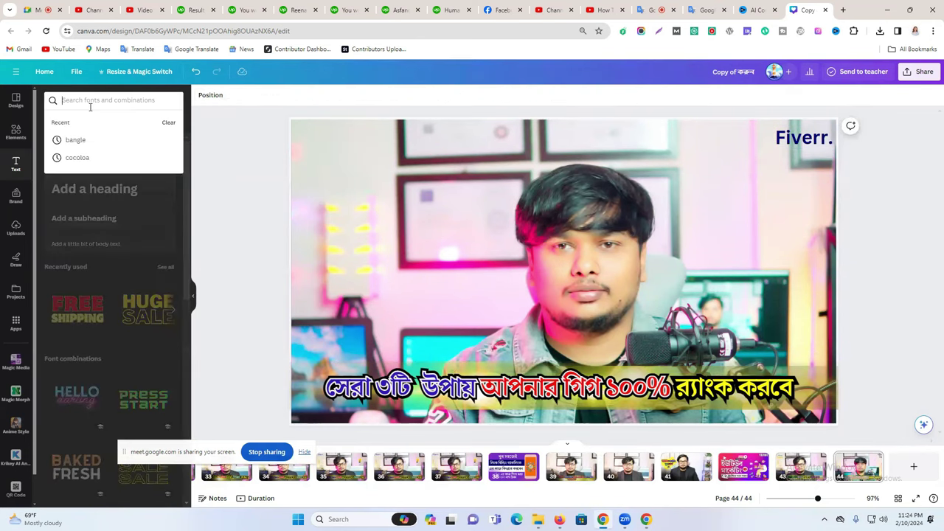
left_click(84, 102)
type("rank")
key("Return")
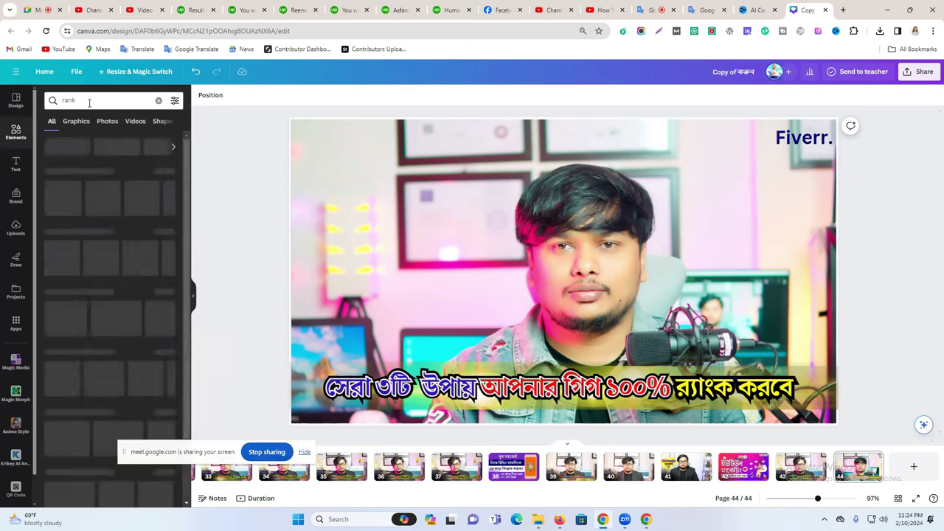
left_click(76, 123)
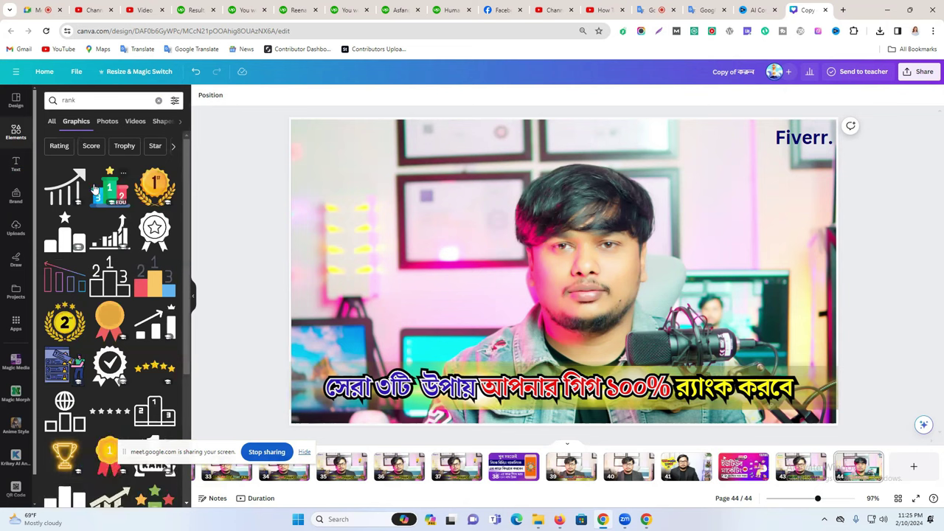
left_click(98, 190)
left_click_drag(568, 273, 732, 240)
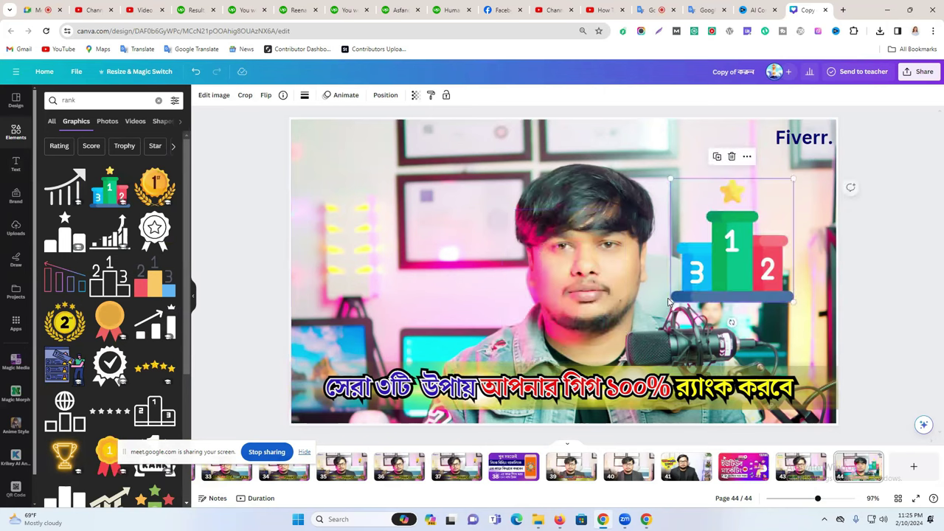
left_click_drag(673, 302, 163, 310)
Add the woman-at-laptop graphic, shrink it and move it toward the top-right.
scroll(158, 321, "down", 3)
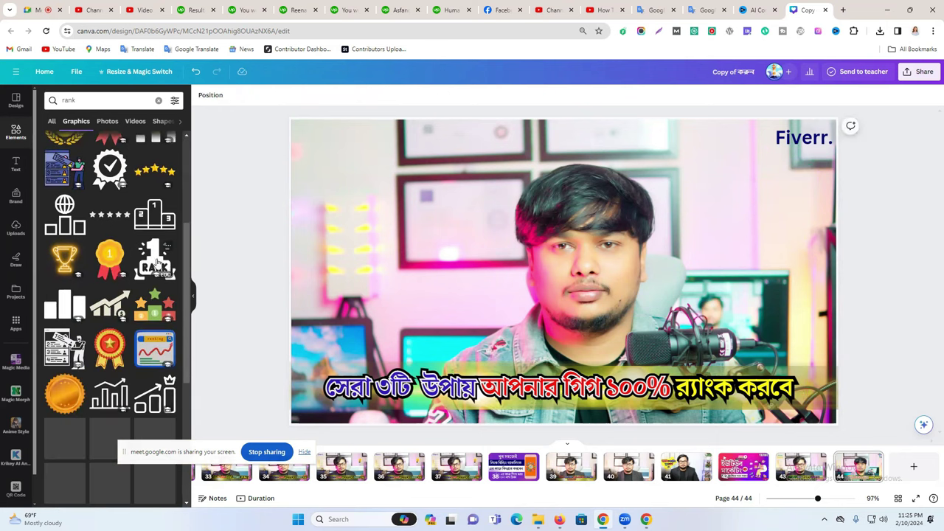
scroll(143, 297, "down", 2)
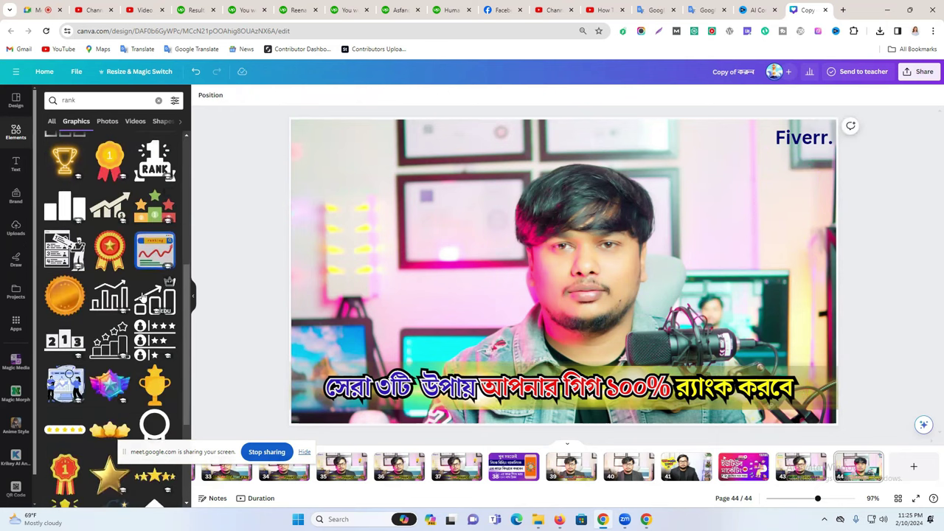
scroll(142, 297, "down", 2)
scroll(143, 297, "down", 5)
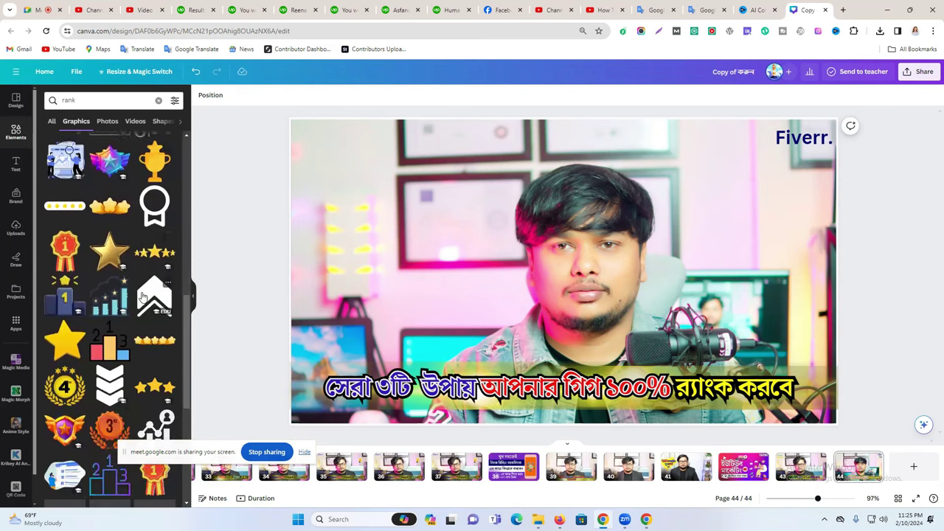
scroll(142, 284, "down", 4)
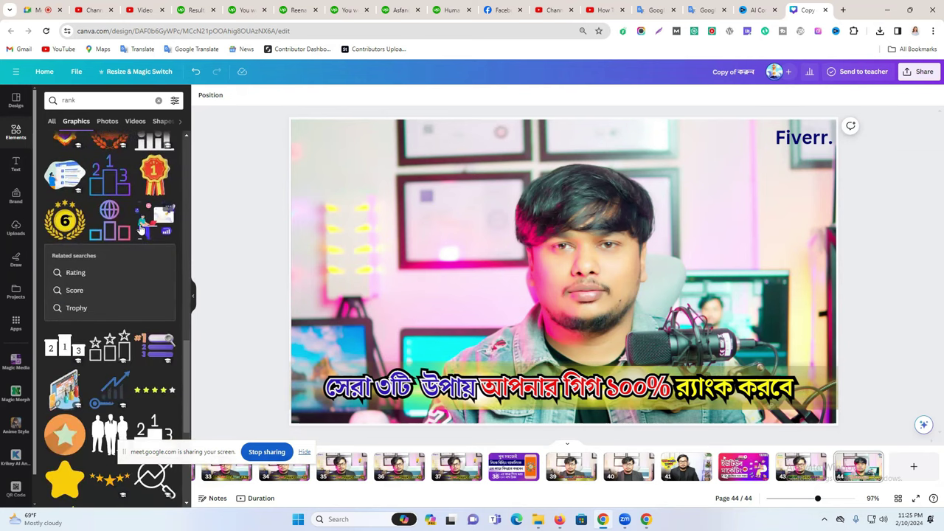
left_click(142, 229)
left_click_drag(434, 391, 630, 208)
left_click_drag(682, 182, 774, 208)
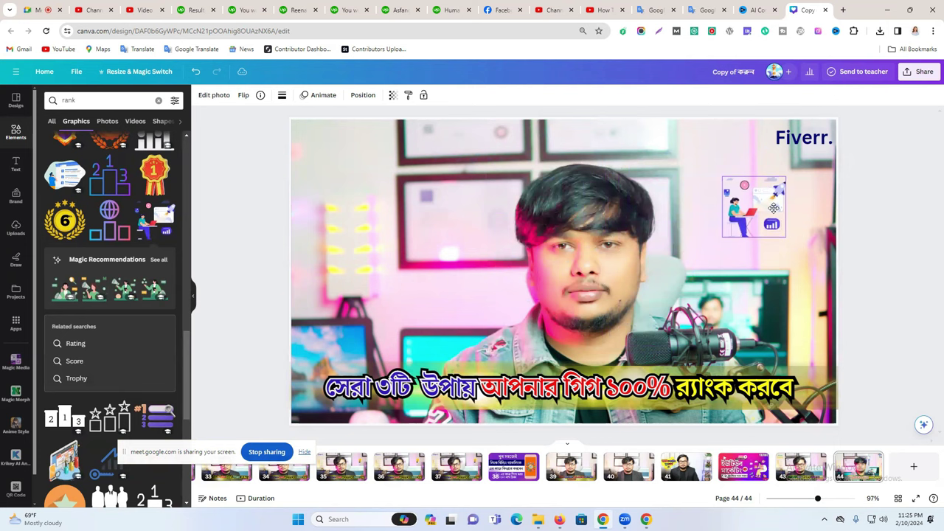
Arrange the Fiverr. text in the corner with the graphic just beneath it.
left_click_drag(805, 139, 756, 161)
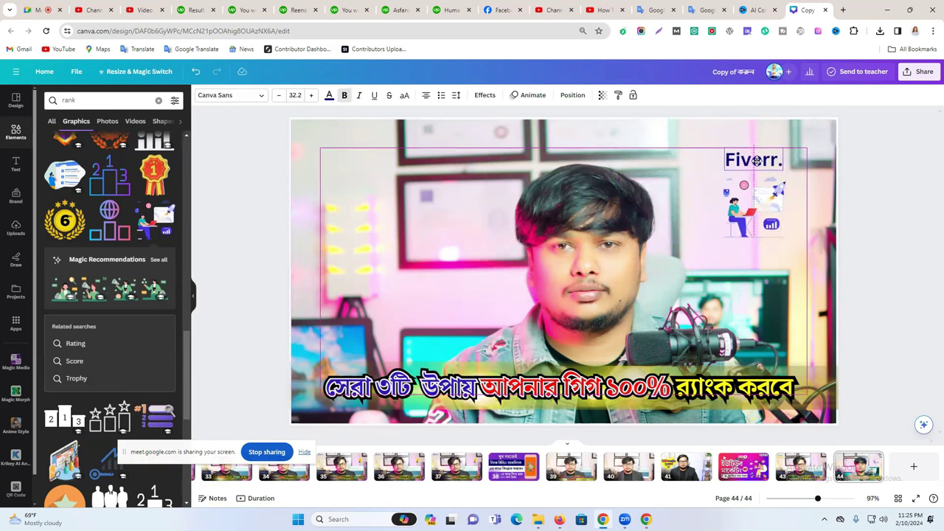
left_click(858, 196)
left_click_drag(761, 199, 809, 215)
mouse_move(732, 159)
left_mouse_down()
mouse_move(783, 138)
mouse_move(779, 150)
mouse_move(736, 152)
left_mouse_up()
left_click_drag(806, 213, 781, 215)
left_click(878, 208)
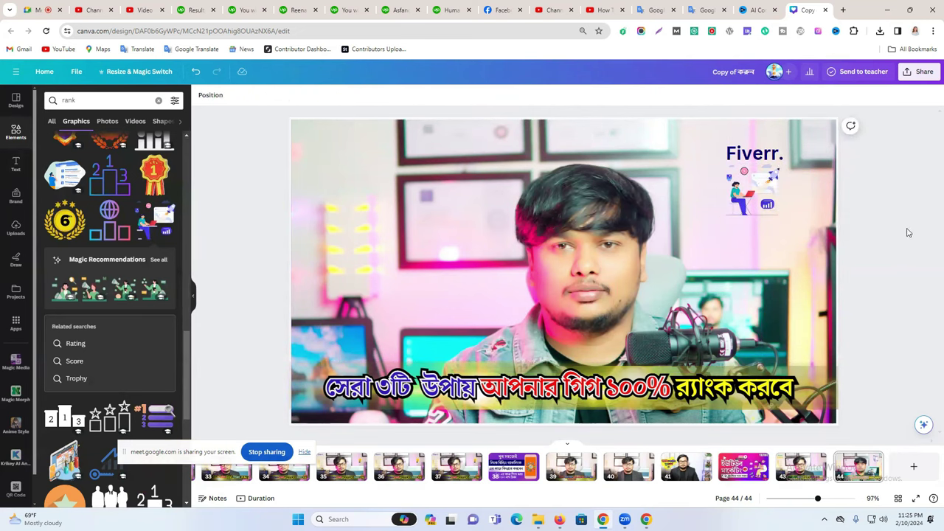
left_click(561, 177)
Lower the background photo's brightness to -6 in the photo's Adjust settings.
left_click(214, 96)
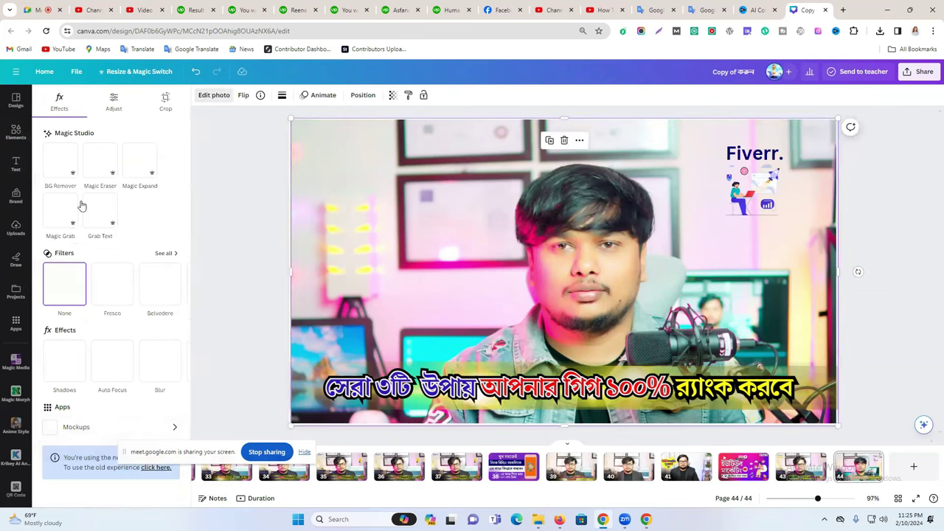
left_click(114, 104)
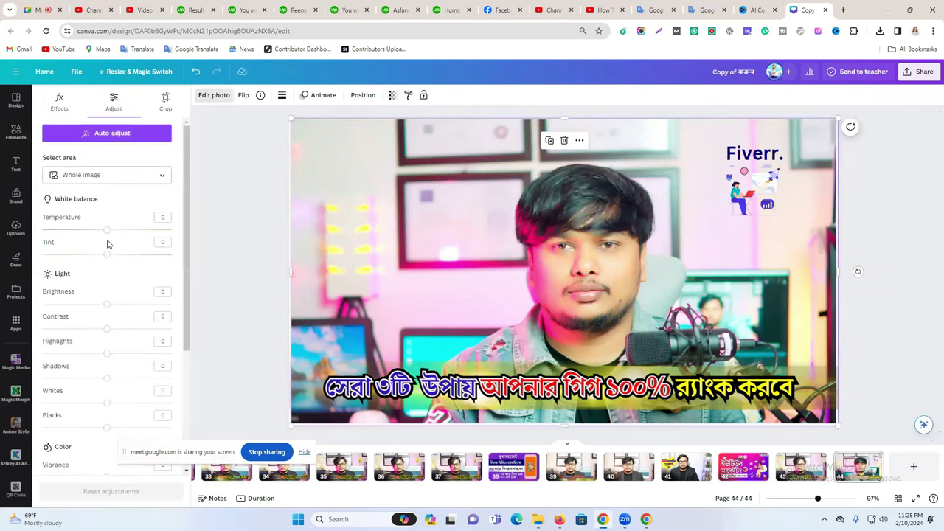
left_click_drag(105, 306, 101, 306)
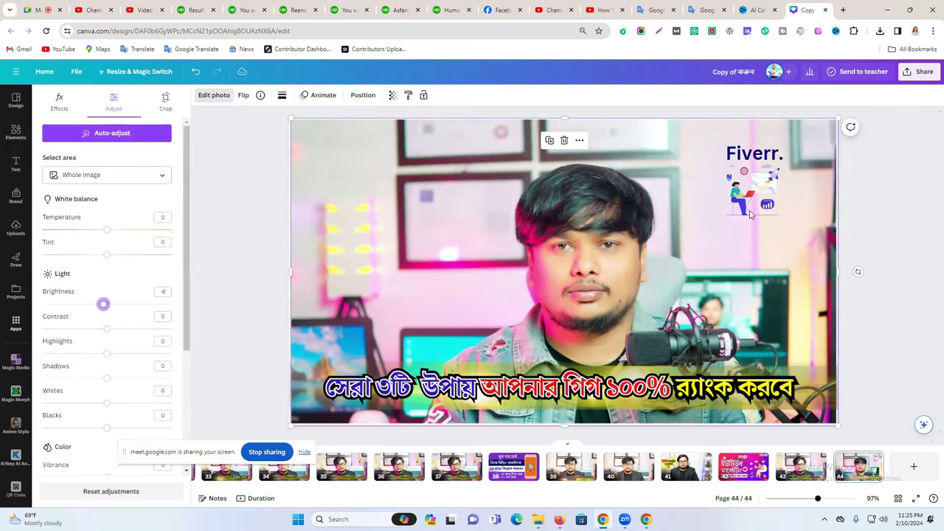
left_click(910, 242)
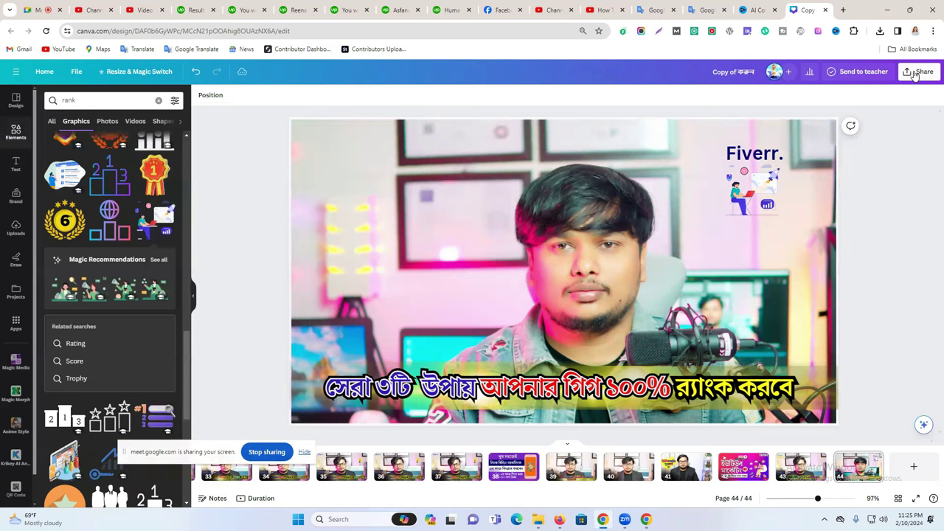
Download only page 44 of the design as a PNG, then go to the YouTube video tab.
left_click(919, 74)
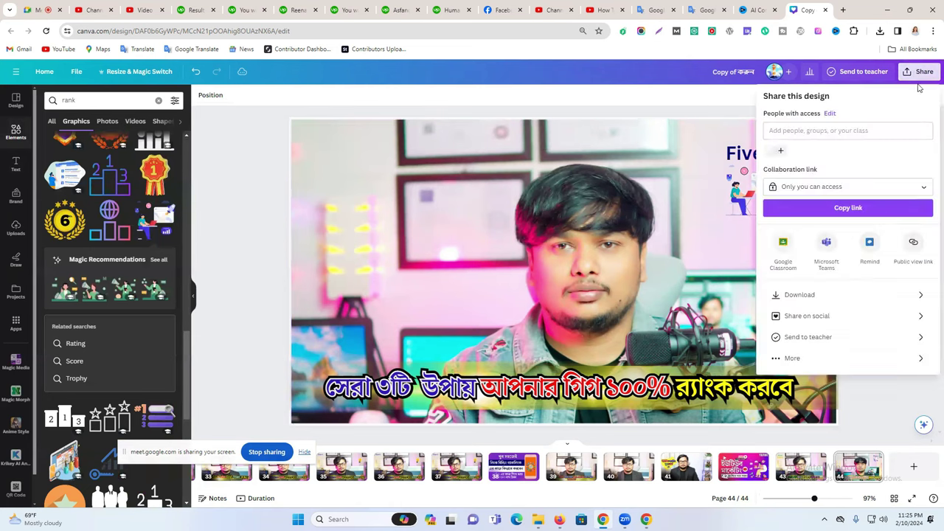
left_click(823, 295)
left_click(812, 233)
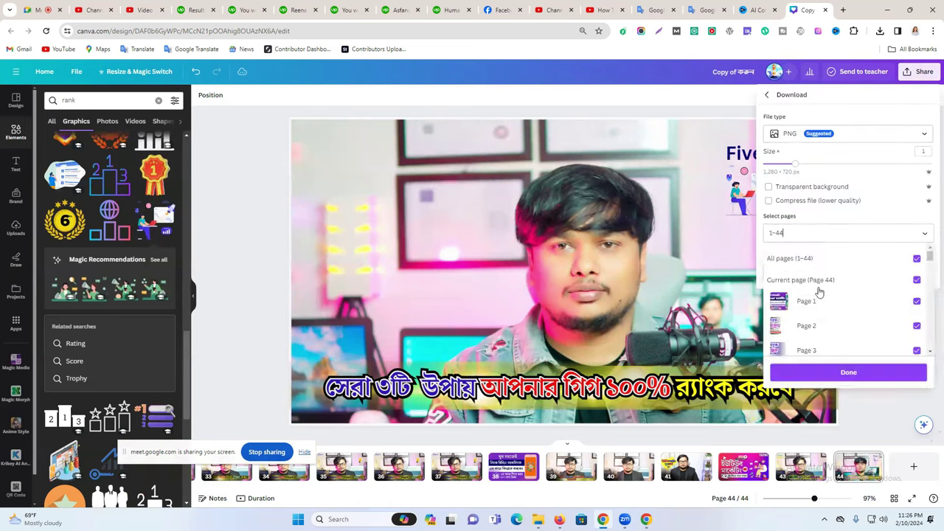
left_click(834, 260)
scroll(862, 310, "down", 10)
scroll(865, 310, "down", 5)
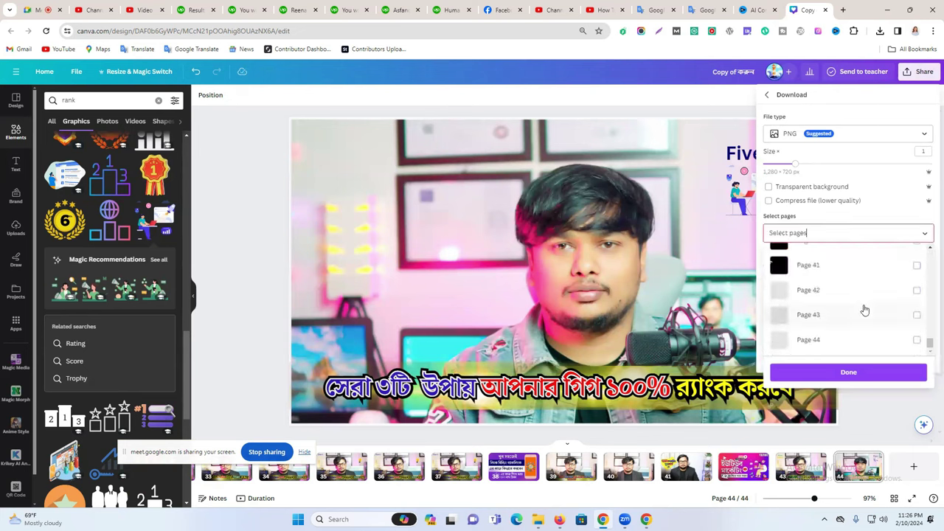
left_click(808, 339)
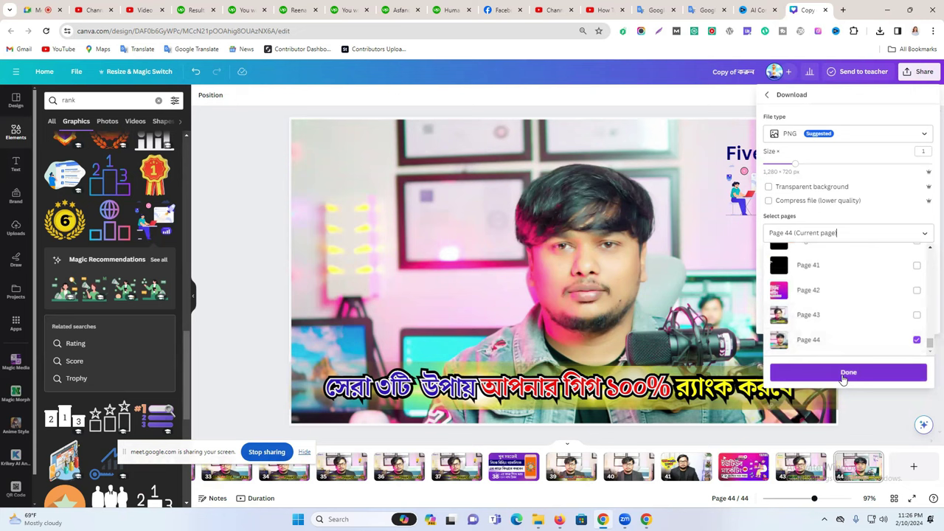
left_click(843, 373)
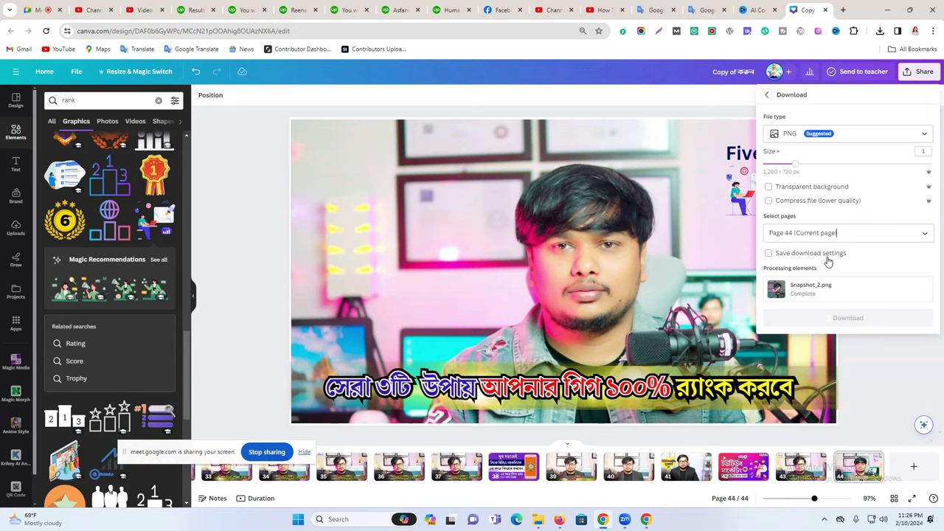
left_click(830, 318)
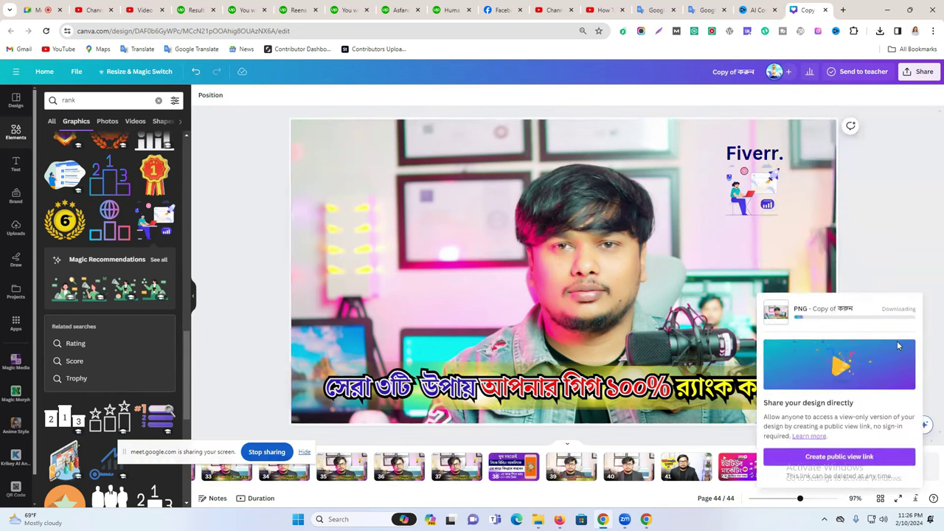
left_click(756, 11)
left_click(617, 8)
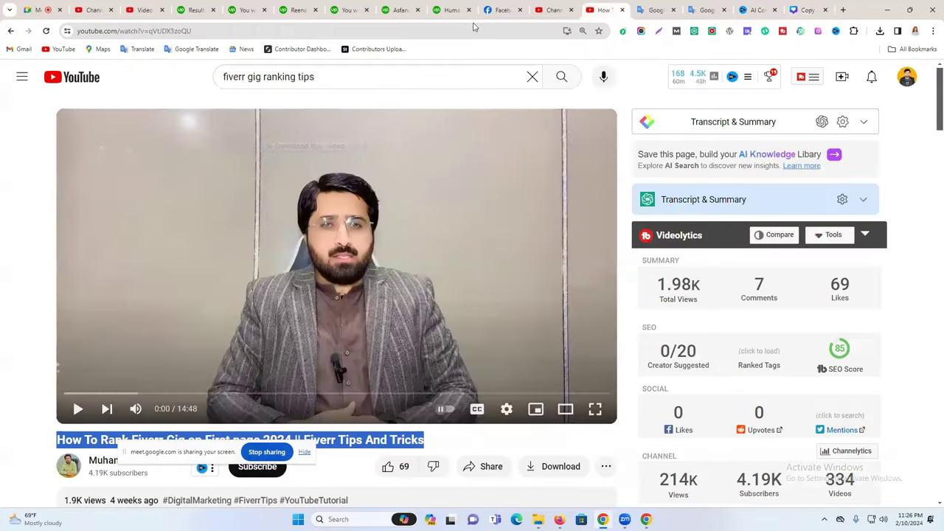
Restart the Canva PNG download of the thumbnail design.
left_click(550, 9)
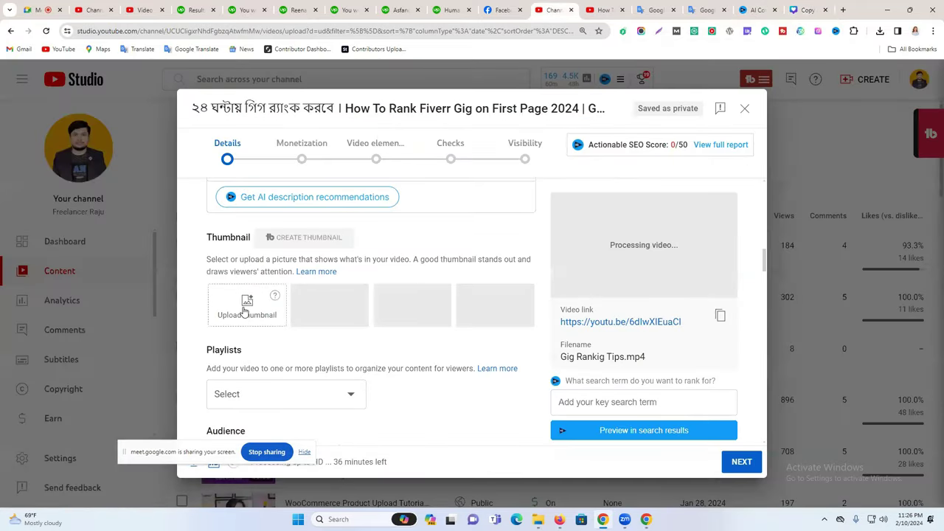
left_click(808, 9)
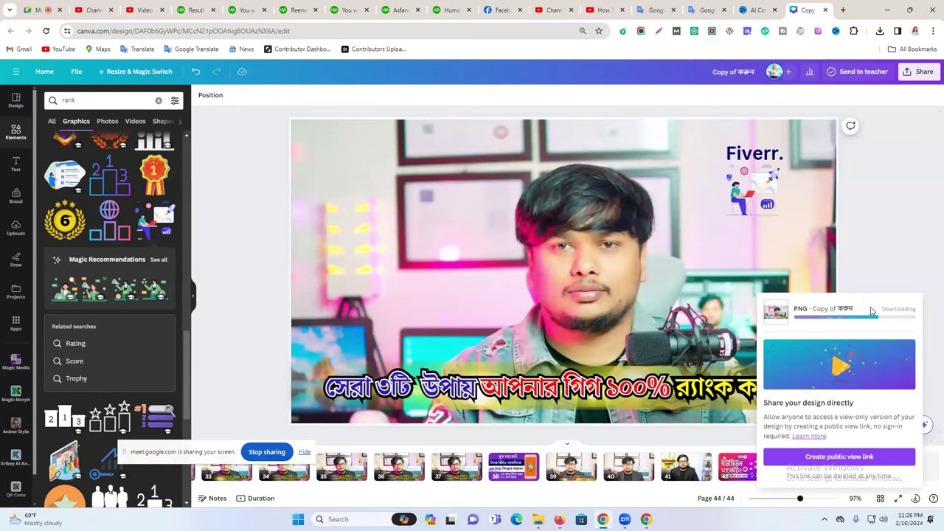
left_click(895, 319)
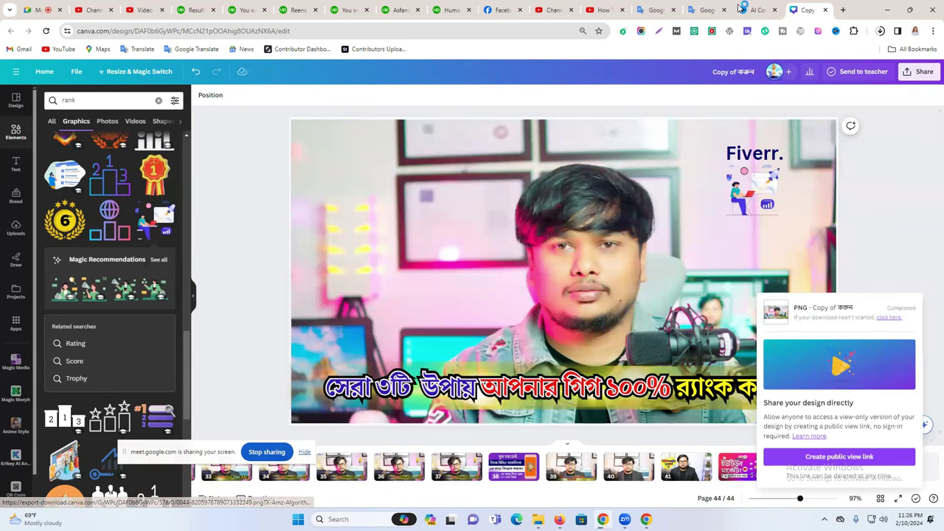
left_click(603, 10)
Upload 'Copy of করুন (5)' from Downloads as the video's custom thumbnail.
key("ctrl+shift+Tab")
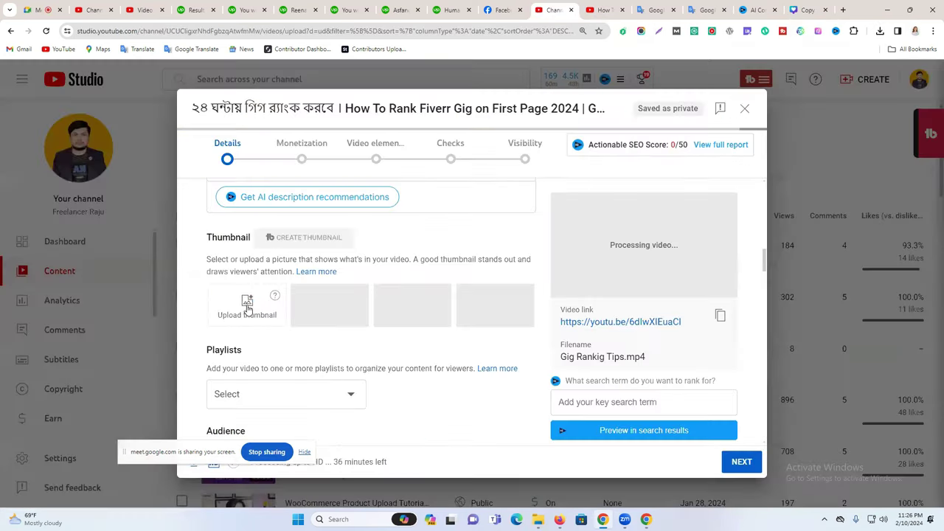
left_click(247, 304)
left_click(101, 111)
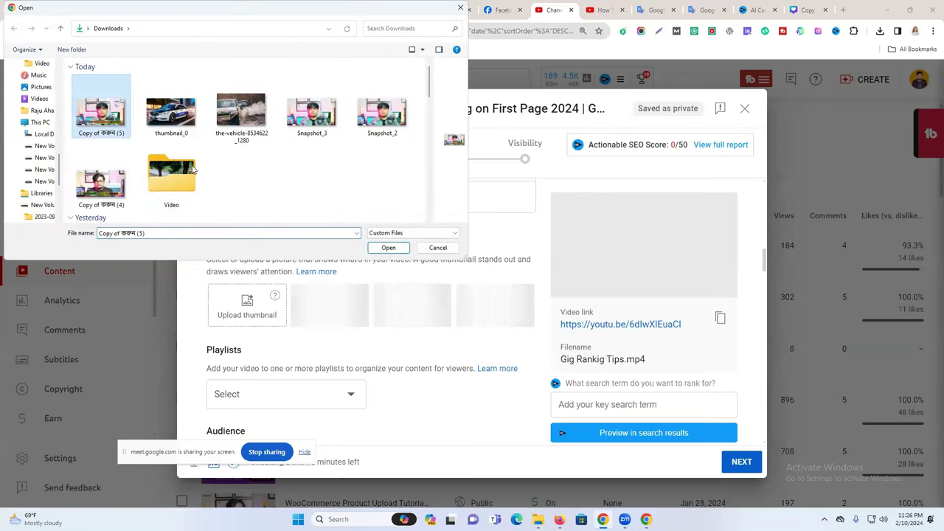
left_click(389, 248)
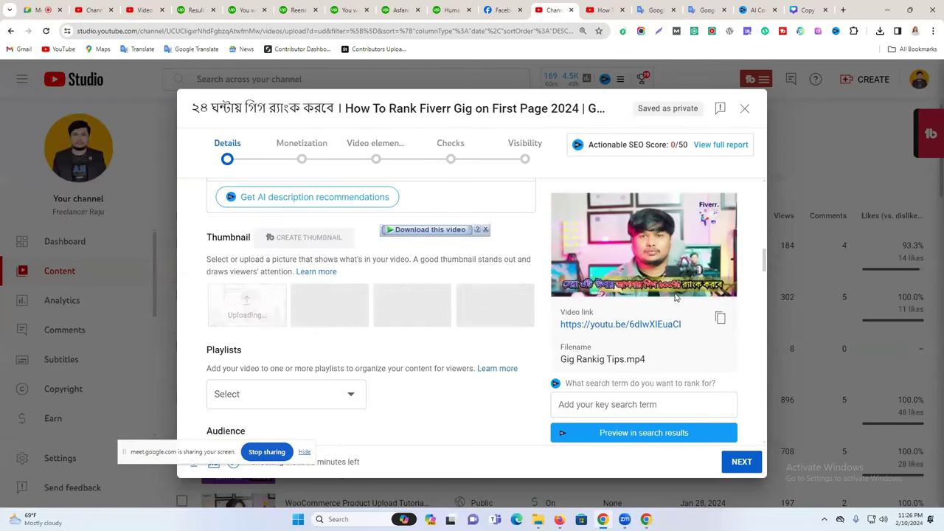
left_click(806, 9)
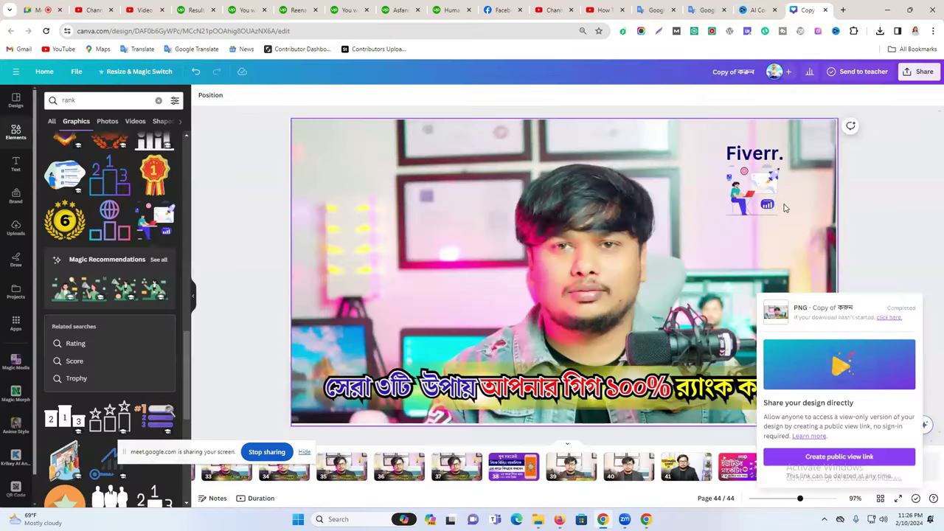
Move the Fiverr. text to the top-right corner and keep PNG as the download type.
left_click_drag(767, 159, 816, 143)
left_click(914, 169)
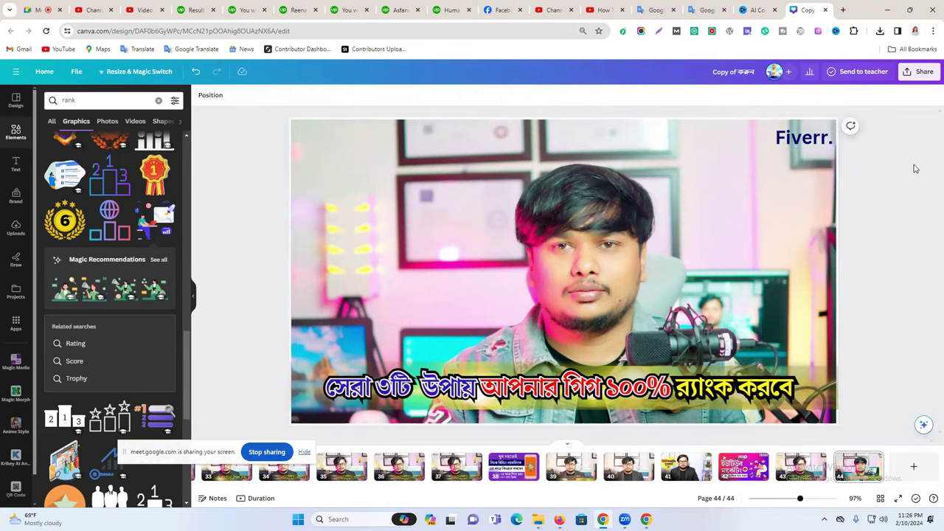
left_click(913, 74)
left_click(792, 295)
left_click(811, 135)
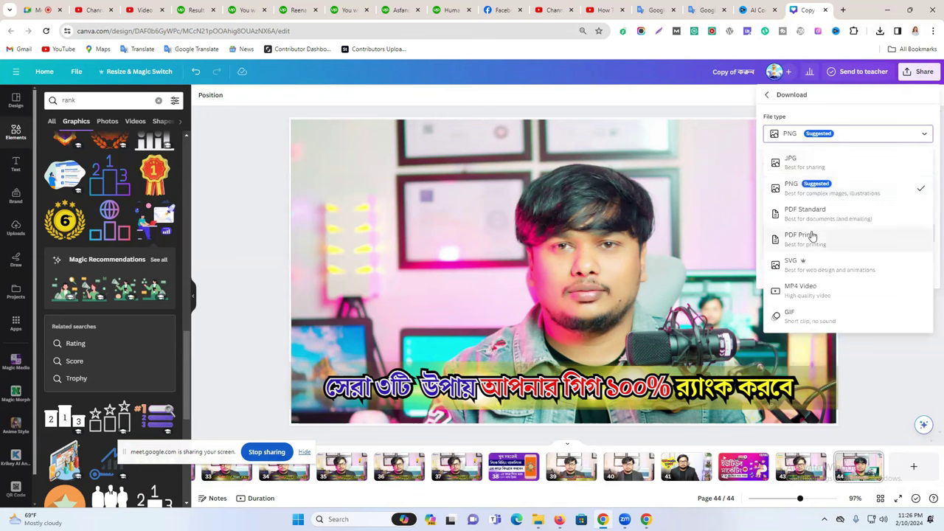
left_click(824, 133)
Download only page 44 as a PNG again.
left_click(820, 234)
left_click(812, 254)
scroll(847, 320, "down", 5)
scroll(847, 320, "down", 10)
left_click(815, 339)
left_click(790, 372)
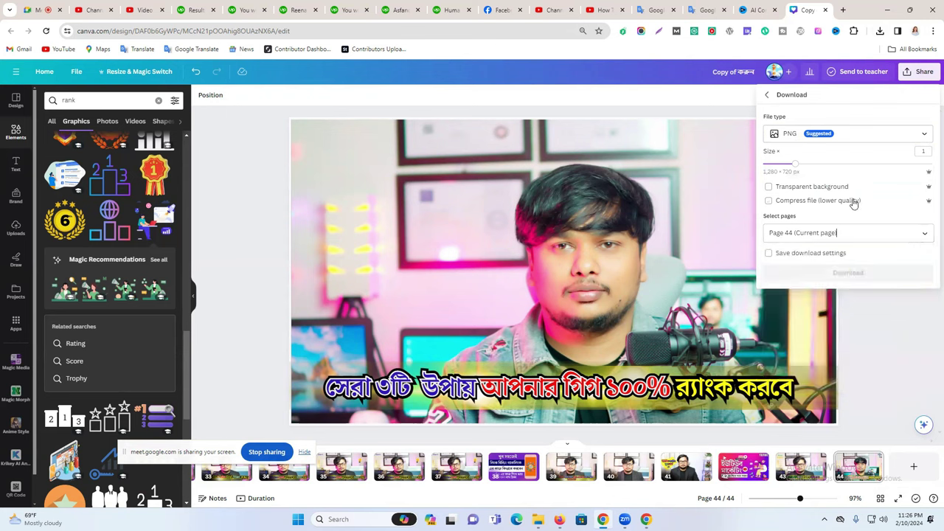
left_click(844, 279)
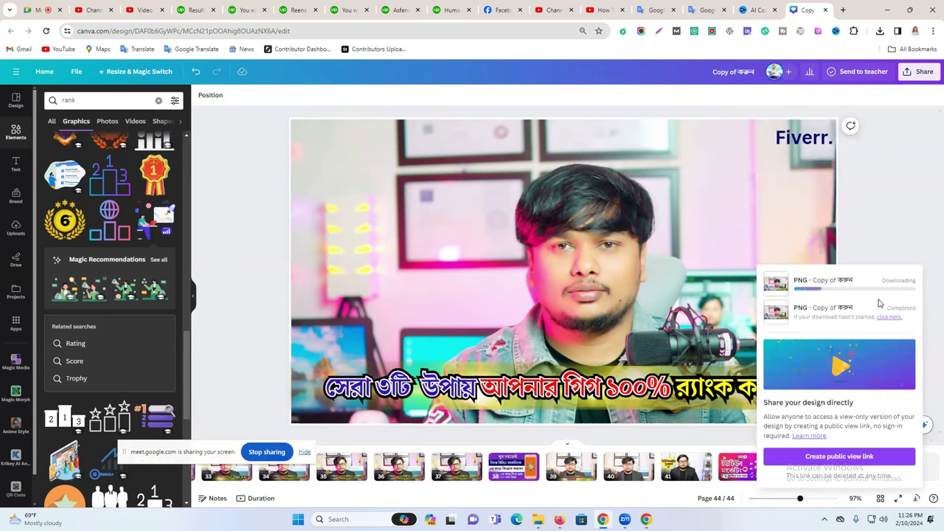
left_click(616, 9)
left_click(553, 9)
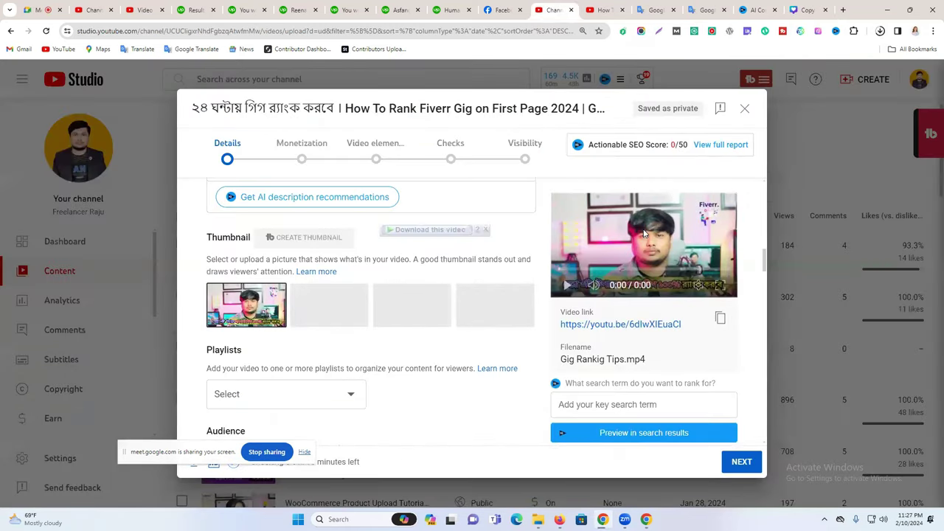
Replace the video thumbnail with the newest download, 'Copy of করুন (6)'.
left_click(275, 295)
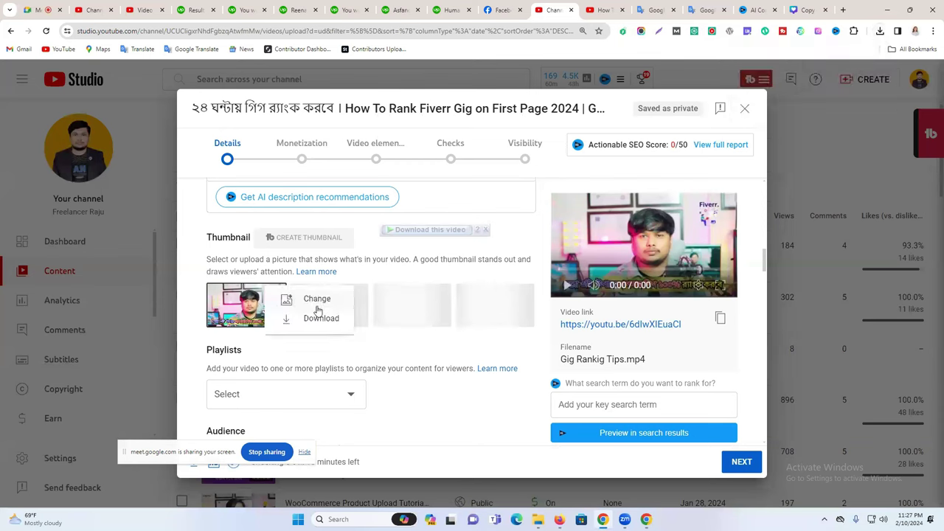
left_click(318, 300)
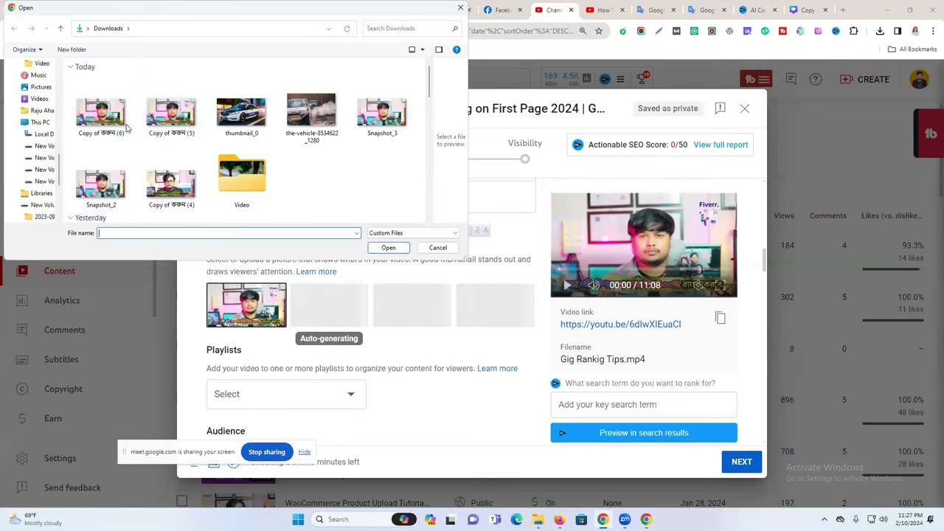
left_click(125, 128)
left_click(389, 247)
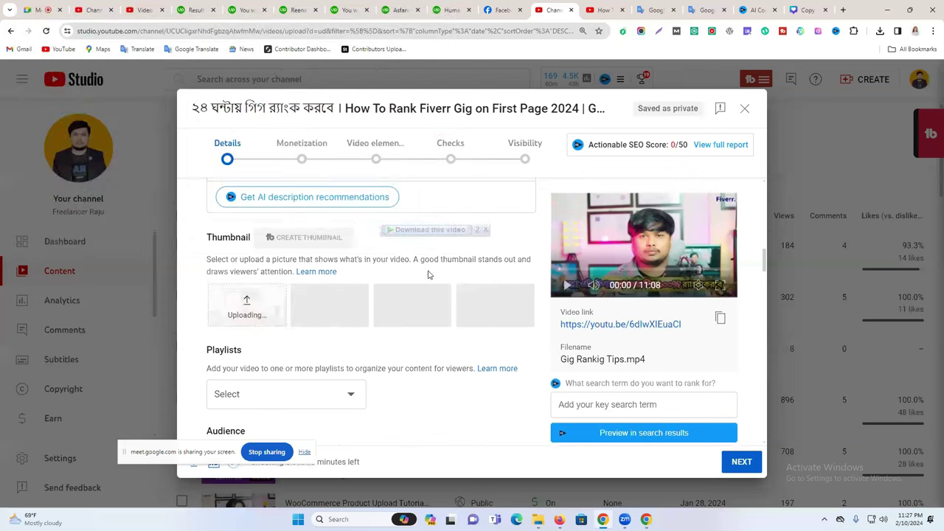
Mark the video as 'No, it's not made for kids'.
scroll(428, 275, "down", 3)
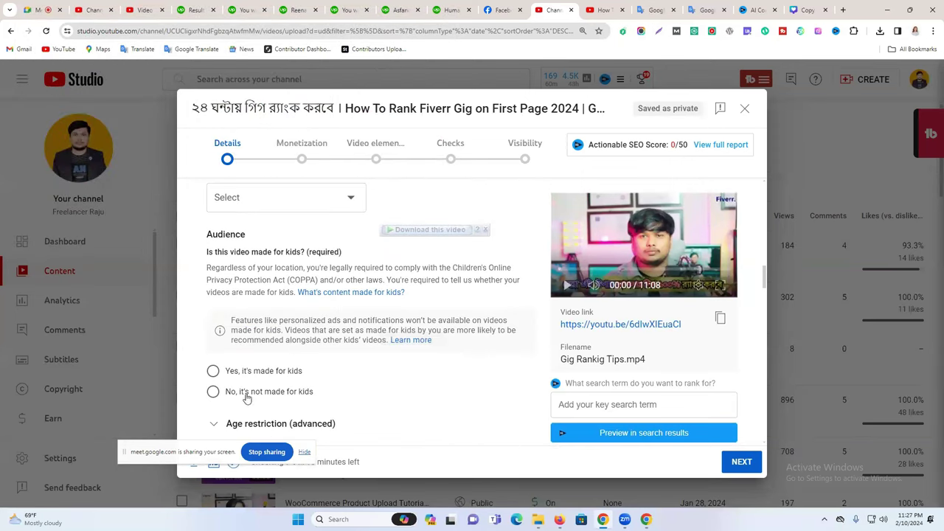
left_click(245, 392)
scroll(243, 332, "down", 10)
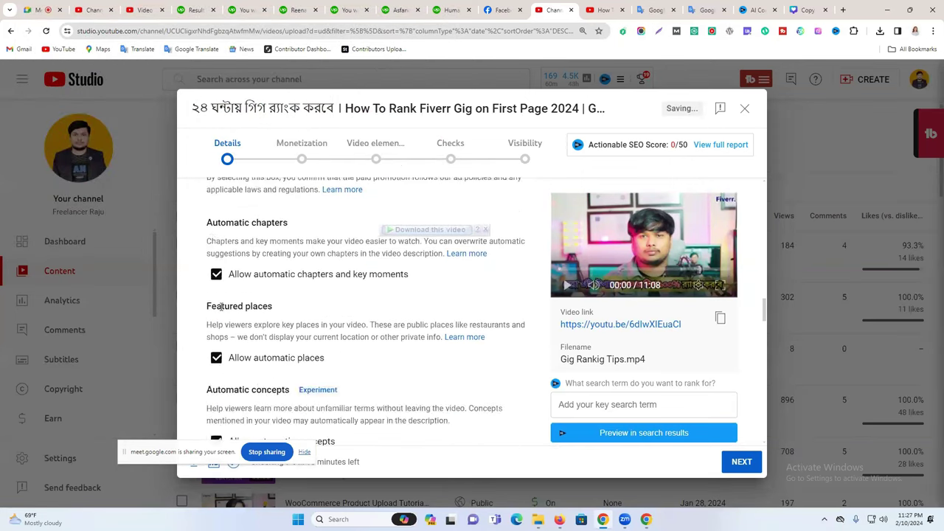
scroll(228, 310, "down", 2)
left_click(295, 235)
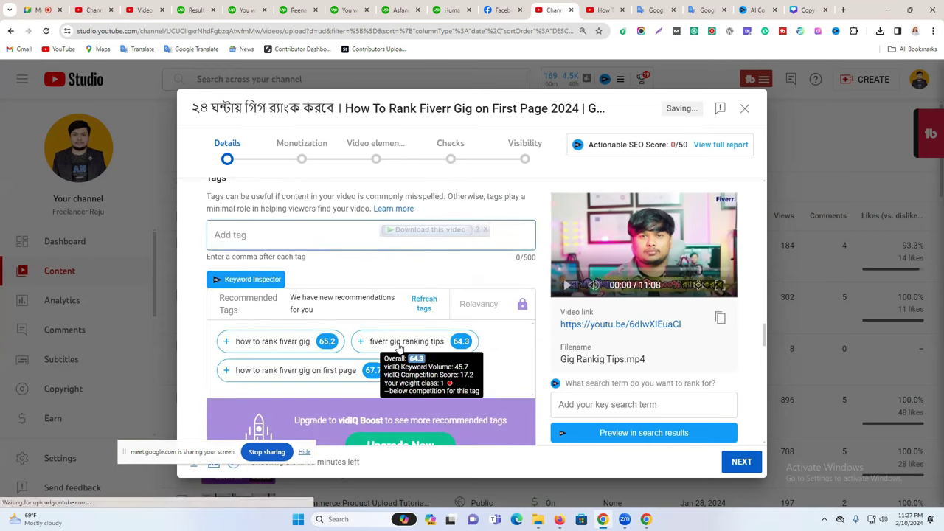
Add the tags 'fiverr gig ranking tips', 'how to rank fiverr gig', 'how to rank fiverr gig on first page' and its 2023 variant.
left_click(366, 345)
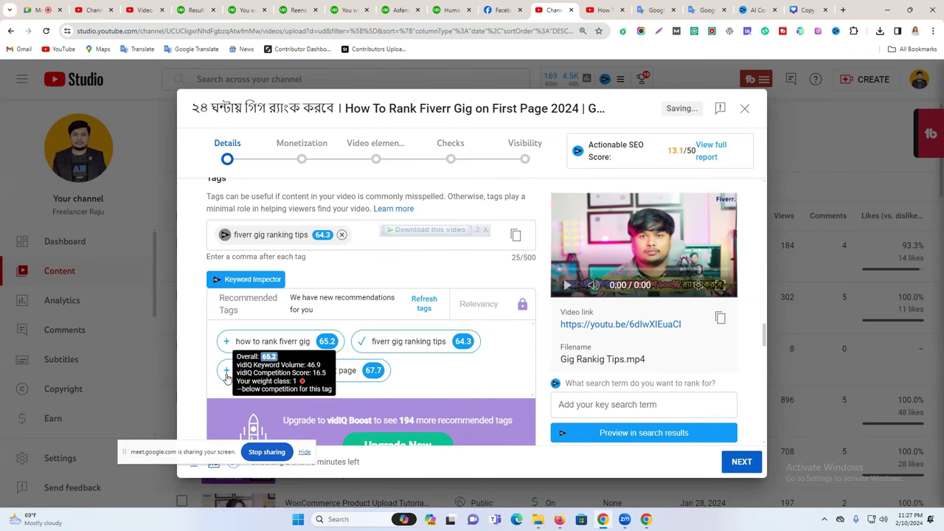
left_click(226, 343)
left_click(227, 396)
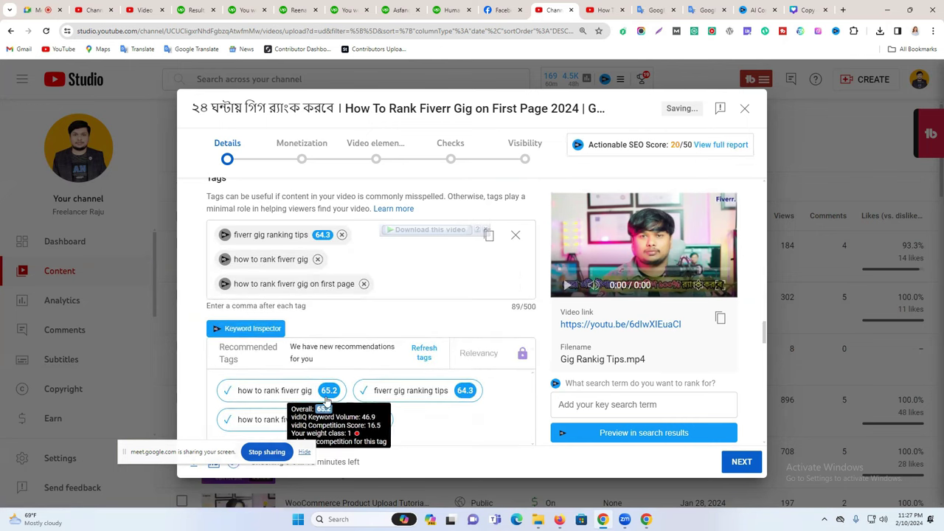
left_click(274, 399)
scroll(358, 347, "down", 2)
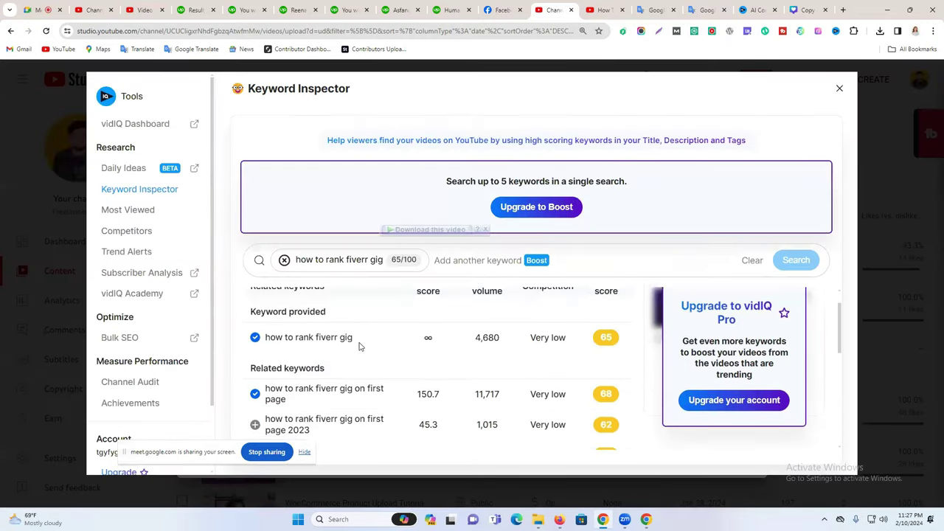
left_click(255, 361)
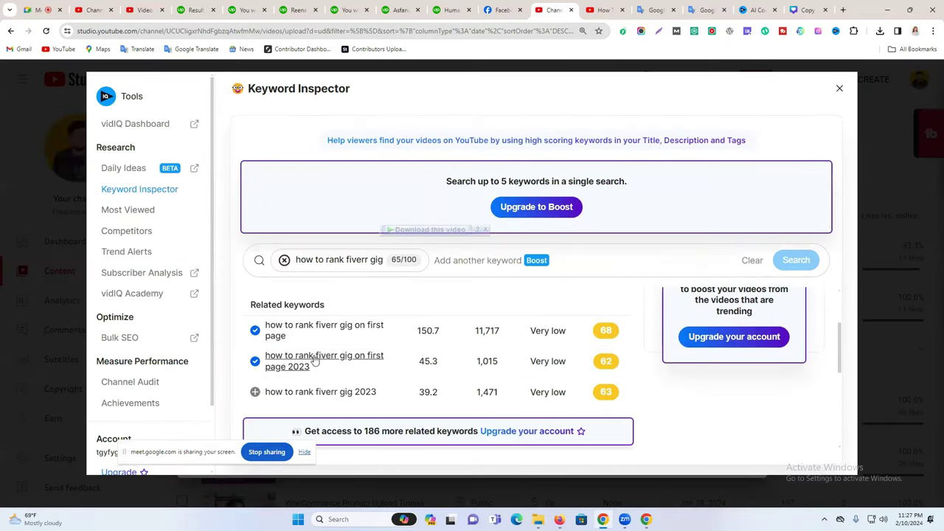
left_click(839, 88)
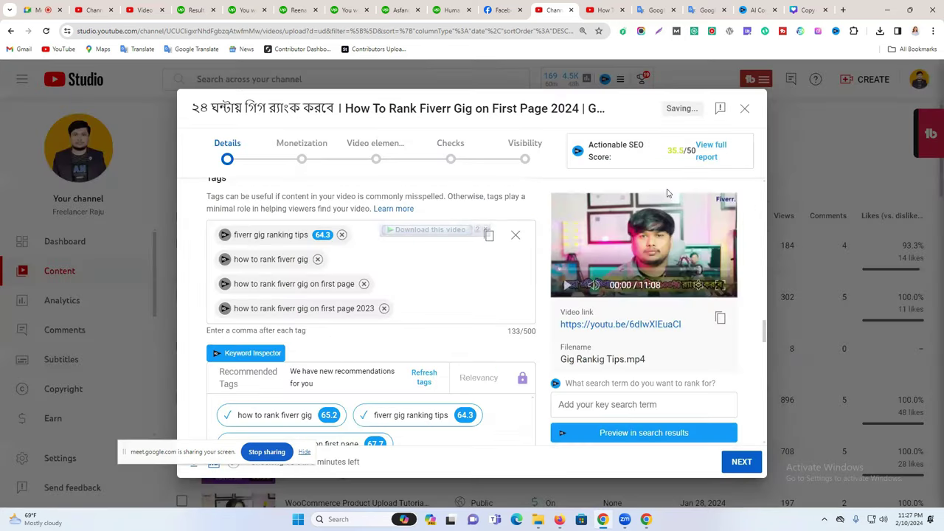
Research 'fiverr gig ranking tips' in Keyword Inspector, add 'fiverr gig ranking', and explore 'fiverr gig ranking 2023' ideas.
scroll(380, 386, "down", 2)
left_click(421, 316)
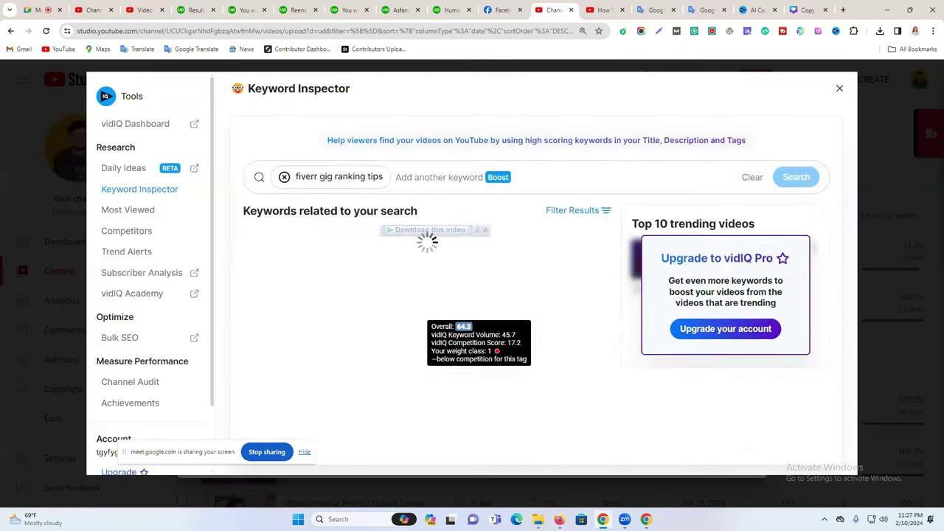
scroll(280, 361, "down", 2)
left_click(255, 393)
left_click(303, 393)
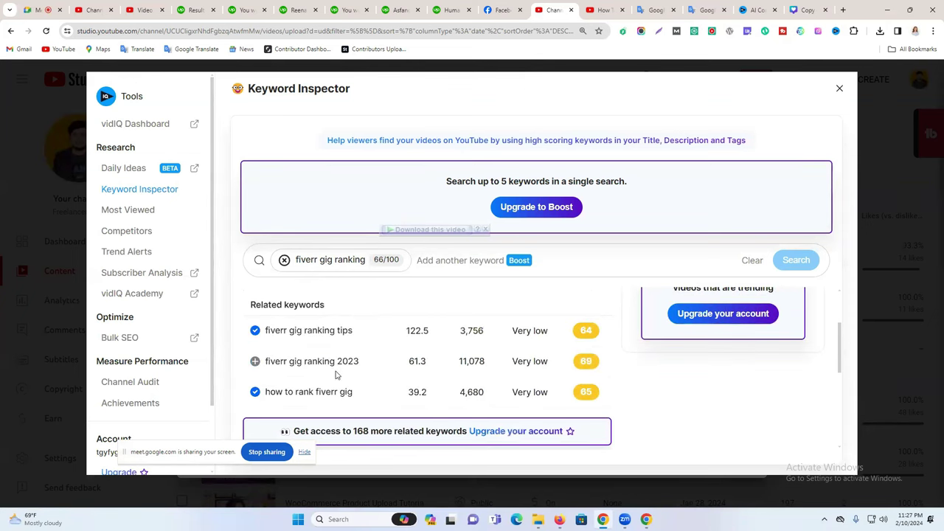
left_click(313, 363)
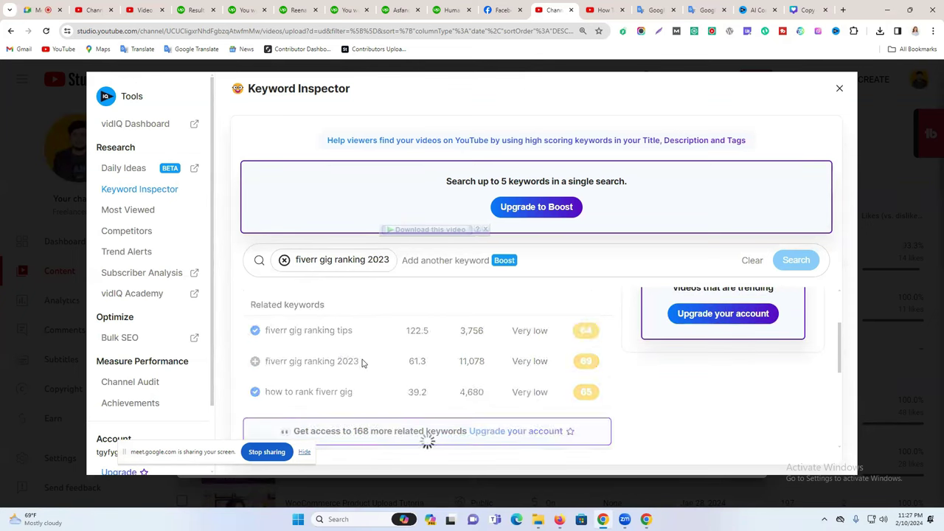
left_click(361, 259)
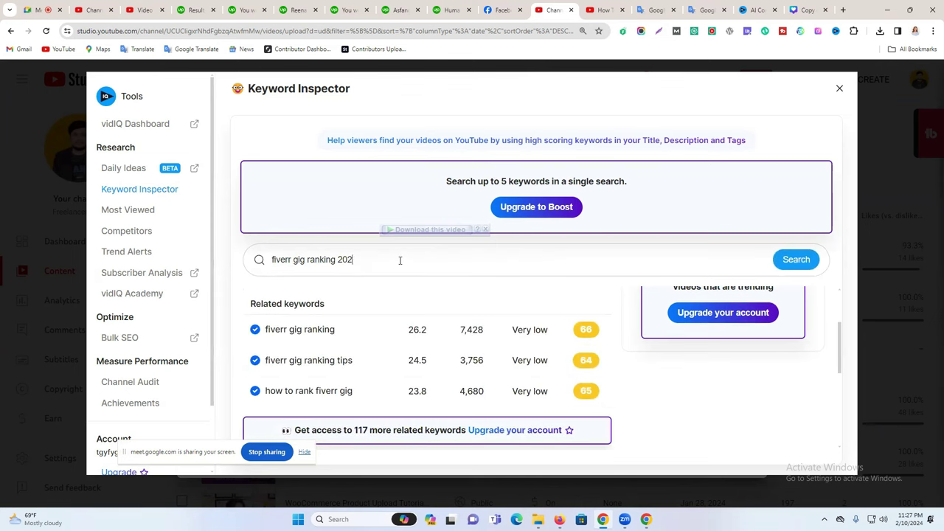
Search 'fiverr gig ranking 2024' and '2025' in Keyword Inspector and add both as keywords.
key("Return")
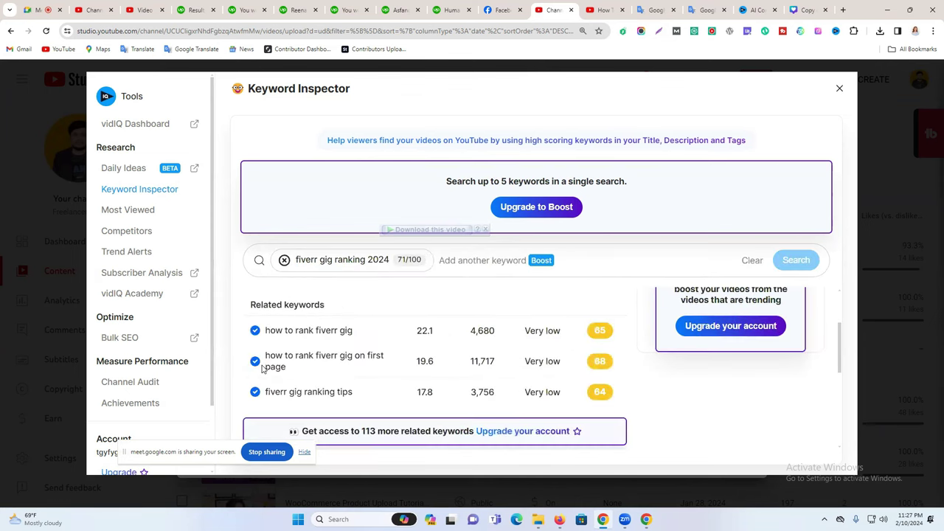
scroll(371, 339, "down", 1)
scroll(363, 347, "up", 3)
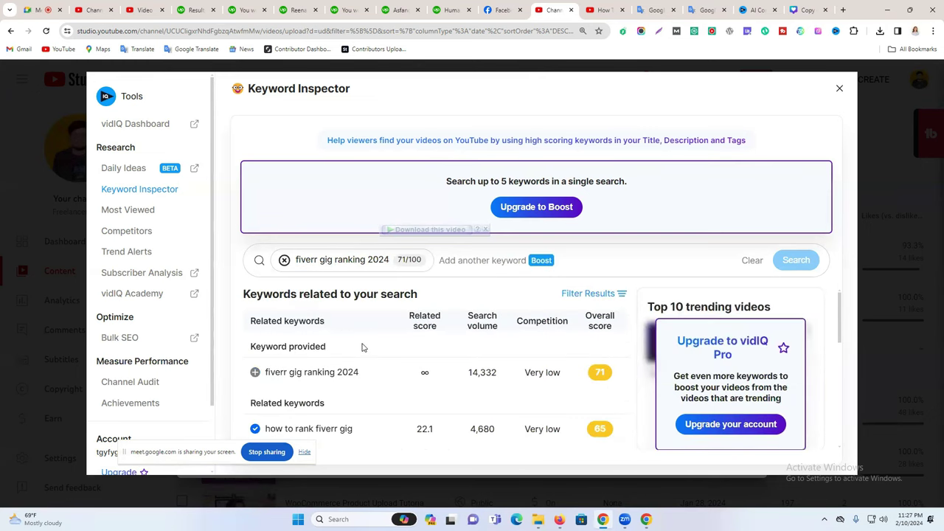
left_click(255, 373)
left_click(397, 259)
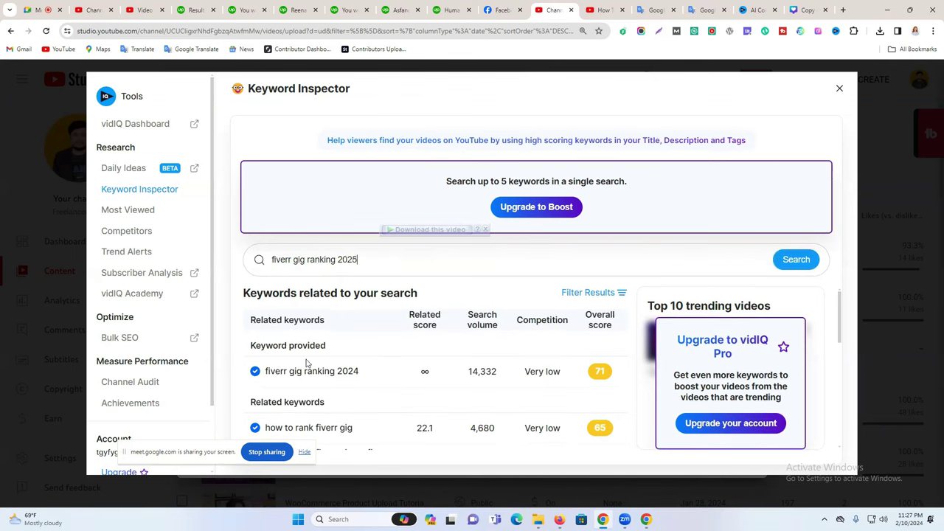
left_click(801, 263)
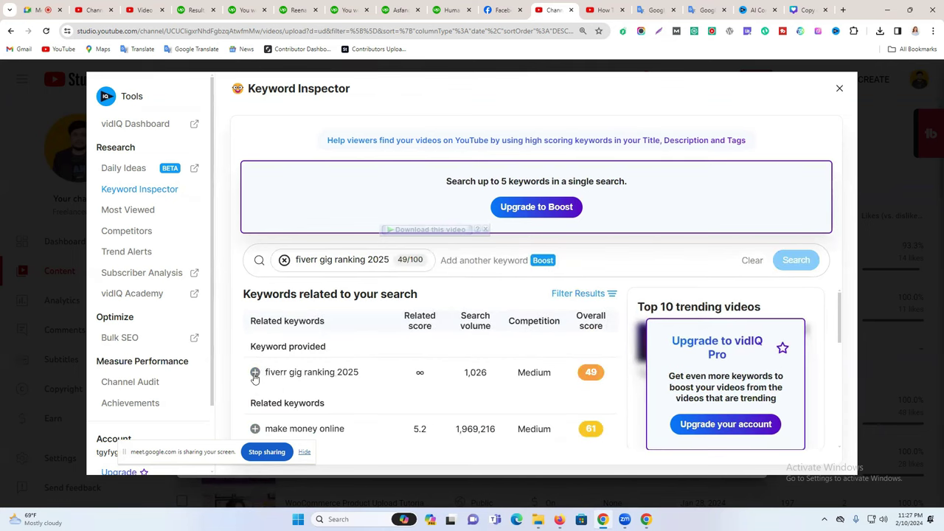
left_click(256, 373)
Add 'fiverr' and 'how to make money online', then close the Keyword Inspector.
scroll(295, 361, "down", 1)
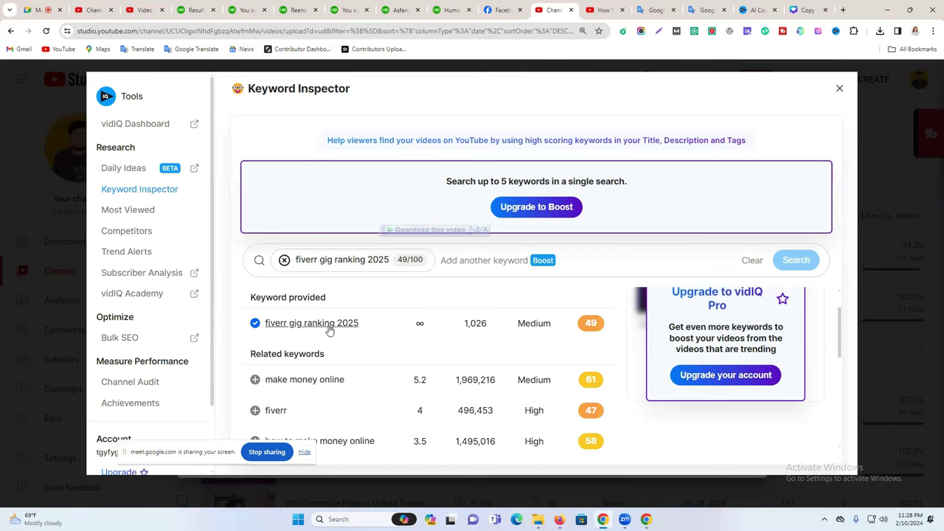
scroll(295, 346, "down", 1)
left_click(255, 362)
left_click(255, 392)
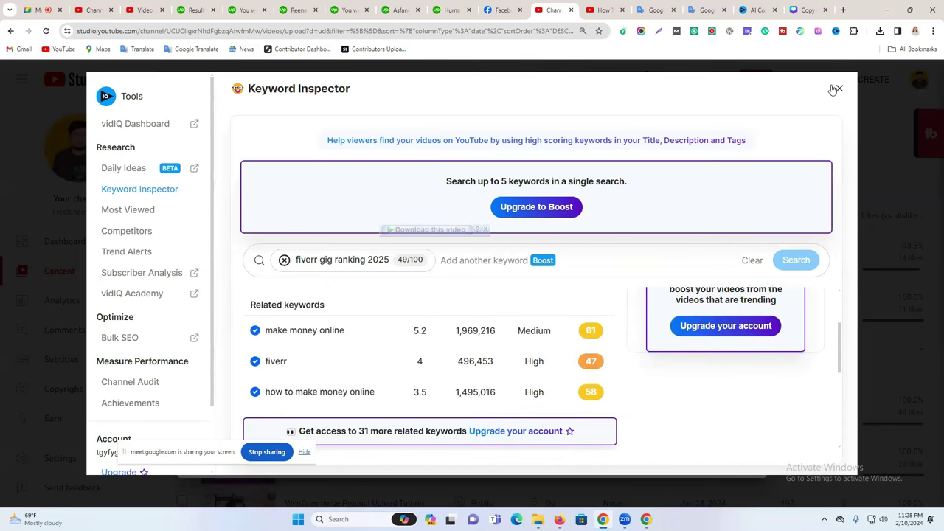
left_click(840, 88)
scroll(425, 330, "up", 15)
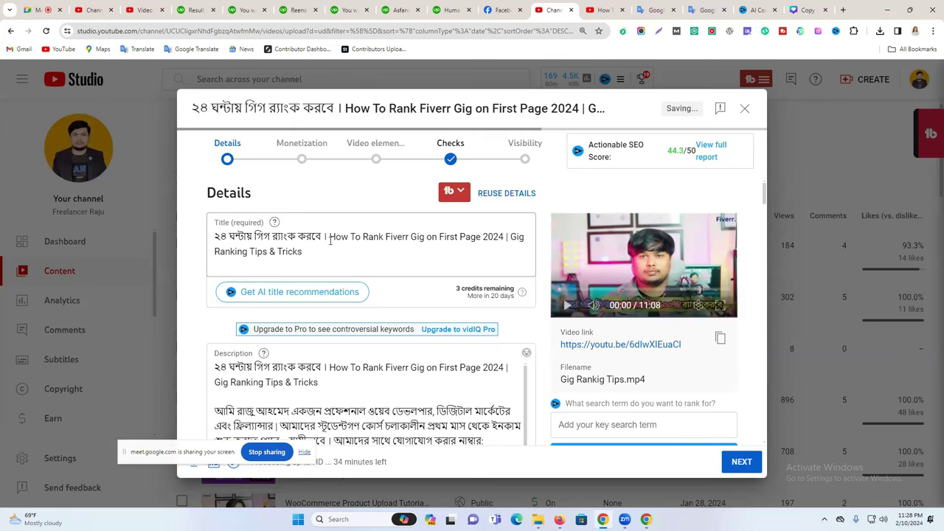
Generate tags on rapidtags.io from the video's copied English title.
left_click_drag(330, 239, 302, 252)
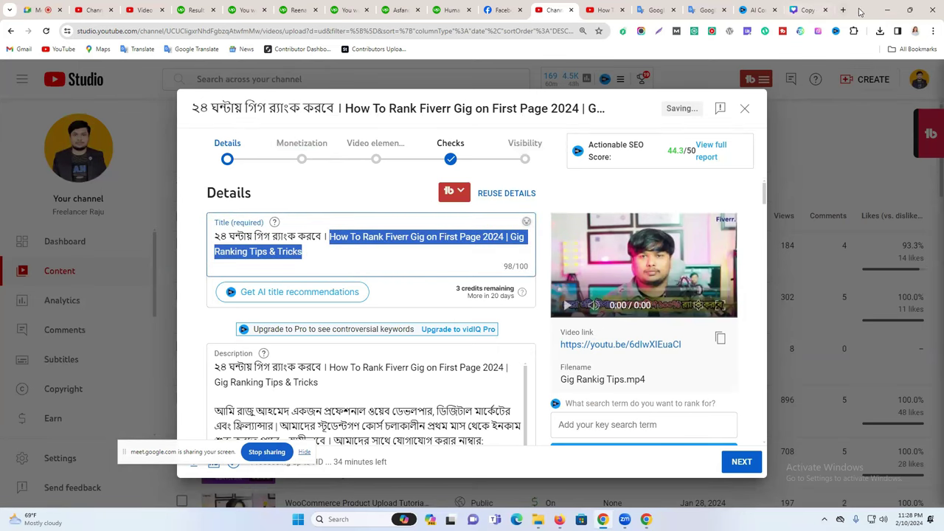
left_click(846, 11)
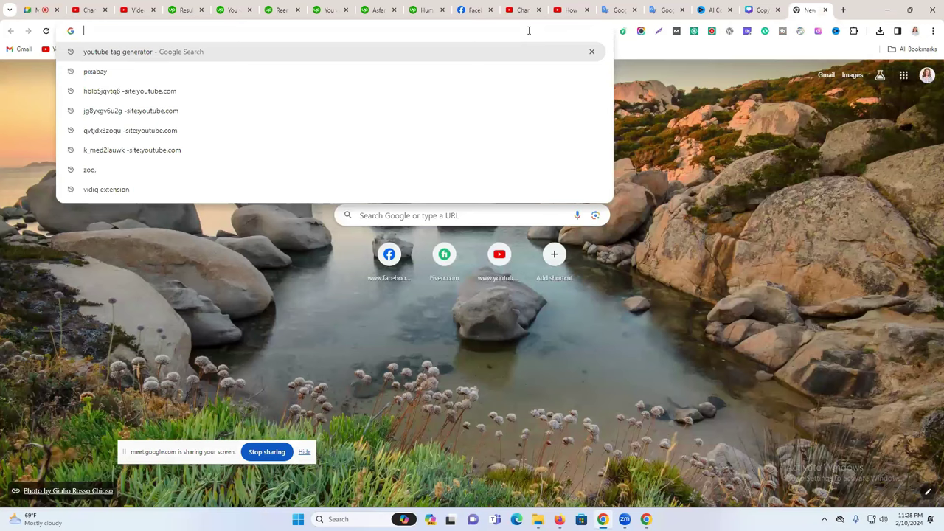
key("Down")
key("Return")
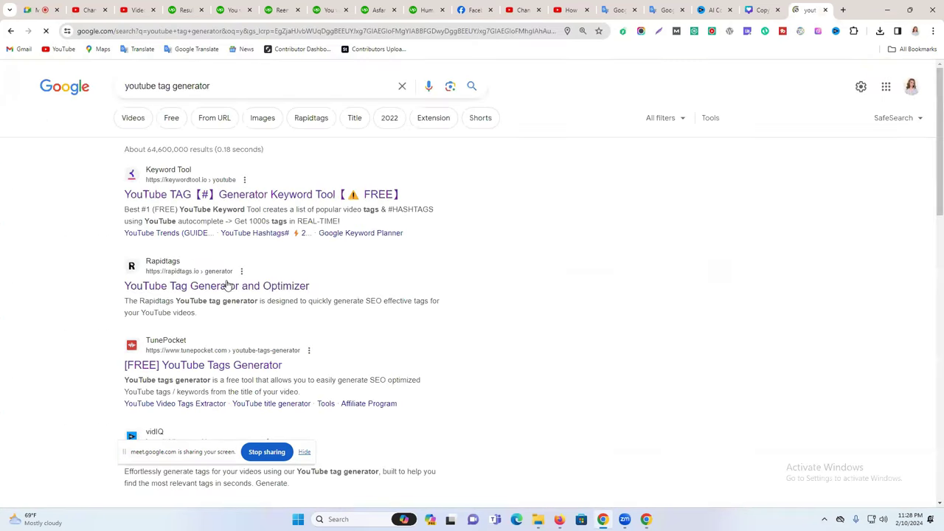
left_click(407, 261)
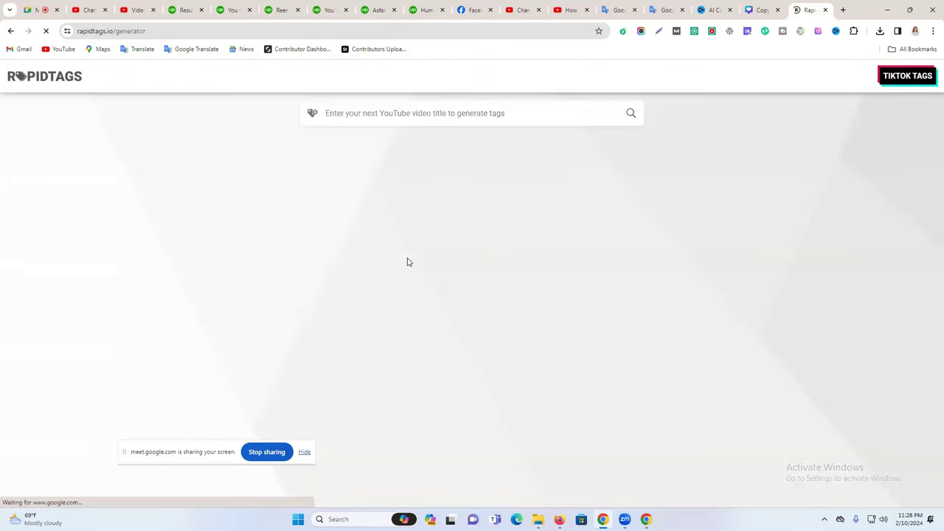
left_click(407, 115)
key("ctrl+v")
left_click(631, 114)
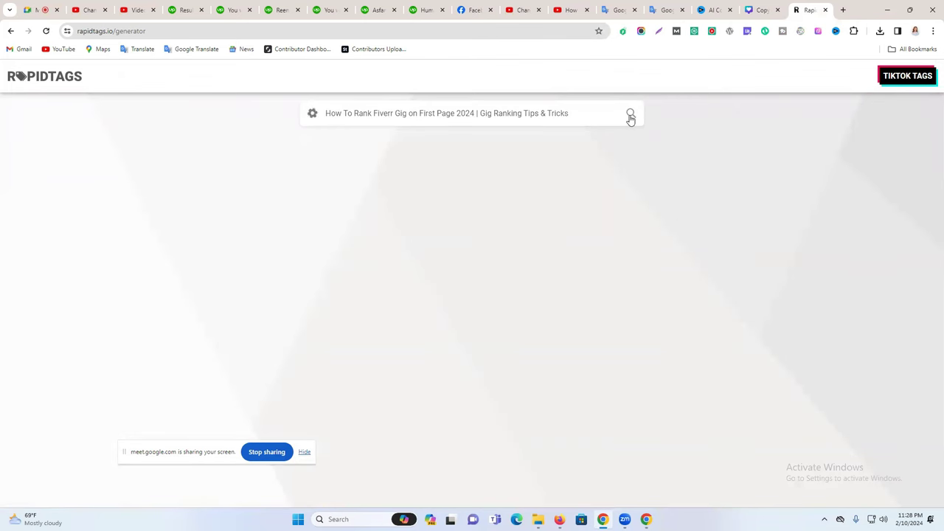
Remove the 2023, 2021, 'fiverr gig ranking 2023' and 'seo fiverr gig rank on first page' tags.
left_click(462, 265)
left_click(461, 320)
left_click(537, 292)
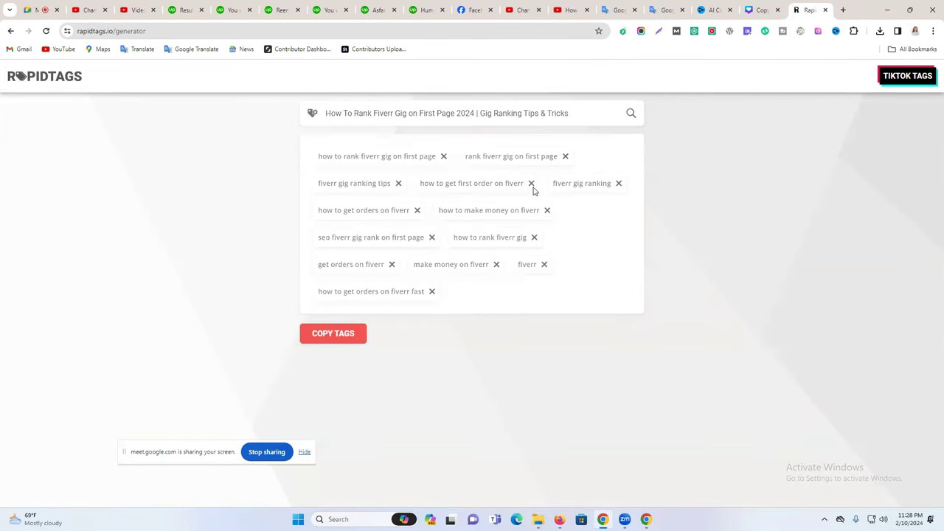
left_click(433, 238)
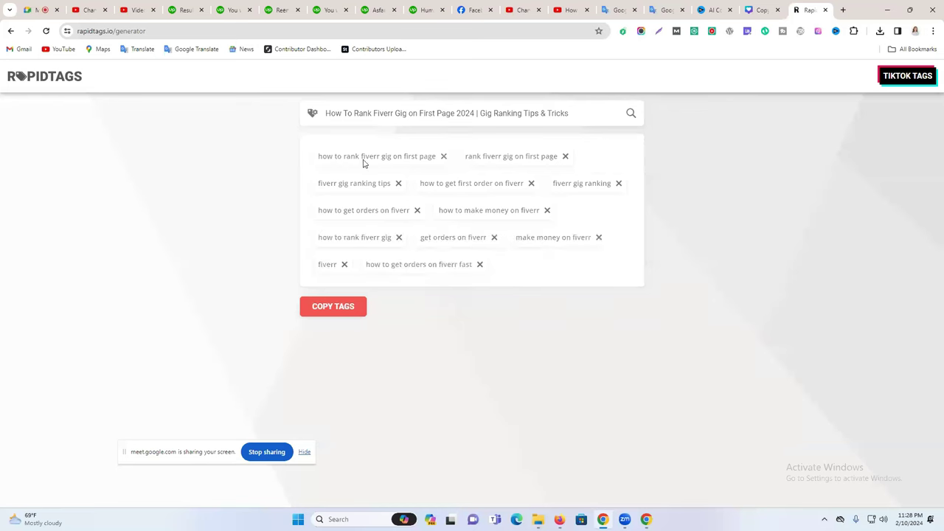
Paste the copied Rapidtags tags into the video's Tags and drop the 'on first page 2023' tag.
left_click(345, 306)
left_click(572, 10)
left_click(520, 5)
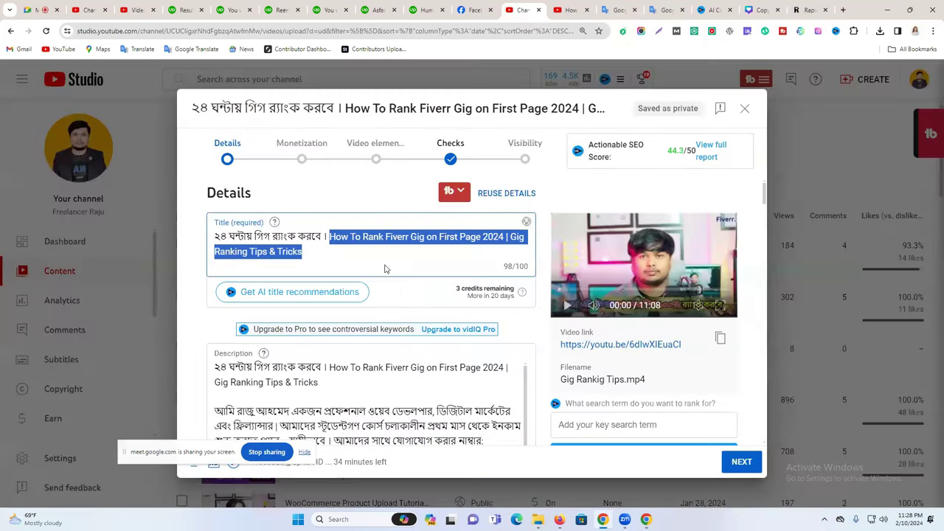
scroll(401, 310, "down", 10)
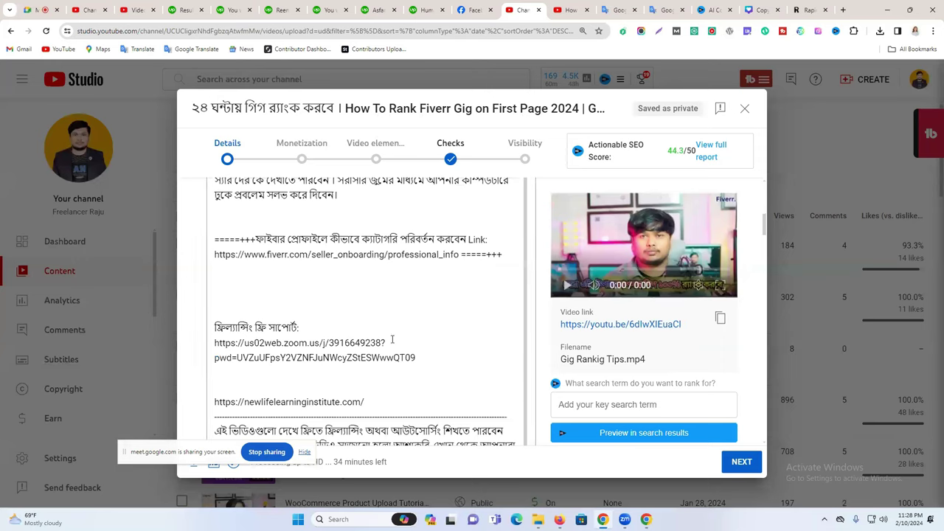
scroll(384, 347, "down", 15)
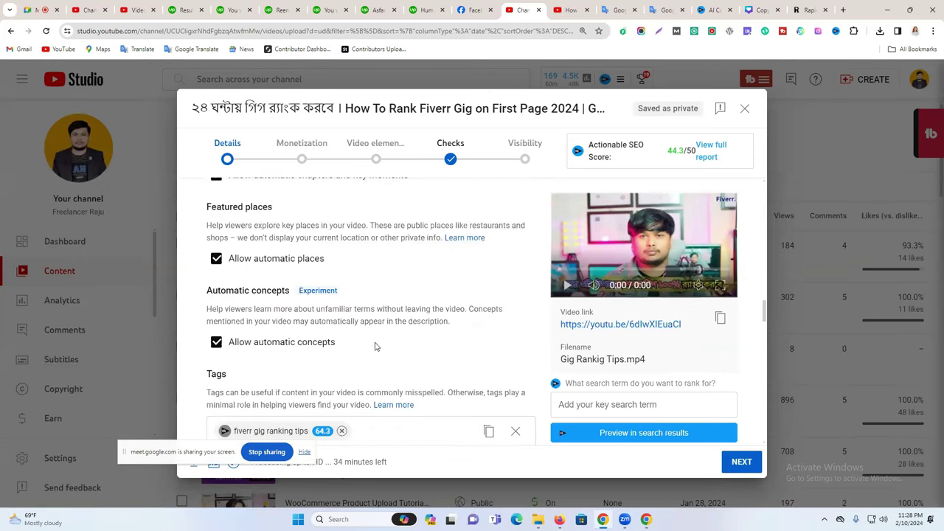
scroll(413, 346, "down", 2)
left_click(394, 361)
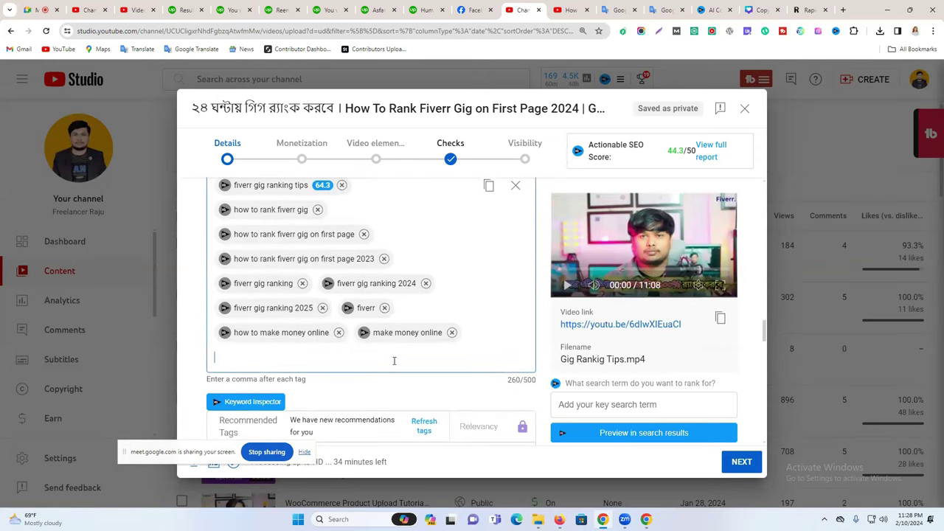
key("ctrl+v")
left_click(384, 258)
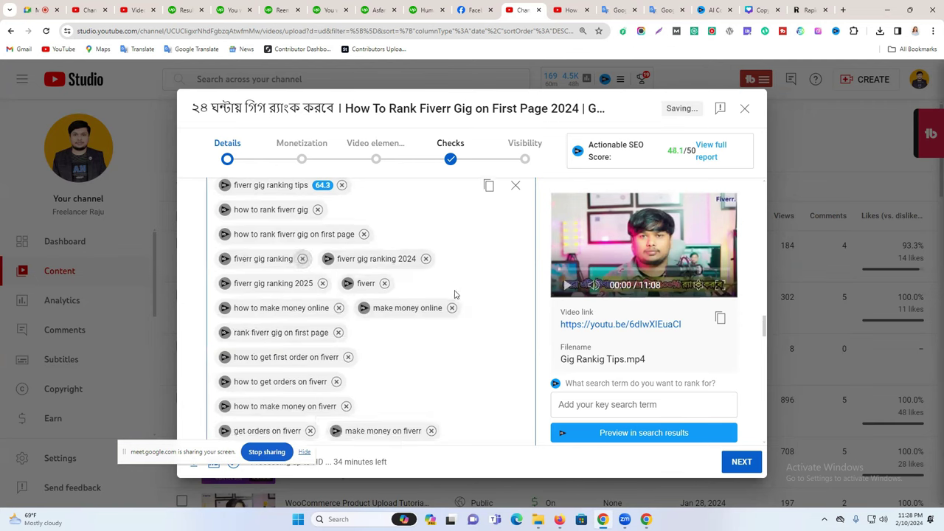
Highlight the 48.1/50 SEO score and the 424/500 tag character count.
scroll(457, 310, "down", 3)
left_click_drag(677, 146, 667, 151)
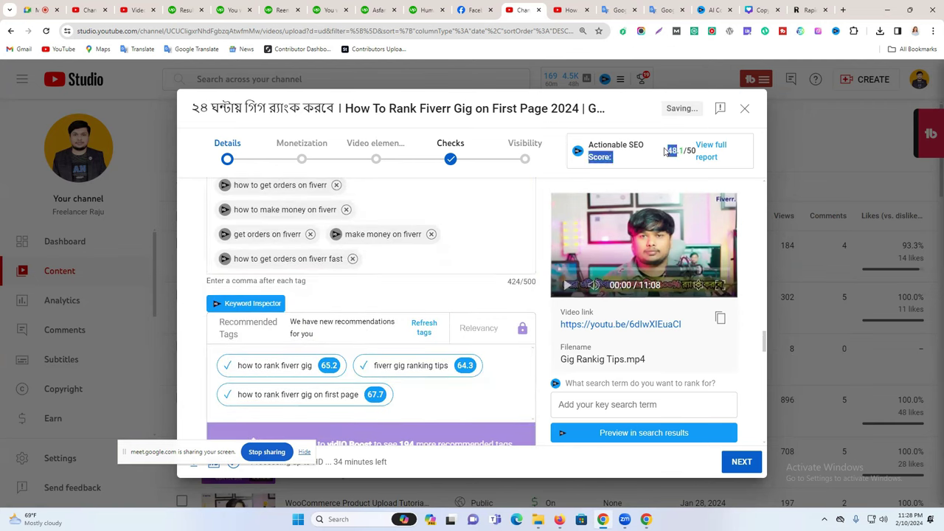
scroll(348, 348, "down", 2)
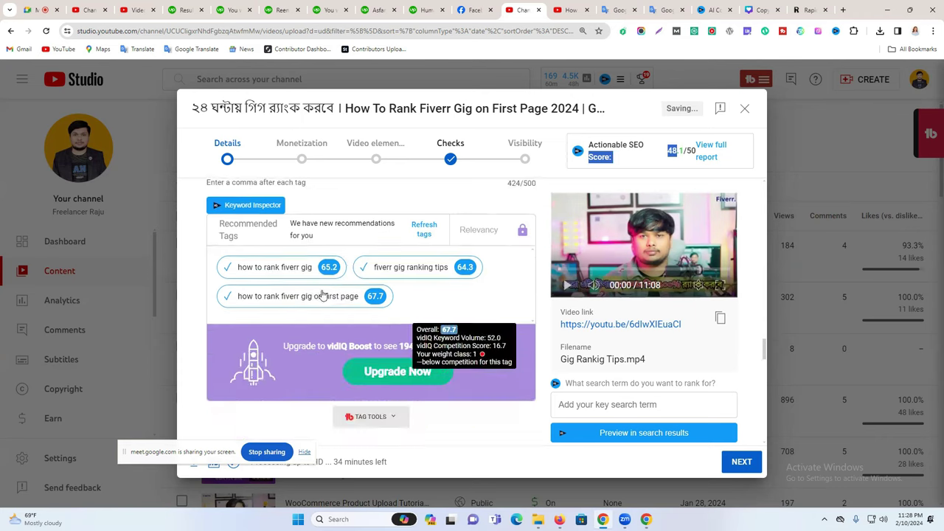
scroll(379, 333, "down", 2)
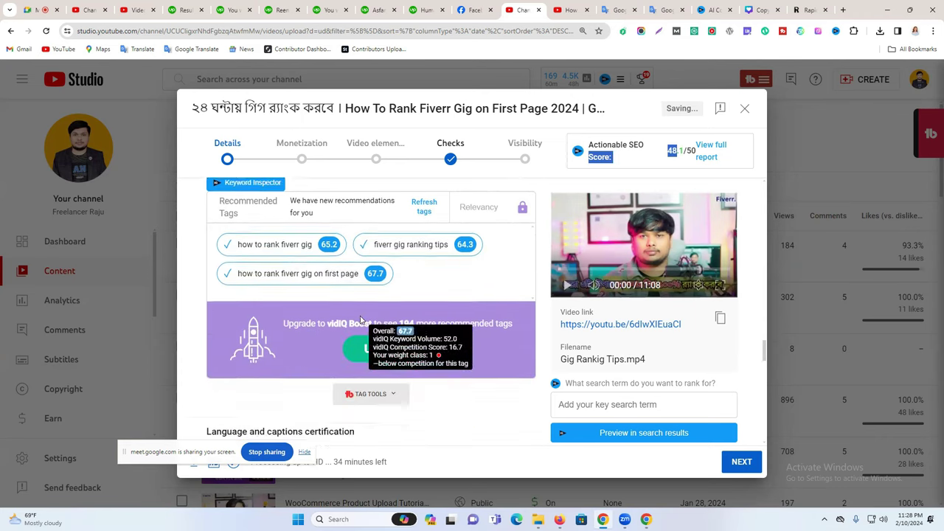
scroll(388, 317, "up", 4)
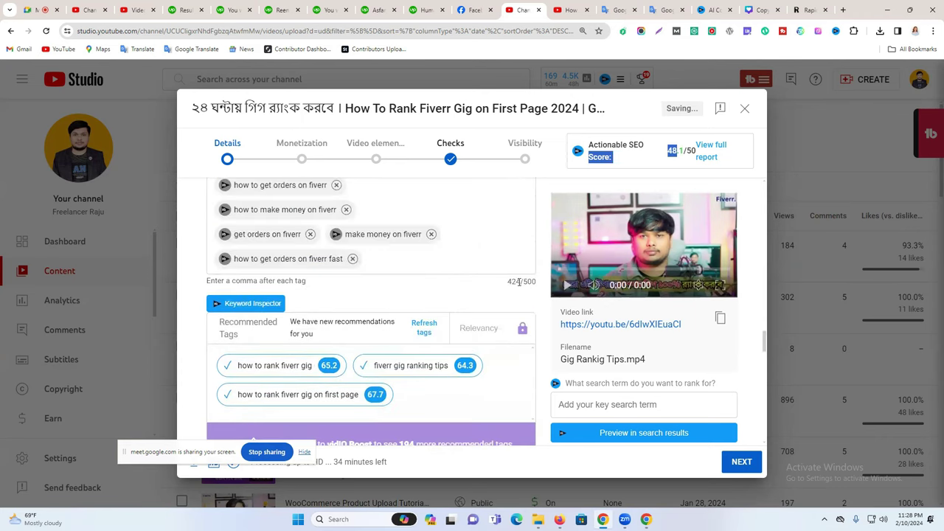
left_click_drag(519, 282, 457, 283)
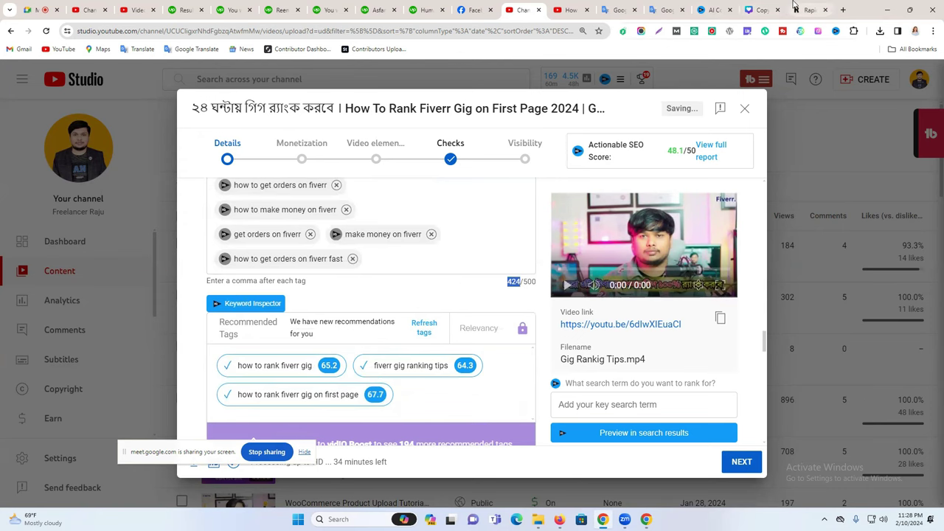
left_click(809, 9)
Regenerate tags for 'Gig Ranking Tips & Tricks' and remove the 2020–2024 and bangla dated tags.
left_click_drag(481, 112, 280, 133)
key("BackSpace")
key("Return")
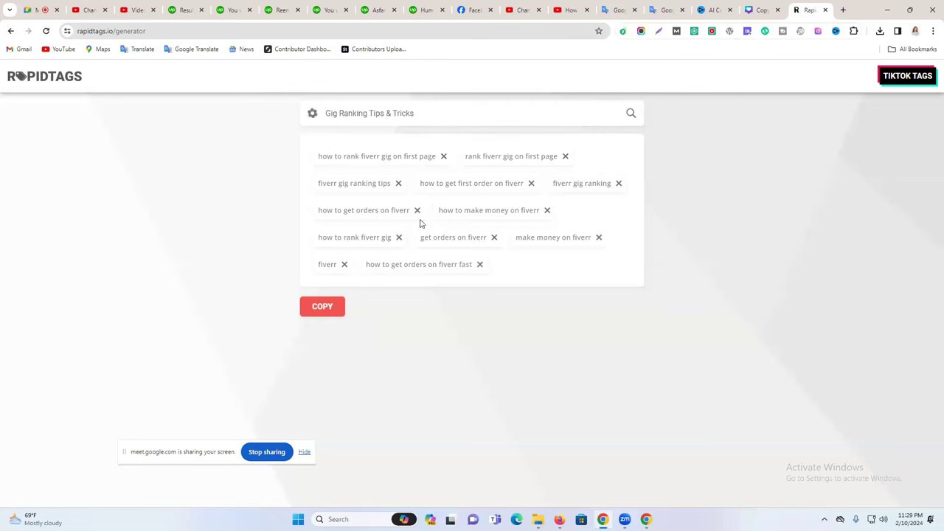
left_click(579, 238)
left_click(589, 211)
left_click(591, 156)
left_click(402, 211)
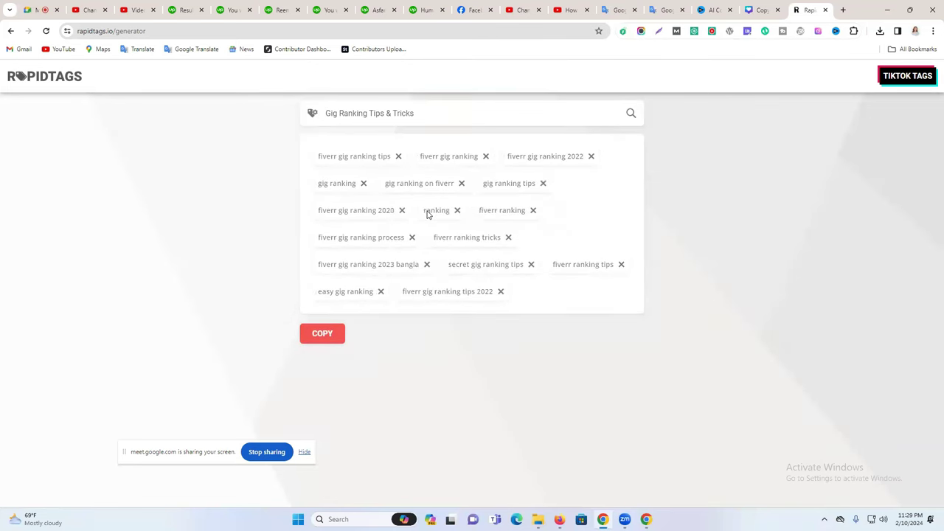
left_click(402, 210)
left_click(426, 238)
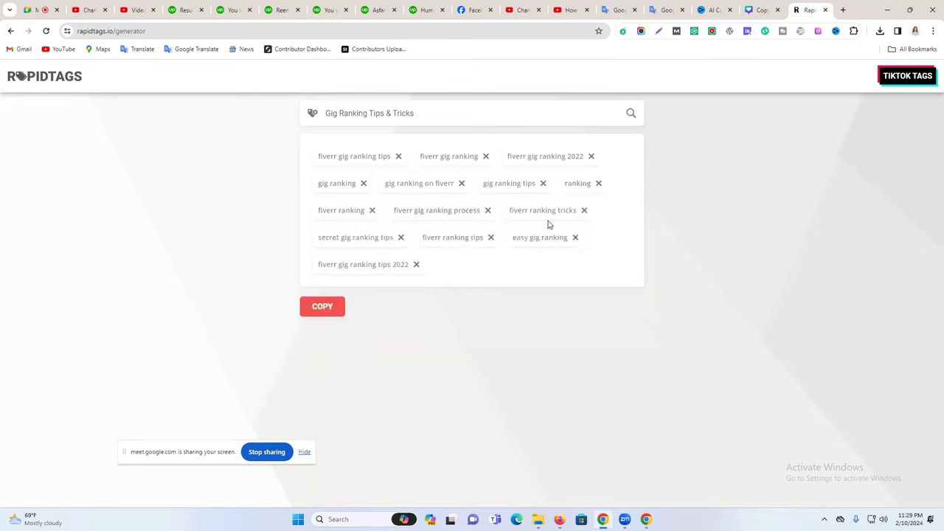
left_click(417, 265)
left_click(591, 157)
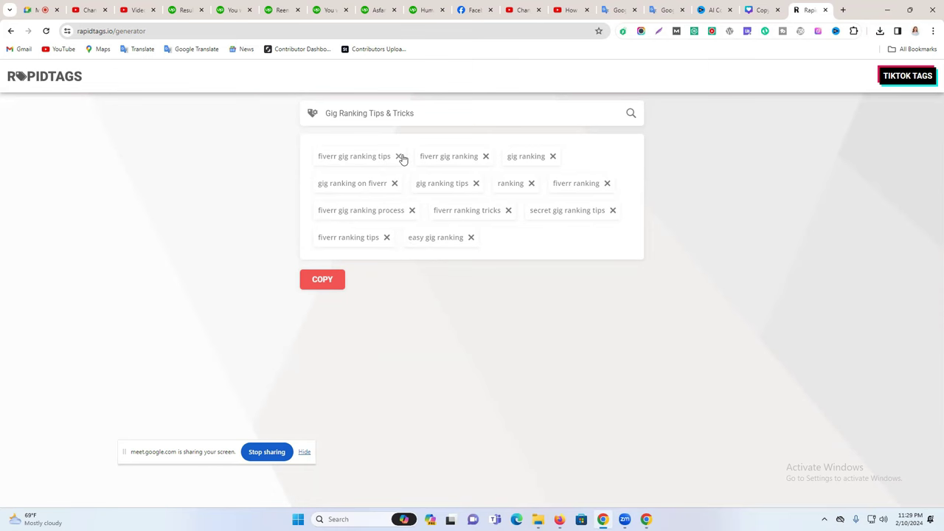
Copy the new tag list and return to the YouTube Studio tab.
left_click(322, 280)
left_click(562, 9)
key("ctrl+shift+Tab")
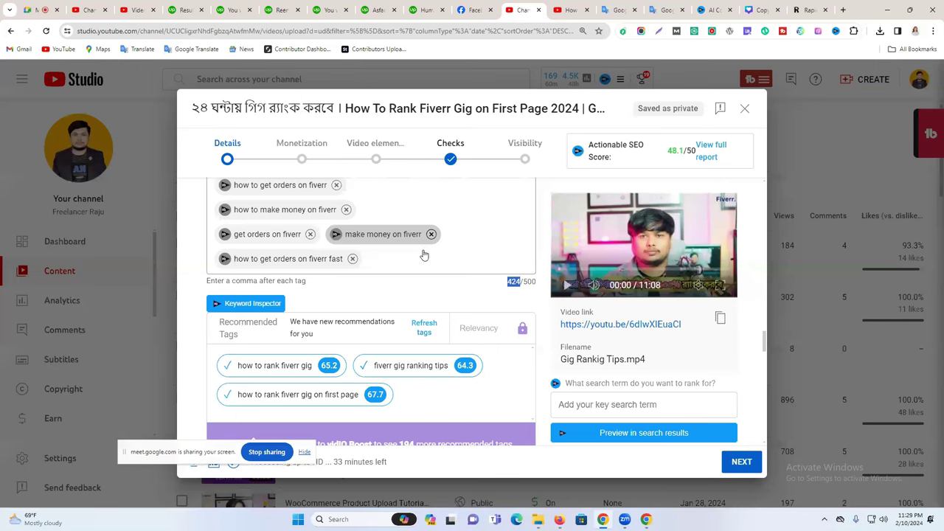
Paste the new tags, removing 'how to make money online', the 'get orders' tags and 'fiverr ranking tricks' to fit 487/500.
left_click(424, 255)
key("ctrl+v")
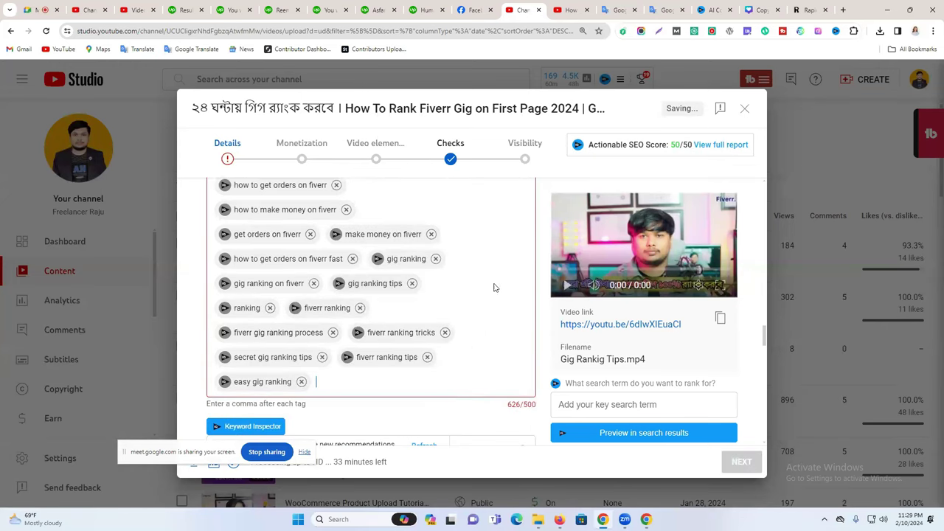
scroll(325, 278, "up", 3)
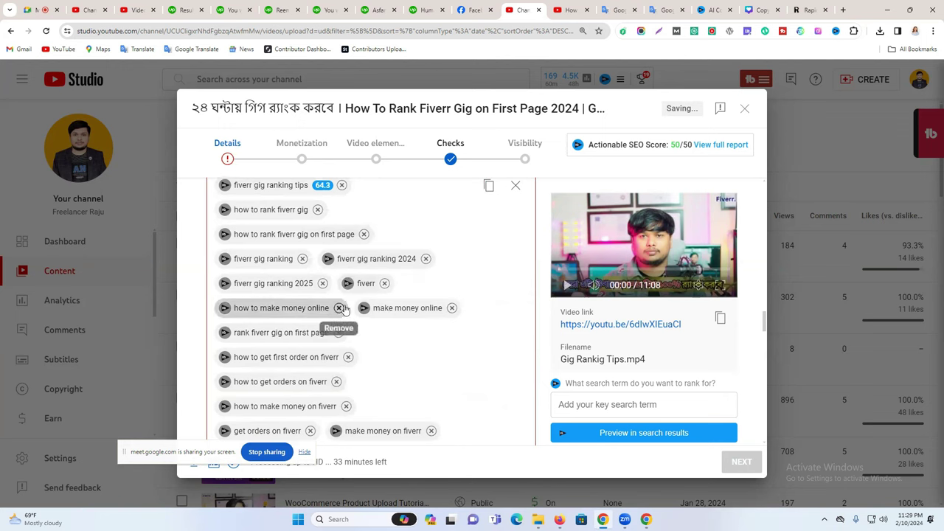
left_click(340, 308)
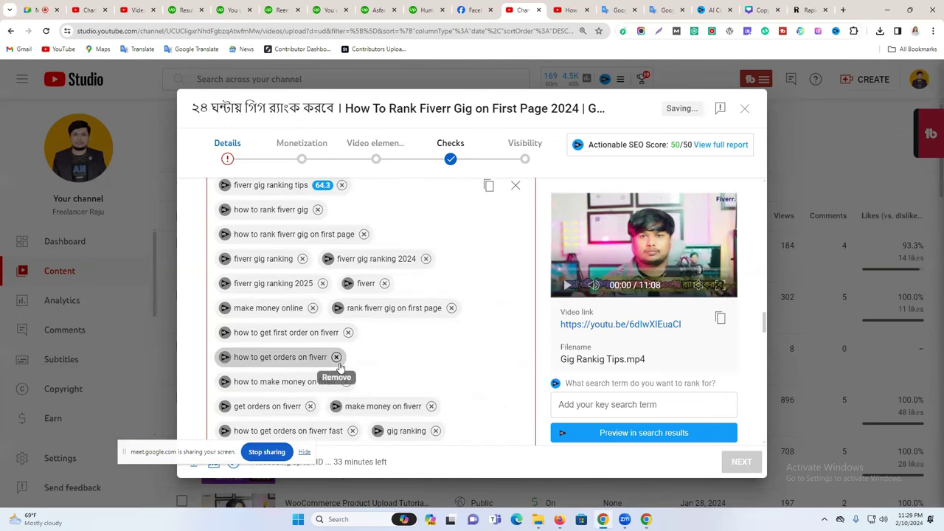
left_click(337, 357)
scroll(394, 352, "down", 1)
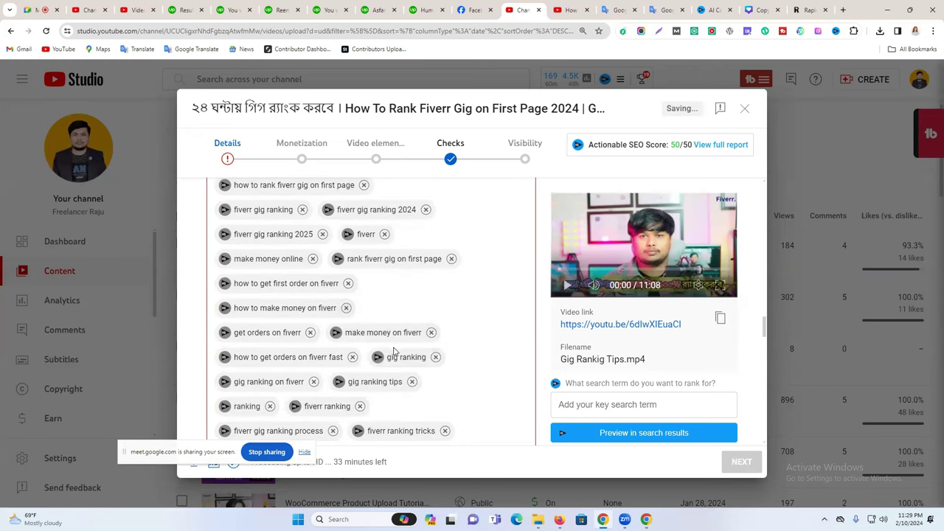
left_click(310, 332)
scroll(391, 336, "down", 2)
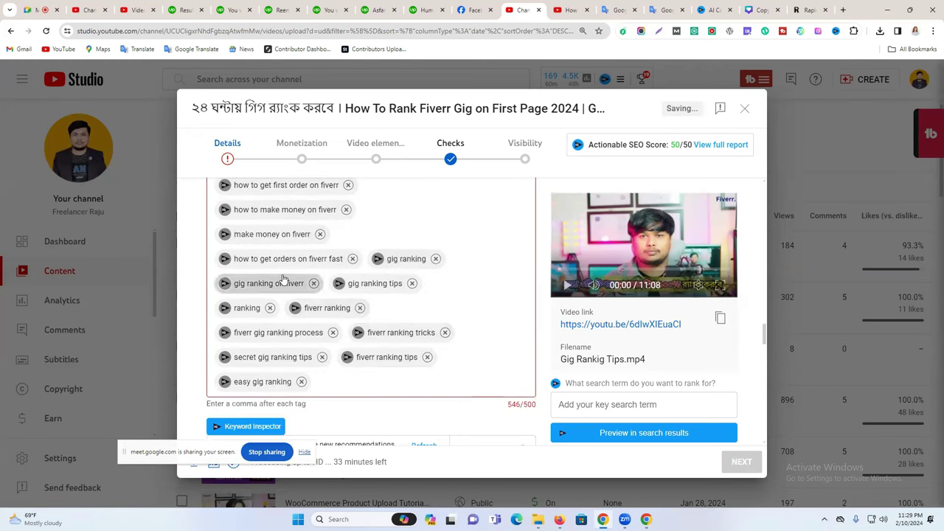
left_click(353, 260)
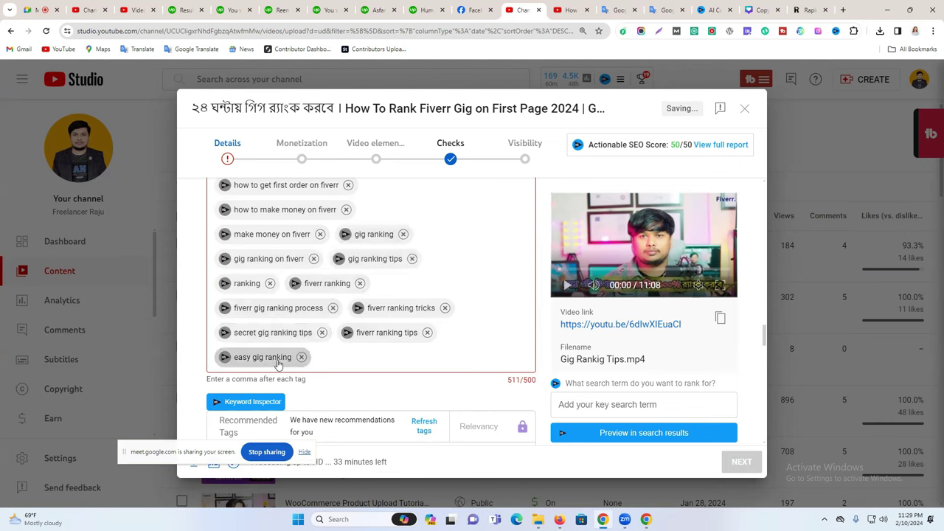
left_click(445, 307)
Highlight the 50/50 SEO score.
scroll(599, 305, "up", 1)
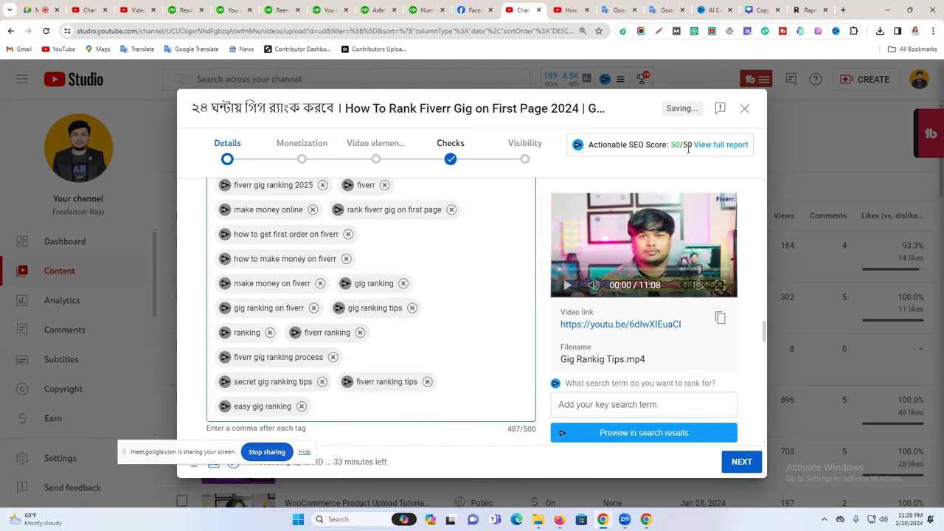
left_click_drag(684, 145, 737, 155)
left_click(684, 159)
left_click_drag(673, 144, 695, 146)
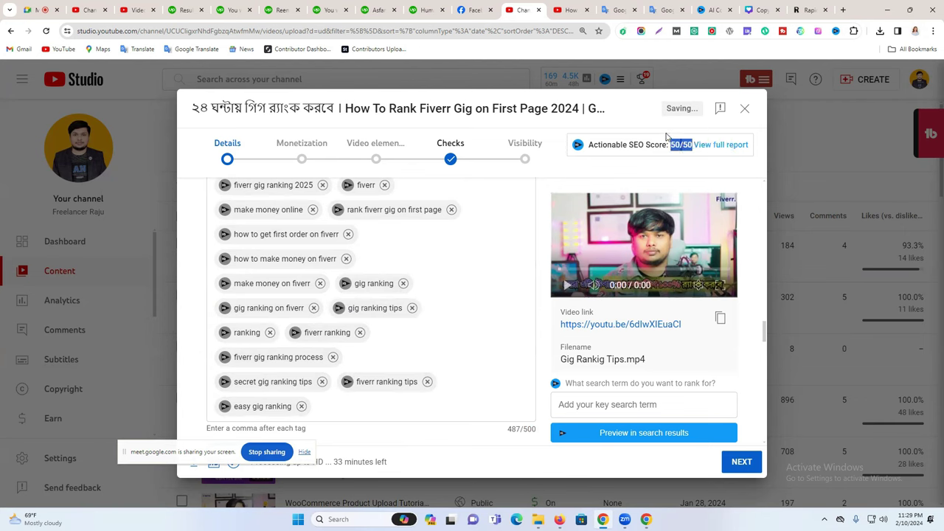
scroll(426, 263, "down", 3)
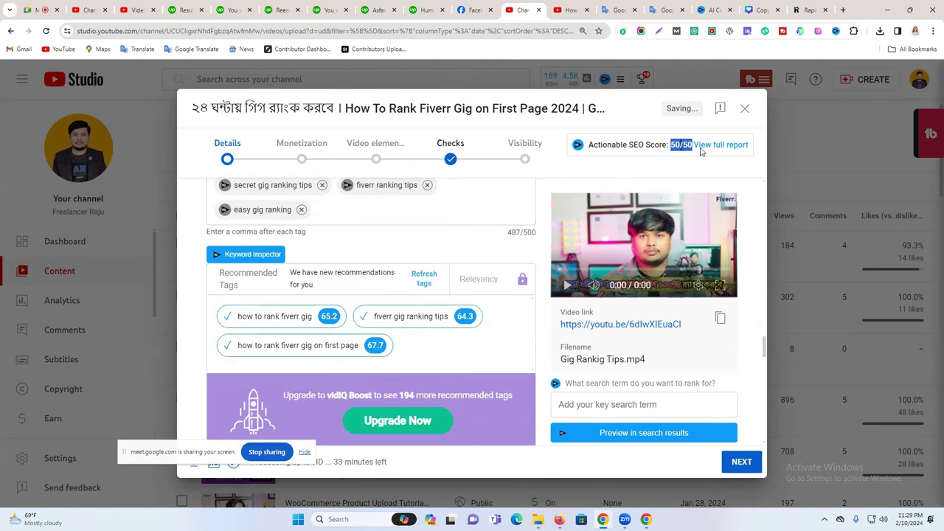
left_click_drag(671, 144, 639, 144)
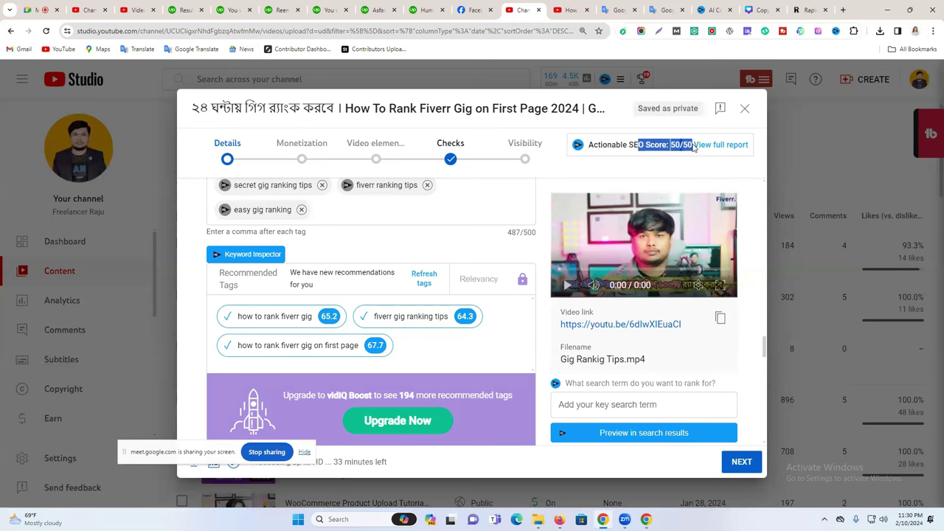
Advance to the Monetization step and switch ads On with mid-roll ads enabled.
scroll(411, 264, "down", 3)
scroll(412, 264, "down", 10)
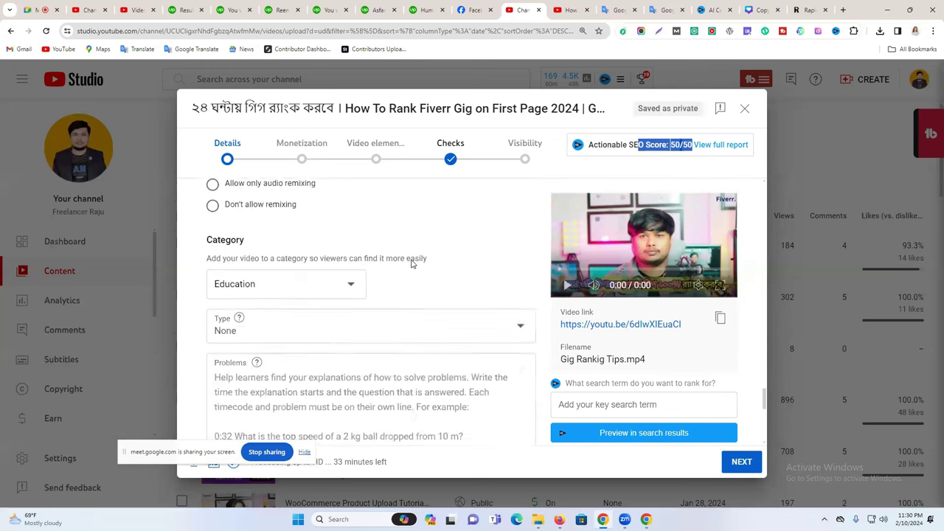
scroll(412, 264, "up", 6)
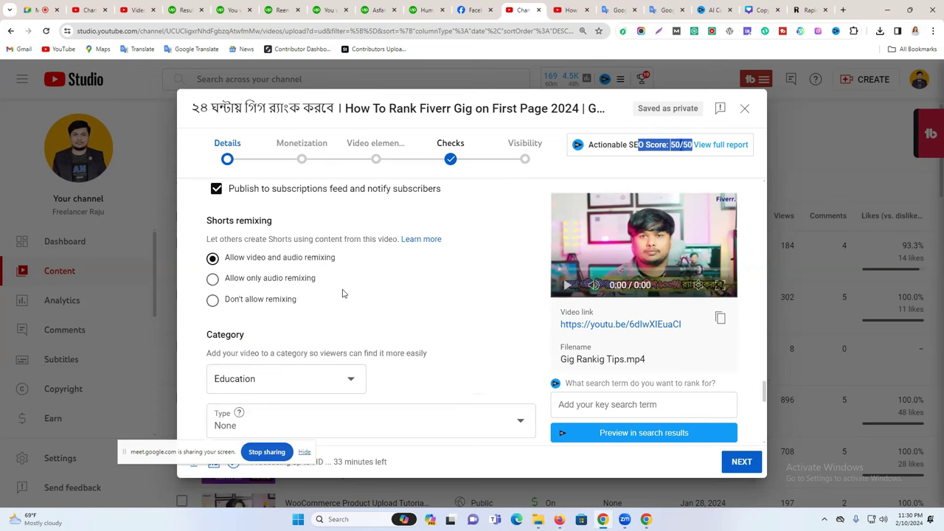
scroll(401, 271, "down", 8)
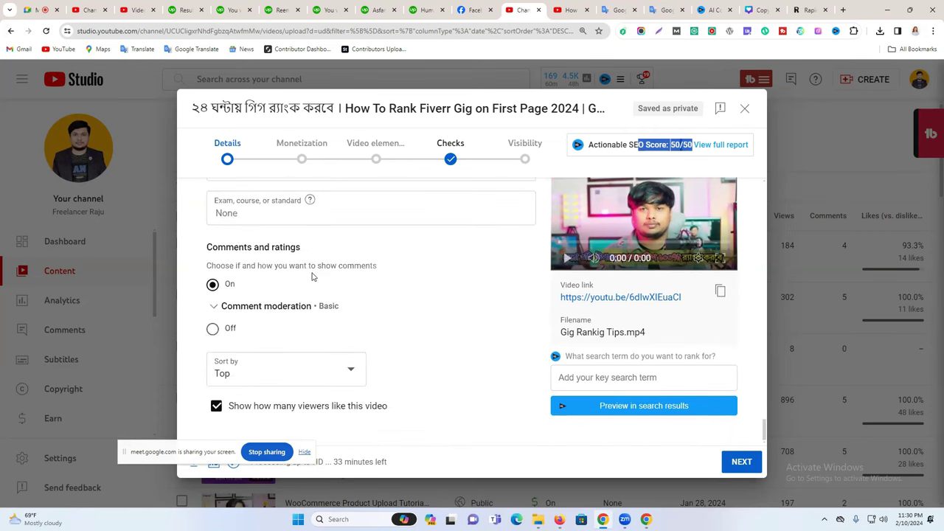
left_click(743, 463)
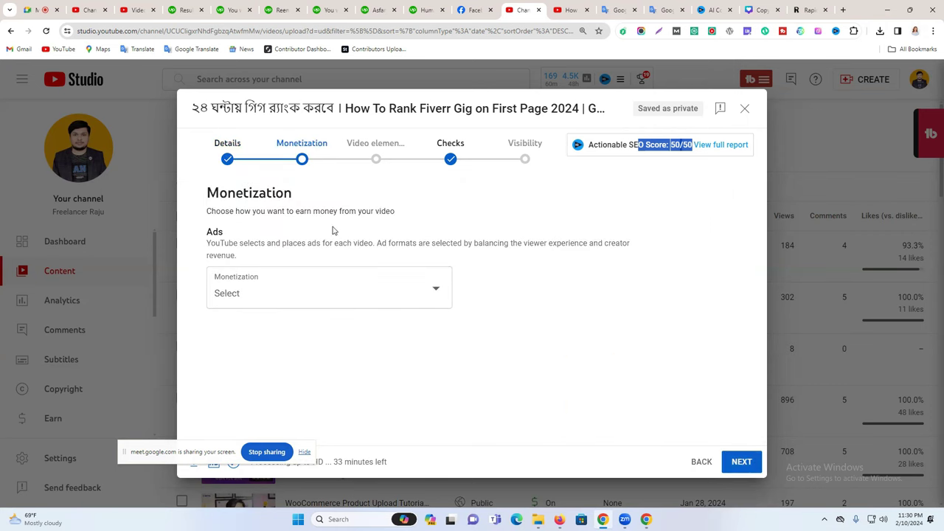
left_click(683, 276)
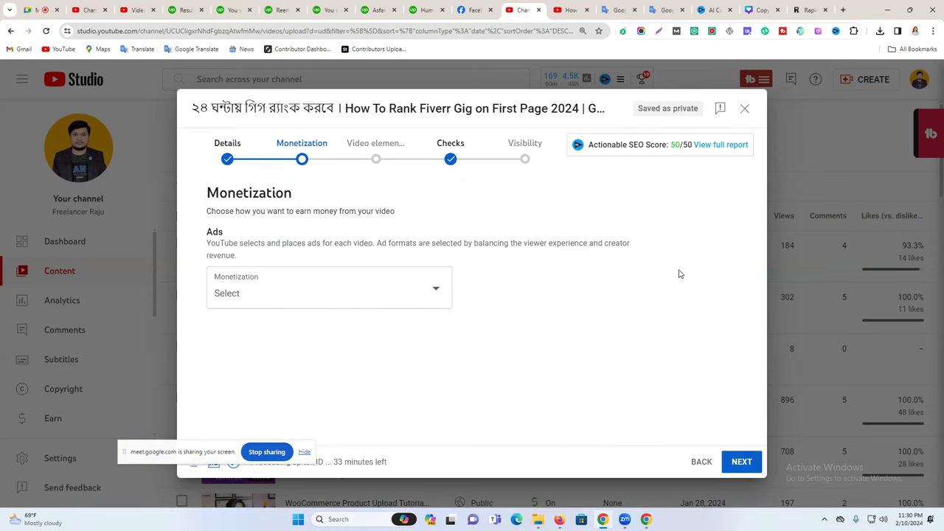
left_click(307, 301)
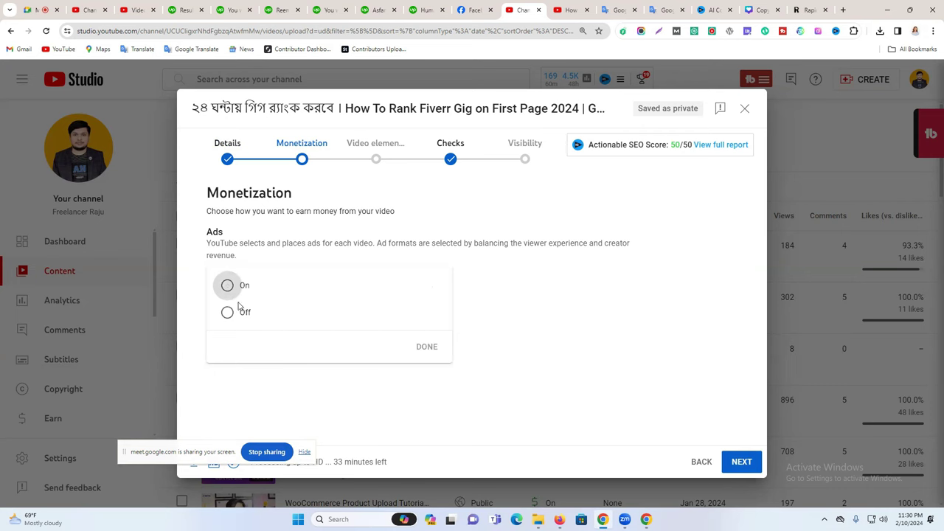
left_click(227, 286)
left_click(425, 347)
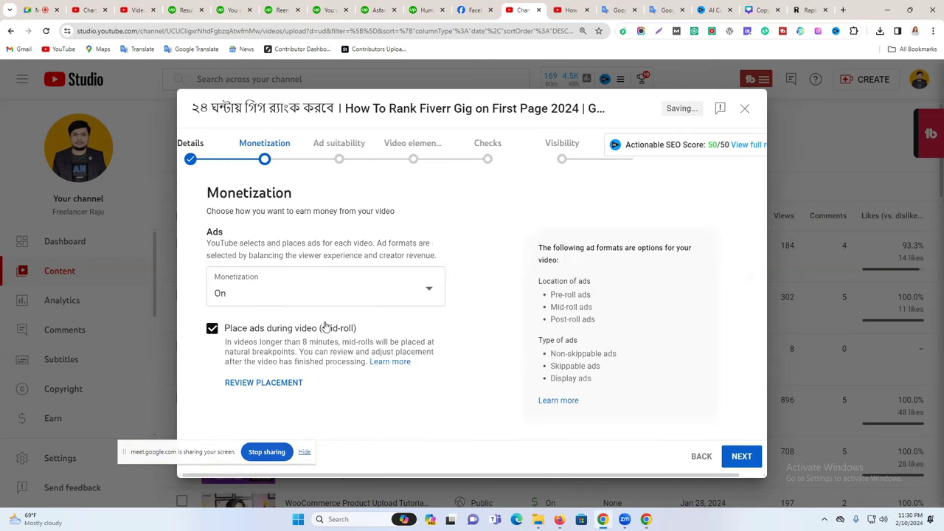
Place ad breaks at 00:00:00, 06:00:01 and 11:04:06, then confirm them.
left_click(257, 385)
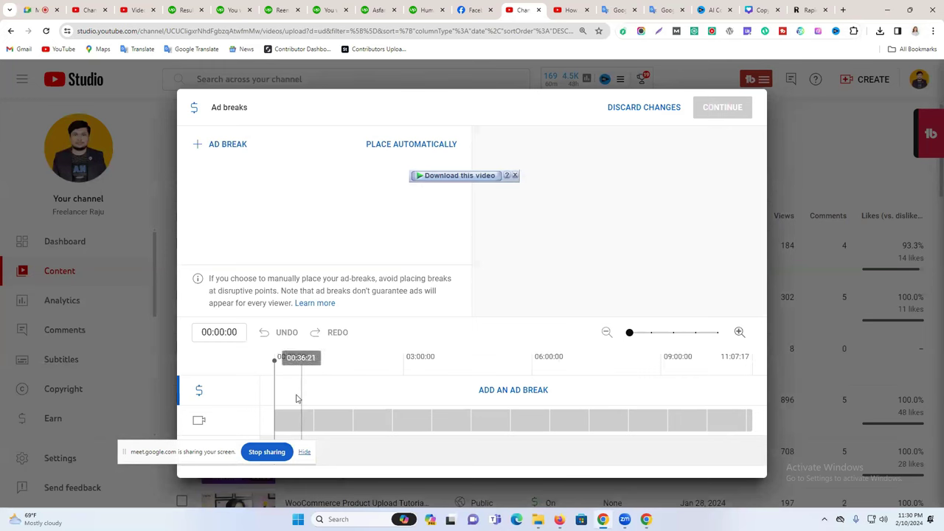
left_click(230, 147)
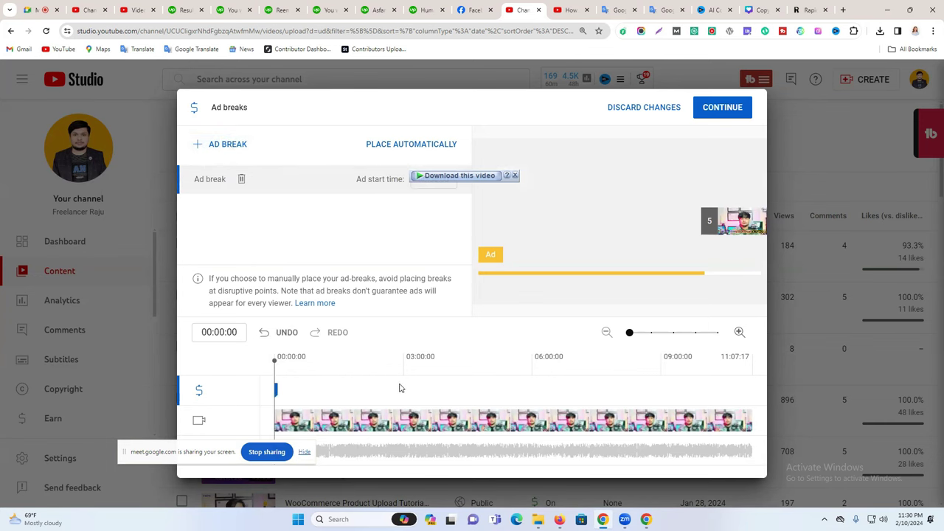
left_click(534, 370)
left_click(228, 145)
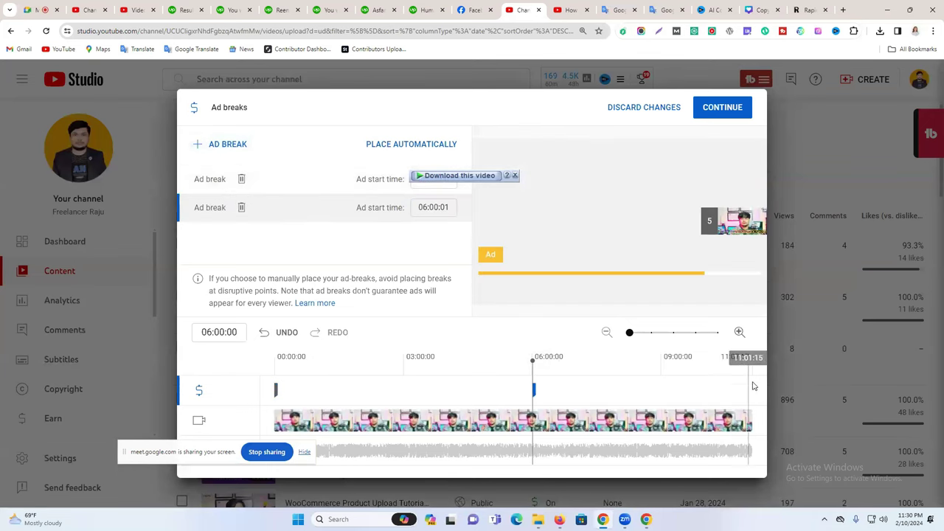
left_click(751, 377)
left_click(221, 145)
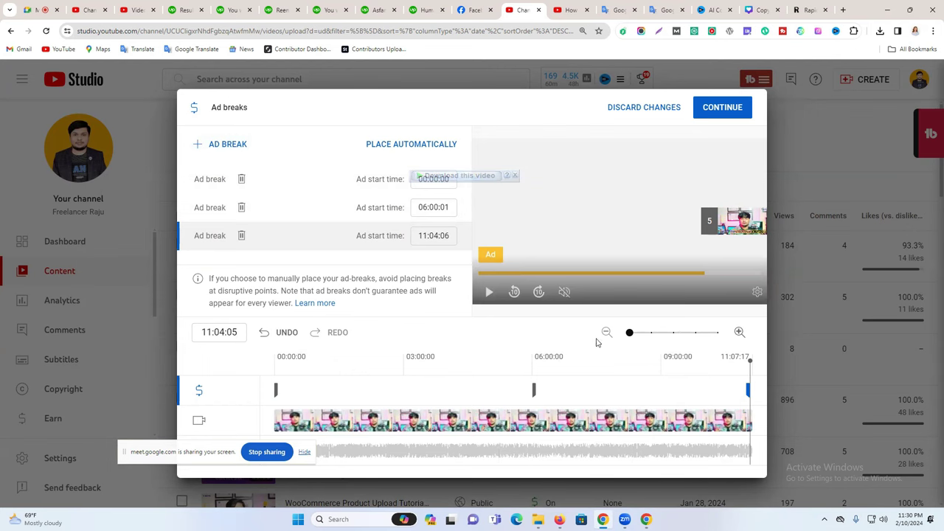
left_click(723, 109)
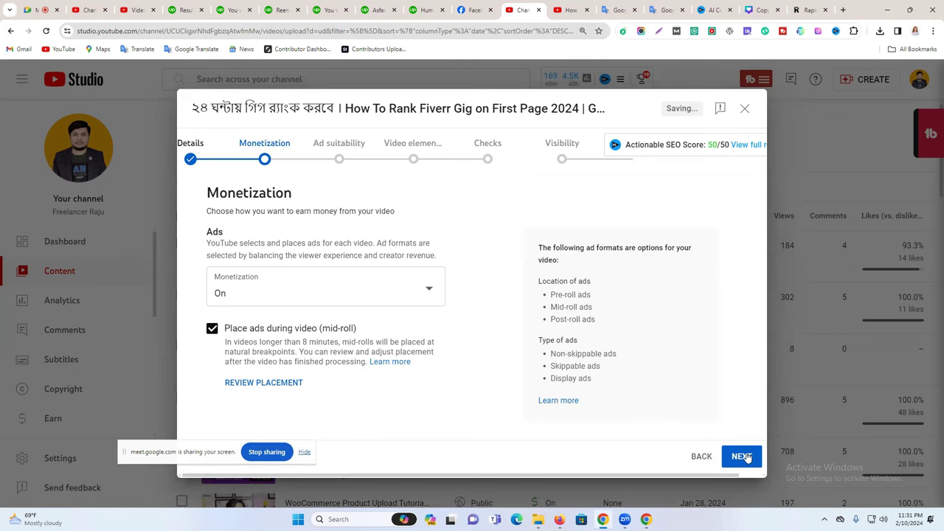
Submit a Safe for ads rating with 'None of the above' ticked.
left_click(743, 458)
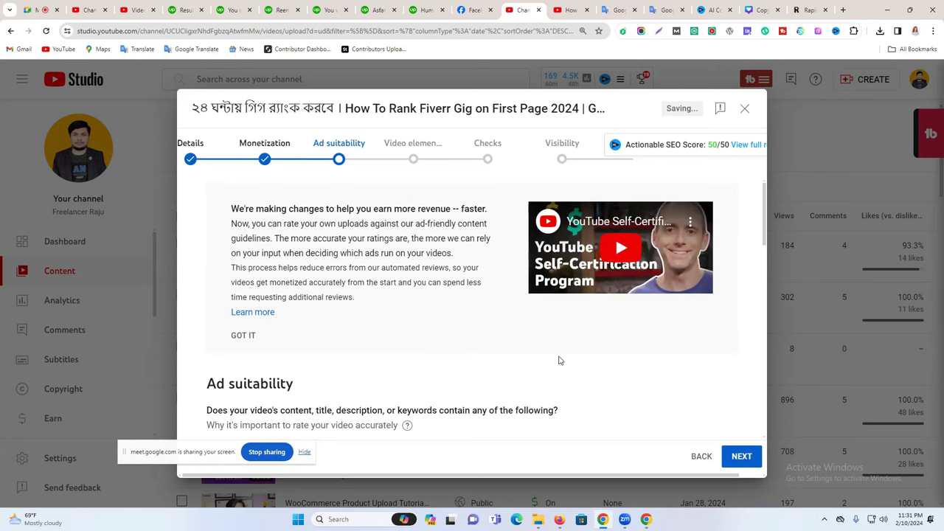
scroll(560, 360, "down", 8)
scroll(509, 356, "up", 5)
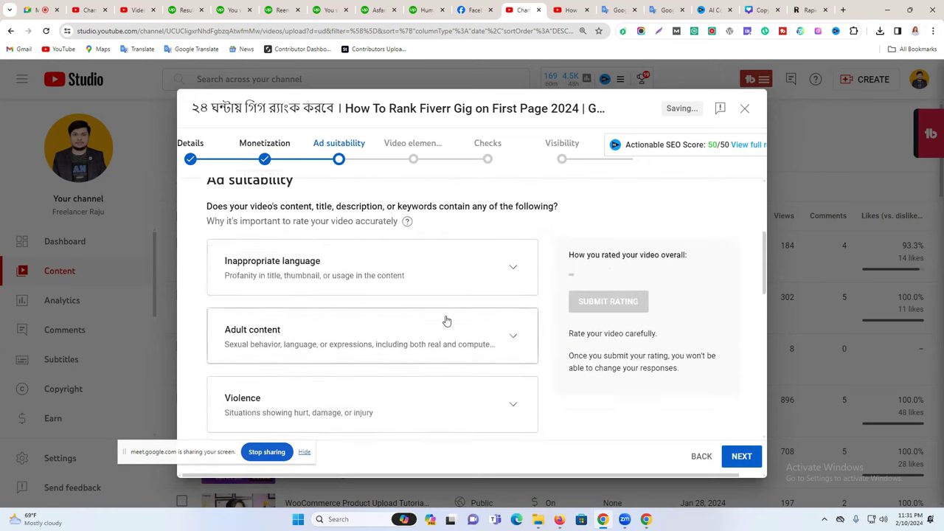
scroll(446, 321, "down", 10)
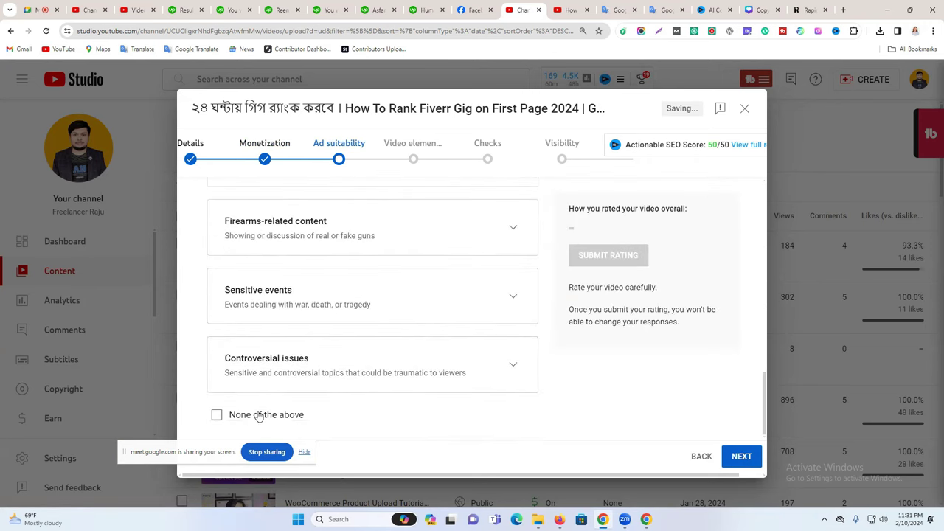
left_click(259, 416)
scroll(622, 221, "up", 2)
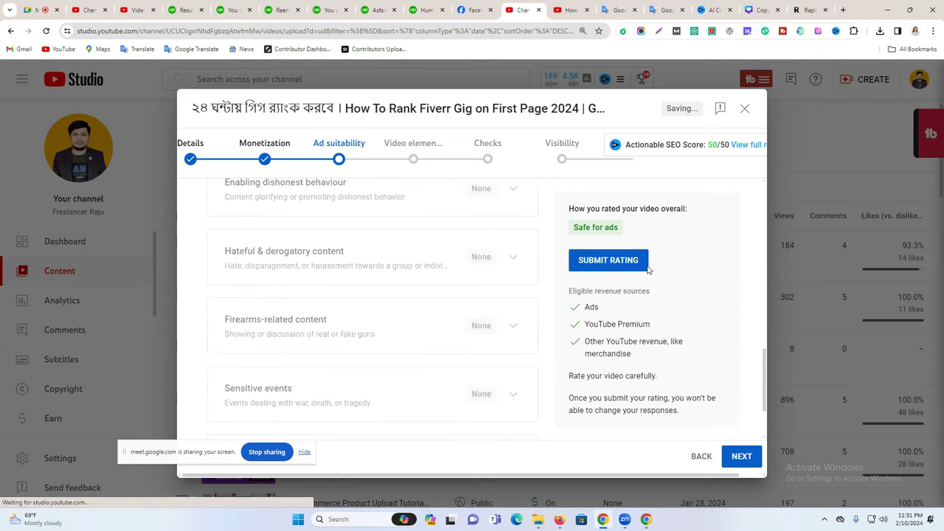
left_click(610, 262)
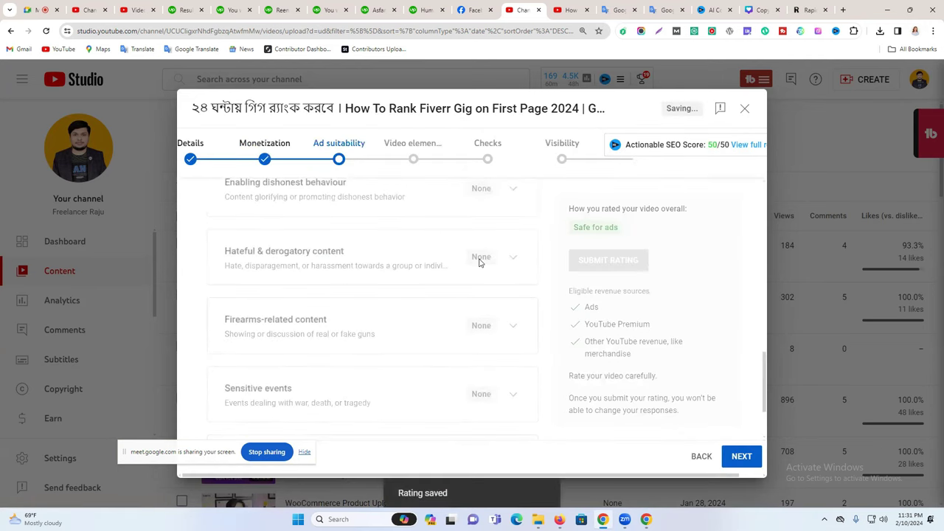
On the Video elements step, start adding subtitles typed manually.
scroll(501, 288, "down", 2)
left_click(742, 456)
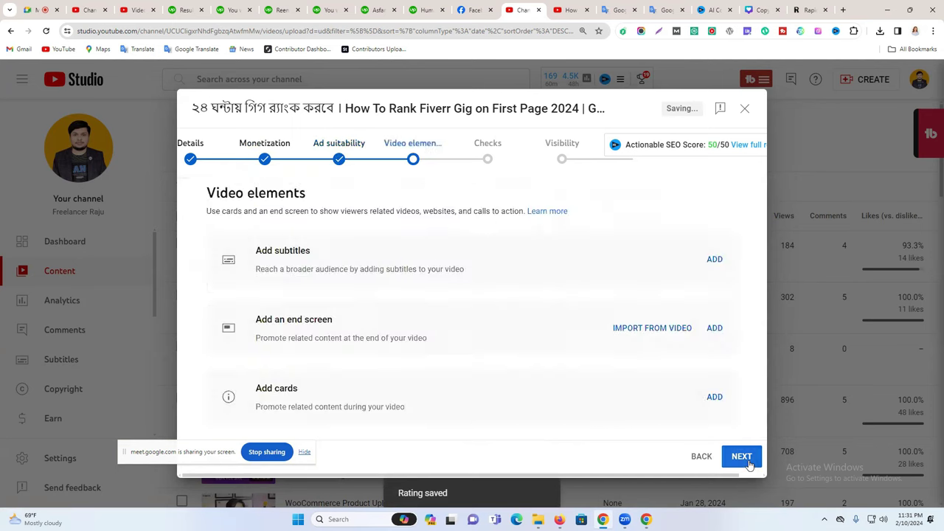
left_click_drag(257, 254, 362, 259)
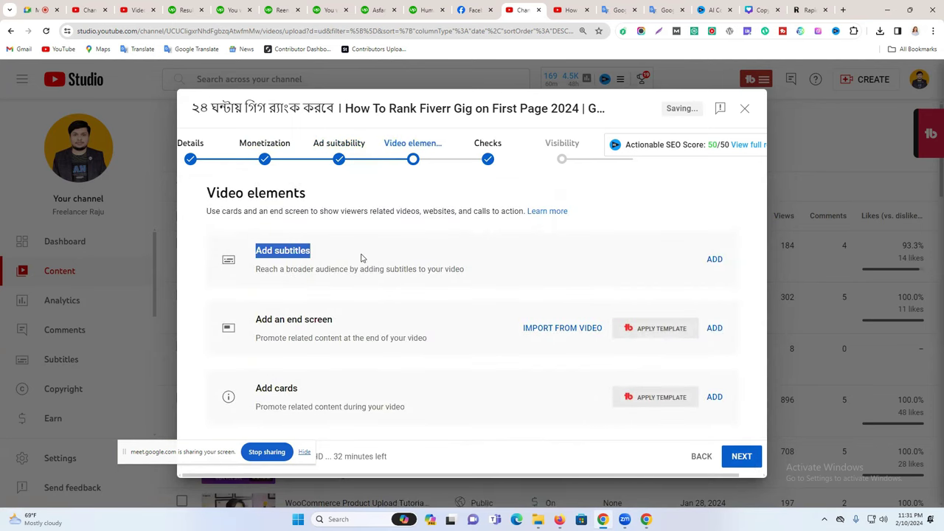
left_click(715, 261)
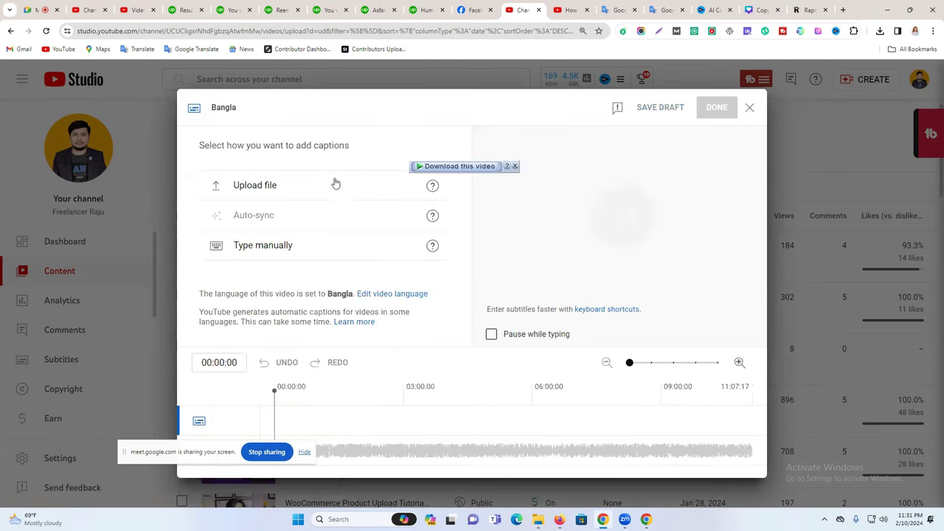
left_click(311, 259)
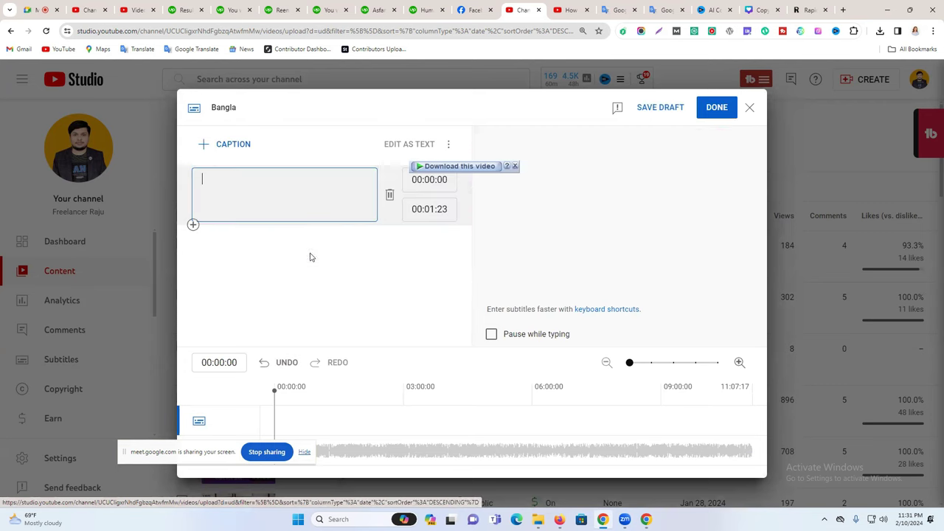
In Google Translate, clear the Bengali source and dictate the digital marketing contact line.
left_click(656, 8)
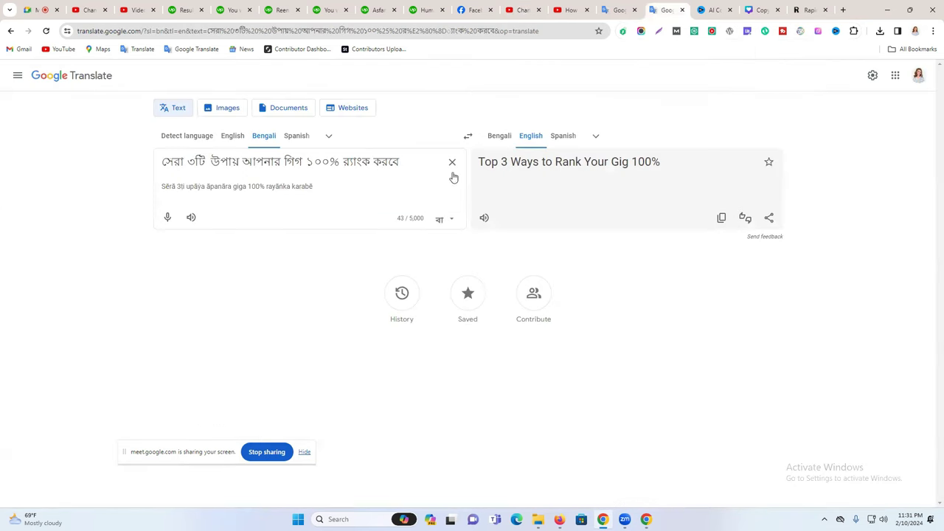
left_click(450, 177)
left_click(168, 219)
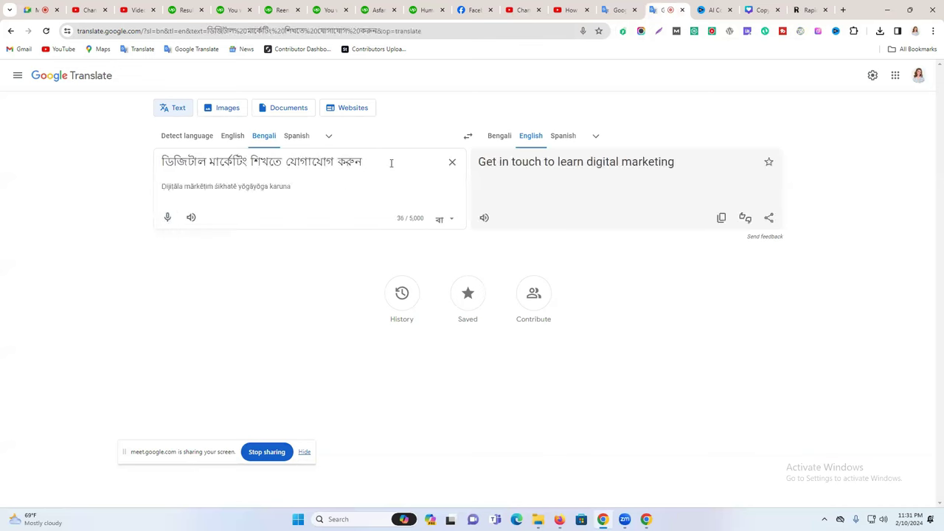
Append a dash and the contact phone numbers after the Bengali line.
type("=")
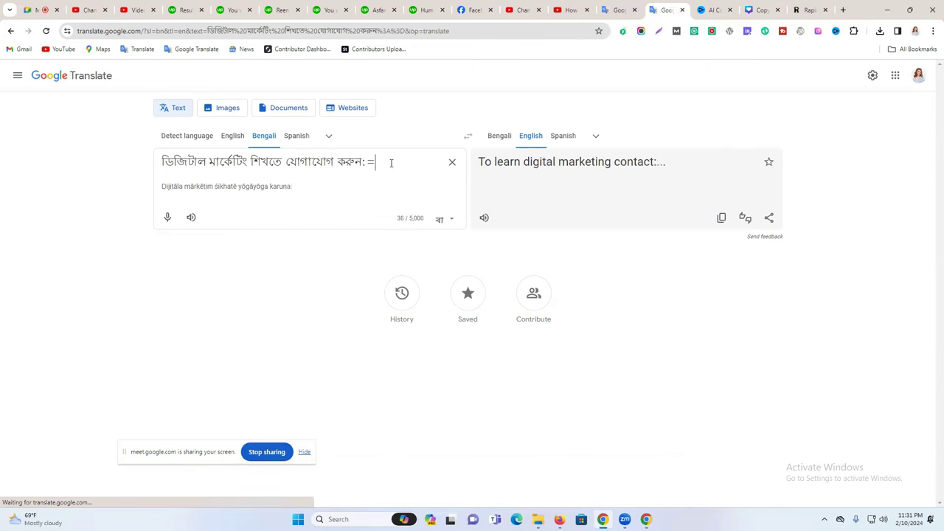
key("BackSpace")
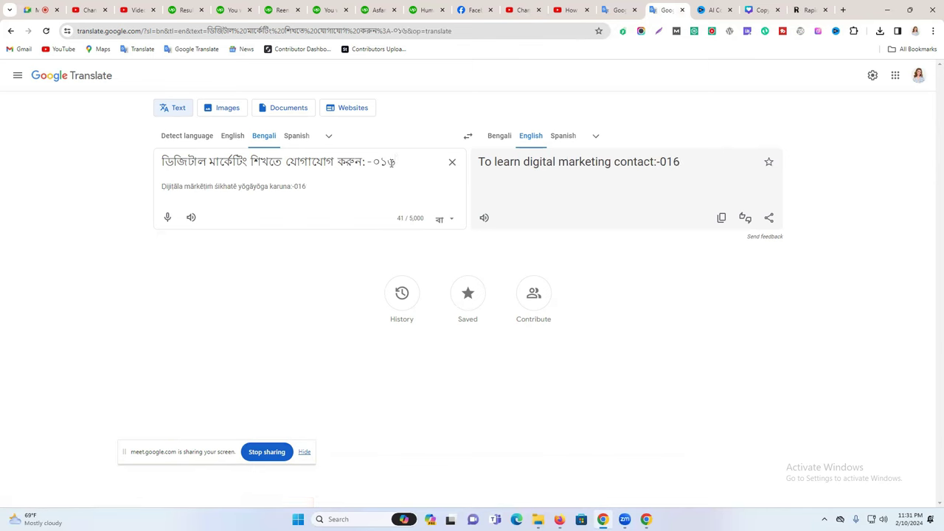
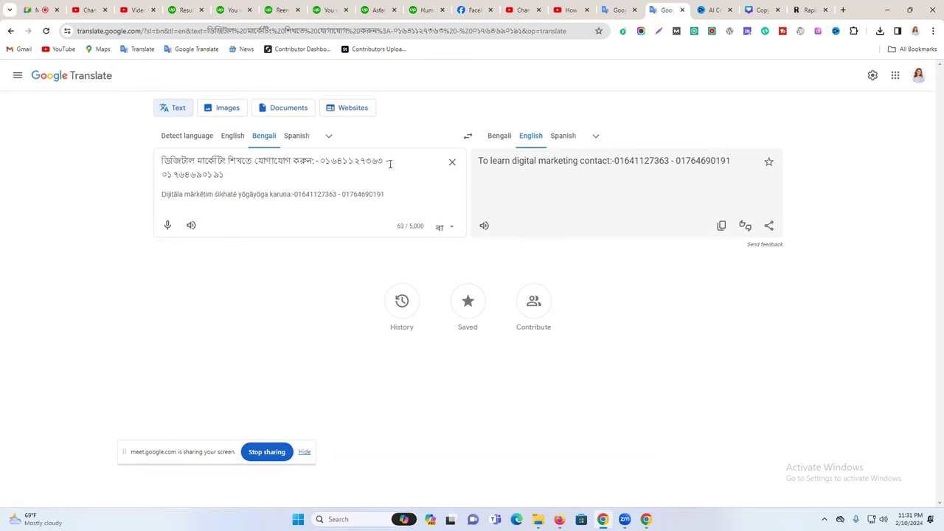
Copy the Bengali contact line with both phone numbers and paste it into the first Bangla caption.
key("ctrl+a")
right_click(258, 170)
left_click(315, 214)
left_click(568, 10)
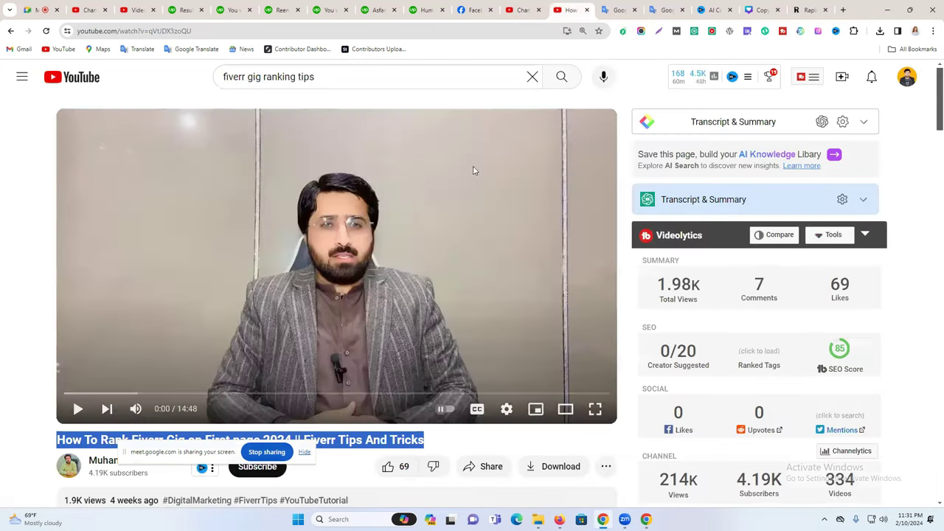
left_click(520, 9)
key("ctrl+v")
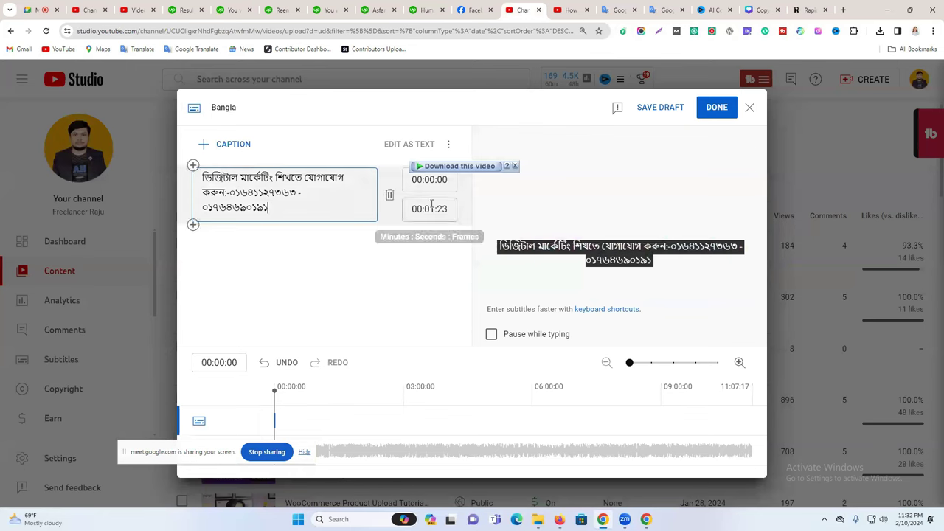
Retime the first contact caption to run 01:08:17–01:53:02 by editing its end time and timeline block.
left_click_drag(432, 209, 436, 209)
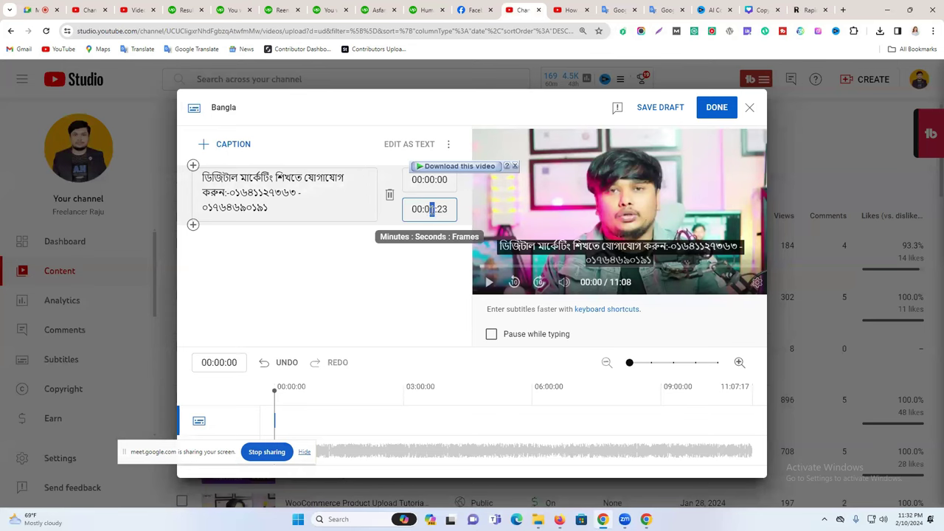
type("3")
left_click(410, 269)
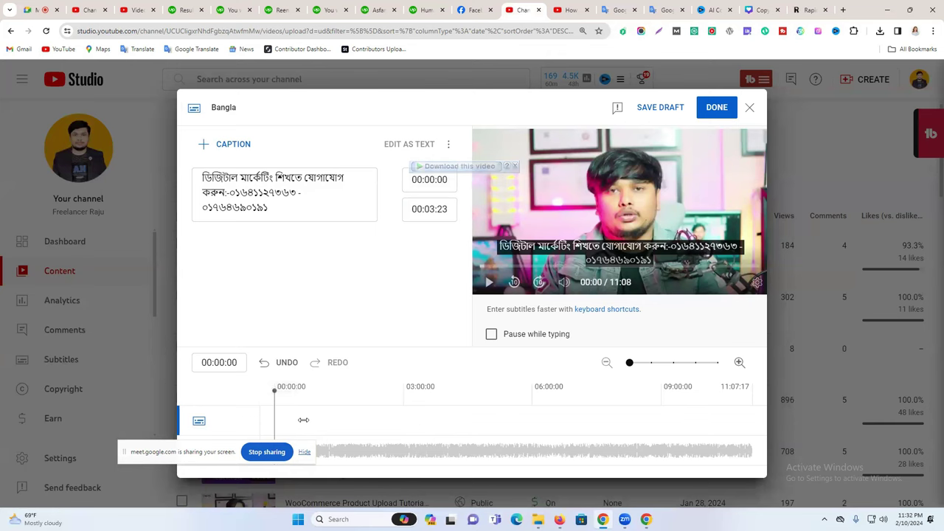
left_click_drag(274, 420, 339, 419)
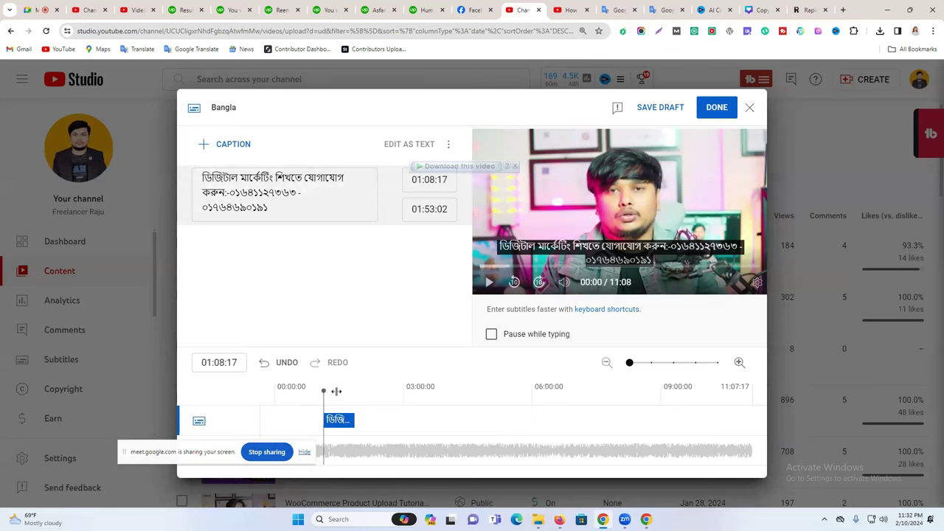
left_click(357, 391)
mouse_move(357, 391)
left_mouse_down()
mouse_move(324, 389)
mouse_move(354, 390)
left_mouse_up()
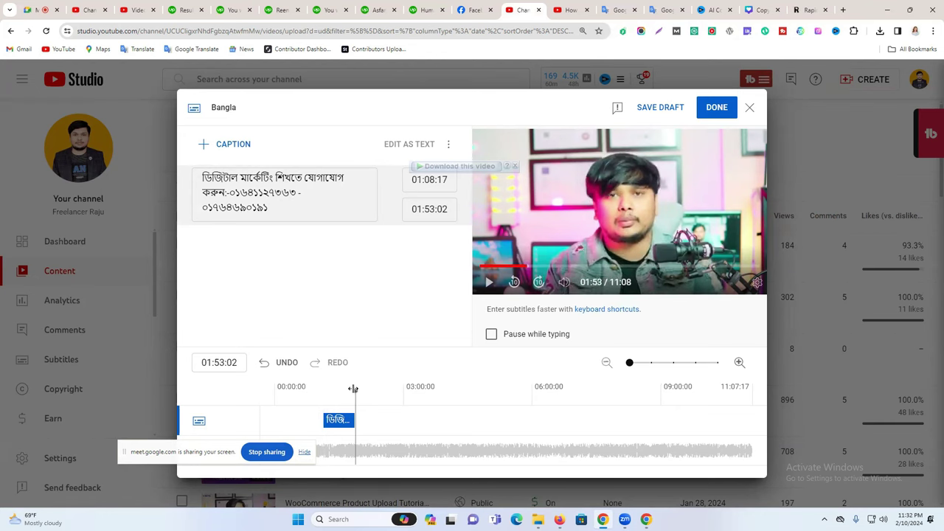
Add a second contact caption near 06:49 with the pasted line and lengthen it.
left_click(567, 390)
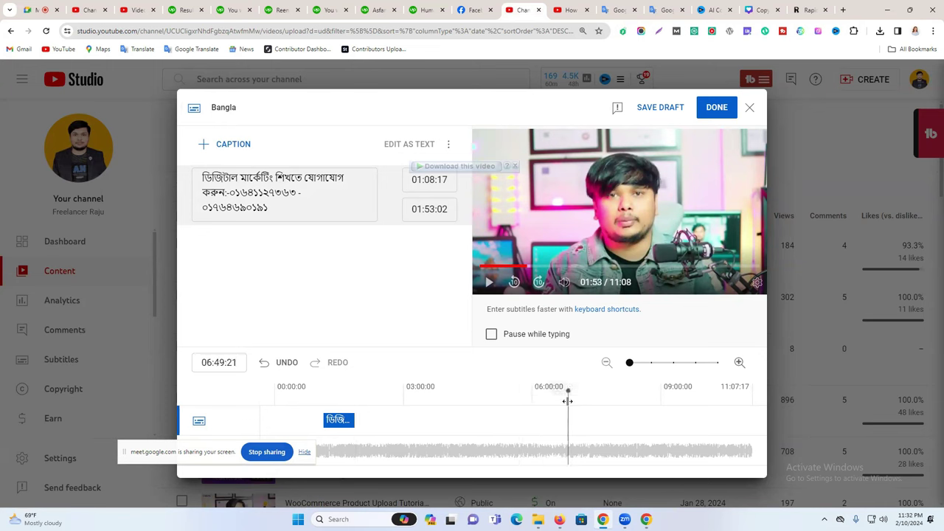
left_click(226, 144)
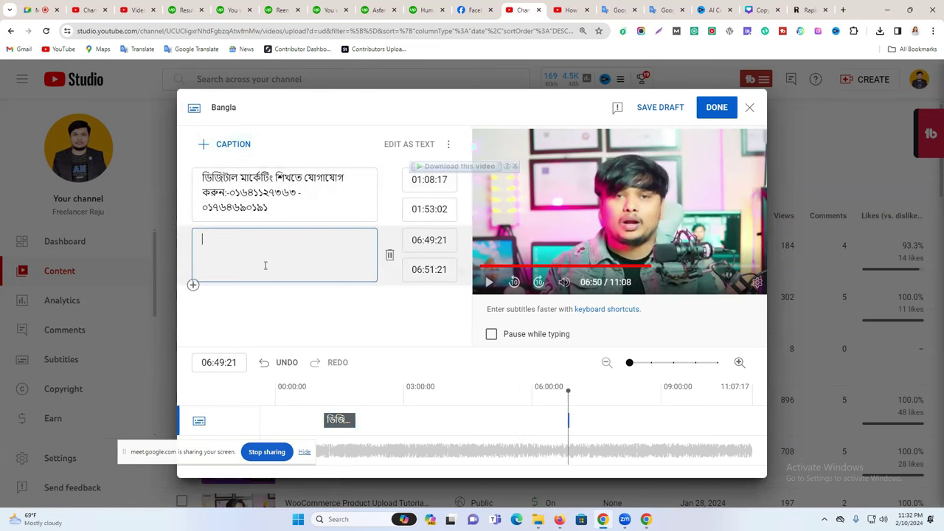
key("ctrl+v")
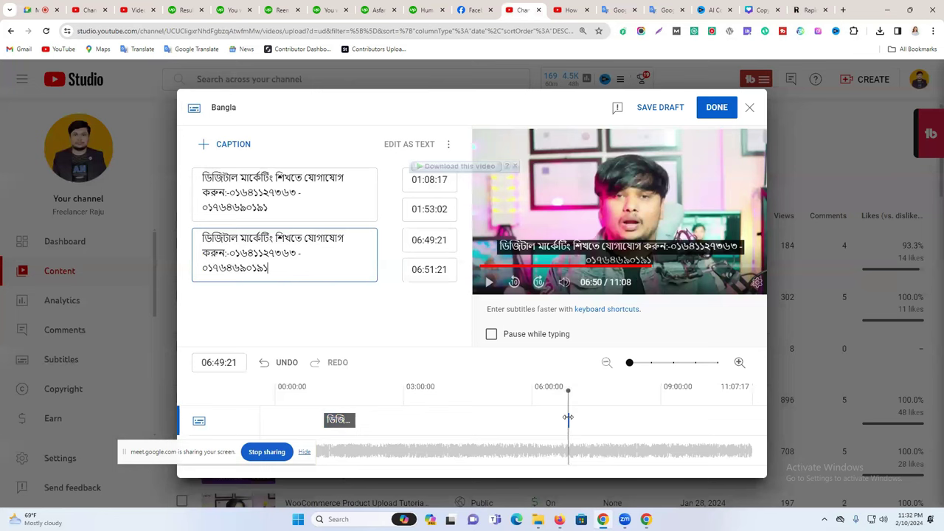
left_click_drag(587, 413, 601, 413)
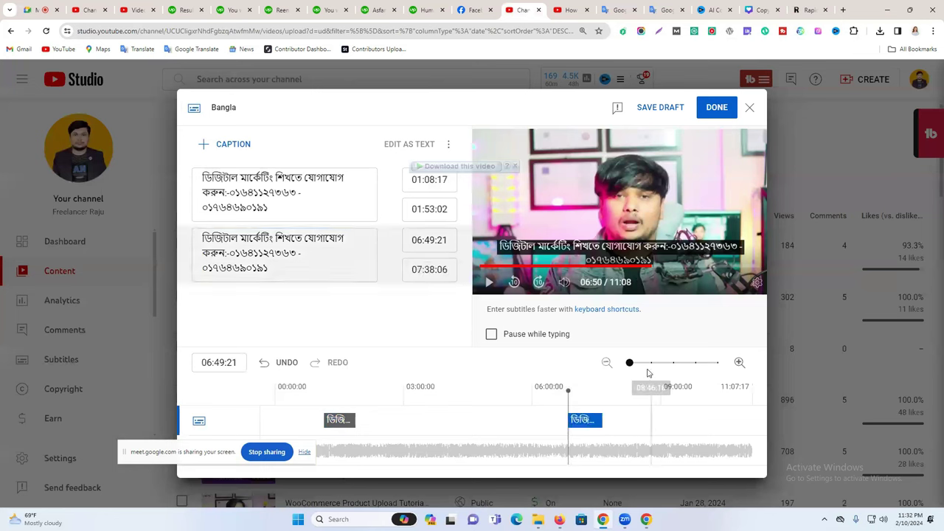
Add a third contact caption at 09:59:19–10:48:02, move the second to 05:59:23, and publish.
left_click(723, 402)
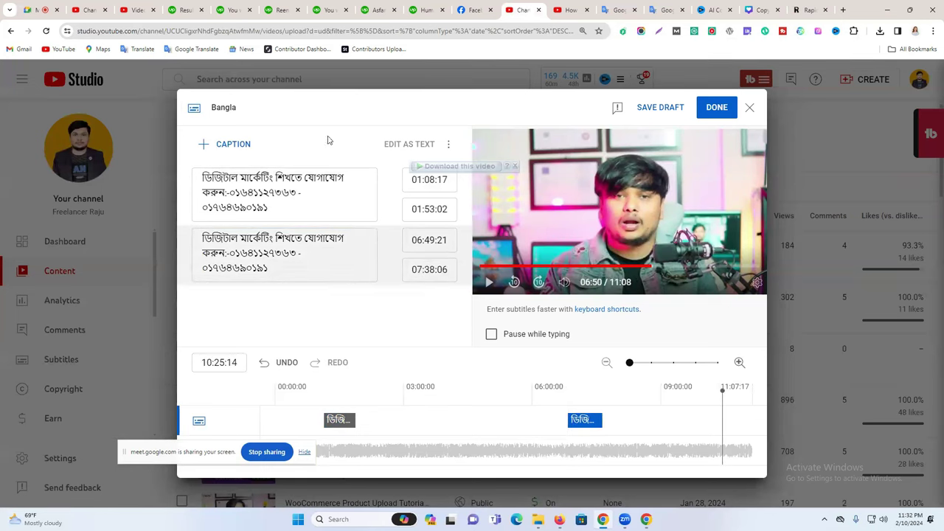
left_click(243, 144)
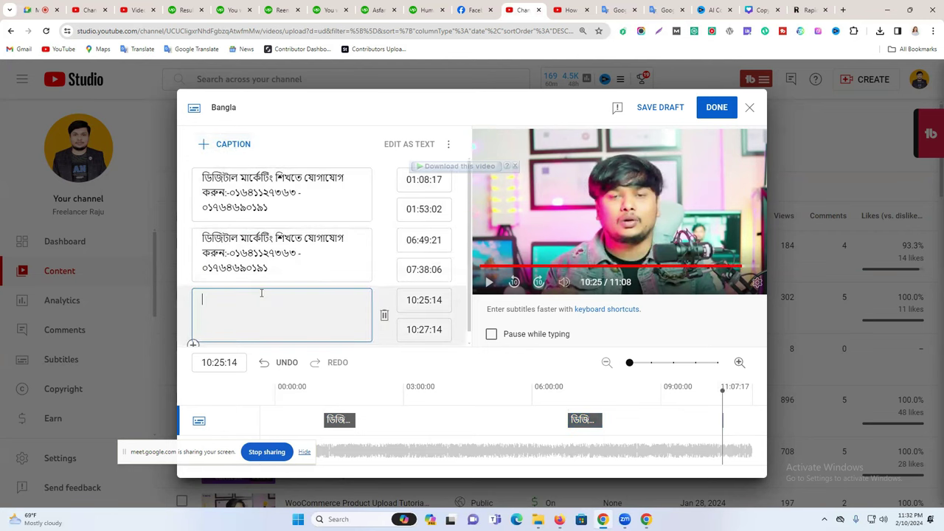
key("ctrl+v")
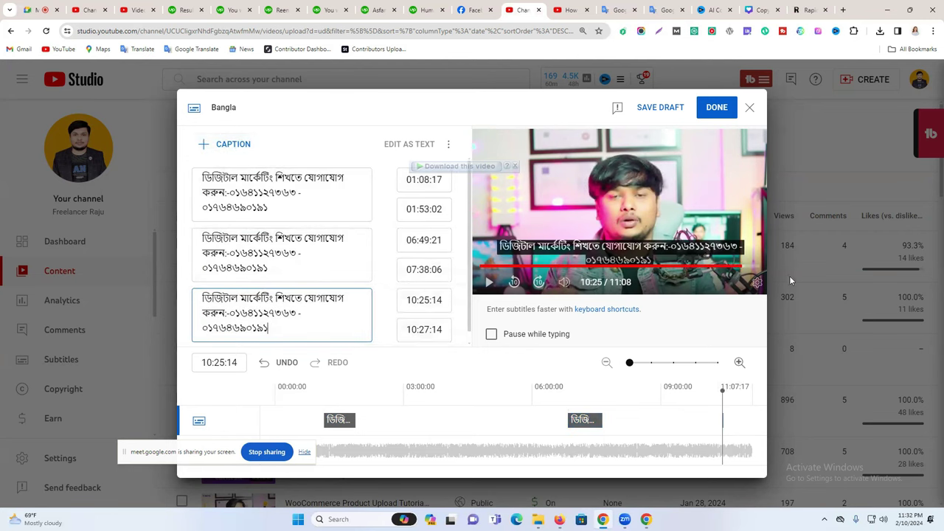
left_click(413, 330)
left_click(456, 374)
left_click_drag(738, 419, 719, 419)
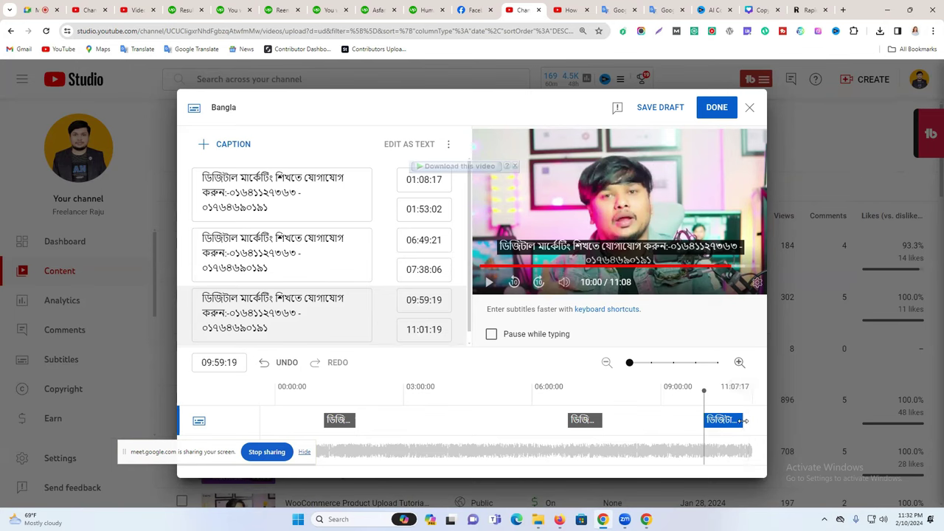
left_click_drag(738, 422, 728, 422)
left_click_drag(596, 419, 560, 419)
left_click(714, 422)
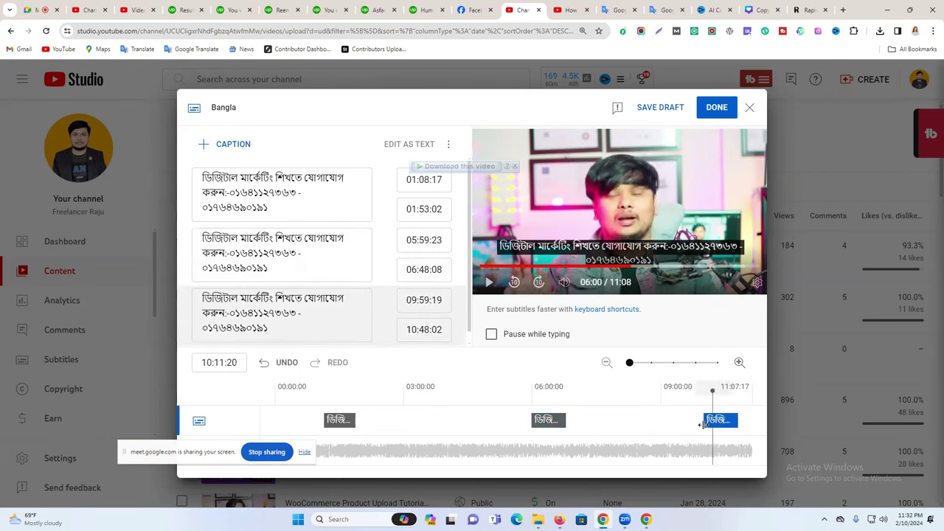
left_click(712, 110)
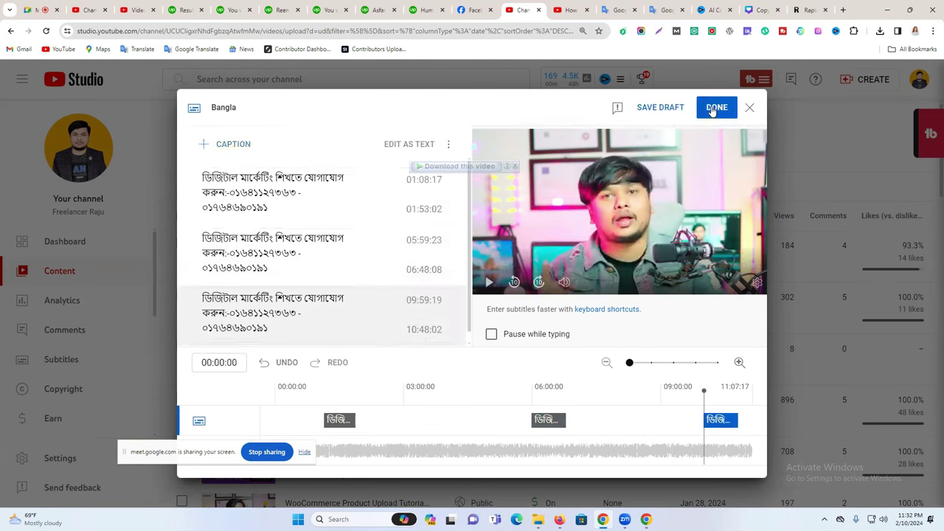
Check other browser tabs, dismiss the call-ending notice, and return to Studio's Video elements step.
left_click_drag(262, 250, 398, 254)
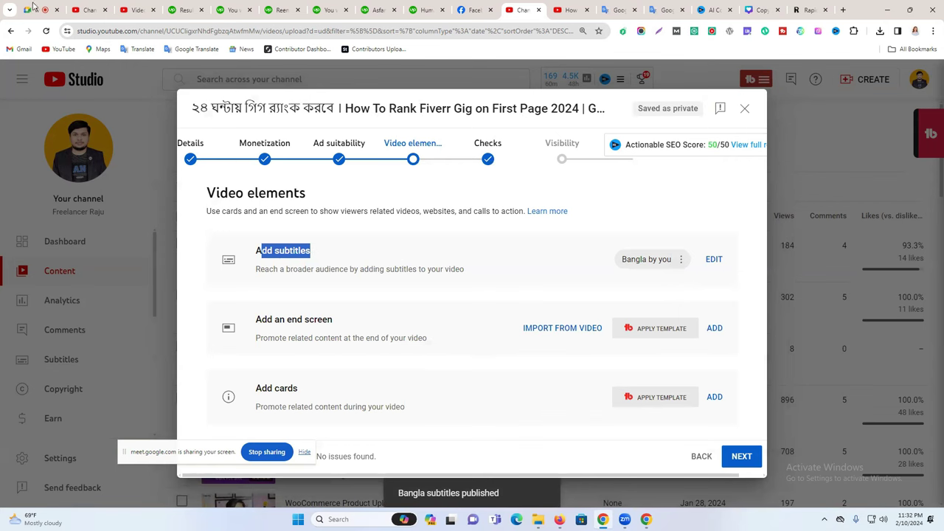
left_click(41, 8)
left_click(86, 8)
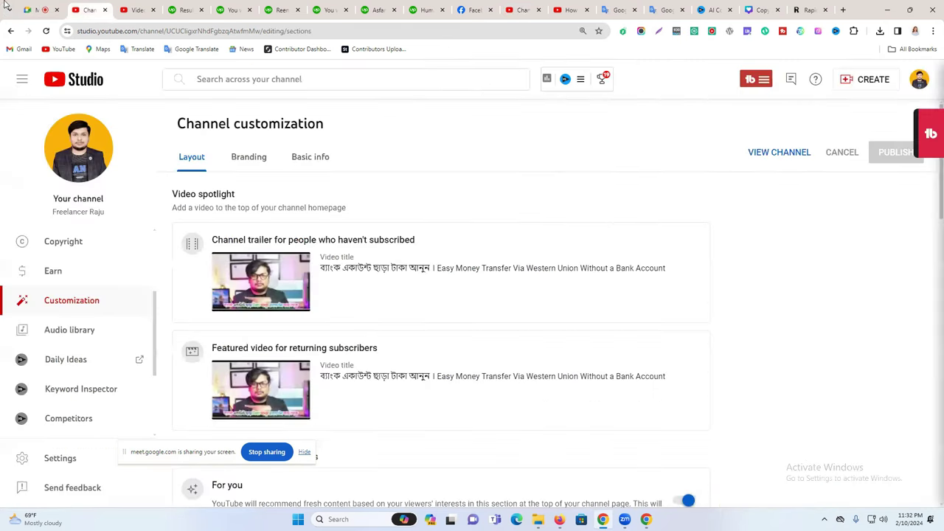
left_click(29, 9)
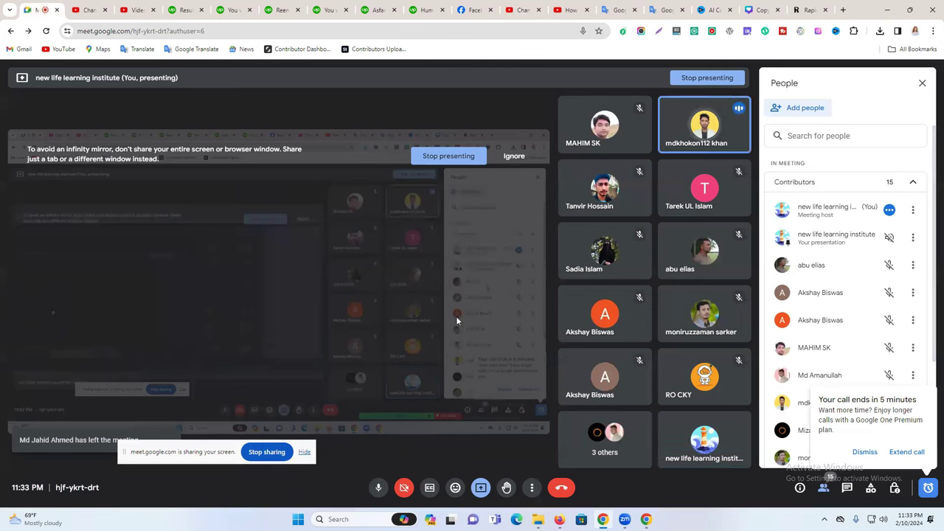
left_click(865, 452)
left_click(122, 9)
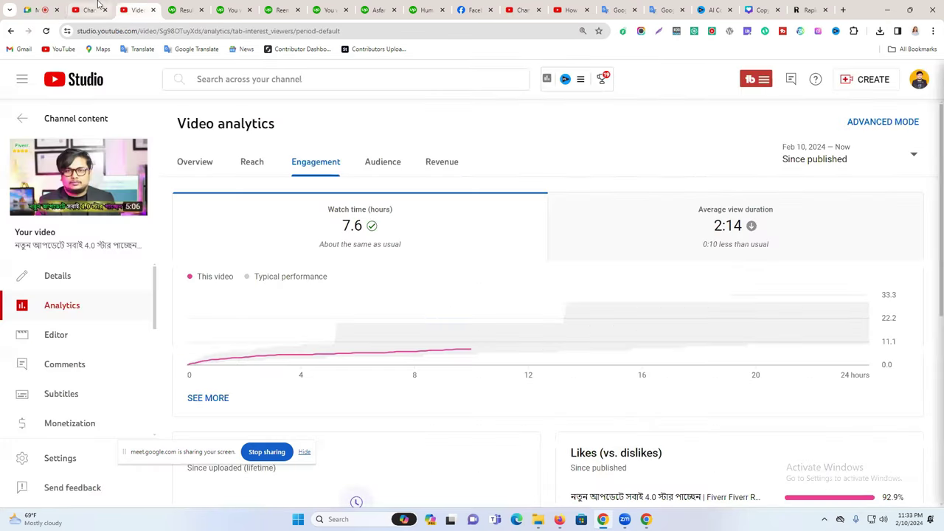
left_click(92, 9)
left_click(562, 9)
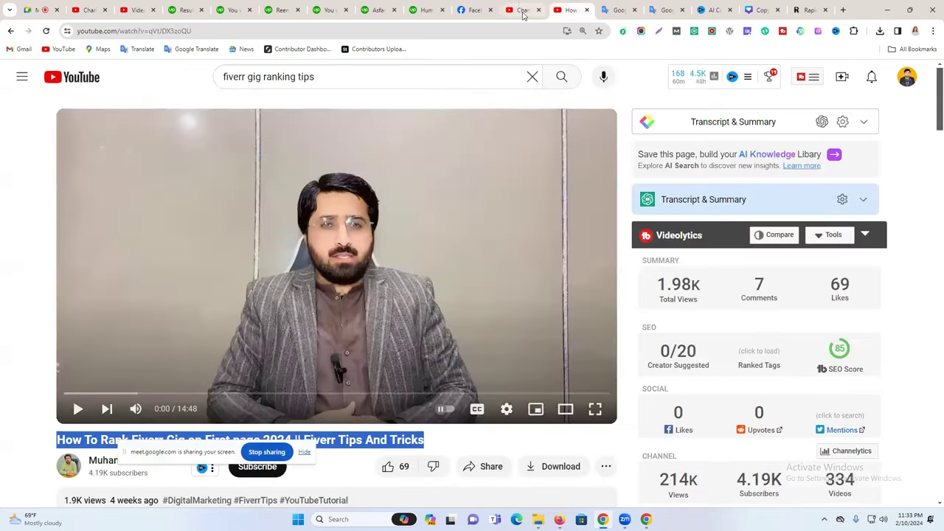
left_click(522, 9)
left_click_drag(262, 321, 716, 346)
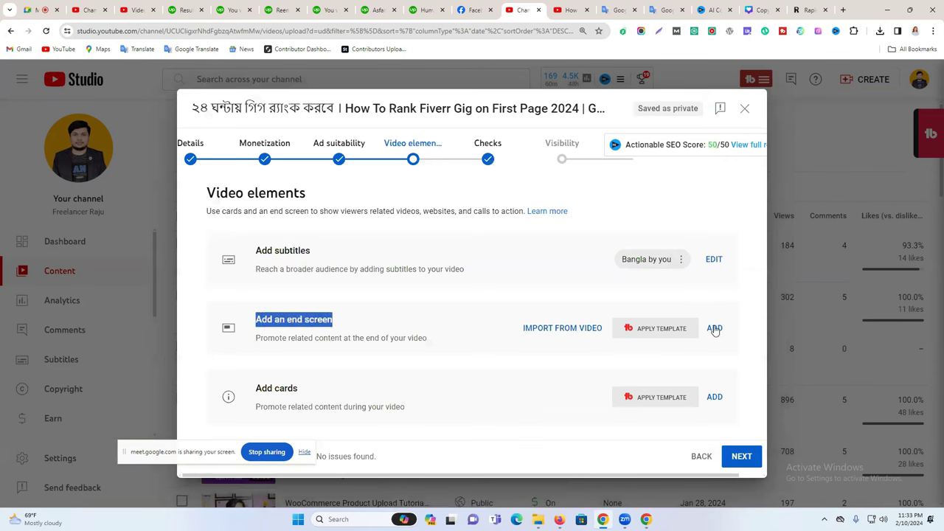
Start an end screen using the import-from-latest-video template.
left_click(714, 329)
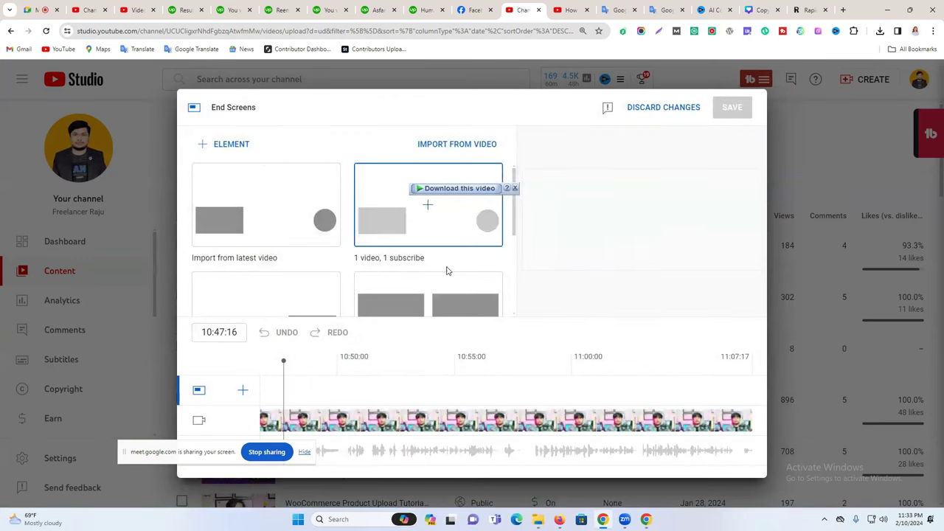
scroll(295, 236, "down", 3)
scroll(299, 243, "up", 3)
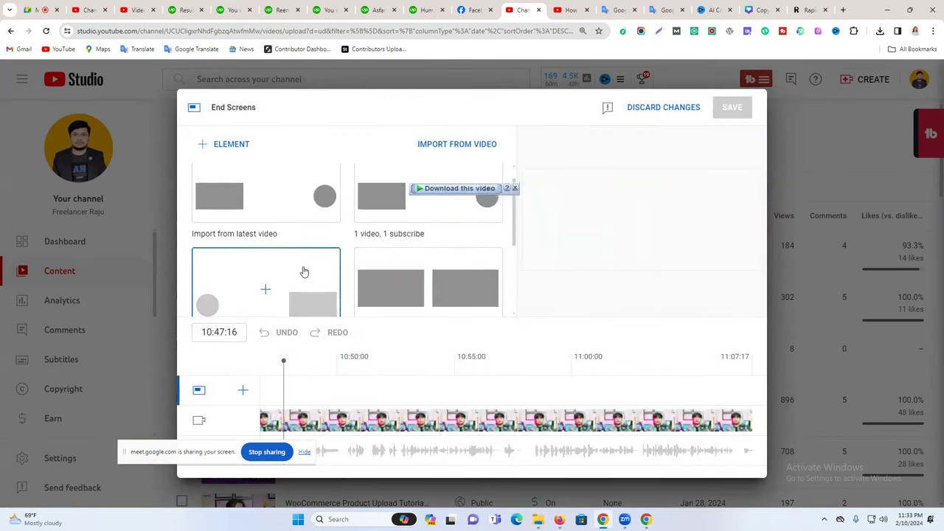
left_click(301, 243)
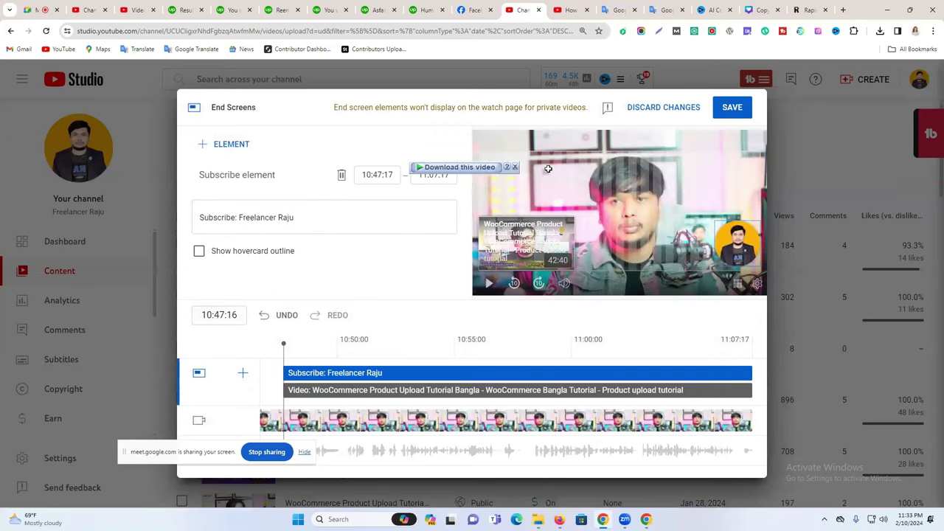
Add another video element to the end screen featuring the 4.0 star update video.
right_click(554, 170)
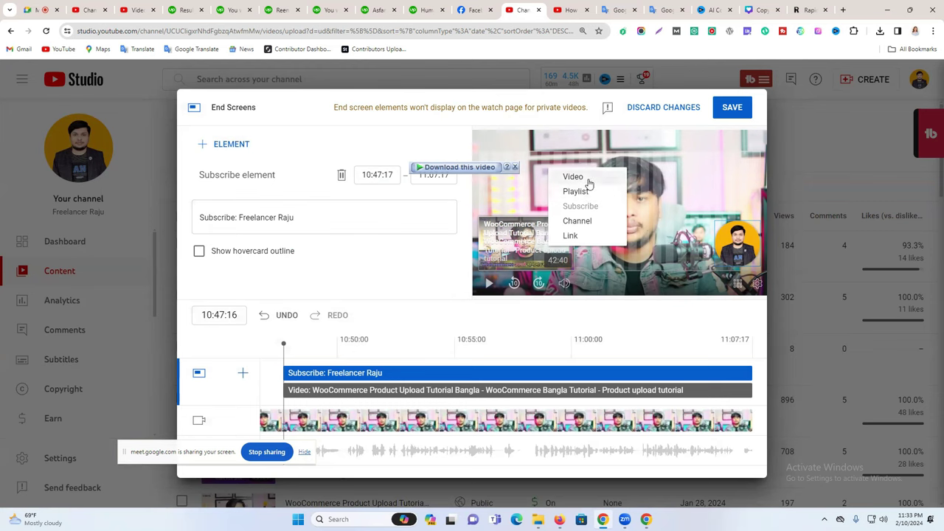
left_click(573, 177)
left_click_drag(518, 179, 515, 179)
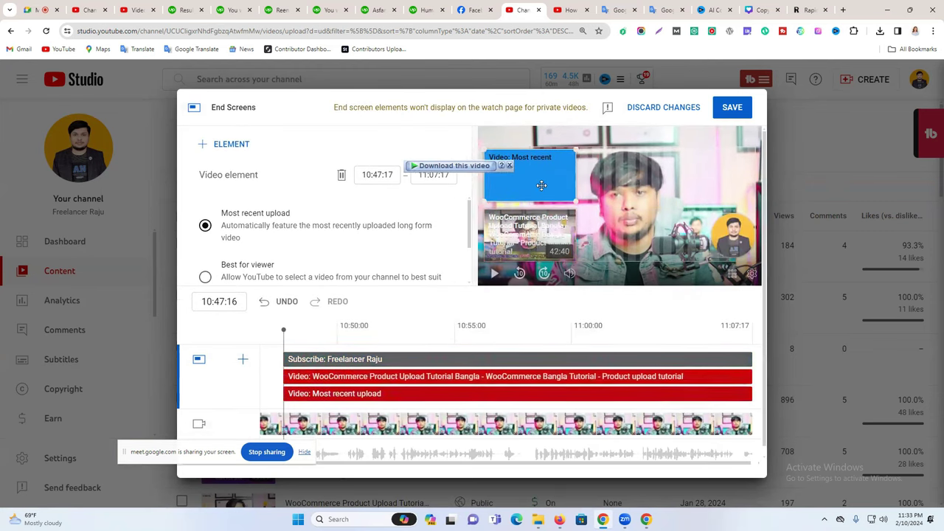
scroll(331, 219, "down", 2)
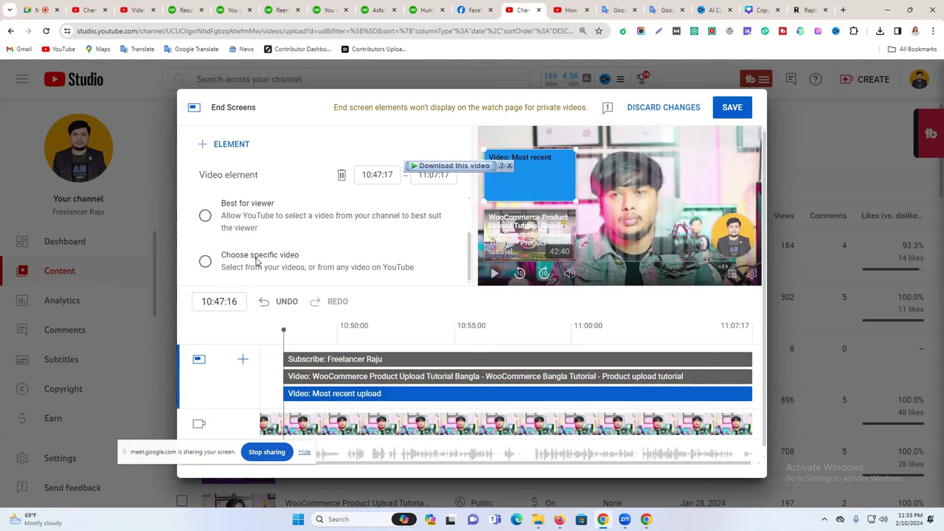
left_click(256, 261)
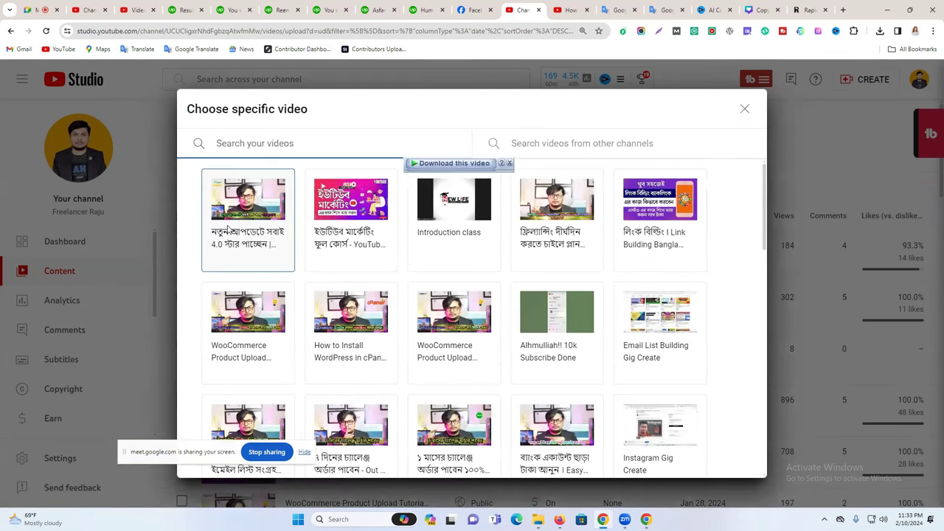
left_click(228, 227)
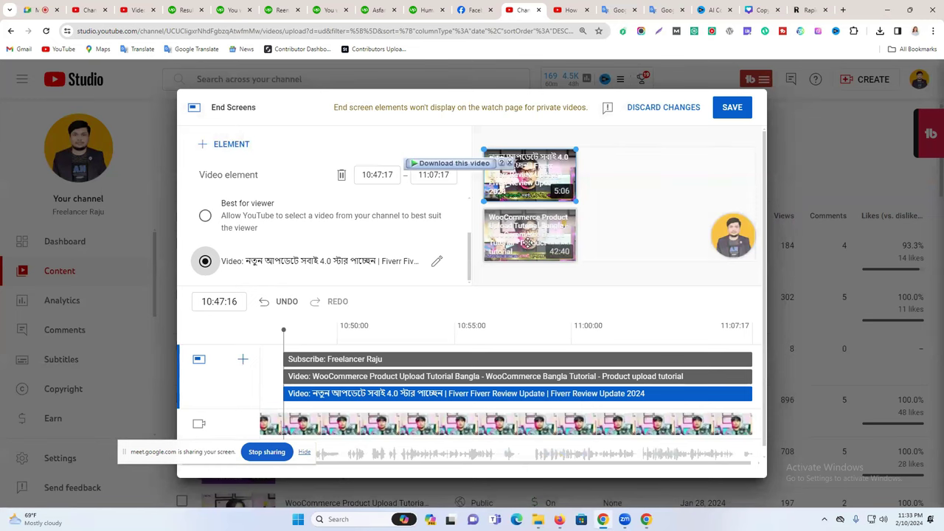
Replace the WooCommerce element with the Fiverr account creation video, raise the subscribe element, and save.
left_click(523, 236)
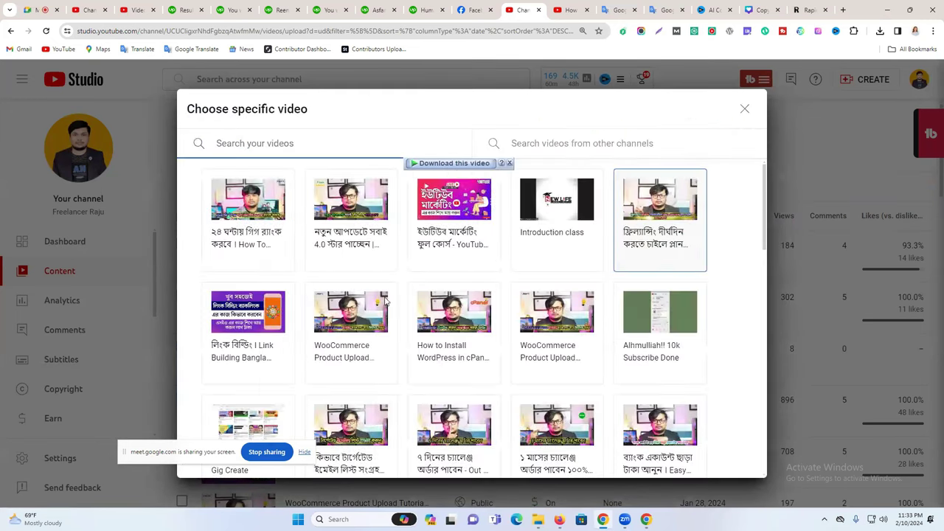
scroll(591, 369, "down", 2)
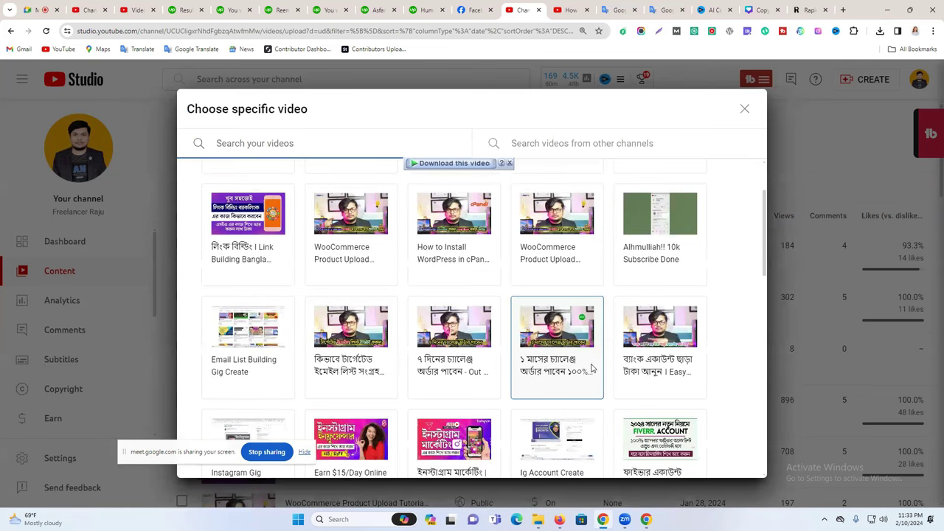
scroll(634, 361, "down", 2)
left_click(635, 361)
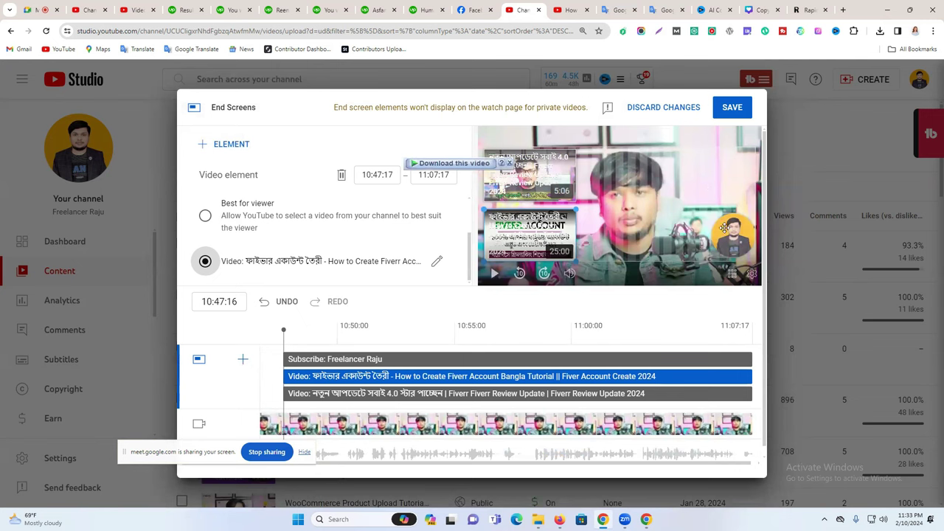
left_click_drag(731, 229, 733, 205)
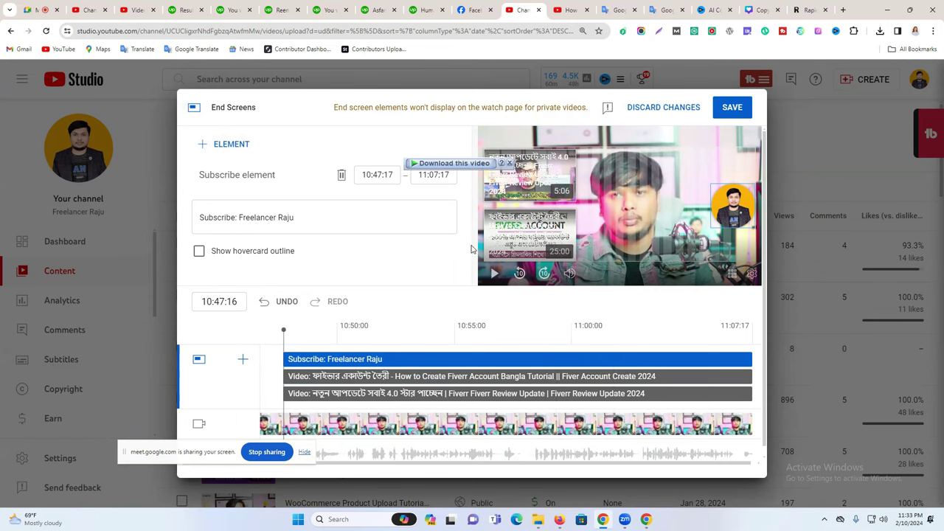
left_click(720, 111)
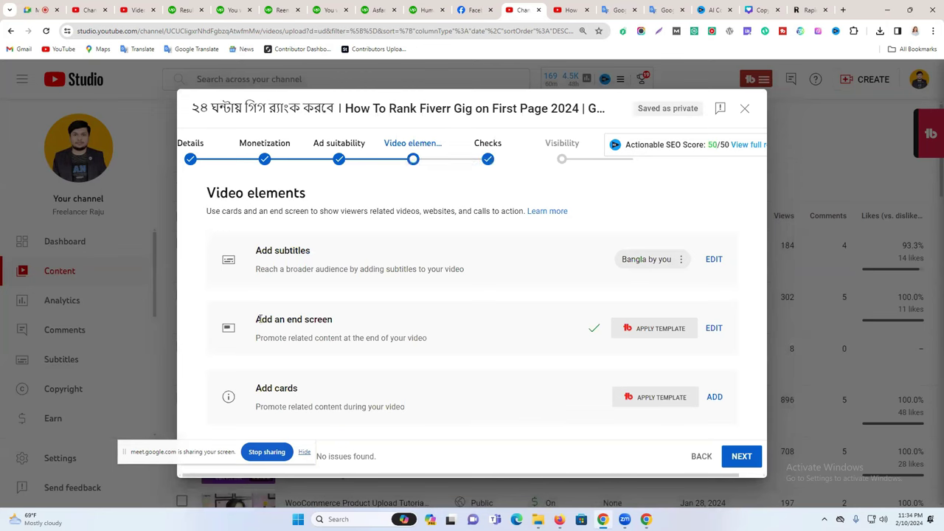
Add a video card linking to the 4.0 star update video and save it.
left_click_drag(260, 319, 325, 318)
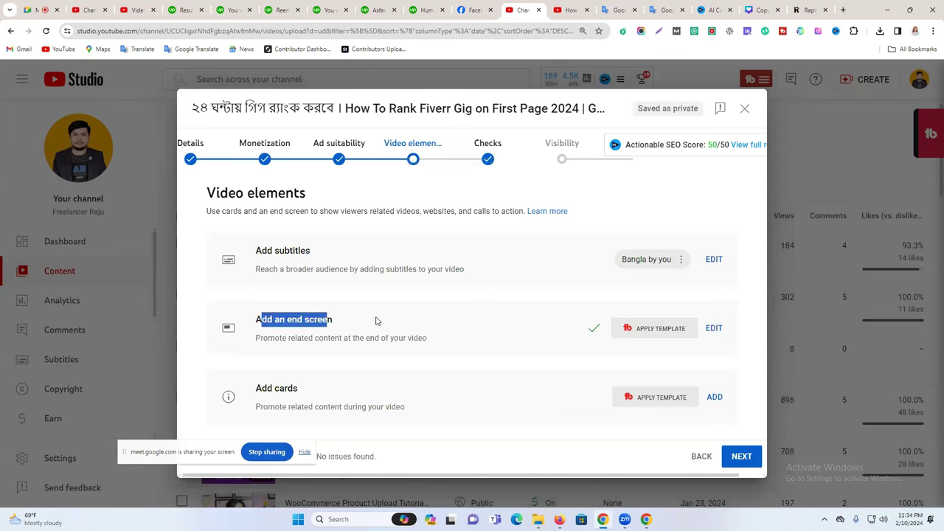
left_click_drag(256, 388, 767, 386)
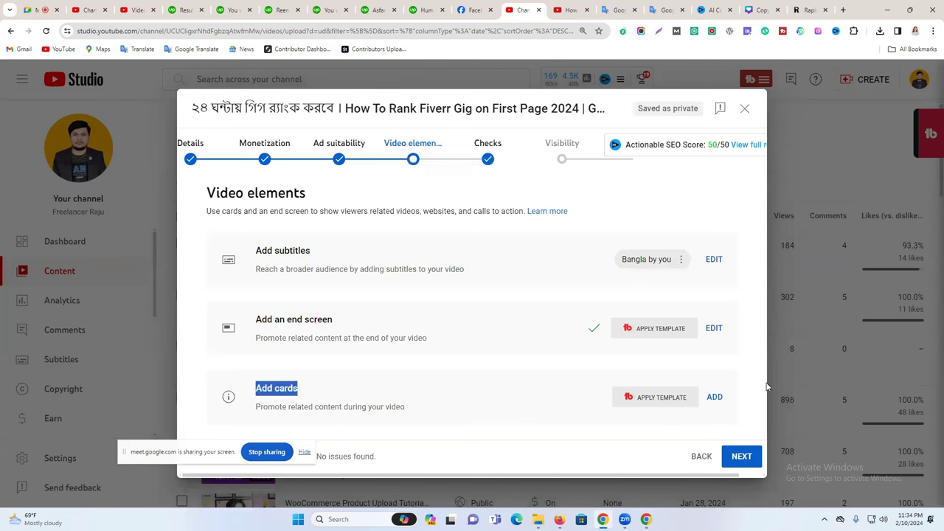
left_click(715, 398)
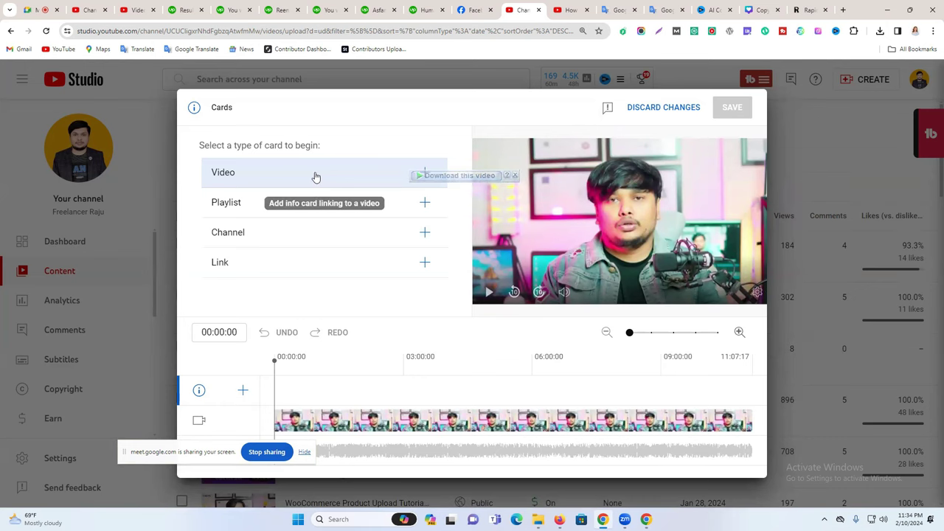
left_click(314, 176)
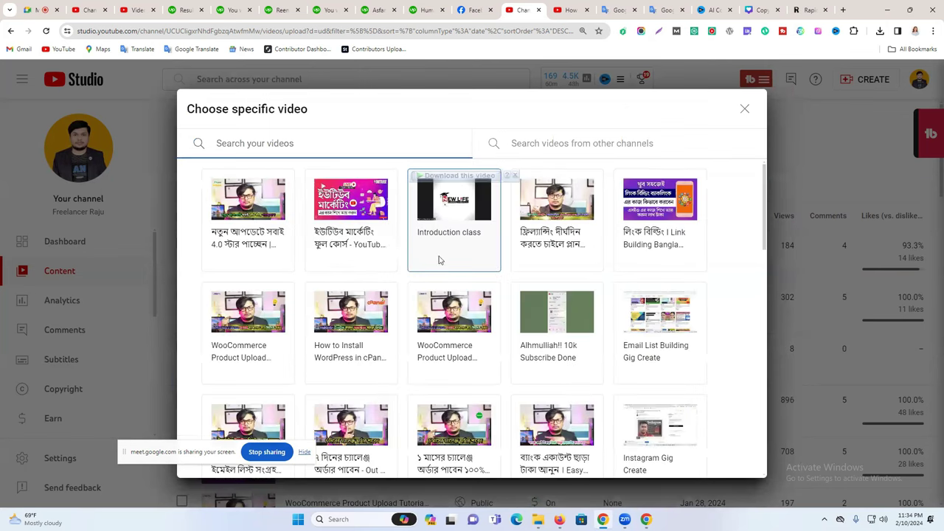
left_click(243, 214)
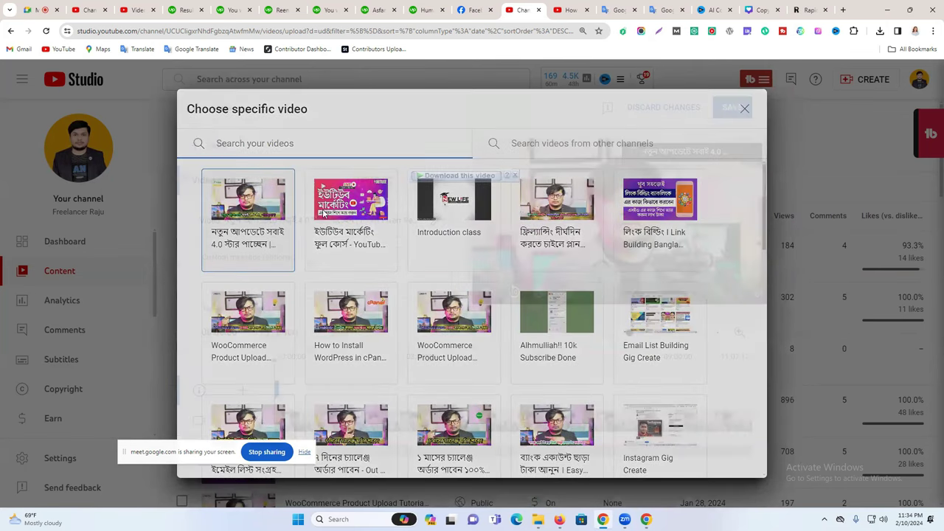
left_click(747, 107)
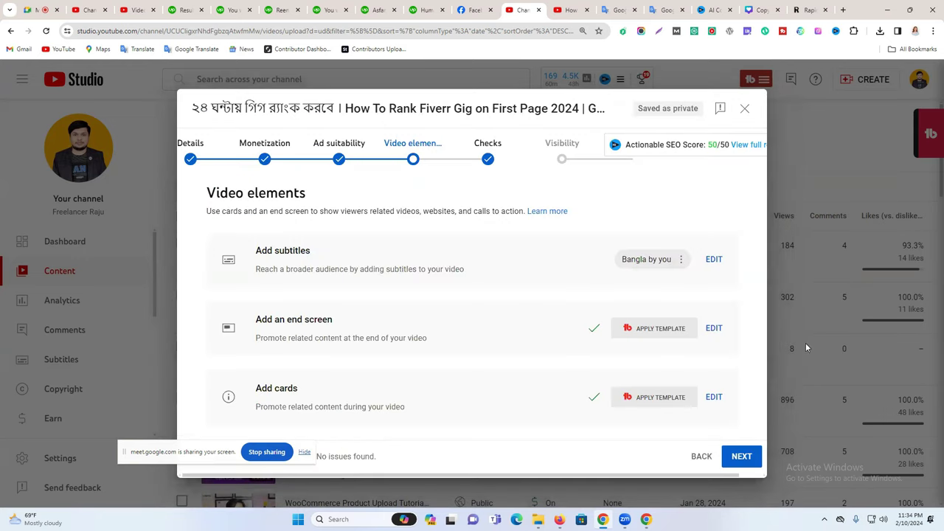
Pass the Checks step, which finds no copyright or ad-suitability issues.
left_click(743, 457)
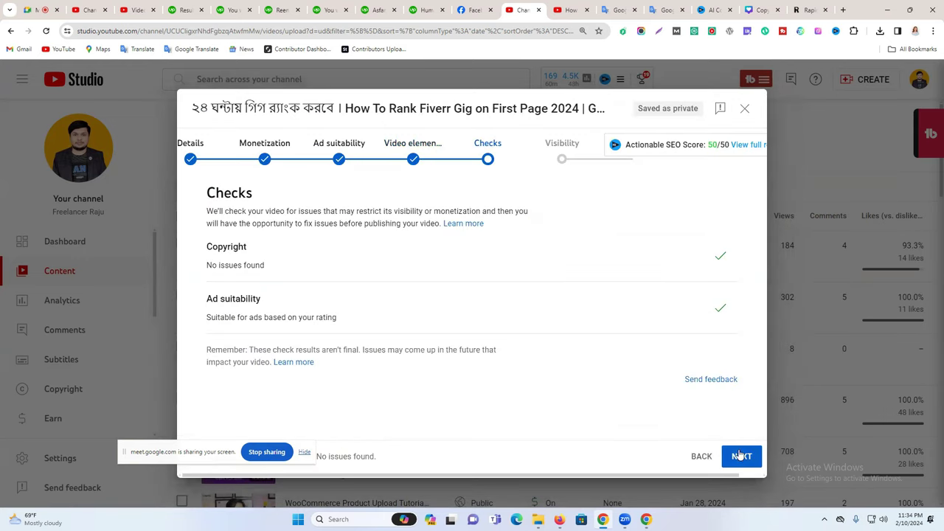
left_click_drag(291, 264, 211, 246)
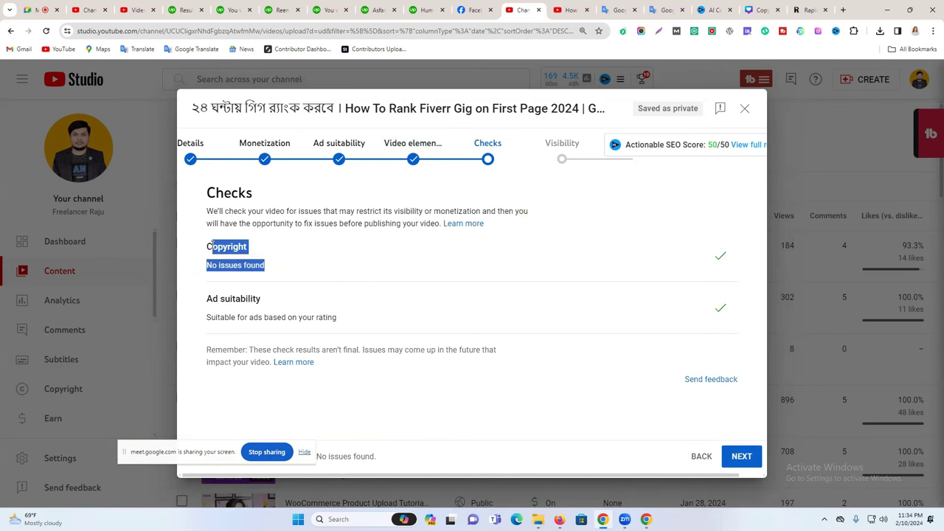
left_click_drag(301, 303, 241, 299)
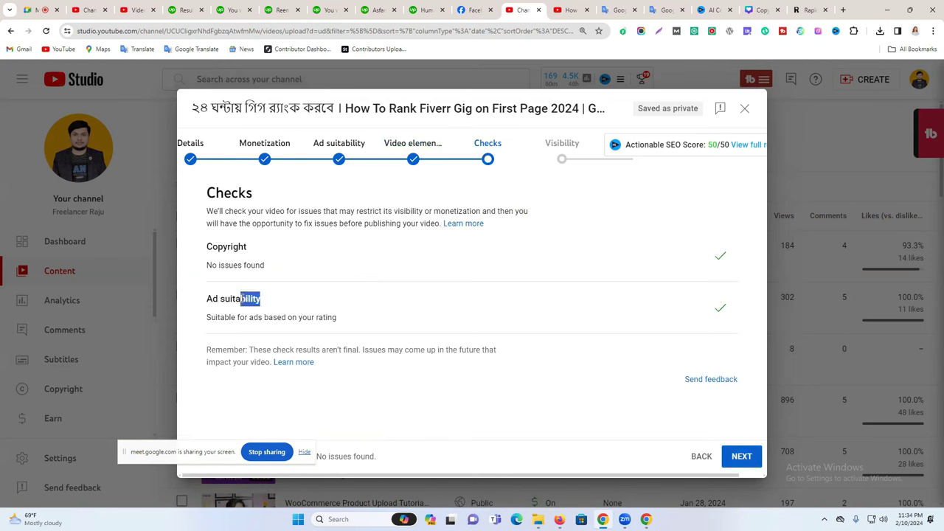
left_click(743, 456)
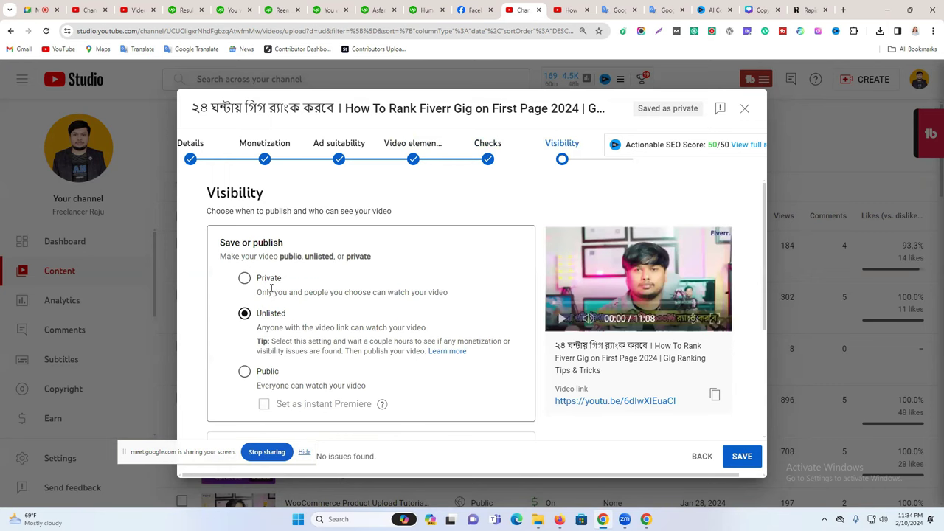
Set the video's visibility to Public and publish it.
scroll(271, 289, "down", 2)
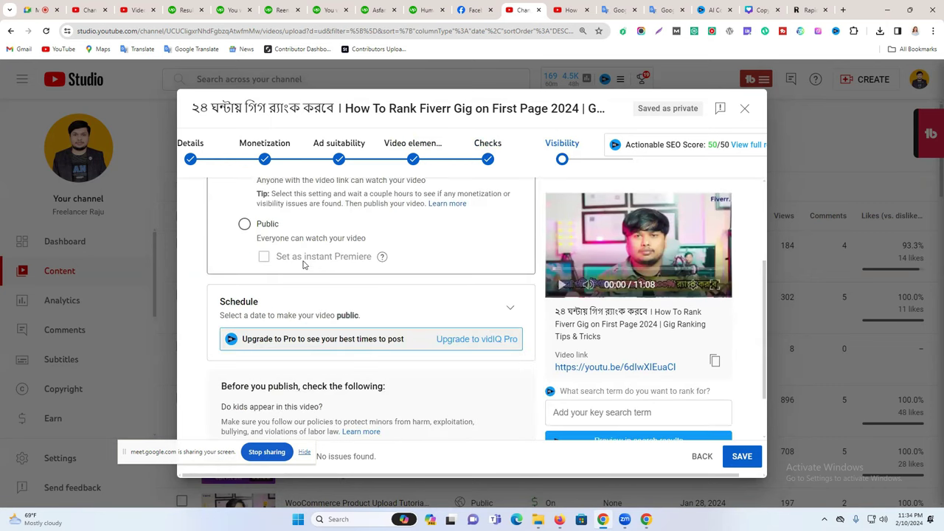
scroll(303, 264, "up", 3)
scroll(302, 264, "down", 1)
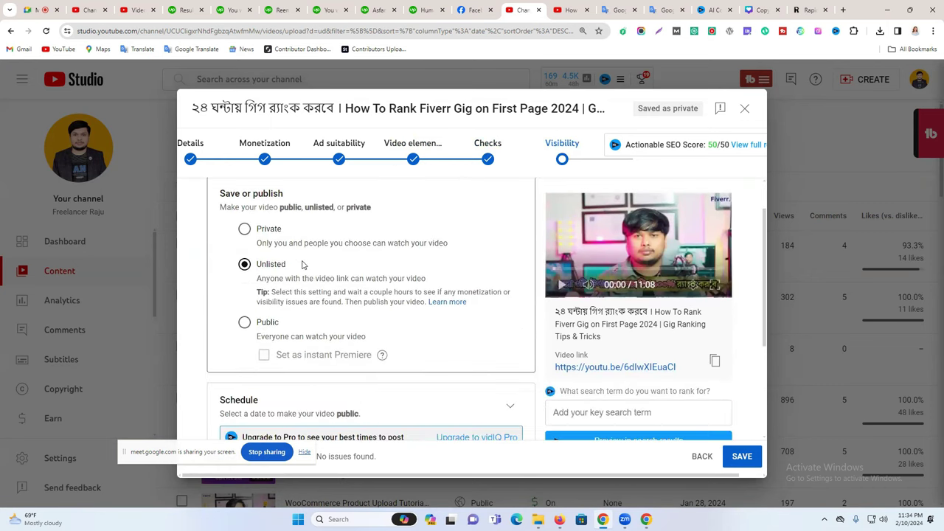
left_click(245, 322)
scroll(248, 318, "down", 2)
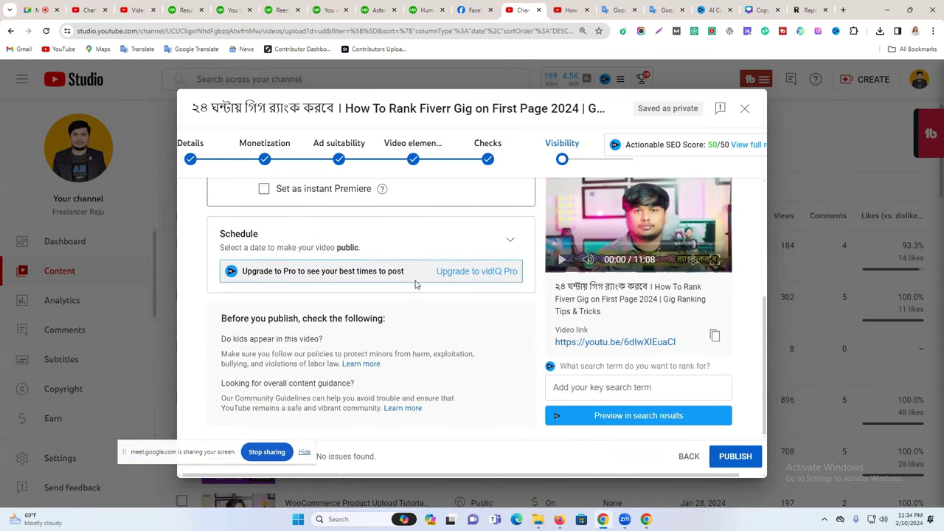
left_click(738, 460)
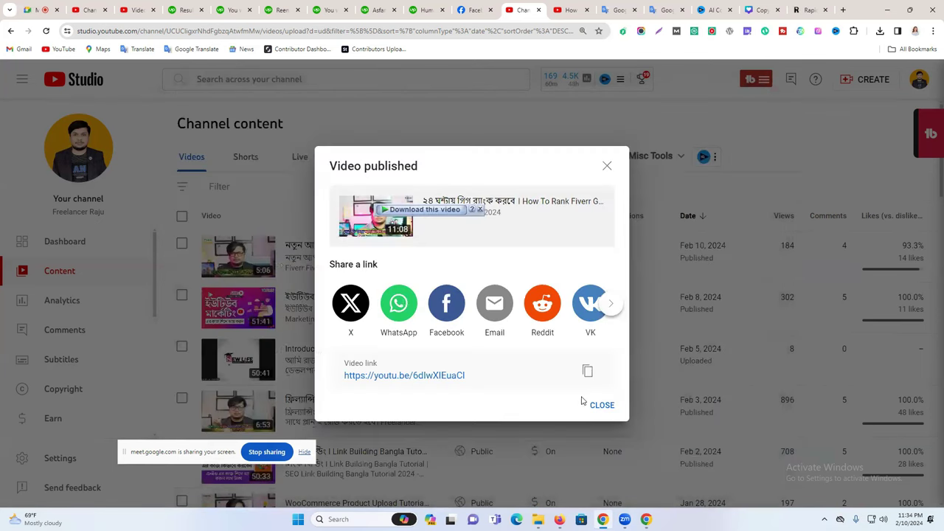
Copy the published video's link and close the Video published dialog.
left_click(587, 371)
left_click(487, 9)
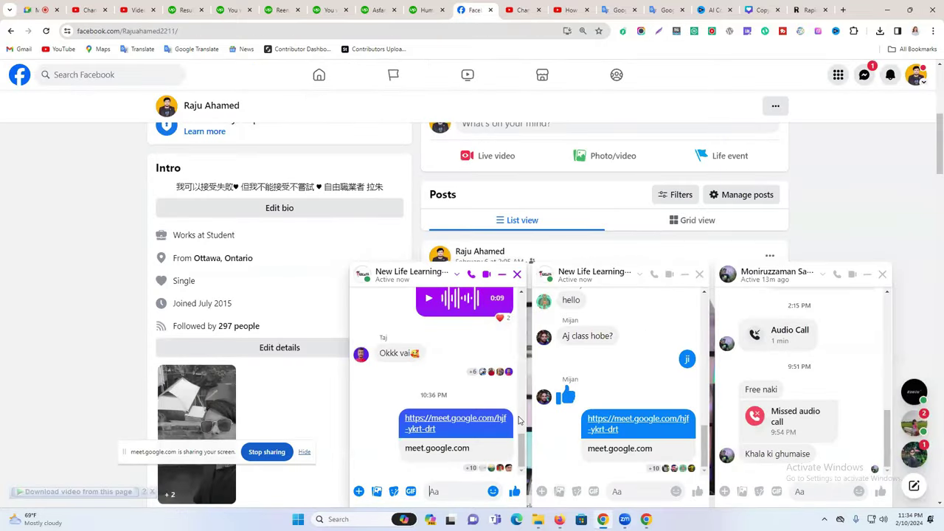
right_click(633, 490)
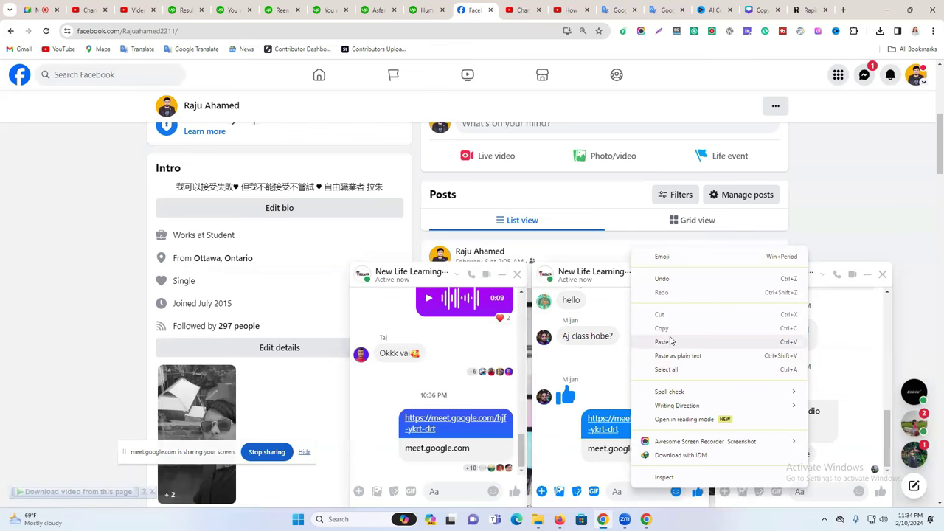
key("Escape")
left_click(524, 10)
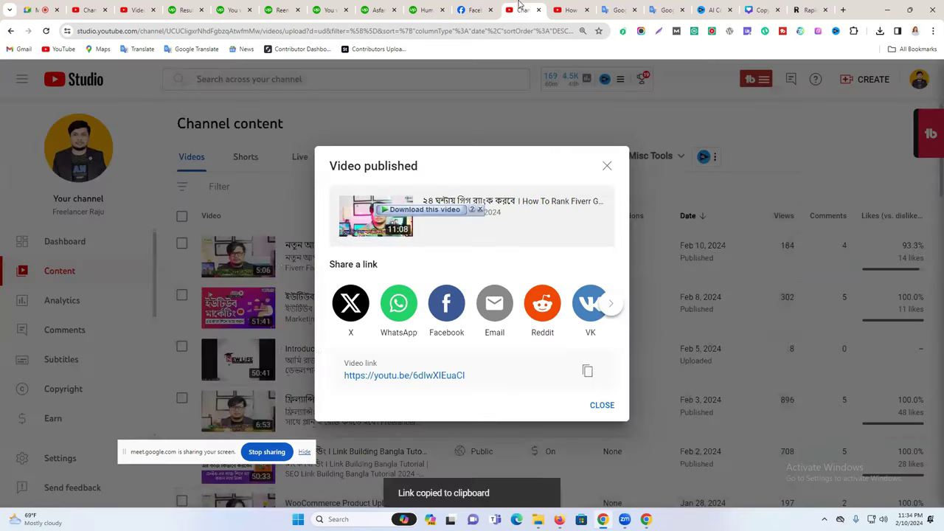
key("Escape")
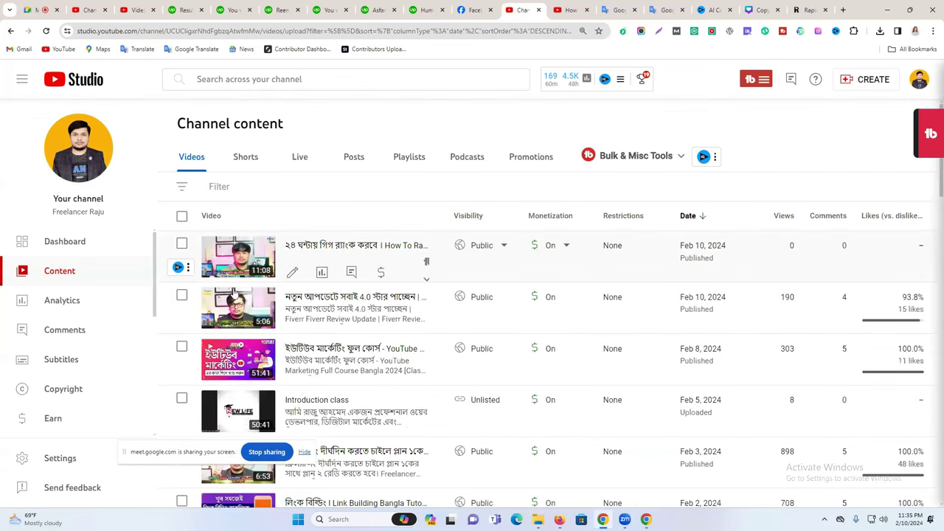
On the YouTube tab, search for the channel name 'freelancer ra'.
left_click(578, 7)
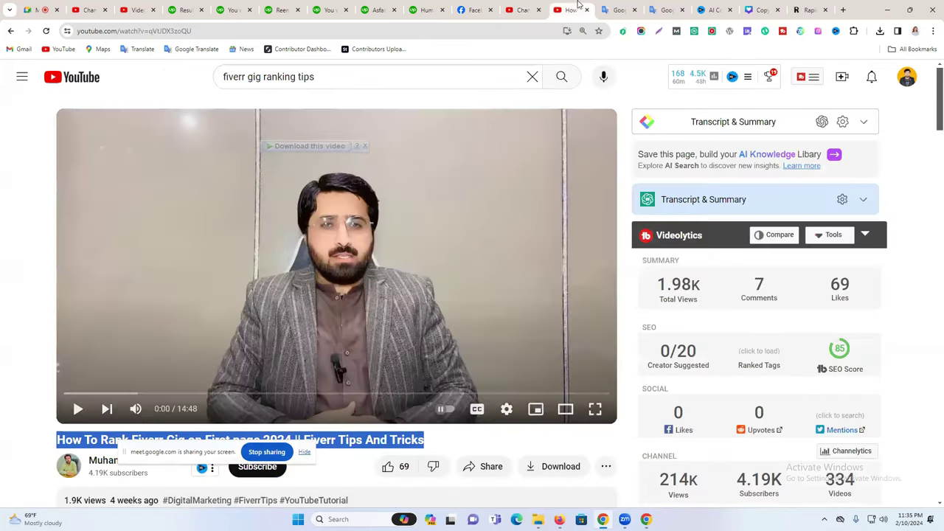
left_click(908, 76)
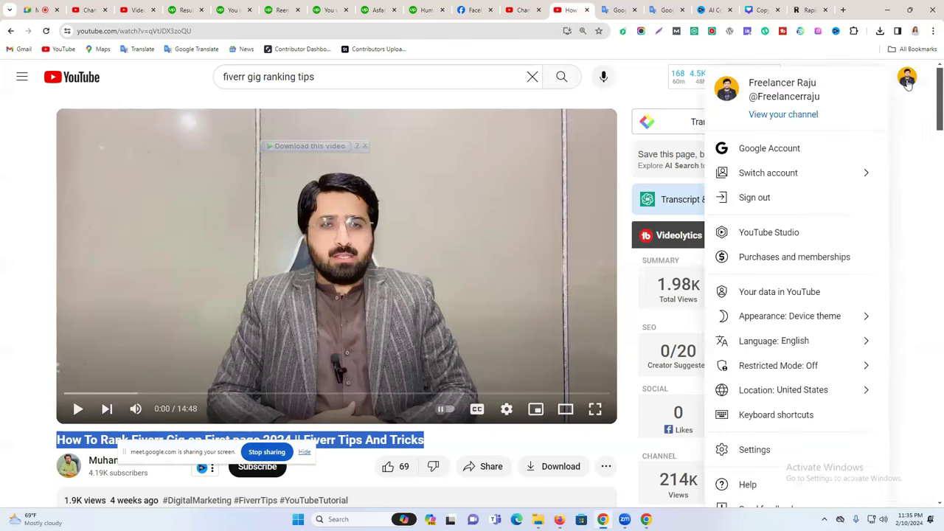
left_click(361, 76)
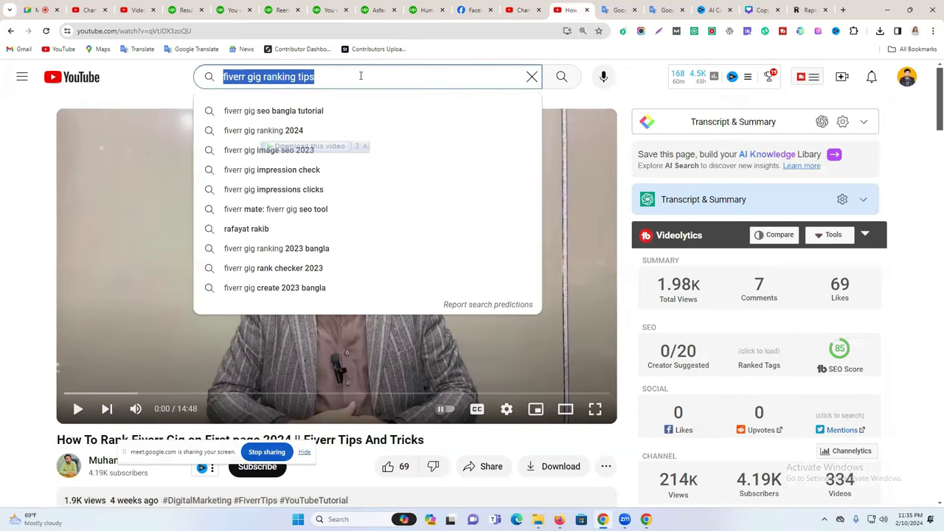
type("free")
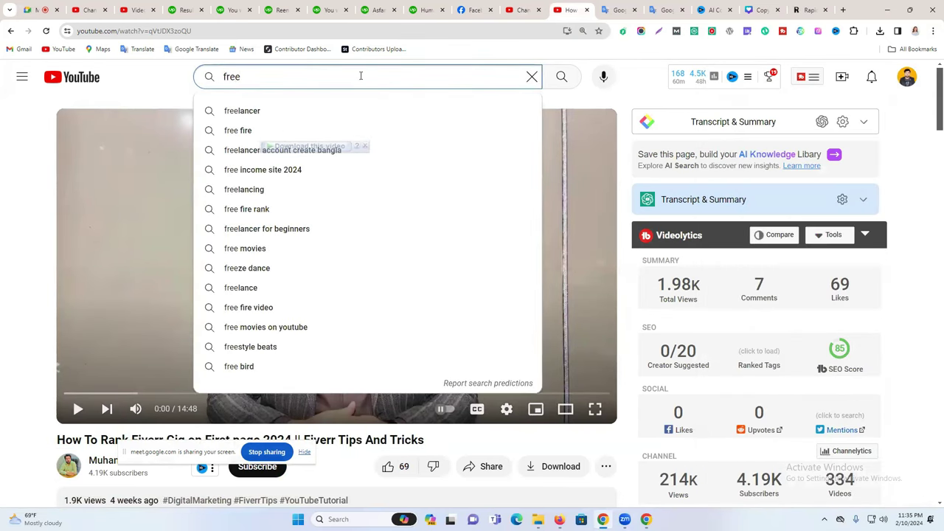
type("lanc")
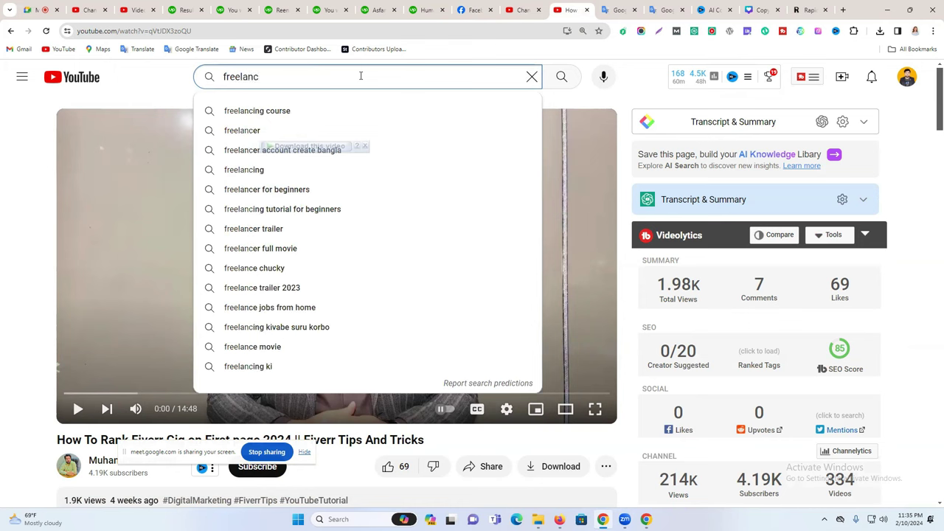
type("er")
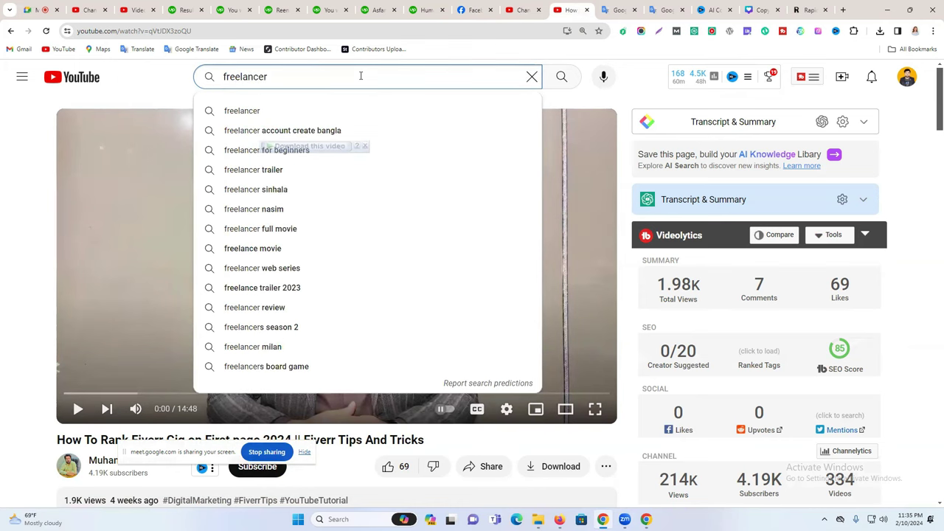
type(" ra")
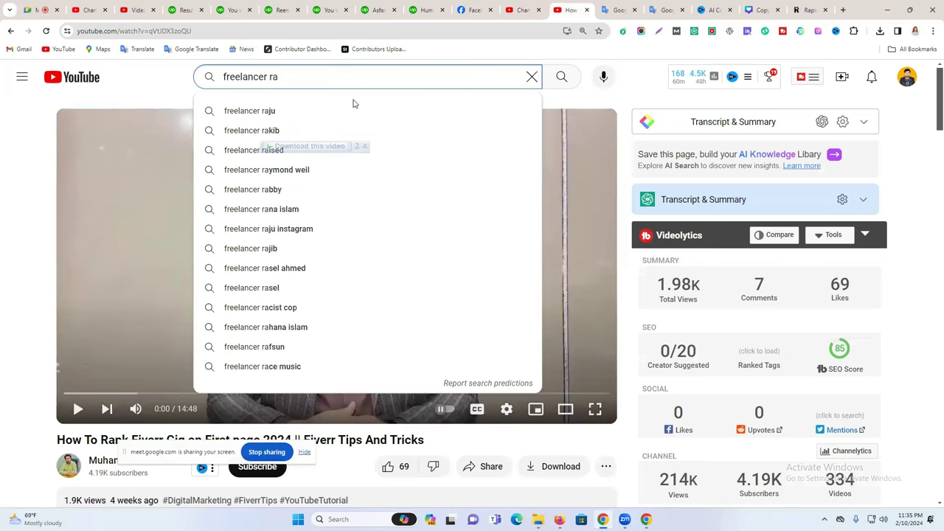
left_click(347, 111)
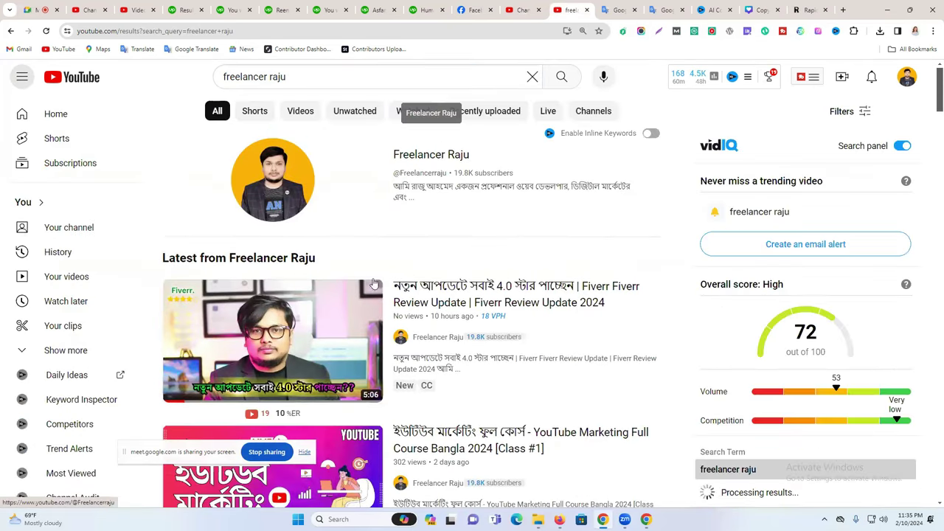
Open the channel page from the results and play the new gig ranking video.
scroll(374, 284, "down", 3)
scroll(422, 145, "up", 2)
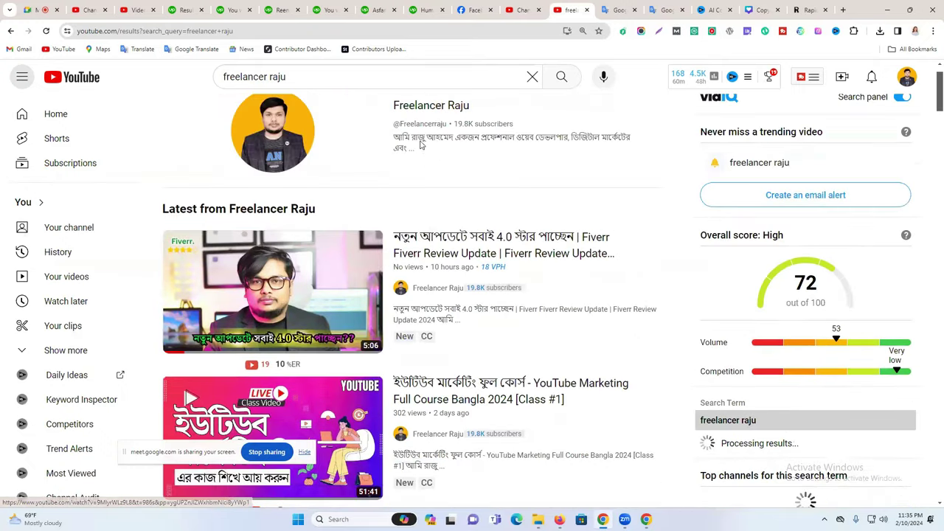
scroll(422, 146, "up", 1)
left_click(442, 163)
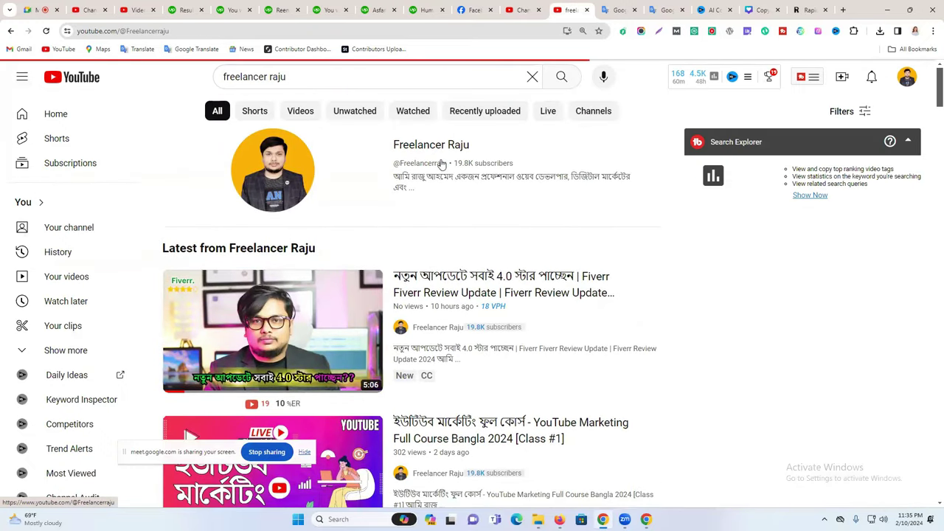
scroll(411, 369, "down", 2)
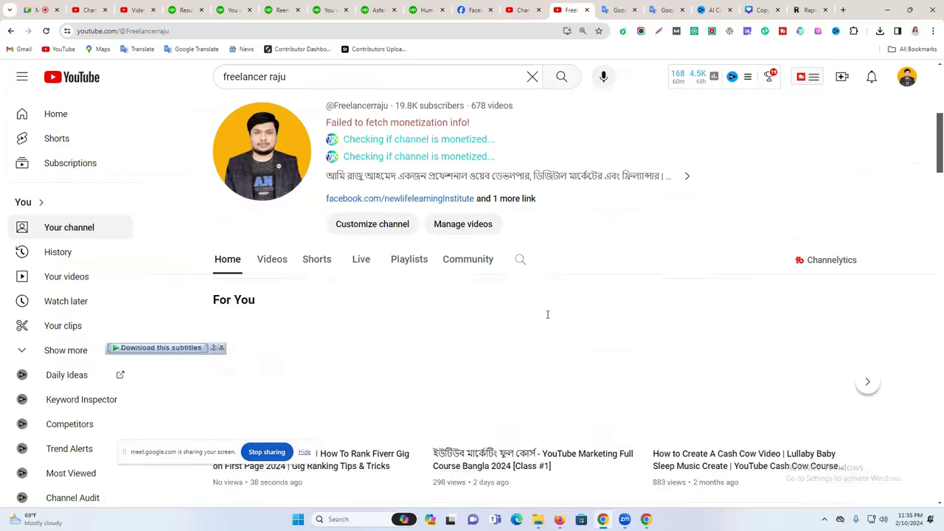
scroll(548, 314, "down", 3)
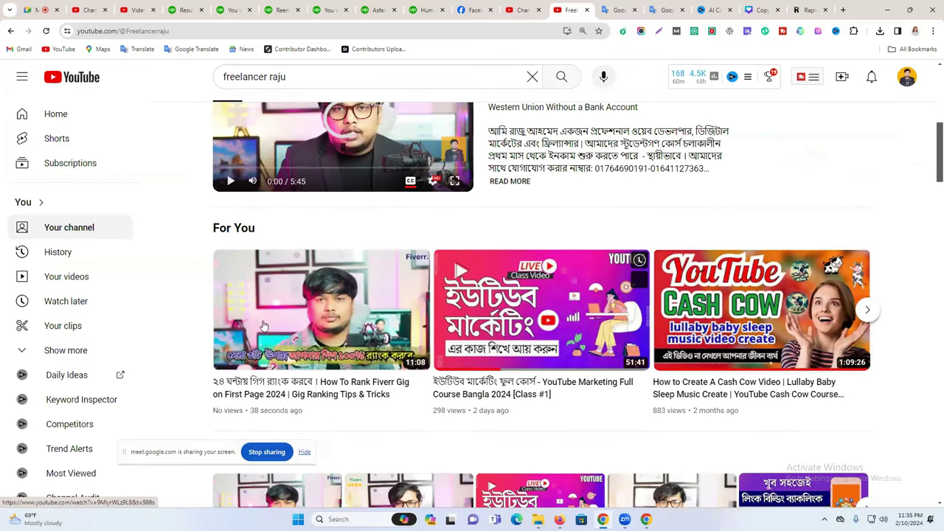
scroll(261, 331, "down", 1)
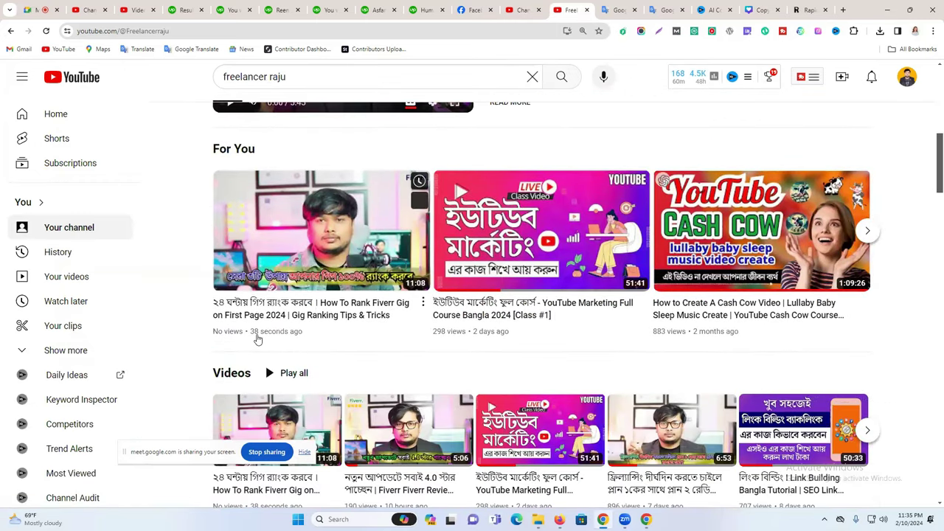
left_click(305, 229)
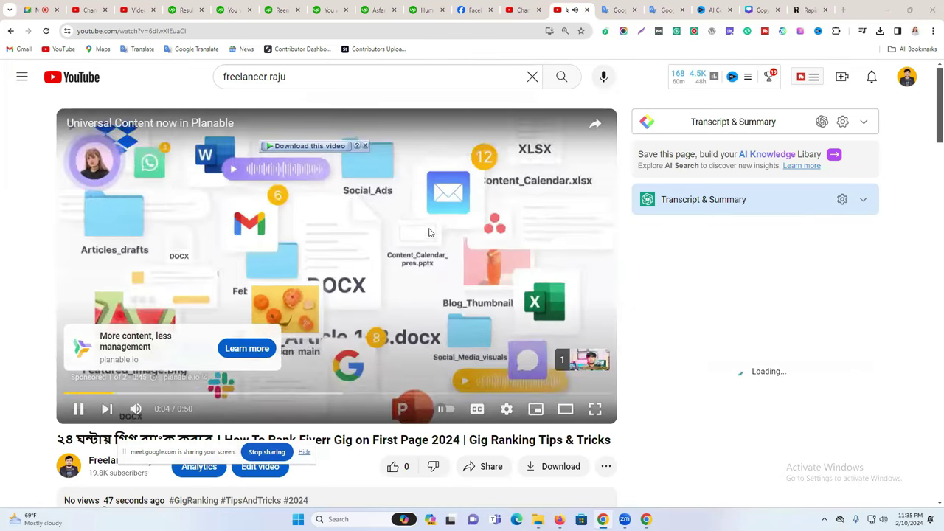
Skip the pre-roll ad and review the TubeBuddy and vidIQ SEO score and tags in the sidebar.
left_click(576, 361)
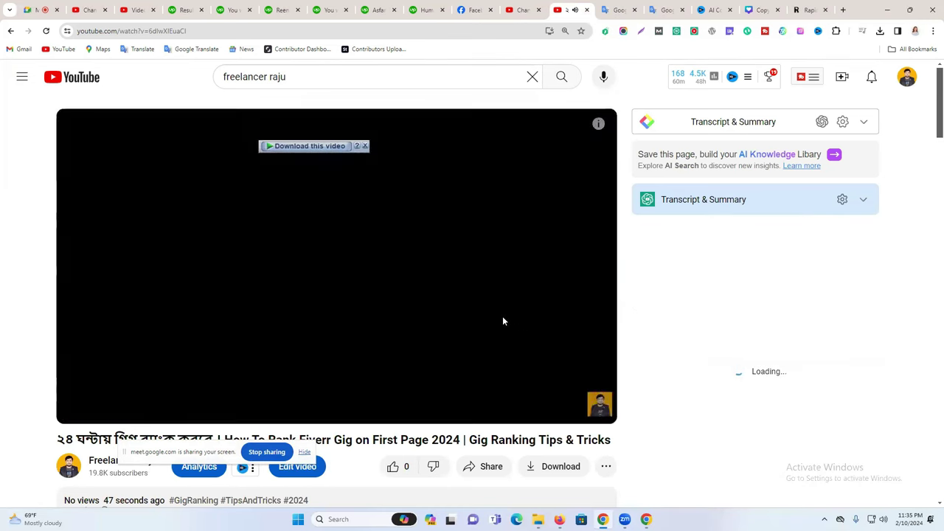
scroll(444, 364, "down", 3)
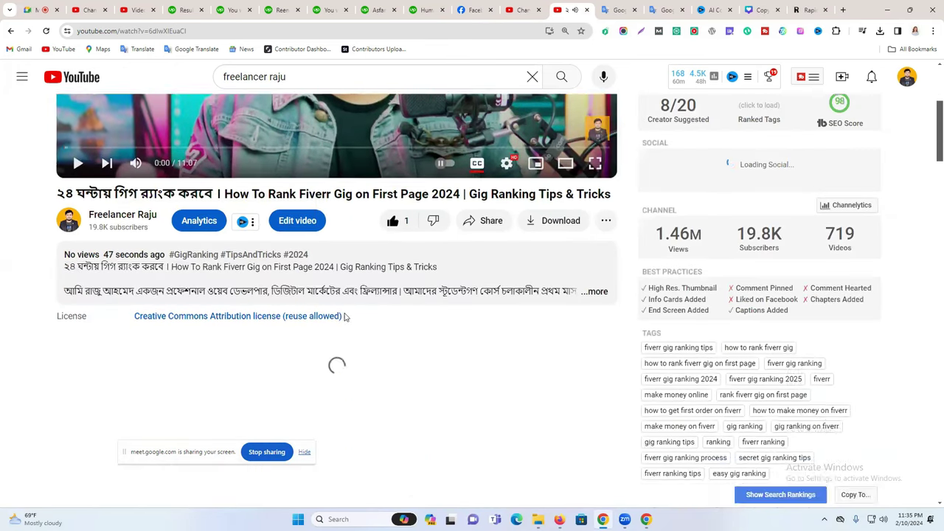
scroll(839, 201, "up", 1)
mouse_move(840, 200)
scroll(832, 208, "up", 1)
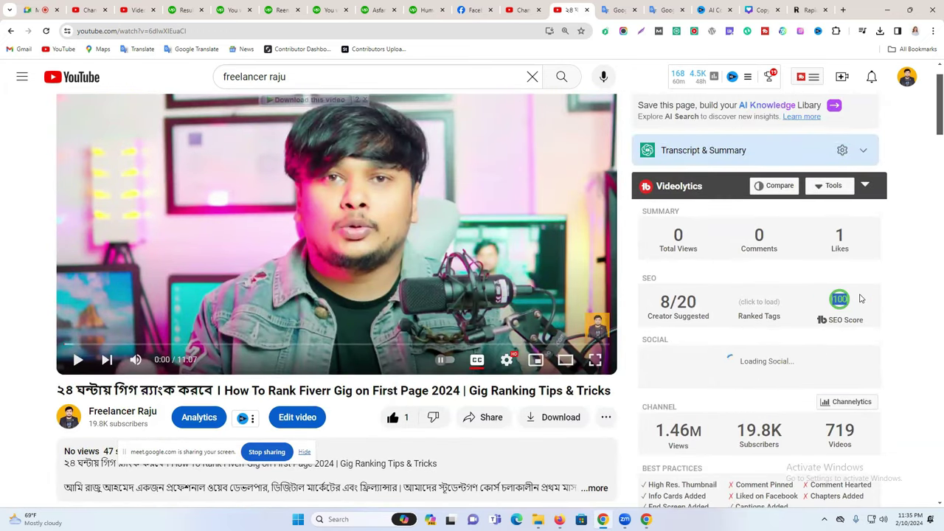
scroll(860, 298, "down", 10)
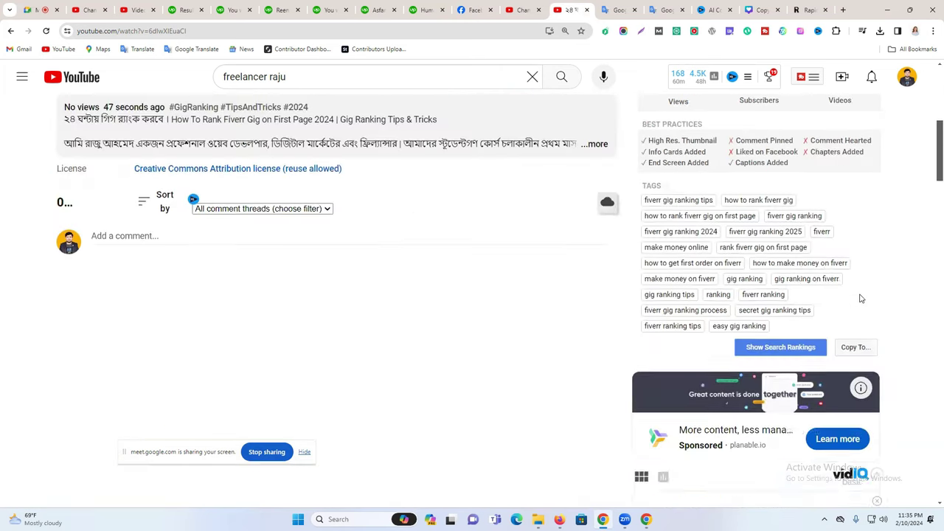
scroll(860, 298, "down", 9)
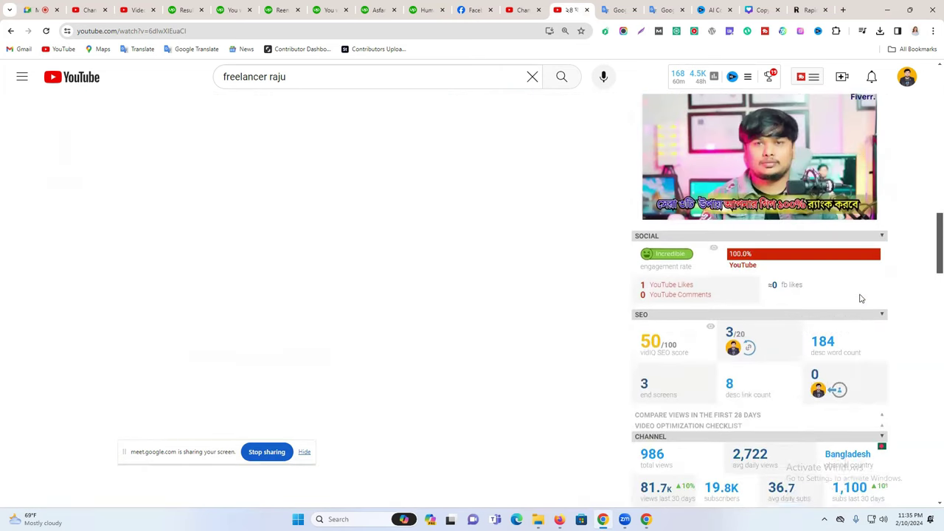
scroll(861, 298, "down", 2)
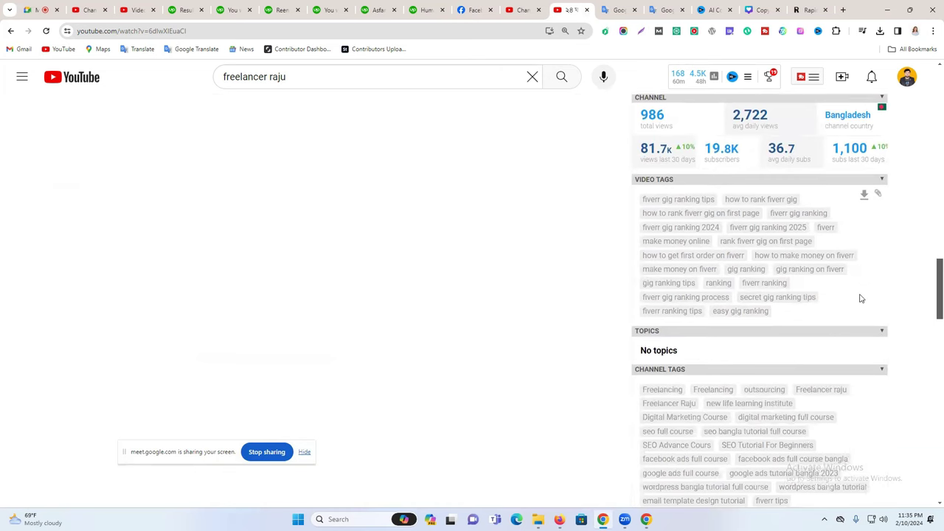
scroll(736, 181, "up", 1)
scroll(830, 332, "up", 4)
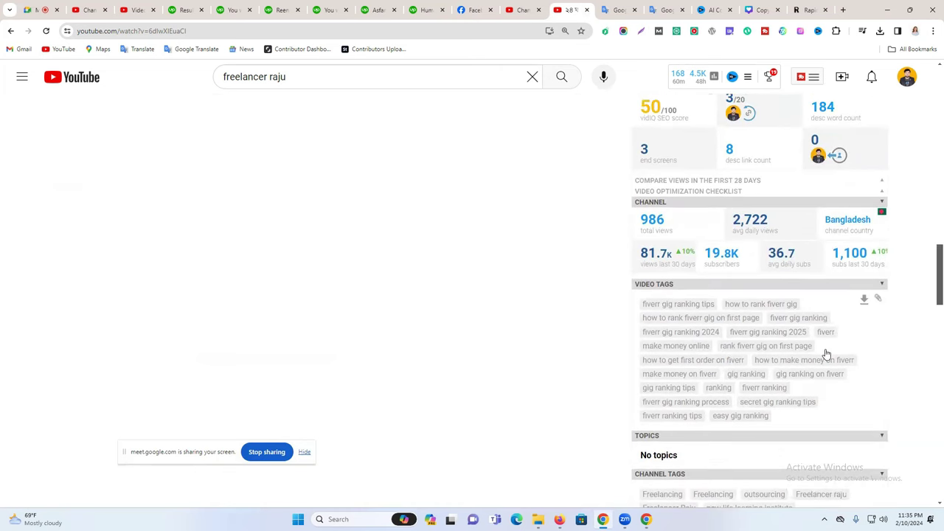
scroll(823, 320, "down", 4)
scroll(823, 319, "down", 1)
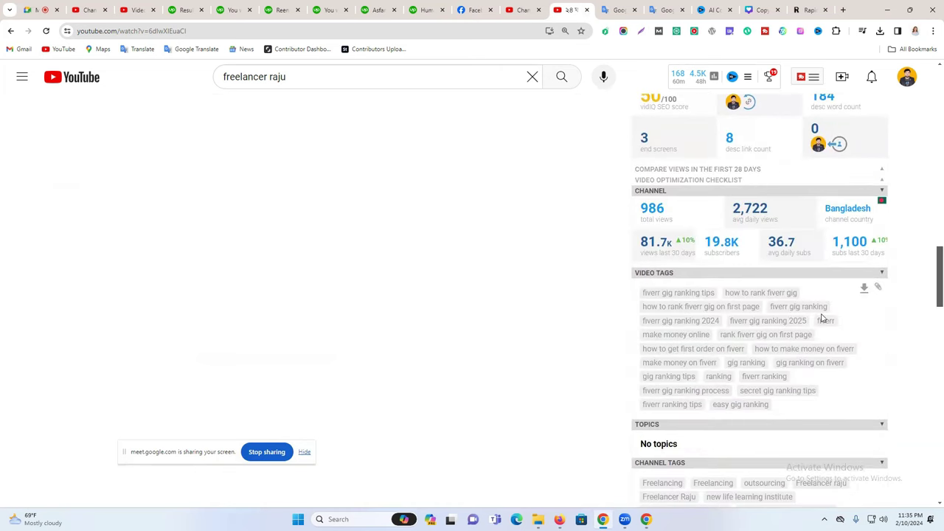
scroll(822, 319, "down", 3)
scroll(664, 254, "up", 10)
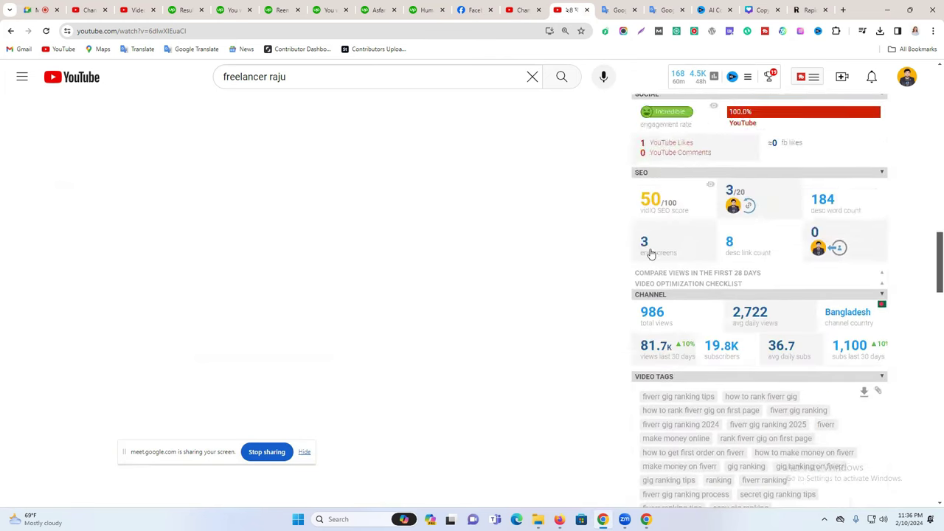
scroll(652, 252, "up", 4)
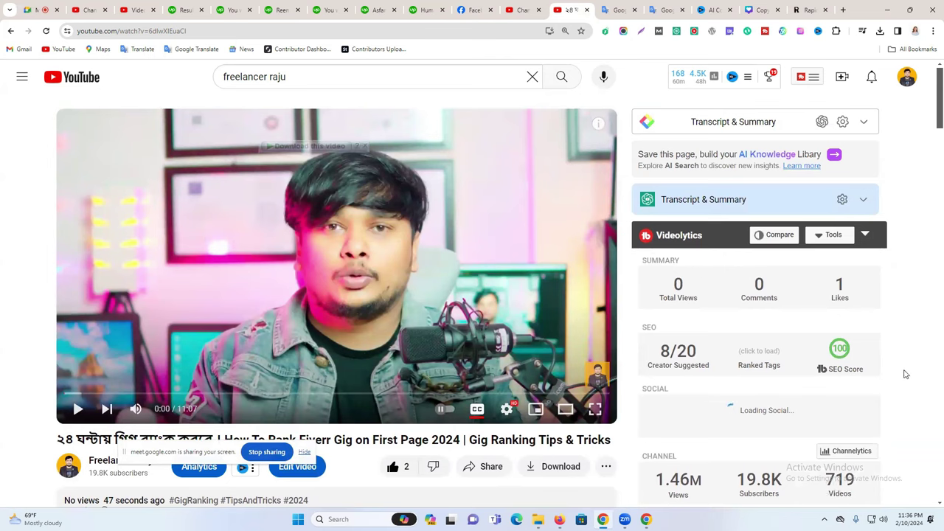
scroll(308, 314, "down", 2)
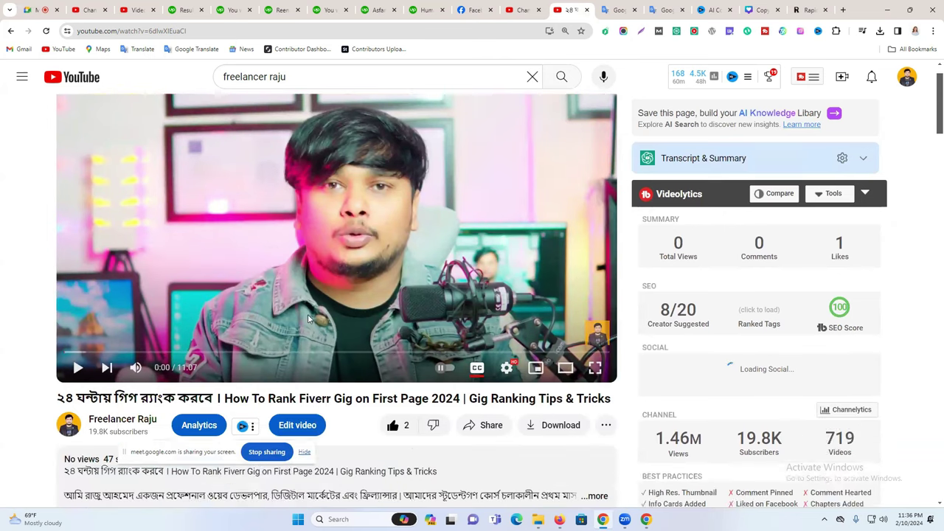